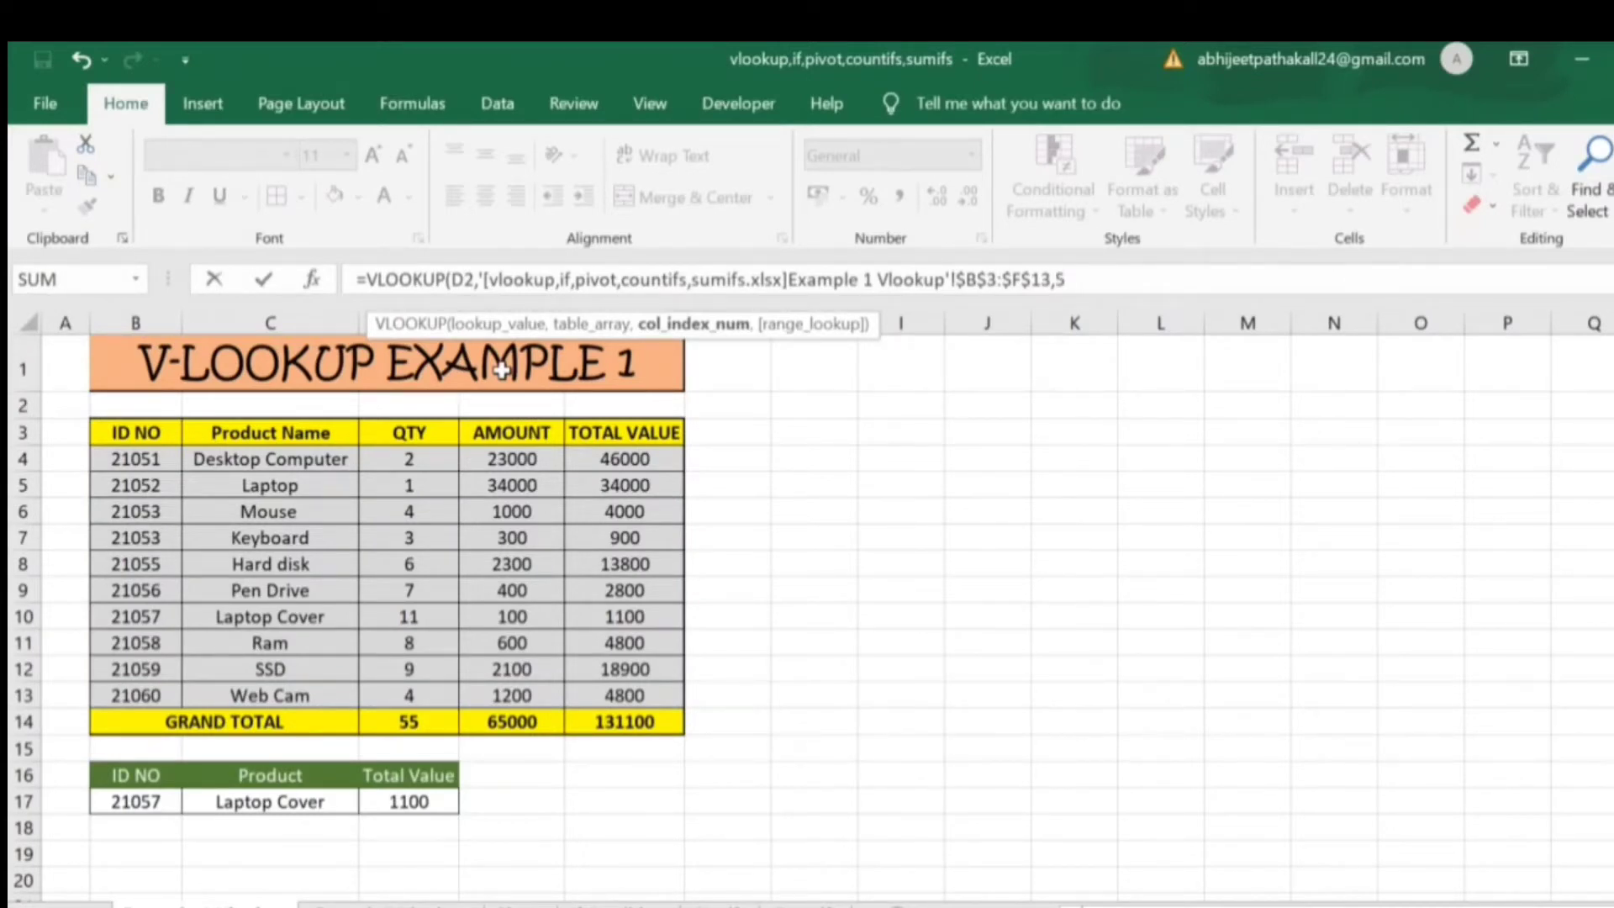
- Complete the VLOOKUP formula for Total Value in F2 with 0 as the exact-match argument
text(,0)
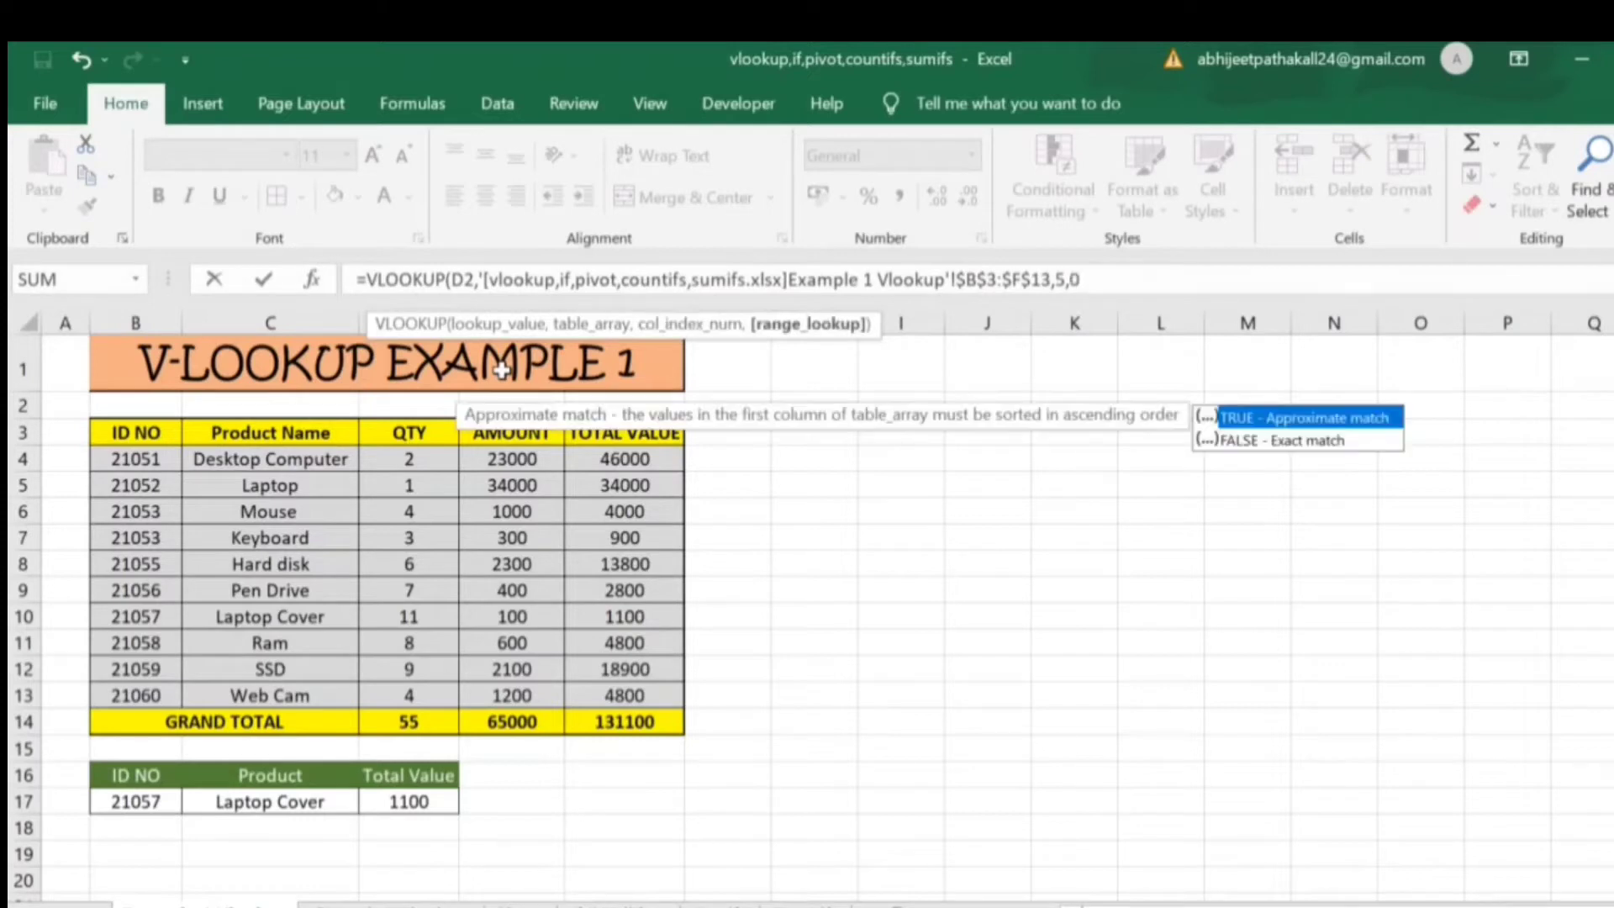
text())
key(Return)
- Copy the Total Value formula from F2 into F3:F4
click(502, 370)
key(ctrl+c)
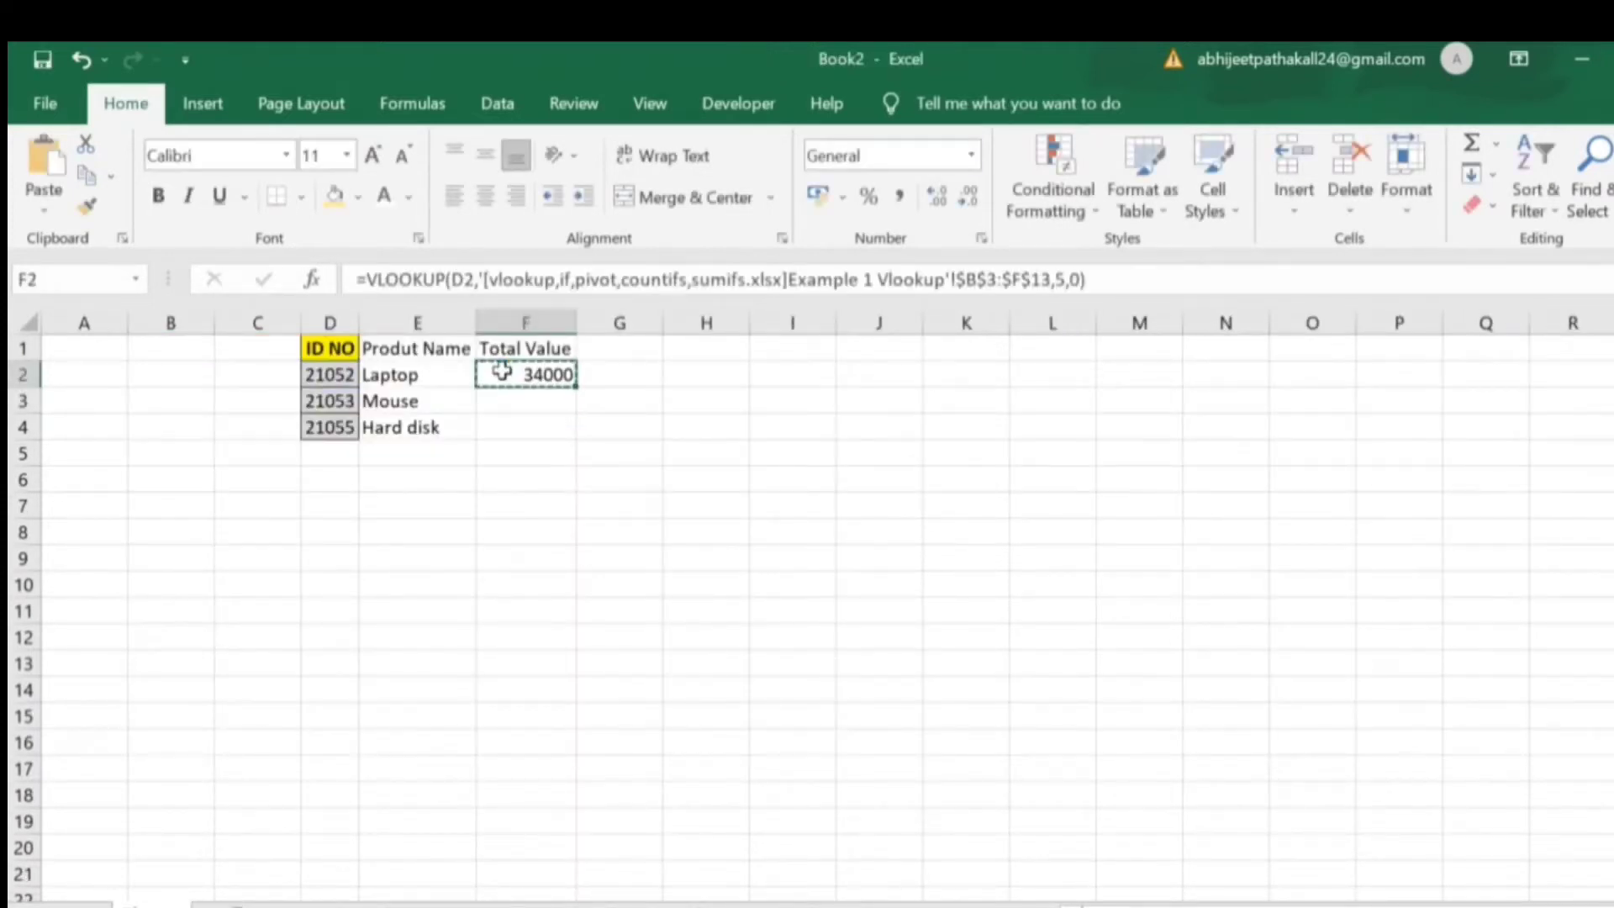
key(Down)
key(shift+Down)
key(ctrl+v)
key(Escape)
key(Up)
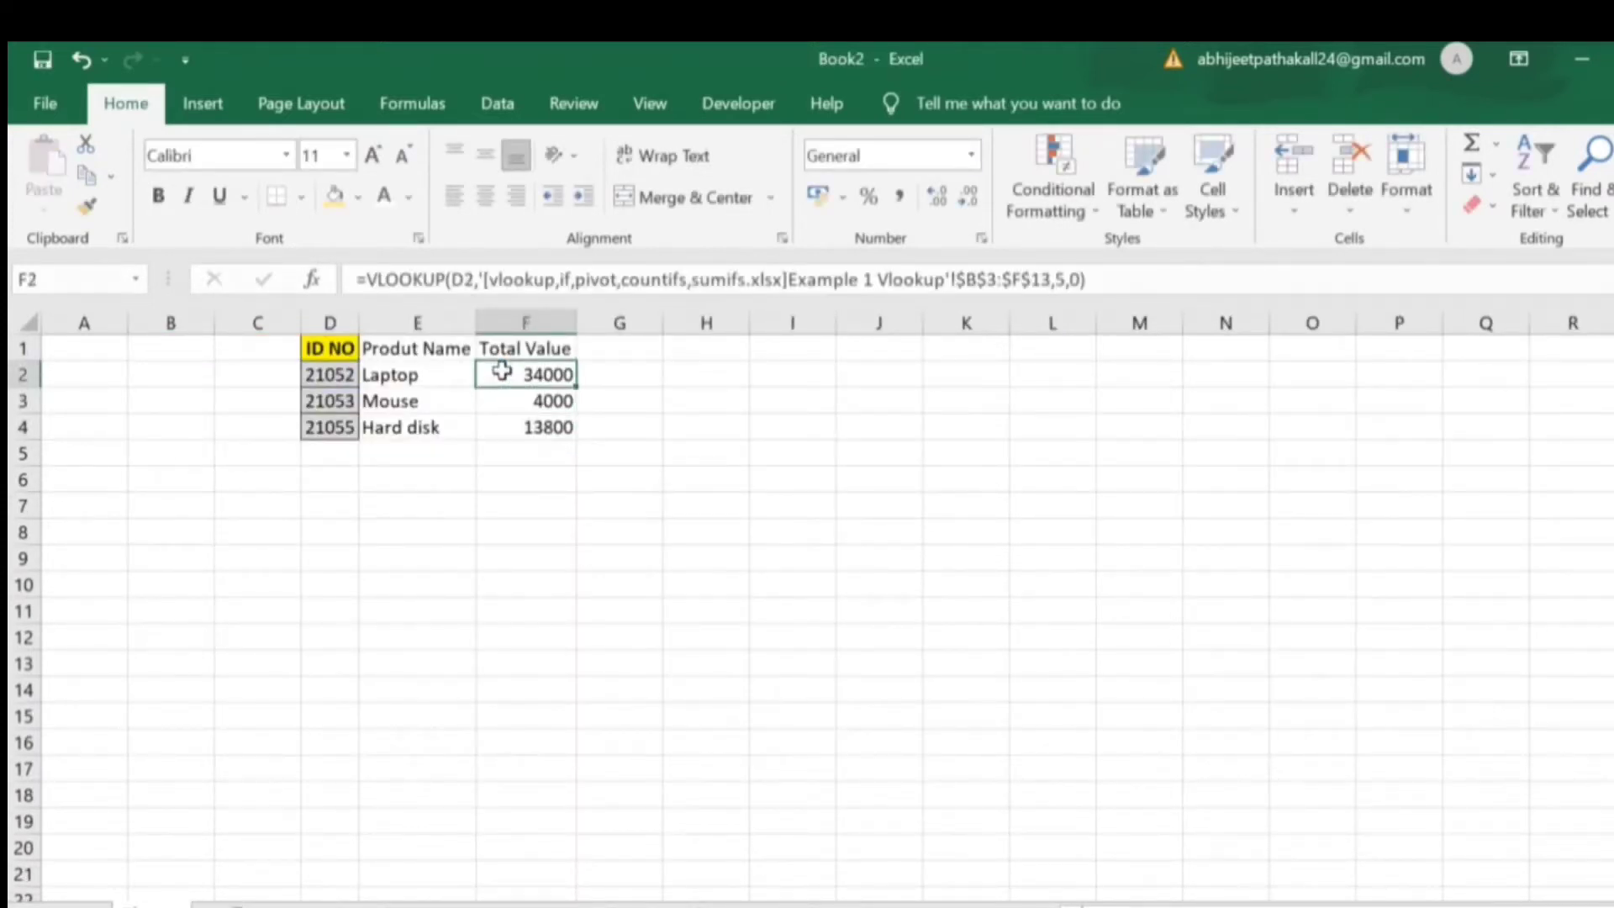
- Fill the Total Value formula from F2 down through F4 again with the fill handle
key(Left)
key(Left)
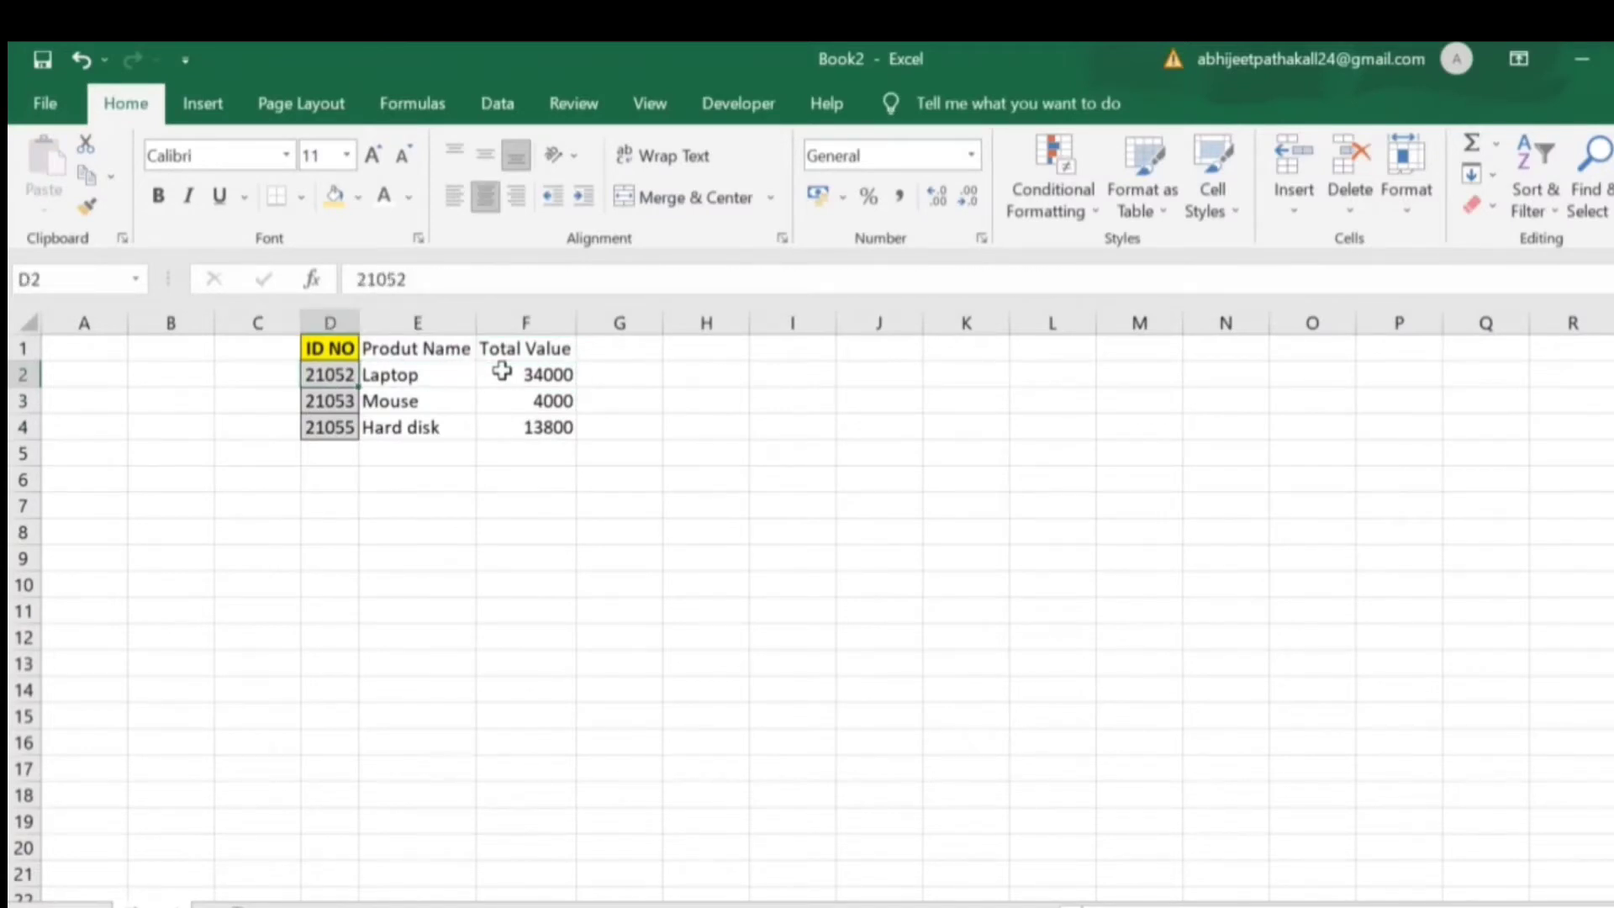
key(Right)
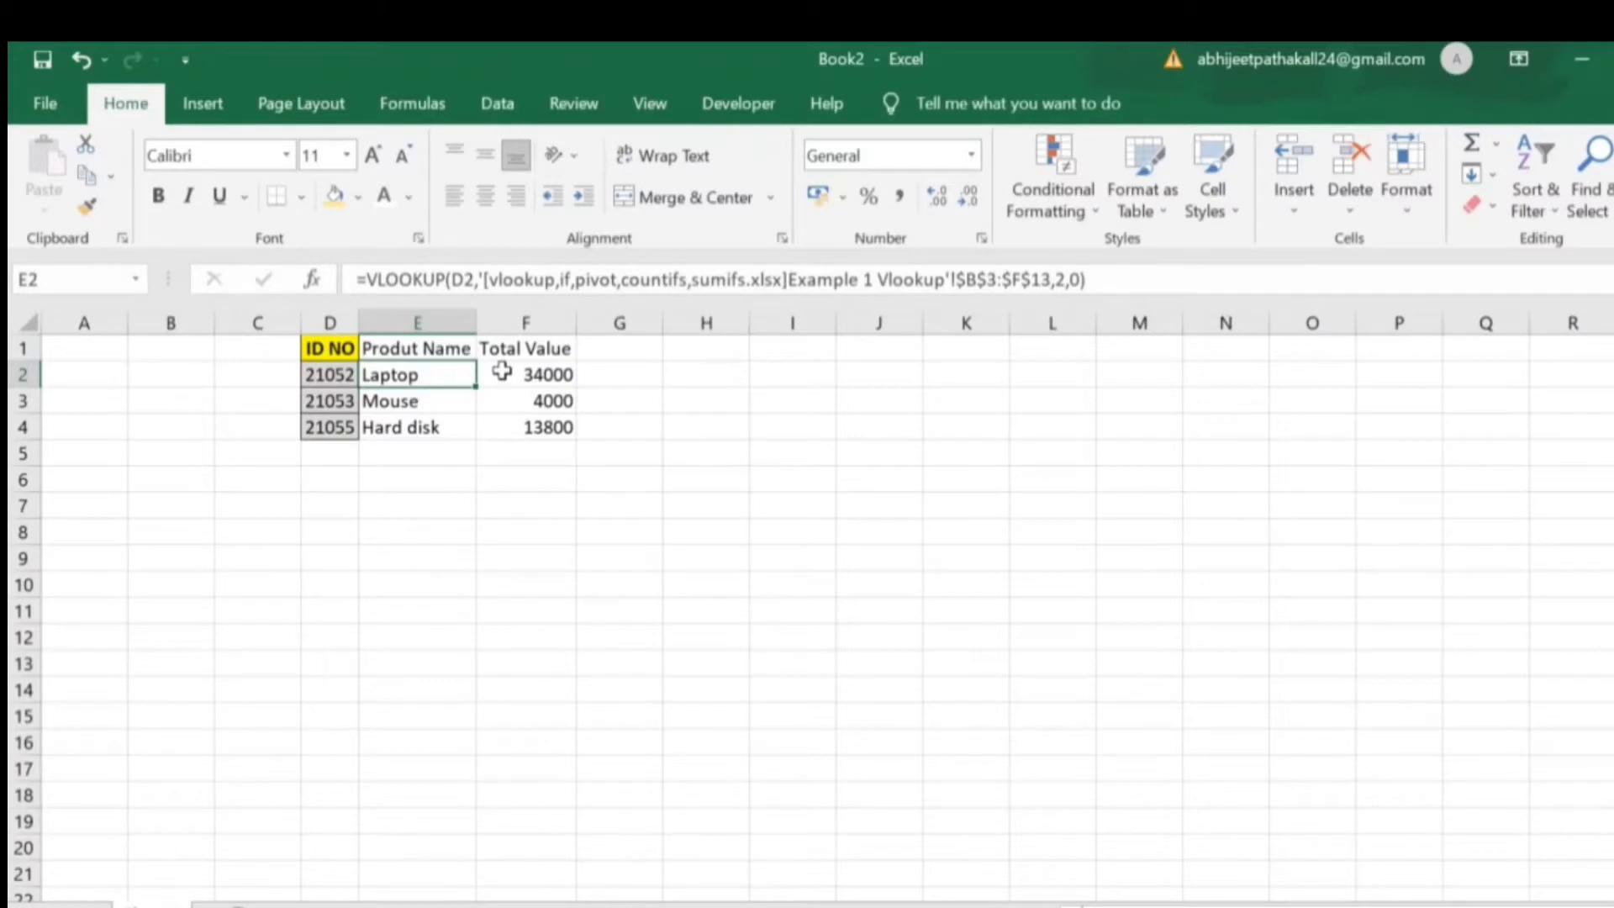
key(Right)
key(ctrl+c)
key(Down)
click(517, 375)
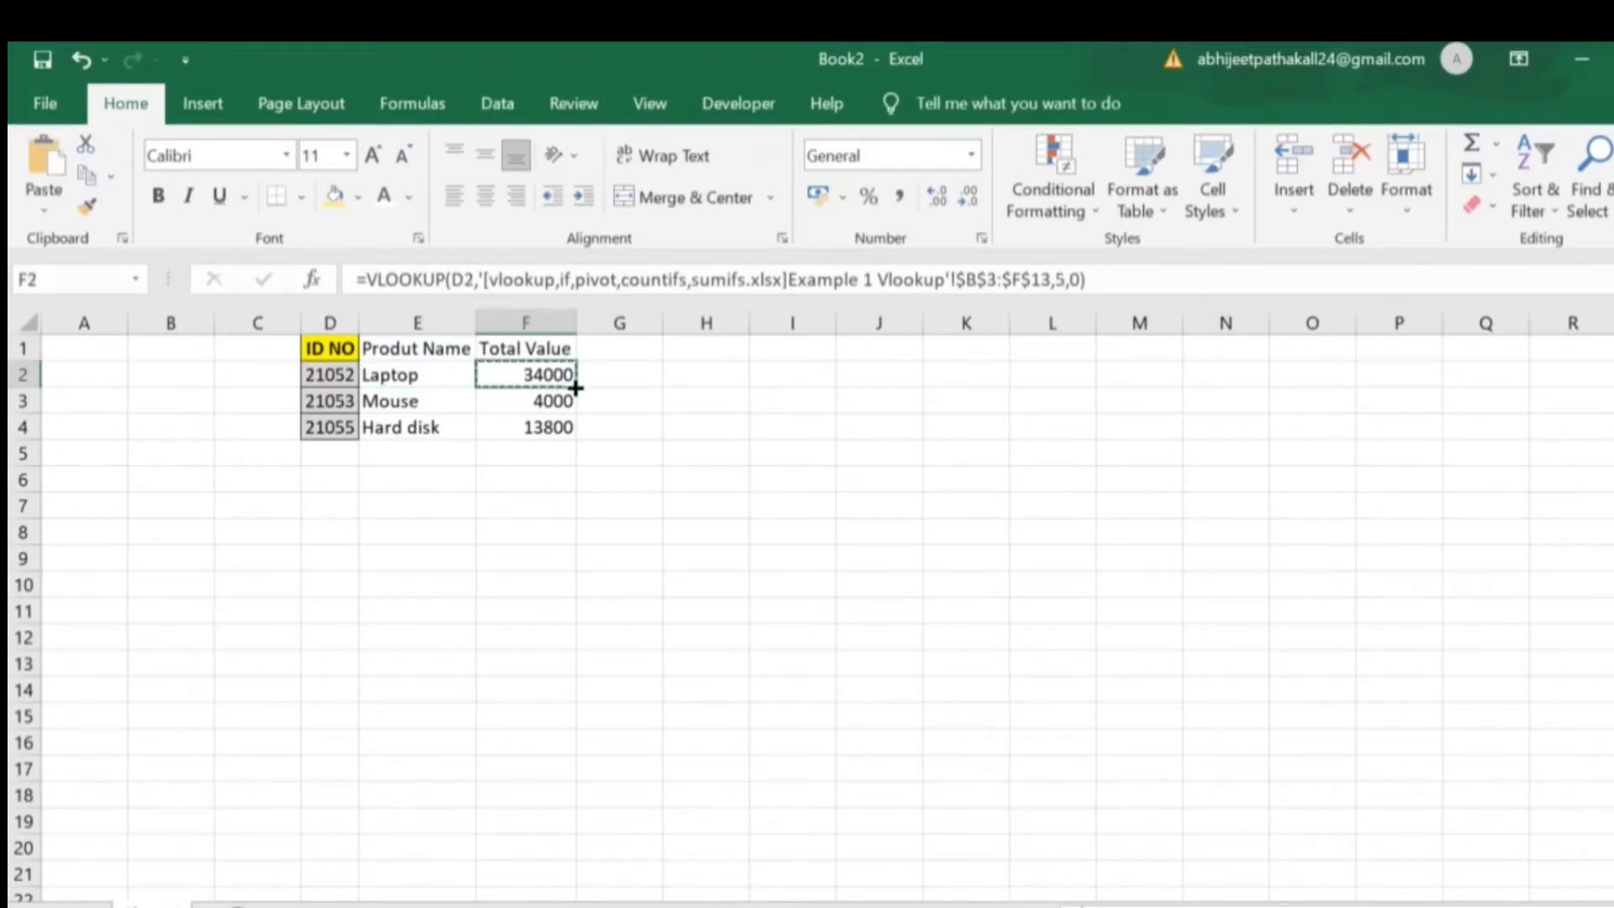
drag(578, 401, 579, 428)
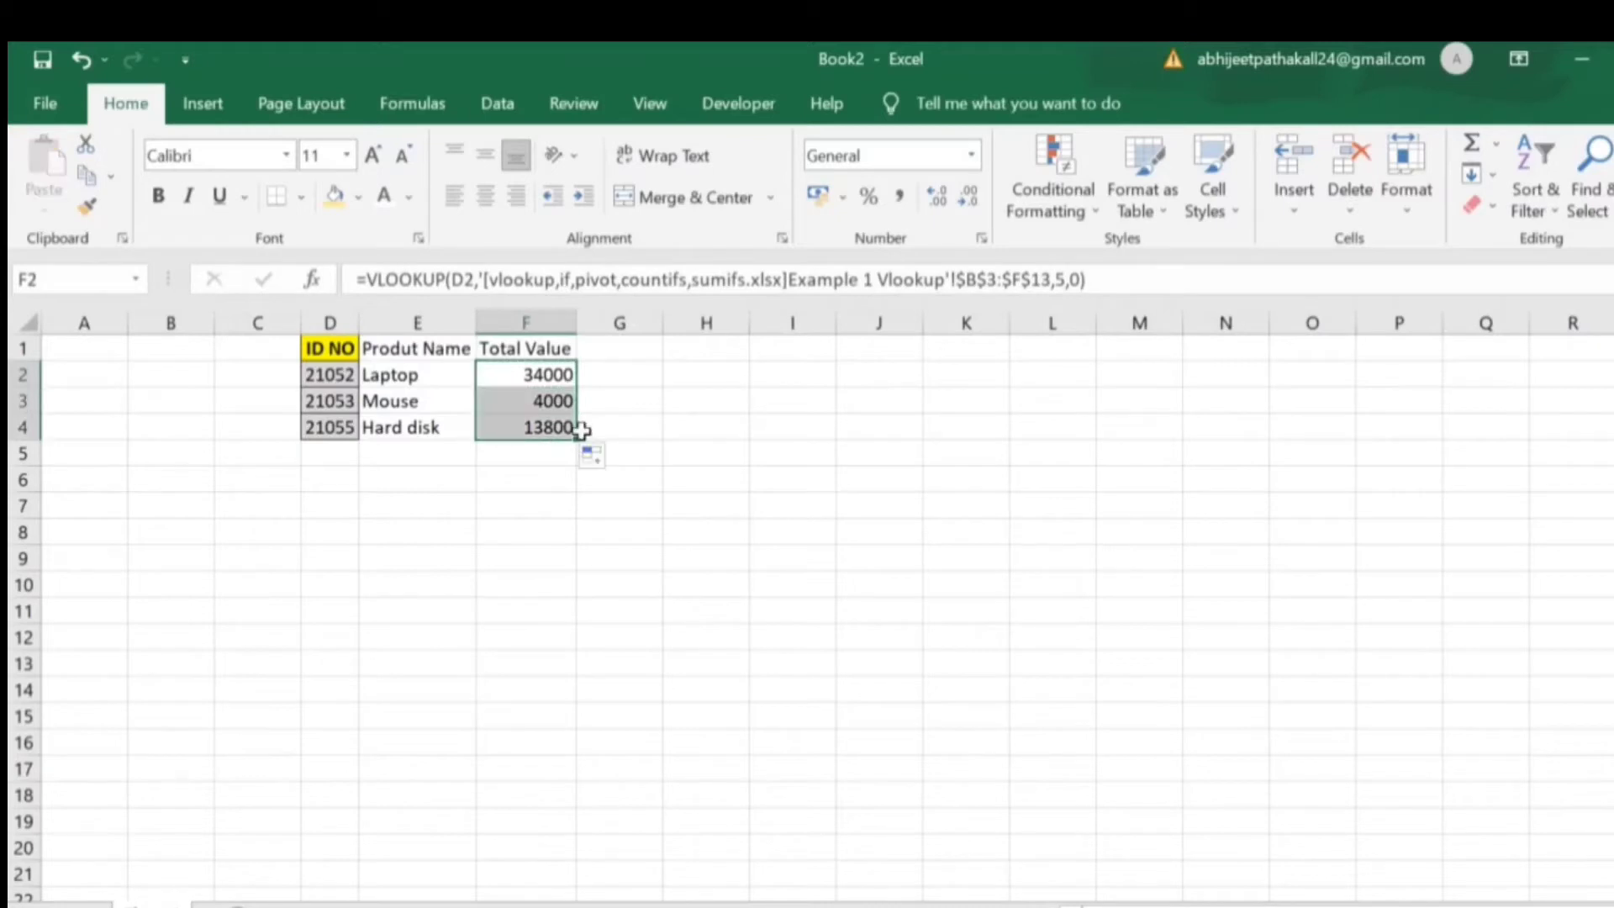
- Switch to the vlookup,if,pivot,countifs,sumifs workbook and review the ID NO column of Example 1 down to the lookup ID in B17
key(alt+Tab)
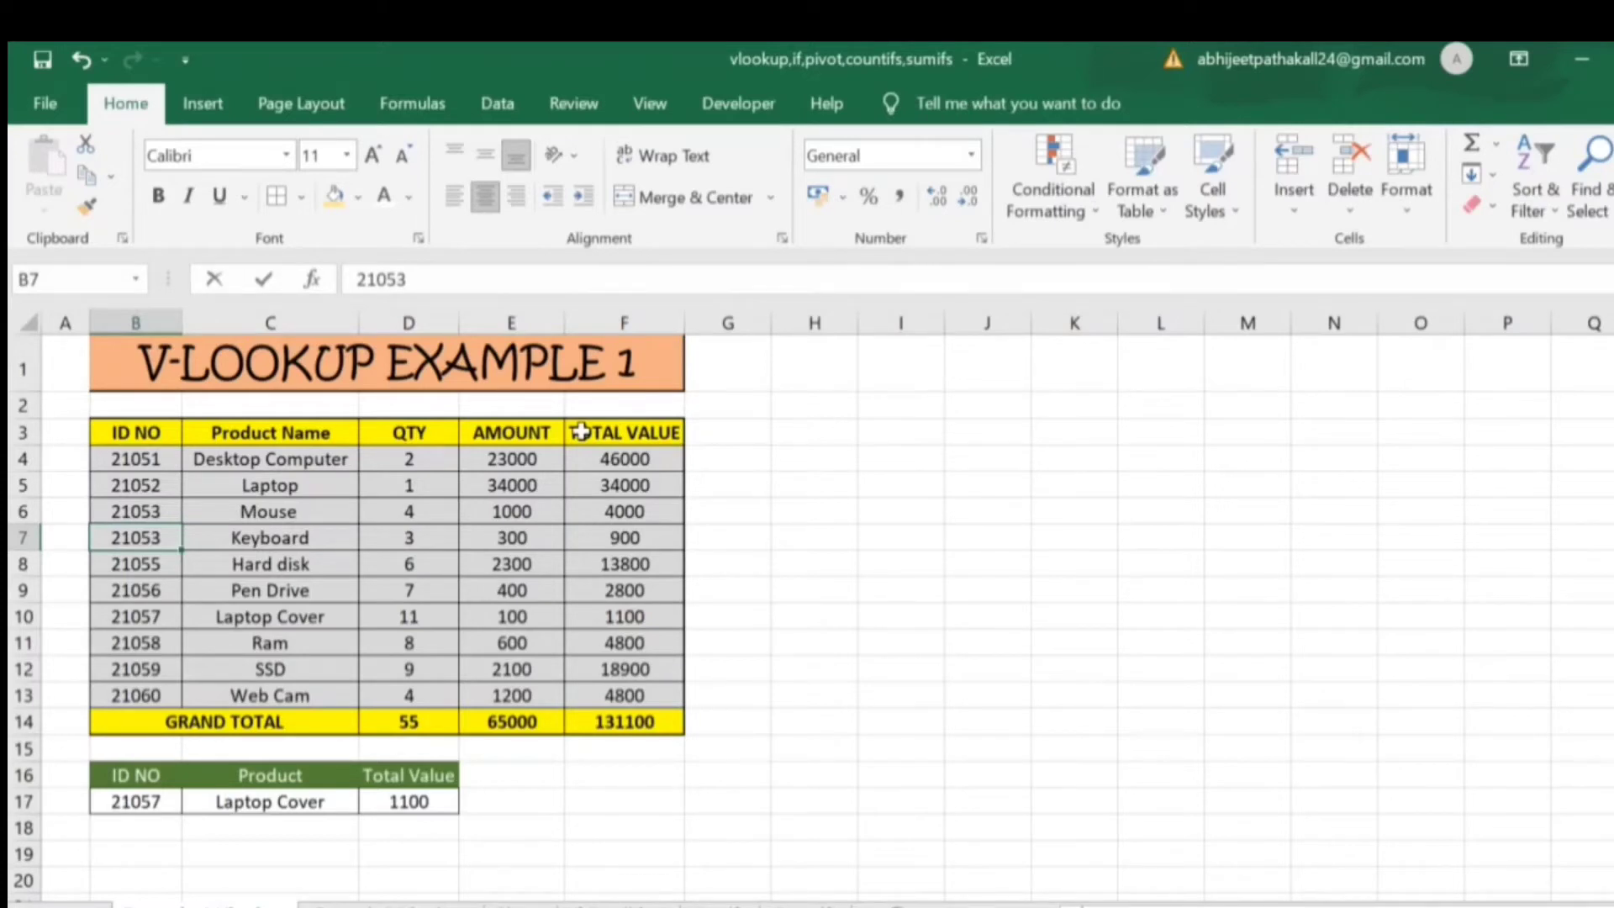
key(Down)
key(Down)
key(Down)
key(Down)
key(Down)
key(Down)
key(Down)
key(Down)
key(Down)
key(Down)
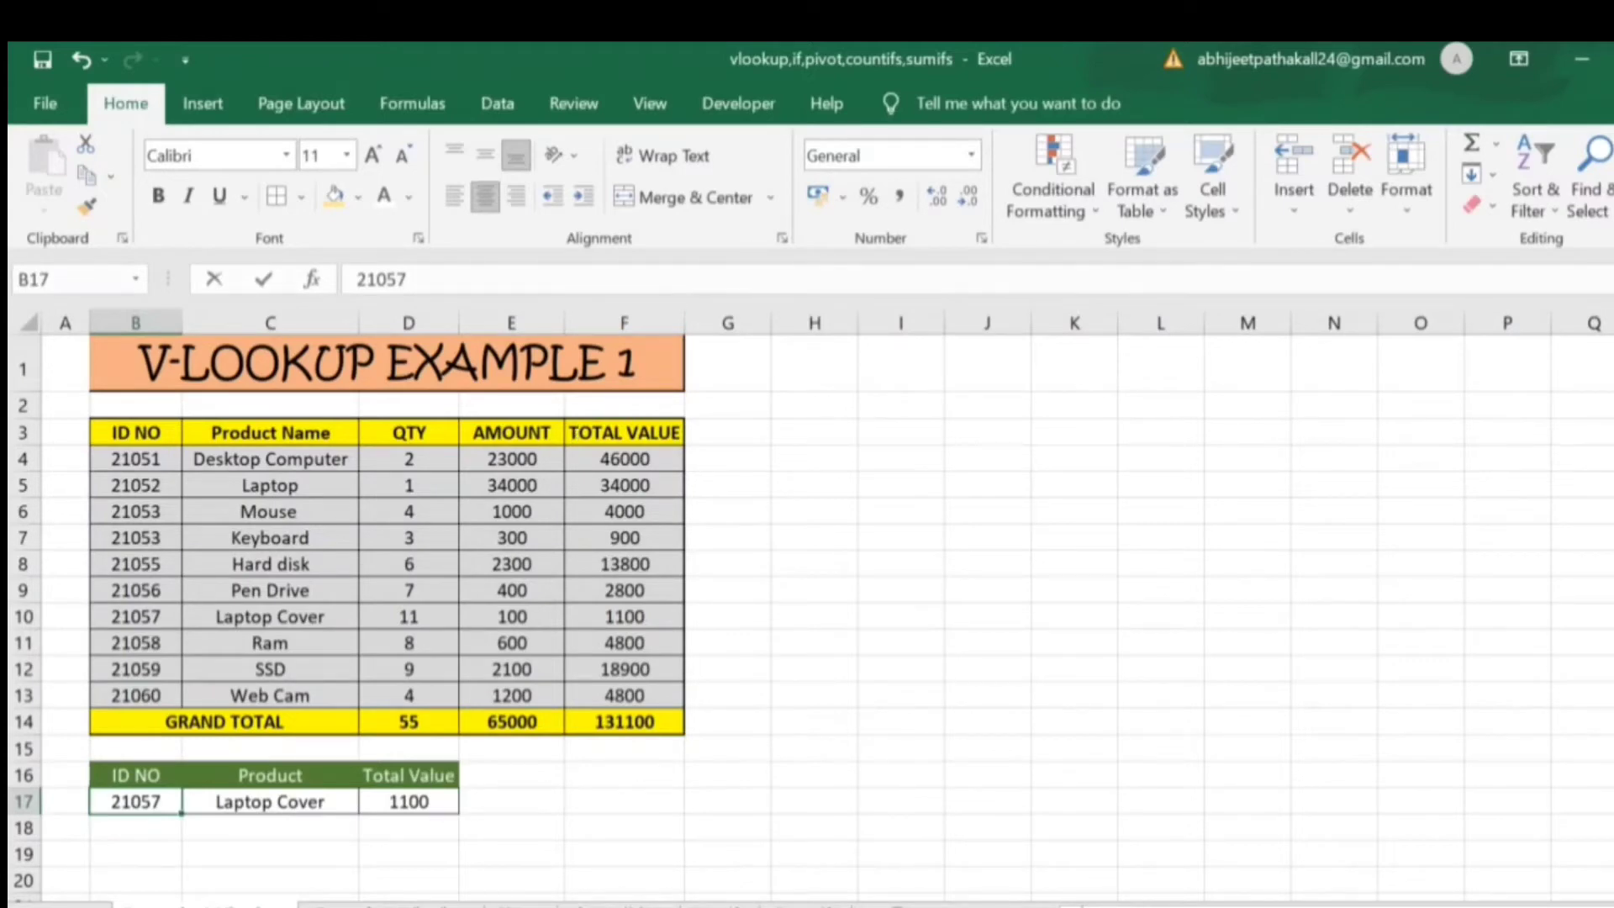
- Open the V-LOOKUP EXAMPLE 2 sheet and go to the DEALER'S CODE header in A2
key(ctrl+Page_Down)
key(Up)
key(Down)
key(Down)
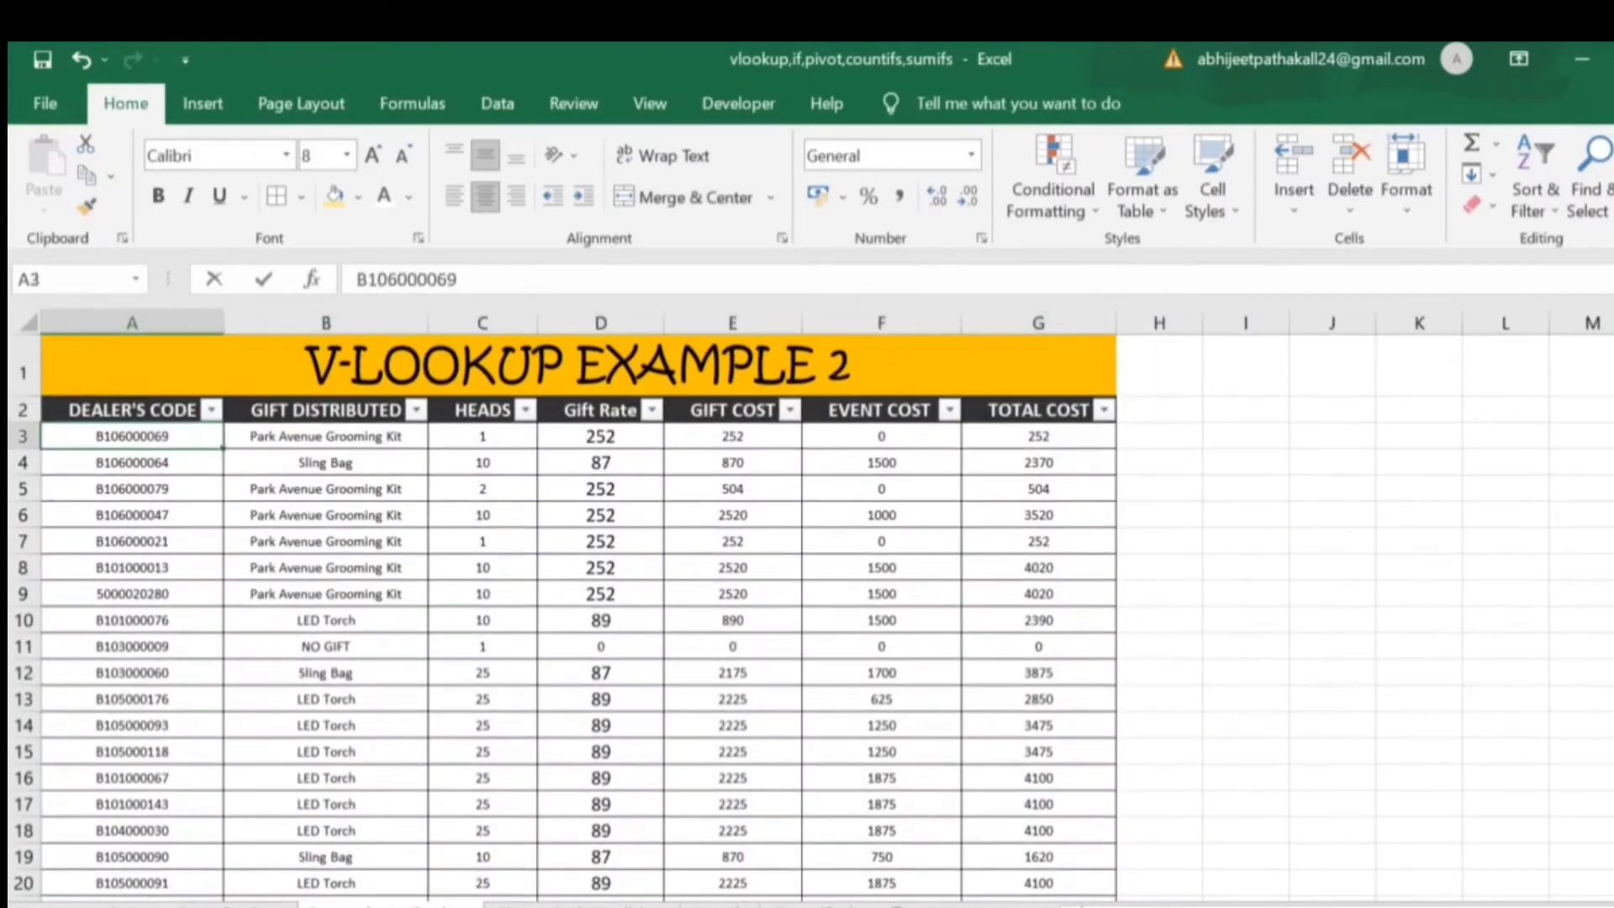
key(Right)
key(Left)
key(Up)
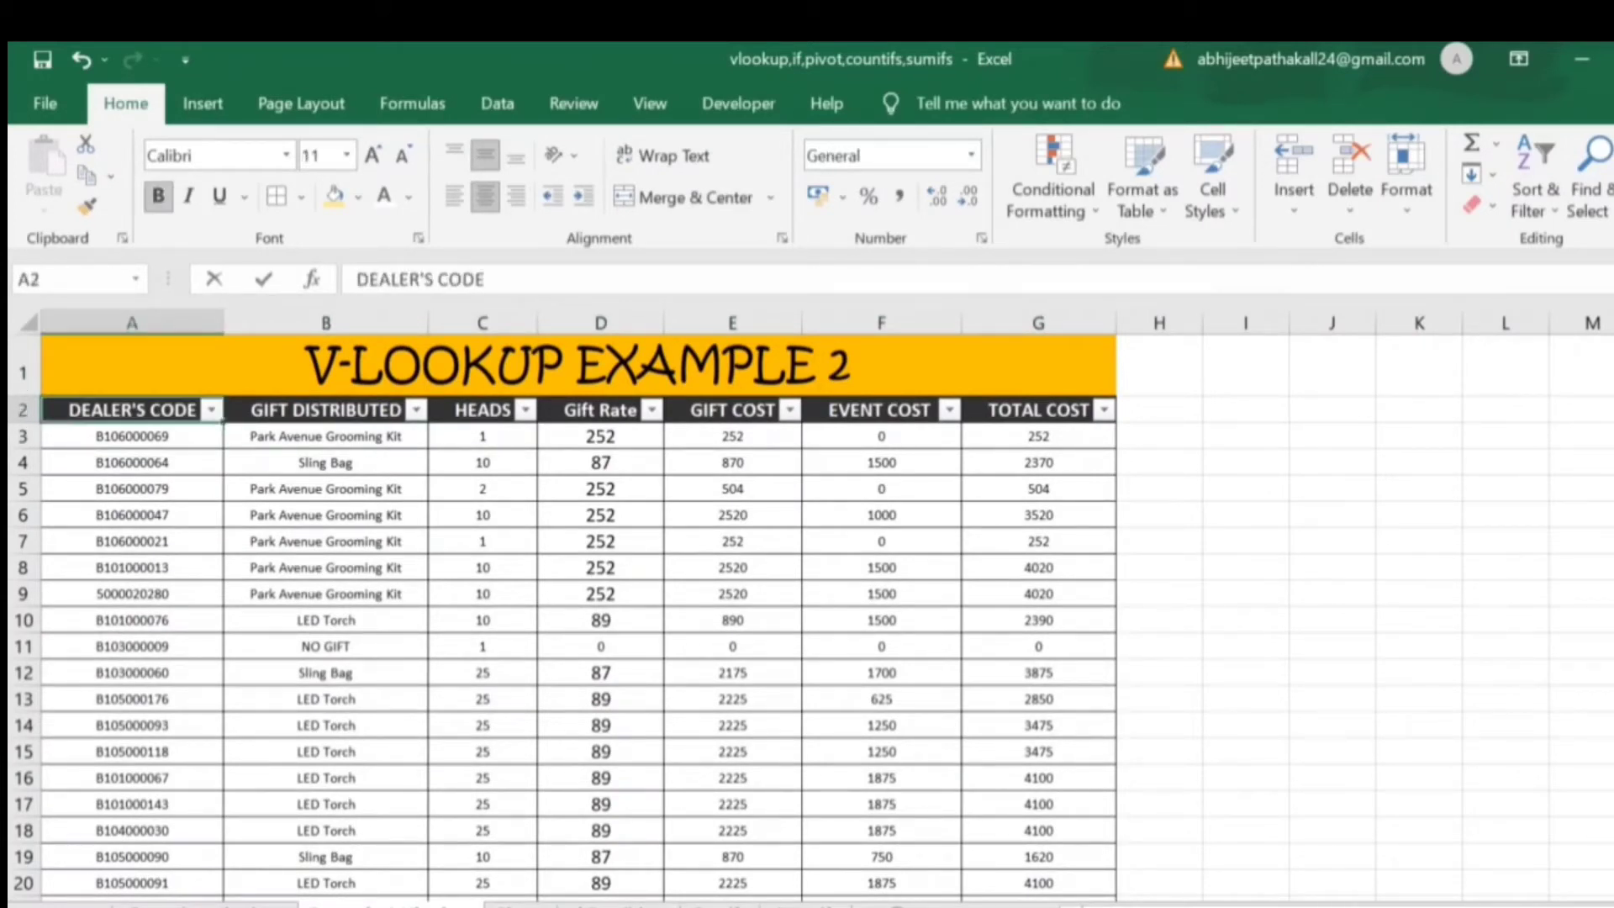
- Examine the dealer codes in column A down to about row 22 and the first entry under GIFT DISTRIBUTED
key(Down)
key(Down)
key(Down)
key(Down)
key(Down)
key(Down)
key(Down)
key(Down)
key(Down)
key(Down)
key(Down)
key(Down)
key(Down)
key(Down)
key(Down)
key(Down)
key(Down)
key(Down)
key(Down)
key(Down)
key(Up)
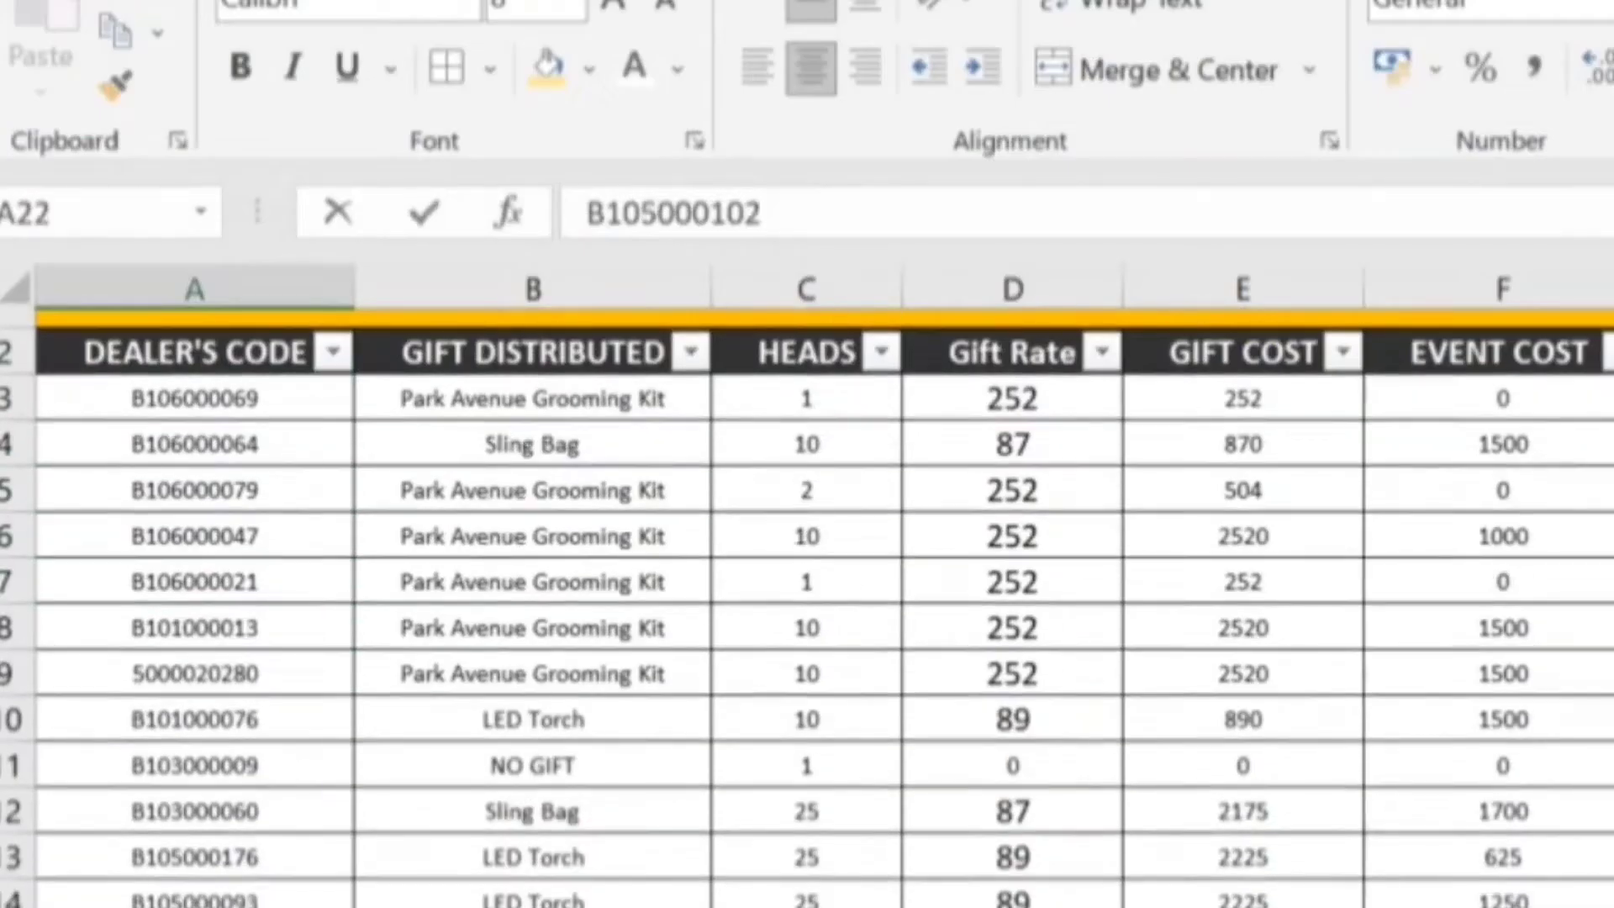
key(Up)
key(Up)
key(Up)
key(Up)
key(Up)
key(Up)
key(Up)
key(Up)
key(Up)
key(Up)
key(Up)
key(Up)
key(Up)
key(Up)
key(Up)
key(Up)
key(Up)
key(Up)
key(Up)
key(Up)
key(Down)
key(Down)
key(Right)
key(Right)
key(Left)
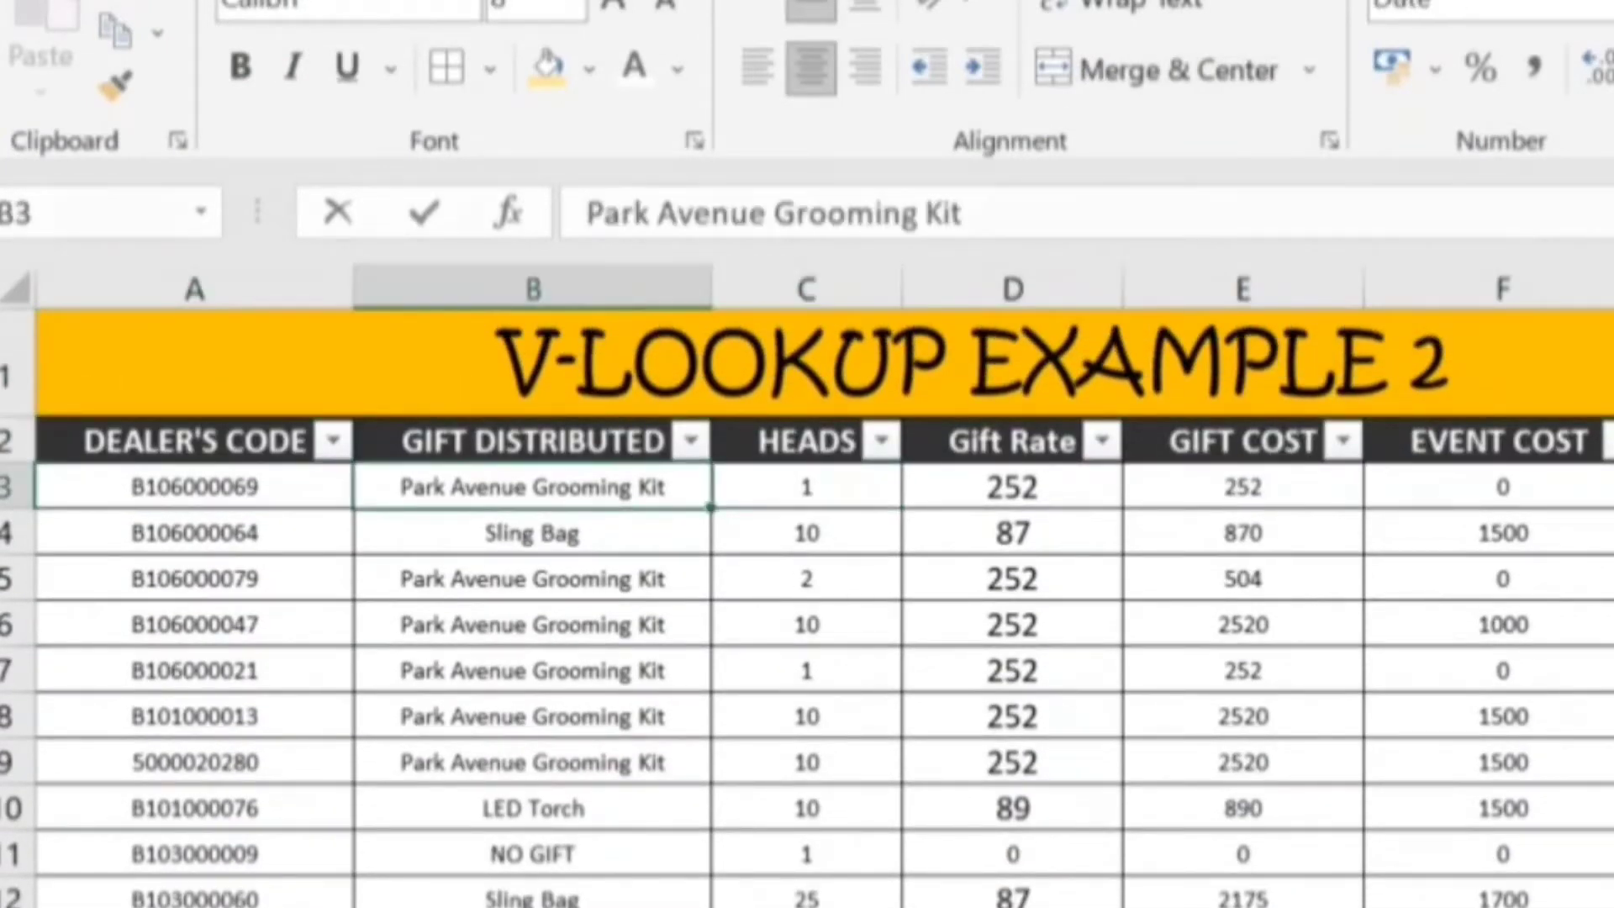
- Rename the HEADS column header in C2 to Quantity
key(Up)
key(Left)
key(Right)
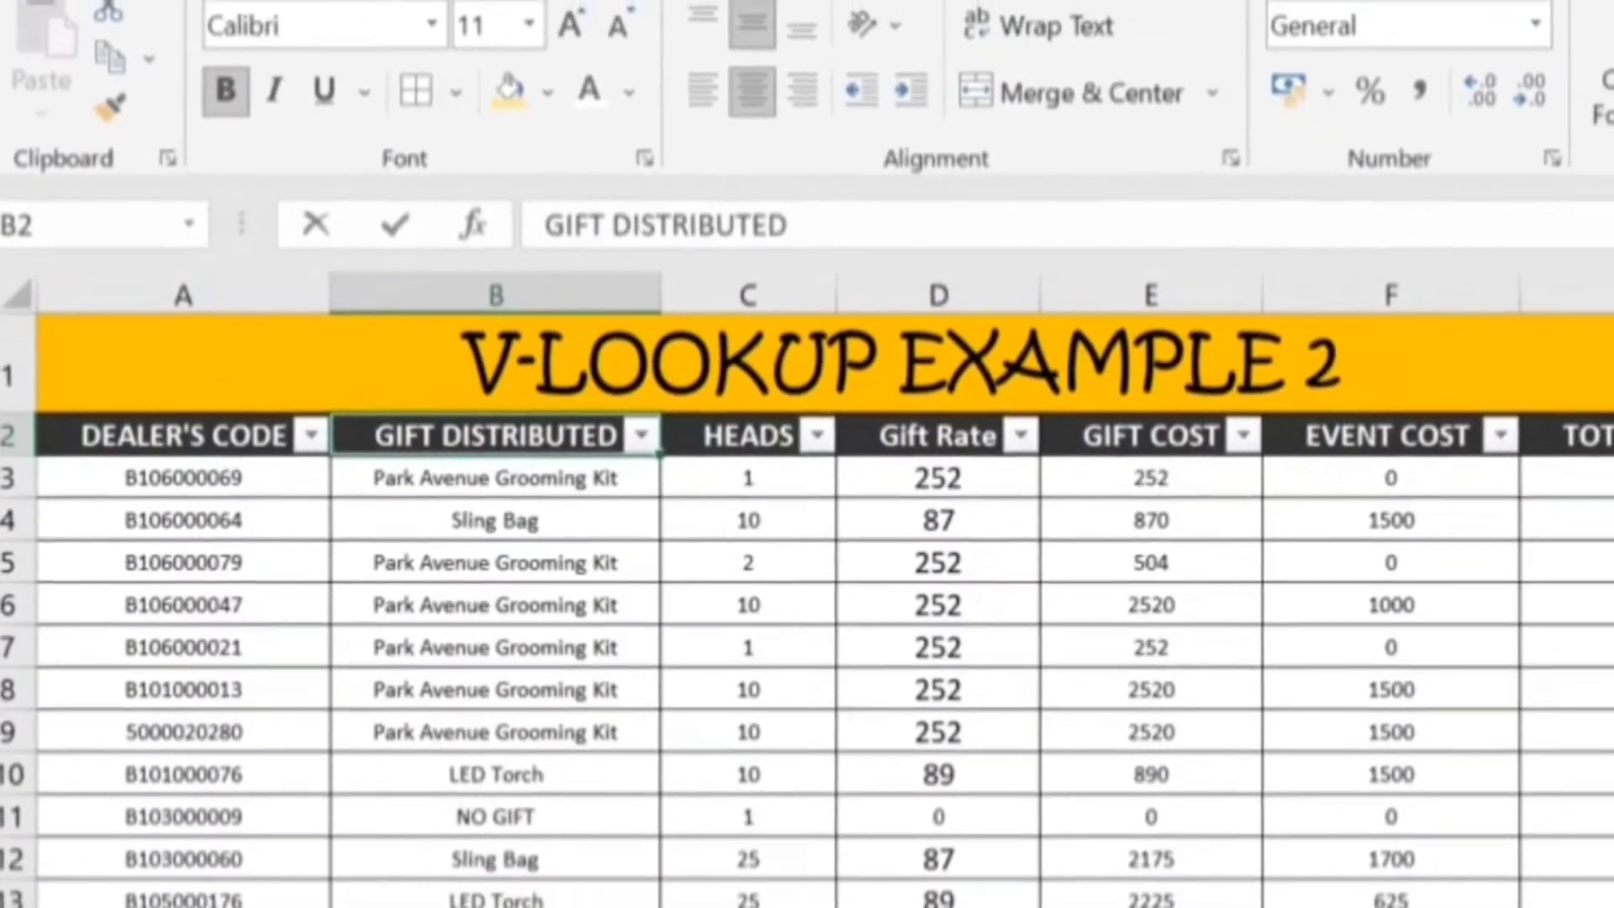
key(Right)
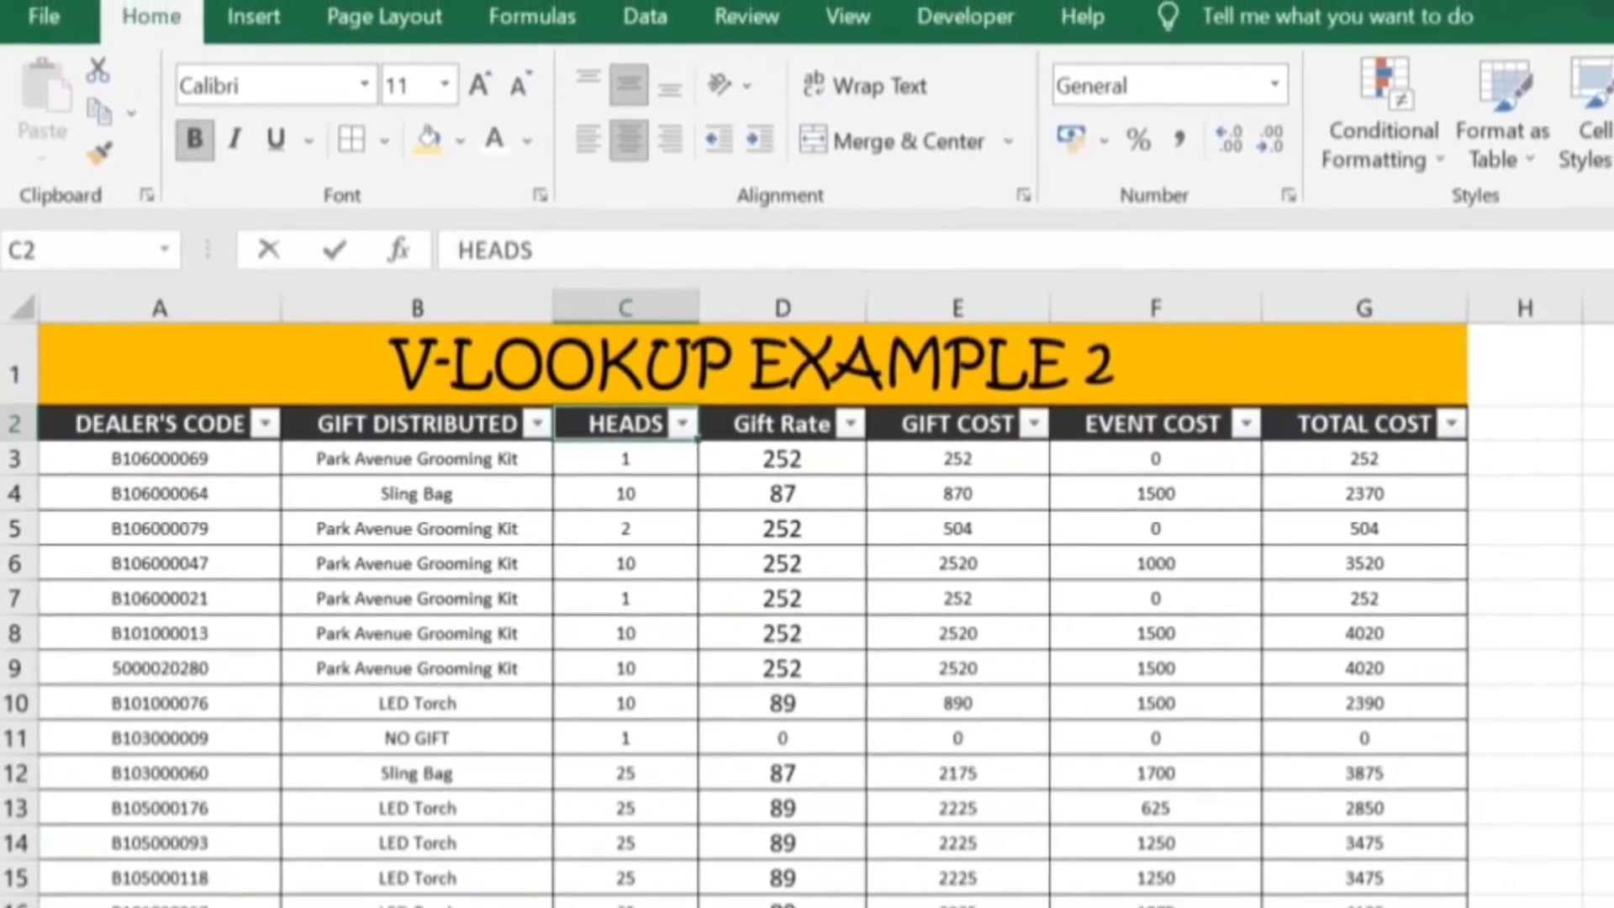
text(Q)
key(Escape)
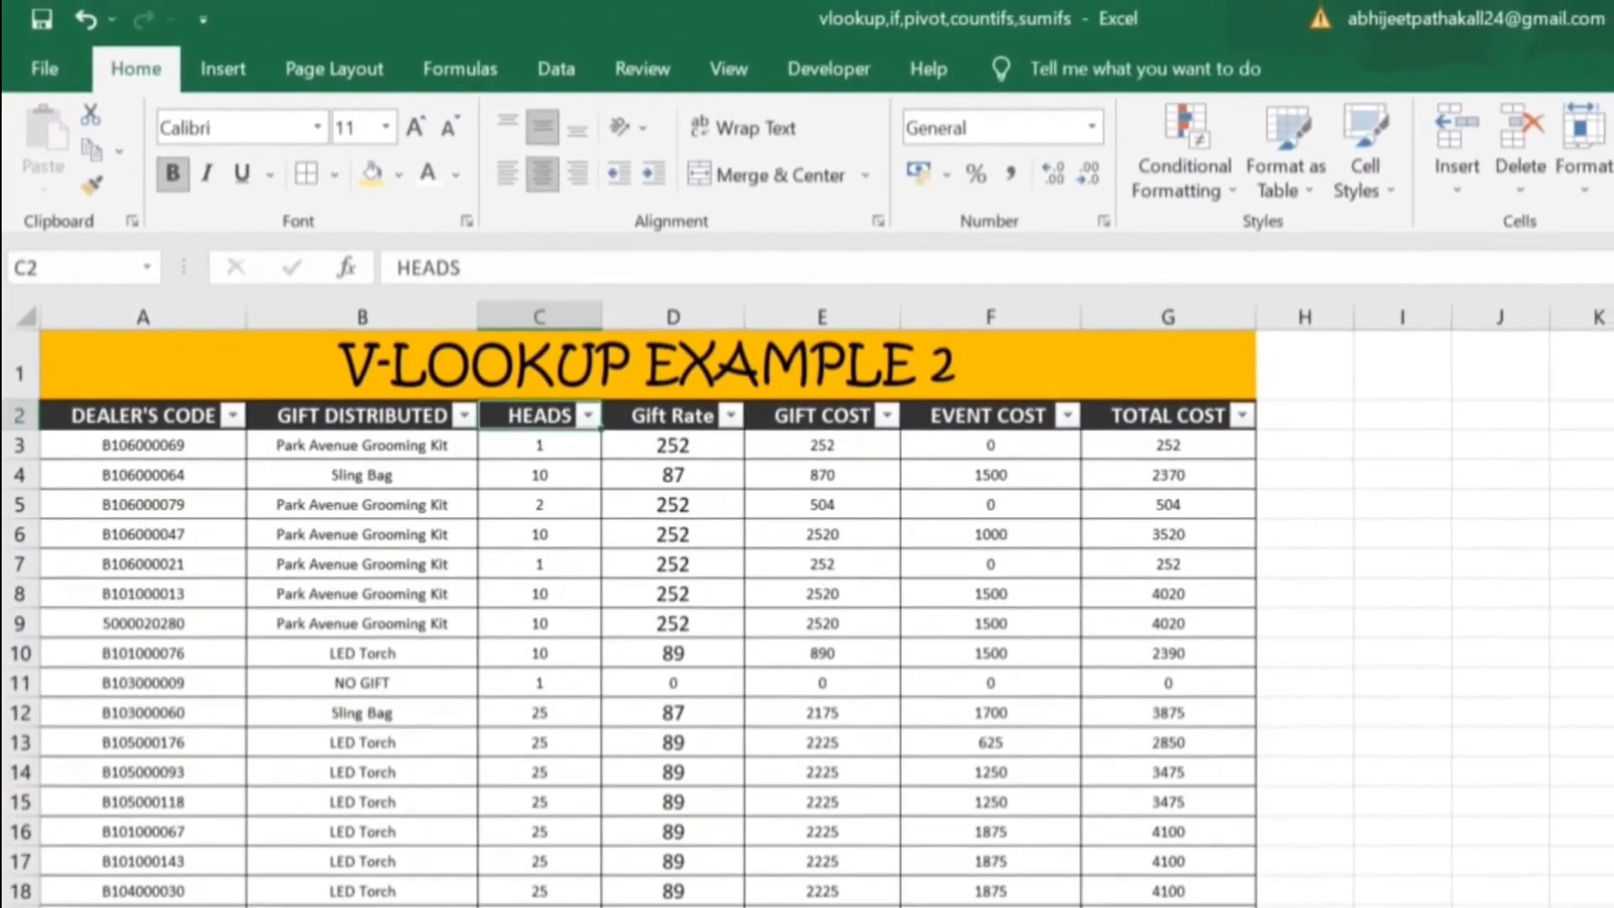
key(F2)
key(BackSpace)
key(BackSpace)
key(BackSpace)
key(BackSpace)
key(BackSpace)
text(Quan)
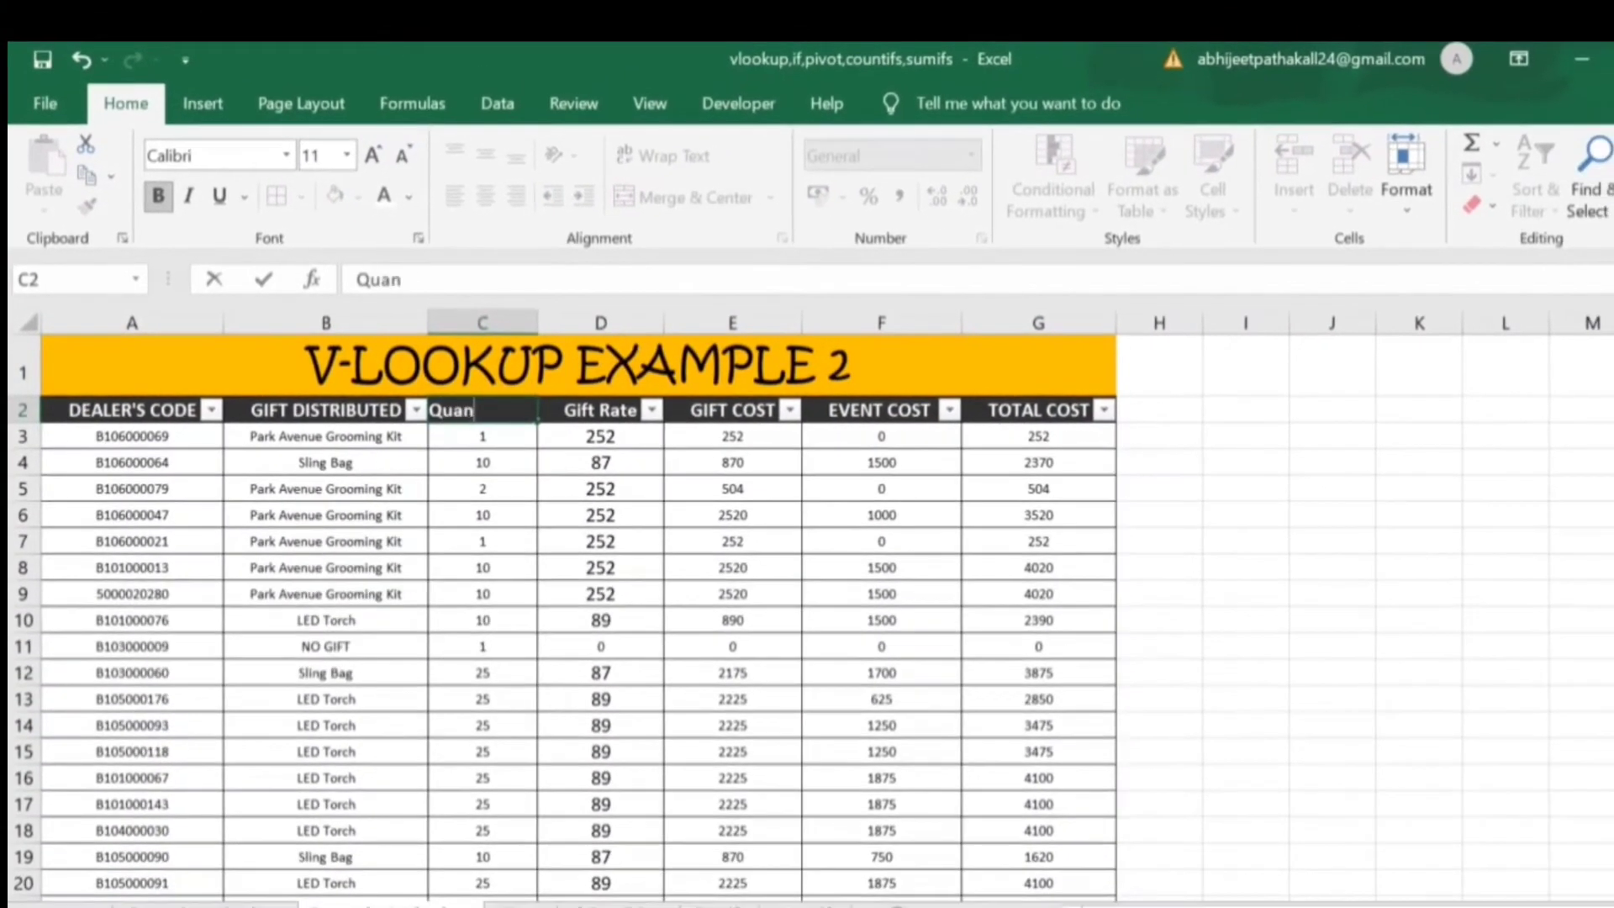
text(tity)
key(ctrl+Return)
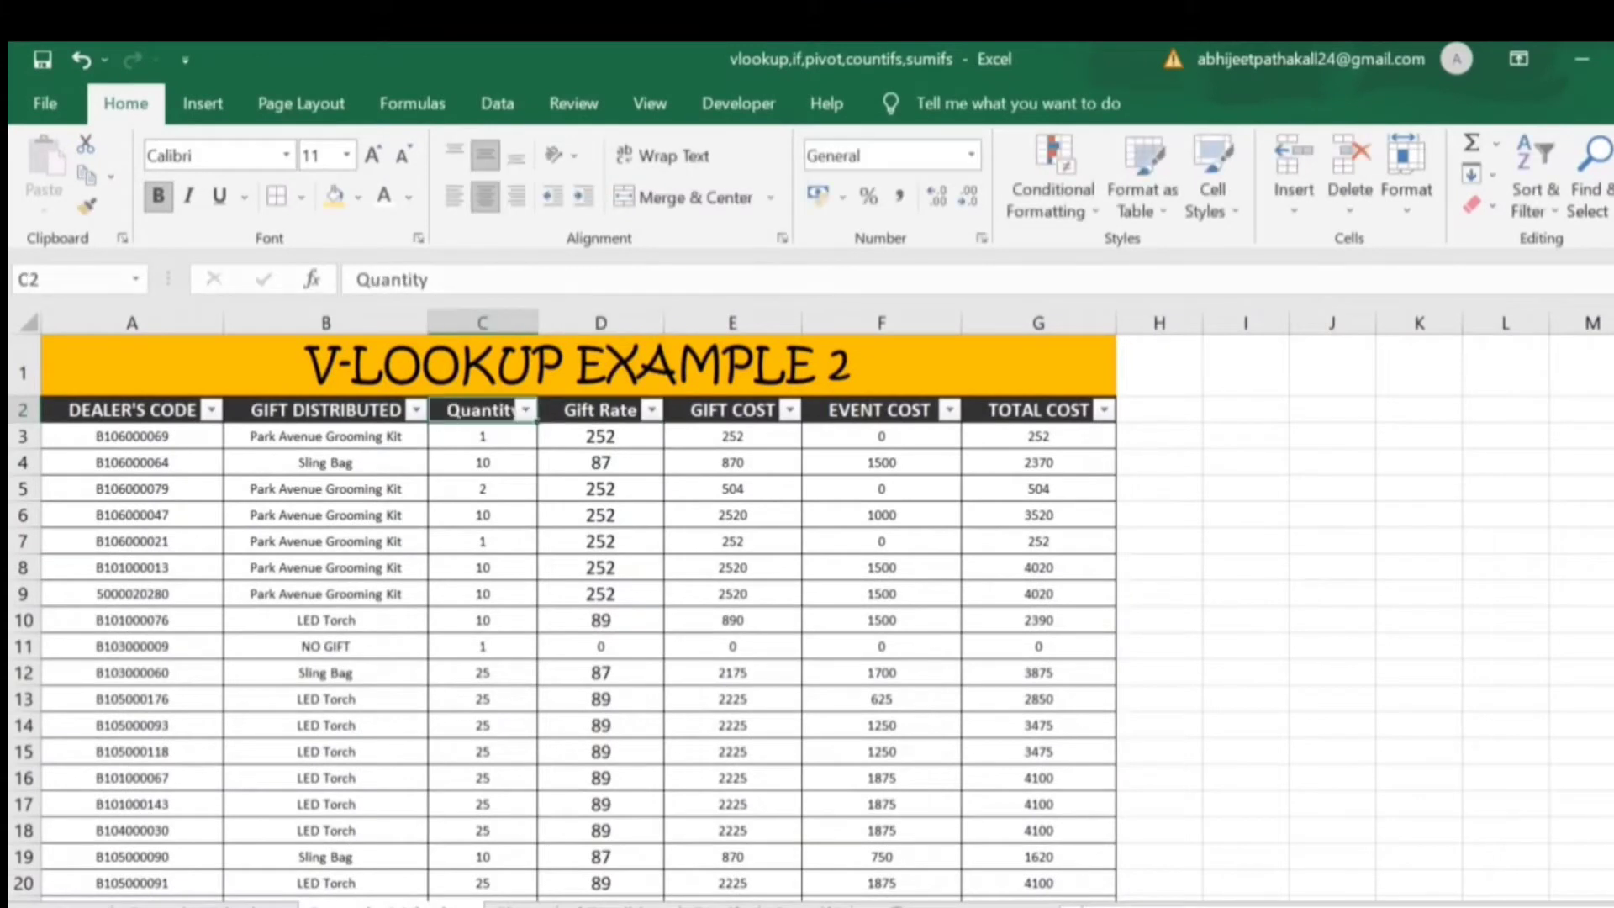
- Examine the header row across to TOTAL COST and back to GIFT DISTRIBUTED
key(Right)
key(Right)
key(Right)
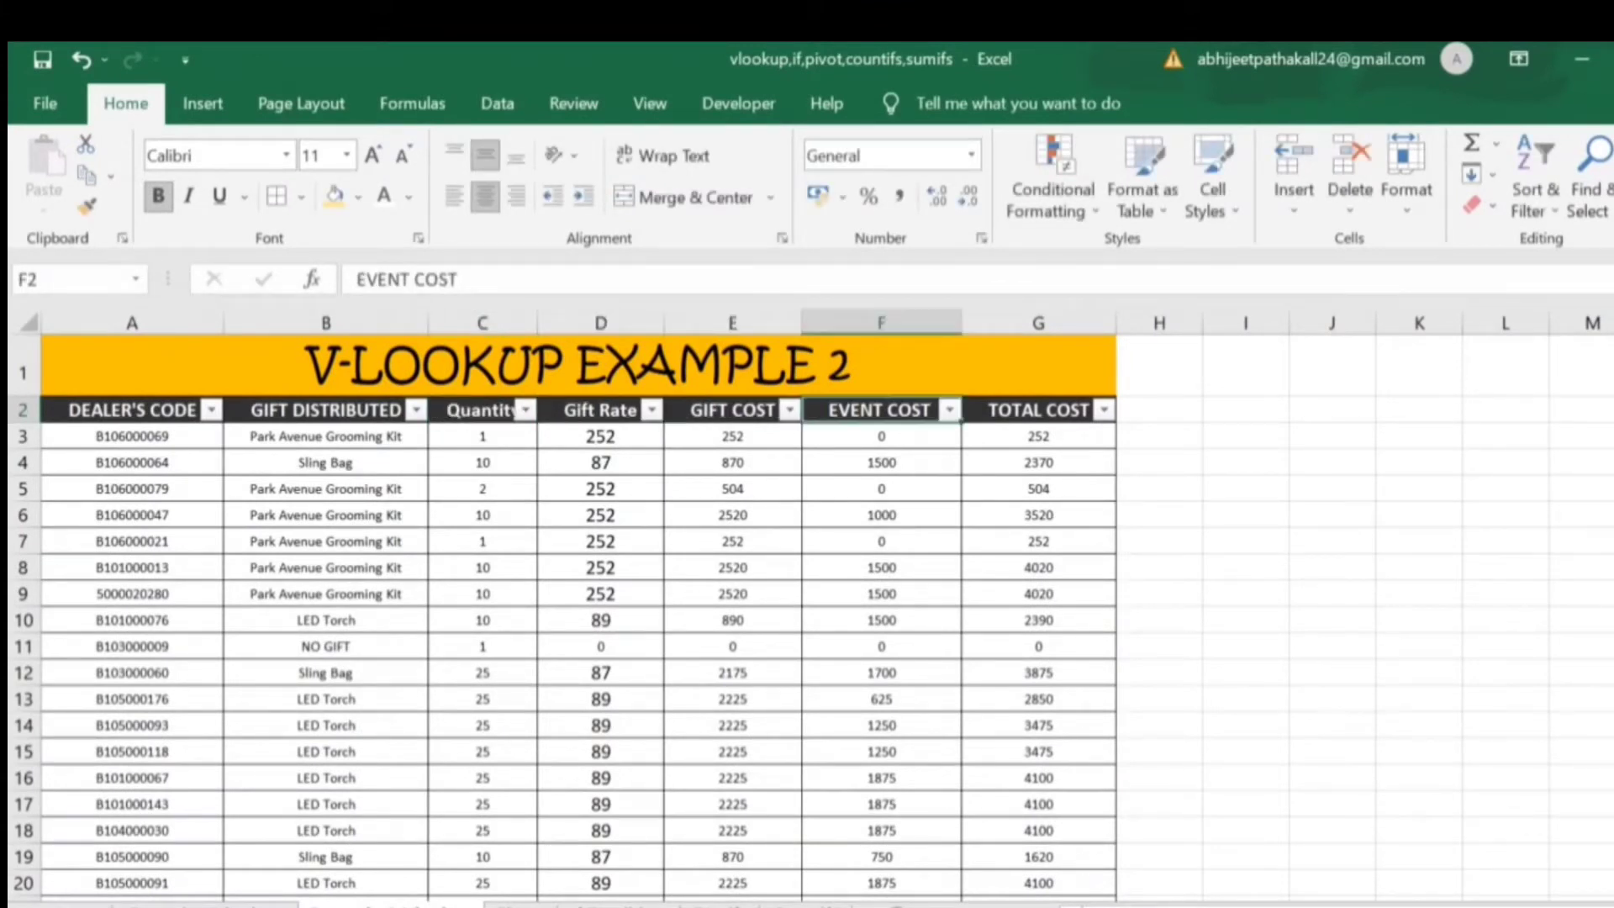
key(Right)
key(Down)
key(Up)
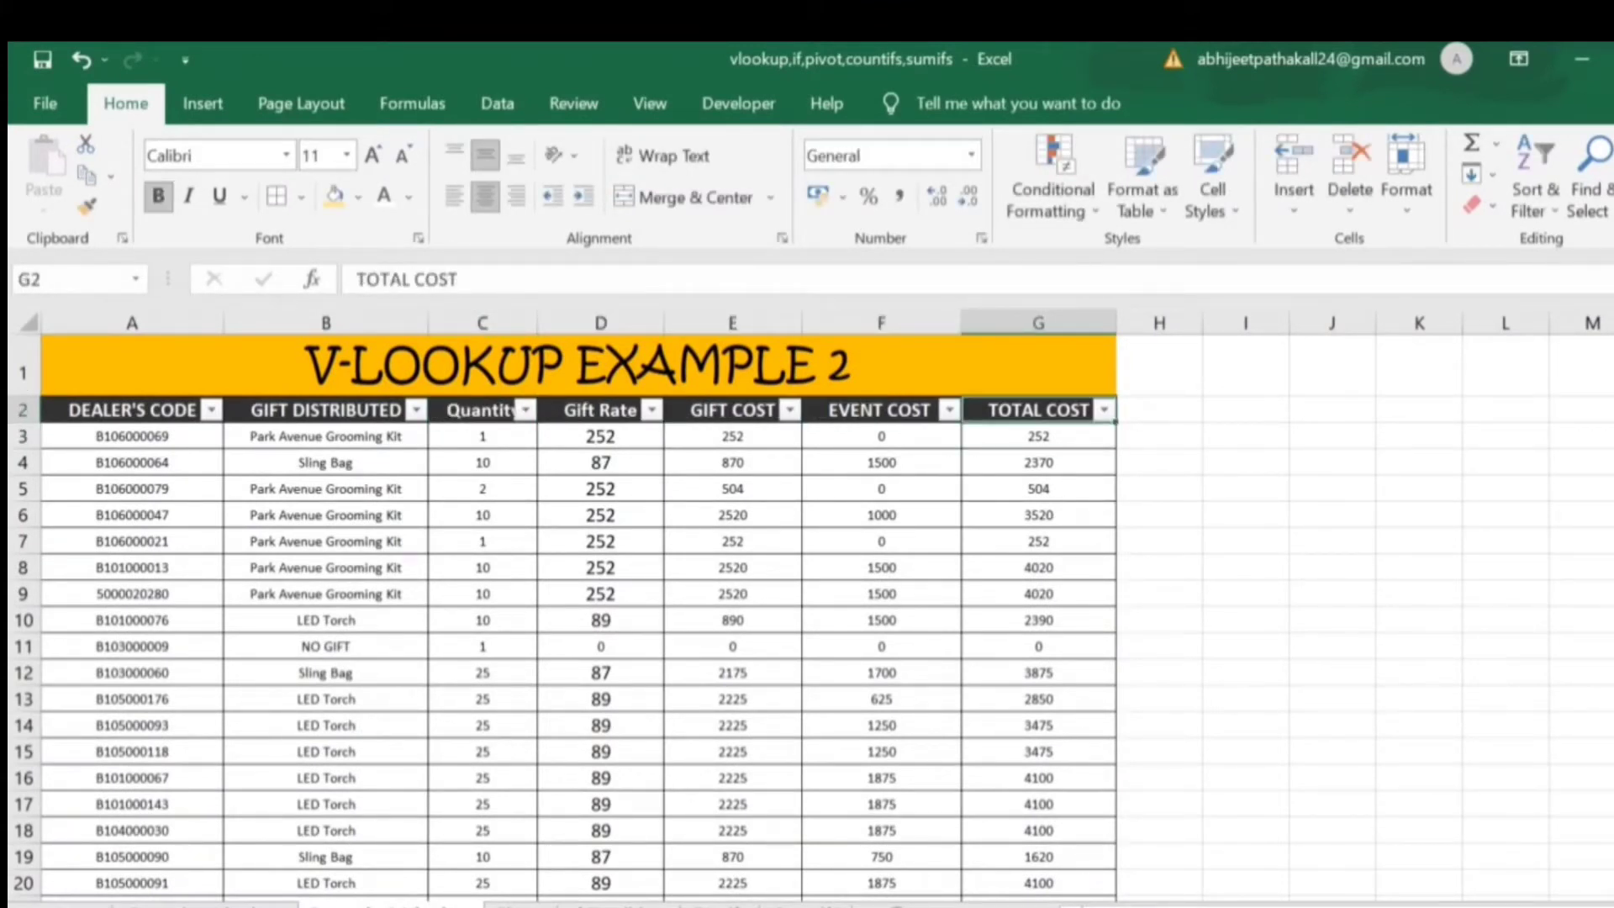
key(Home)
key(Right)
key(Right)
key(Left)
key(Left)
key(Down)
key(Up)
key(Right)
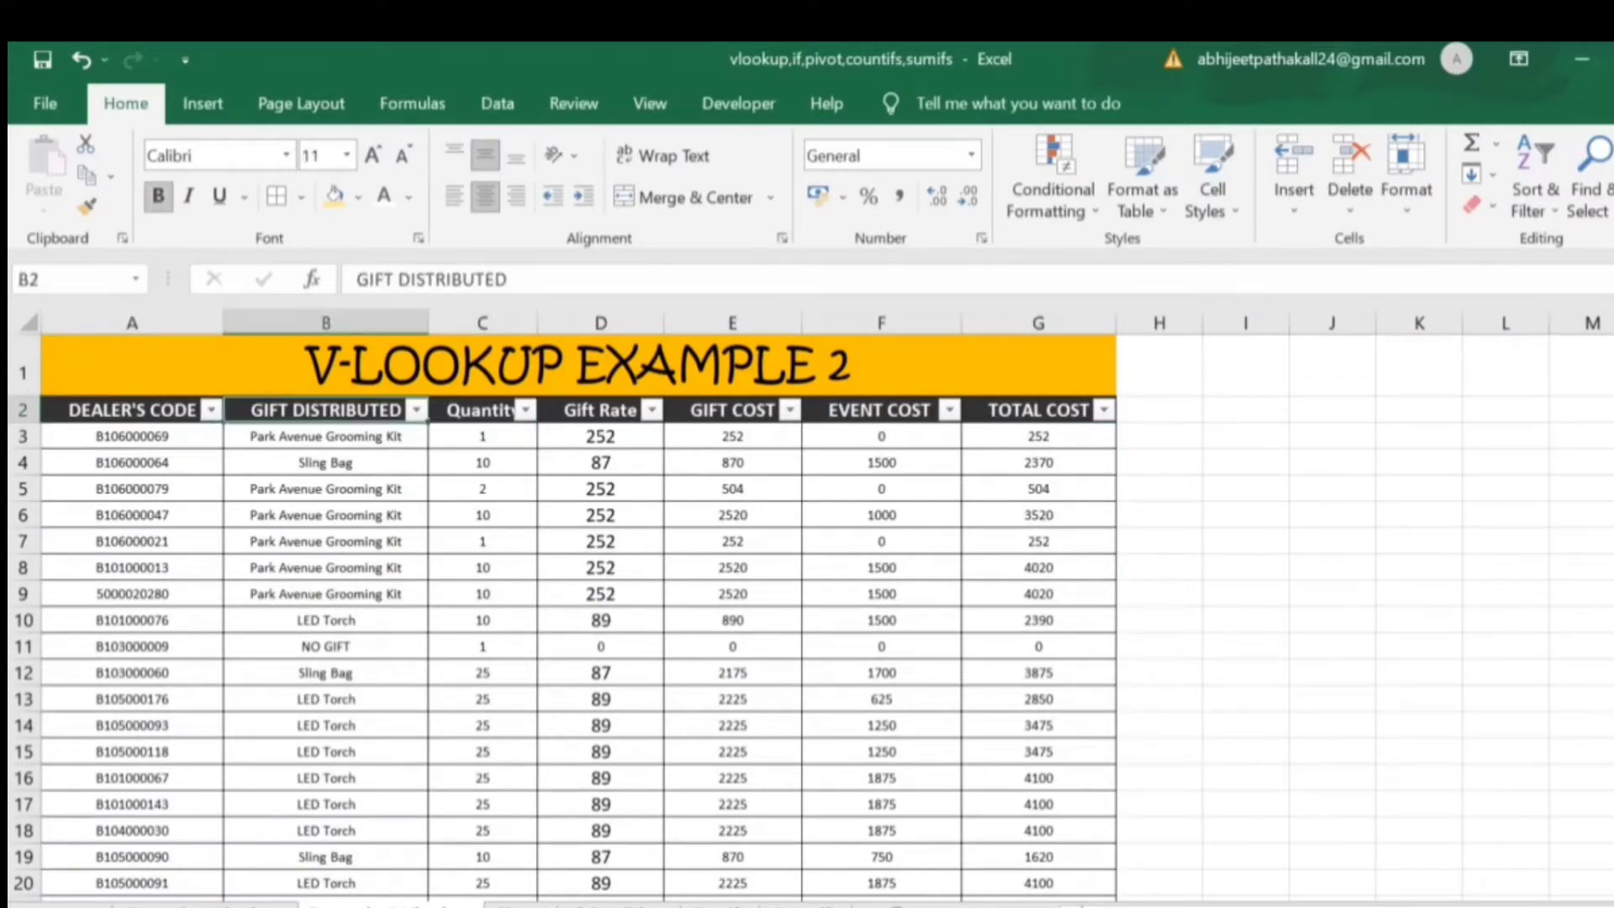
- Examine the row 3 entries for quantity, gift rate, gift cost and event cost, including the formula in E3
key(Down)
key(Right)
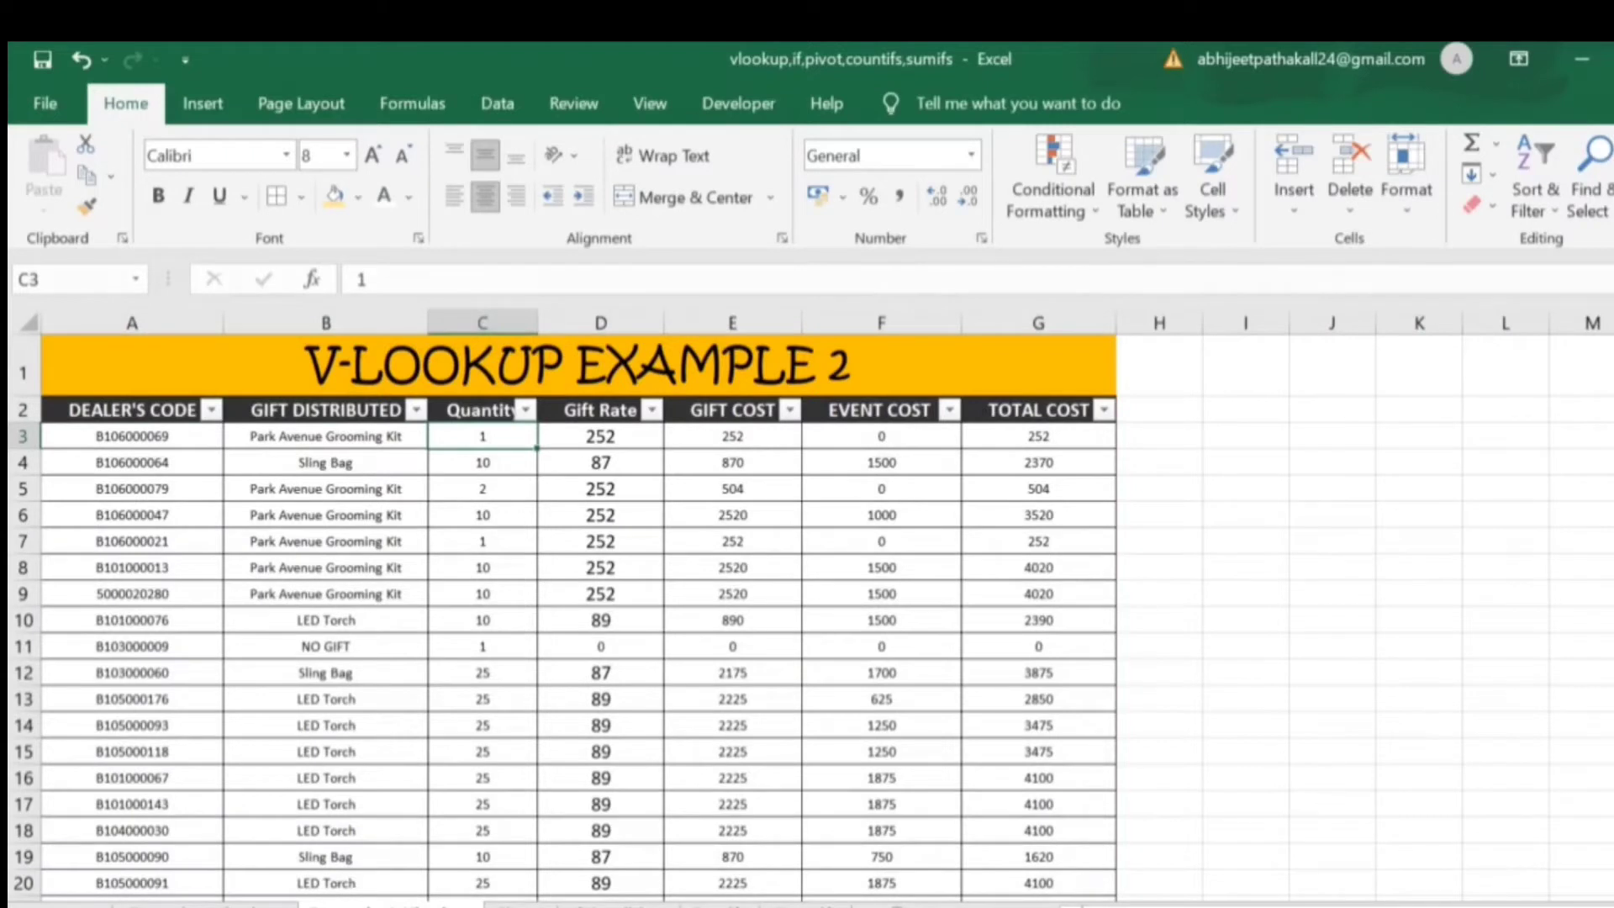
key(Right)
key(Up)
key(Down)
key(Right)
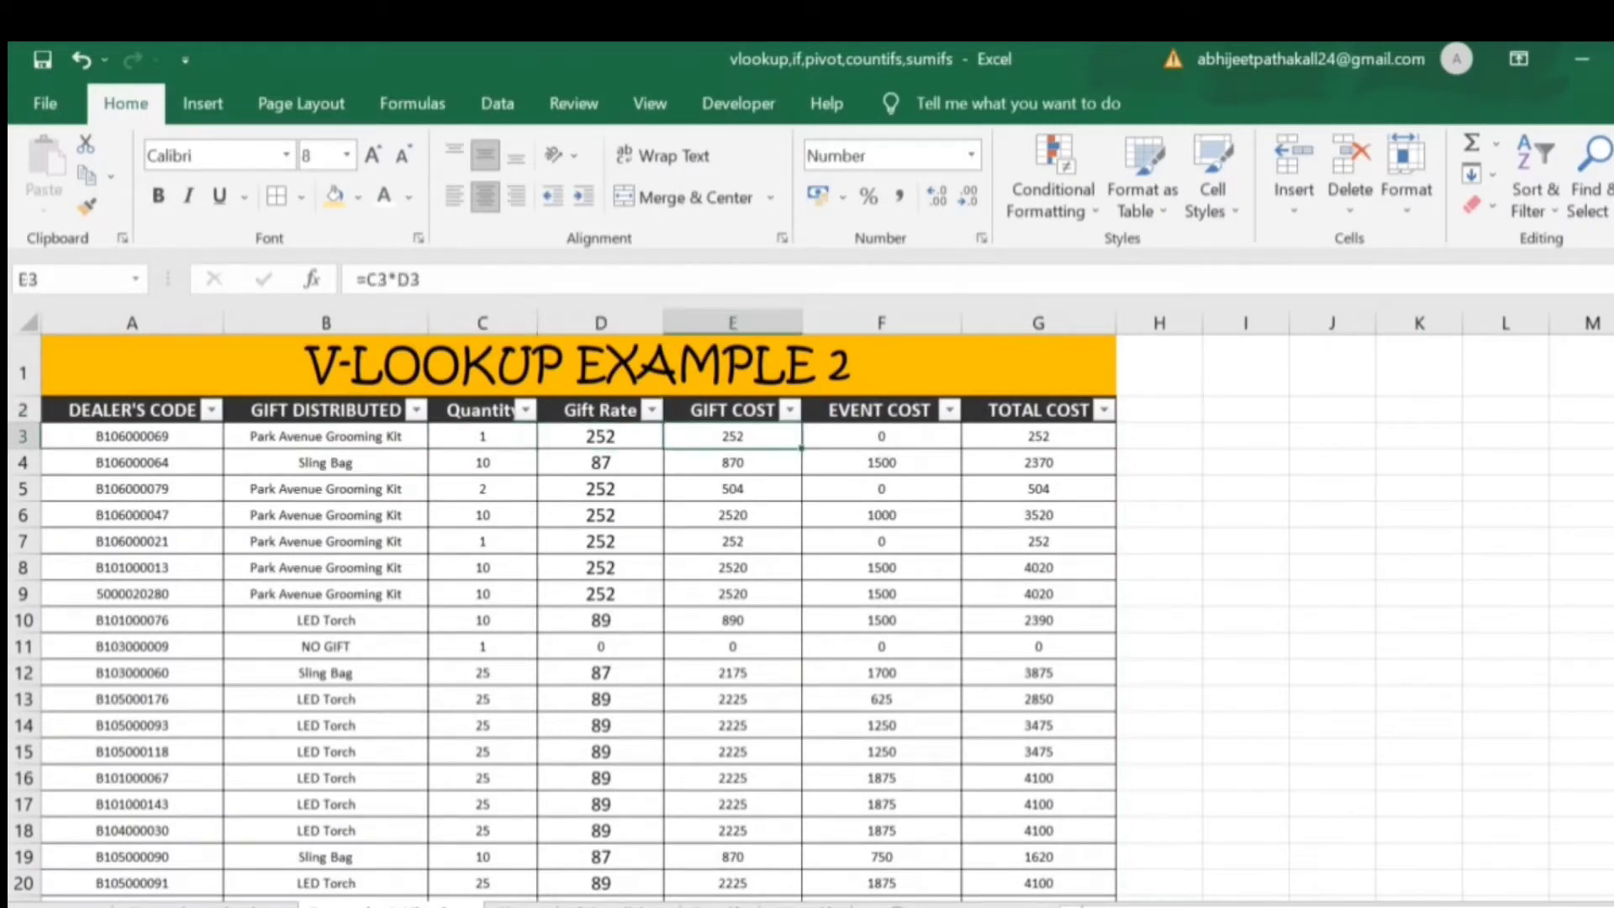
key(Left)
key(Left)
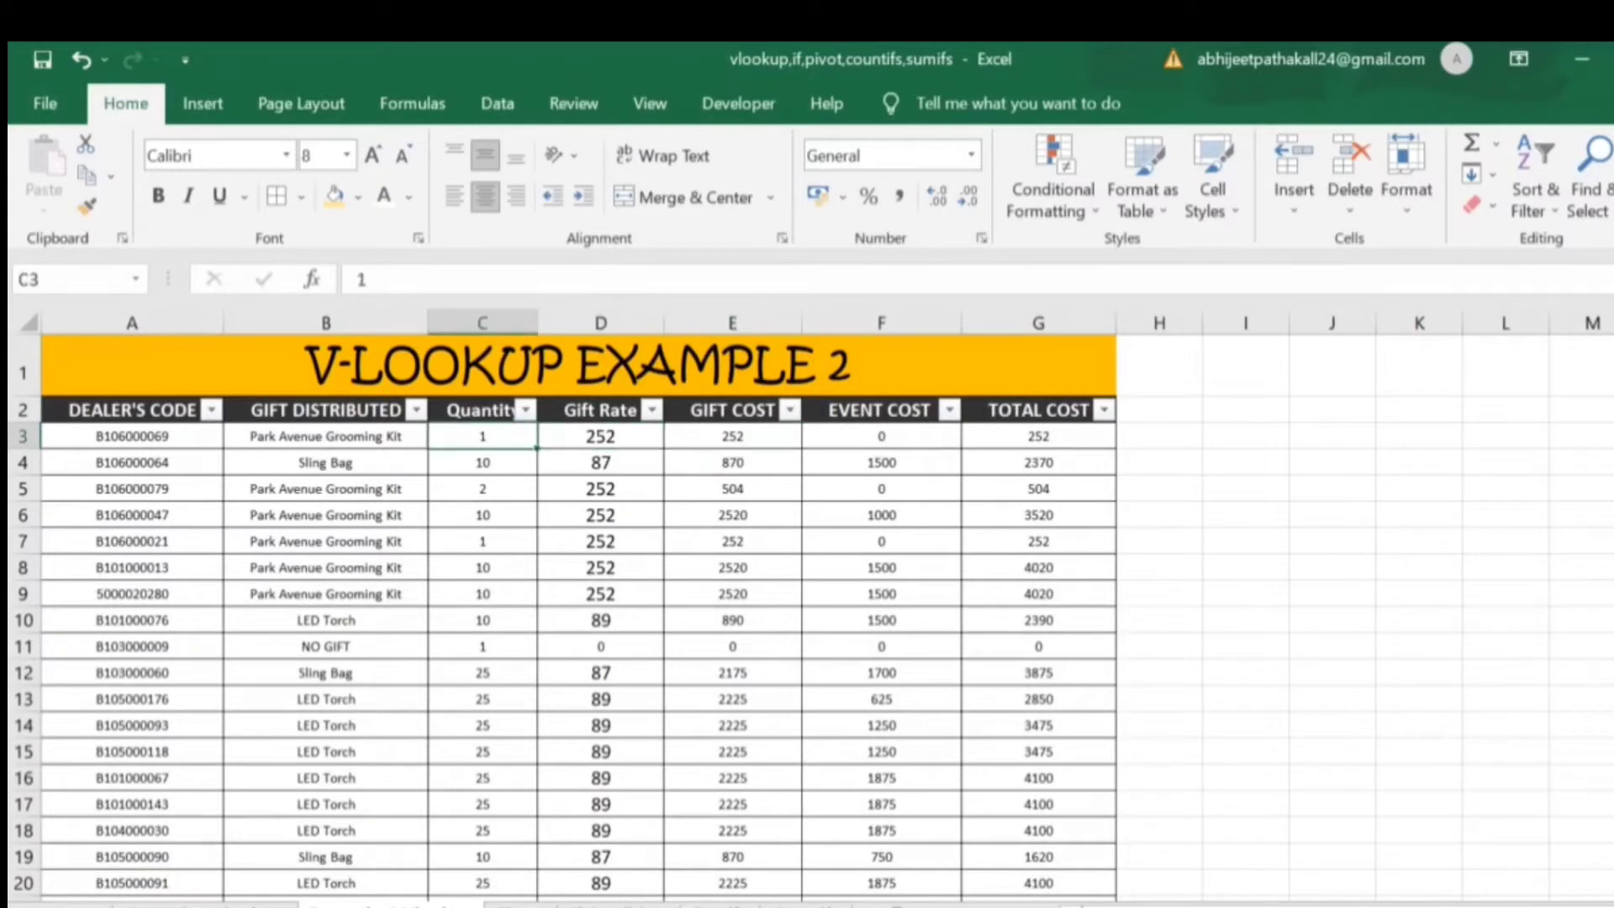
key(Right)
key(Right)
key(Down)
key(Up)
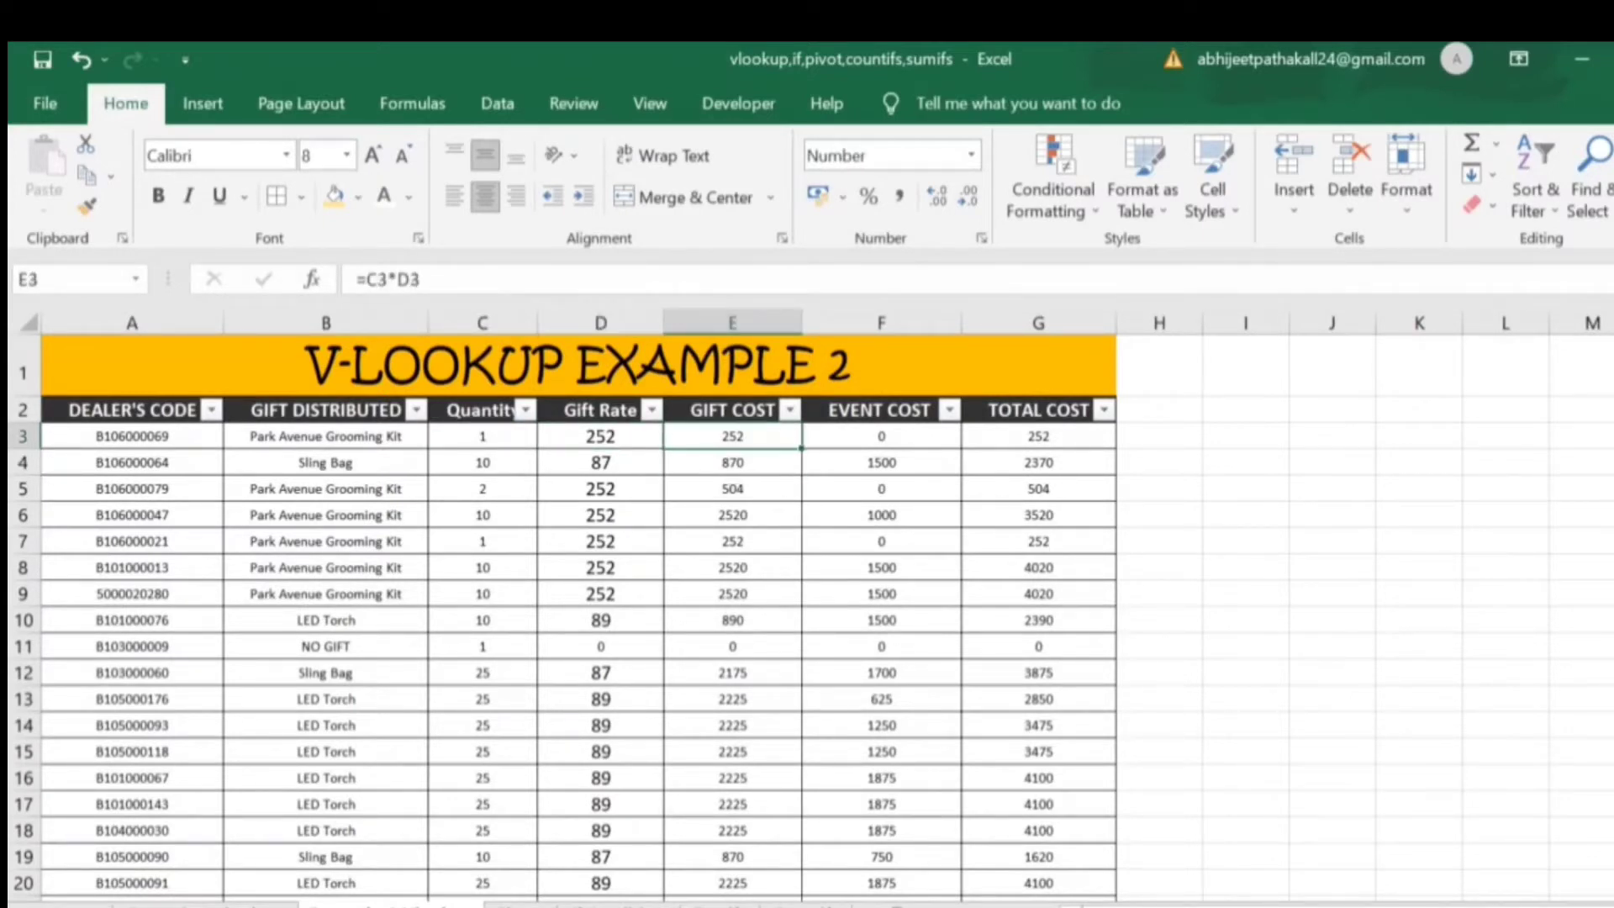
key(Right)
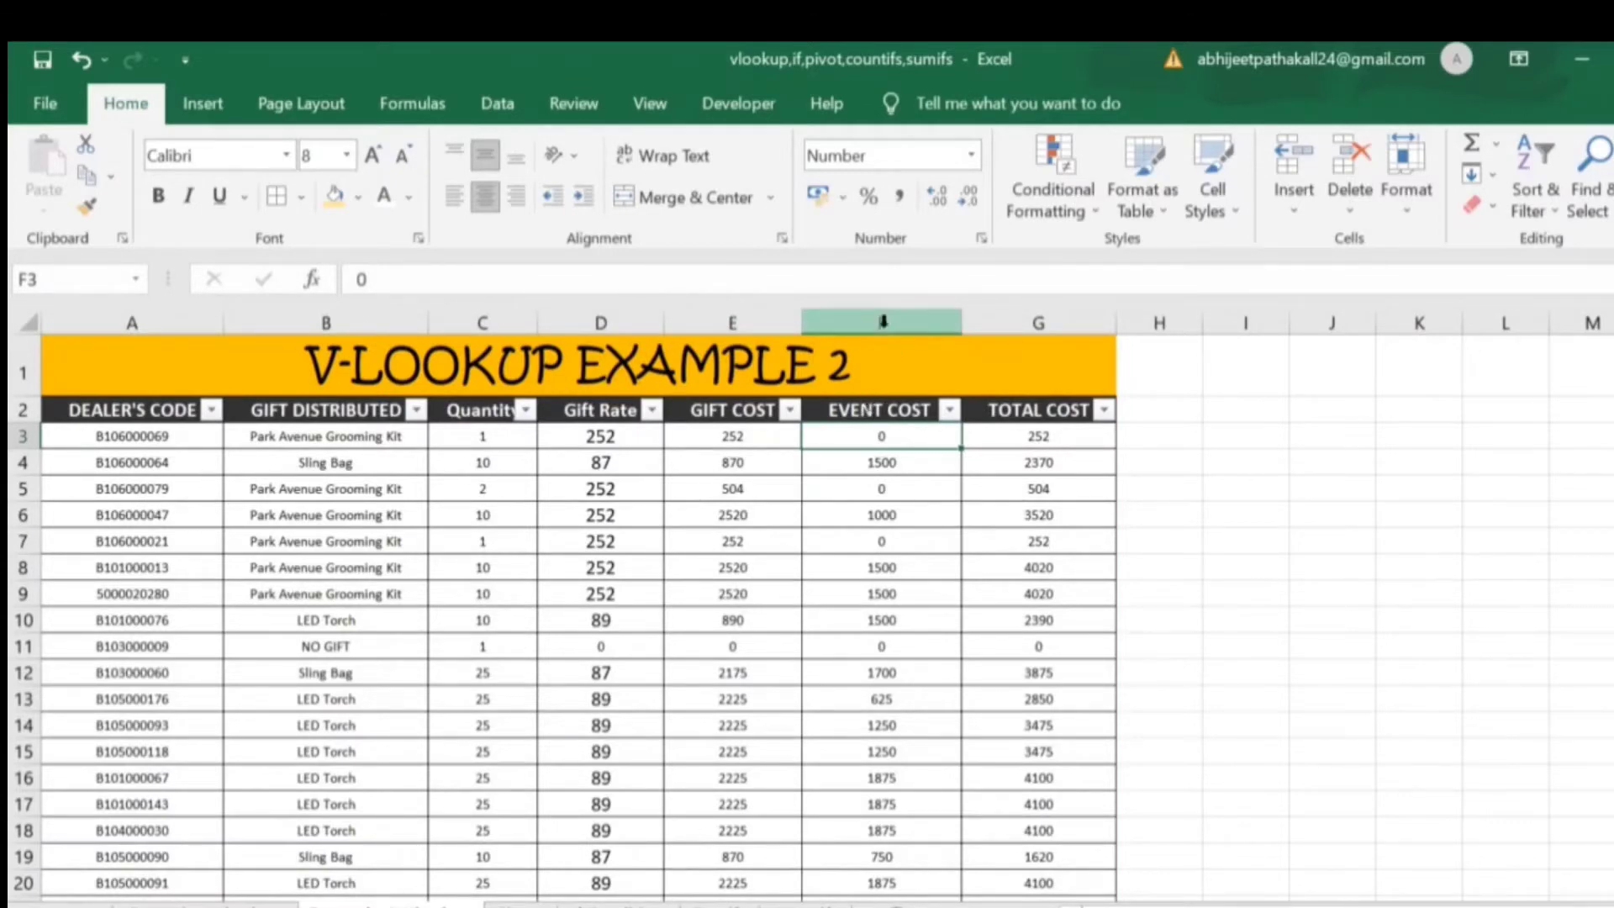
- Try to delete the EVENT COST column and undo the deletion
right_click(881, 323)
click(955, 555)
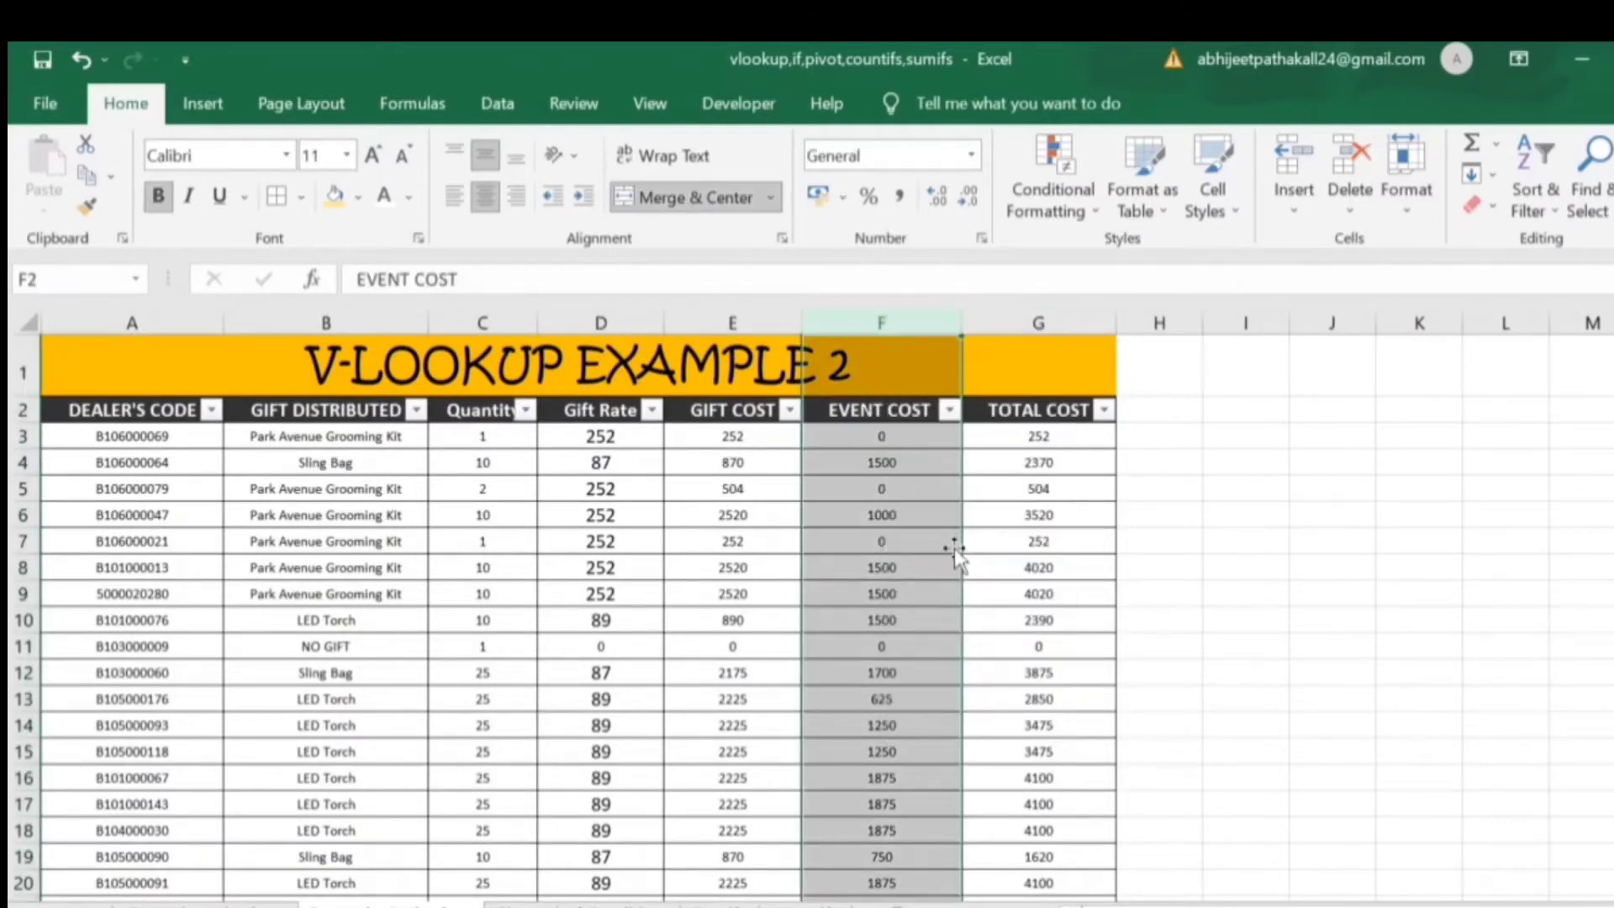
key(ctrl+z)
- Convert the TOTAL COST formulas from G3 down to static values with Paste Special Values
key(Right)
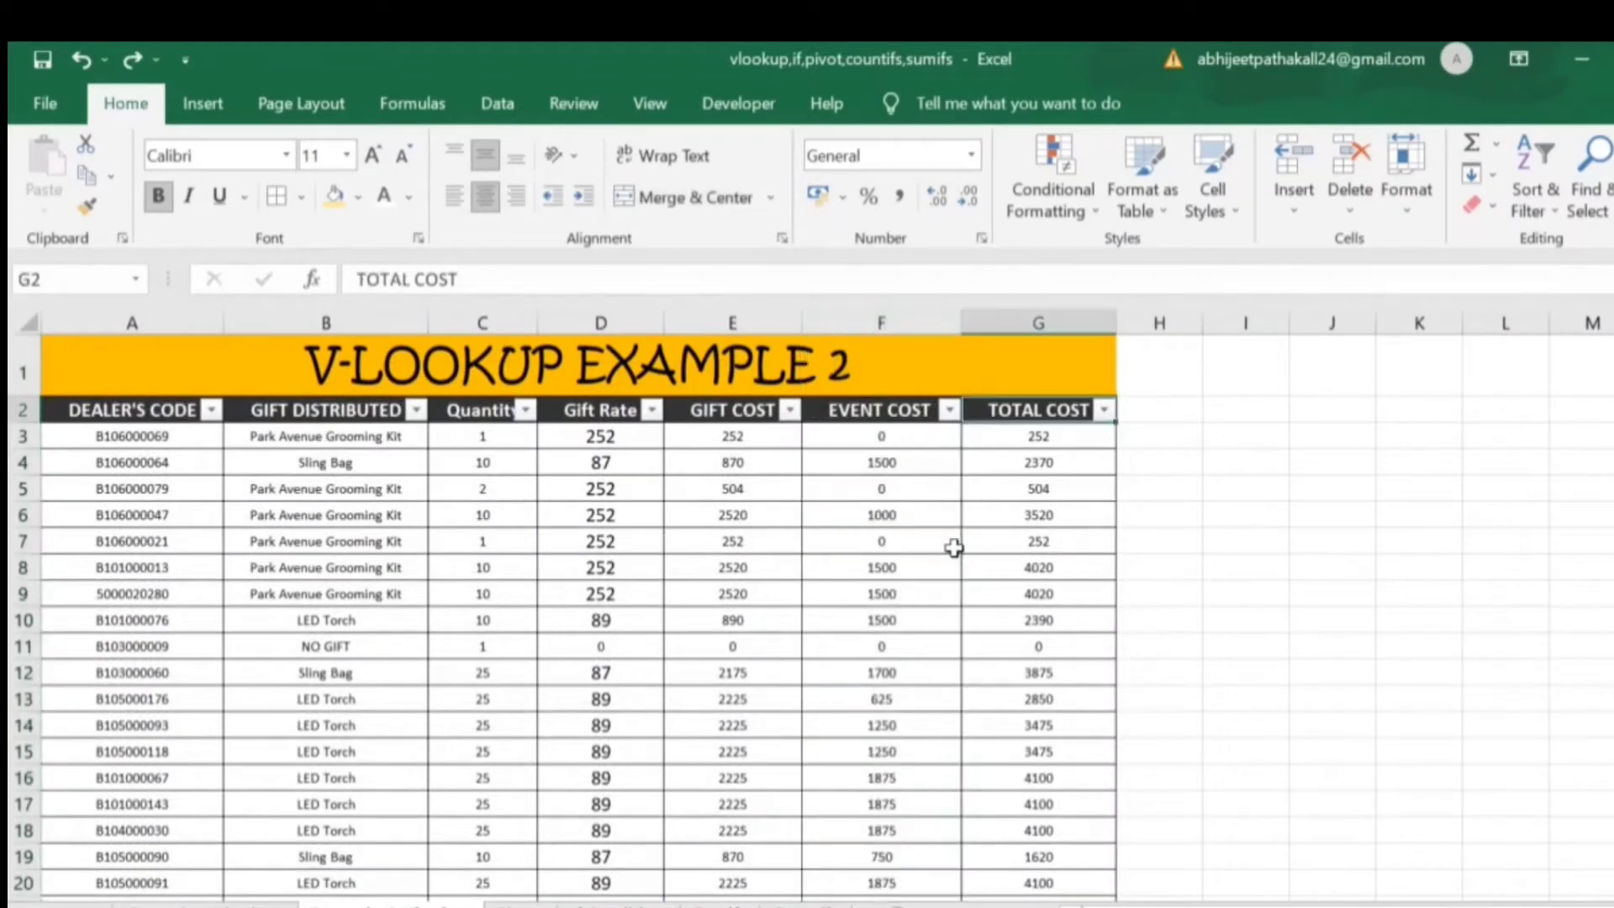
key(Down)
key(ctrl+shift+Down)
key(ctrl+c)
key(Up)
key(Down)
key(alt+e)
key(s)
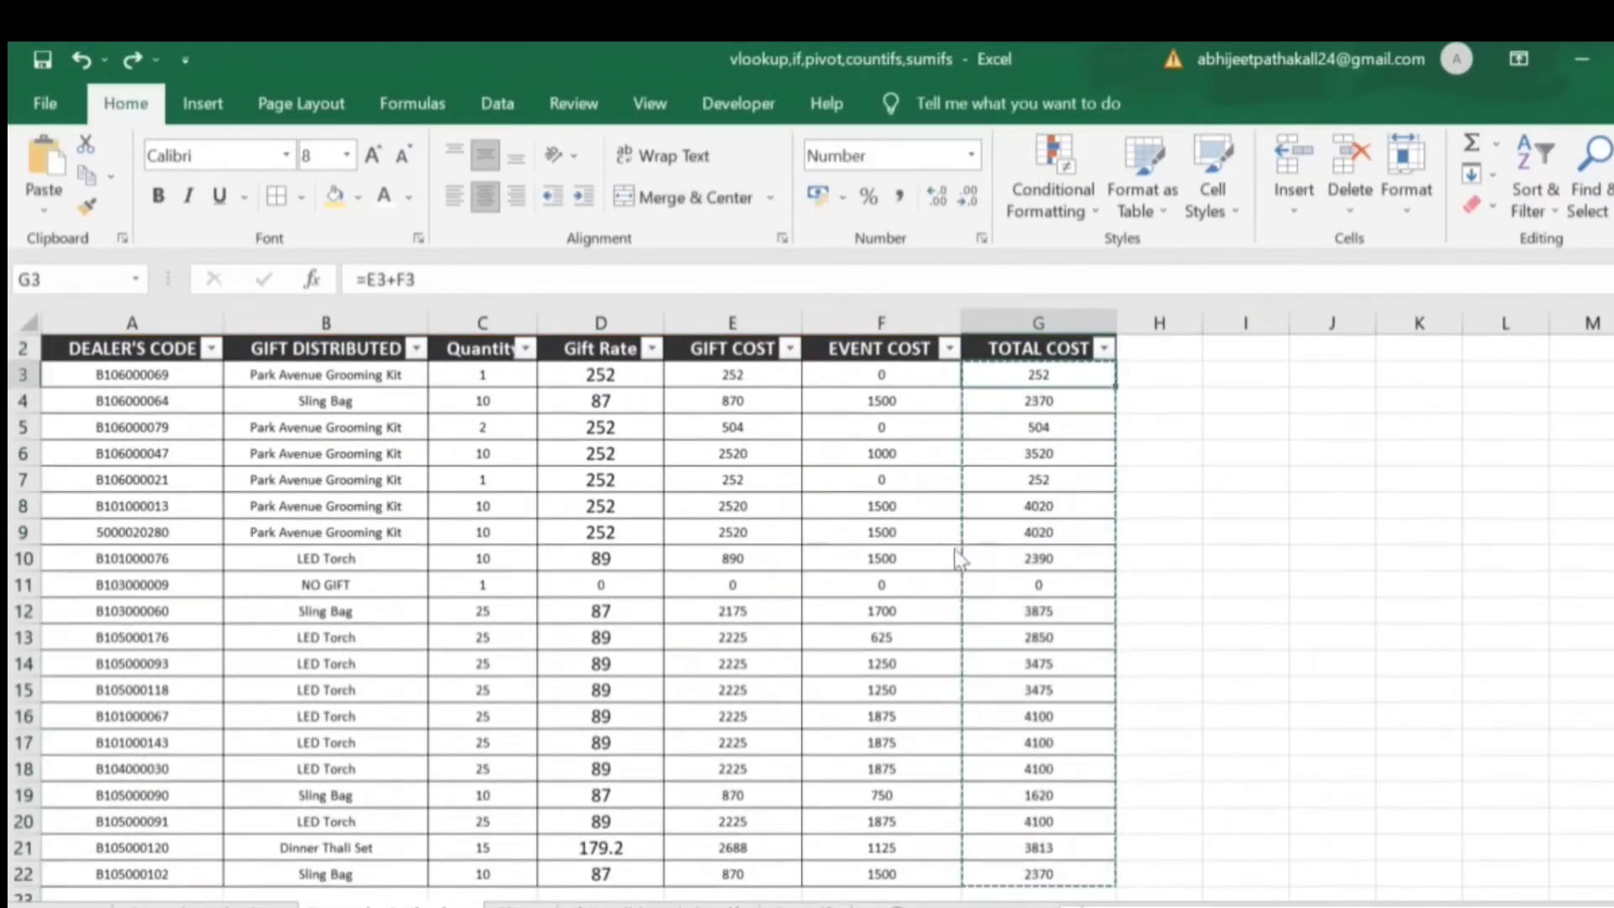
key(v)
key(Return)
- Delete the EVENT COST column F from the Example 2 table
key(Up)
key(ctrl+Left)
key(Up)
key(Right)
key(Right)
key(ctrl+Left)
right_click(879, 319)
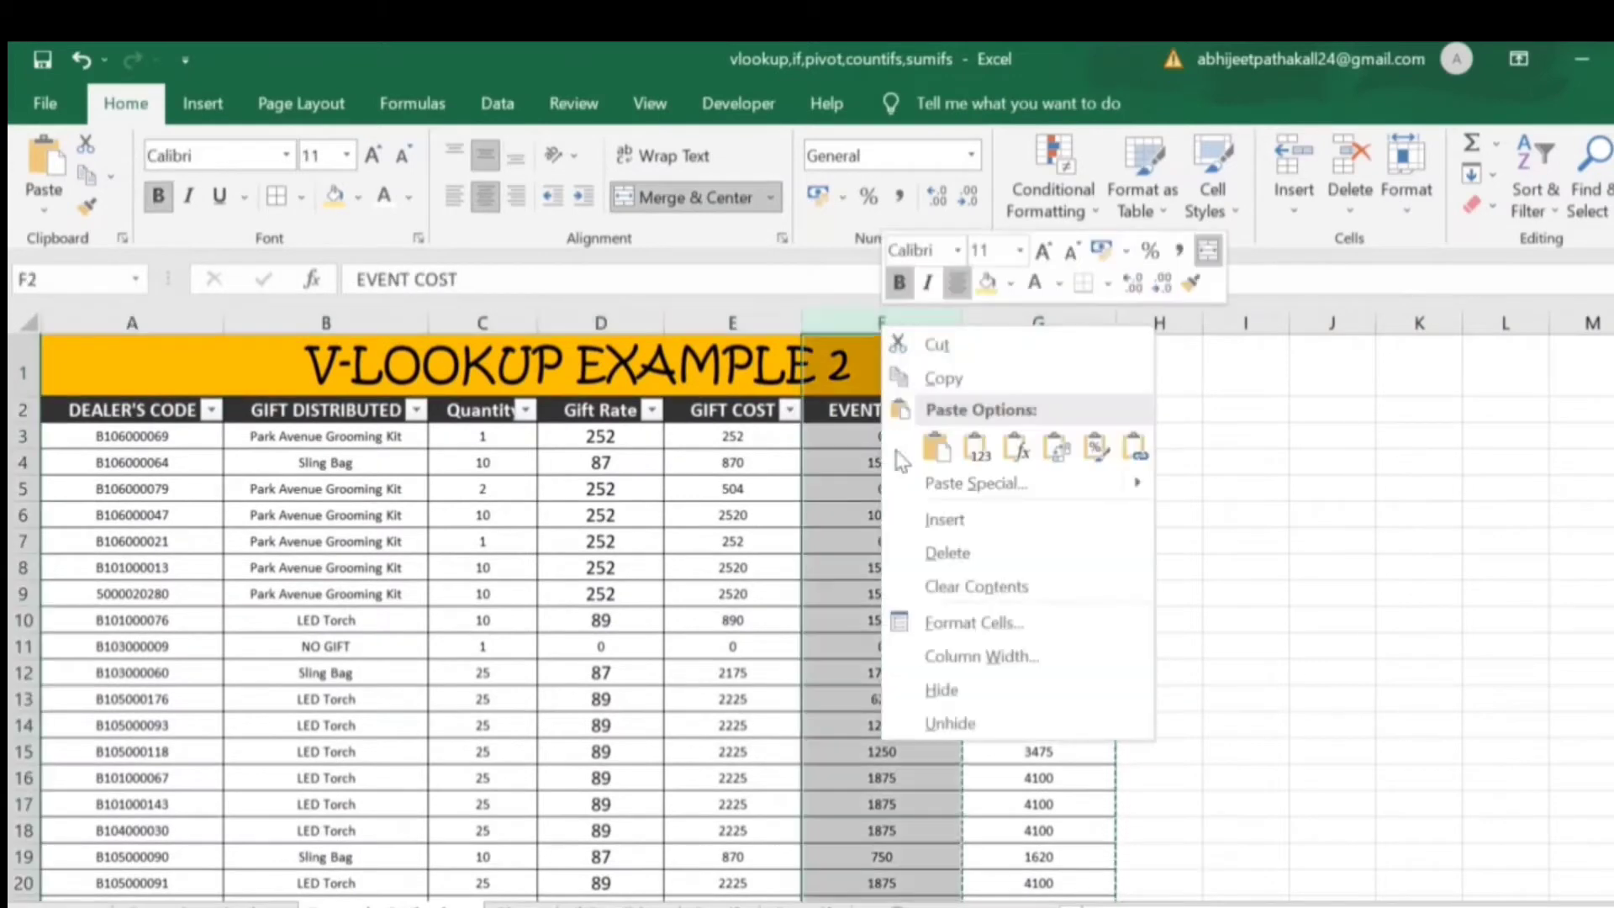
click(935, 551)
scroll(932, 565, up, 1)
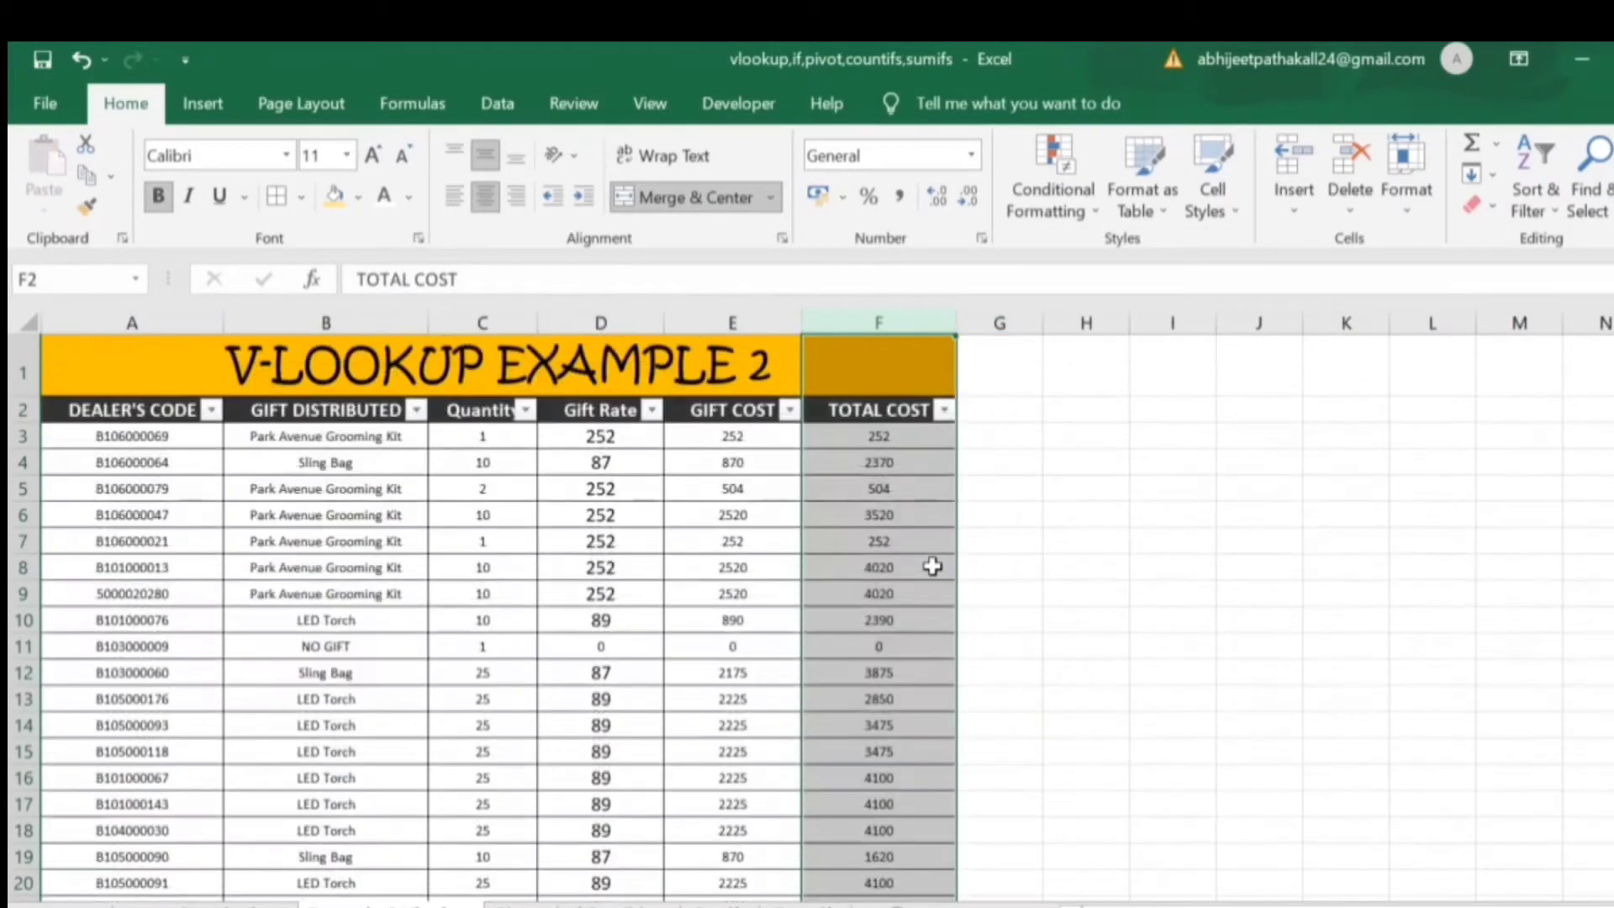
- Review the dealer code, gift and quantity entries in the first rows of the Example 2 table
key(ctrl+Home)
key(Down)
key(Down)
key(Down)
key(Right)
key(Right)
key(Left)
key(Left)
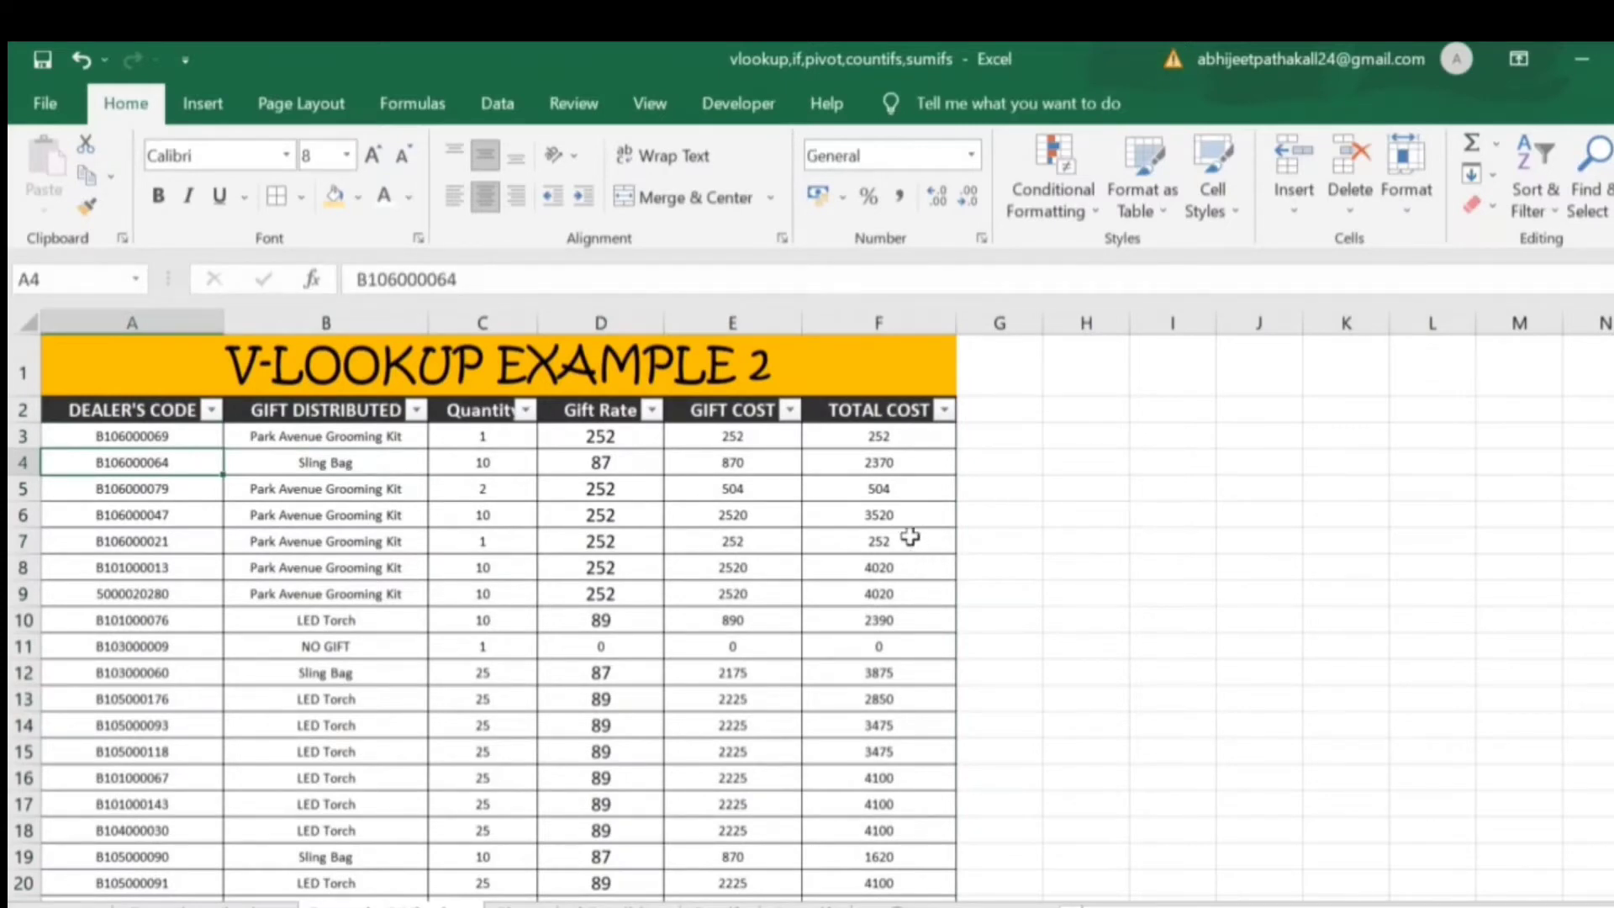
- Create a new blank workbook and switch back to the workbook holding the Example 2 table
key(ctrl+n)
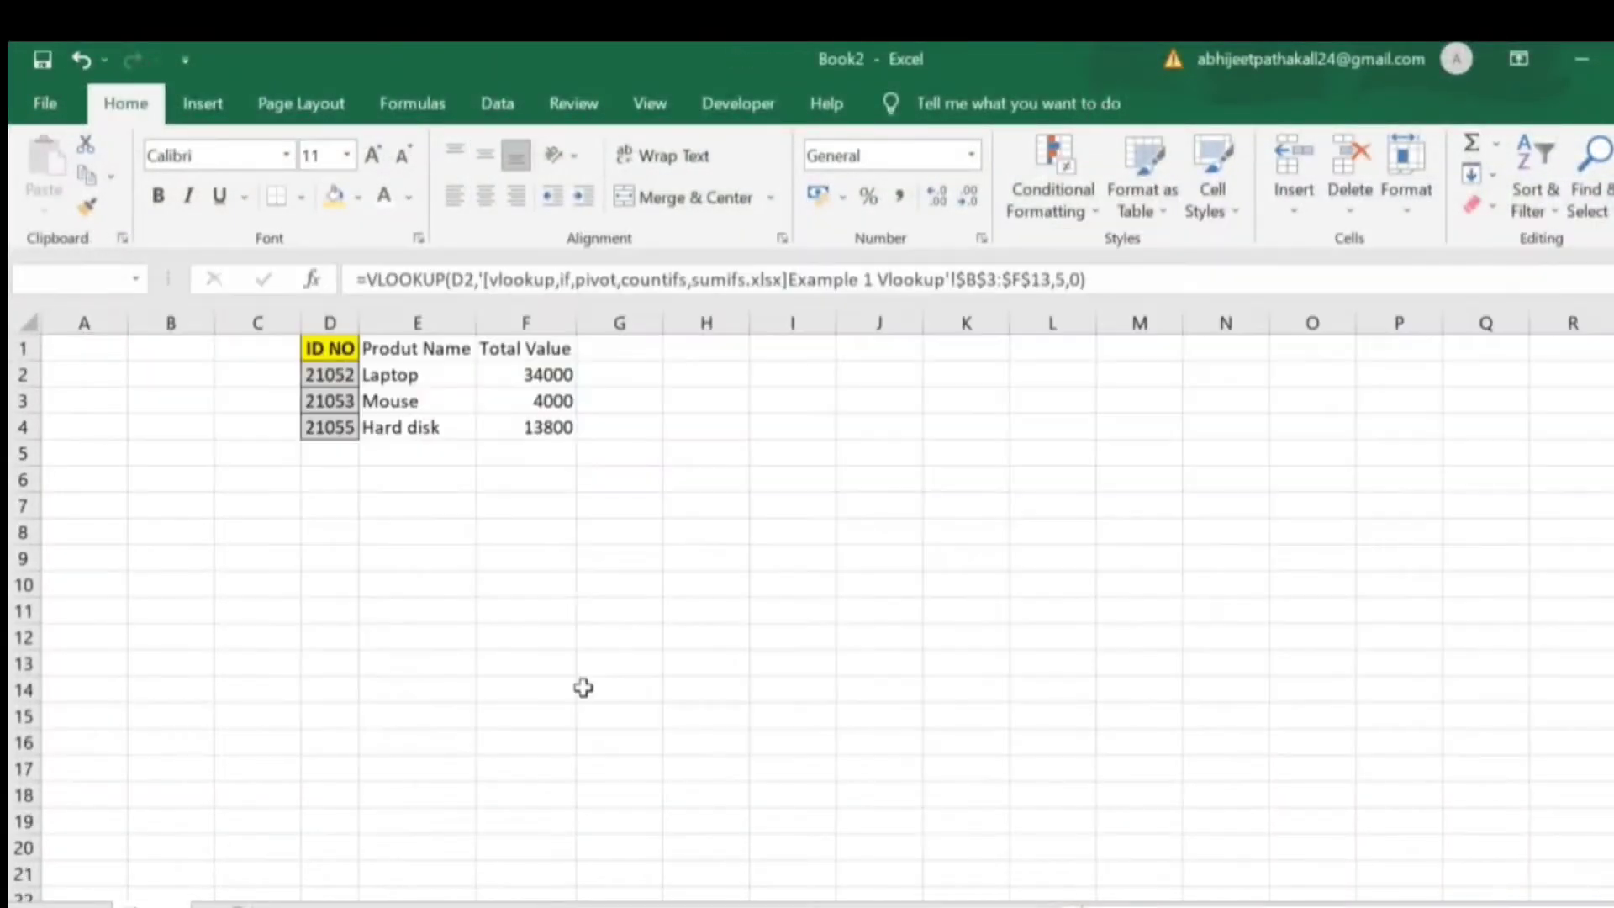
key(alt+Tab)
key(alt+Tab)
key(alt+Tab)
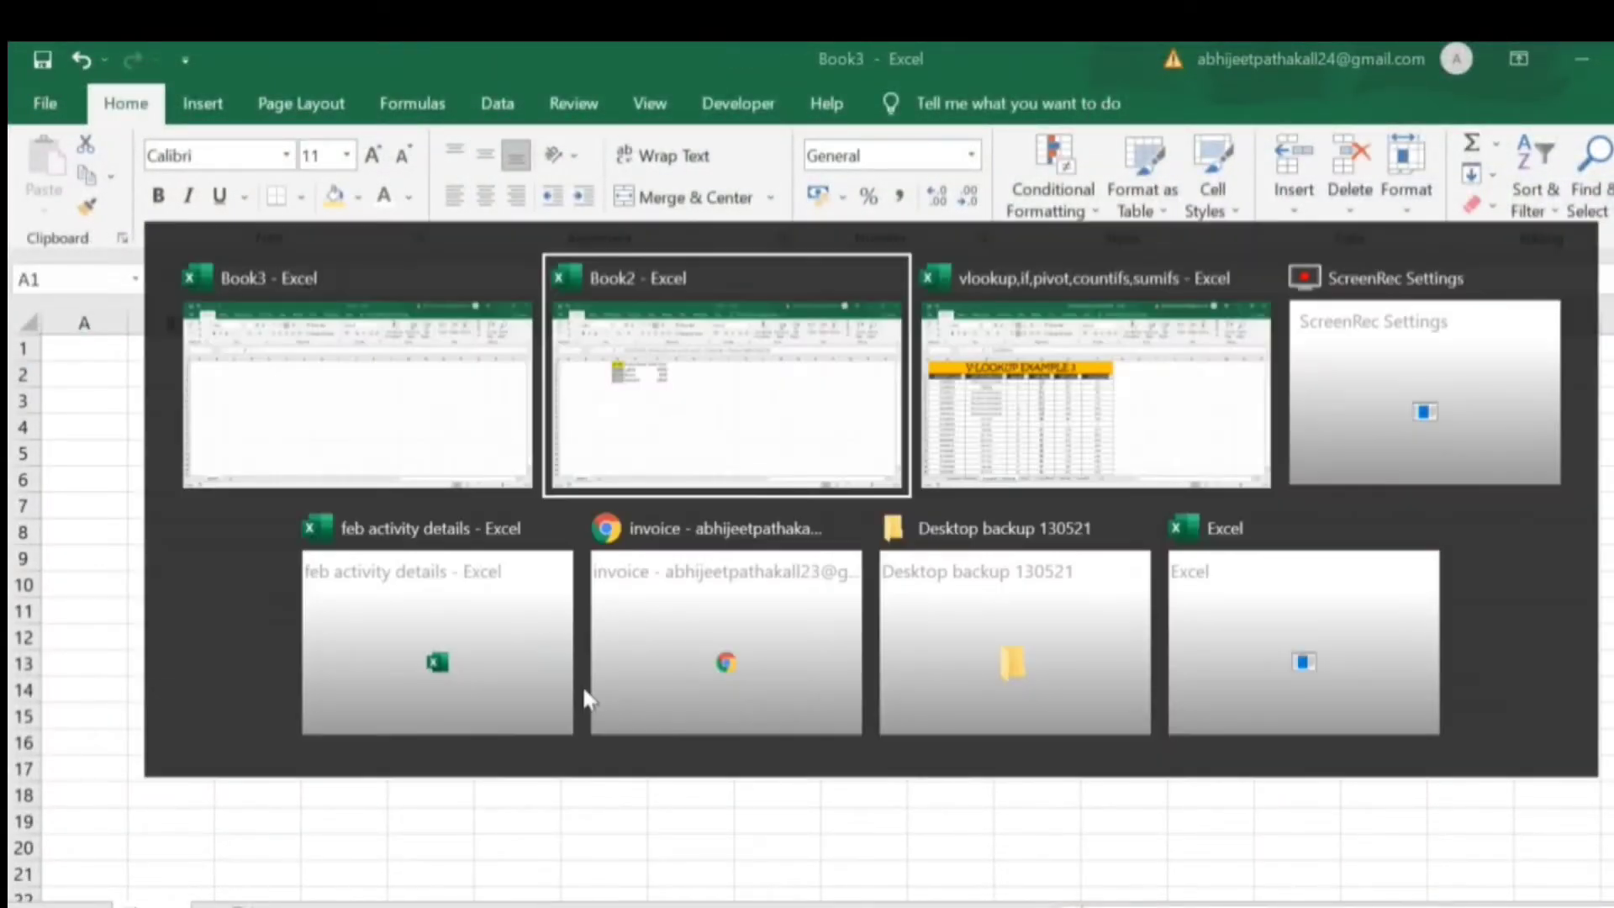
- Copy the DEALER'S CODE column from A2 down in the Example 2 table into the new workbook, starting at A1
key(Up)
key(Up)
key(ctrl+shift+Down)
key(Down)
key(Down)
key(Up)
key(Up)
key(Up)
key(Down)
key(Down)
key(Up)
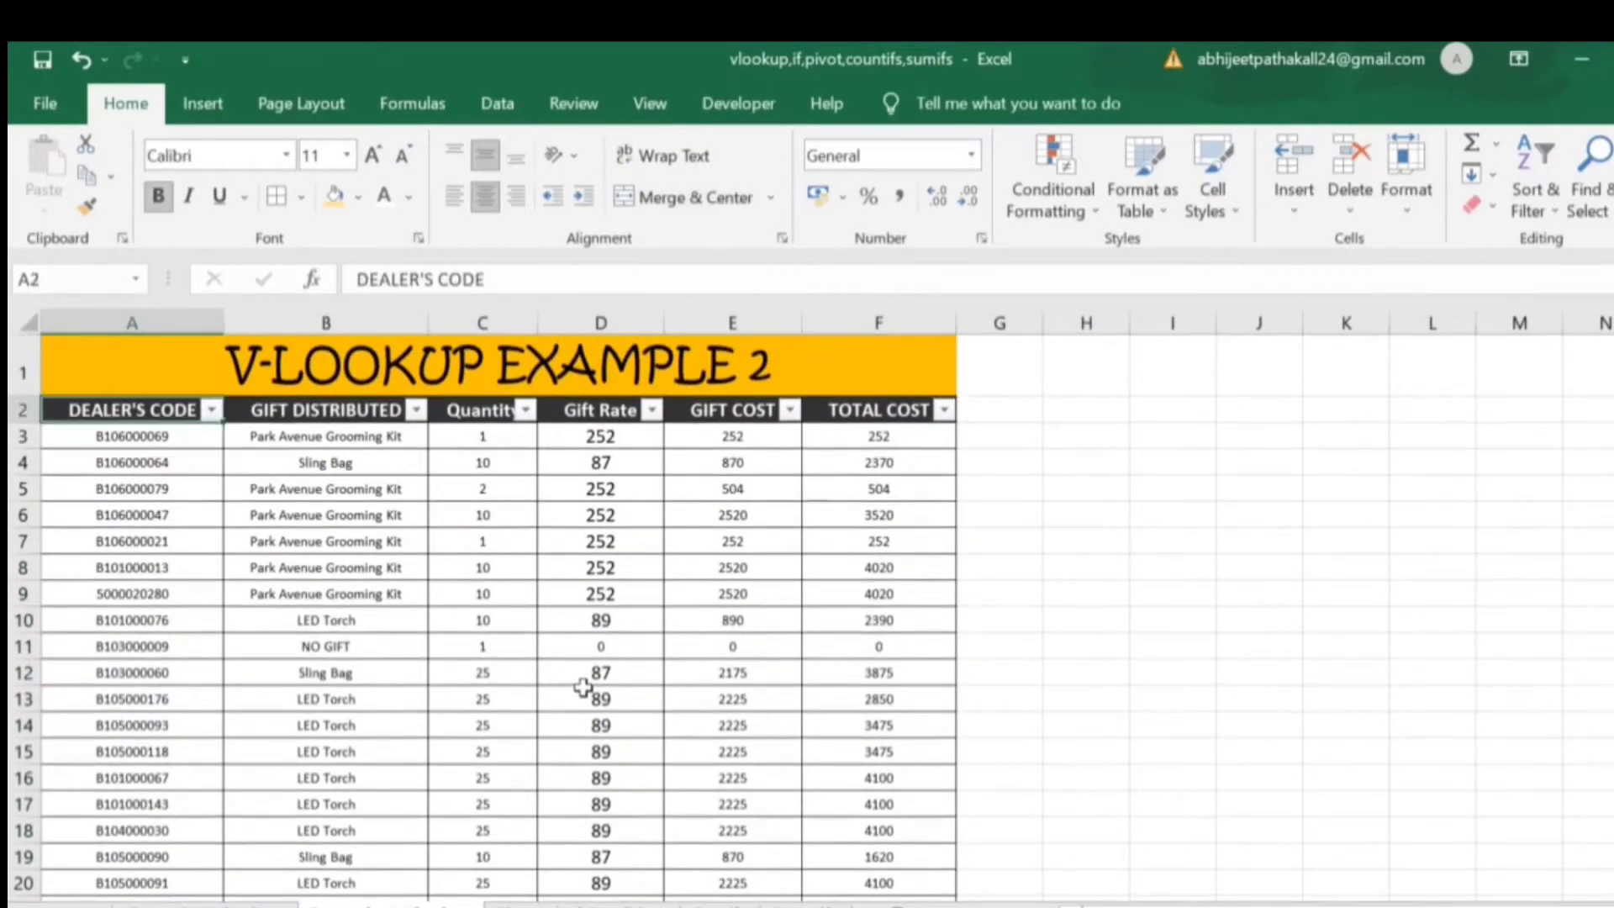
key(ctrl+shift+Down)
key(ctrl+c)
key(alt+Tab)
key(ctrl+v)
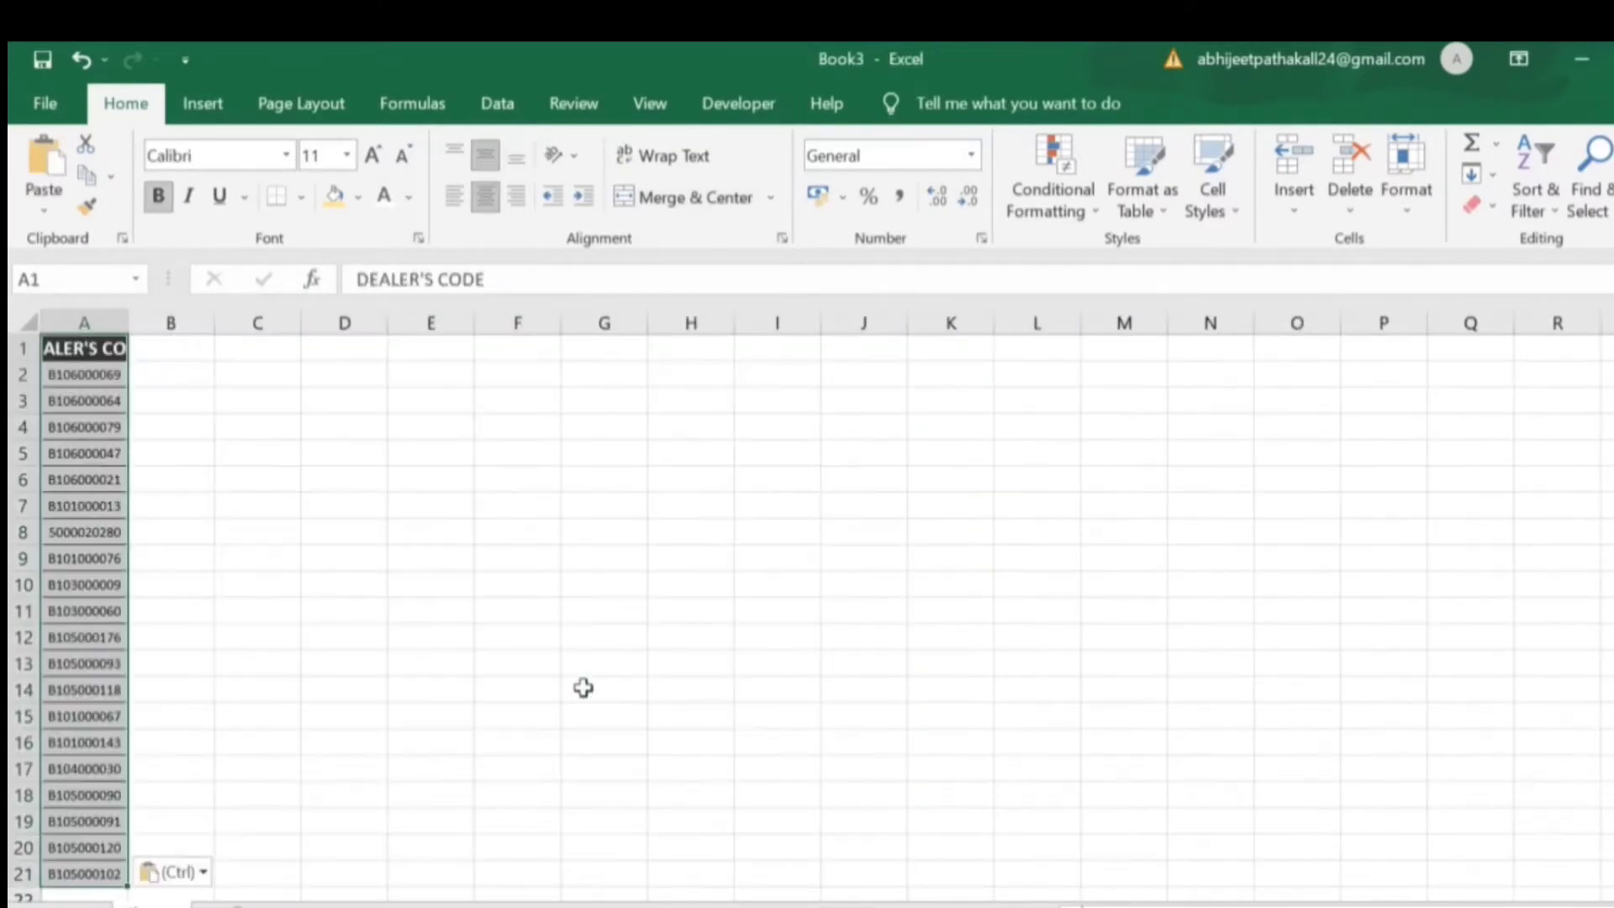
- AutoFit the width of column A to the pasted dealer codes
key(alt+h)
key(o)
key(i)
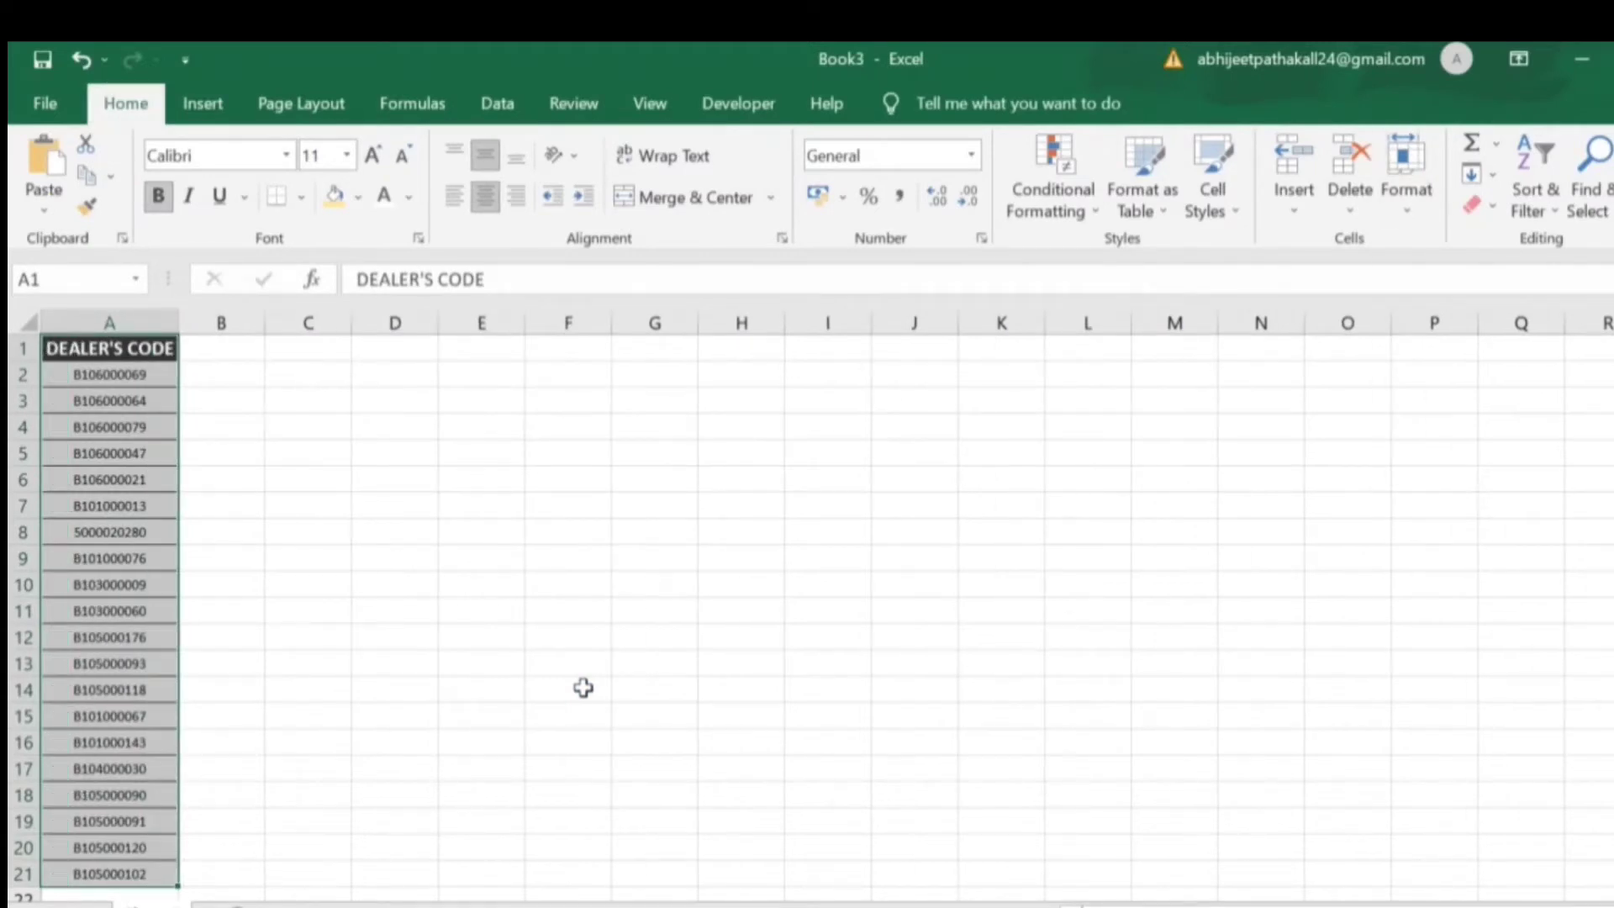
key(Right)
key(Down)
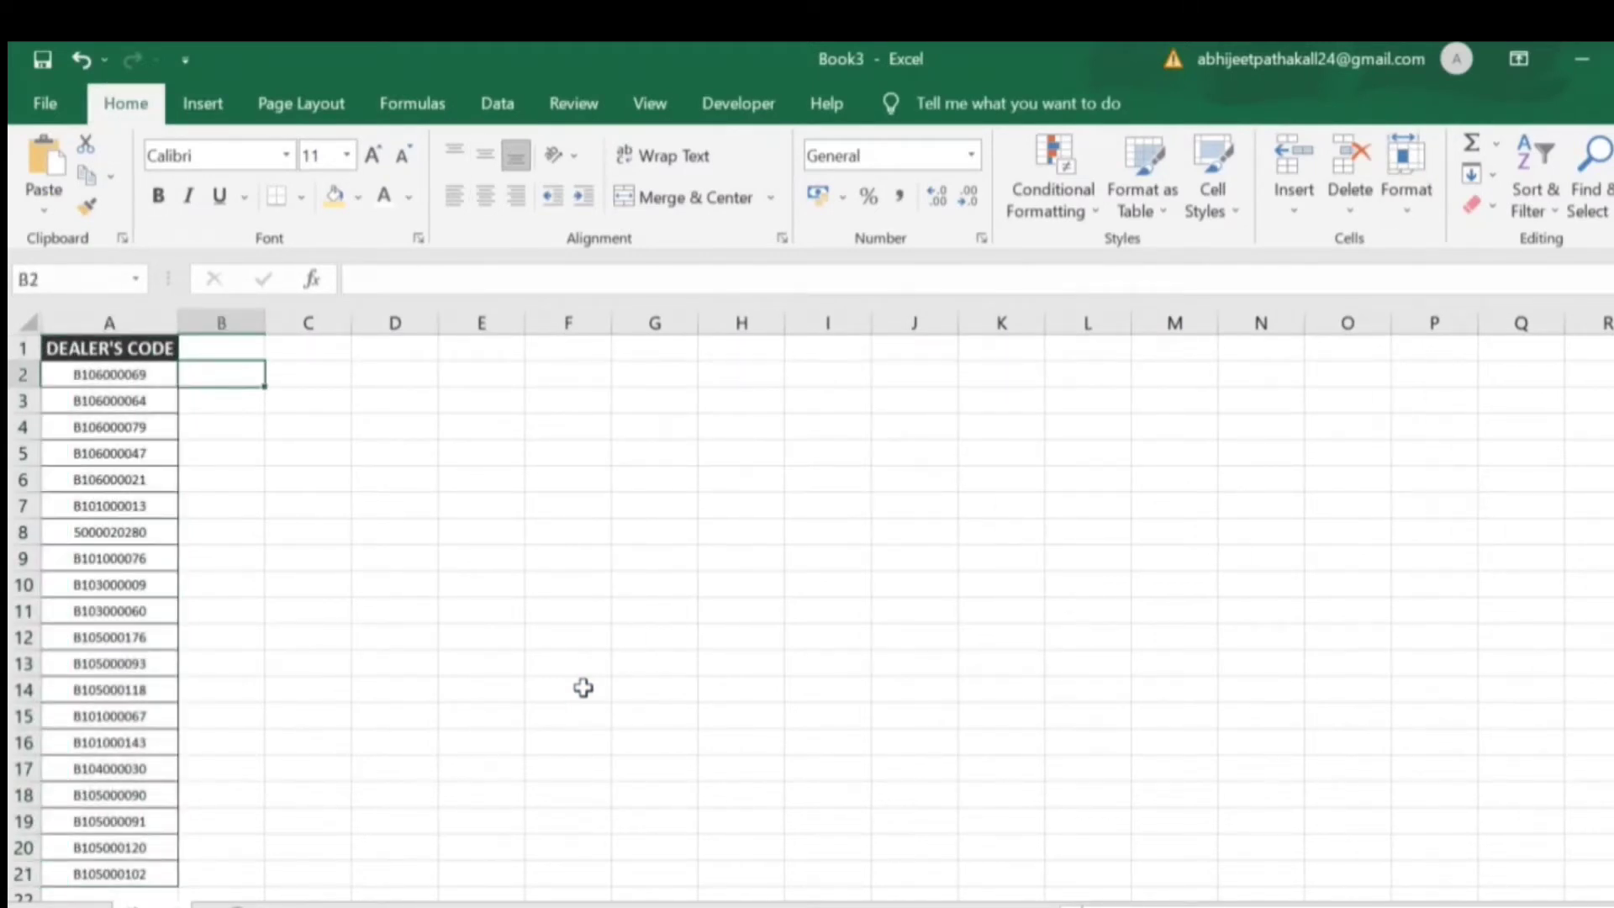
- Copy the dealer code in A2 over the one in A5
key(Left)
key(ctrl+c)
key(Down)
key(Down)
key(Down)
key(ctrl+v)
- Delete row 2 from the dealer code list
key(Up)
key(Up)
key(Up)
key(shift+space)
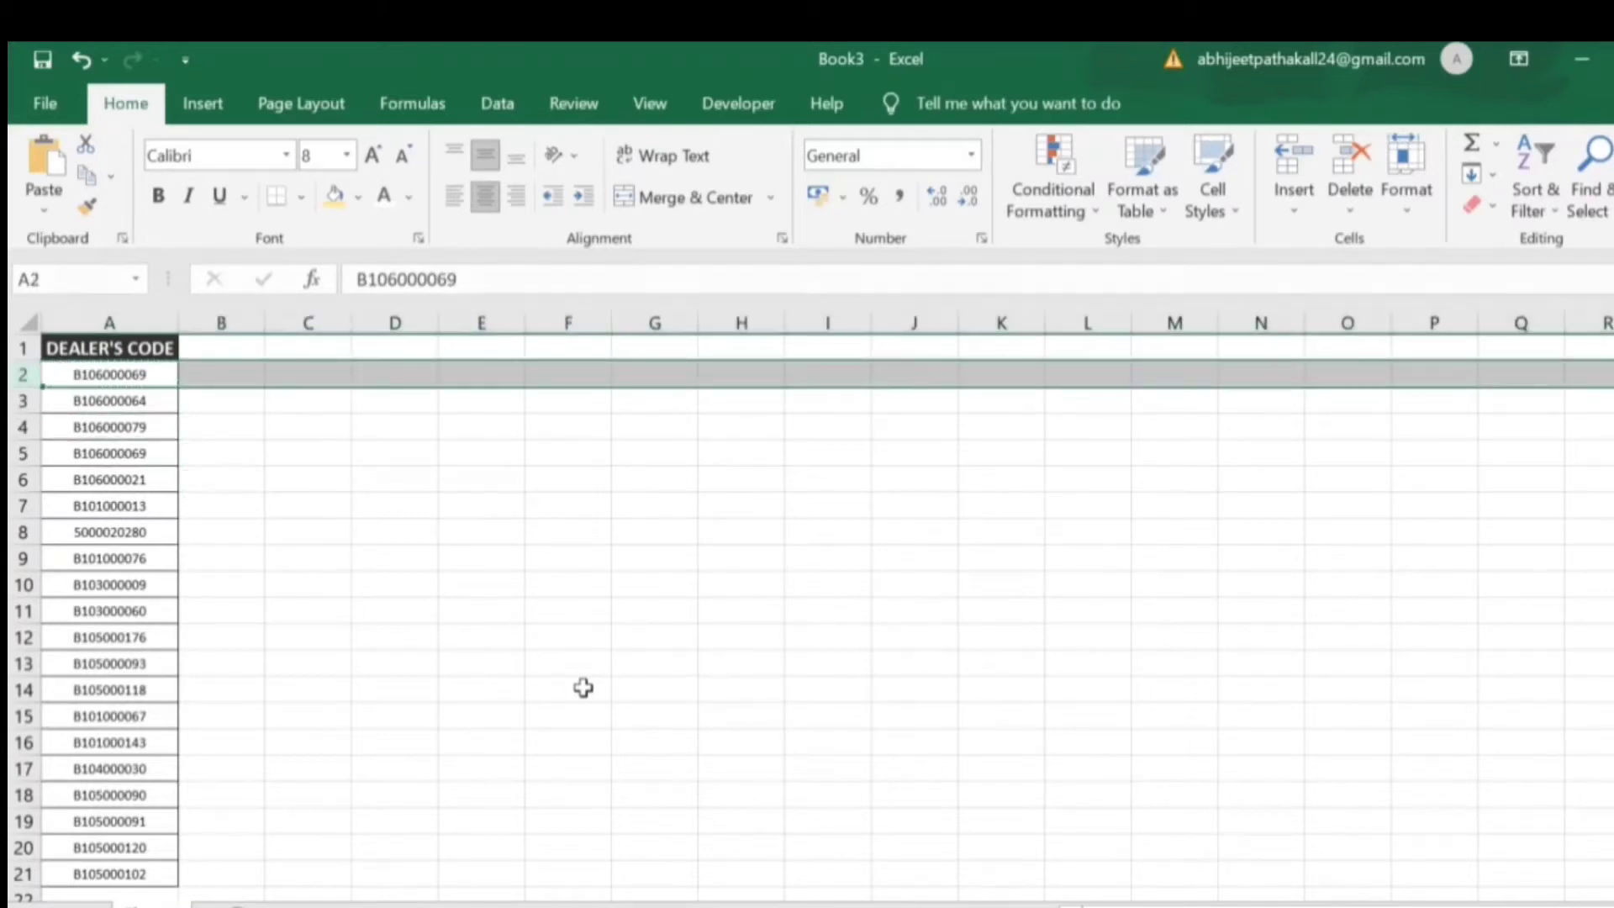
key(ctrl+minus)
- Copy the dealer code in A7 over the one in A2
key(Down)
key(Down)
key(Down)
key(Down)
key(Down)
key(ctrl+c)
key(Up)
key(Up)
key(Up)
key(Up)
key(Up)
key(ctrl+v)
- Copy the dealer code in A10 over the one in A3
key(Down)
key(Down)
key(Down)
key(Down)
key(Down)
key(Down)
key(Down)
key(Down)
key(ctrl+c)
key(Up)
key(Up)
key(Up)
key(Up)
key(Up)
key(Up)
key(Up)
key(Up)
key(Down)
key(ctrl+v)
- Copy the dealer code in A12 over the one in A6
key(Down)
key(Down)
key(Down)
key(Down)
key(Down)
key(Down)
key(Down)
key(Down)
key(Down)
key(ctrl+c)
key(Up)
key(Up)
key(Up)
key(Up)
key(Up)
key(Up)
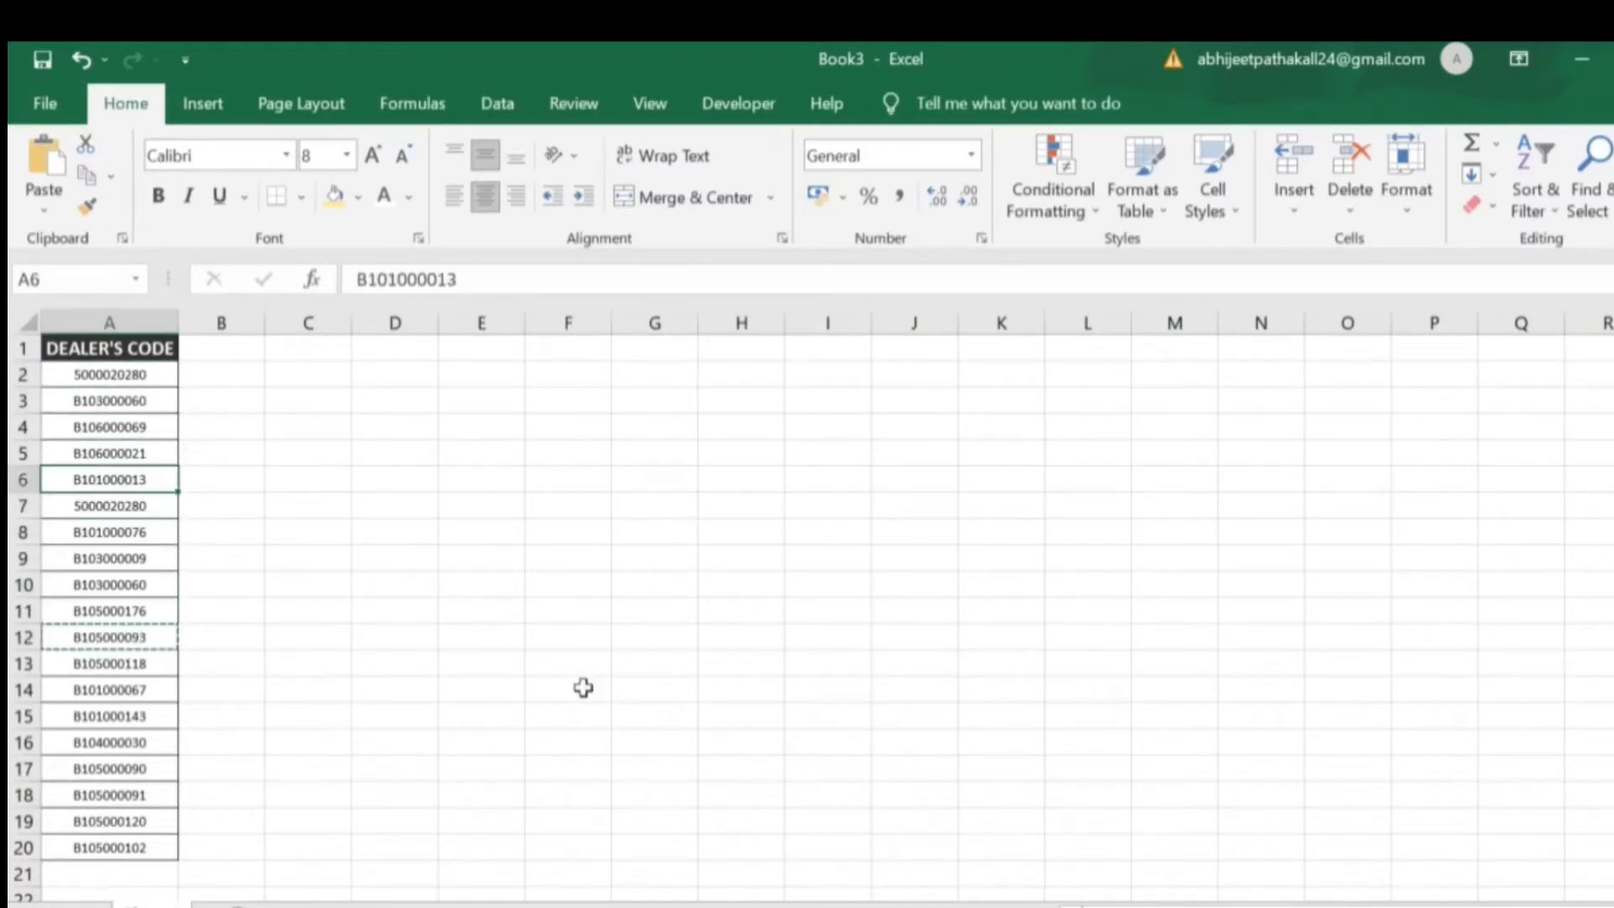
key(ctrl+v)
- Review the rearranged dealer codes in the first rows of column A
key(Up)
key(Up)
key(Up)
key(Up)
key(Up)
key(Down)
key(Down)
key(Down)
key(Down)
key(Down)
key(Up)
key(Up)
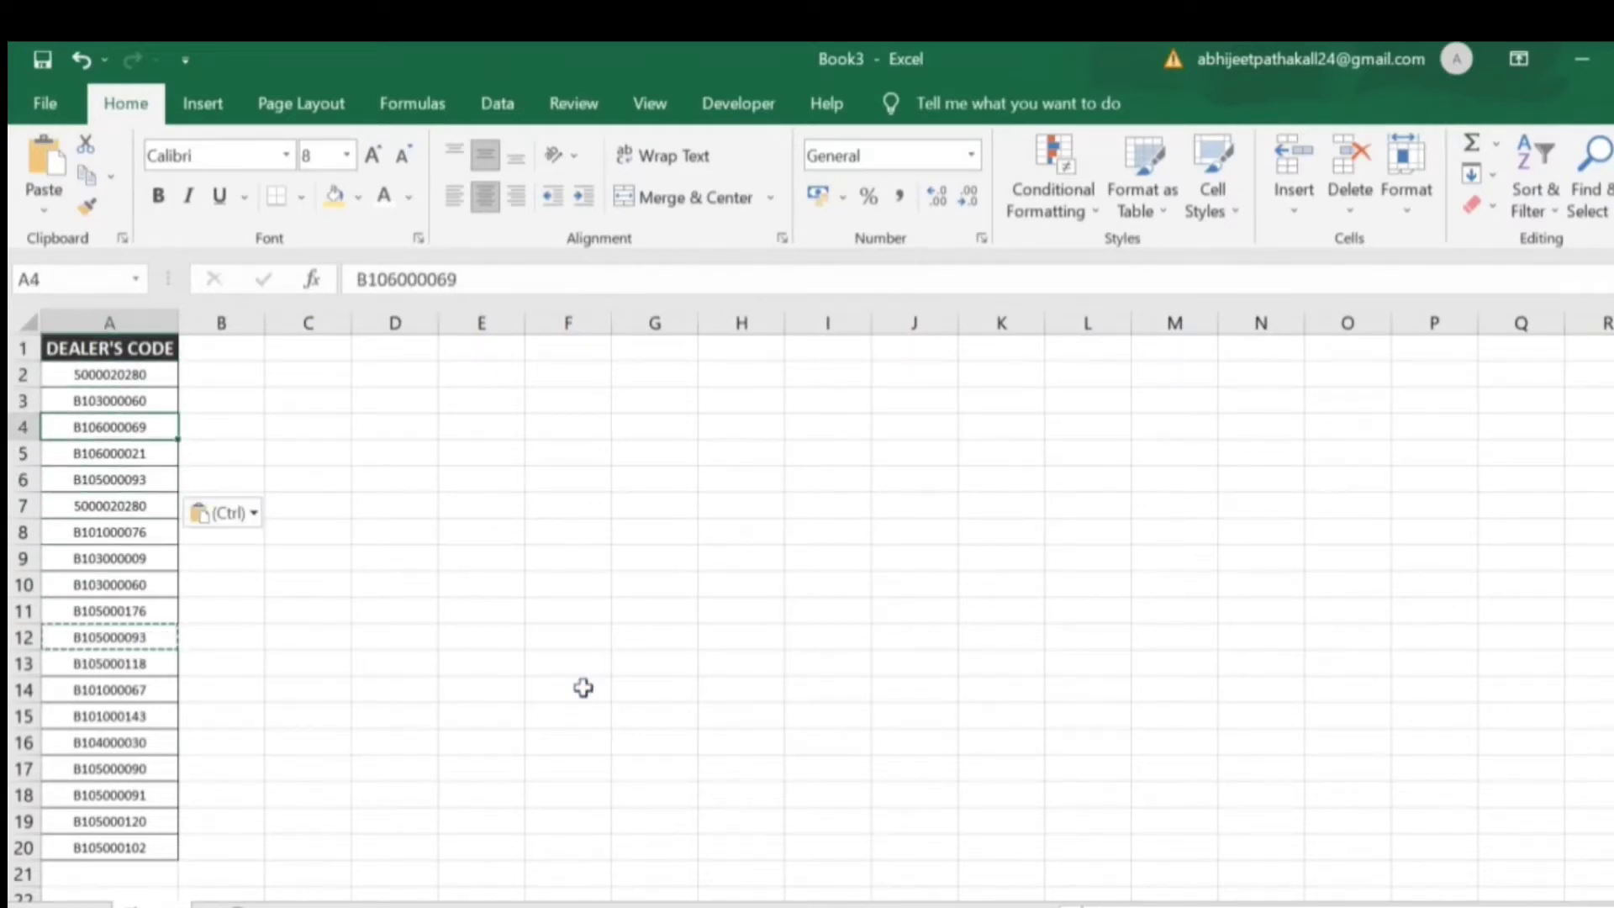
- Check the GIFT DISTRIBUTED heading in the Example 2 table and enter the heading "Gift Name" in B1 of the new workbook
key(Up)
key(Up)
key(Up)
key(Right)
key(alt+Tab)
key(Right)
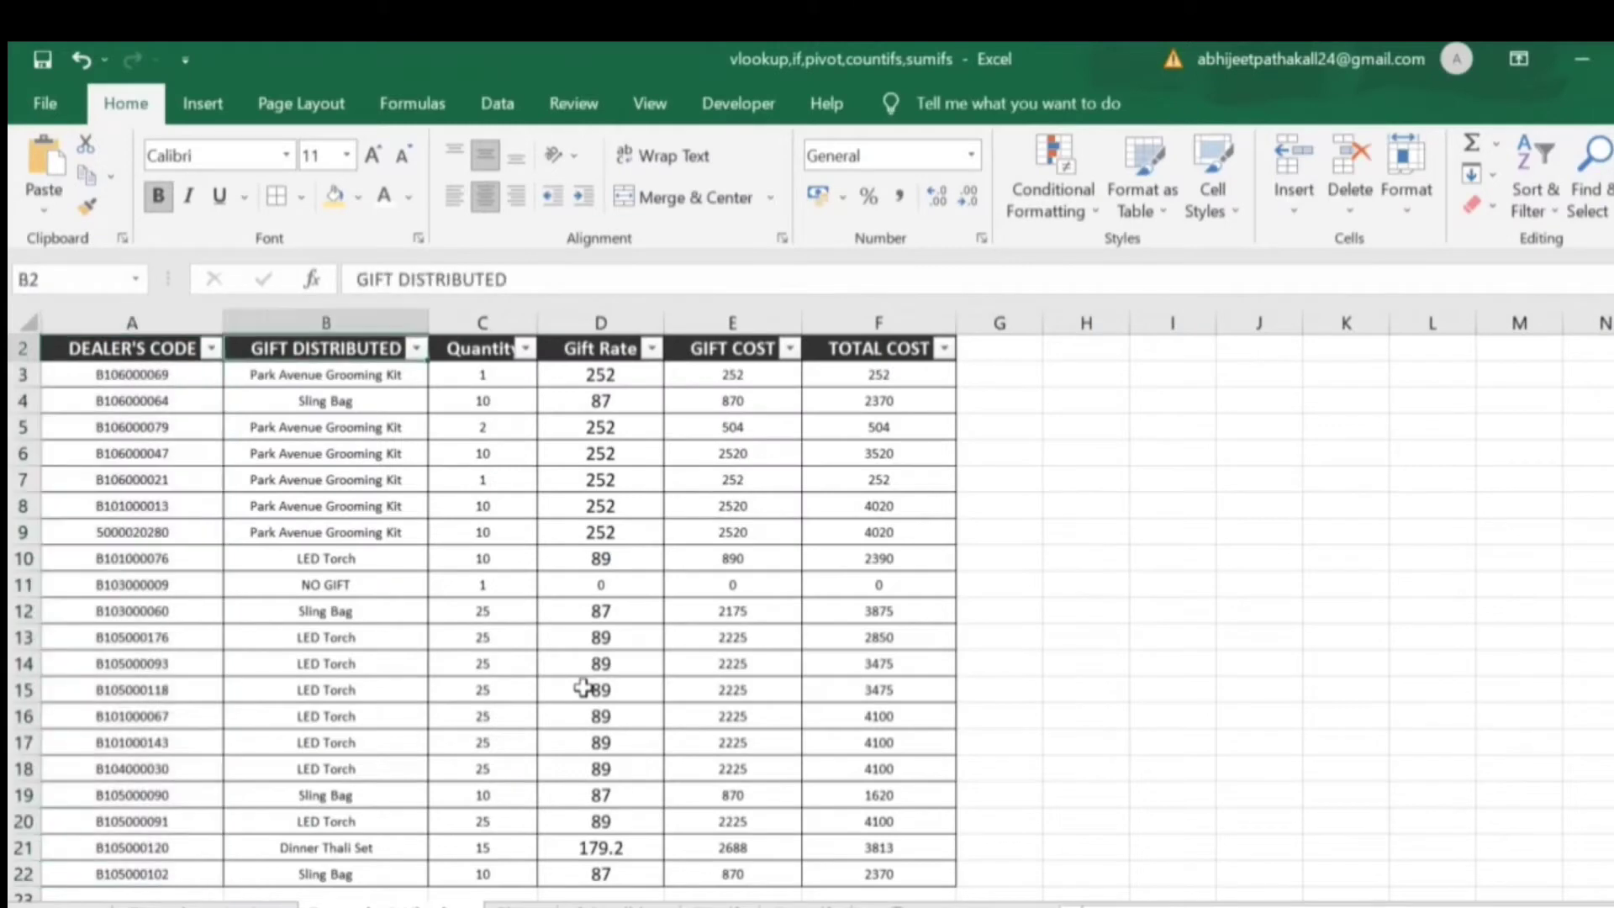
key(alt+Tab)
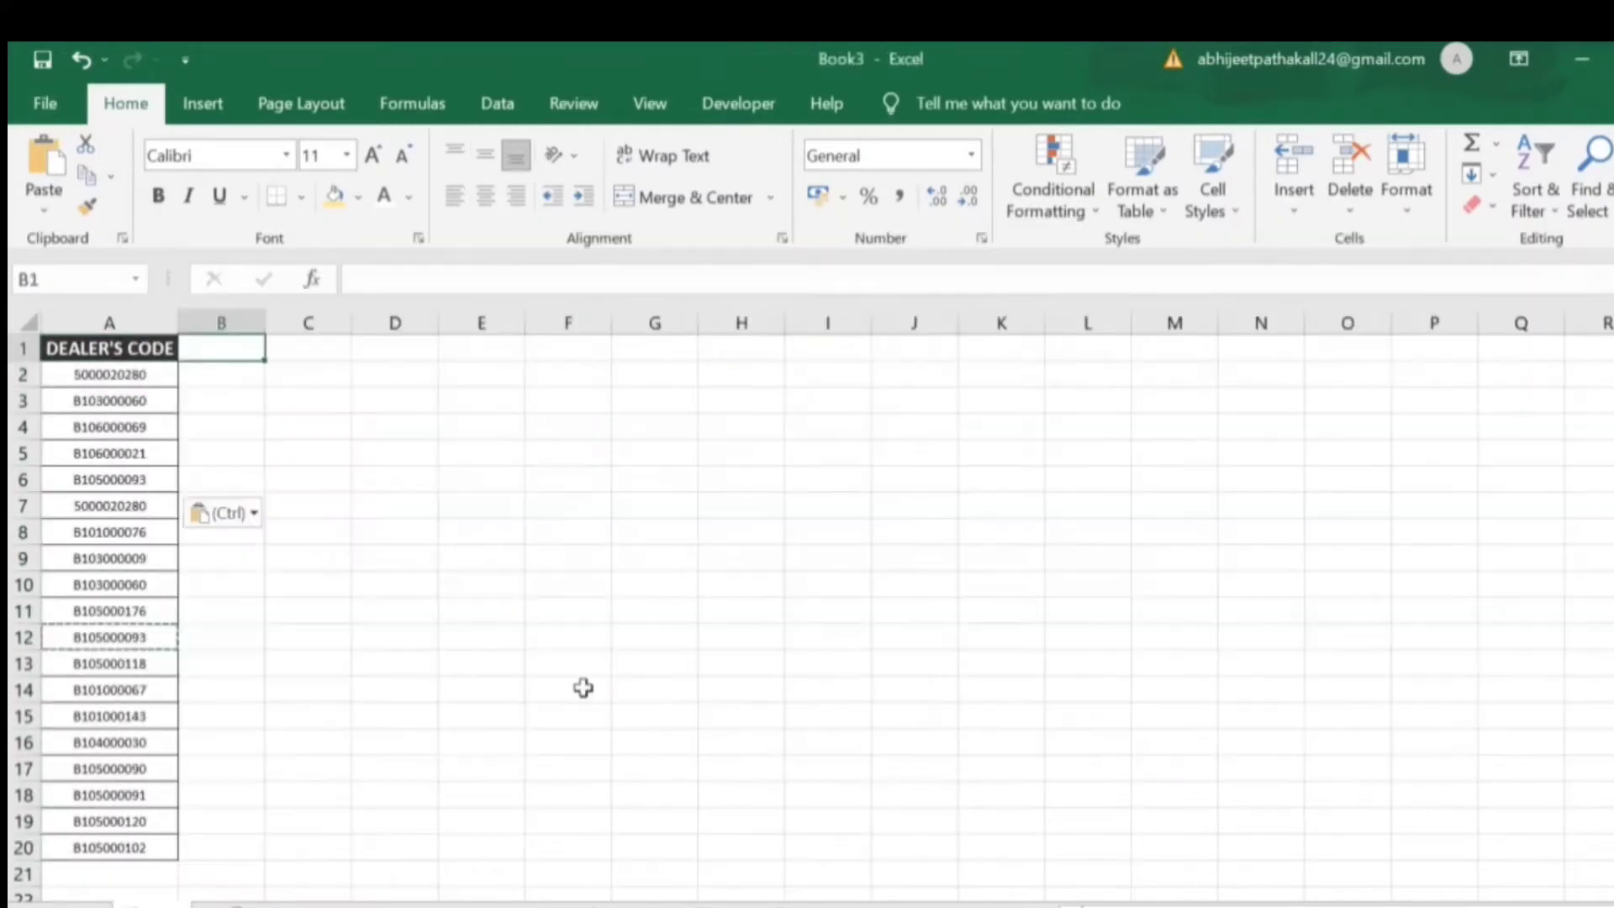
key(Escape)
text(Gift )
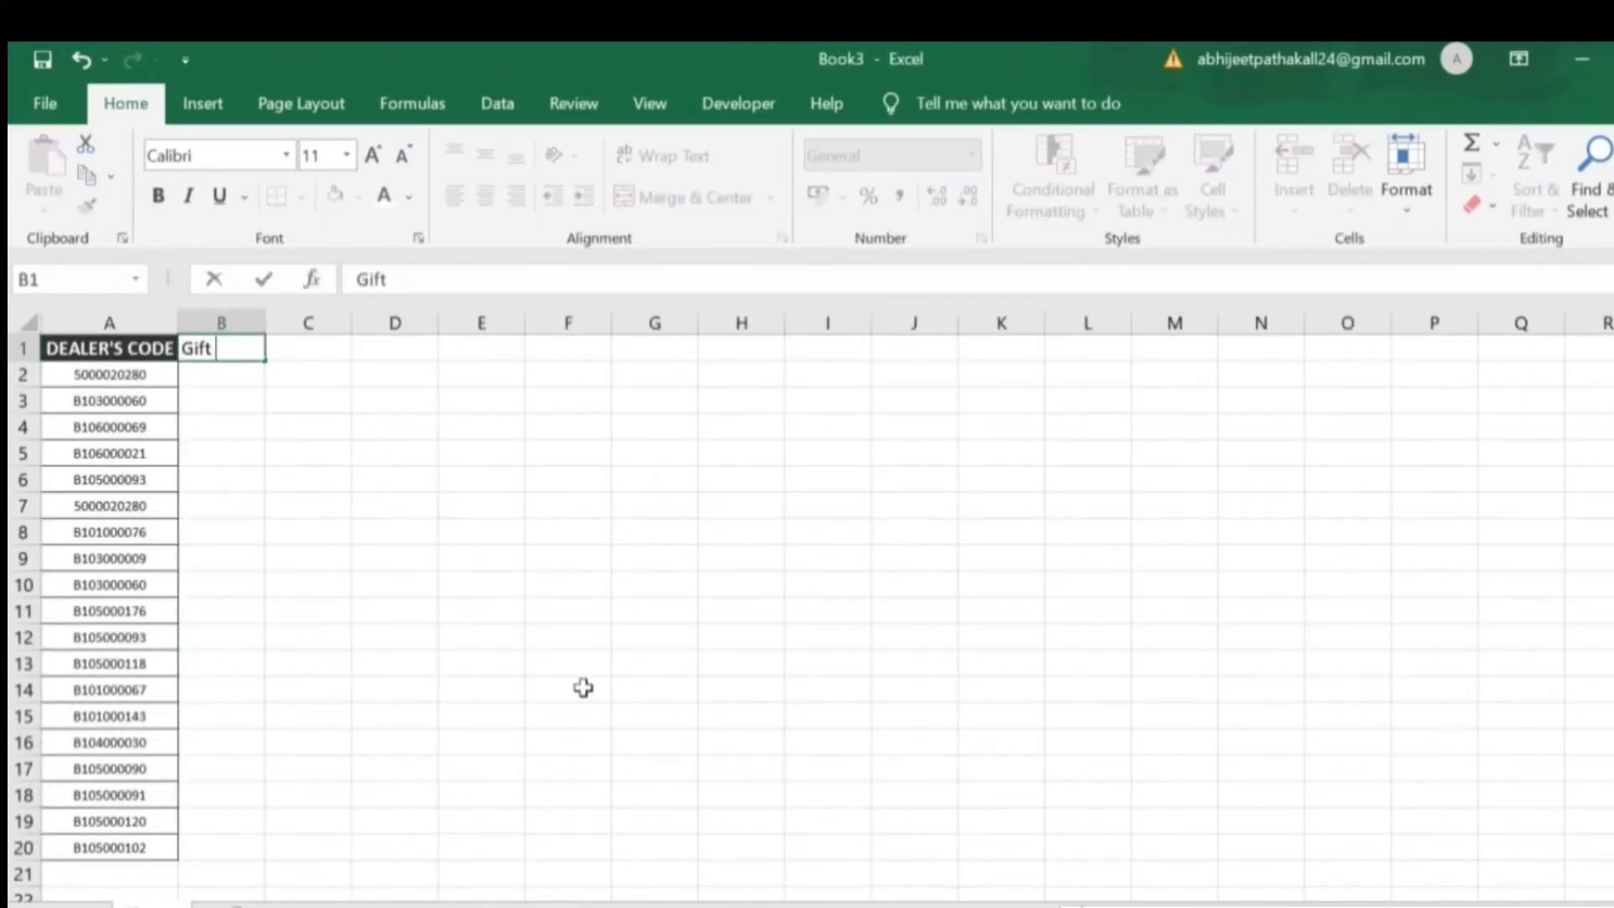
text(Name)
key(Return)
- Begin a VLOOKUP formula in B2 with the dealer code in A2 as the lookup value
text(=VLOOKUP()
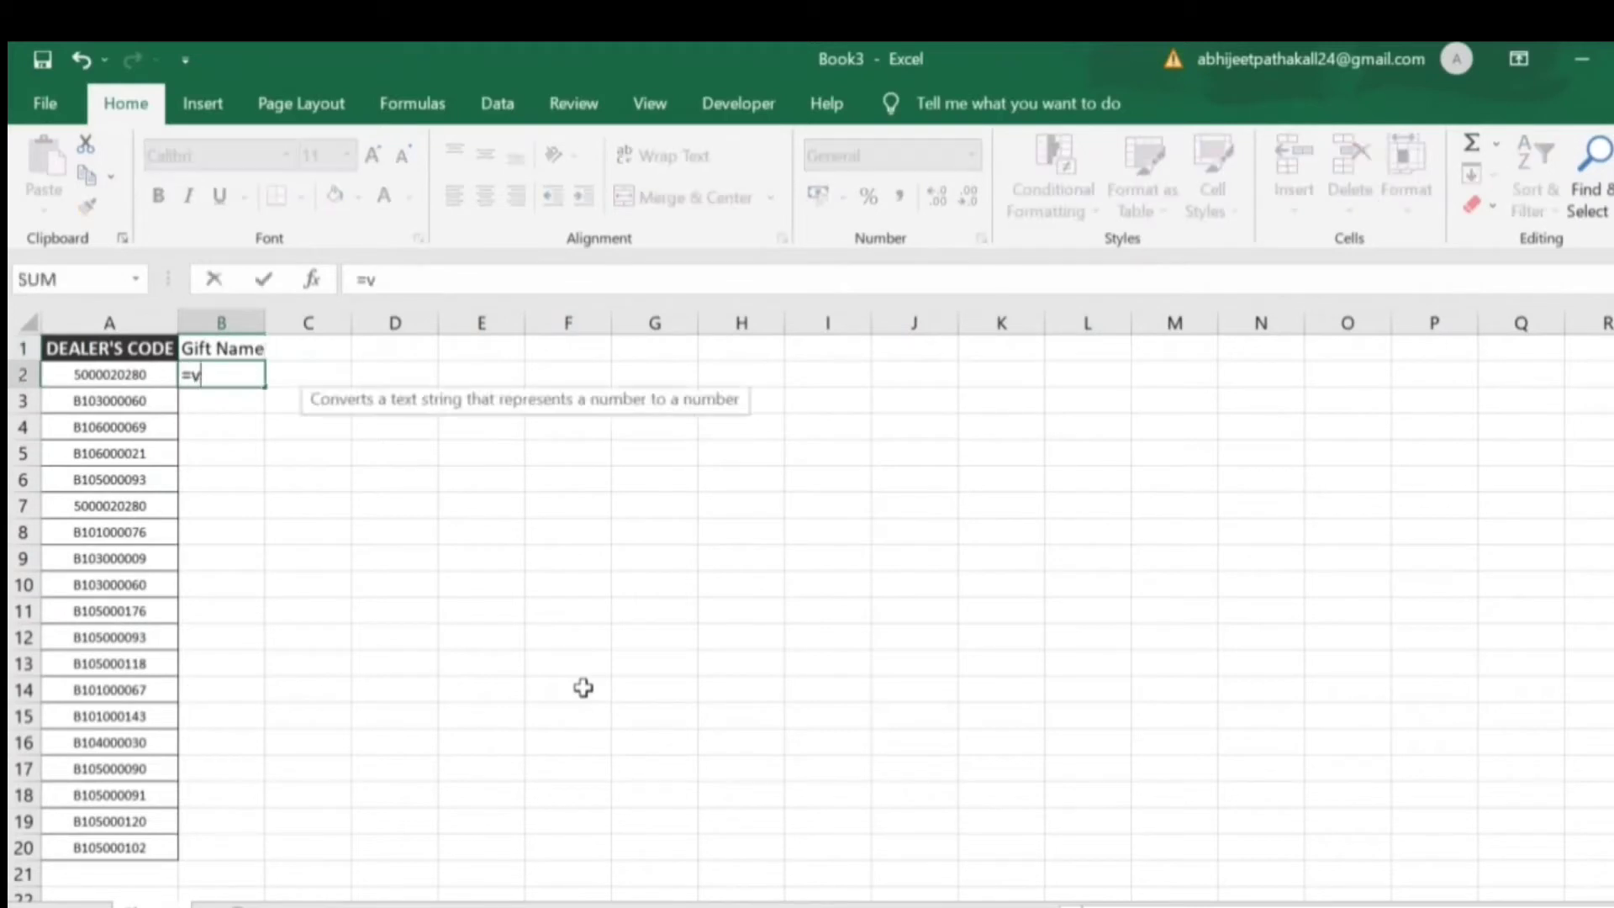
key(Left)
text(,)
- Set the VLOOKUP table array to $A$2:$F$22 on the Example 2 Vlookup sheet of the source workbook
key(alt+Tab)
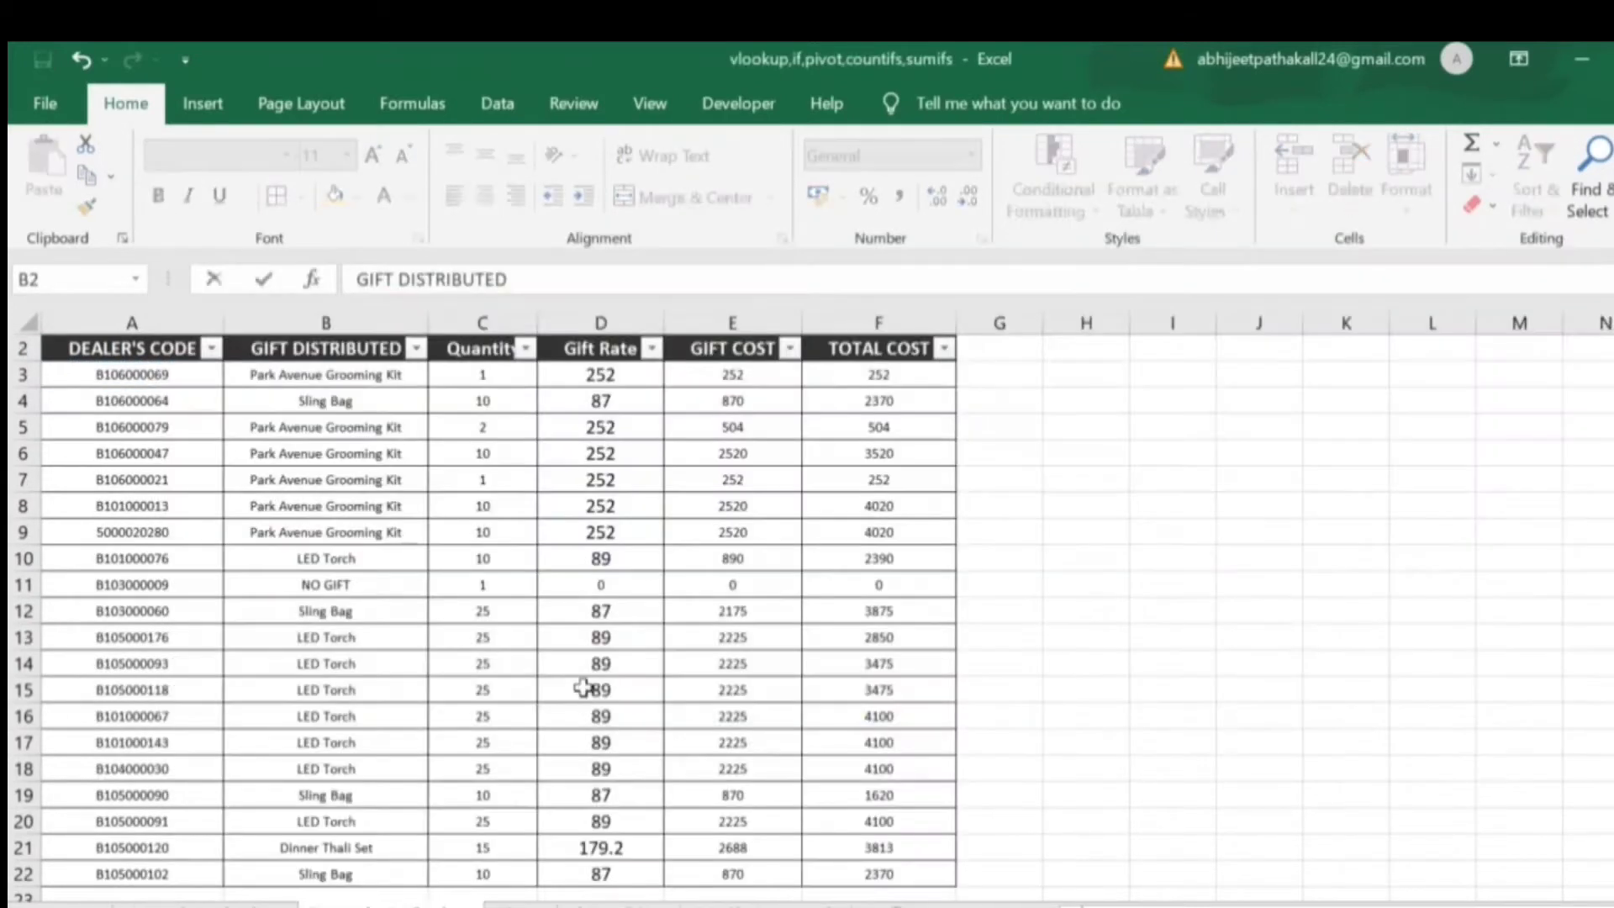
key(shift+Right)
key(shift+Left)
key(shift+Right)
key(shift+Right)
key(shift+Right)
key(shift+Right)
key(shift+Right)
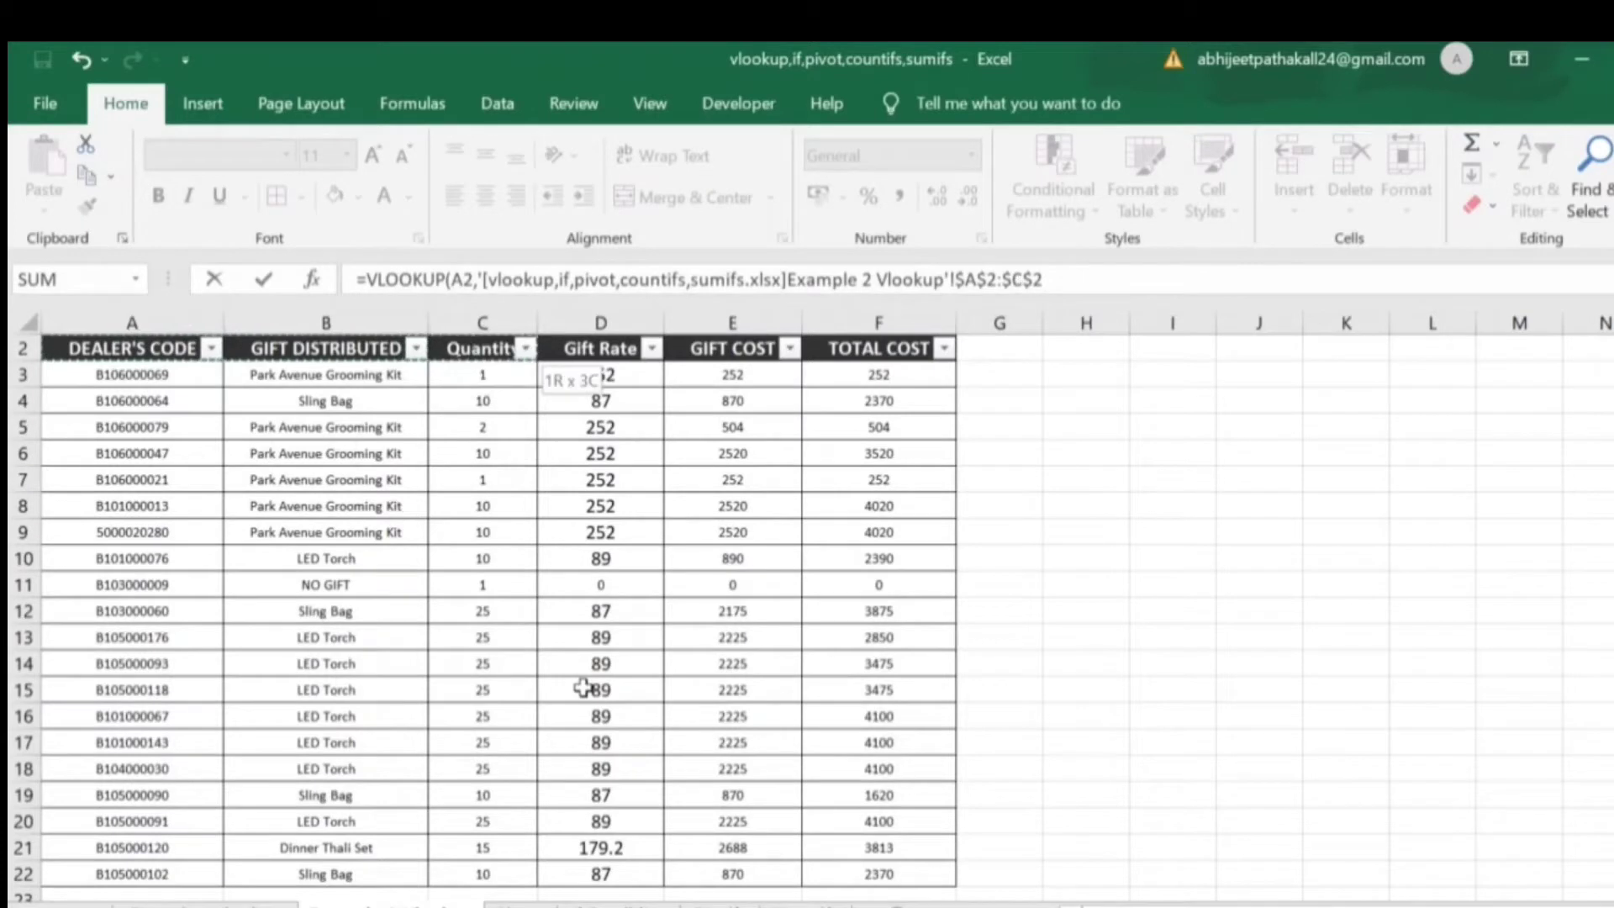
key(shift+Down)
key(shift+Down)
key(shift+Down)
key(shift+Down)
key(shift+Down)
key(shift+Down)
key(shift+Down)
key(shift+Down)
key(shift+Down)
key(shift+Down)
key(shift+Down)
key(shift+Down)
key(shift+Down)
key(shift+Down)
key(shift+Down)
key(shift+Down)
key(shift+Down)
key(shift+Down)
key(shift+Down)
key(shift+Down)
text(,)
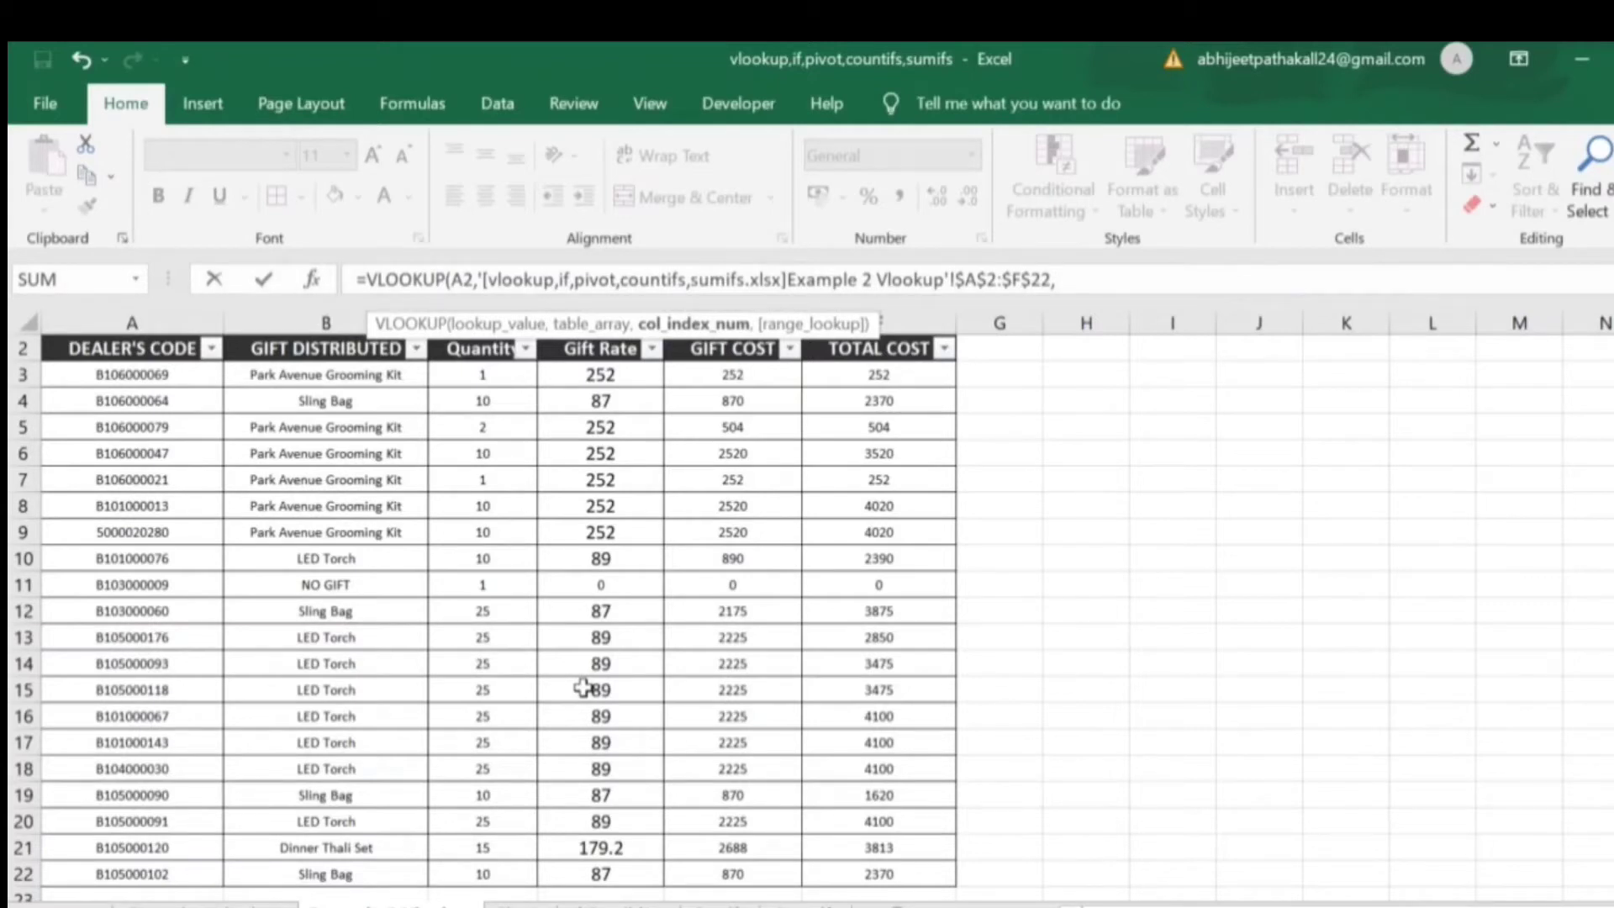
- Complete the VLOOKUP in B2 with column index 2 and range lookup 0 for an exact match
text(2,)
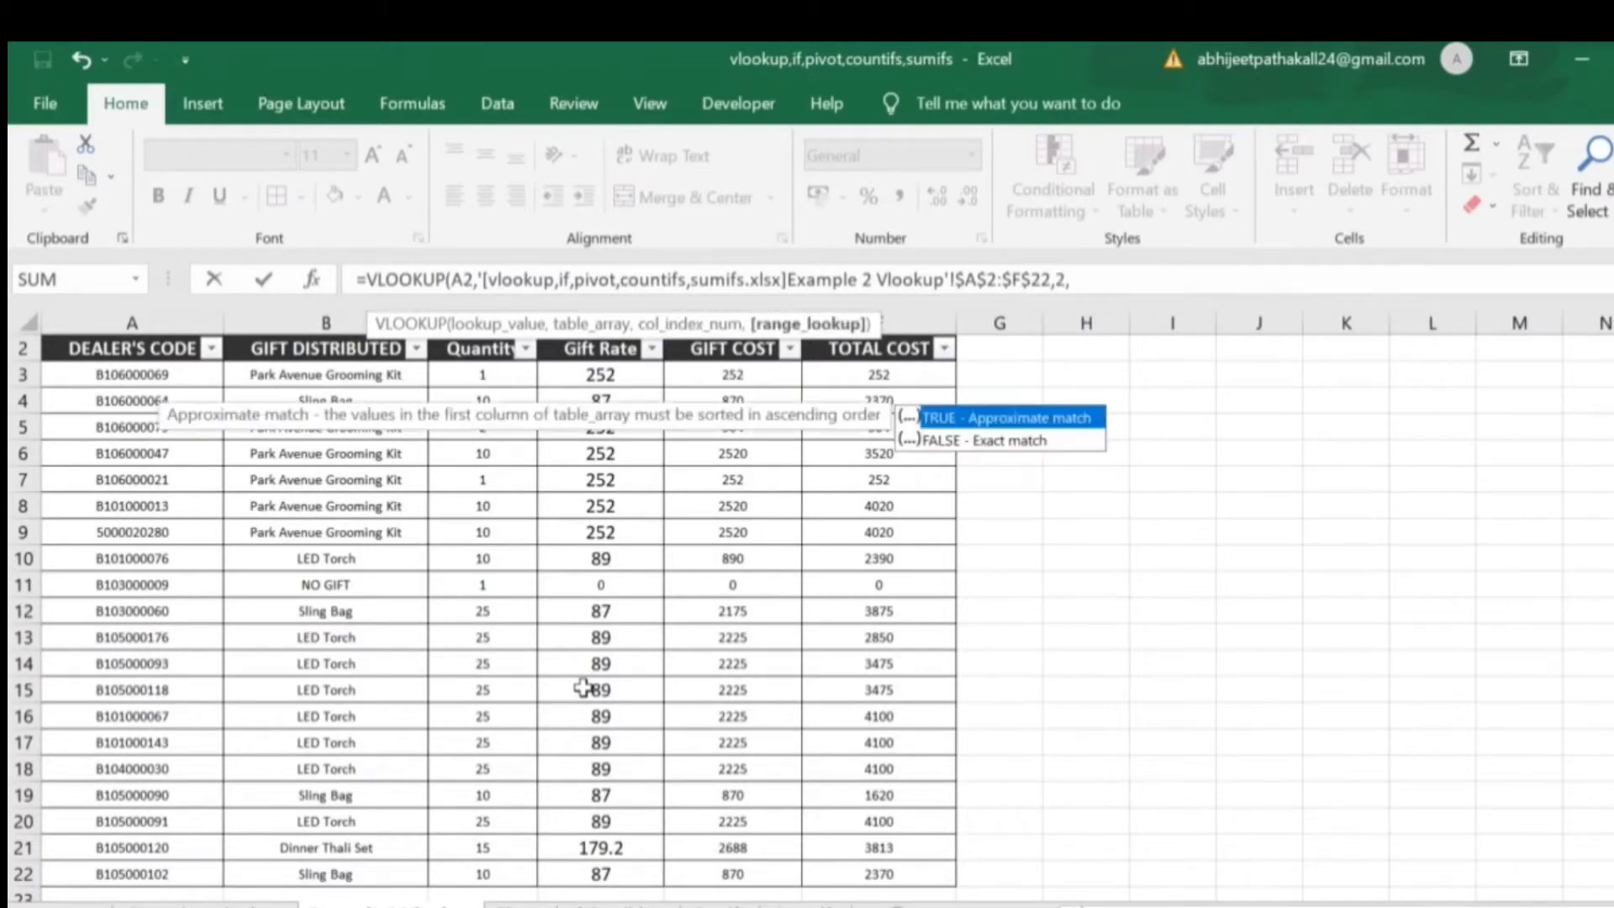
text(0))
key(Return)
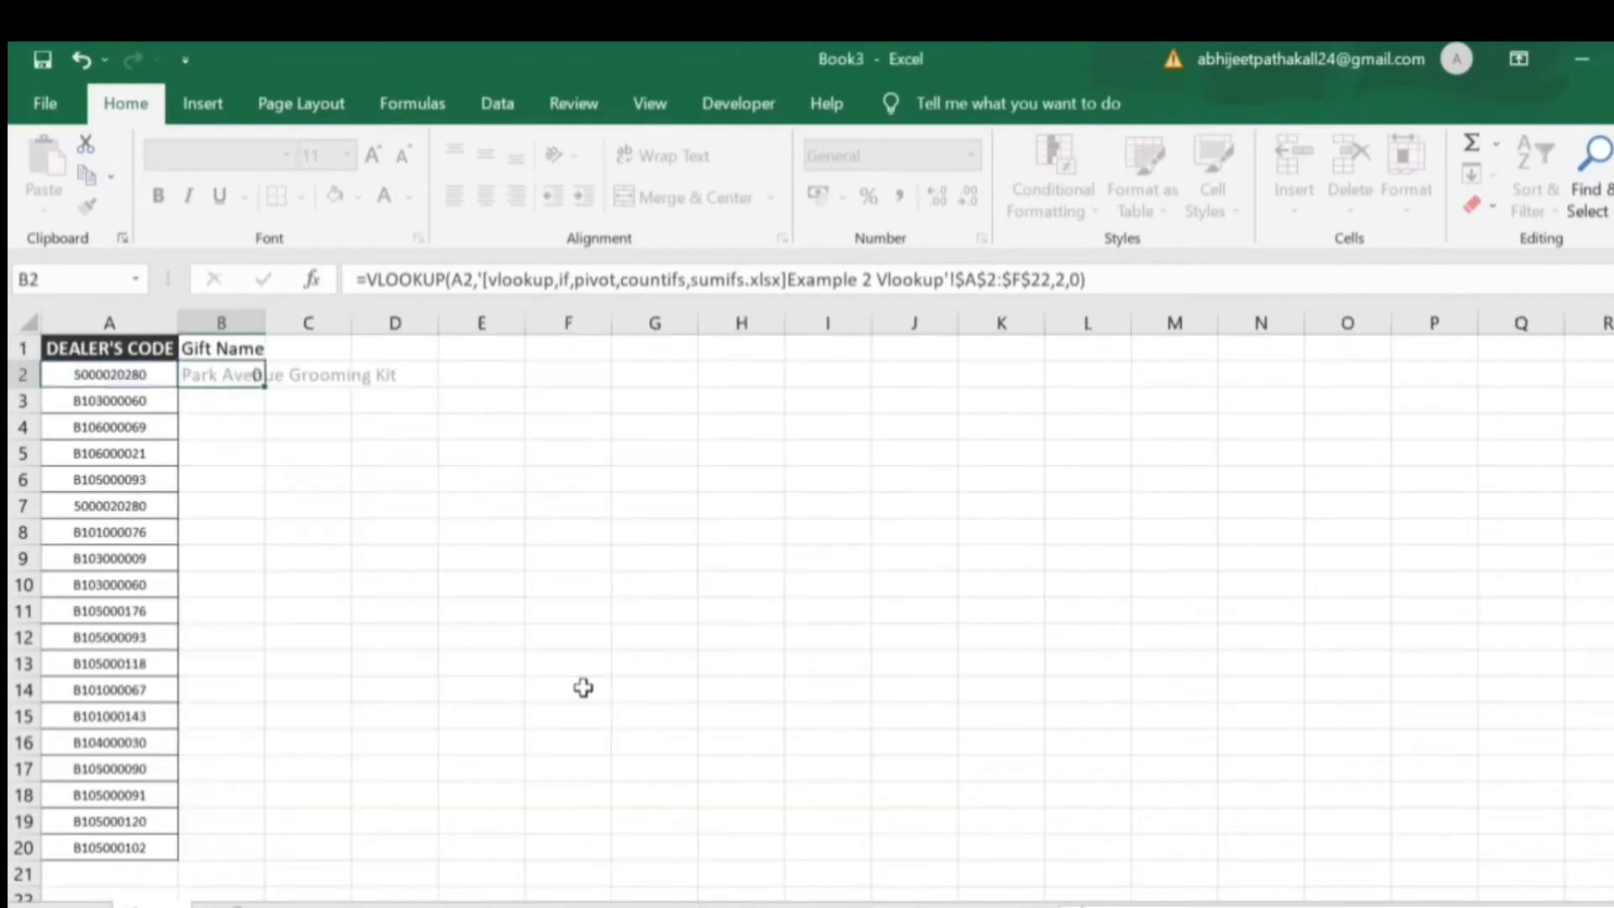
- Copy the Gift Name formula from B2 down column B through B20
key(Up)
key(ctrl+c)
key(Left)
key(ctrl+Down)
key(Right)
key(ctrl+shift+Up)
key(ctrl+v)
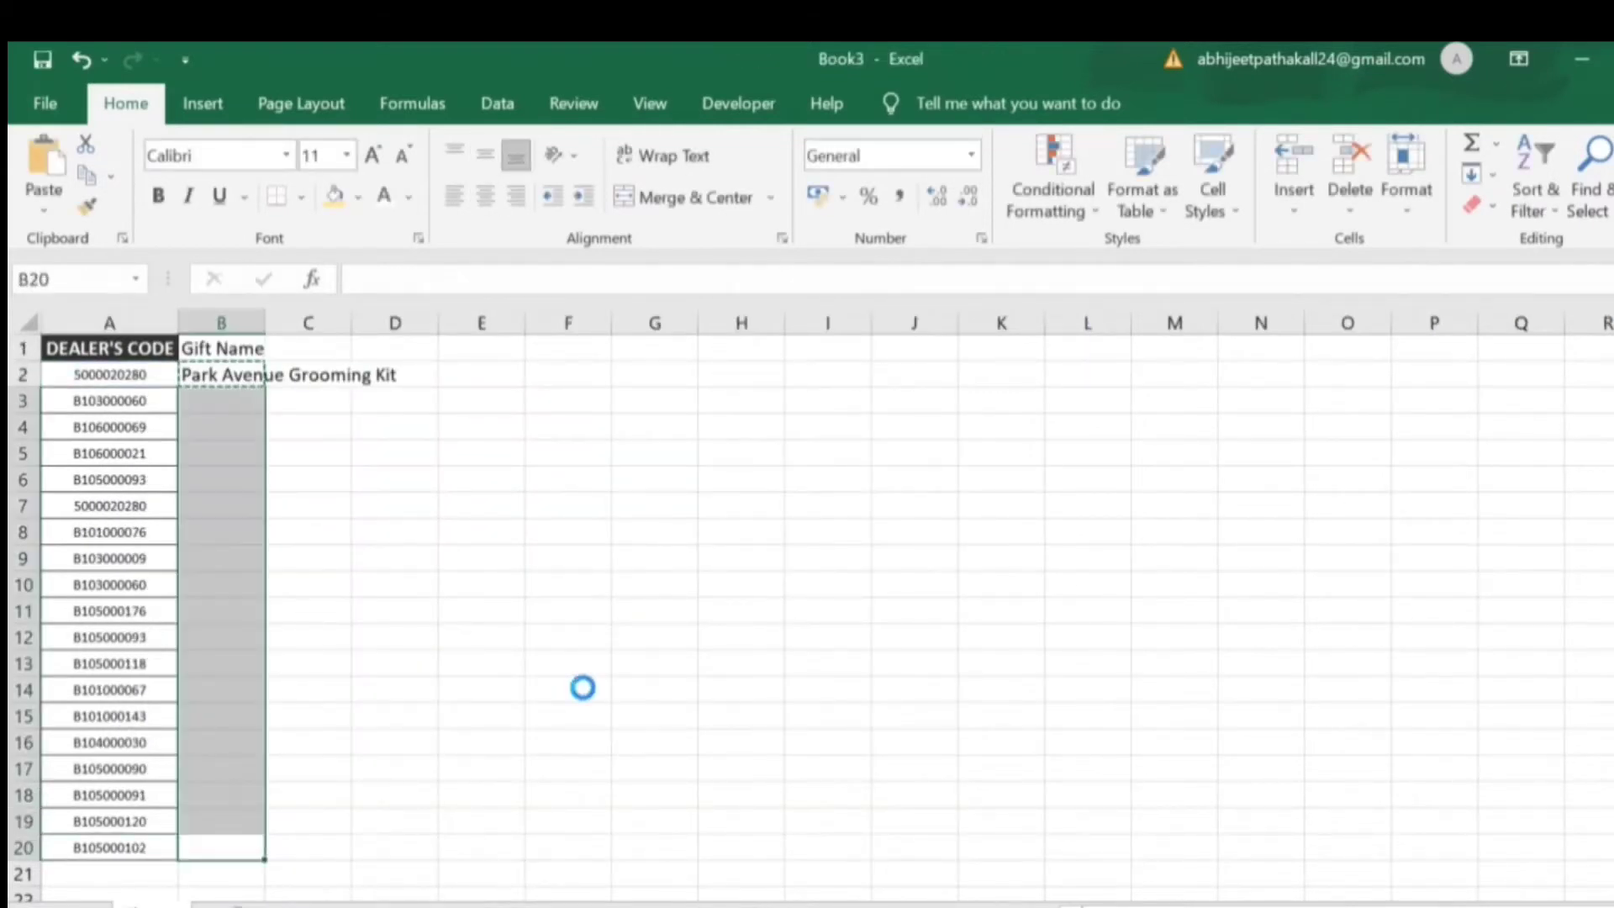
- Review the looked-up gift names and their formulas down column B
key(Down)
key(Down)
key(Down)
key(Down)
key(Down)
key(Down)
key(Down)
key(Down)
key(Down)
key(Down)
key(Down)
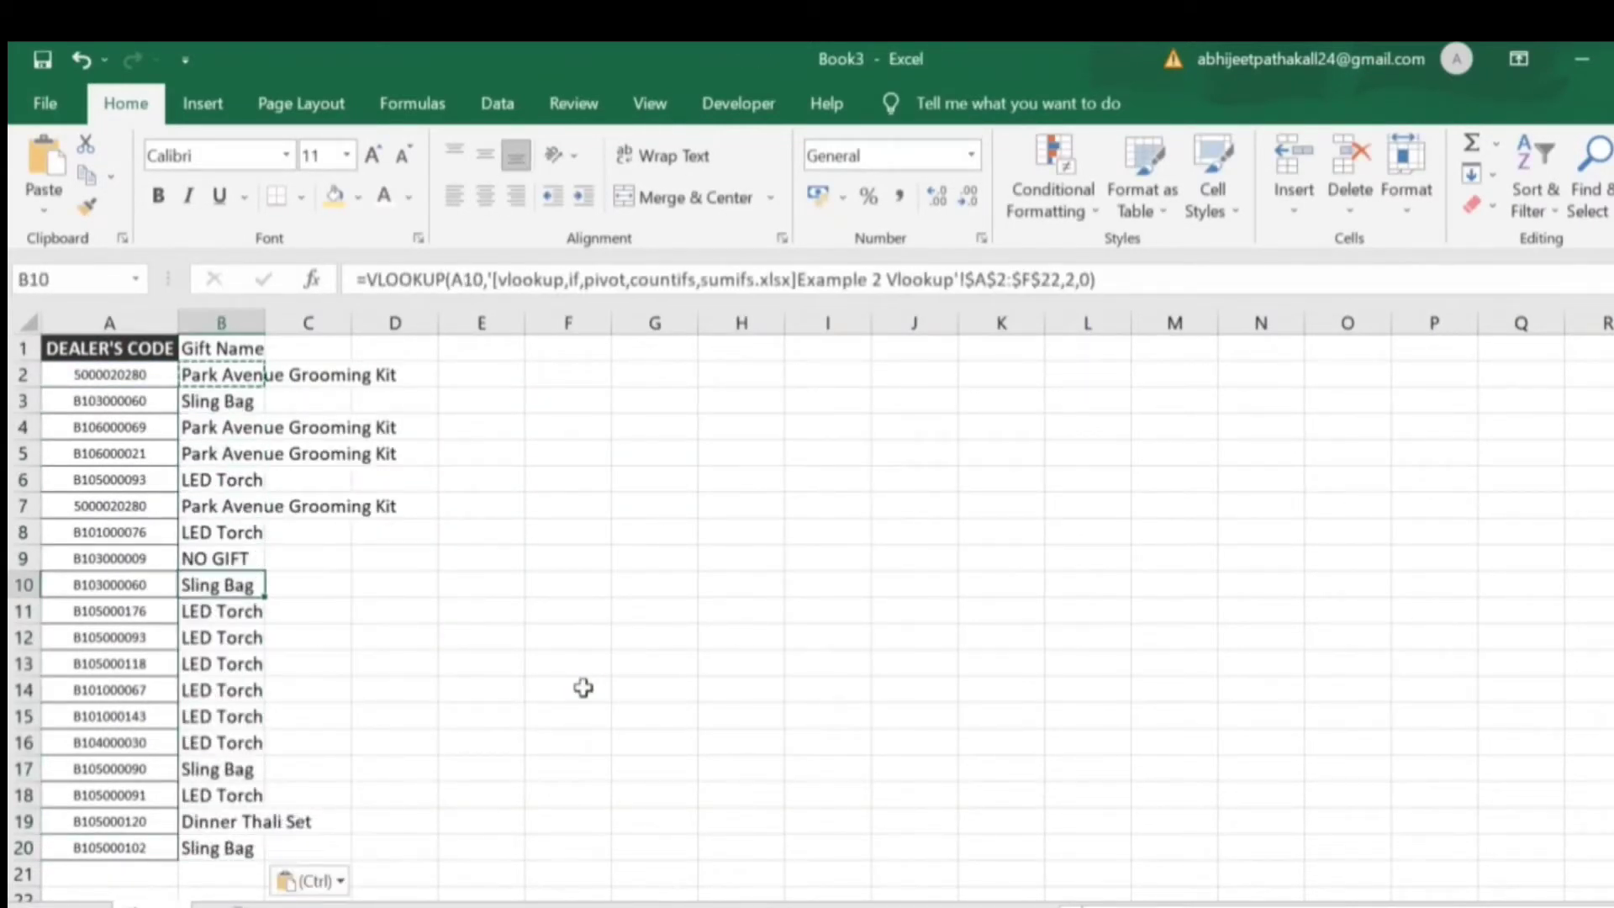
- Undo the copy of the Gift Name formulas into B3:B20
double_click(264, 323)
key(ctrl+z)
key(ctrl+z)
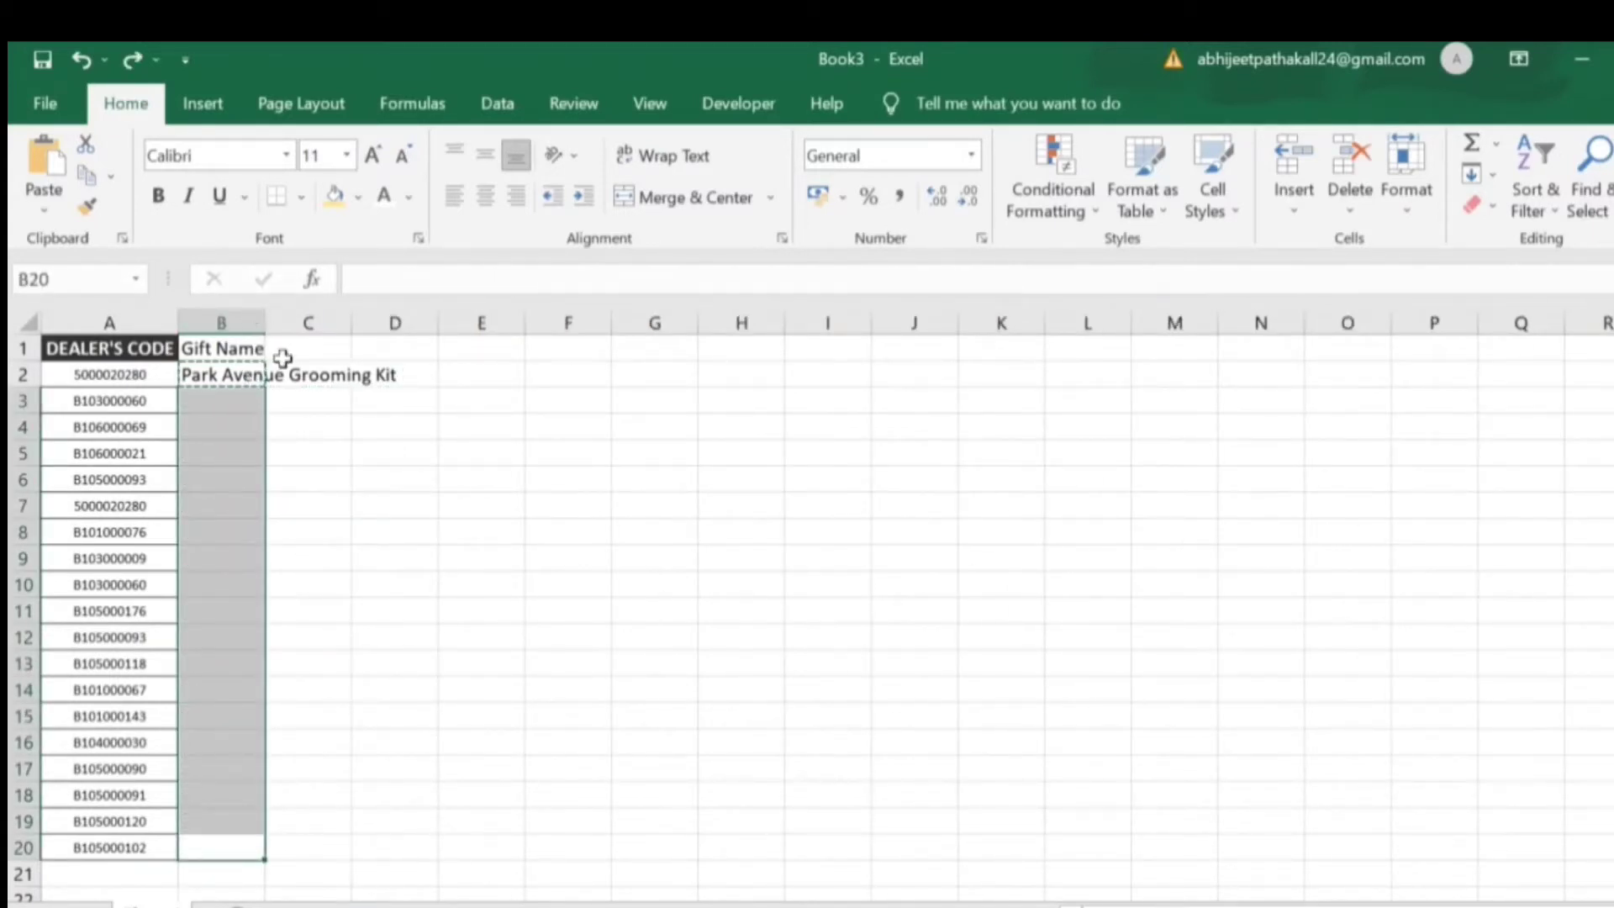
- Autofit column B to the gift names and fill the VLOOKUP formula from B2 down to B20
double_click(265, 325)
click(395, 371)
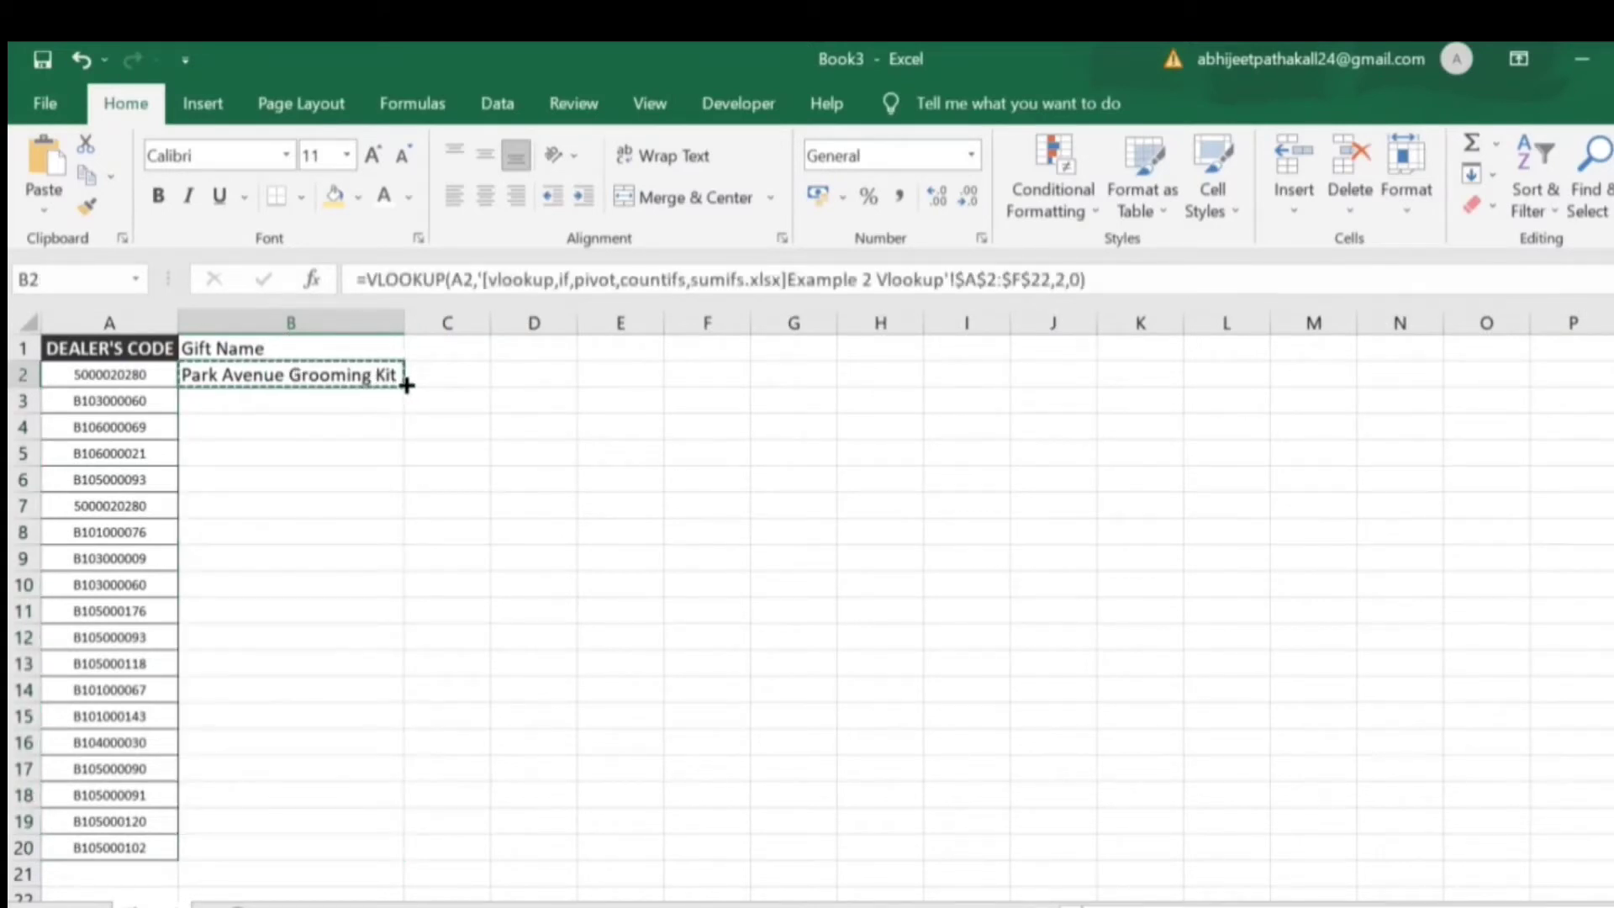
drag(400, 387, 409, 862)
click(325, 662)
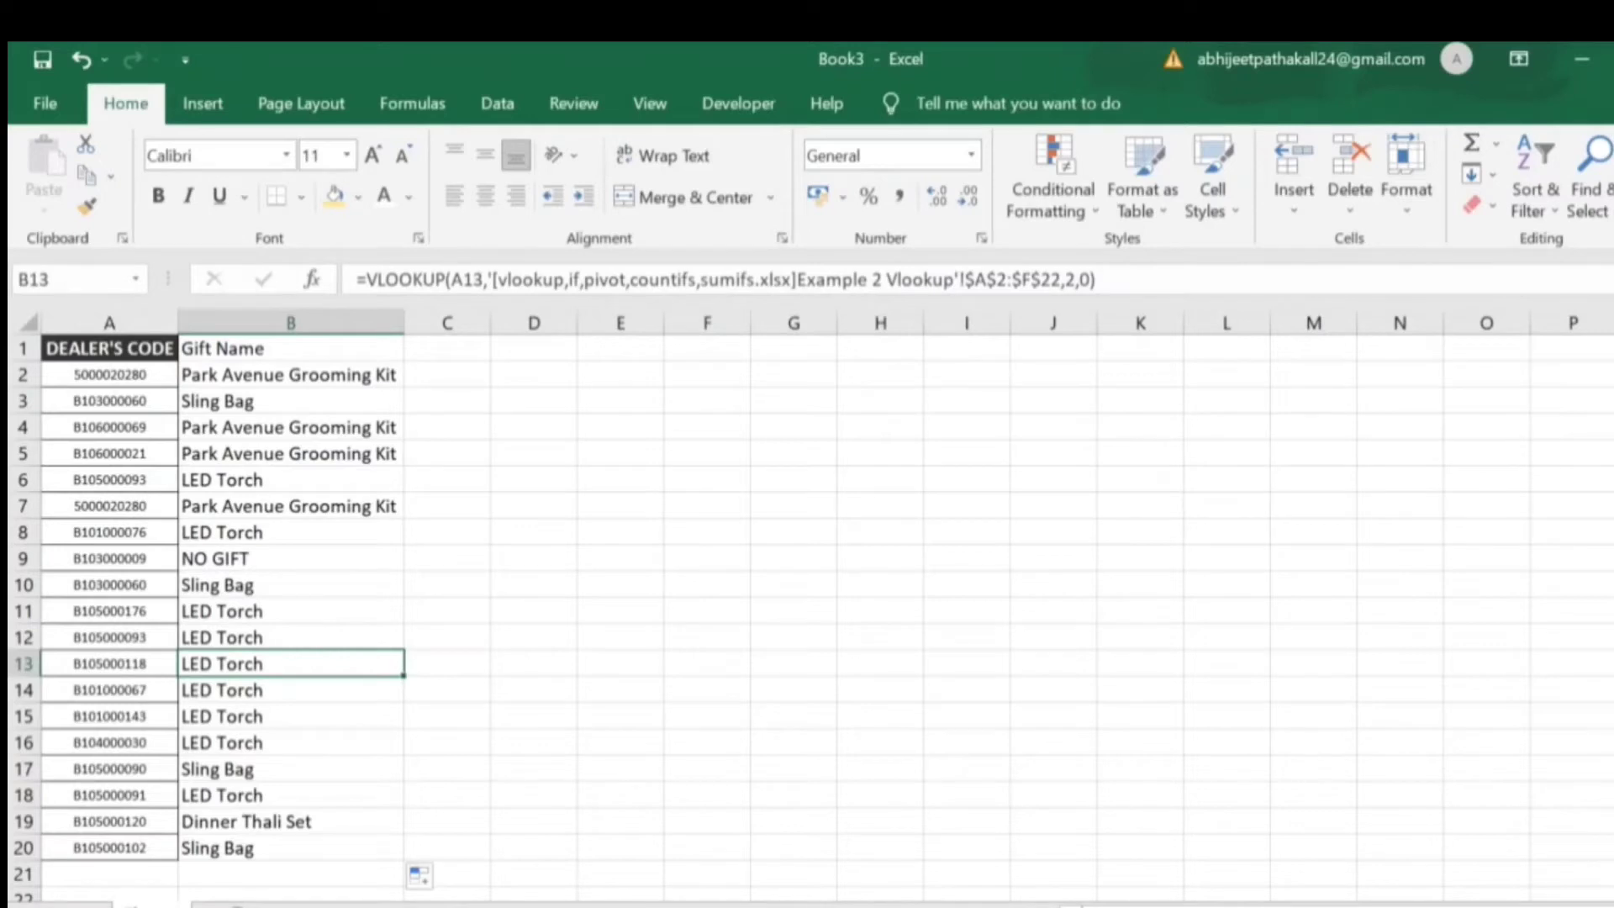
- Return to the vlookup,if,pivot,countifs,sumifs workbook and open its sheet titled PIVOT TABLE EXAMPLE
click(1613, 59)
click(1013, 652)
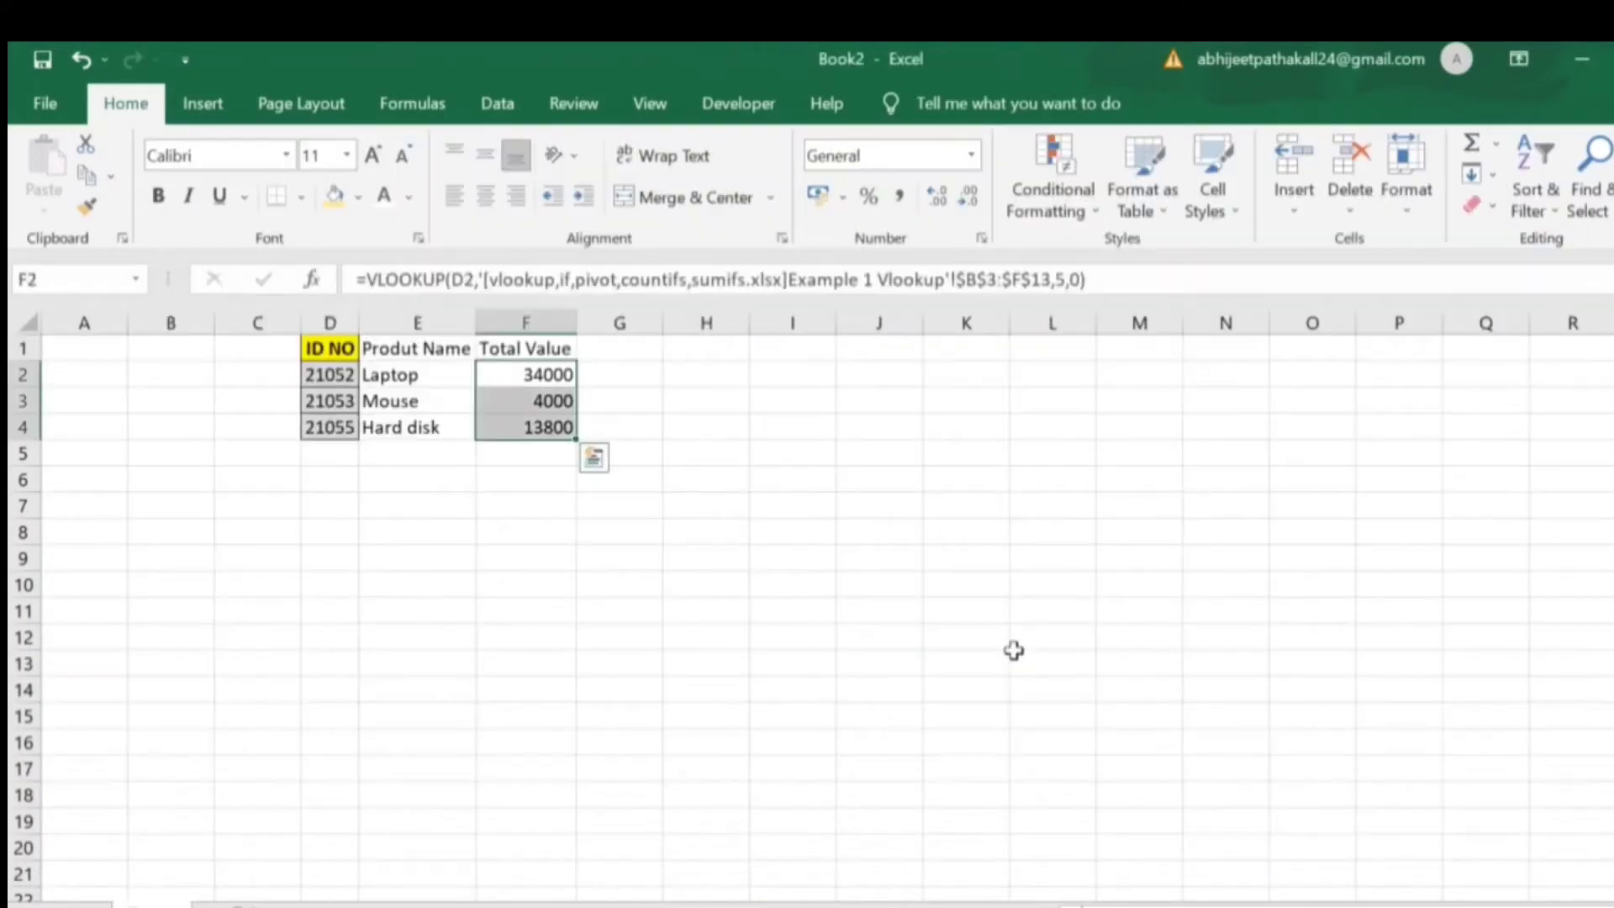
key(alt+Tab)
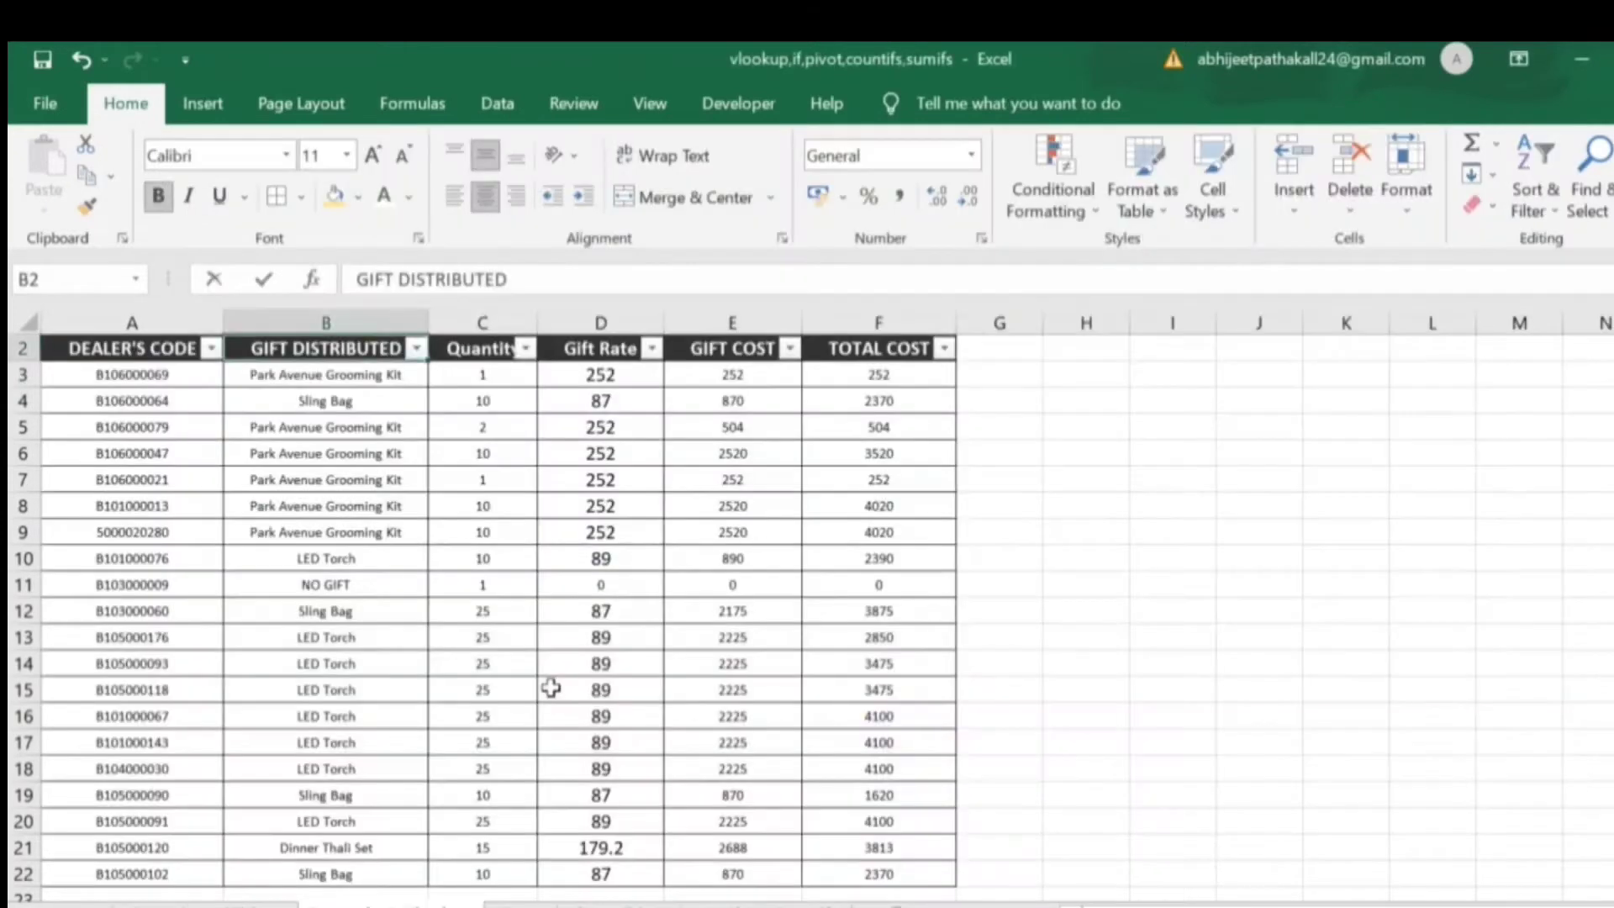
key(ctrl+Page_Down)
key(Up)
key(ctrl+Home)
key(Down)
key(Down)
key(Up)
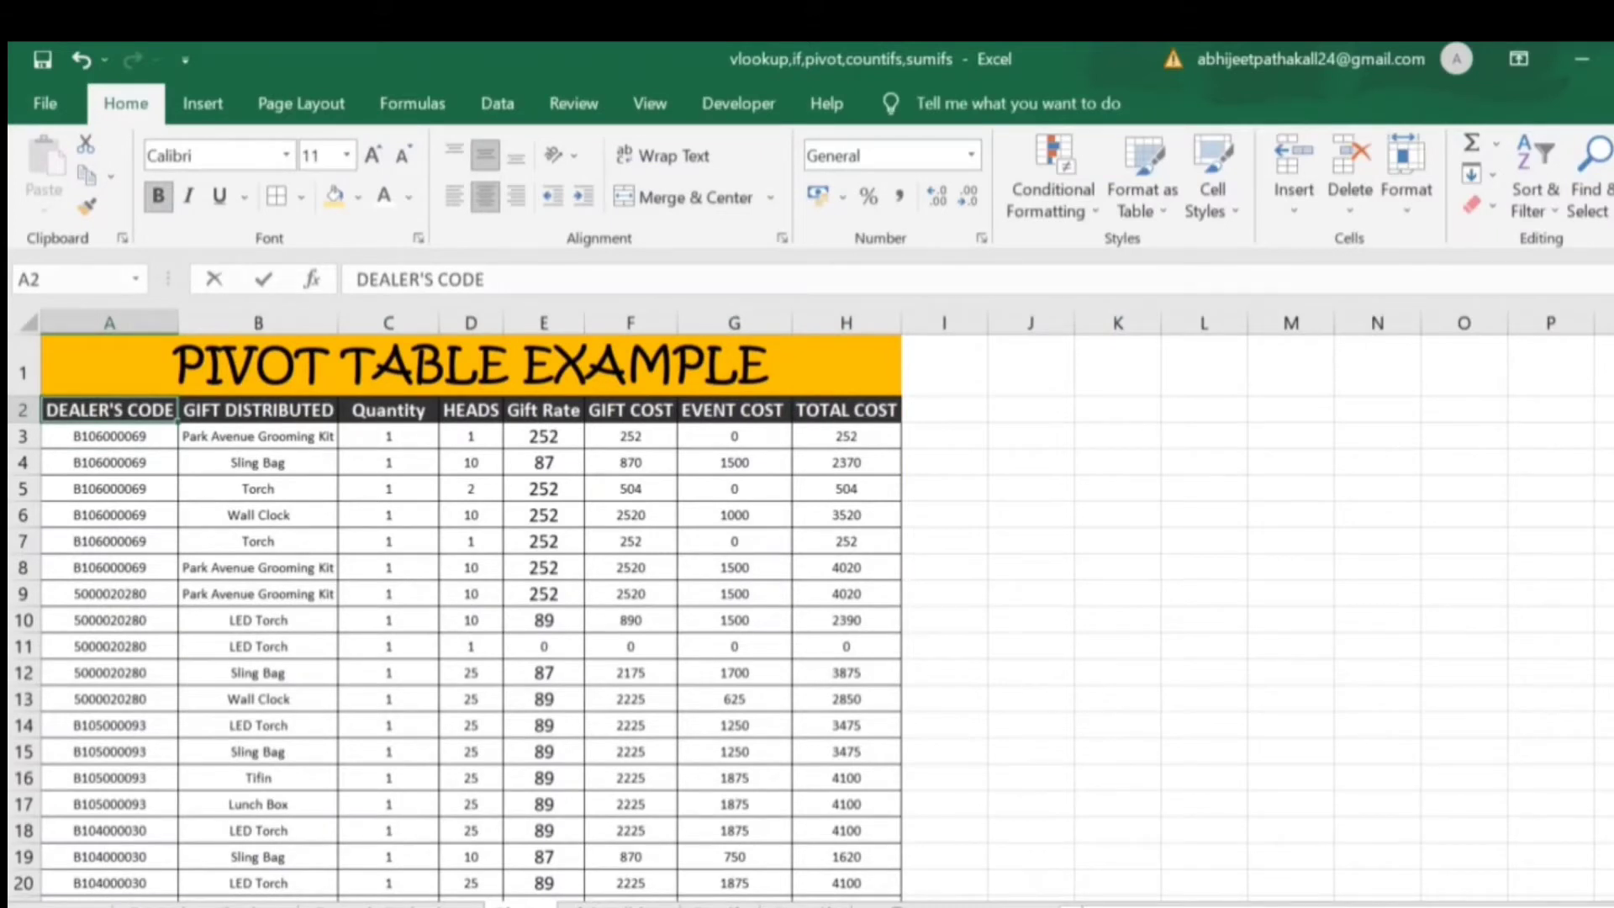
- Examine the column headings of the pivot table example, from DEALER'S CODE through TOTAL COST
key(Right)
key(Right)
key(Home)
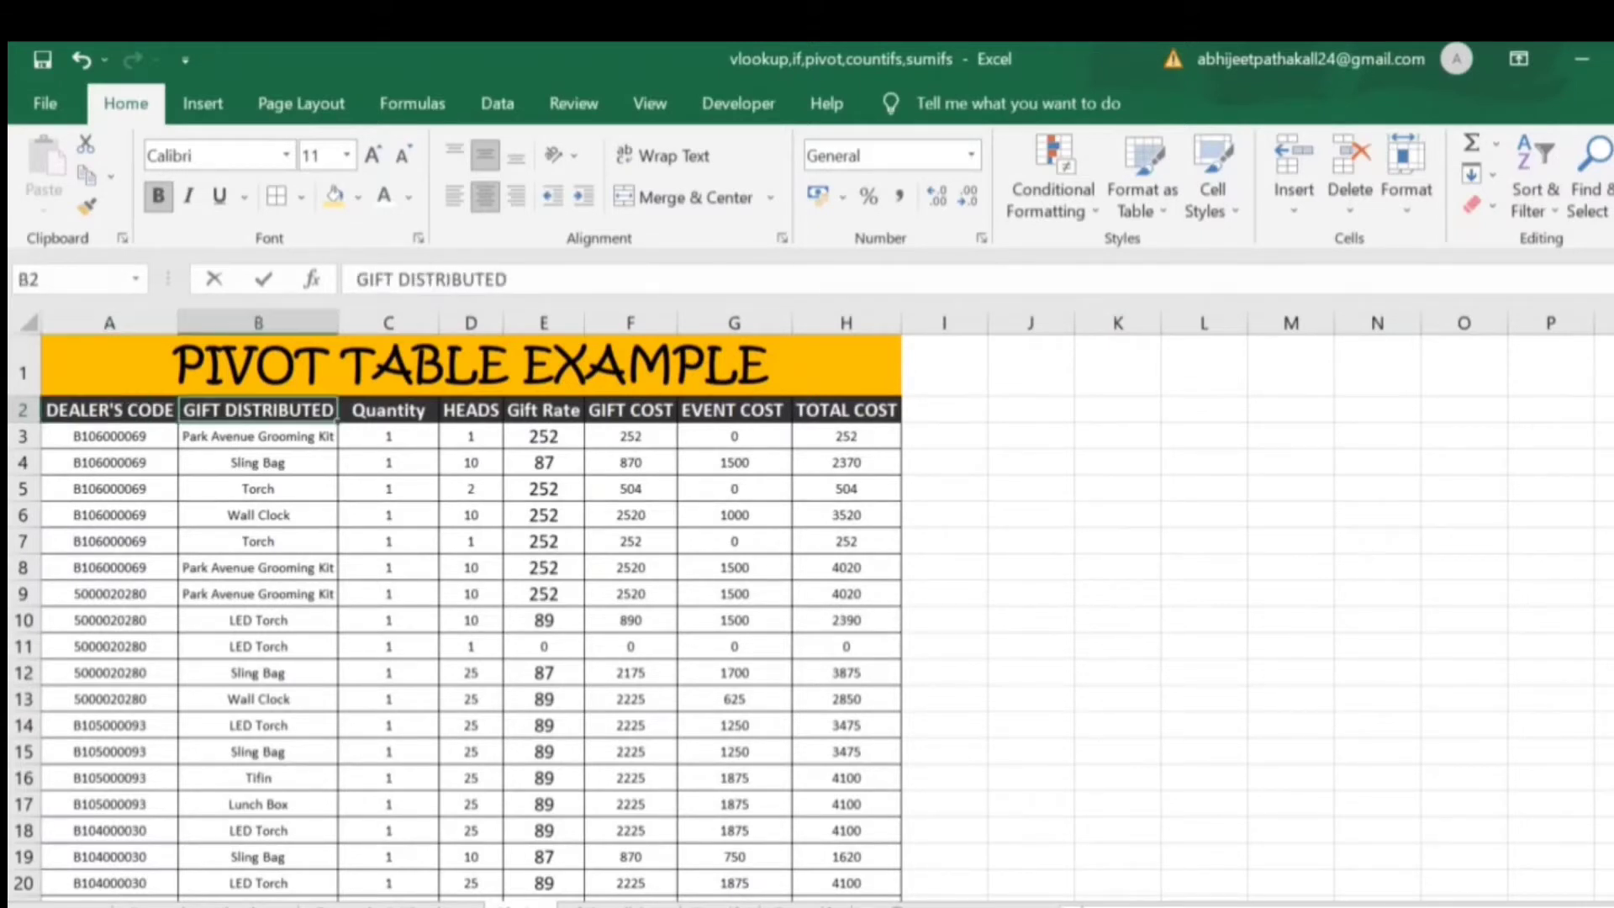
key(Right)
key(Right)
key(Right)
key(Right)
key(Right)
key(Right)
key(Right)
key(Left)
key(Left)
key(Left)
key(Left)
key(Left)
key(Left)
key(Left)
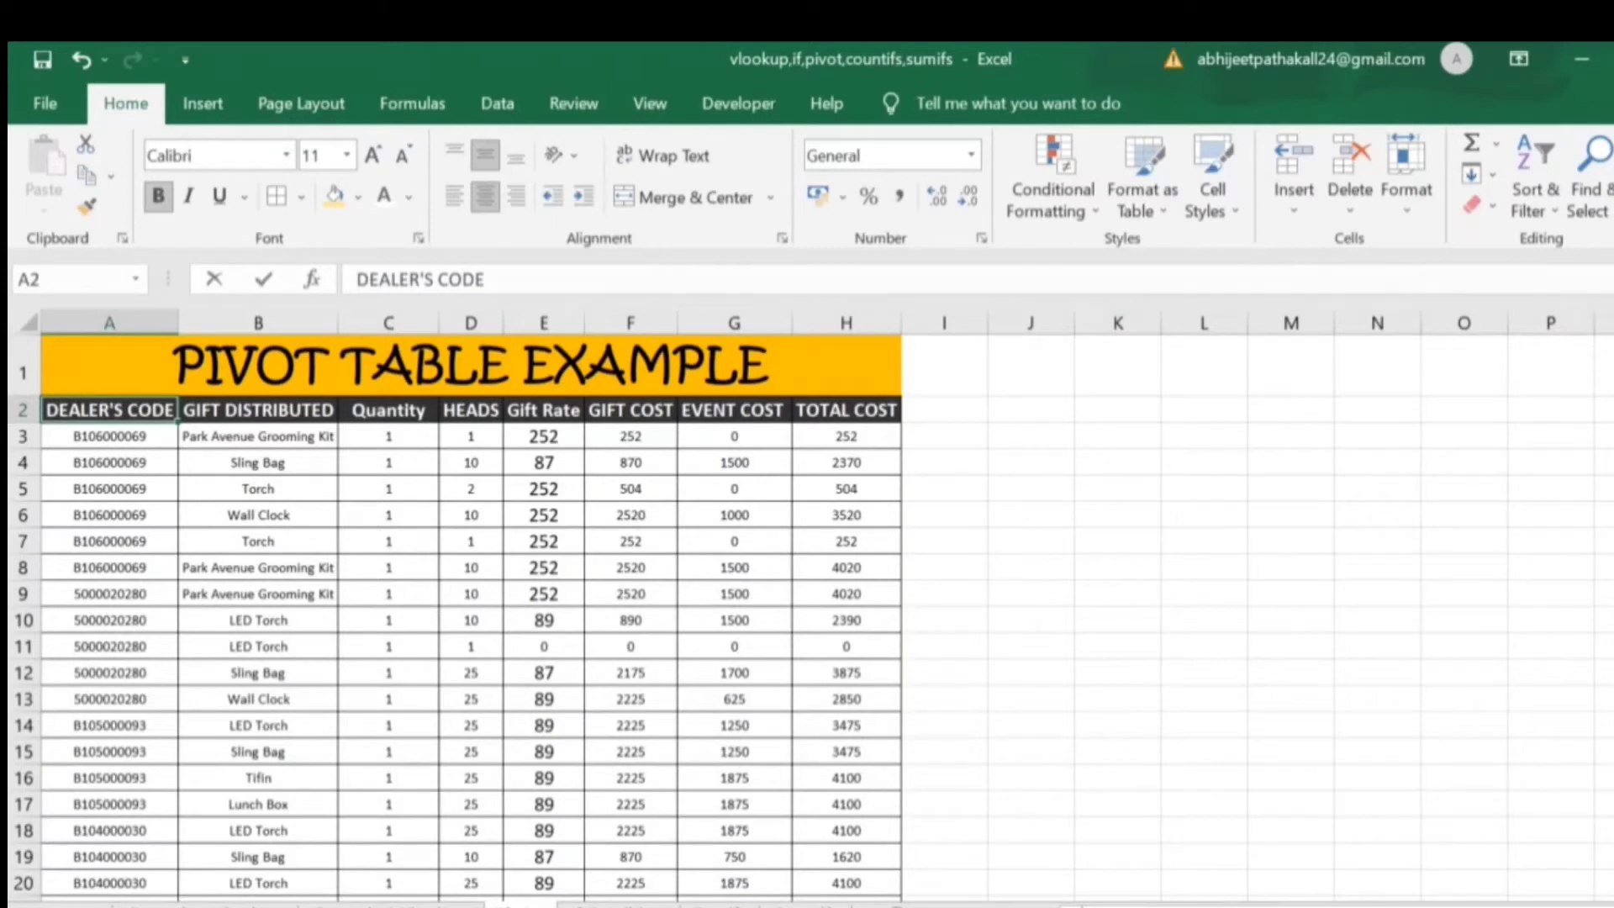
key(Down)
key(Up)
key(Right)
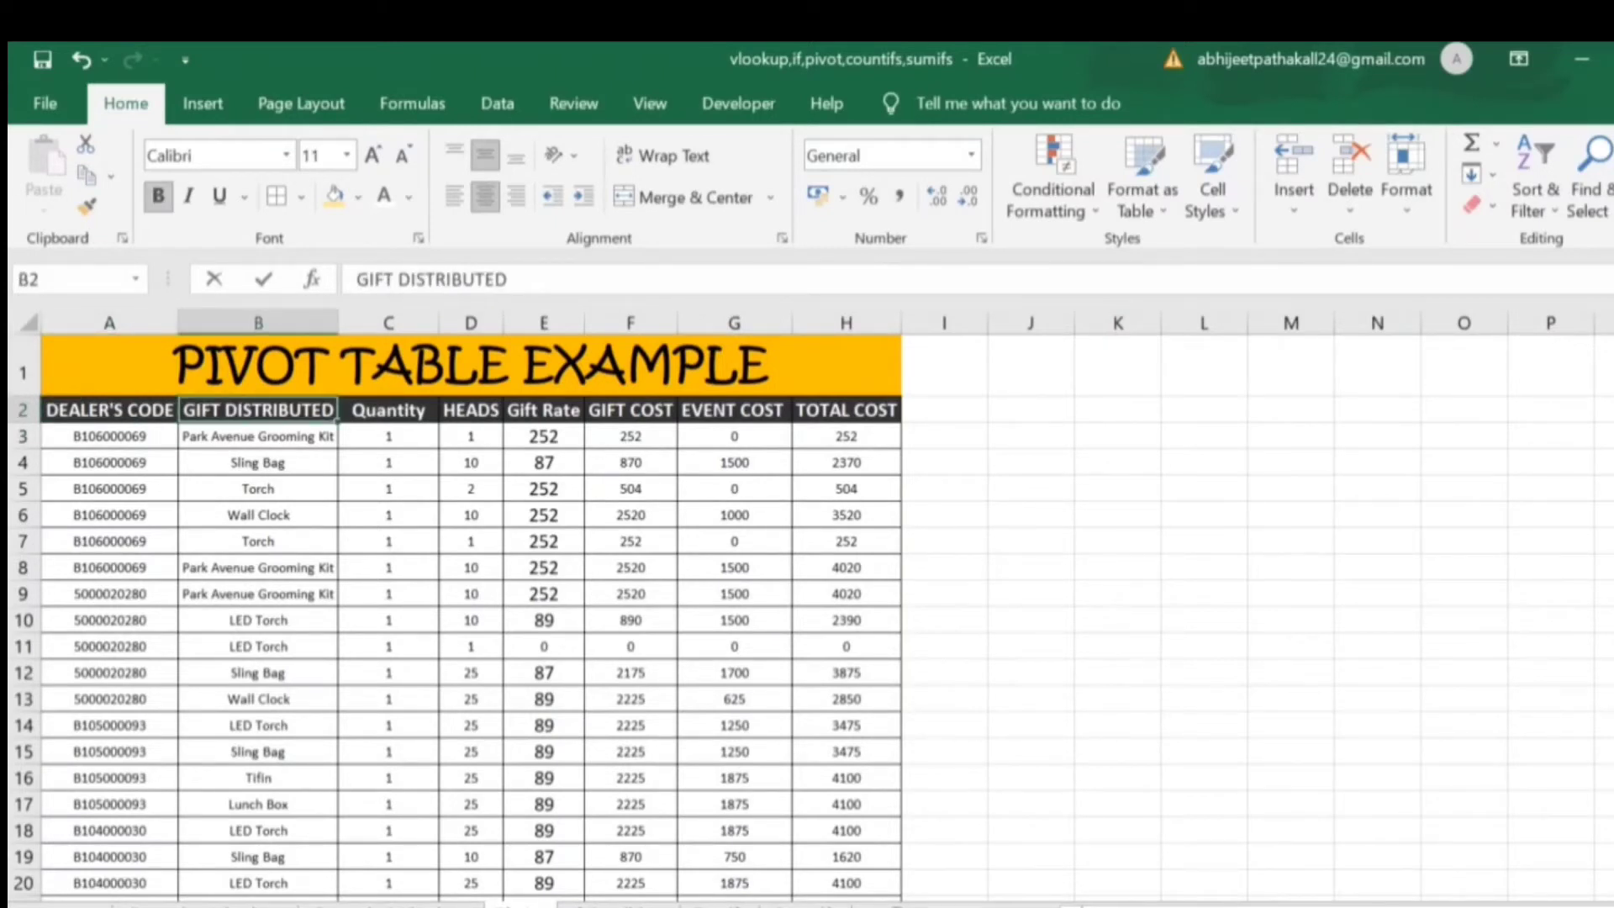
key(Right)
key(Right)
key(Left)
key(Right)
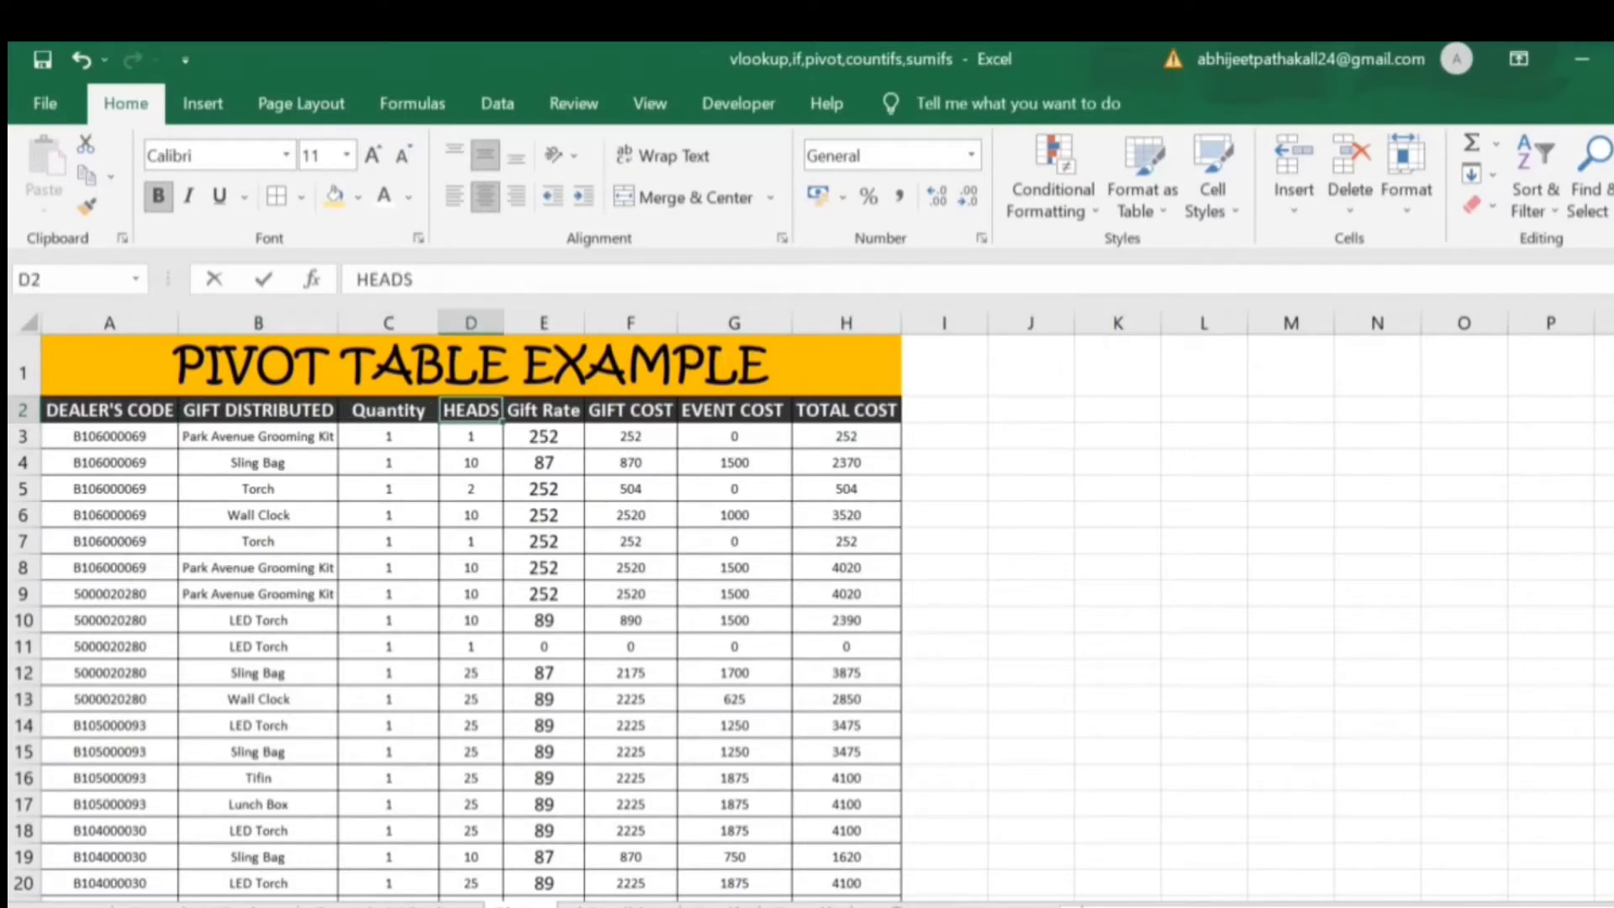
- Try to delete the HEADS column while the cost columns still hold formulas, and undo the deletion
right_click(472, 326)
click(571, 559)
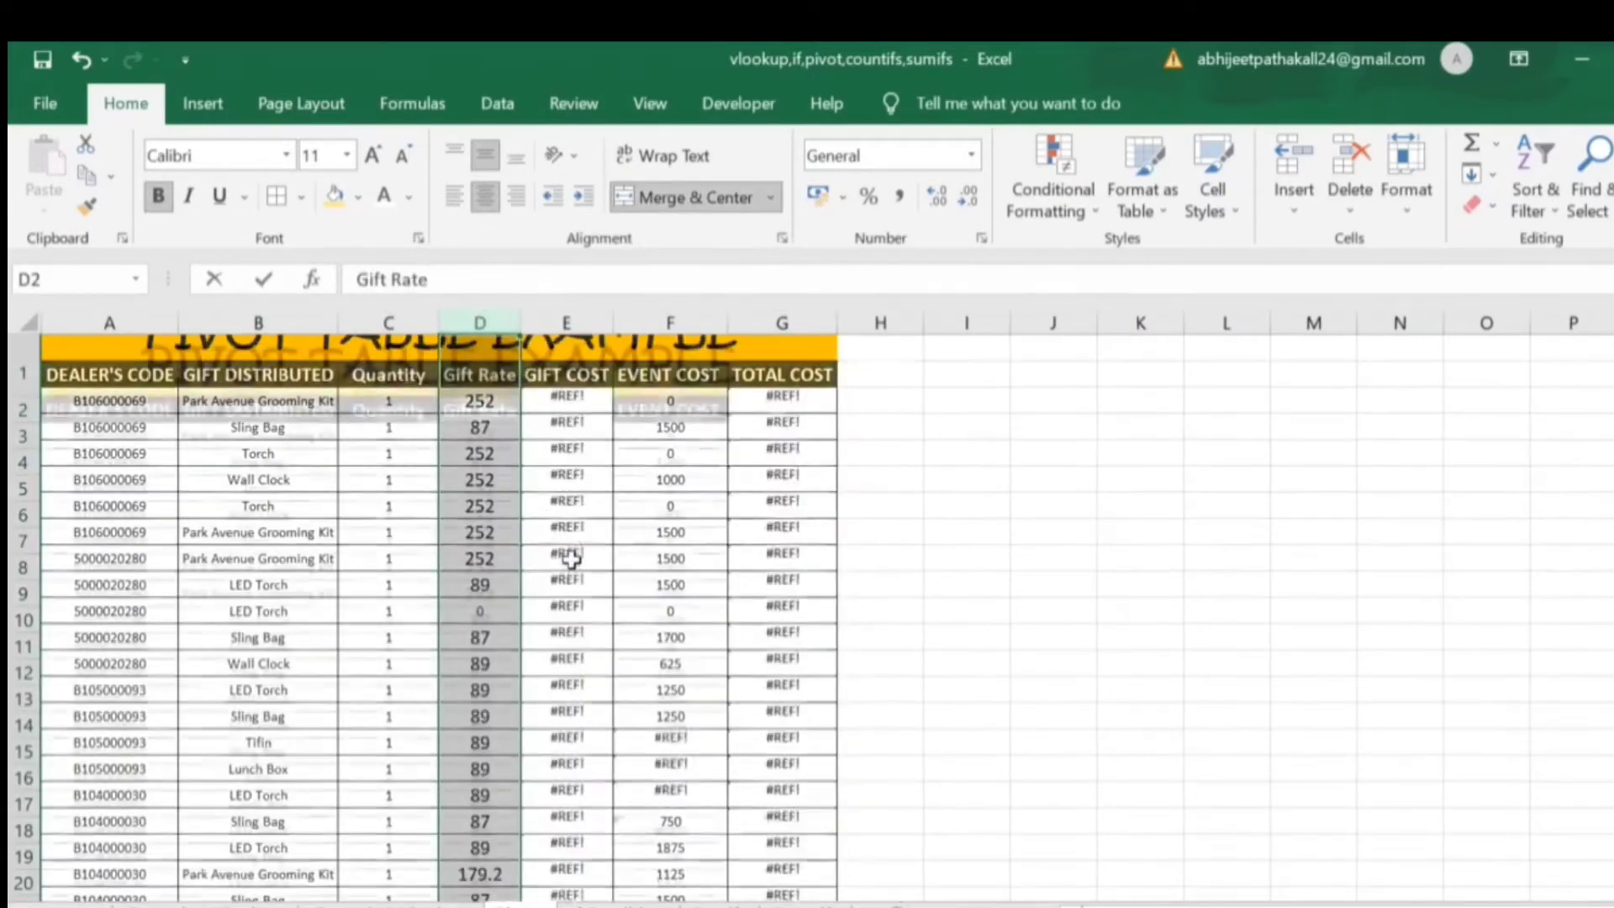
key(ctrl+z)
- Convert the Gift Rate, GIFT COST, EVENT COST and TOTAL COST data to static values by pasting values over the same cells
key(Right)
key(Down)
key(shift+Right)
key(shift+Right)
key(shift+Right)
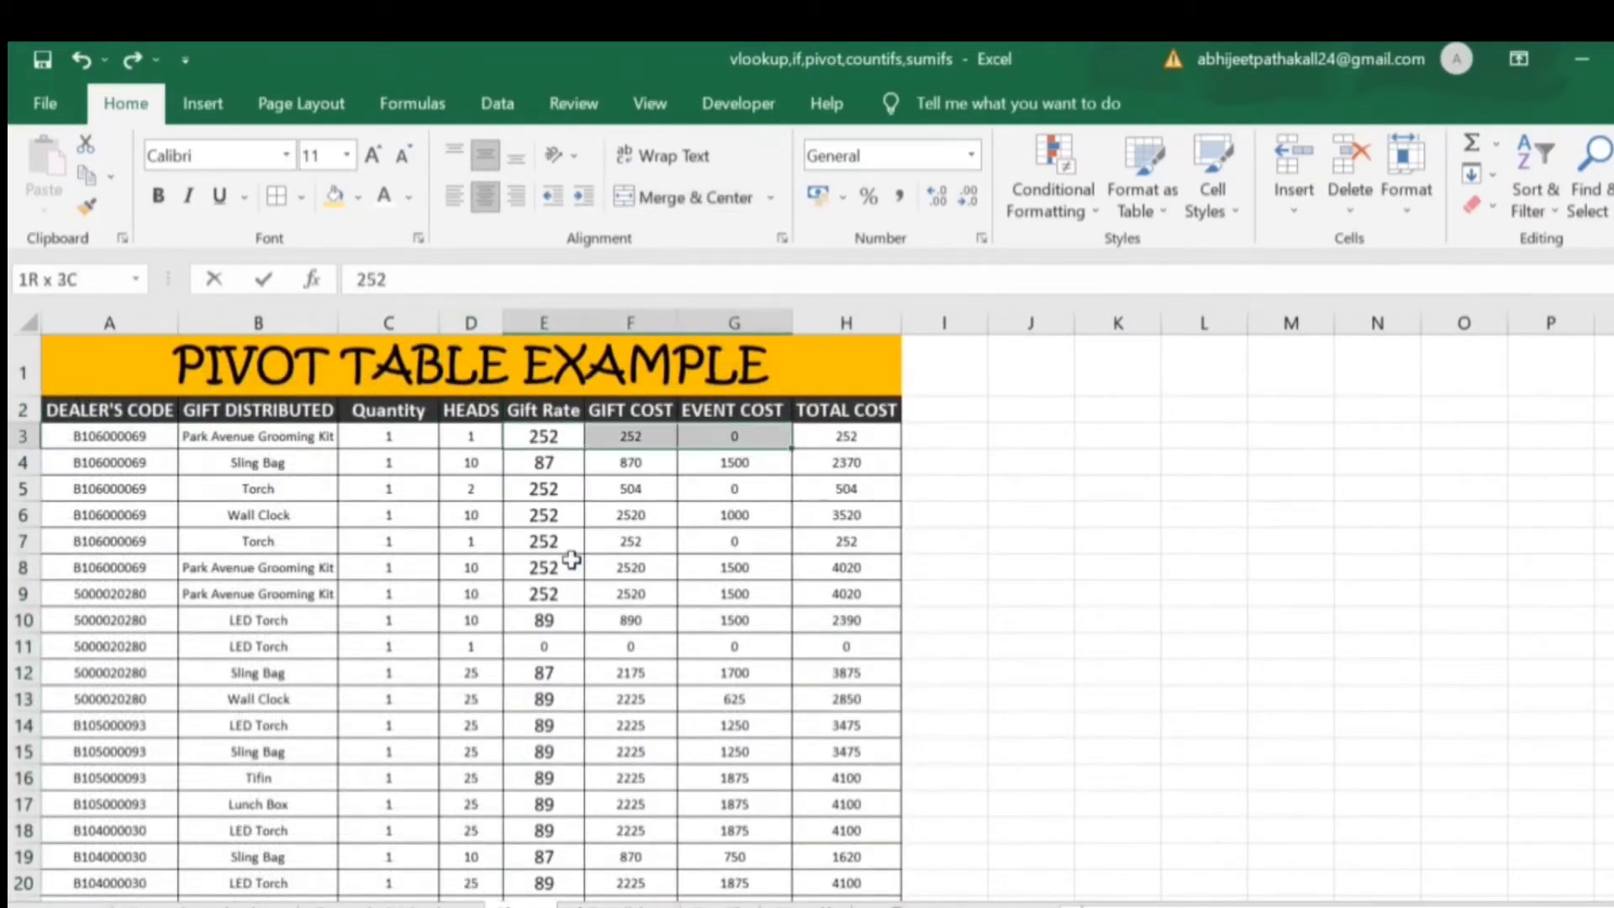
key(ctrl+shift+Down)
key(ctrl+c)
key(Up)
key(Down)
key(alt+e)
key(s)
key(v)
key(Return)
key(Up)
key(Up)
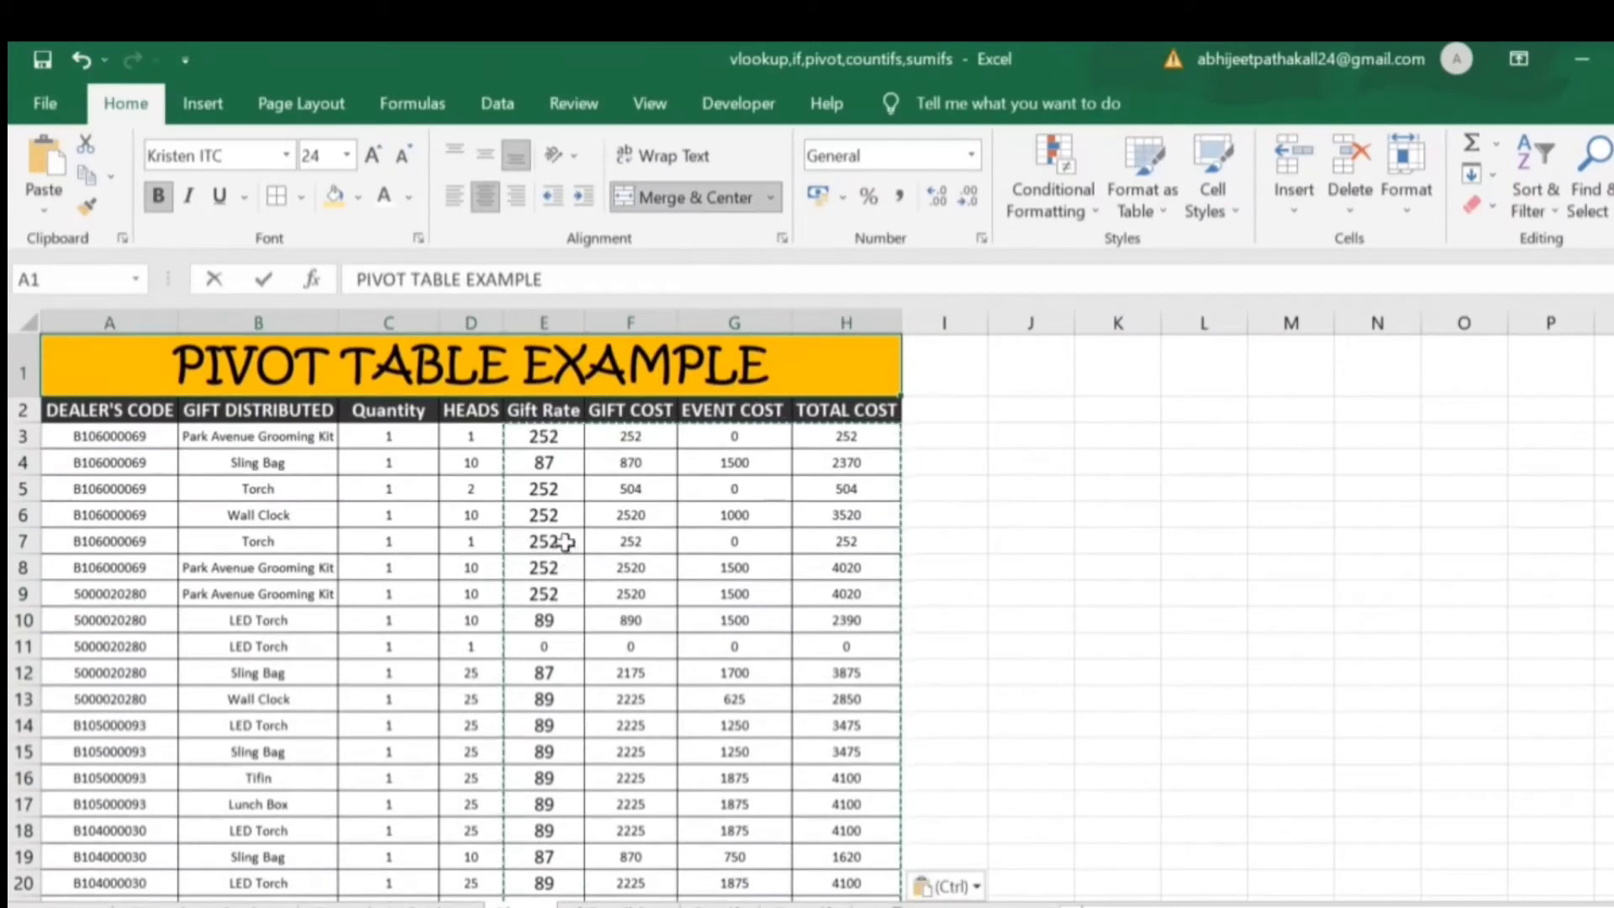
- Delete the HEADS column from the pivot table example
right_click(467, 323)
click(535, 550)
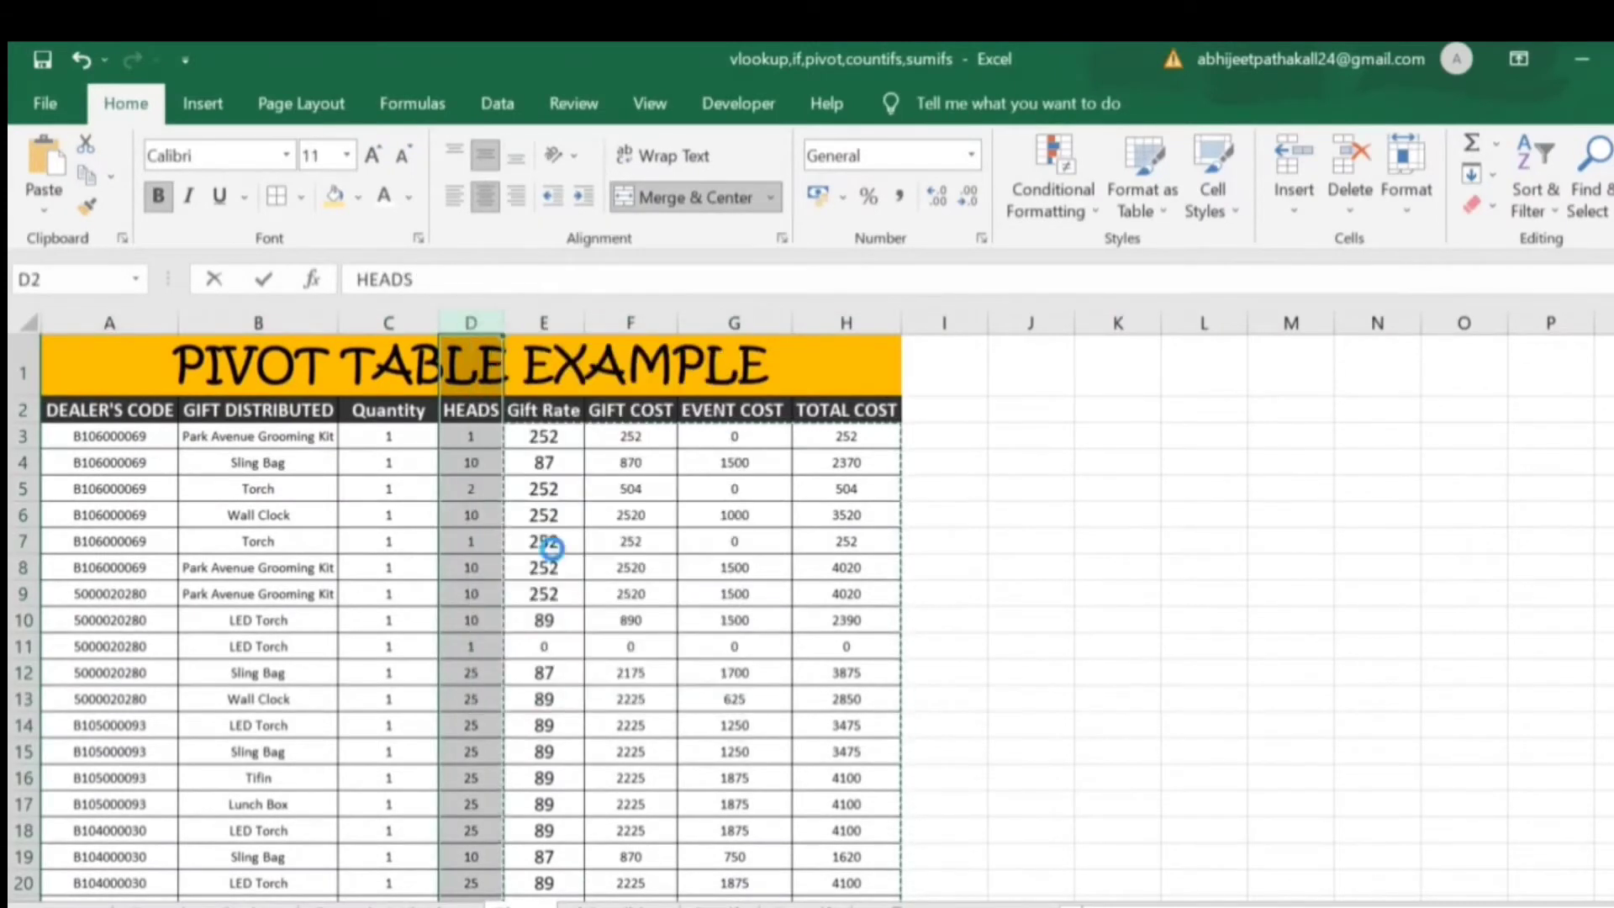
key(Home)
key(Down)
- Examine the Quantity, Gift Rate, GIFT COST and EVENT COST entries in the first rows of the table
key(Right)
key(Right)
key(Right)
key(Right)
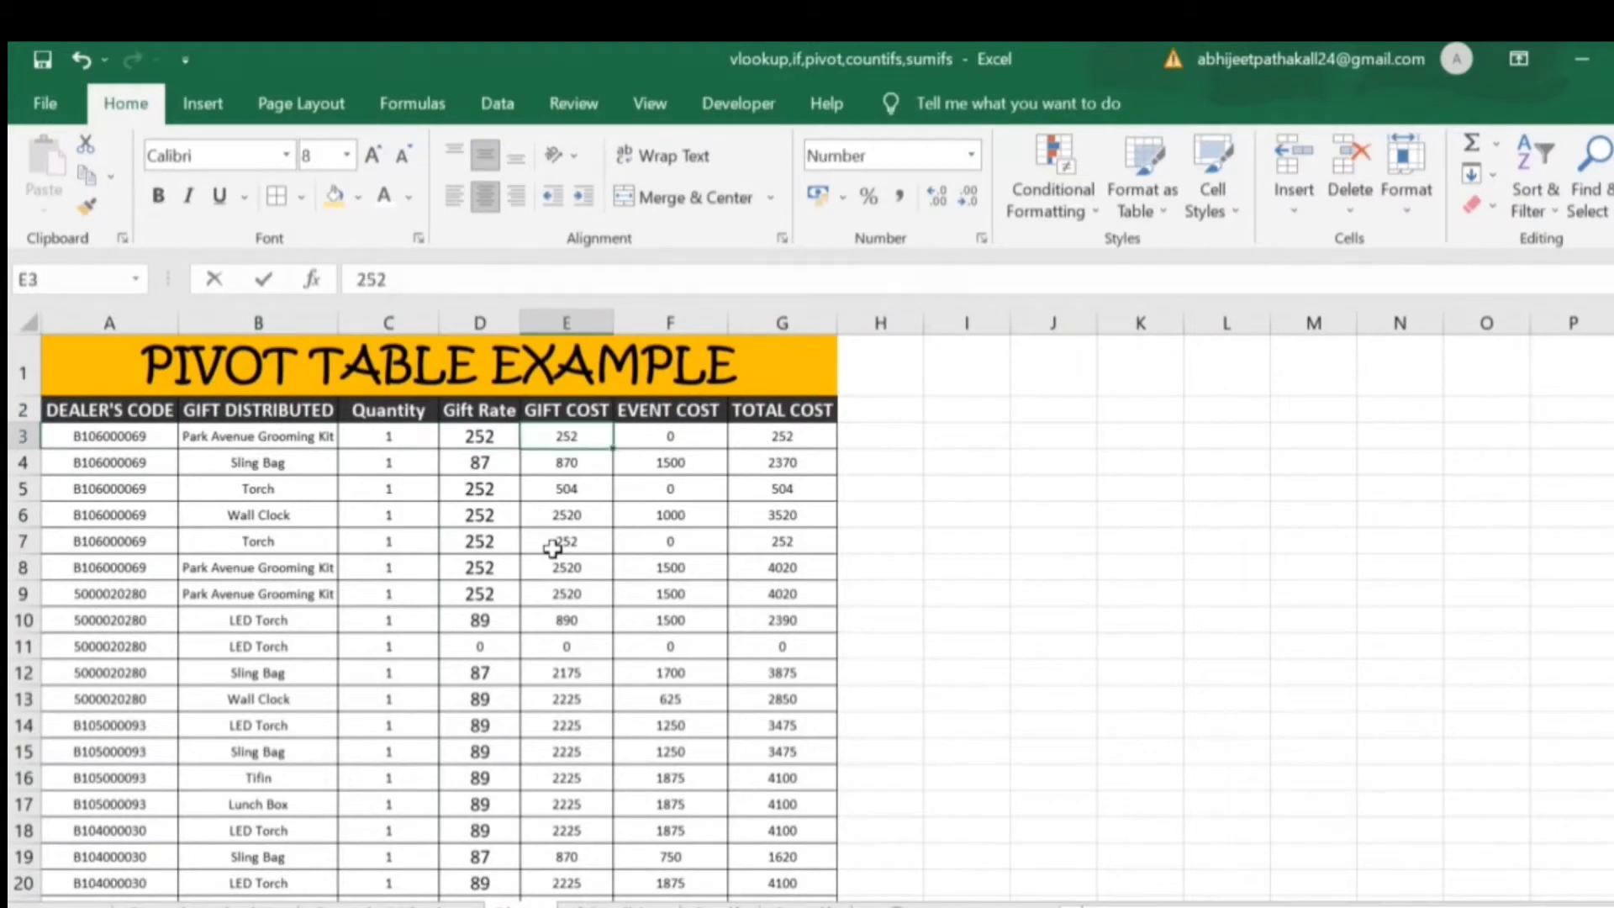
key(Left)
key(Left)
key(Right)
key(Right)
key(Left)
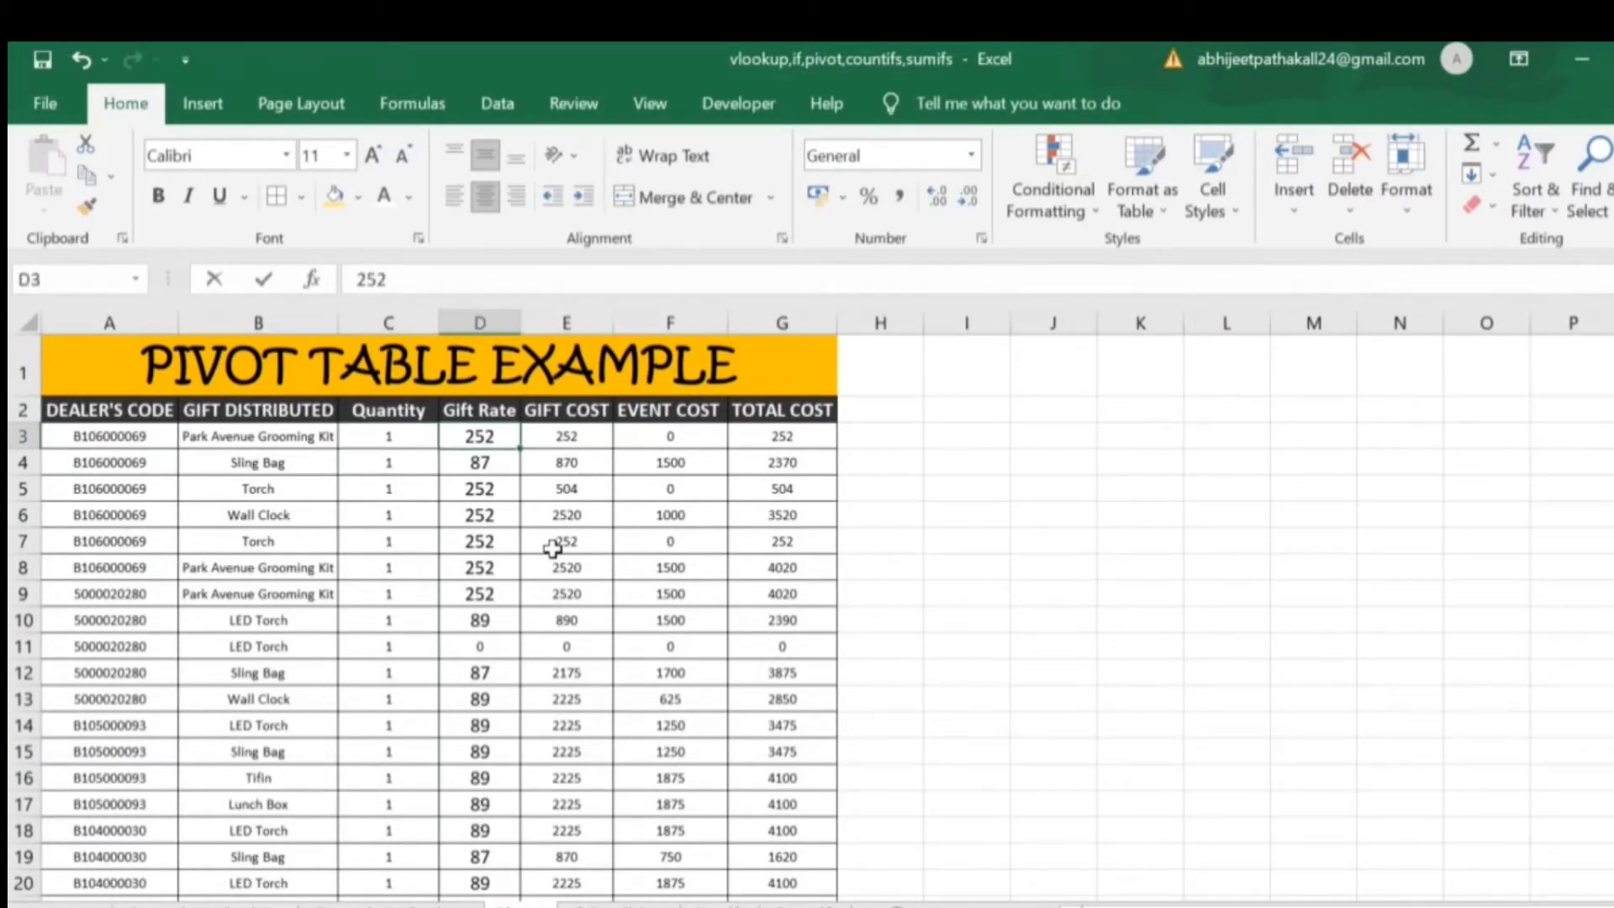
key(Right)
key(Left)
key(Left)
key(Down)
key(Right)
key(Left)
key(Down)
key(Right)
key(Left)
key(Right)
key(Right)
key(Up)
key(Up)
key(Up)
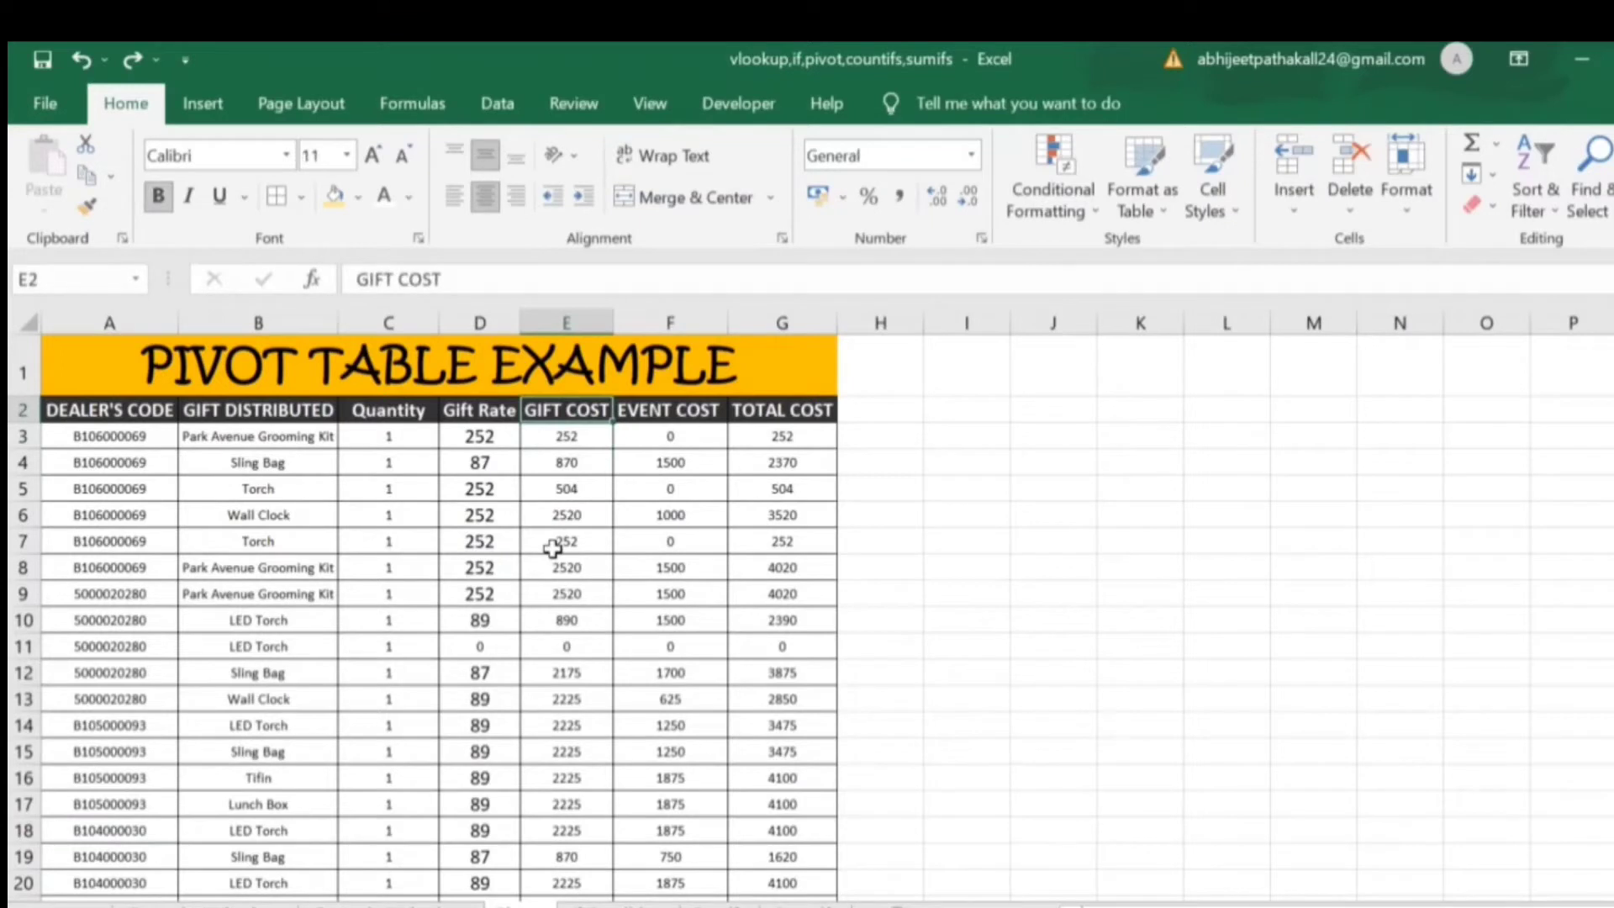
key(Right)
key(Down)
key(Down)
key(Down)
key(Down)
key(Down)
key(Up)
key(Up)
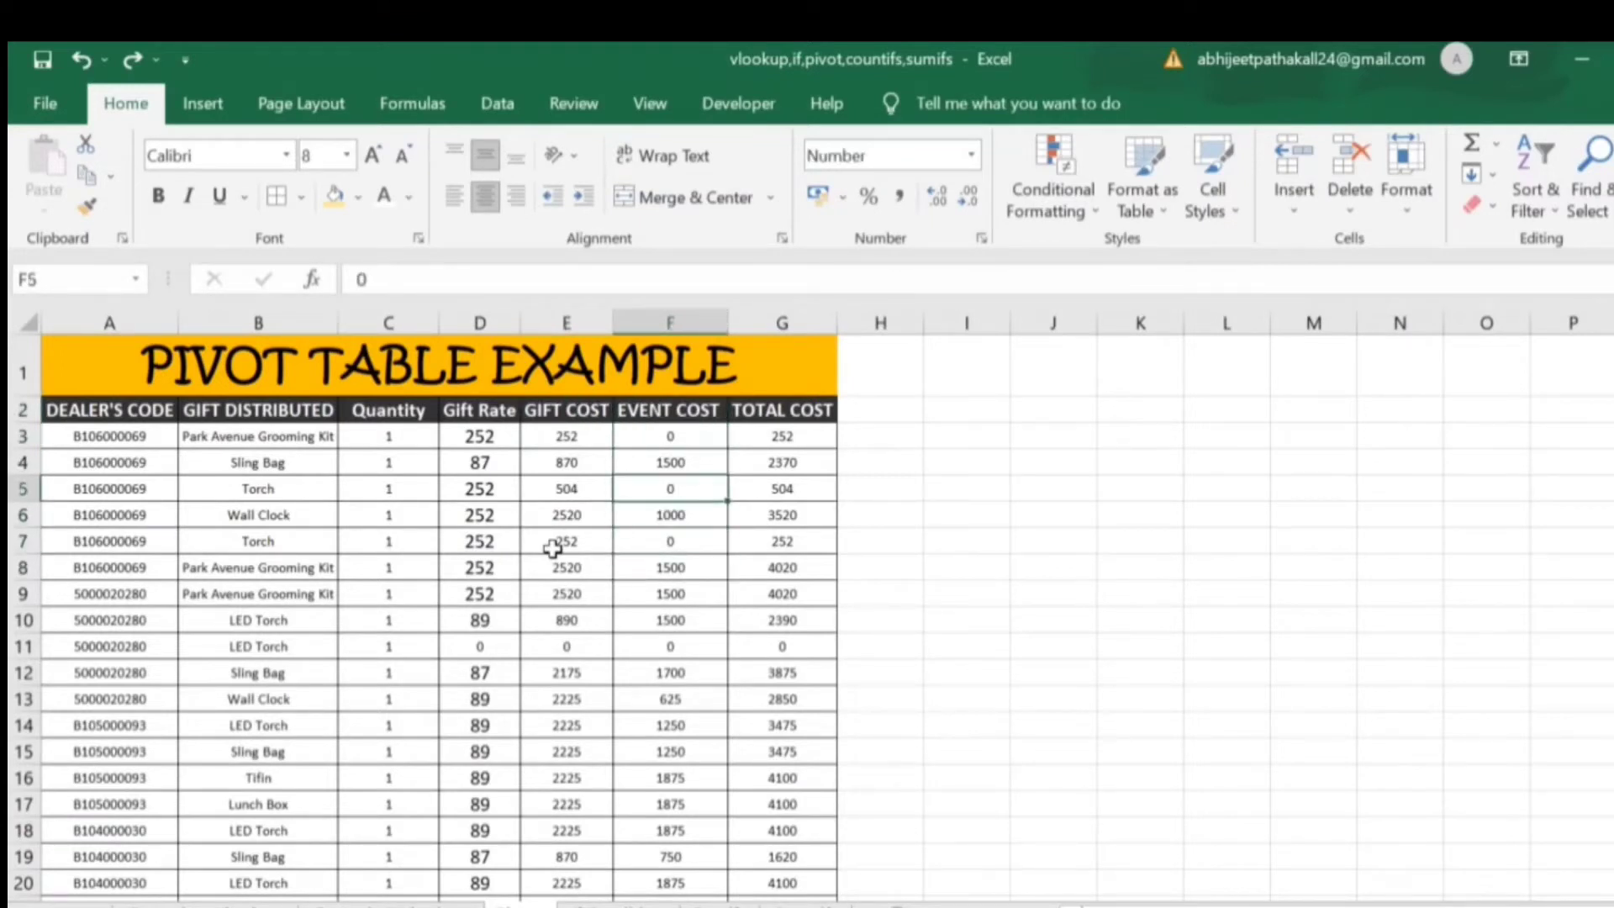
key(Up)
key(Up)
key(ctrl+Left)
key(Up)
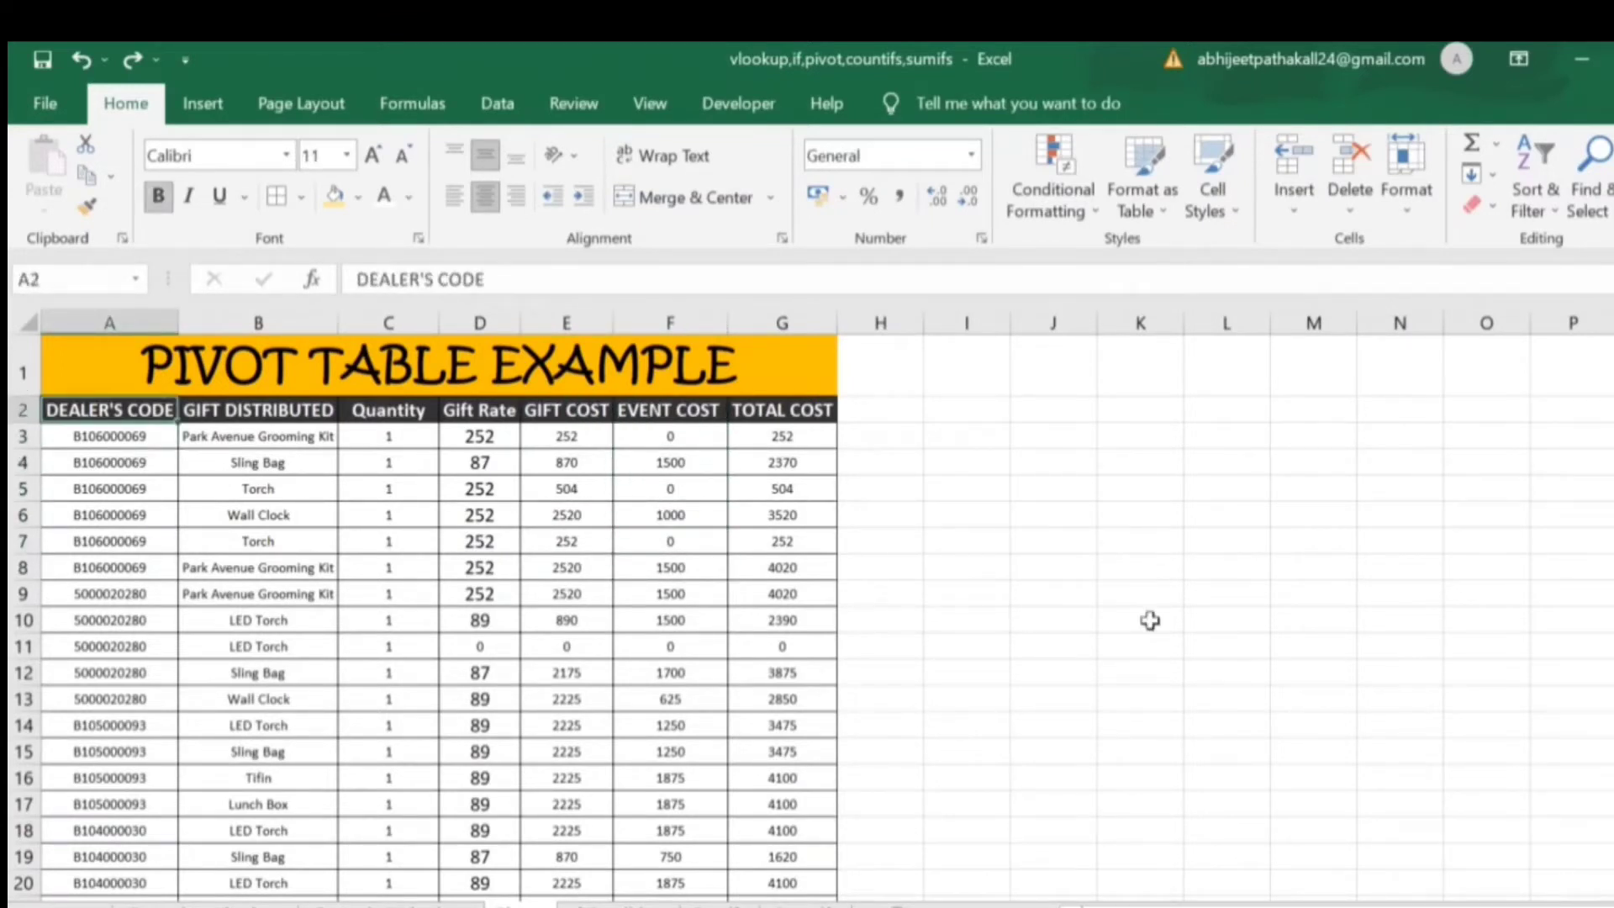
- Examine the first dealer's row across the table and the repeated codes in the DEALER'S CODE column
key(Down)
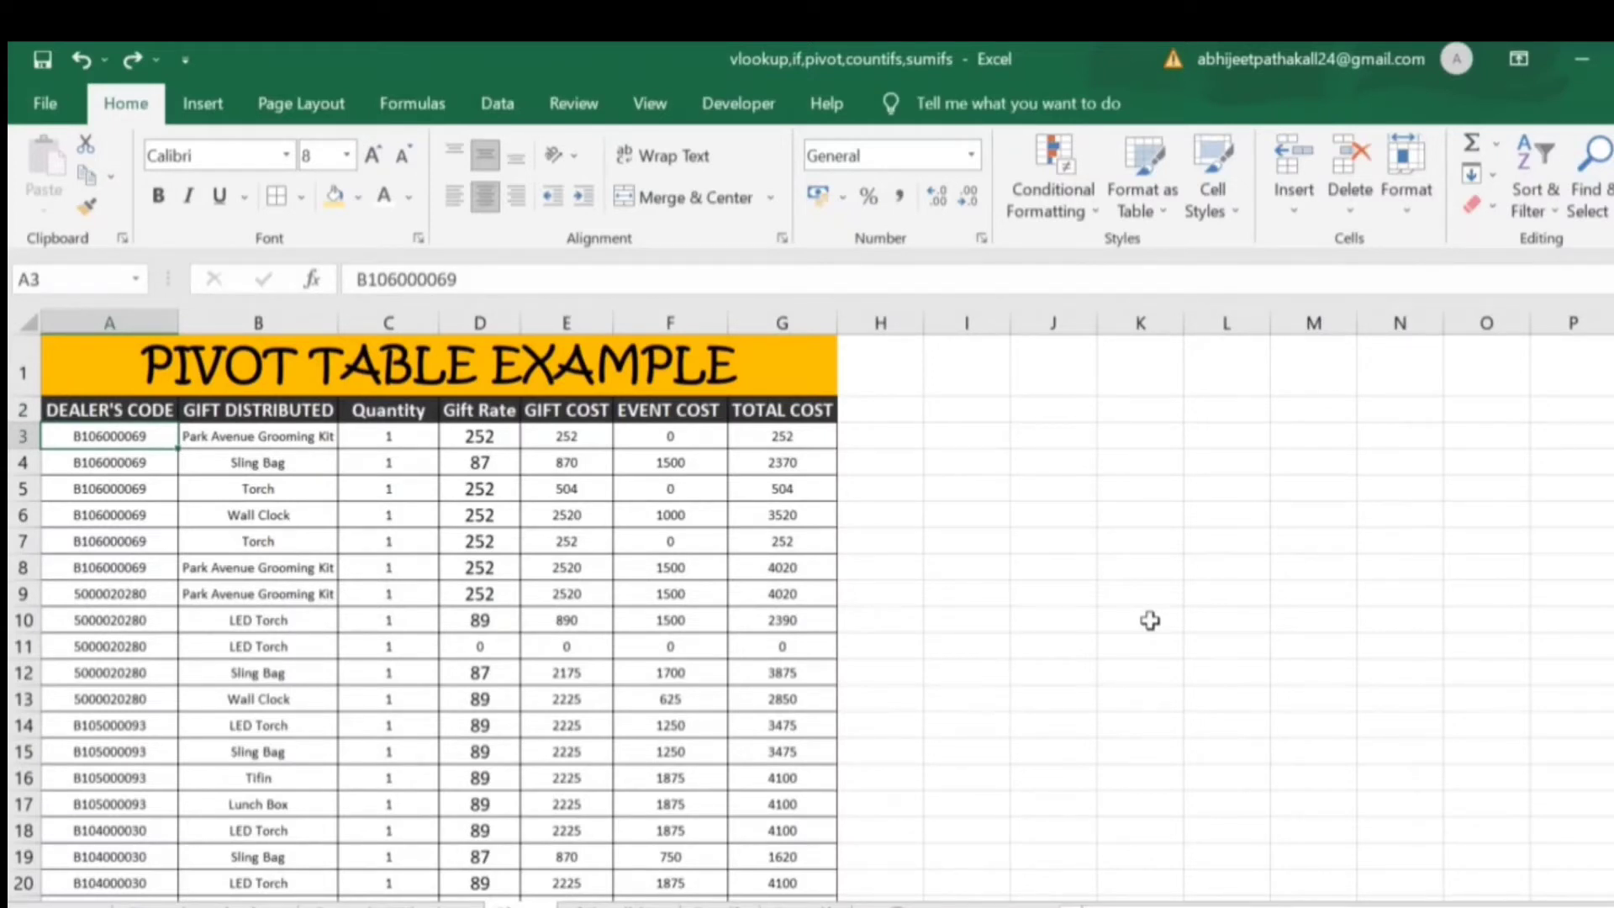
key(Up)
key(Down)
key(Right)
key(Right)
key(Right)
key(Right)
key(Right)
key(Right)
key(Right)
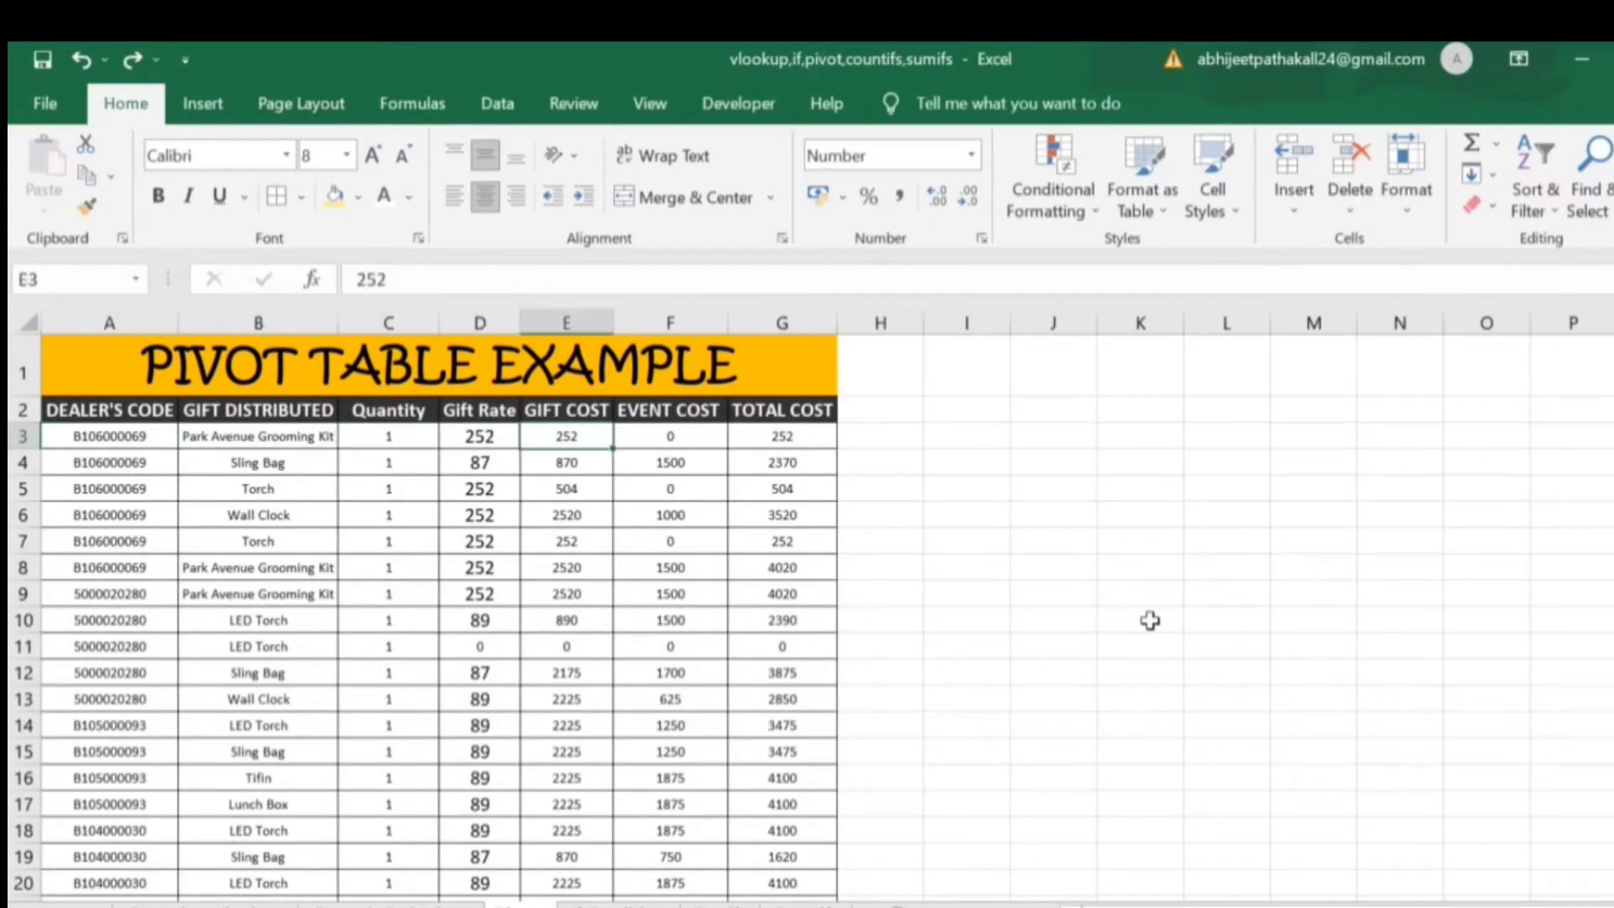
key(Left)
key(Left)
key(Left)
key(Left)
key(Left)
key(Left)
key(Left)
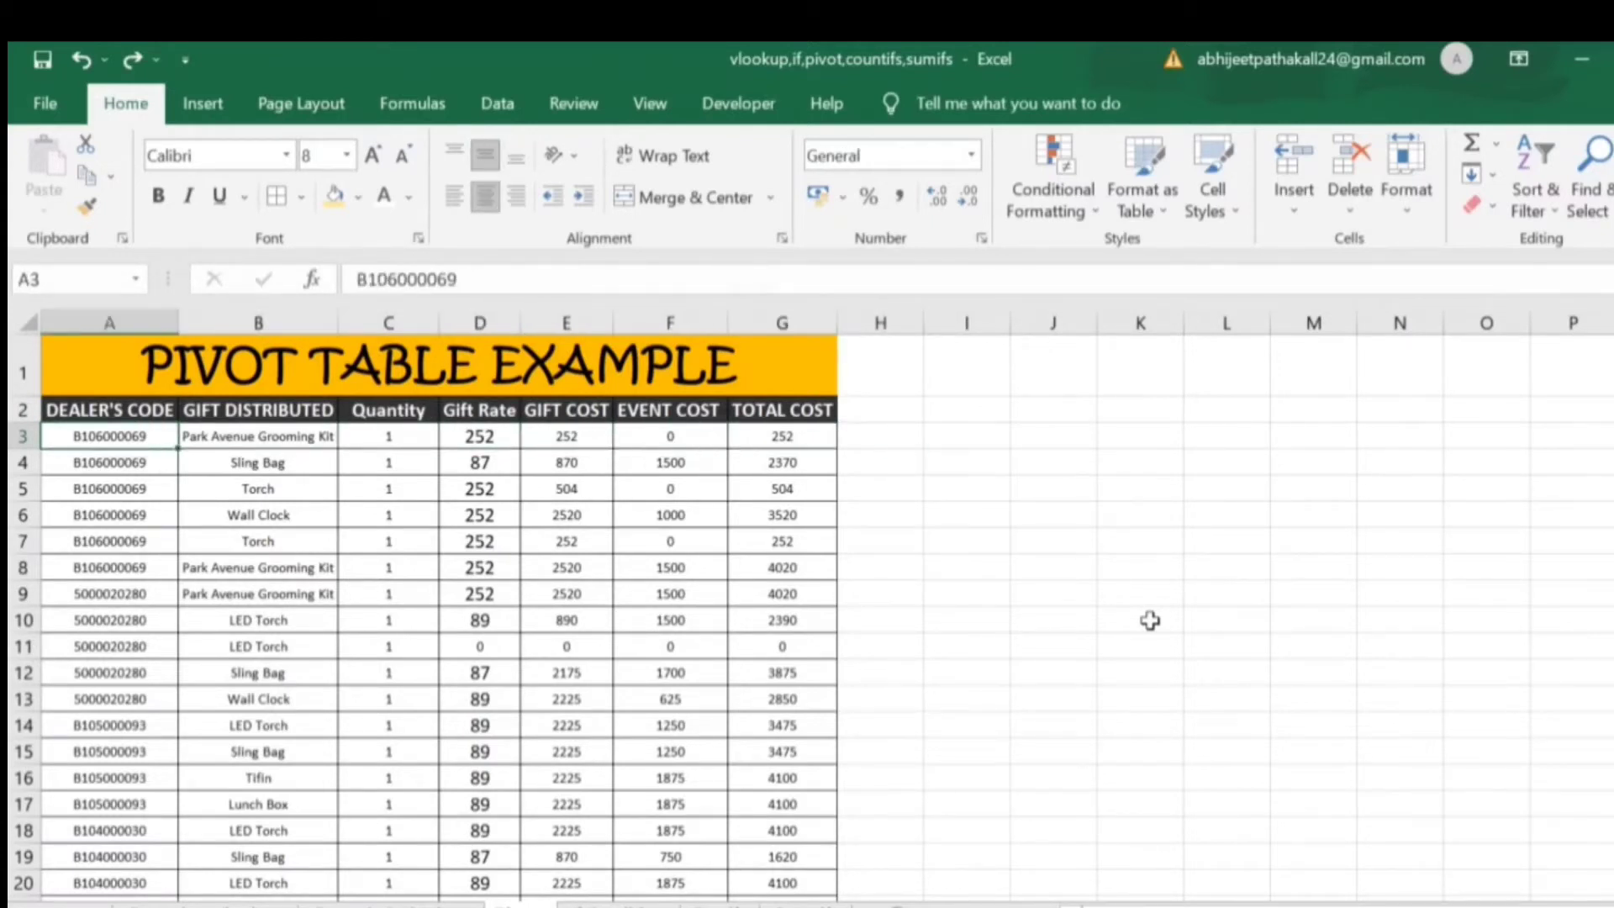
key(Down)
key(Down)
key(Up)
key(Up)
key(Right)
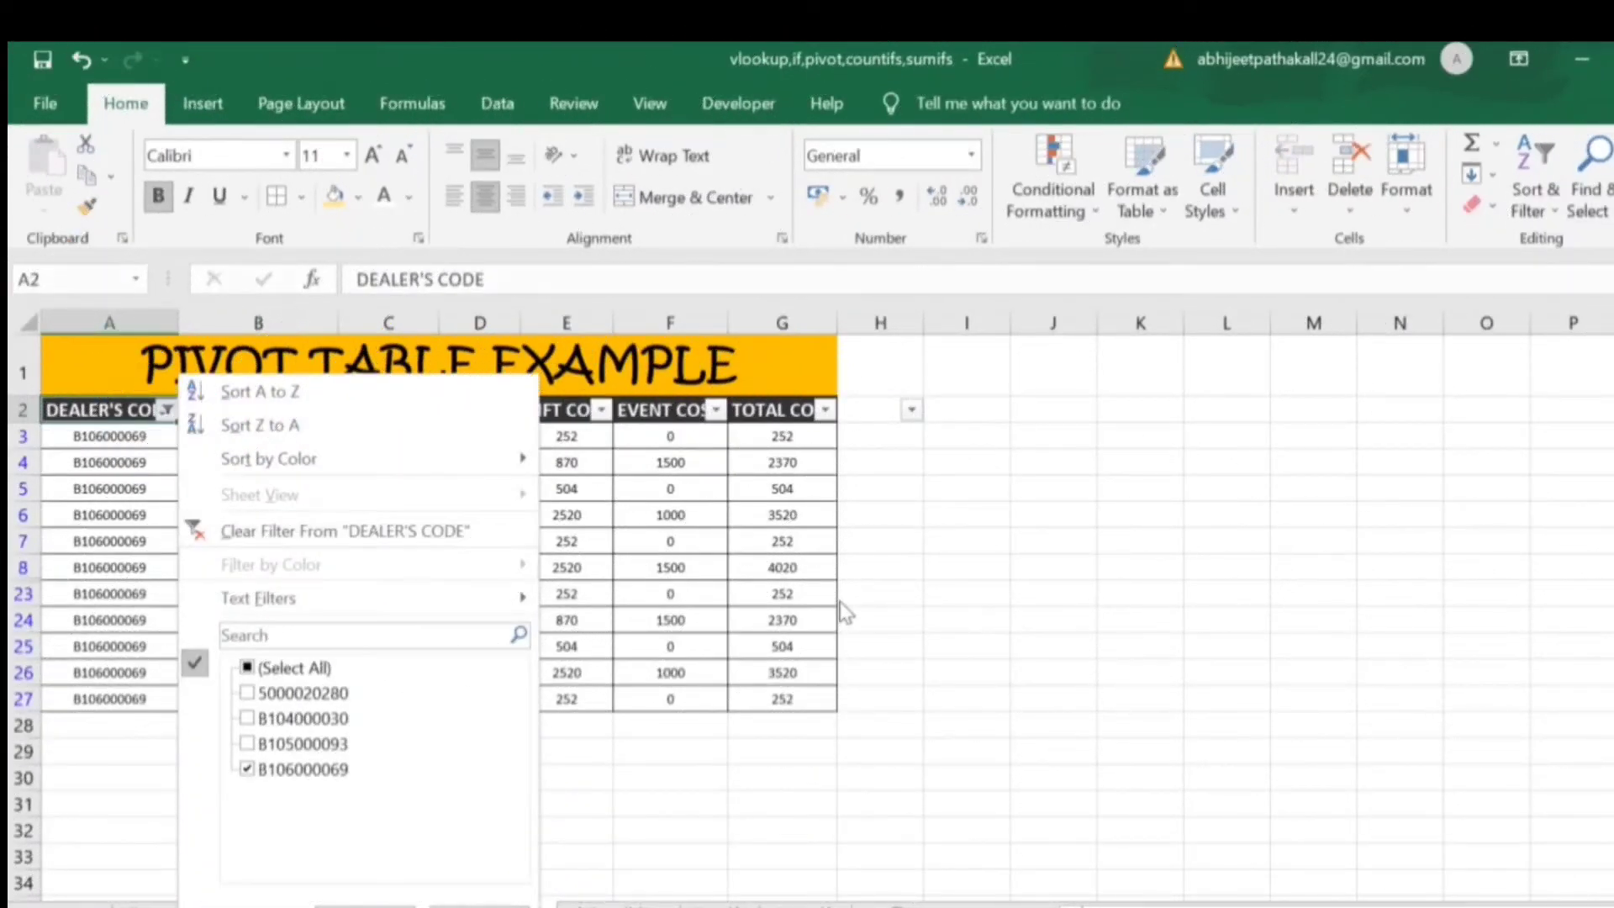
- Filter the DEALER'S CODE column to show only the dealer code found in A3
key(Tab)
key(space)
key(Down)
key(Down)
key(Down)
key(Down)
key(space)
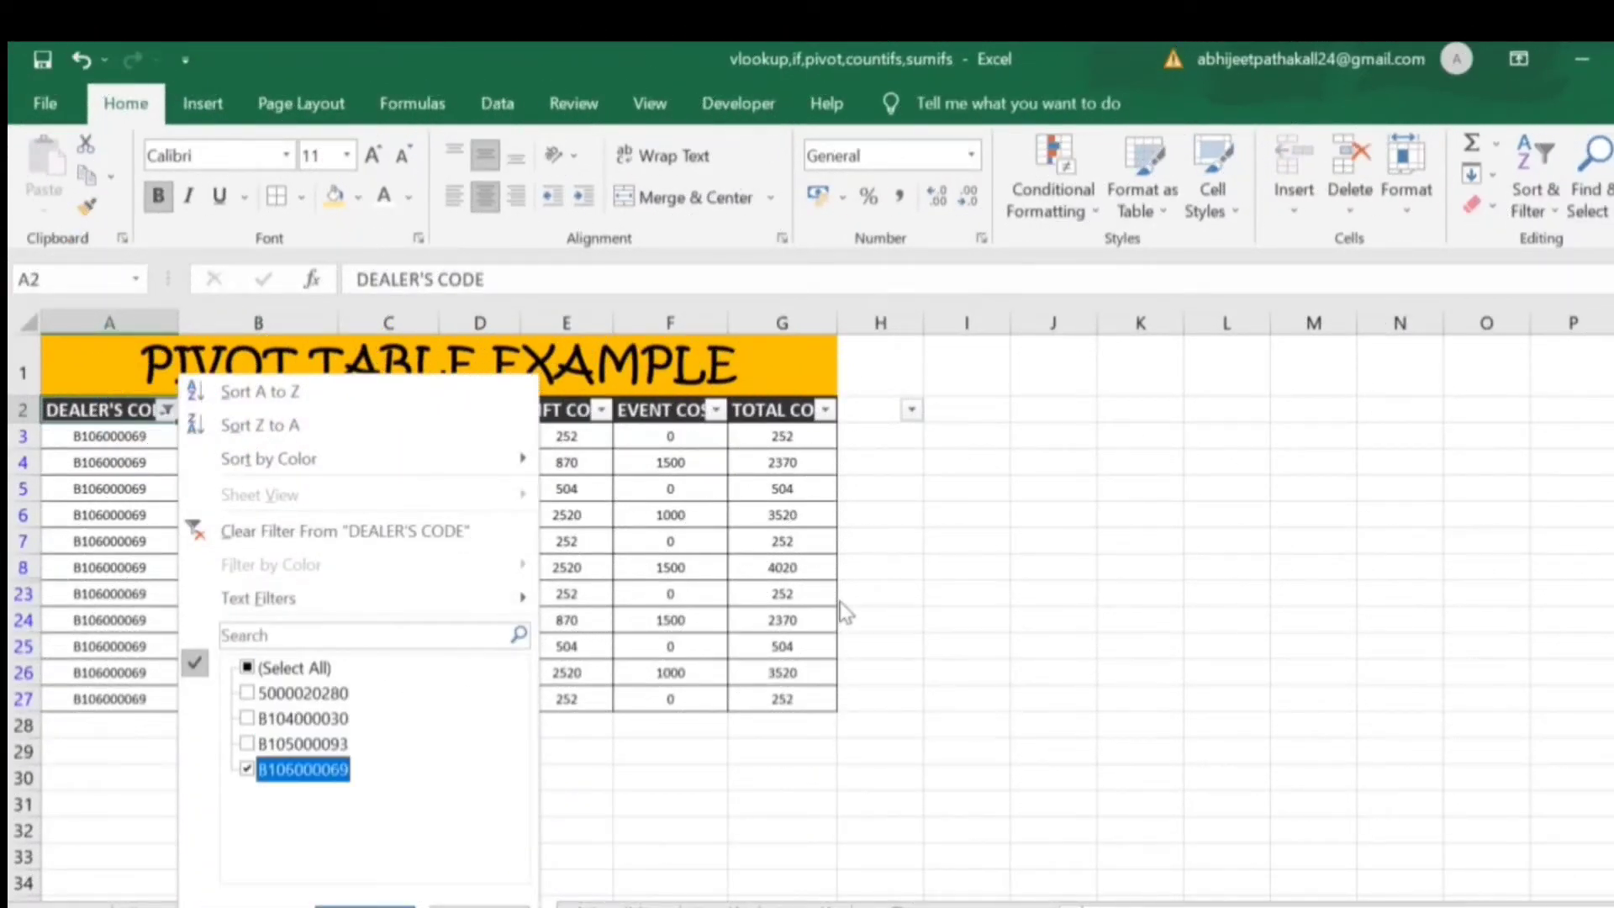
key(Return)
- Filter the GIFT DISTRIBUTED column to show only Park Avenue Grooming Kit
key(Down)
key(Right)
key(Up)
key(alt+Down)
key(Down)
key(Down)
key(Down)
key(Down)
key(Down)
key(Down)
key(Down)
key(Down)
key(Down)
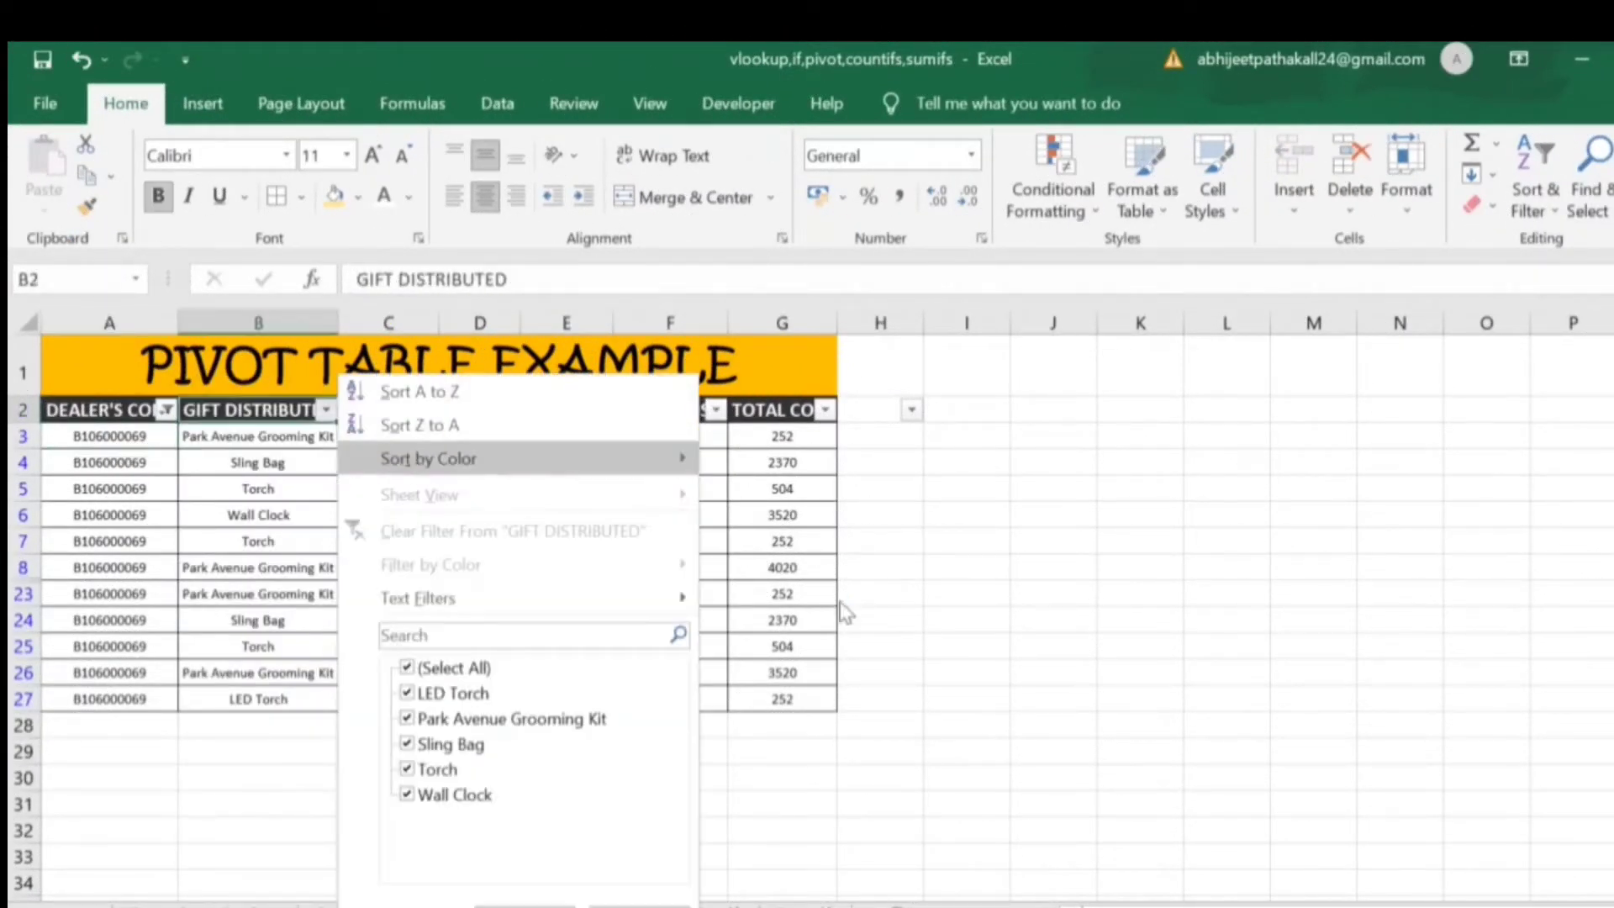
key(space)
key(Down)
key(Down)
key(space)
key(Return)
- Select the filtered TOTAL COST values from G3 to G26 to check their combined amount
key(Down)
key(Right)
key(Right)
key(Right)
key(Right)
key(Right)
key(shift+Down)
key(shift+Down)
key(shift+Down)
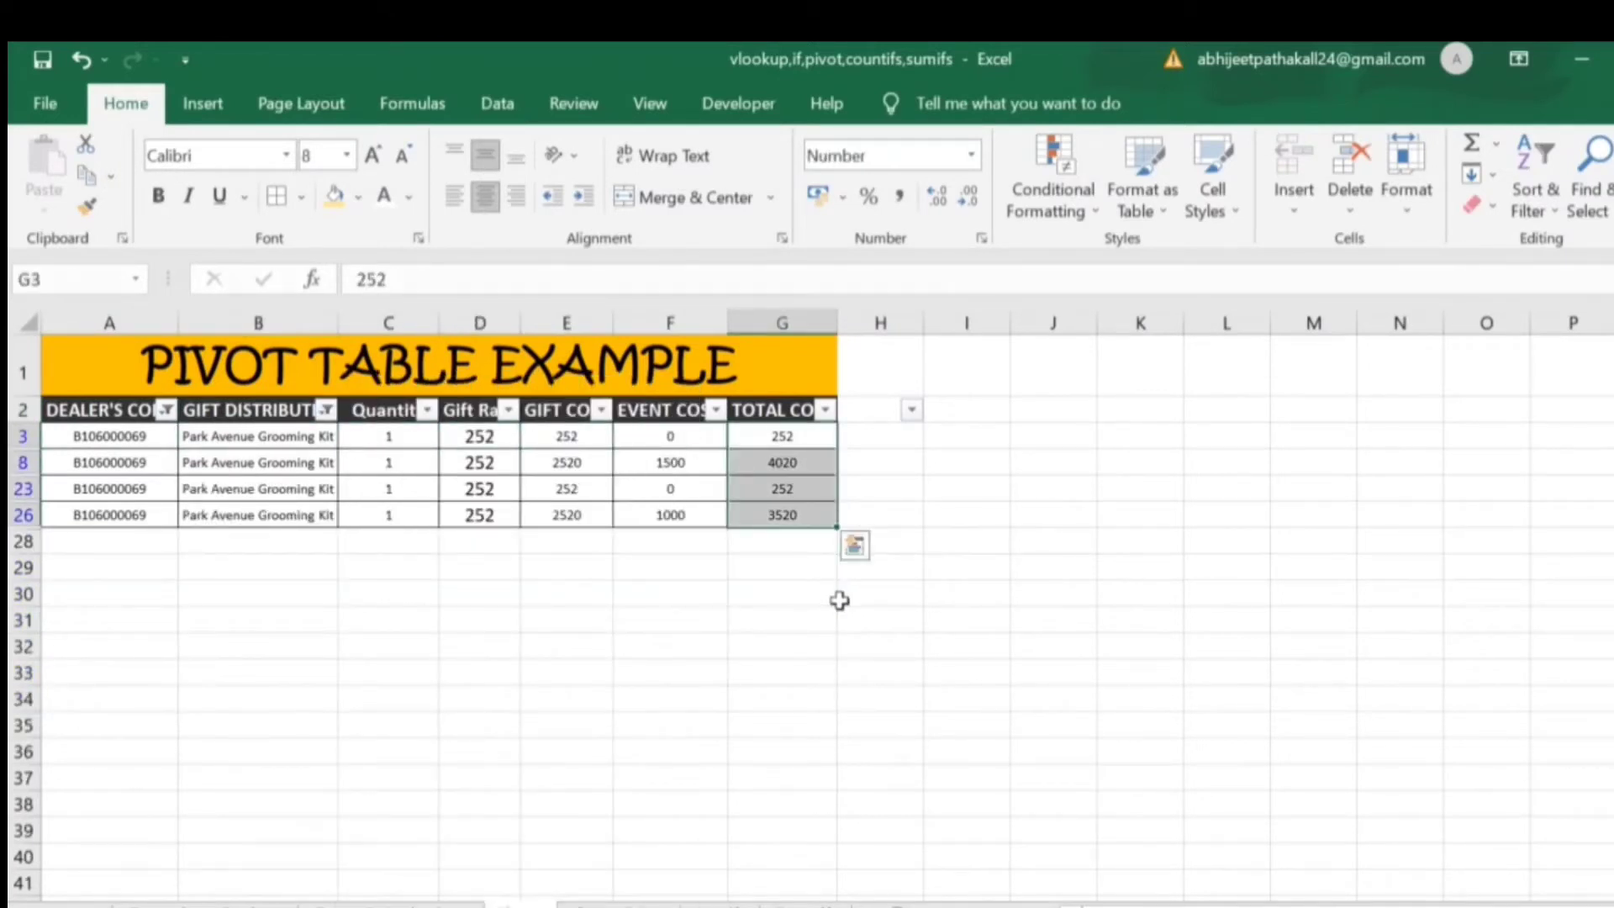
- Remove the filters from the header row in row 2 so that all the dealer records are listed
key(Up)
key(Left)
key(Left)
key(Left)
key(Left)
key(Left)
key(Left)
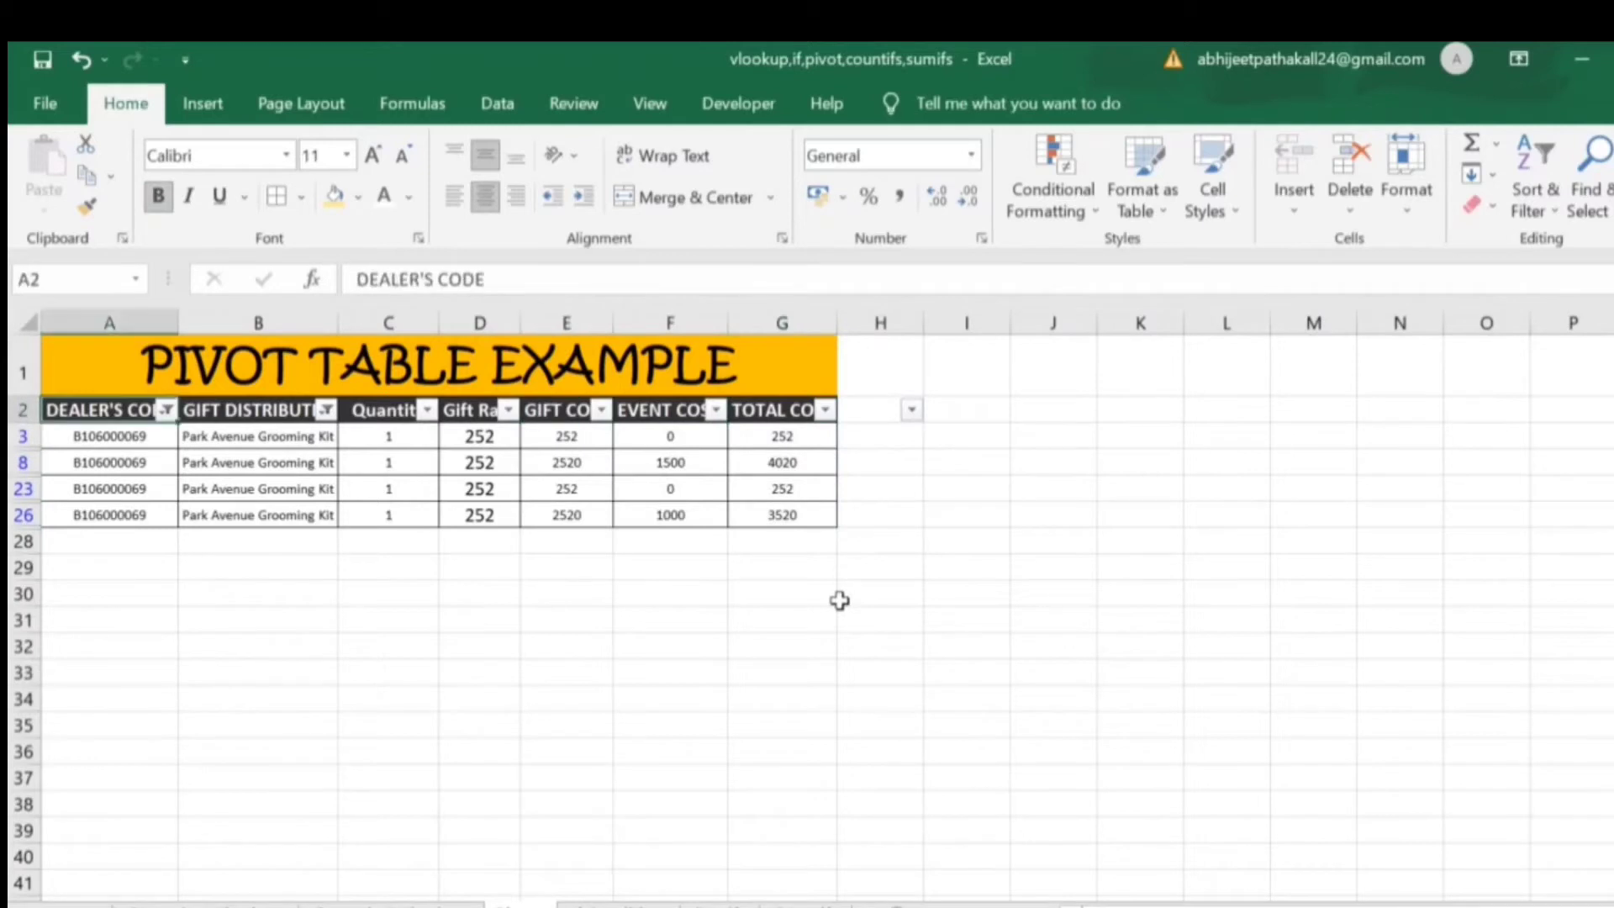
key(shift+space)
key(alt+d)
key(f)
key(f)
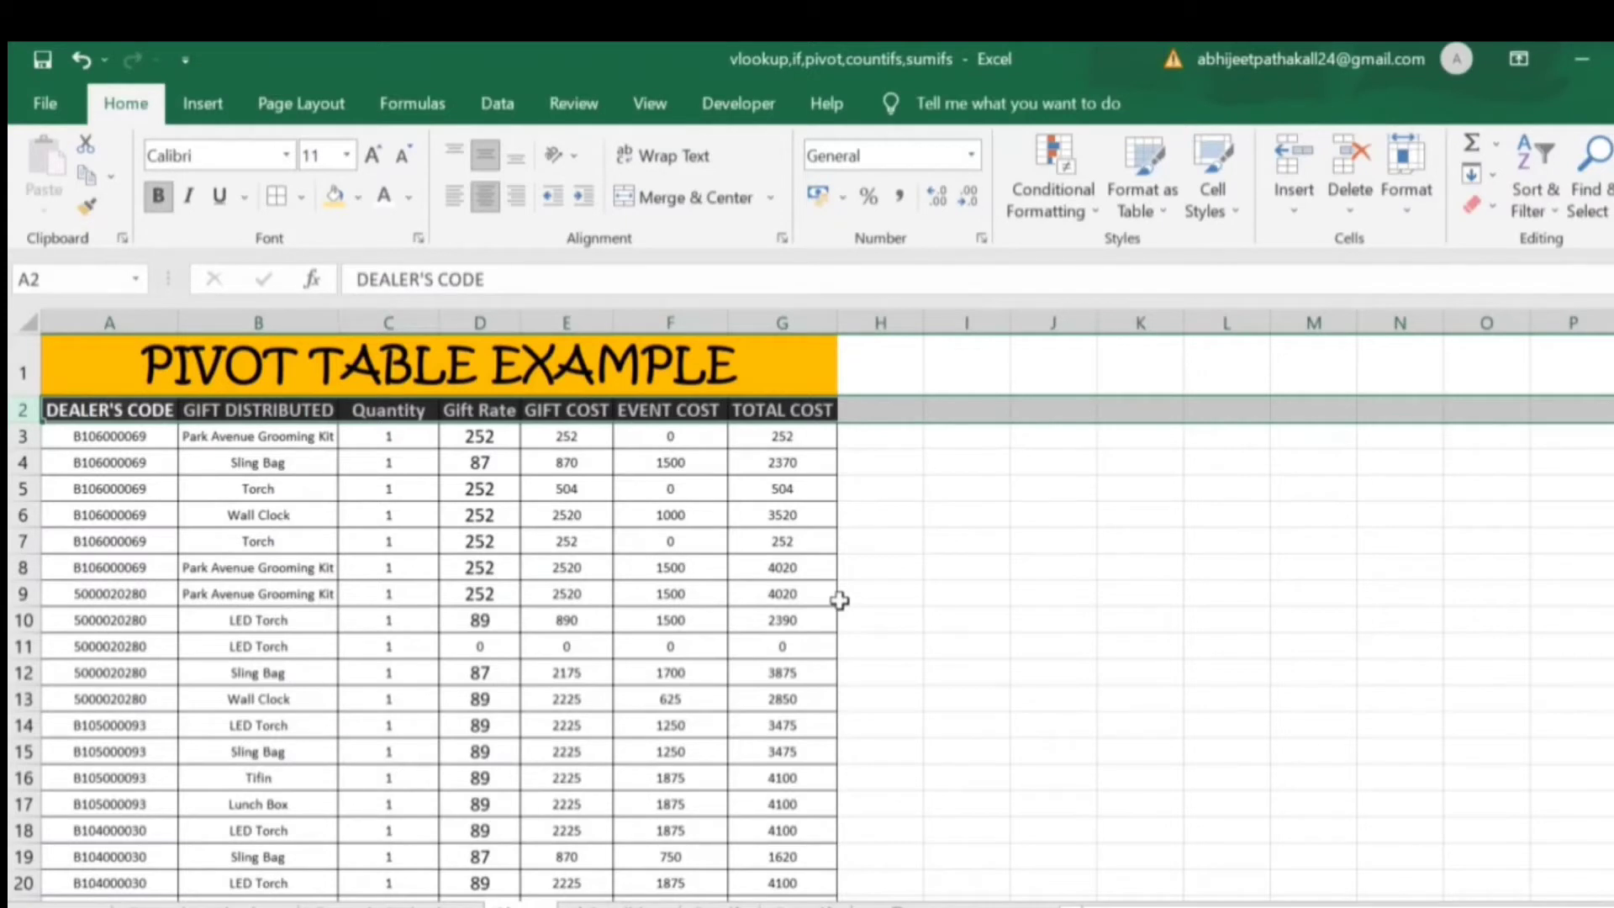
key(Left)
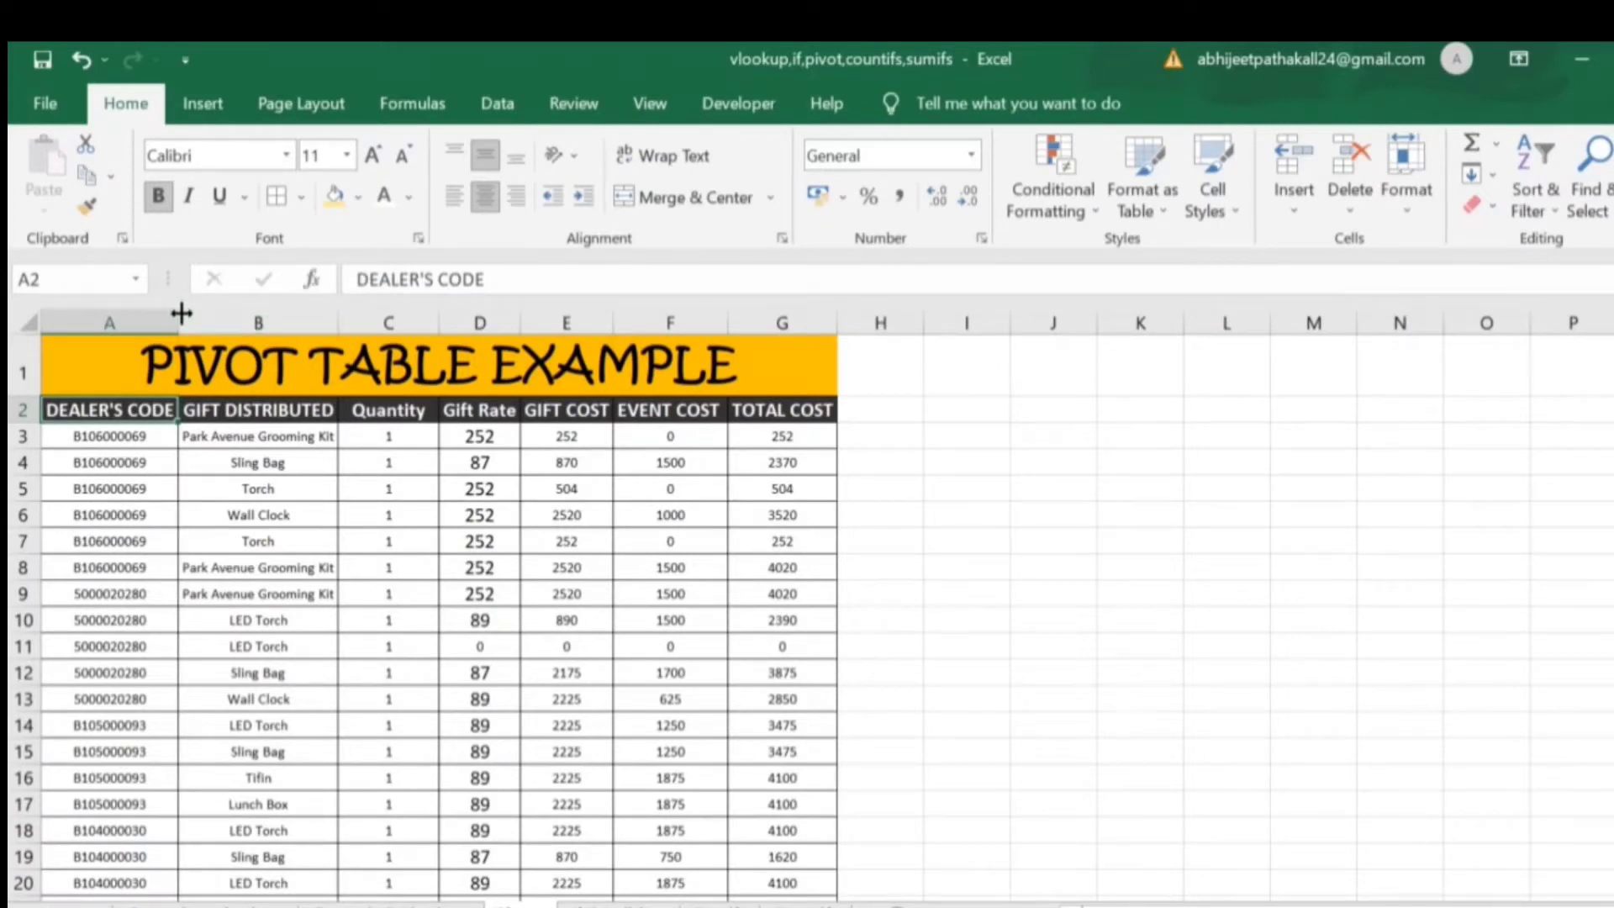
- Insert a PivotTable from the range A2:G27, placed on the existing worksheet at cell I4
click(206, 106)
click(80, 159)
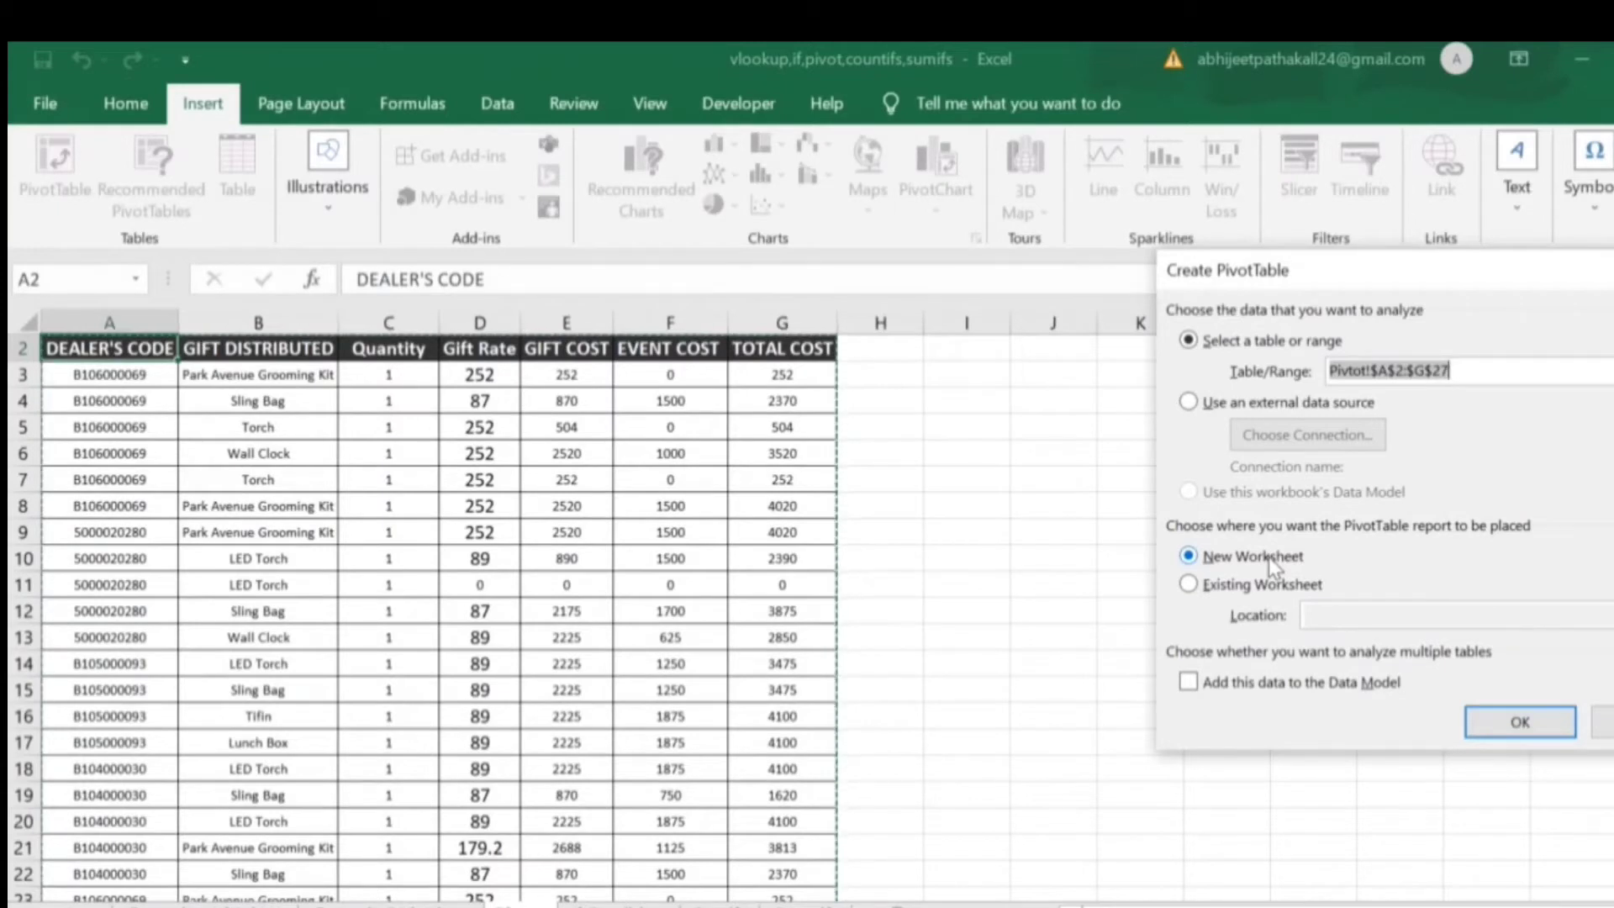
click(1273, 587)
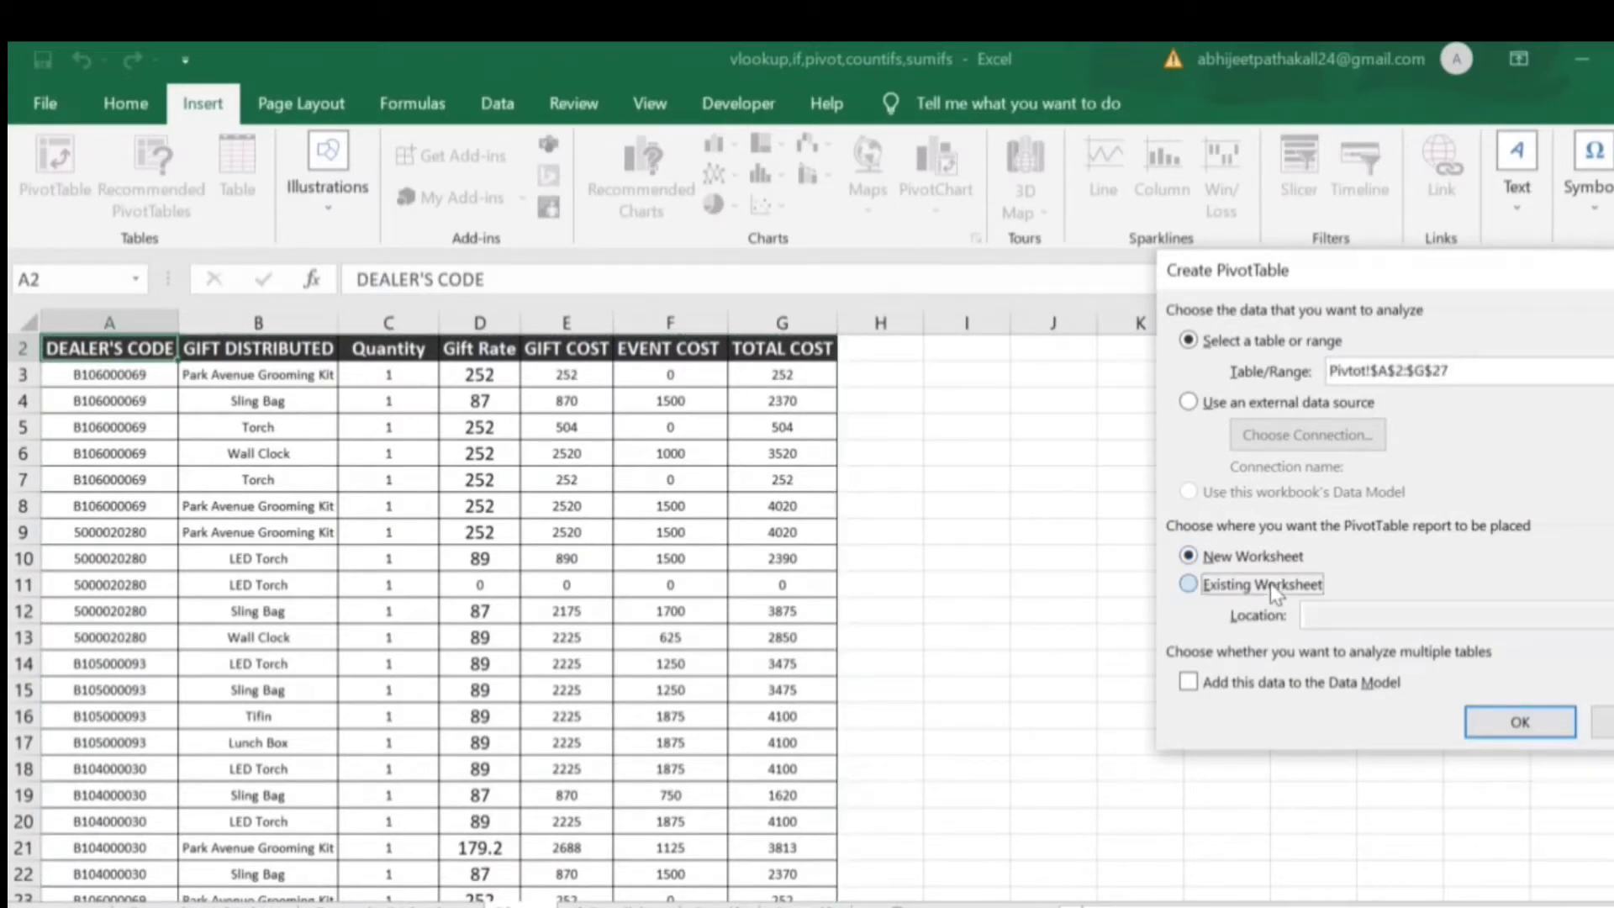
click(1343, 622)
click(987, 401)
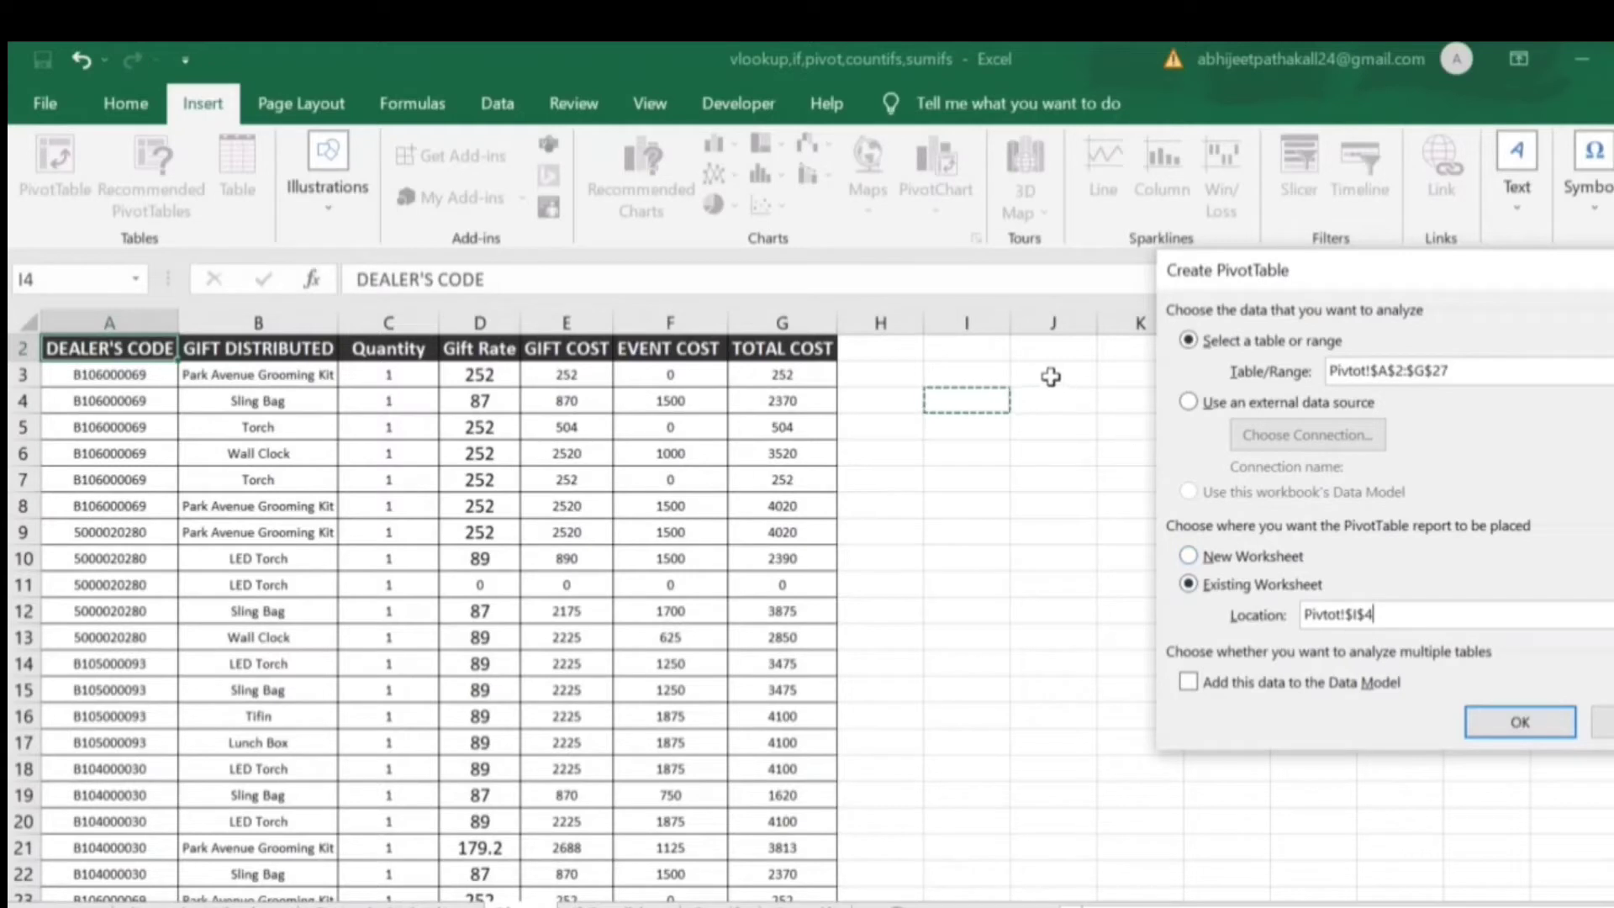
click(1522, 724)
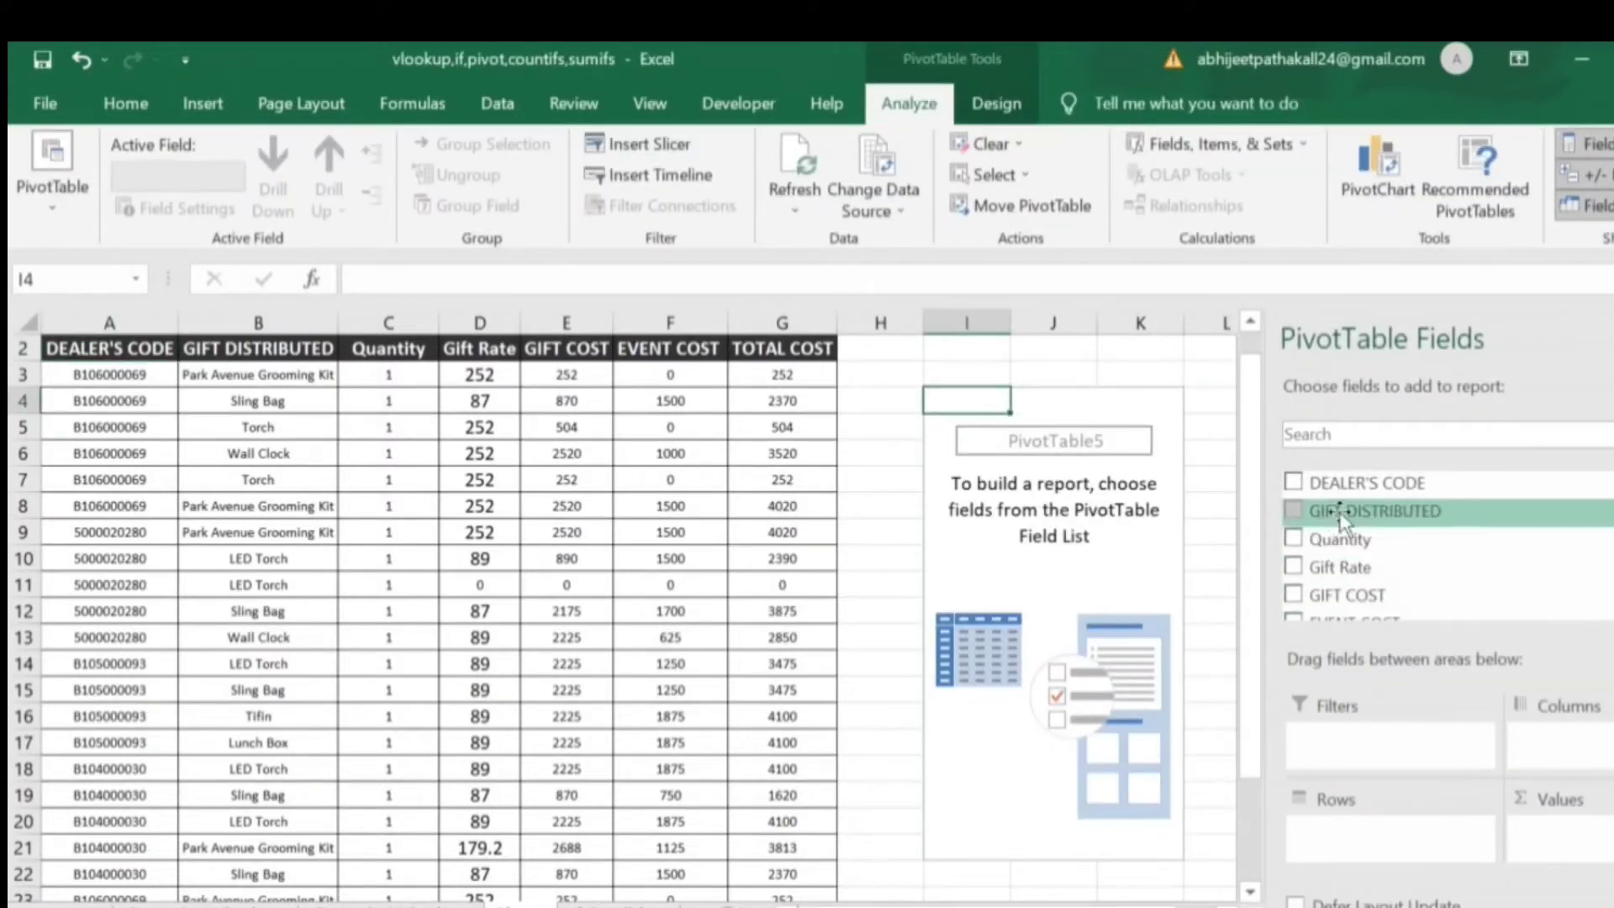
- Add DEALER'S CODE and GIFT DISTRIBUTED to the PivotTable's rows and TOTAL COST to its values
drag(1305, 492, 1349, 828)
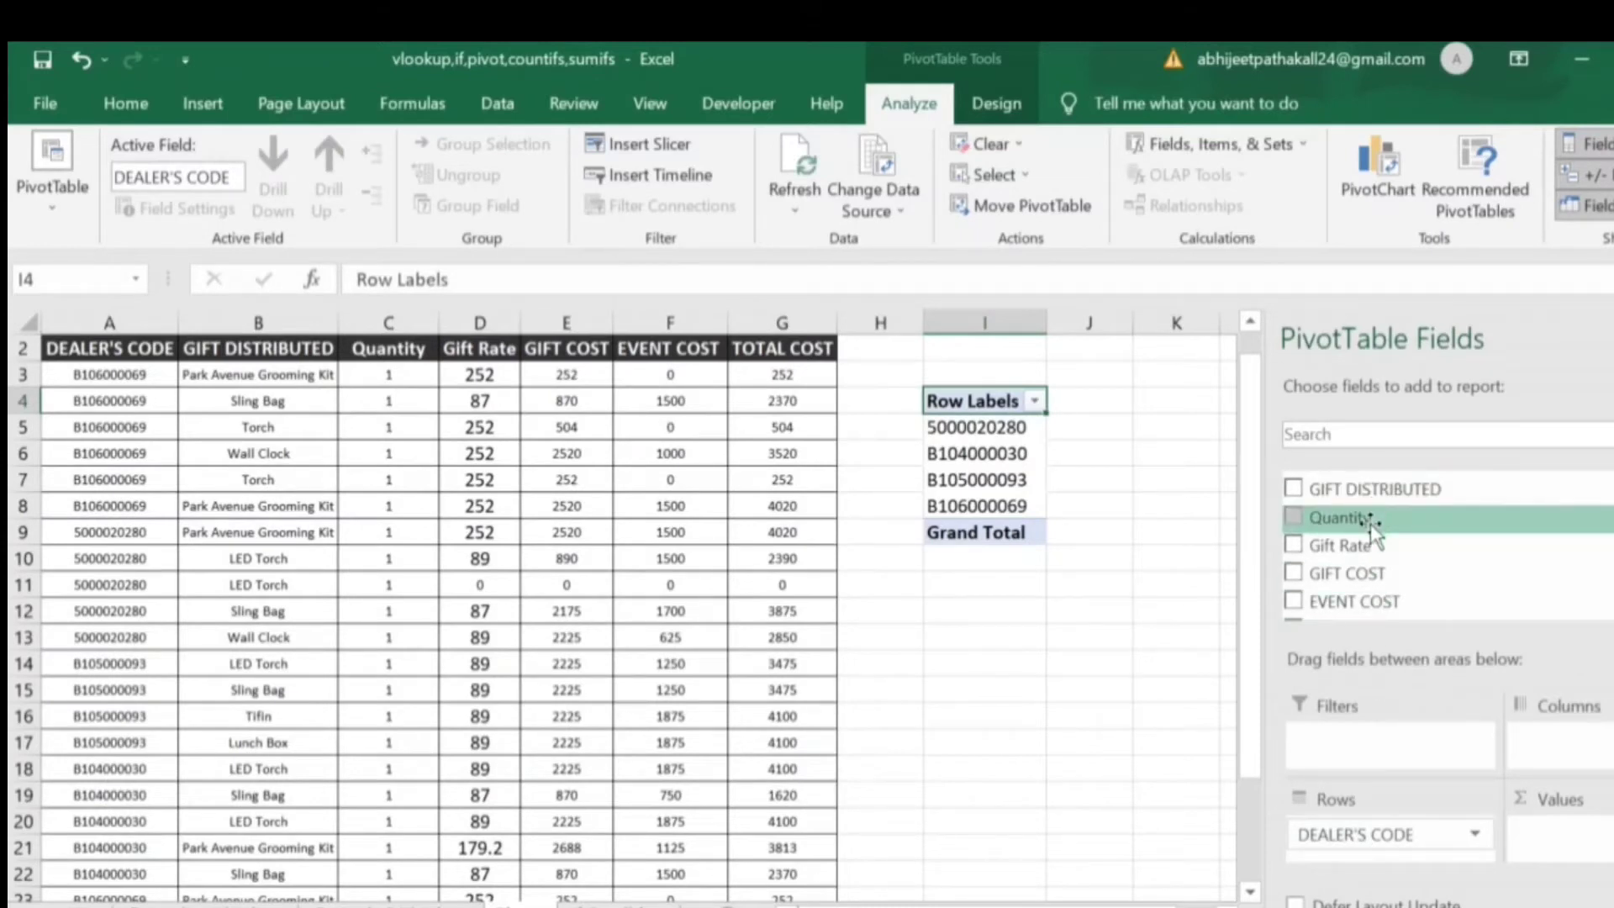
drag(1370, 502, 1402, 861)
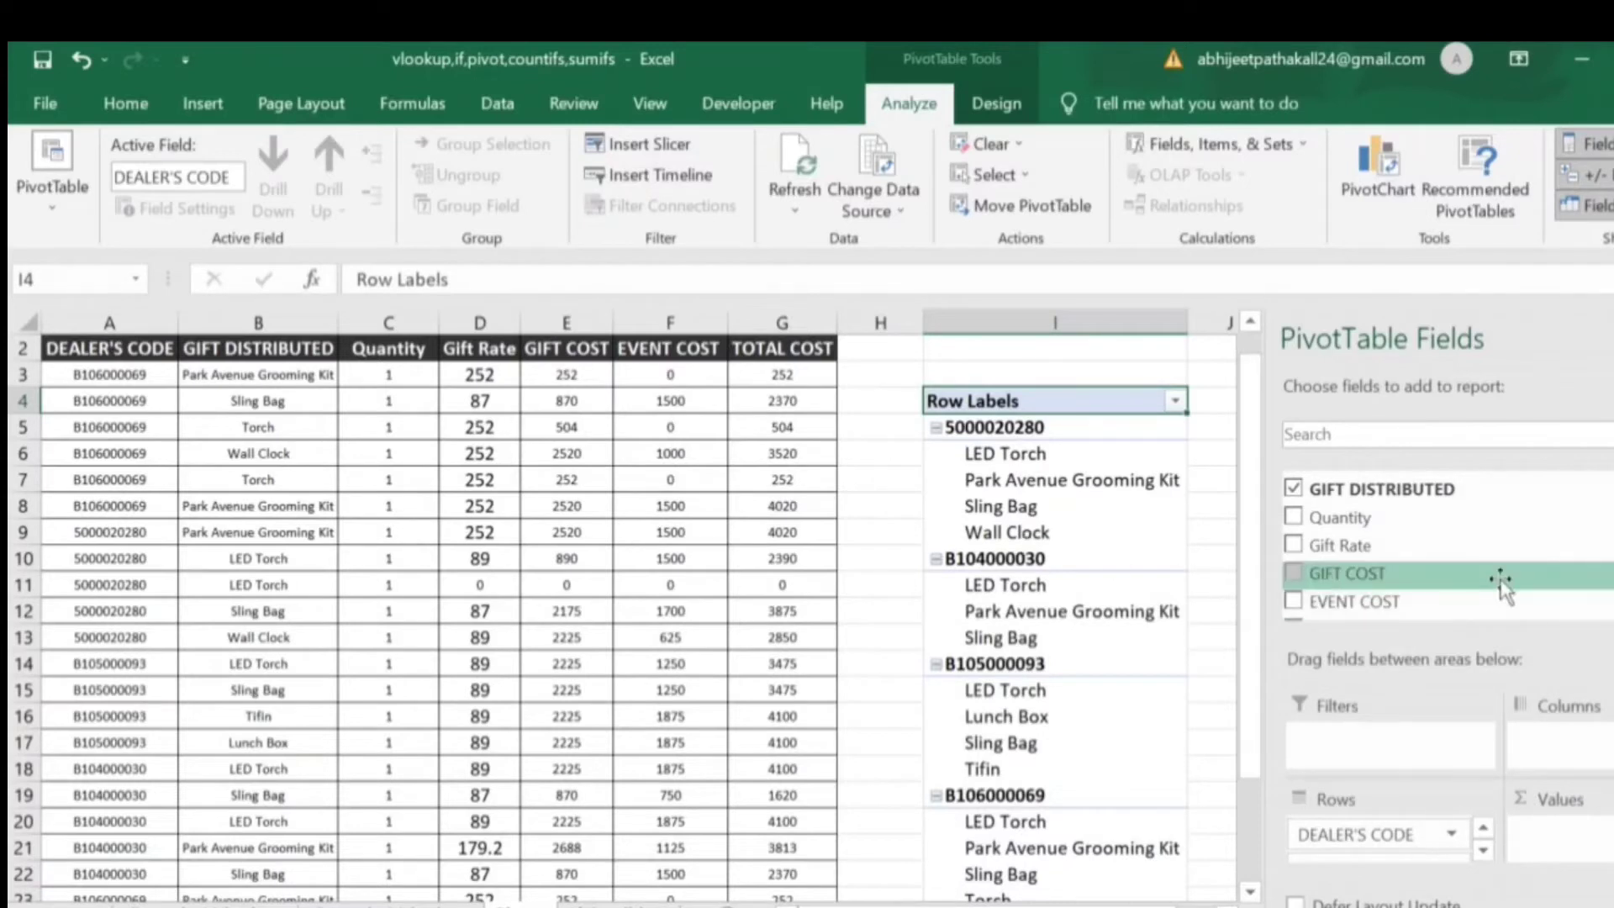
scroll(1378, 538, down, 1)
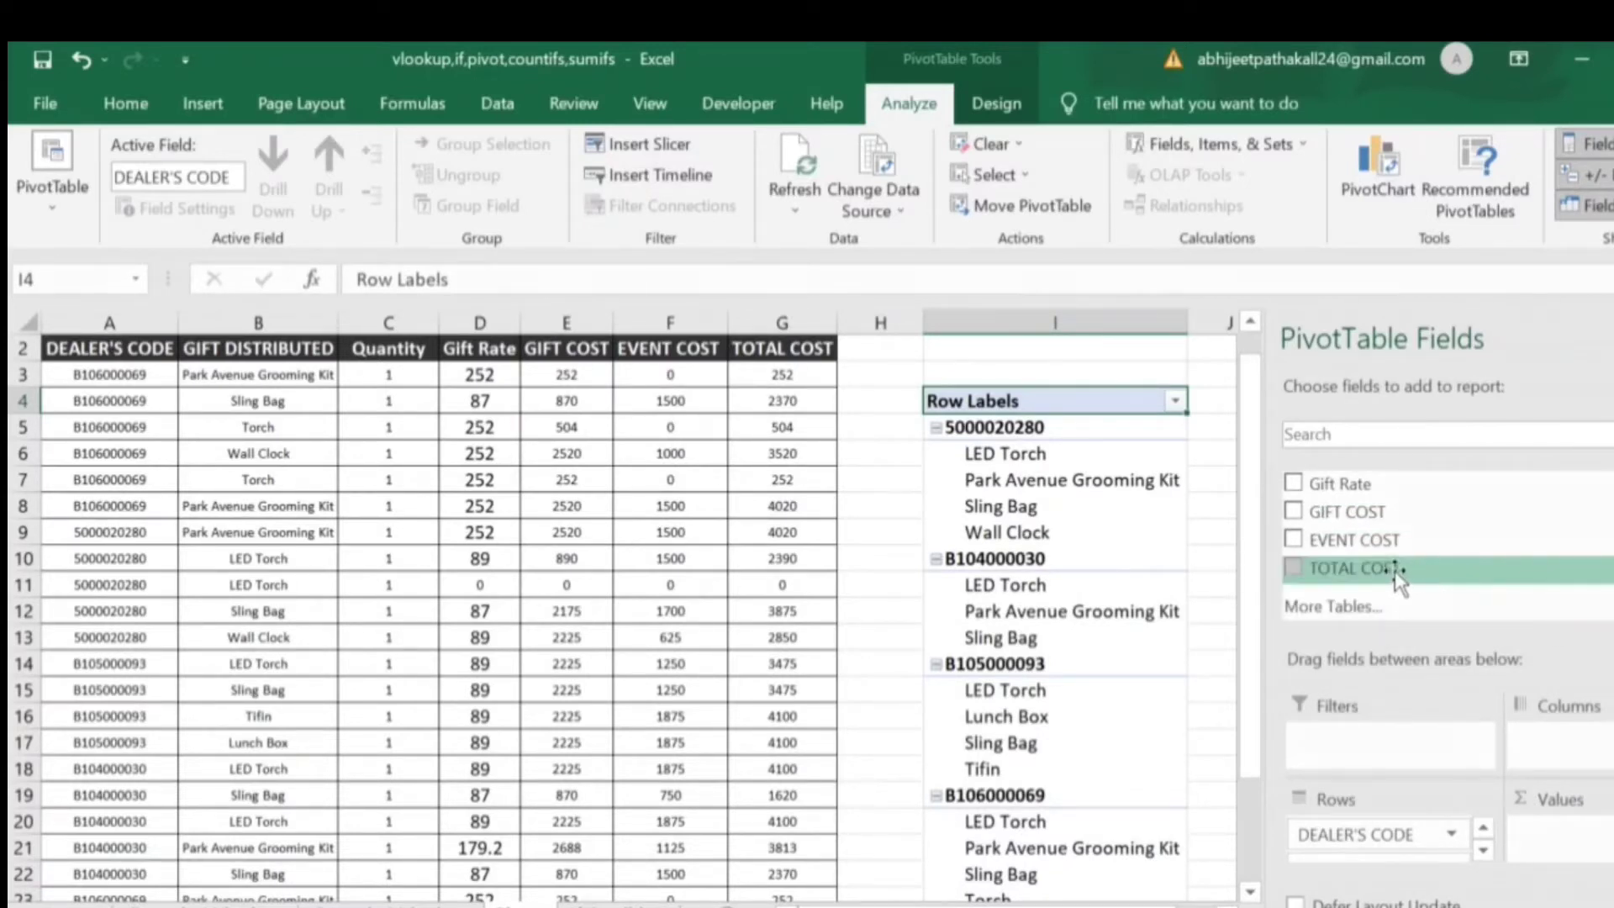
drag(1400, 609, 1597, 853)
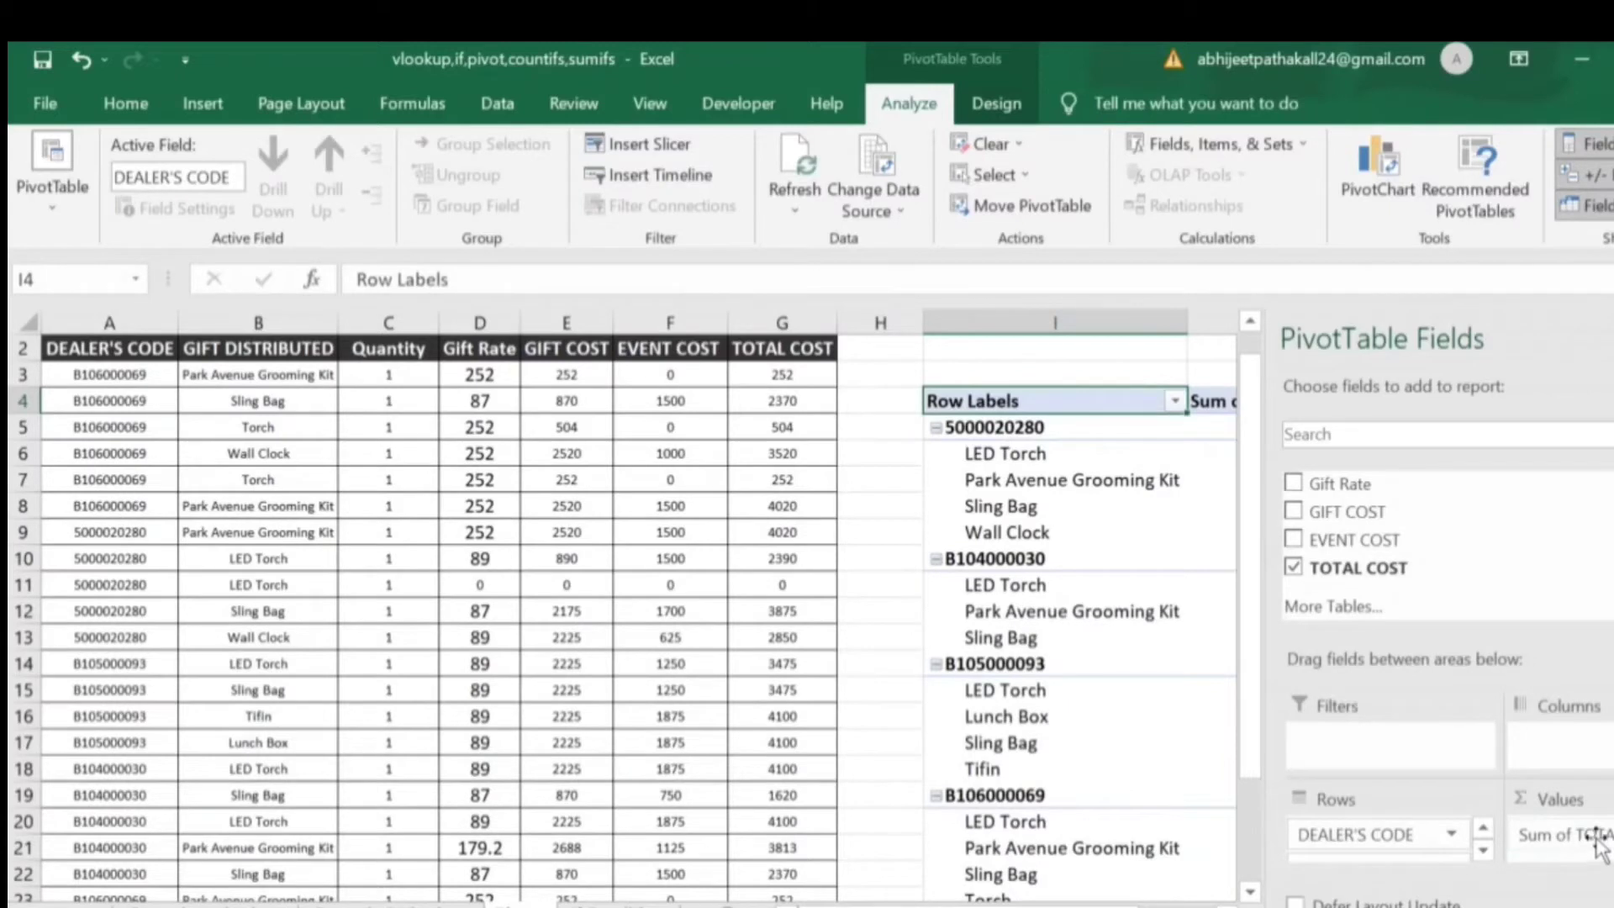
- Set the TOTAL COST value field to summarize by Sum and close the PivotTable field list
click(1595, 835)
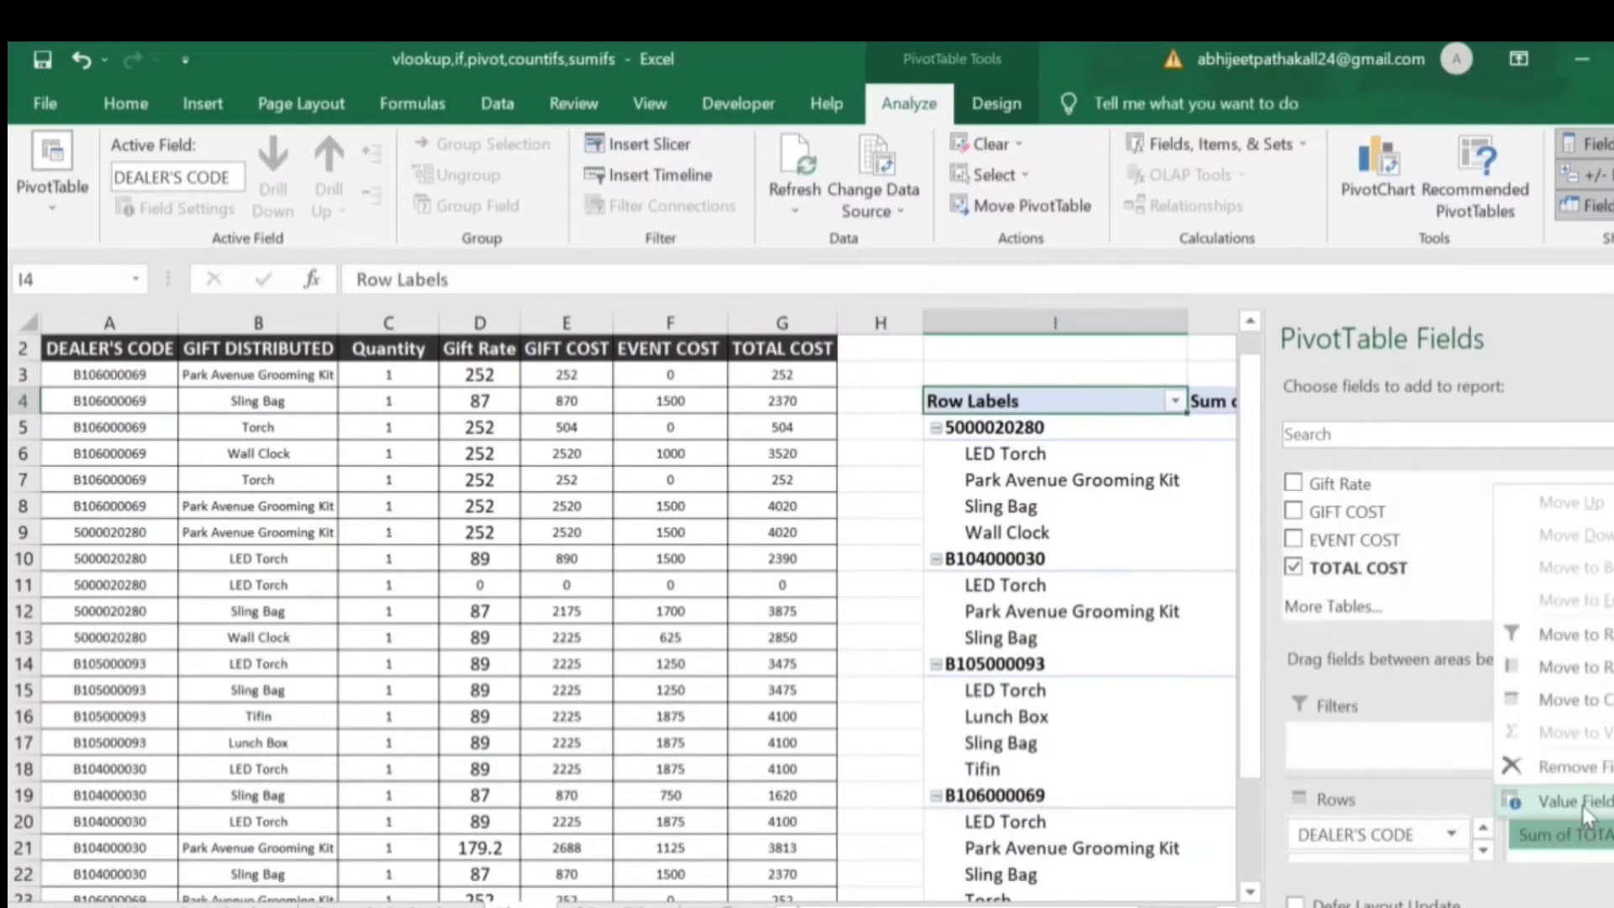
click(1572, 801)
click(1228, 546)
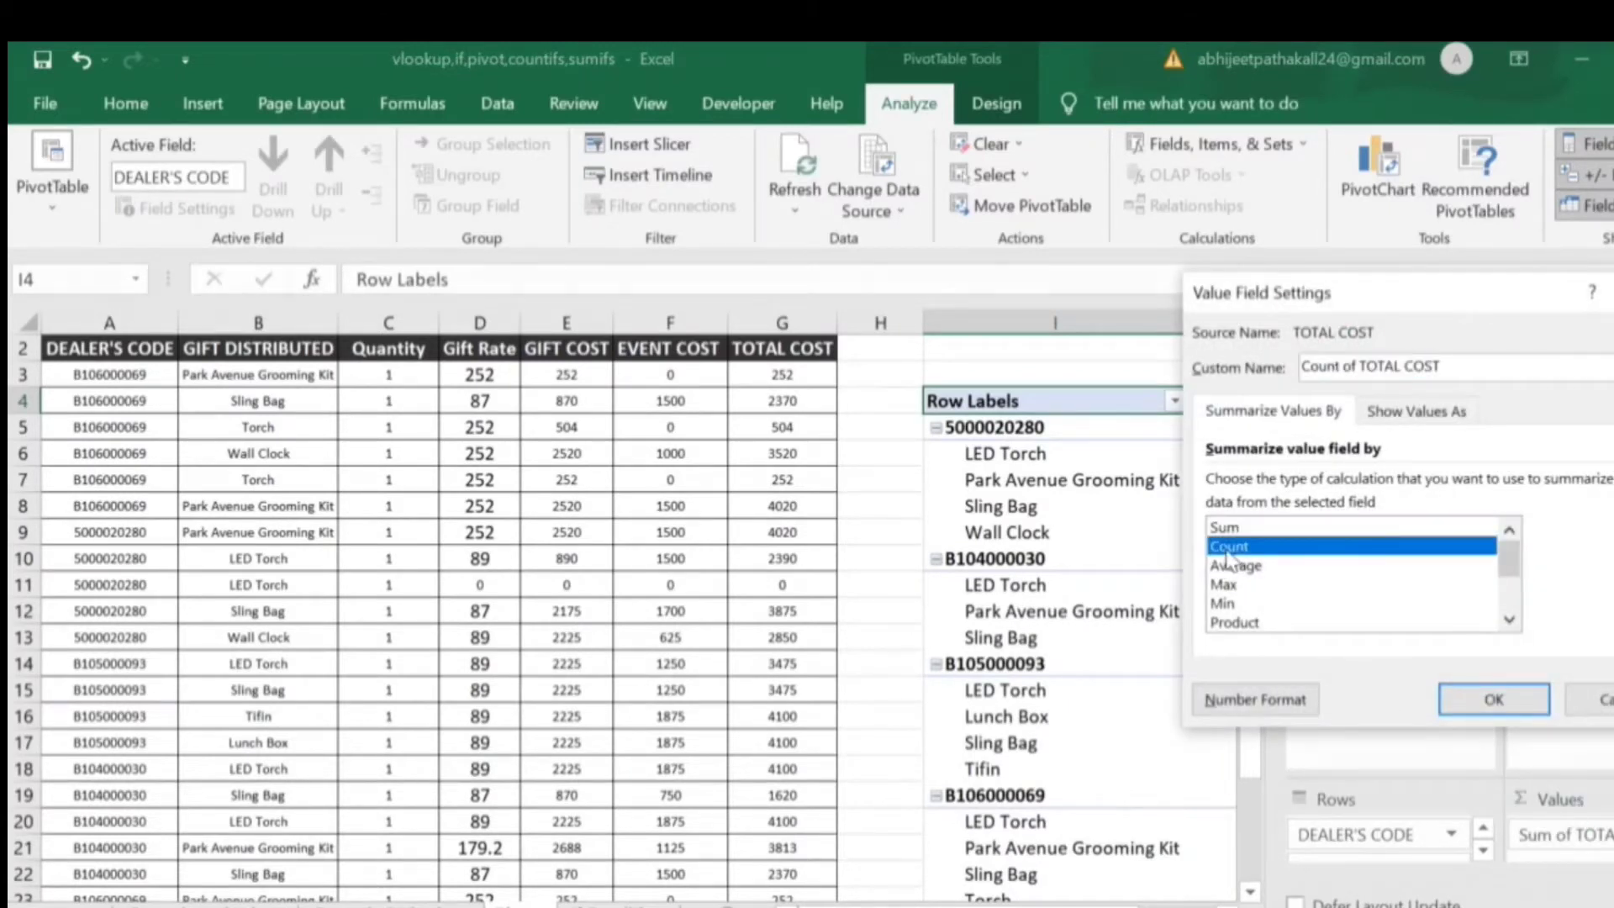
click(1226, 526)
click(1500, 702)
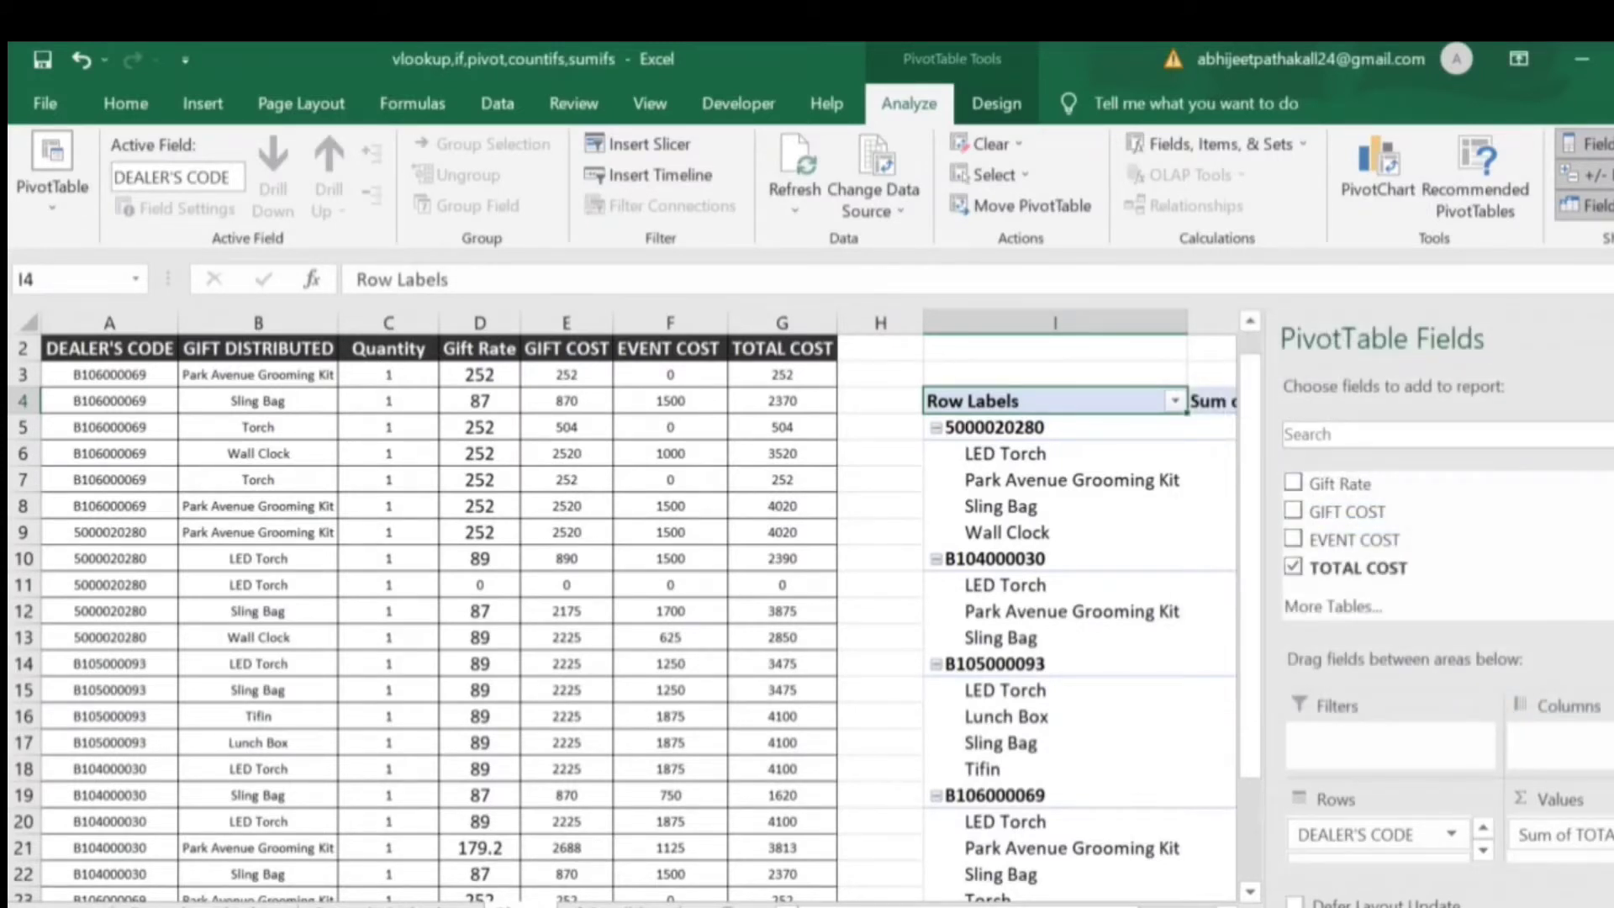
click(1611, 339)
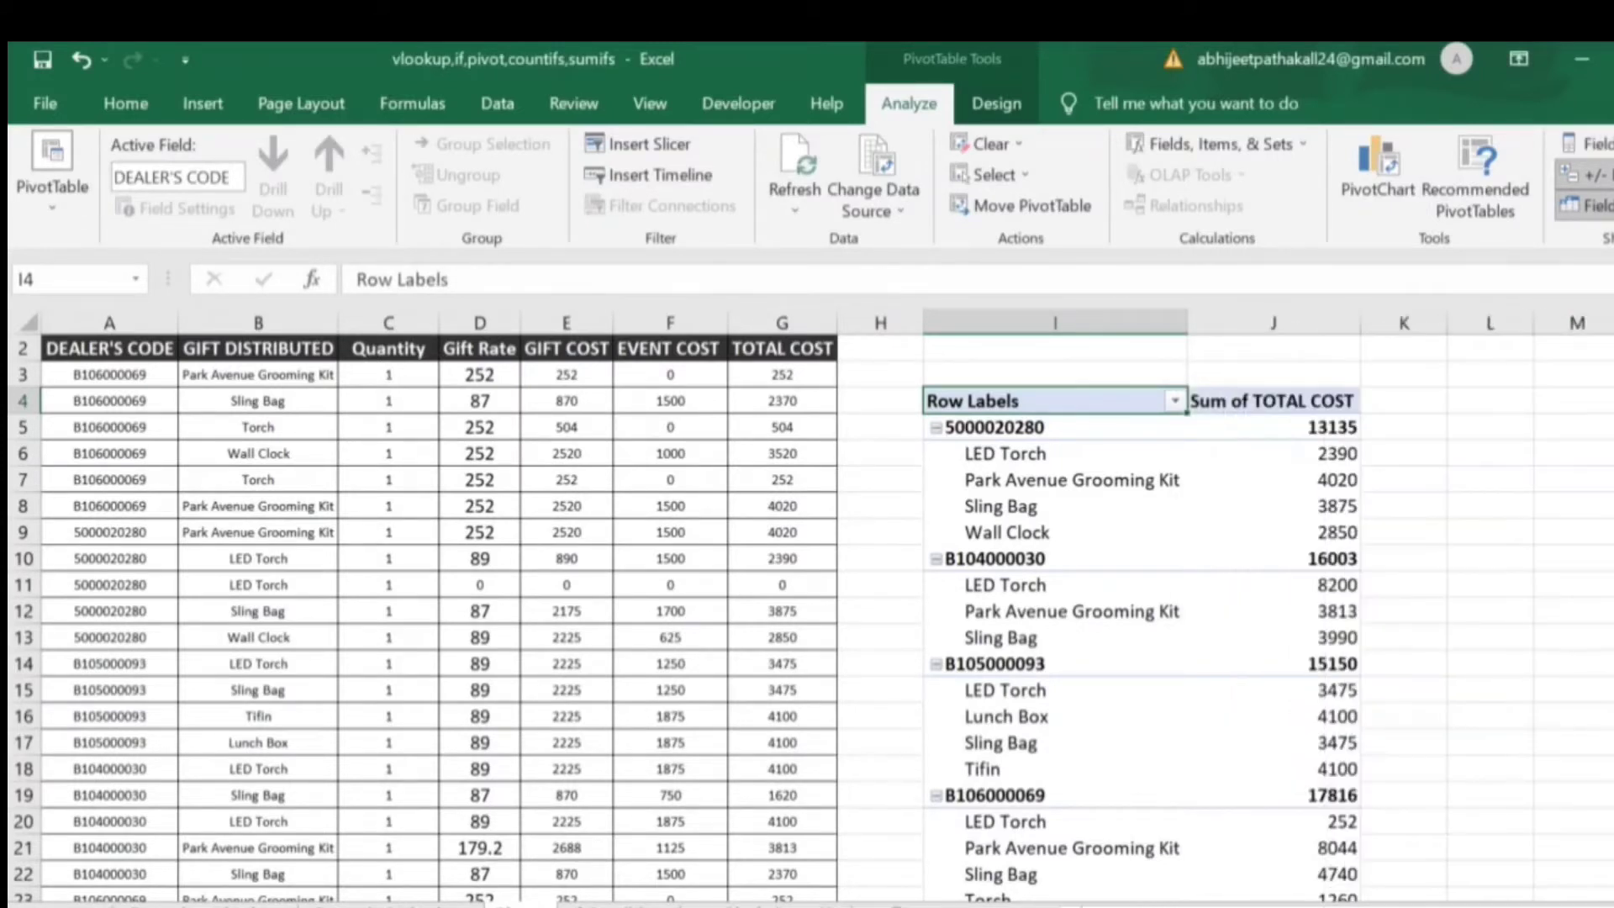
- Enable the classic PivotTable layout and turn off the expand/collapse buttons in the PivotTable's display options
click(1095, 432)
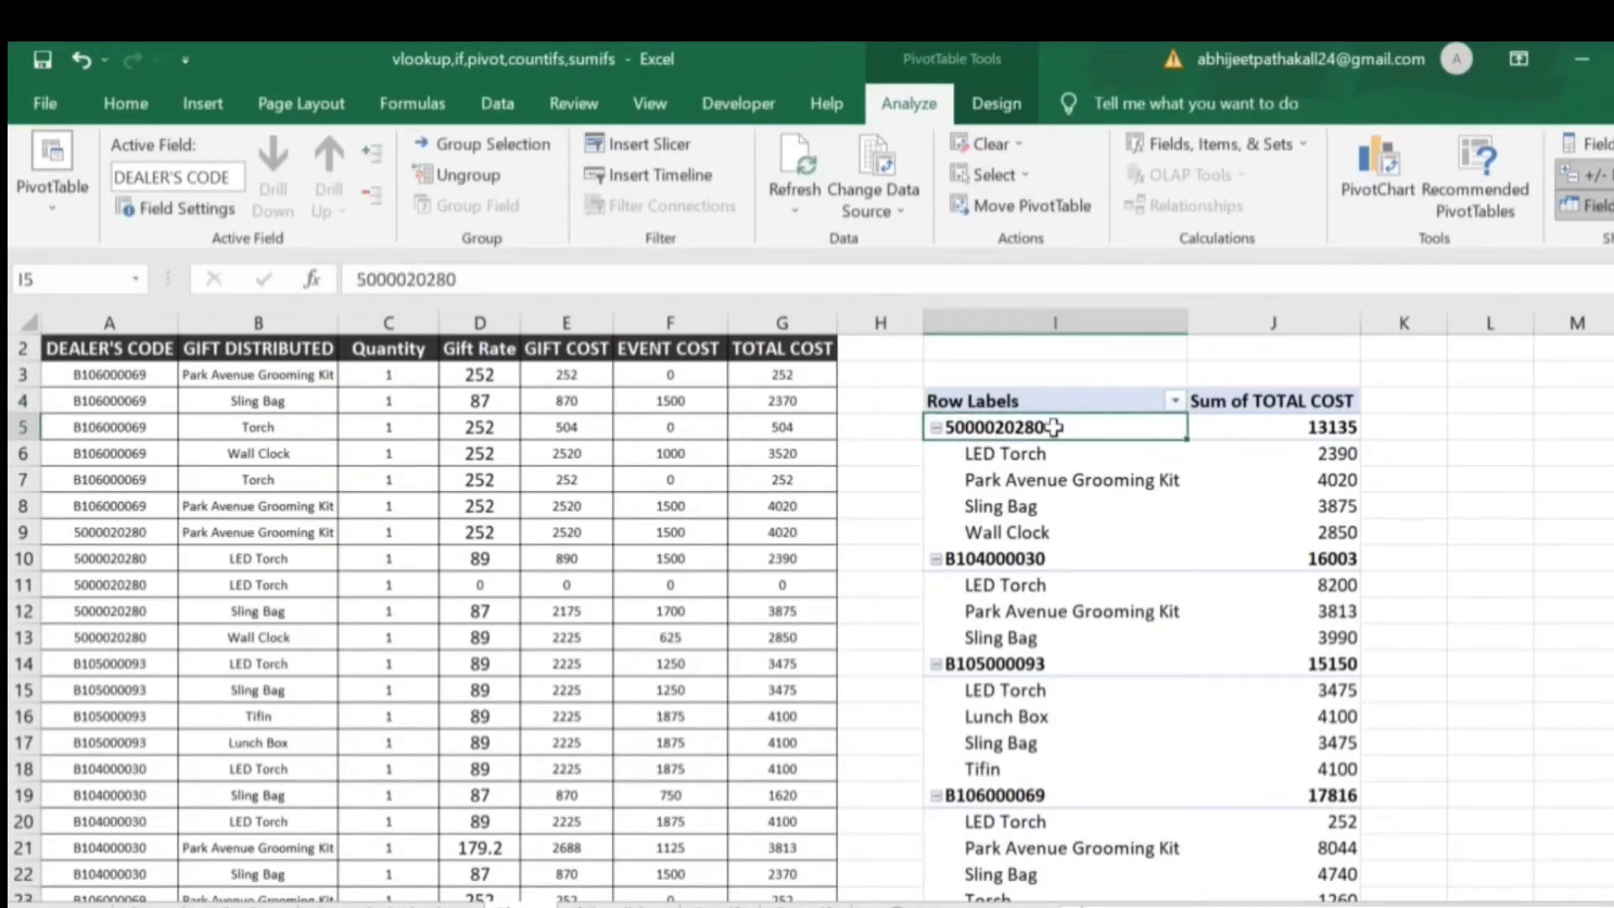
right_click(1054, 428)
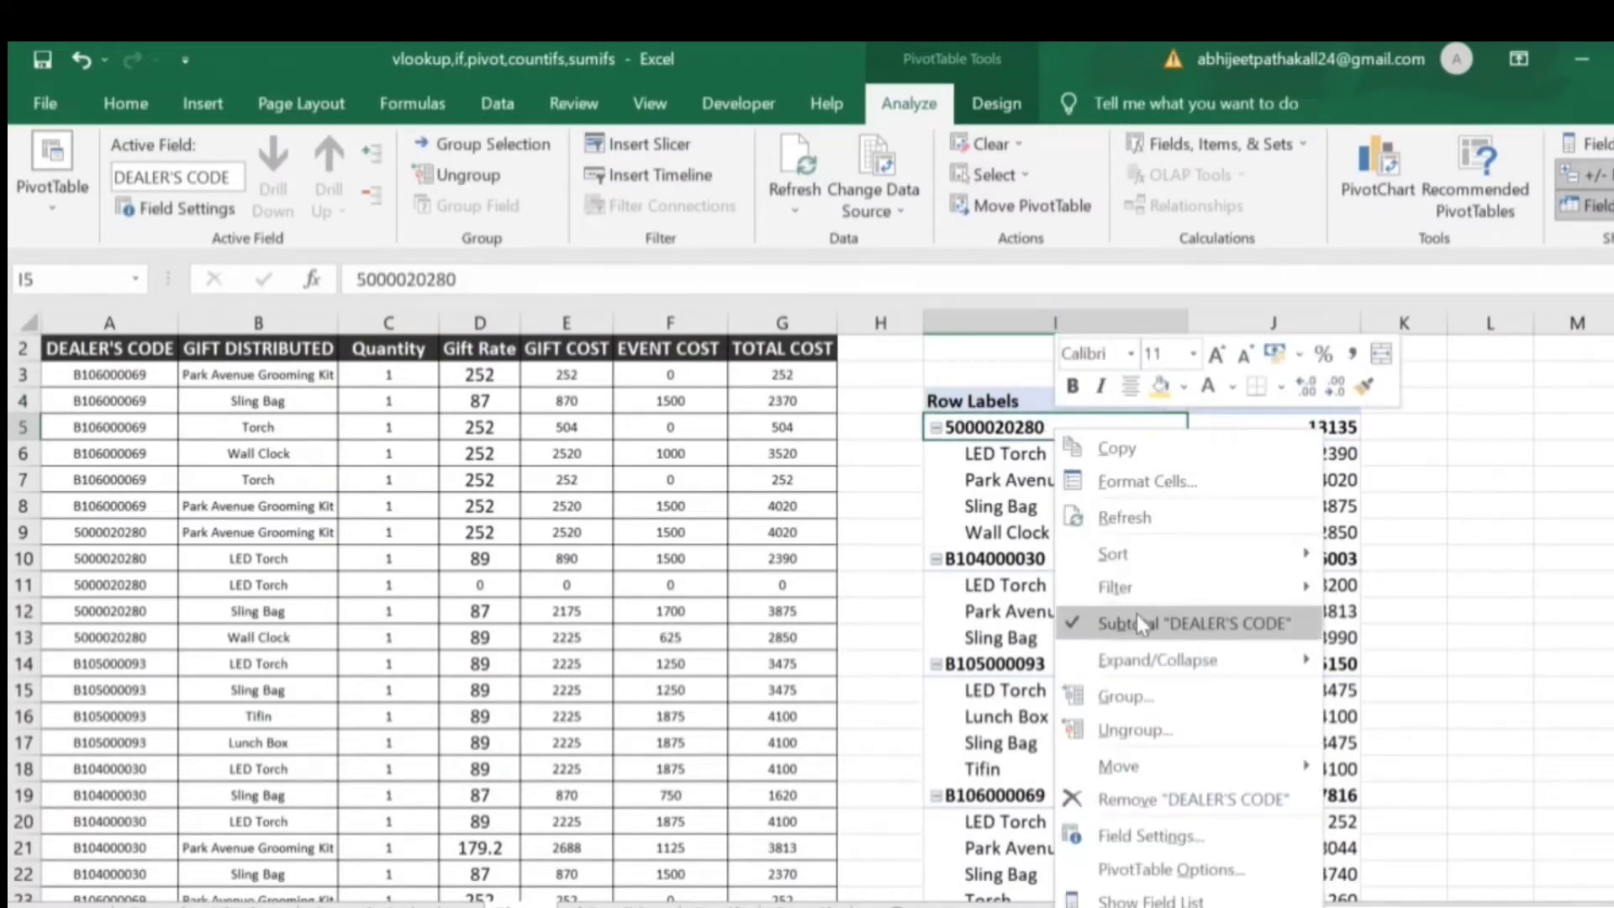
click(1170, 869)
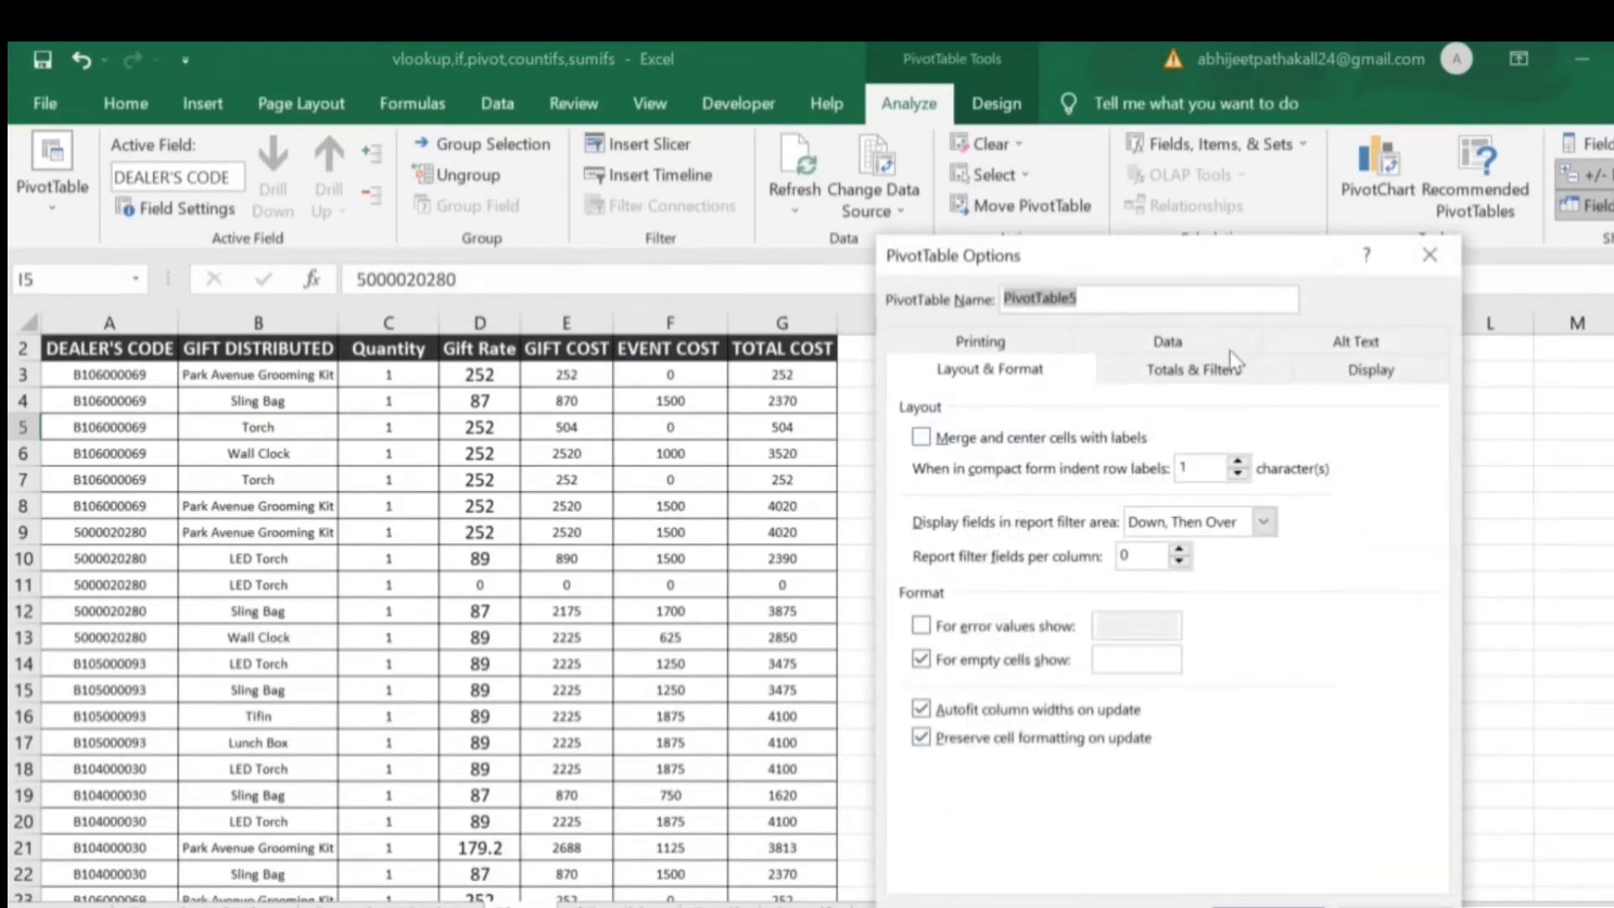
click(1353, 369)
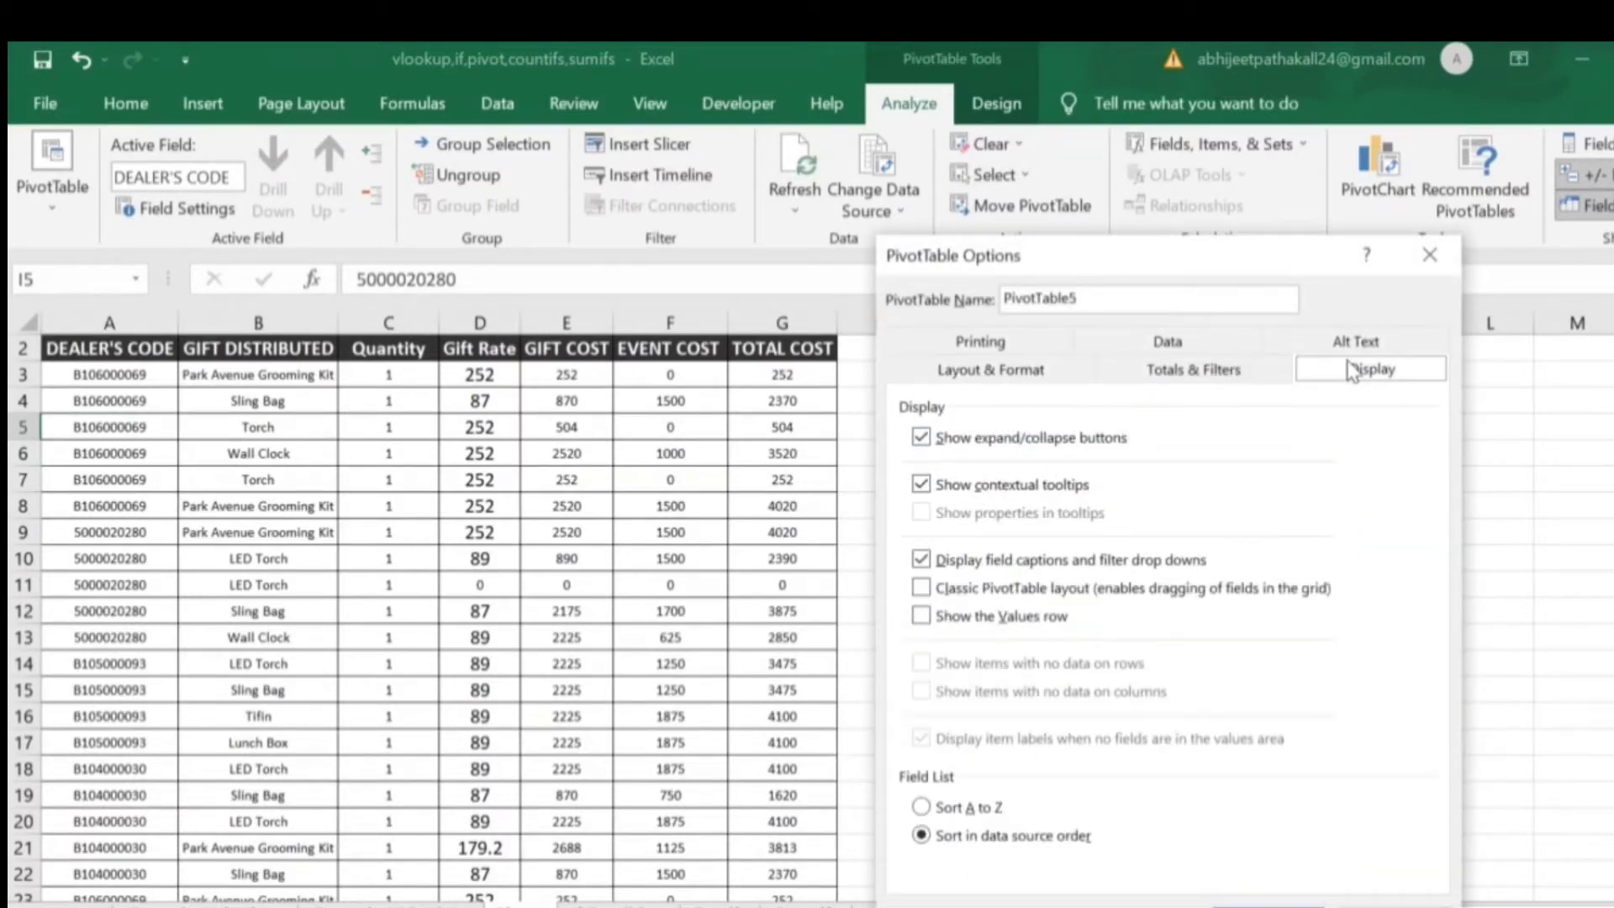
click(976, 593)
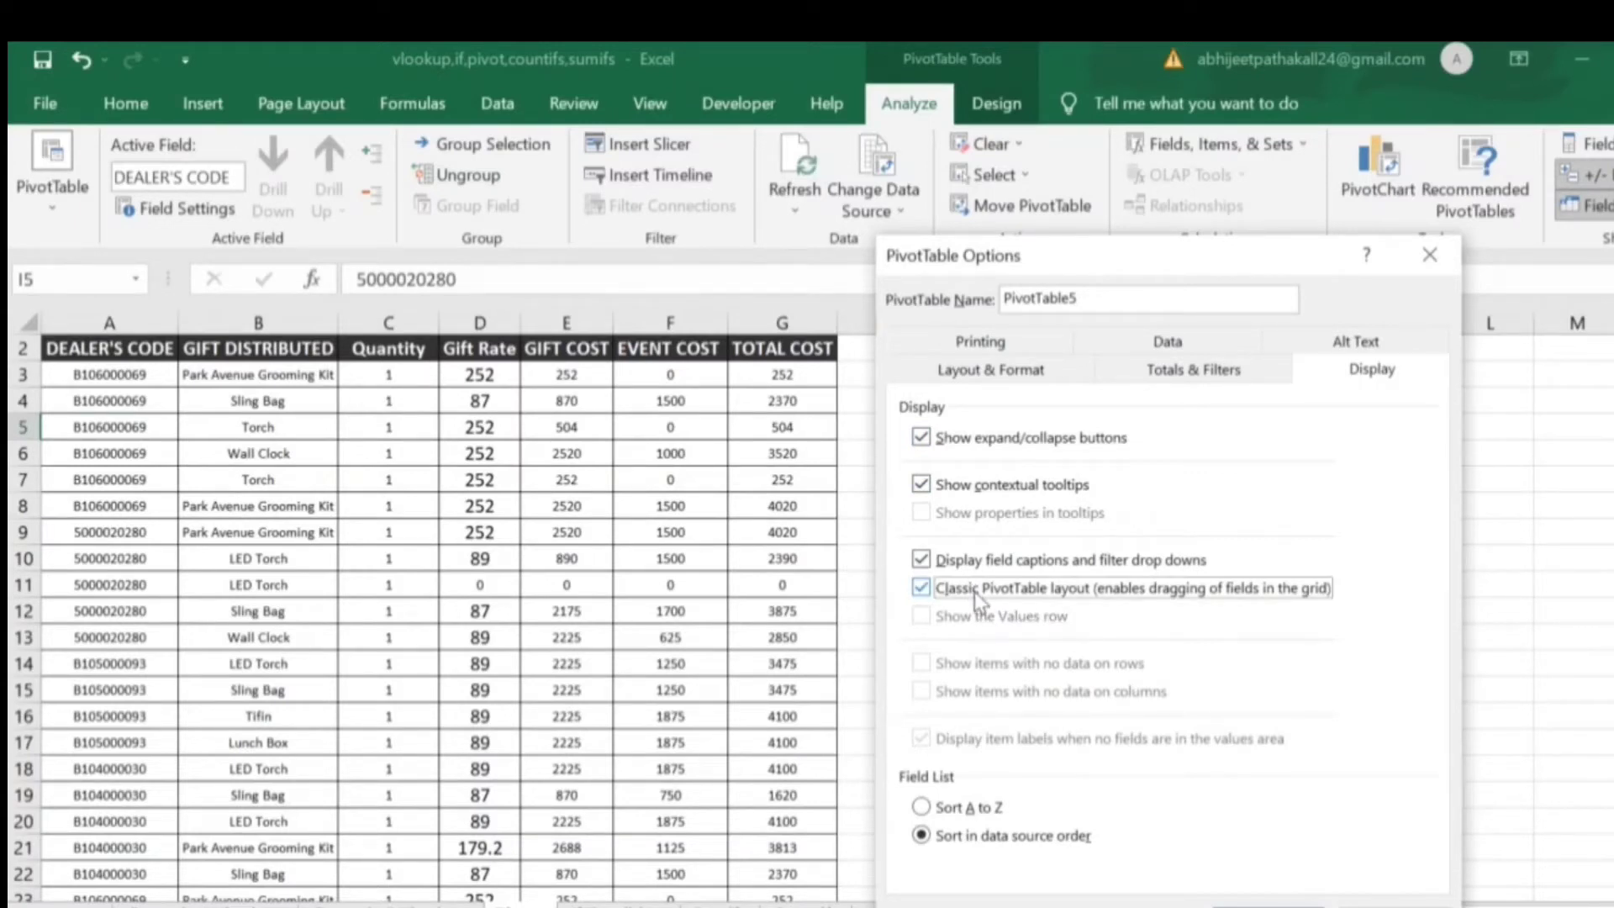
click(931, 446)
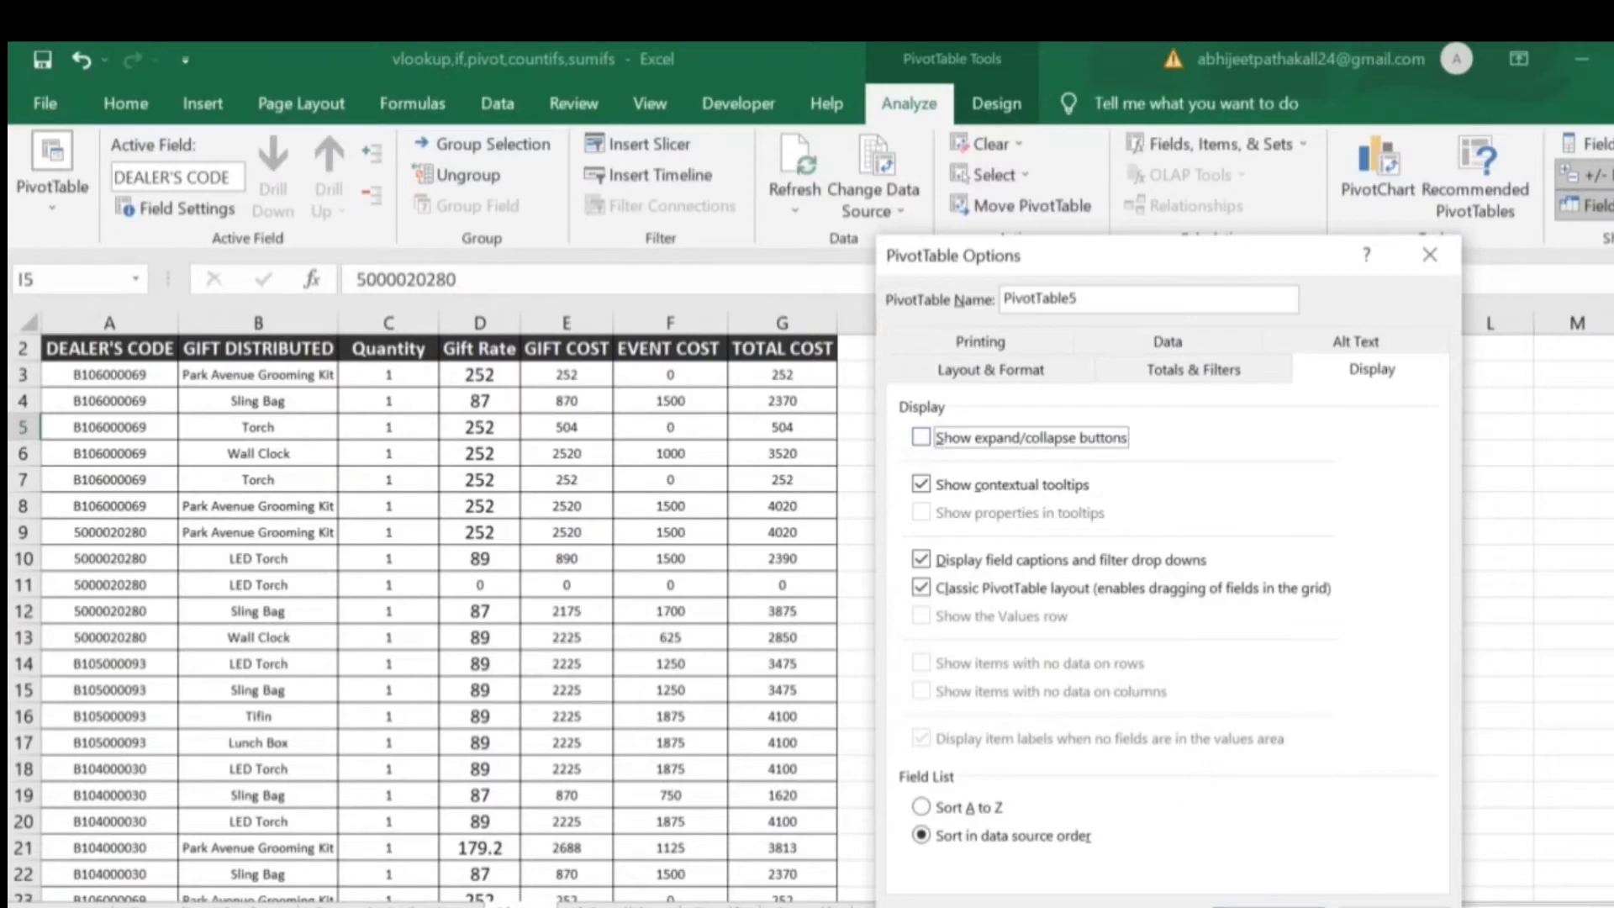
key(Return)
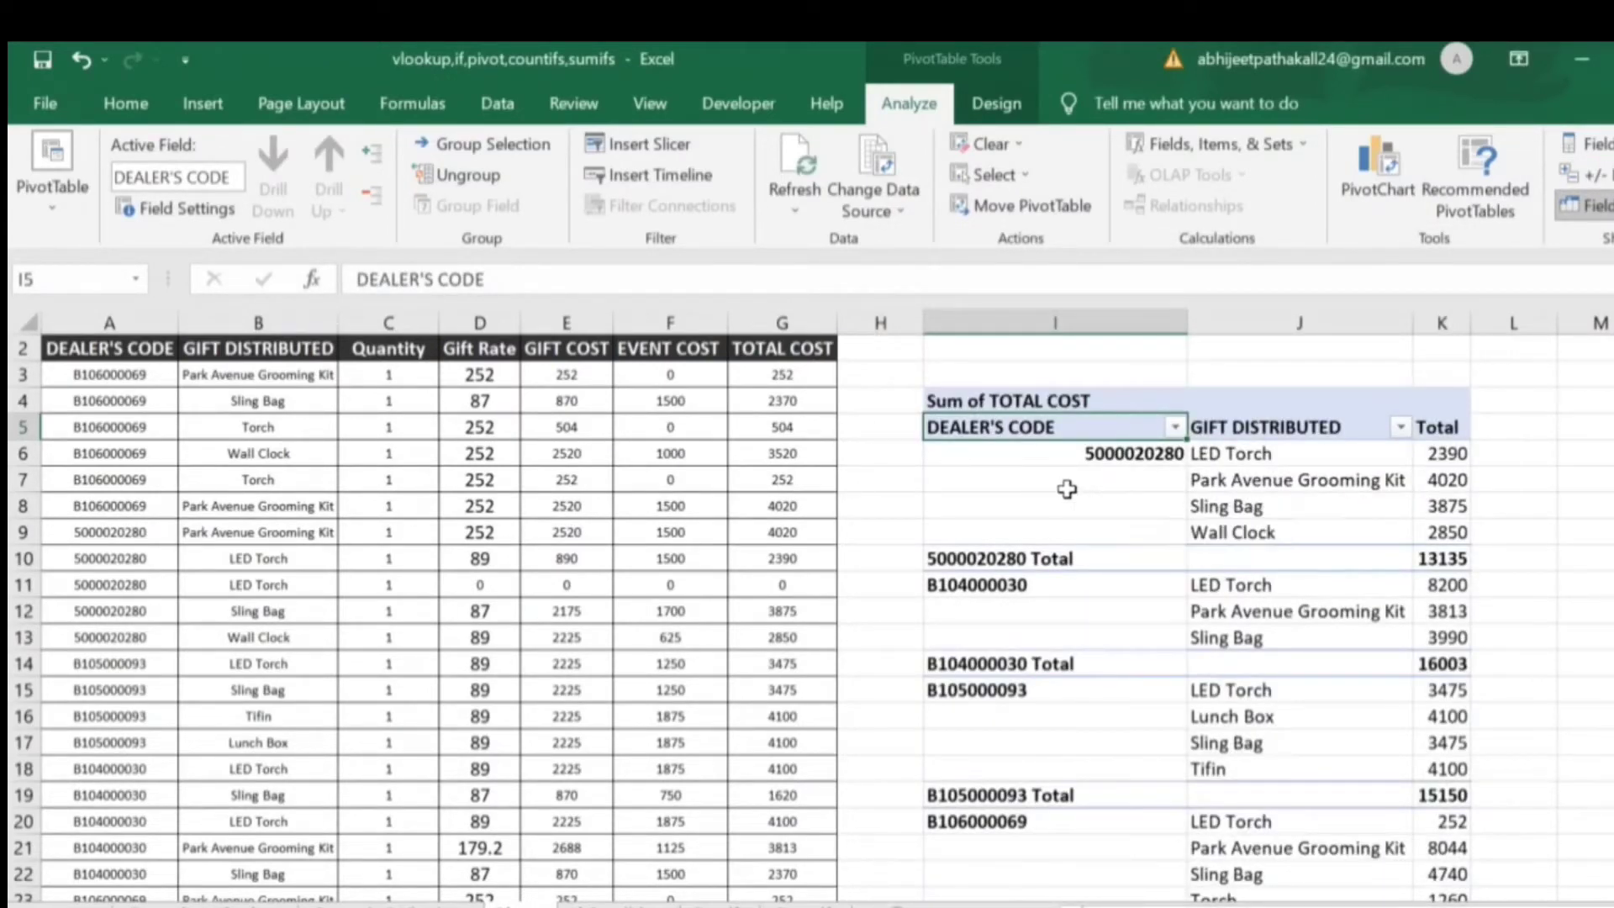
- Copy the PivotTable from its DEALER'S CODE header through the Grand Total row and paste it into a new workbook at A1
key(shift+Right)
key(shift+Right)
key(shift+Down)
key(shift+Down)
key(shift+Down)
key(shift+Down)
key(shift+Down)
key(shift+Down)
key(shift+Down)
key(shift+Down)
key(shift+Down)
key(shift+Down)
key(shift+Down)
key(shift+Down)
key(shift+Down)
key(shift+Down)
key(shift+Down)
key(shift+Down)
key(shift+Down)
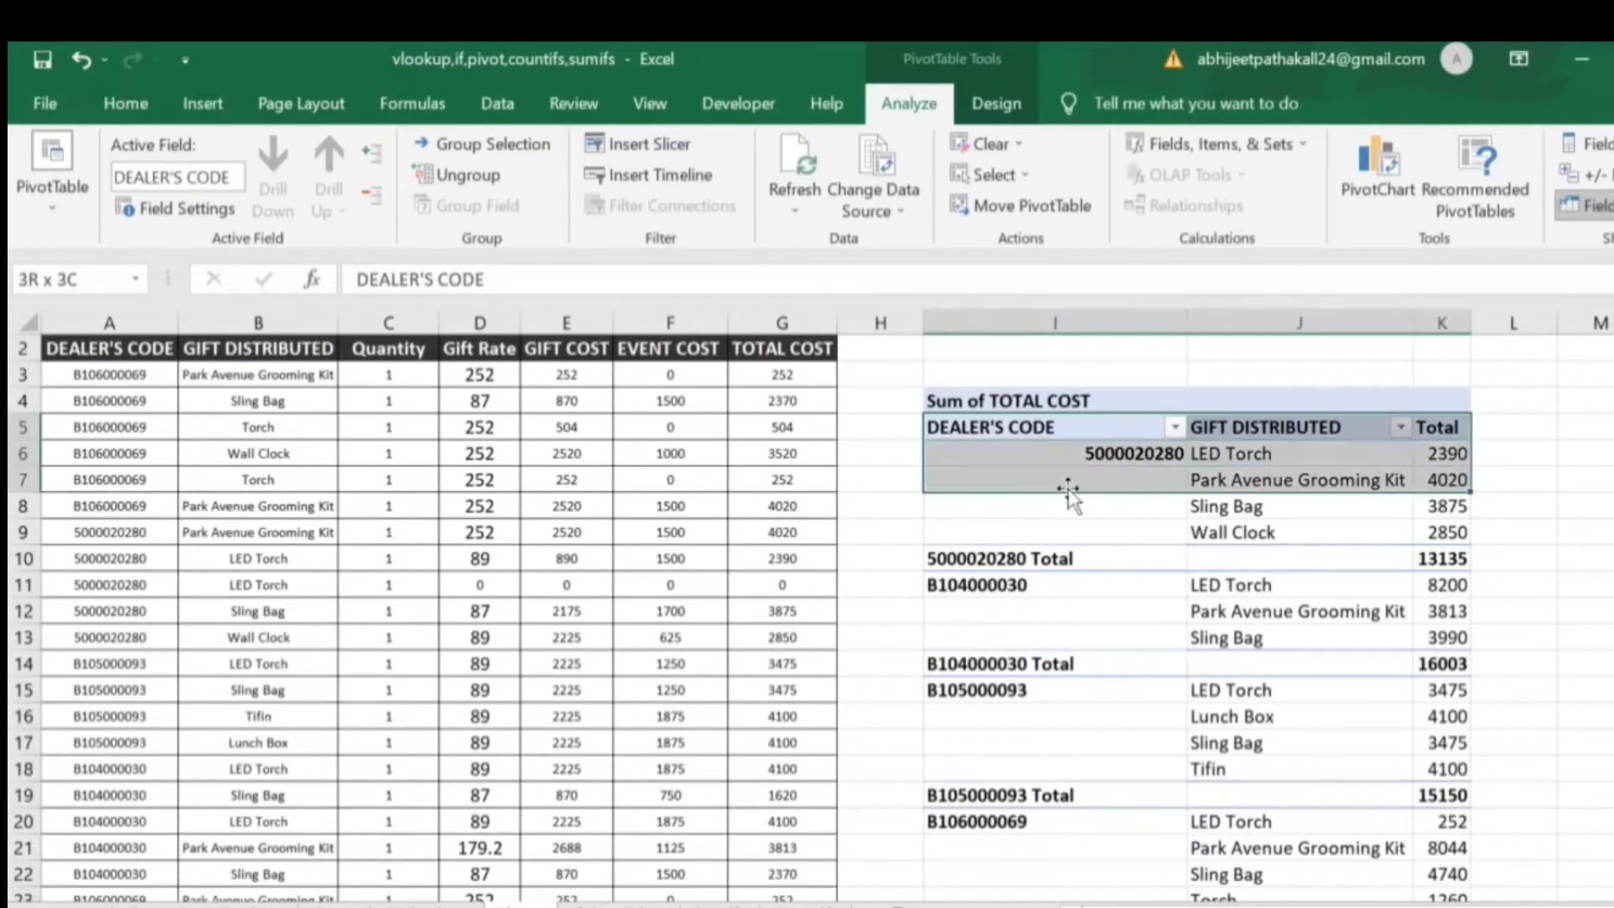
key(shift+Down)
key(shift+Down)
key(shift+Down)
key(shift+Down)
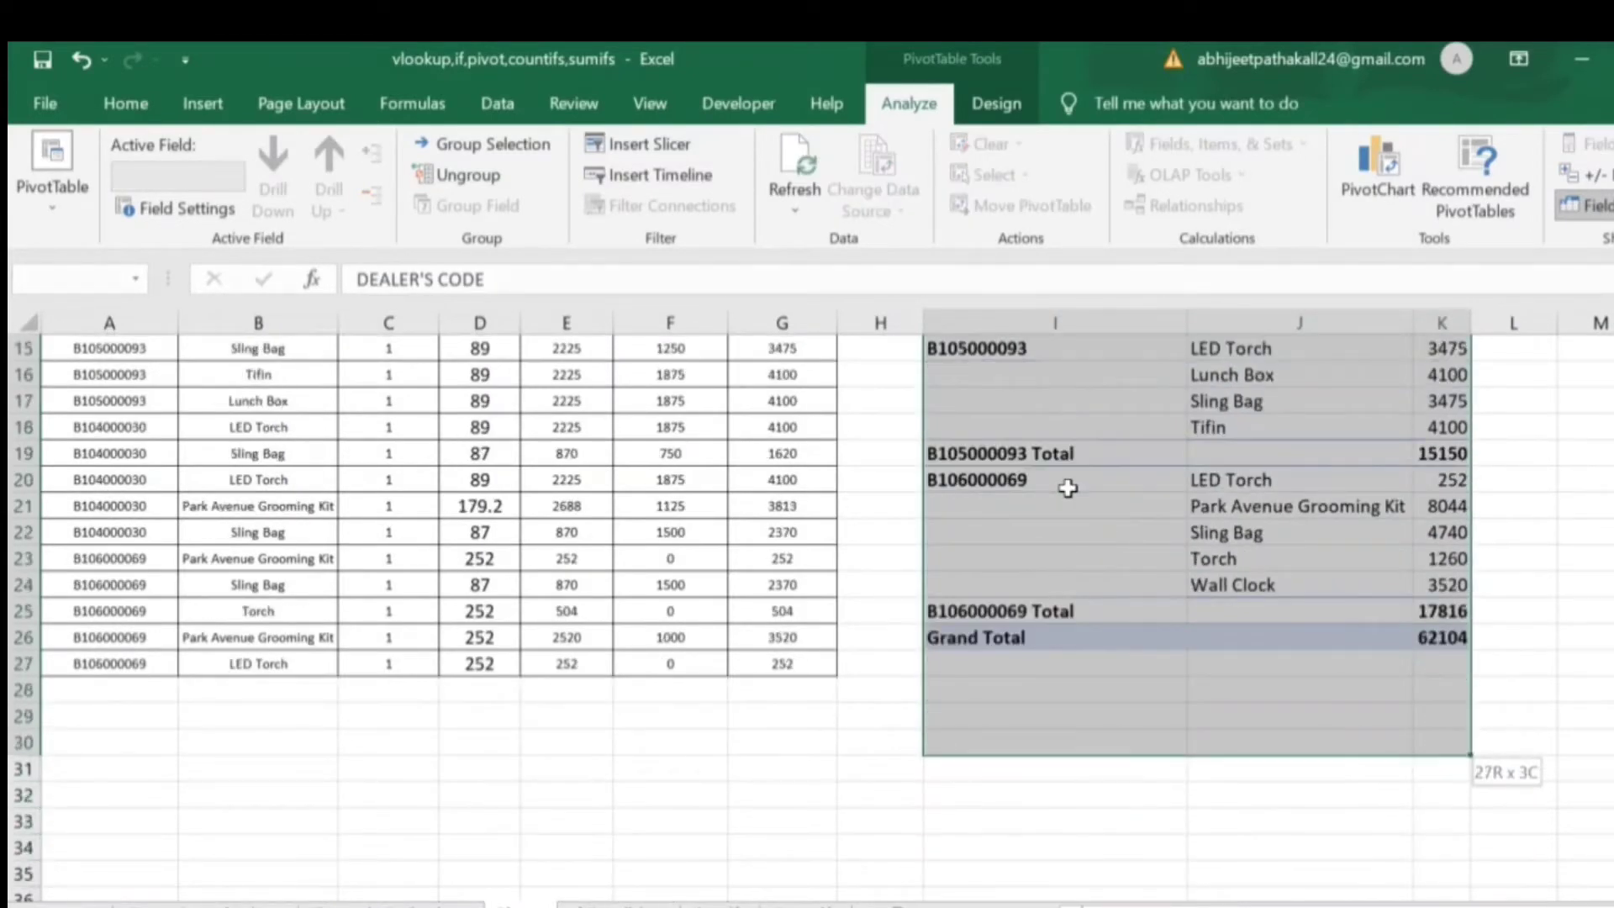
key(ctrl+c)
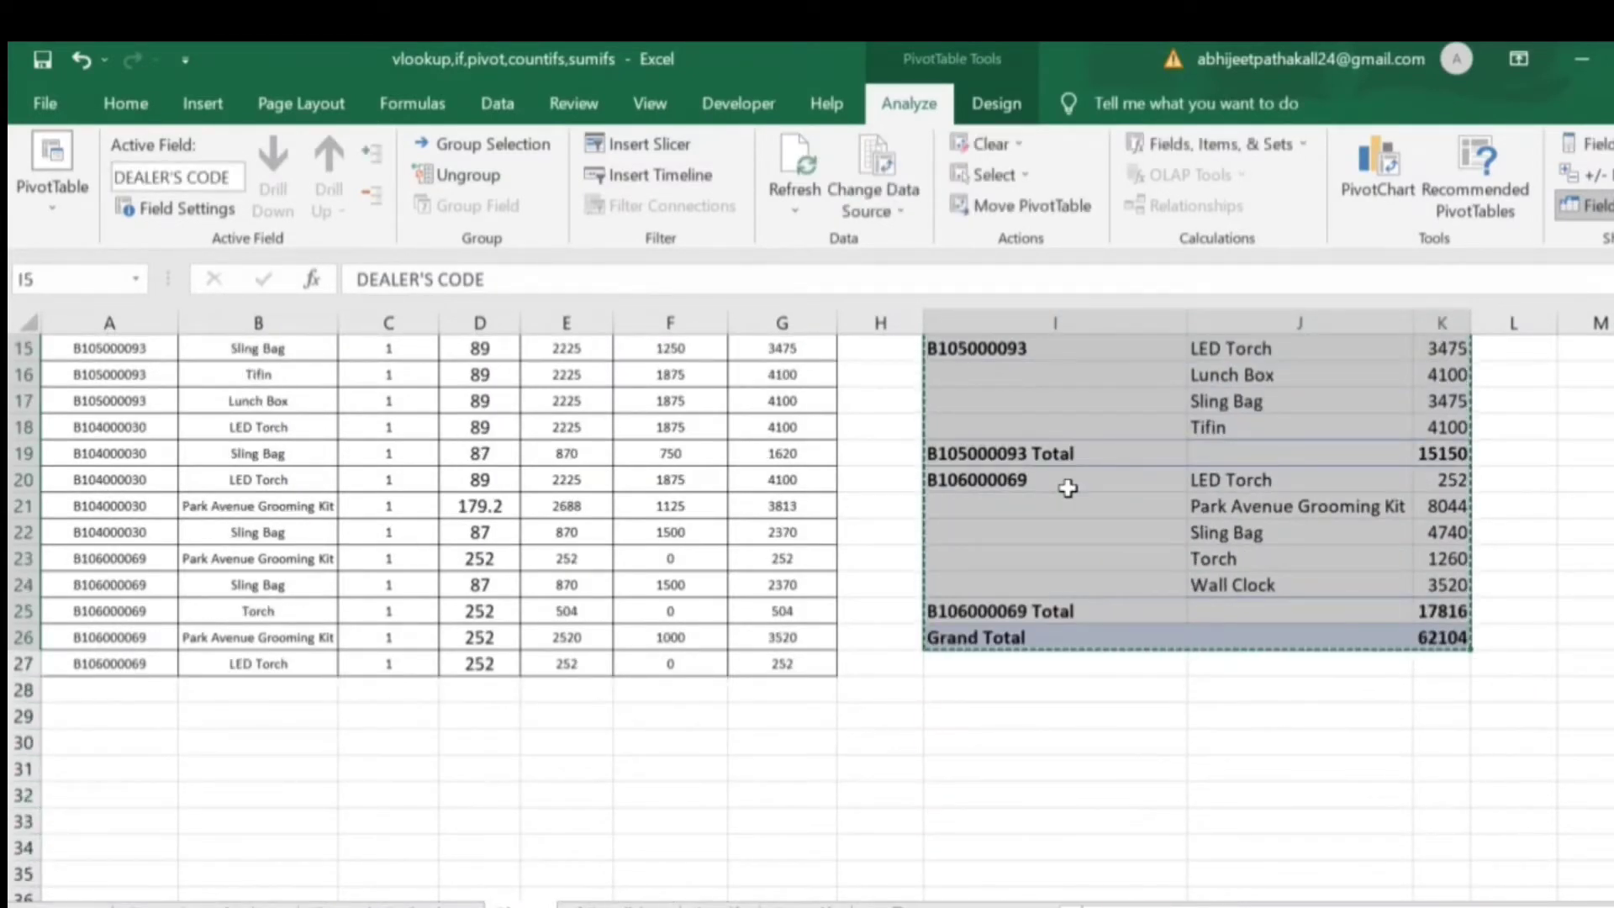
scroll(1067, 501, up, 5)
key(ctrl+n)
key(ctrl+v)
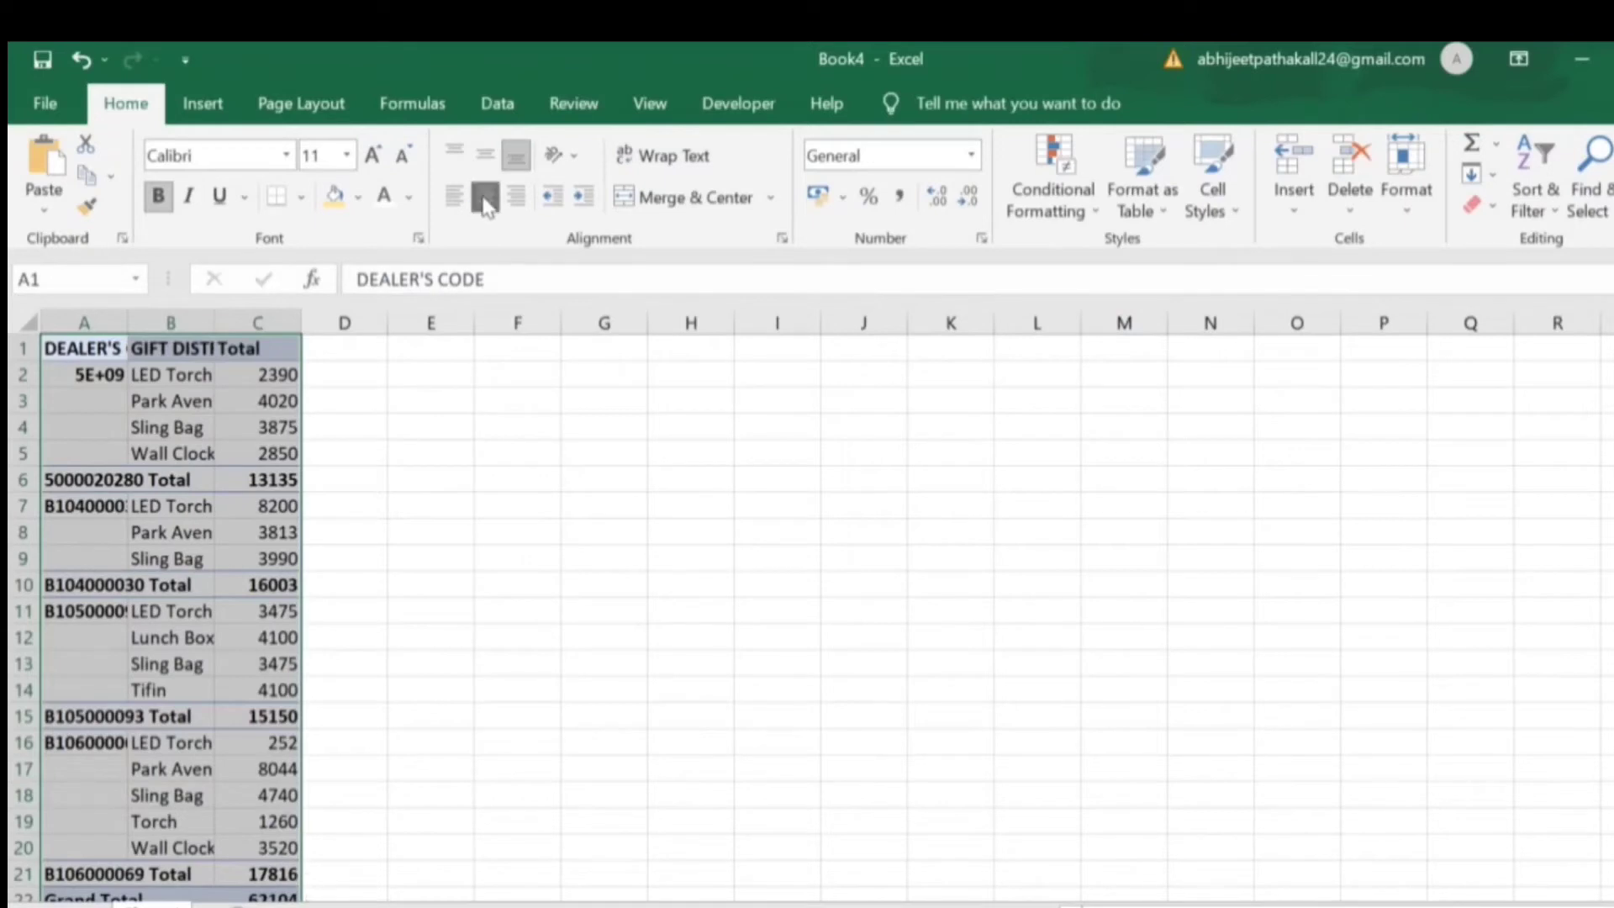
- Center the pasted table horizontally and vertically and autofit its column widths
click(485, 198)
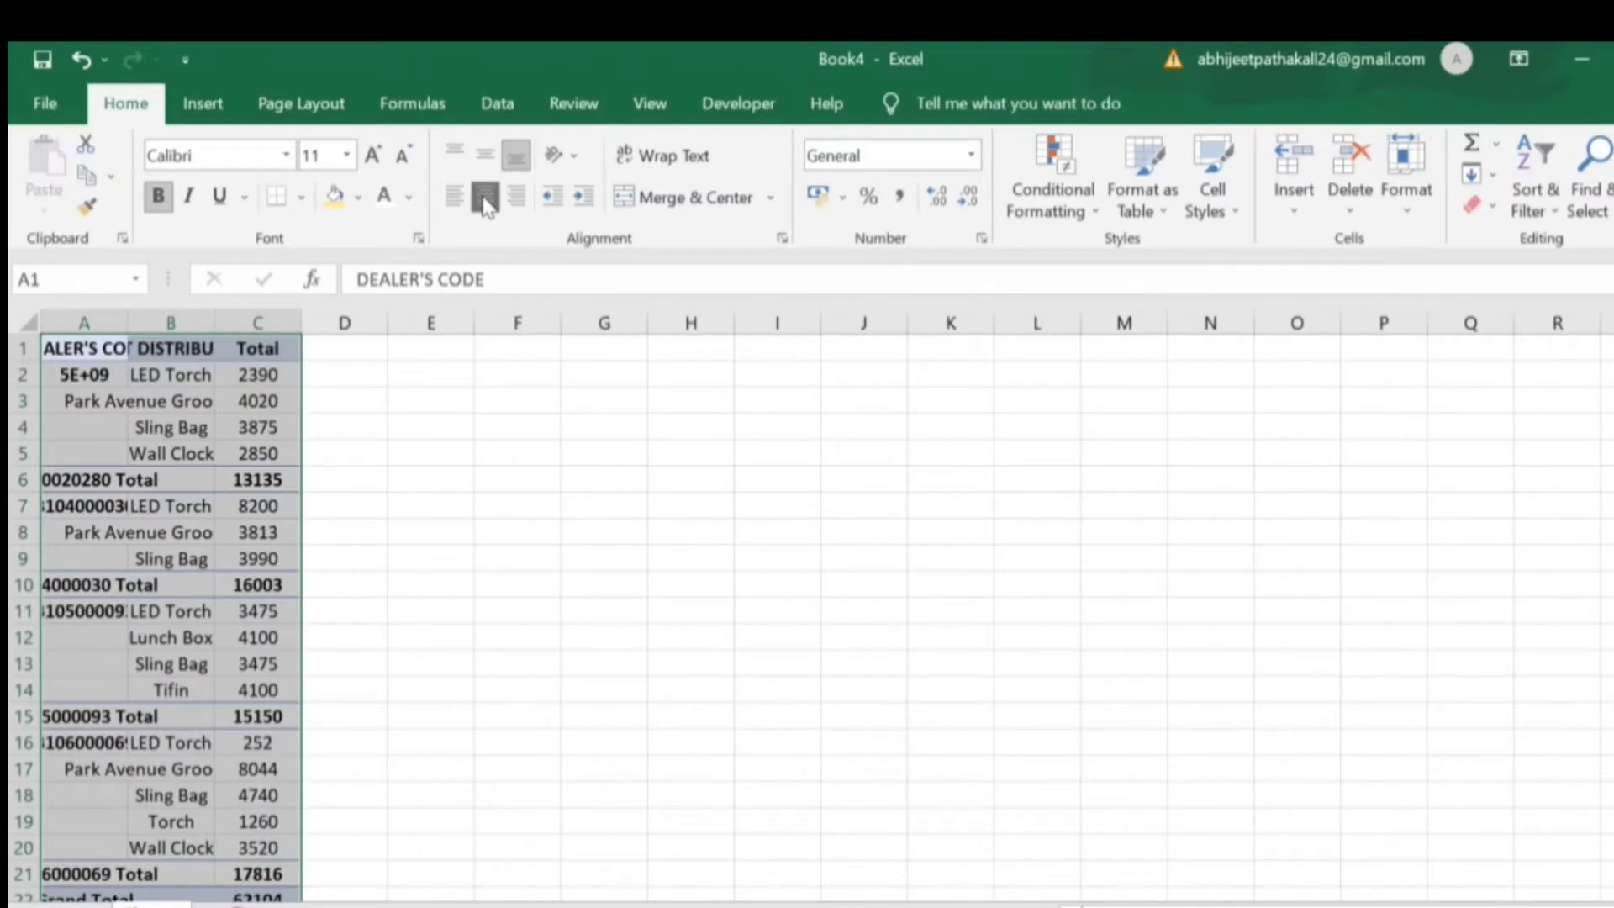
key(alt)
key(h)
key(o)
key(i)
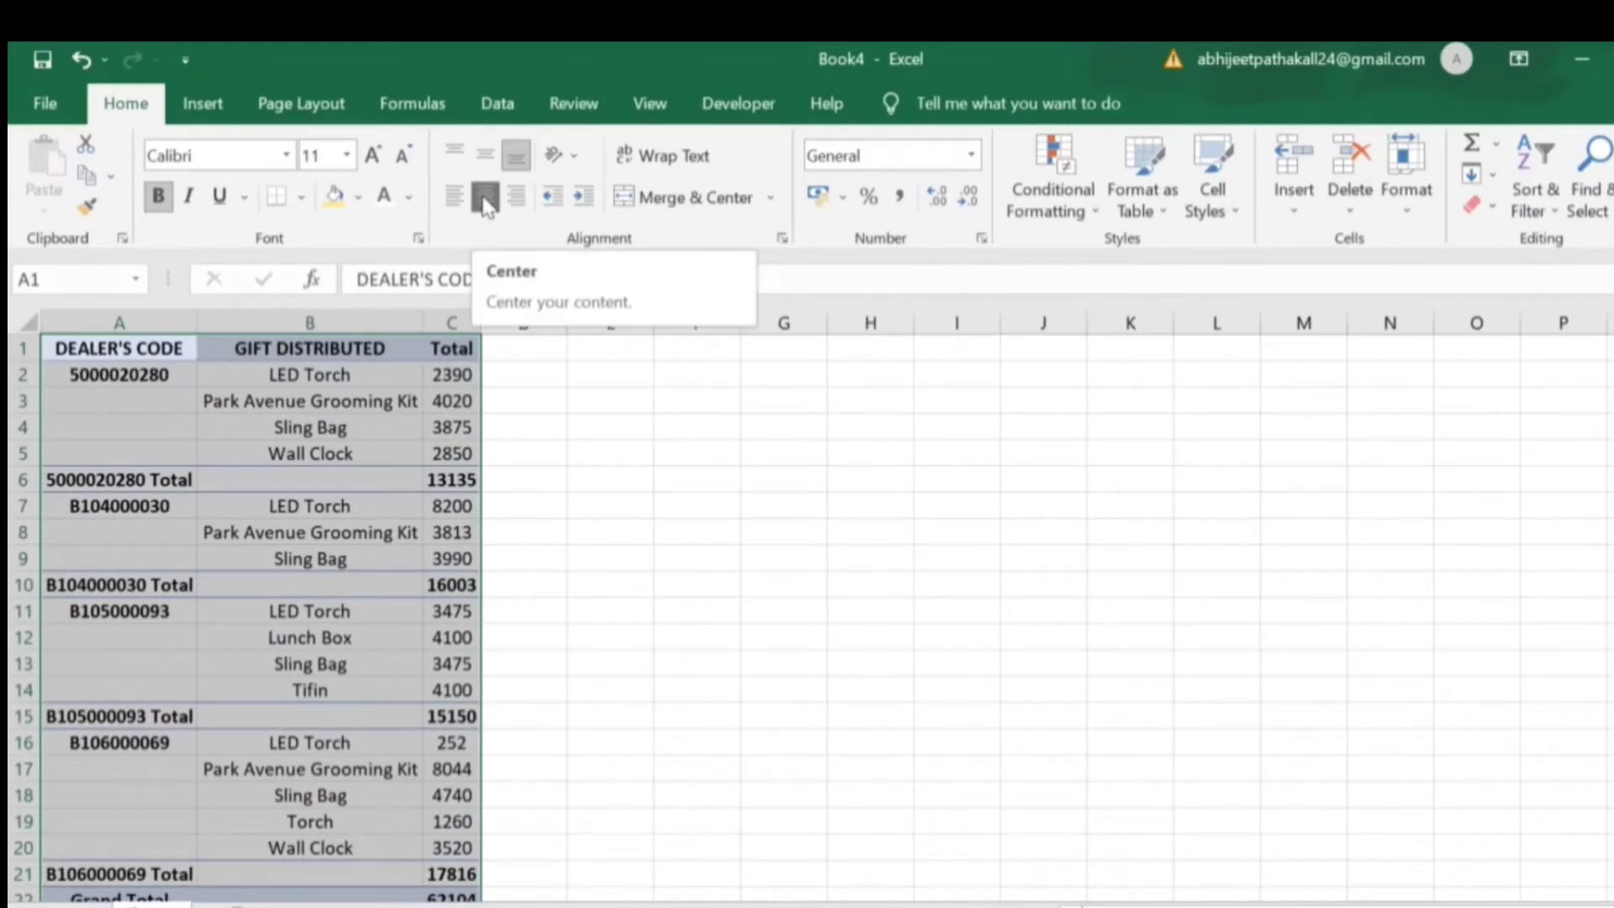
click(487, 206)
click(495, 208)
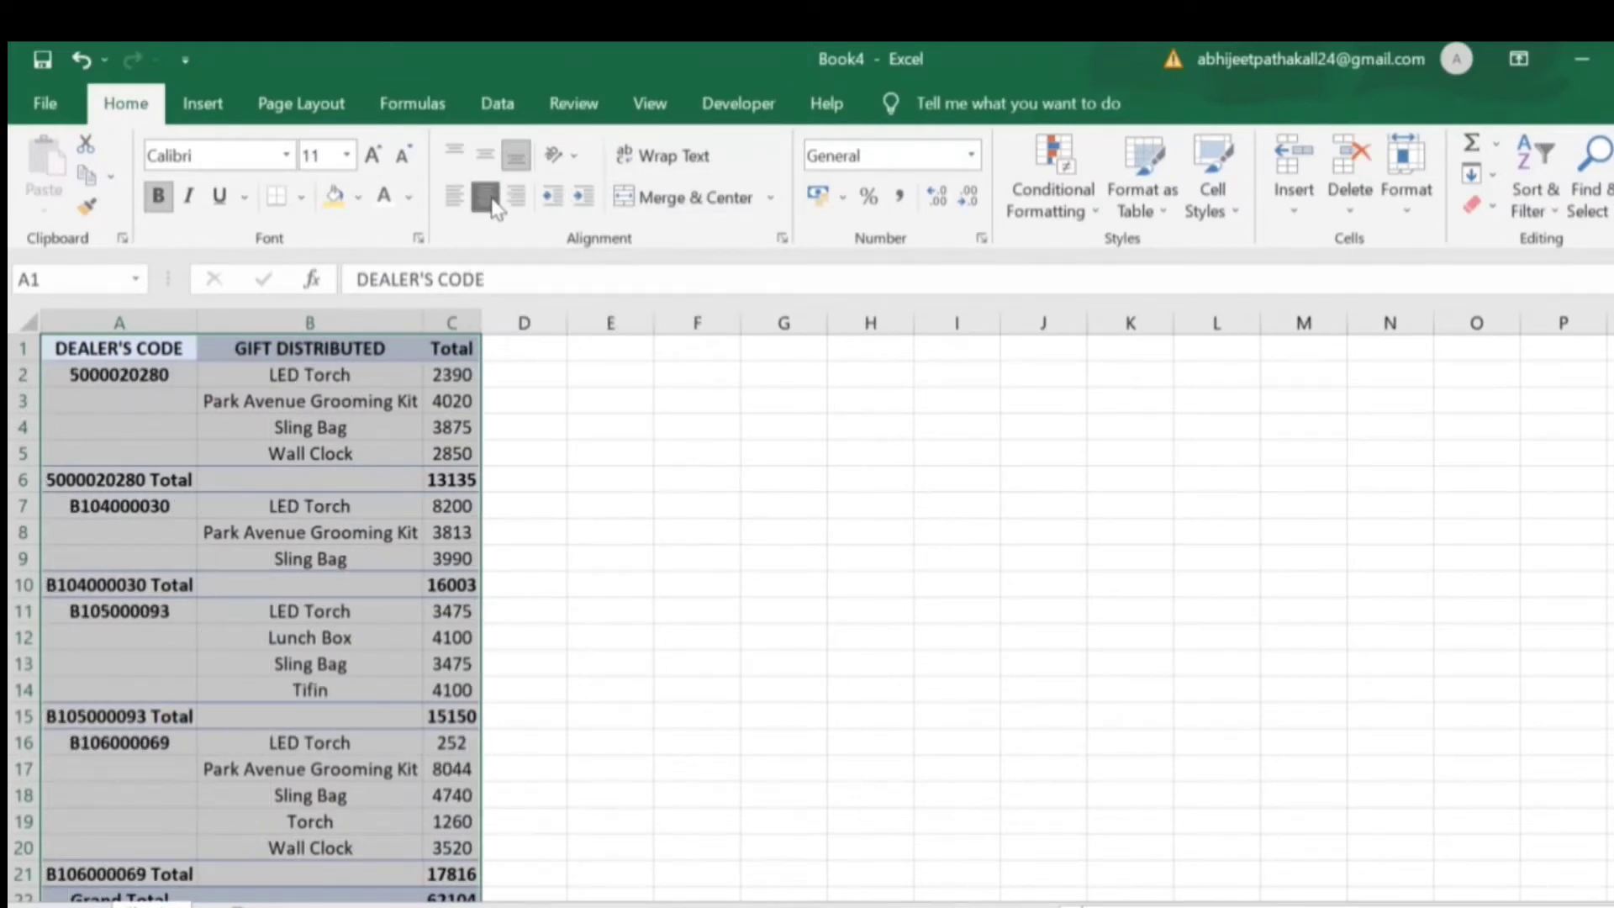
click(494, 160)
- Examine each dealer's gifts and totals down to the Grand Total row, and return to the pivot example workbook
key(Down)
key(Down)
key(Down)
key(Down)
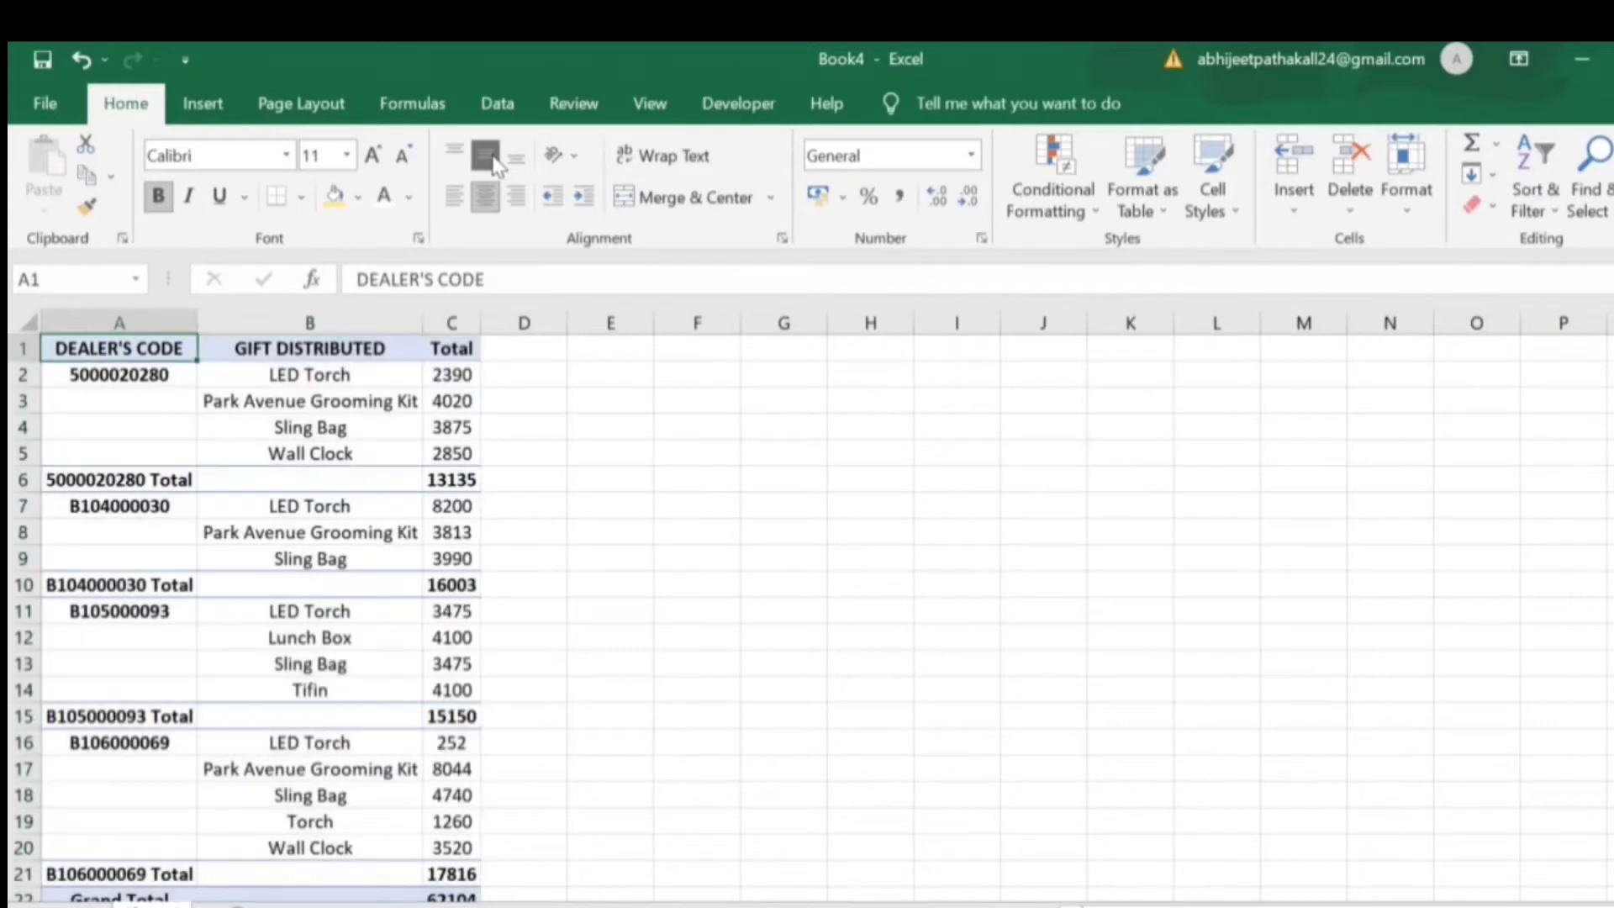
key(Up)
key(Up)
key(Up)
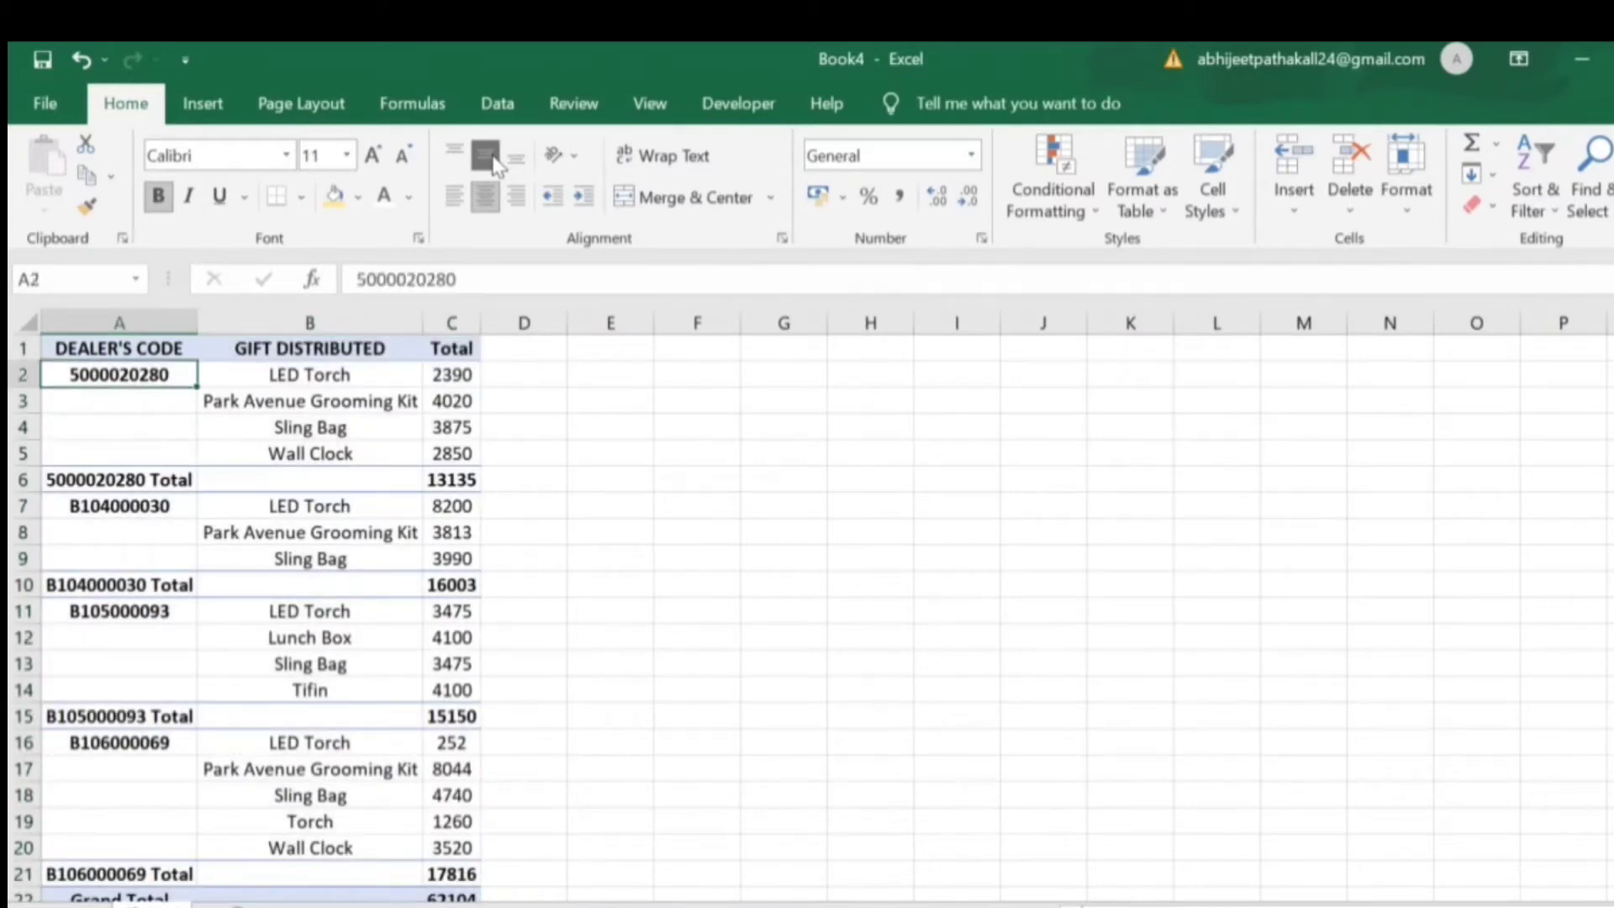
key(Right)
key(Down)
key(Down)
key(Down)
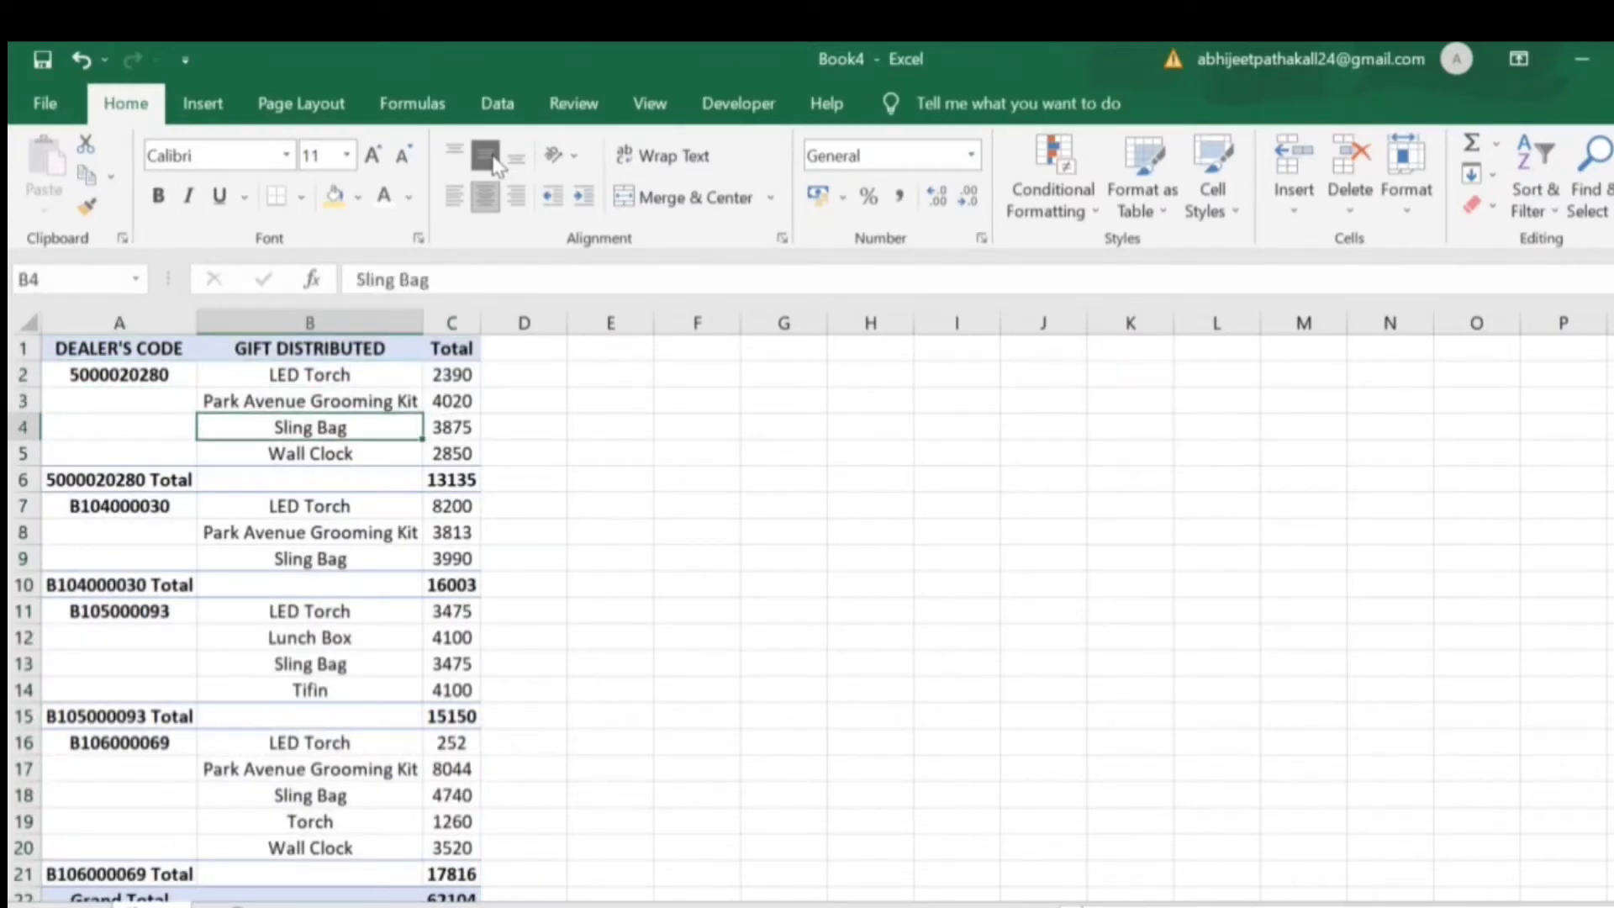
key(Up)
key(Up)
key(Up)
key(Right)
key(Down)
key(Down)
key(Down)
key(Down)
key(Down)
key(Up)
key(Left)
key(Left)
key(Right)
key(Right)
key(Left)
key(Left)
key(Down)
key(Down)
key(Down)
key(Down)
key(Right)
key(Right)
key(Left)
key(Down)
key(Down)
key(Down)
key(Down)
key(Down)
key(Down)
key(Down)
key(Down)
key(Down)
key(Down)
key(Down)
key(Down)
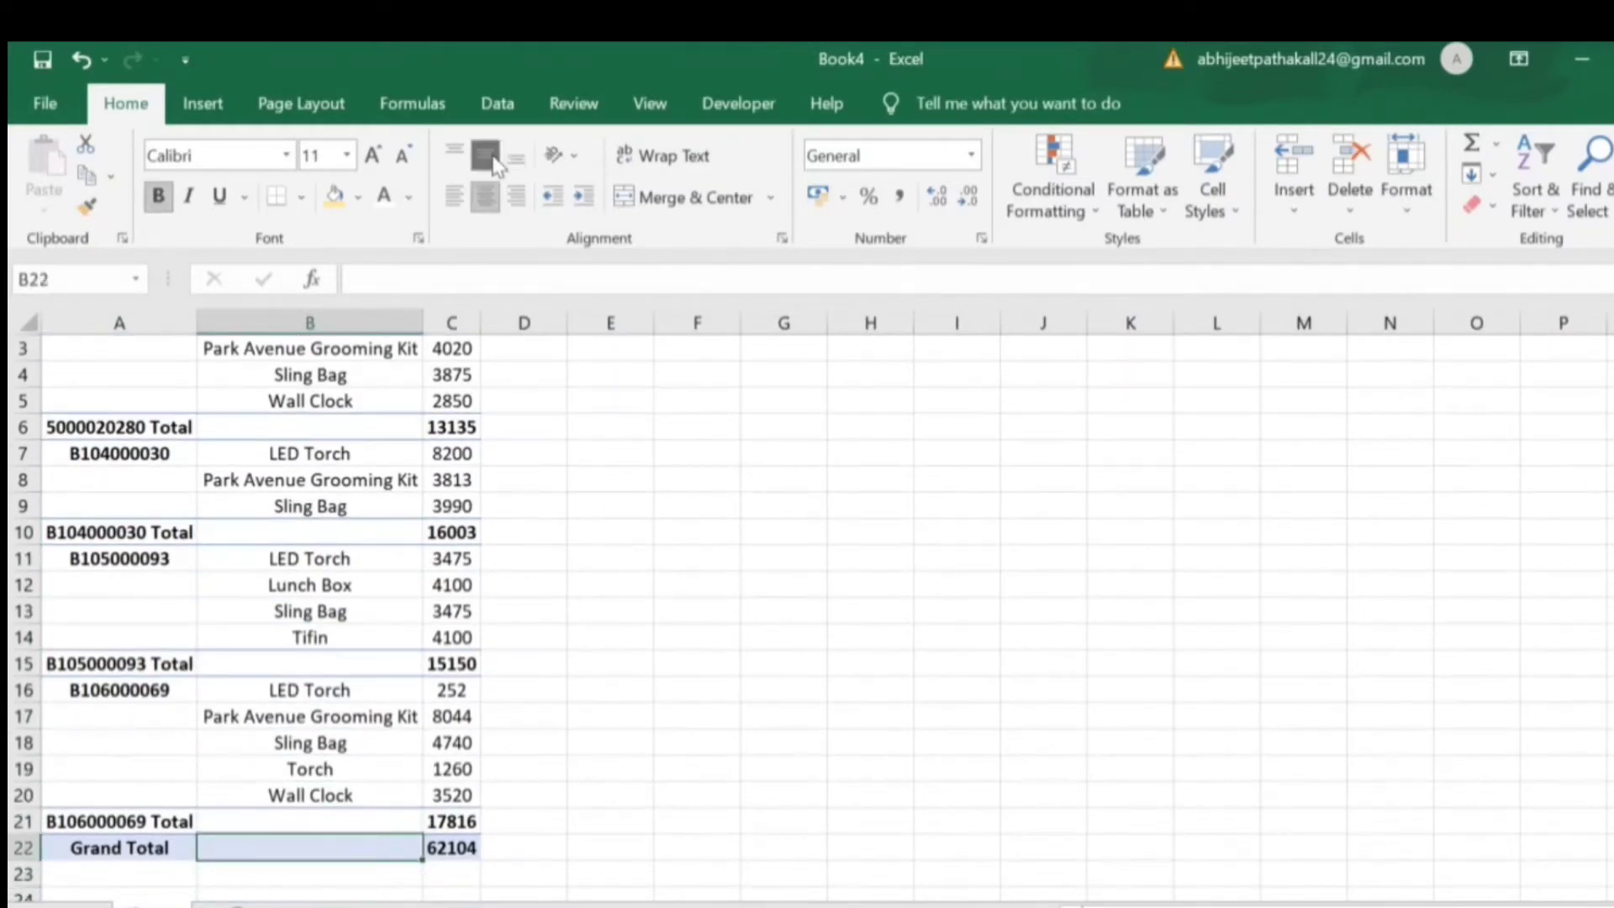
key(Up)
key(Up)
key(Up)
key(Up)
key(Up)
key(Up)
key(Up)
key(Up)
key(Up)
key(Up)
key(Up)
key(Up)
key(Up)
key(Up)
key(Up)
key(Up)
key(Up)
key(Up)
key(Up)
key(Up)
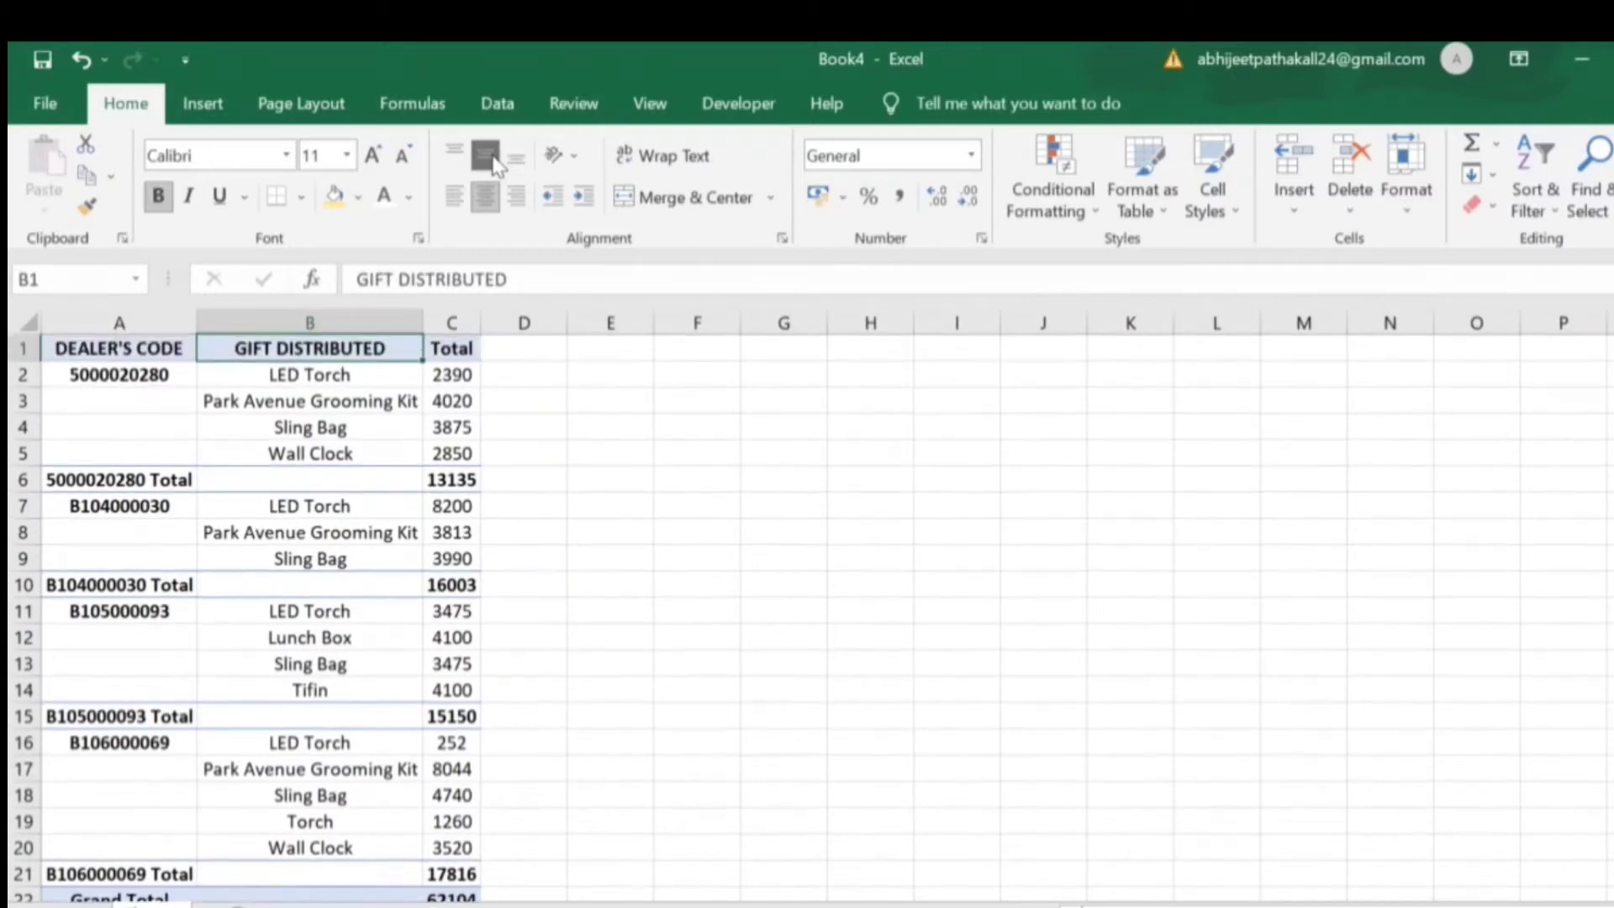
key(alt+Tab)
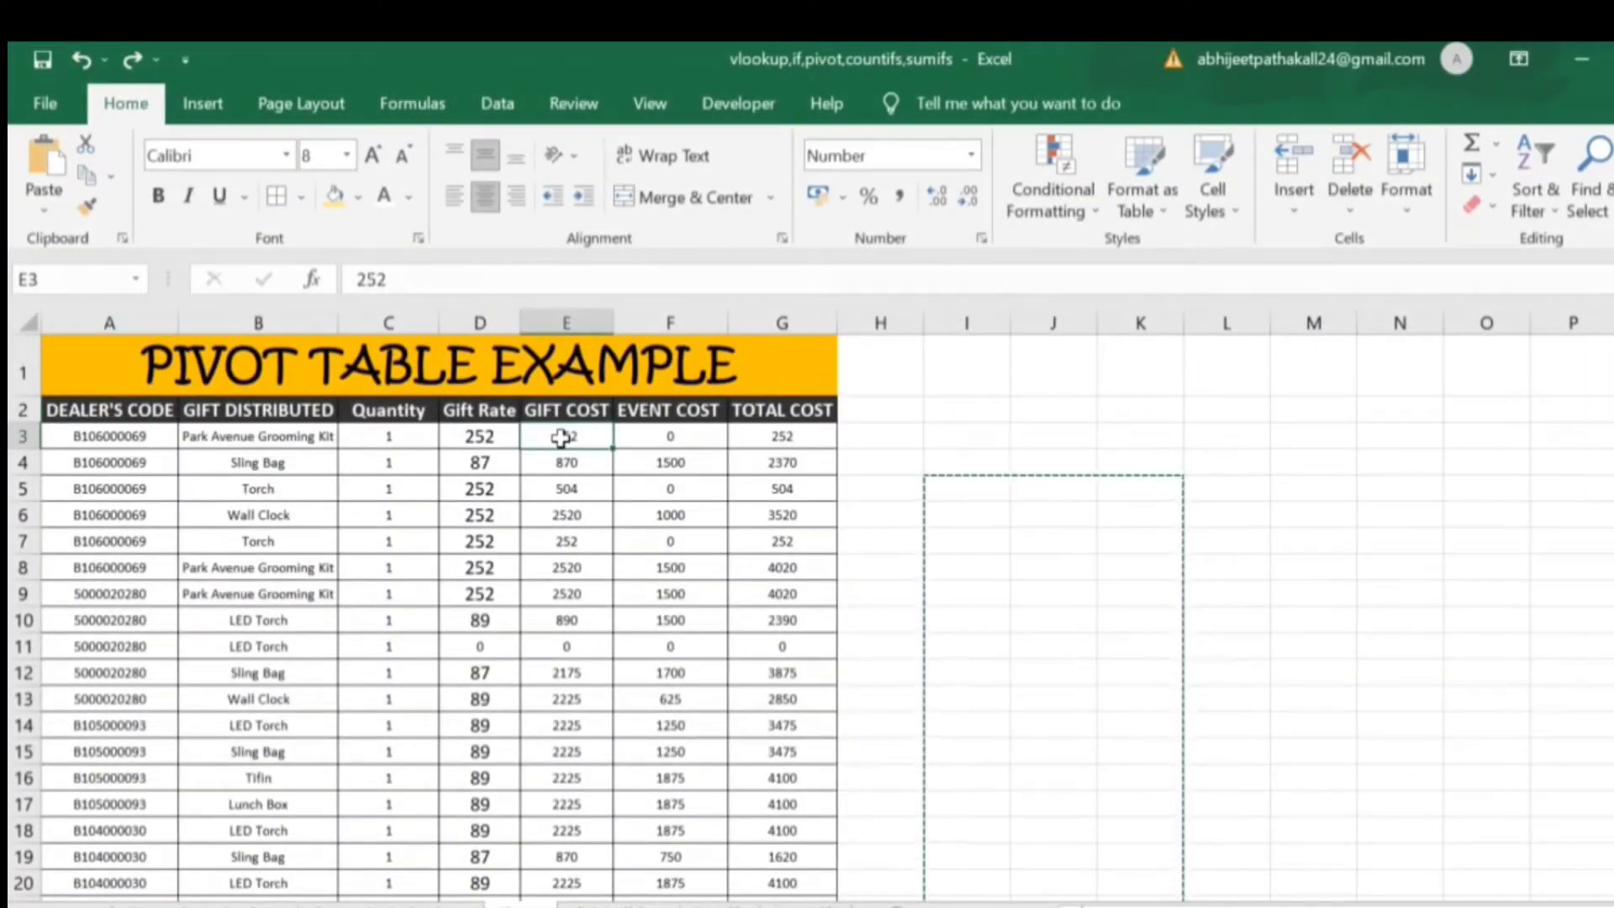
- Review the column headers of the pivot example data from DEALER'S CODE to TOTAL COST
key(Up)
key(ctrl+Left)
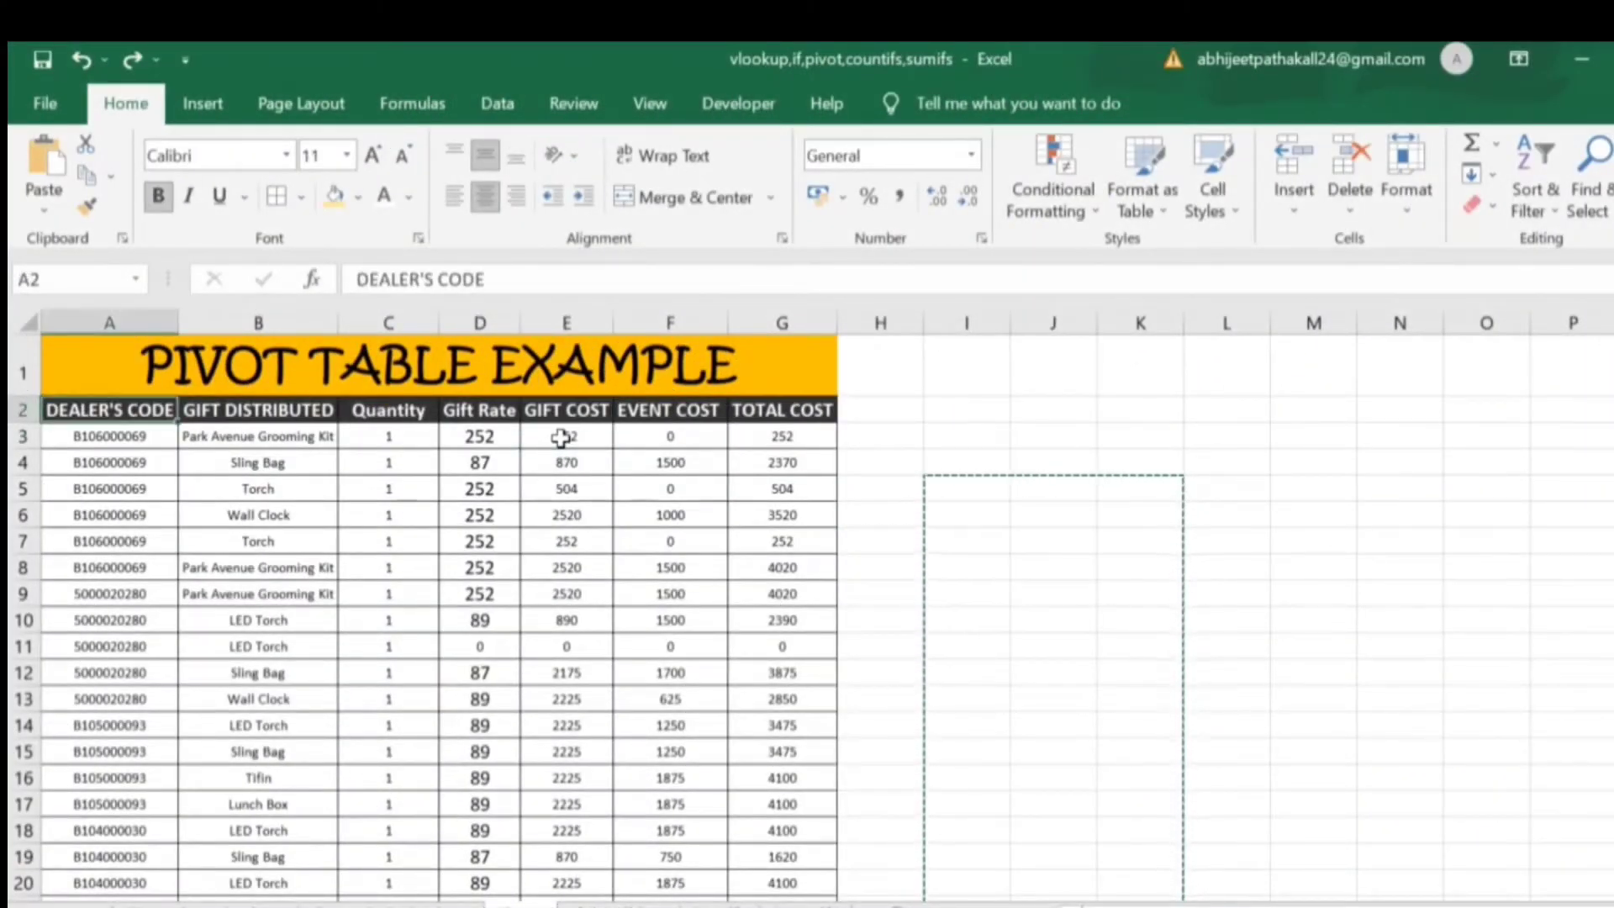
key(Right)
key(Right)
key(Right)
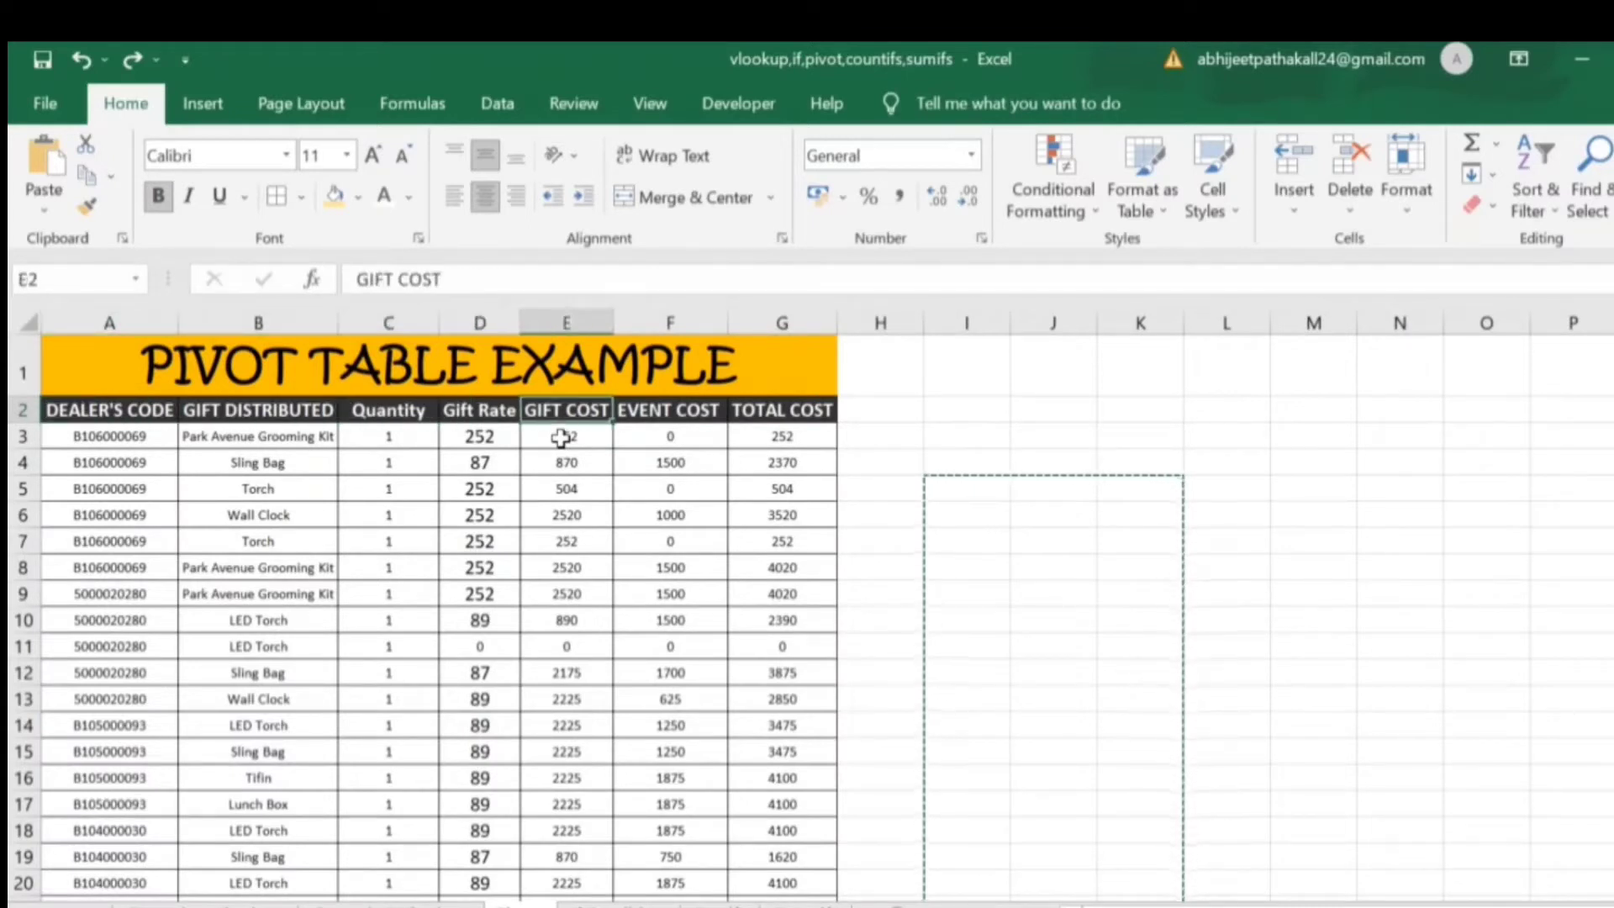
key(ctrl+Right)
key(ctrl+Left)
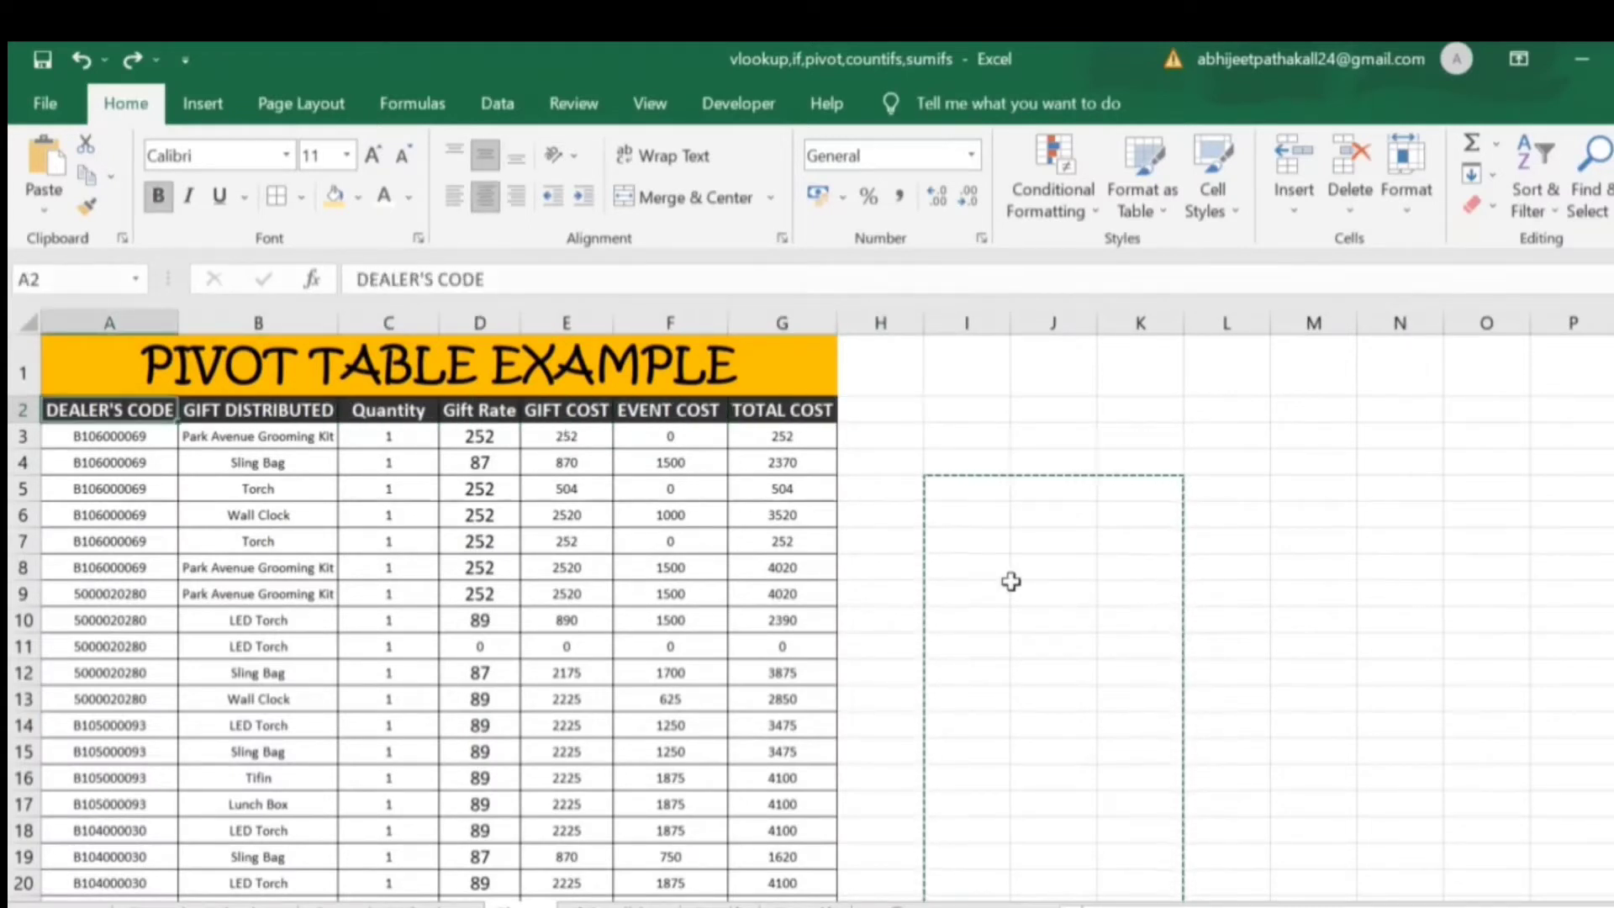
- Insert a PivotTable based on the range A2:G27 of the gift data on a new worksheet
click(272, 437)
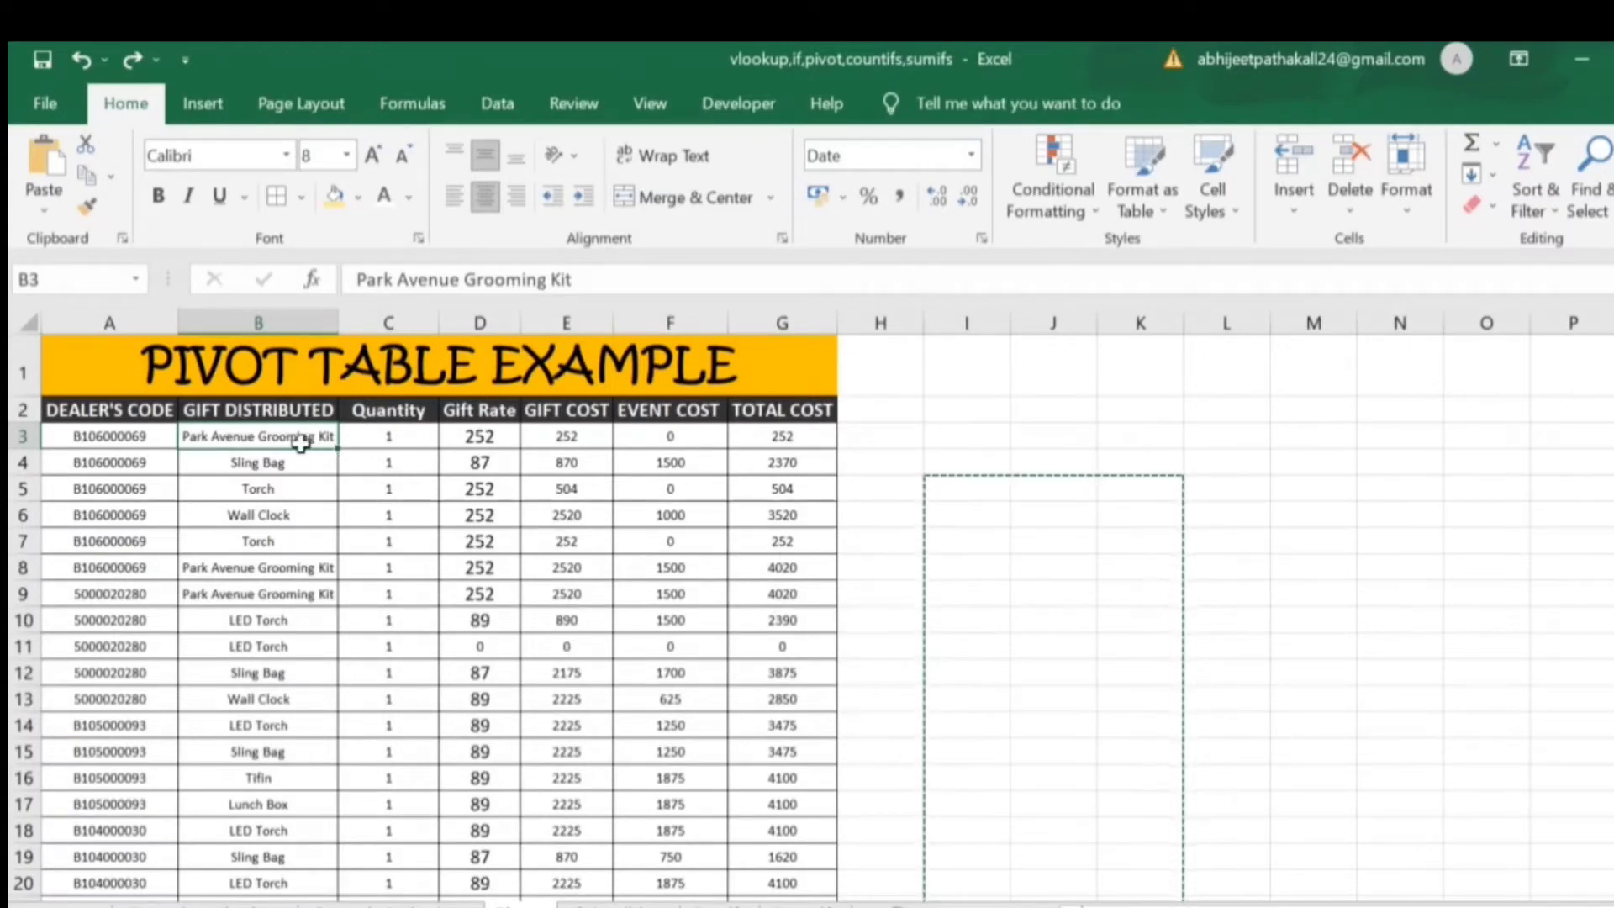
click(266, 412)
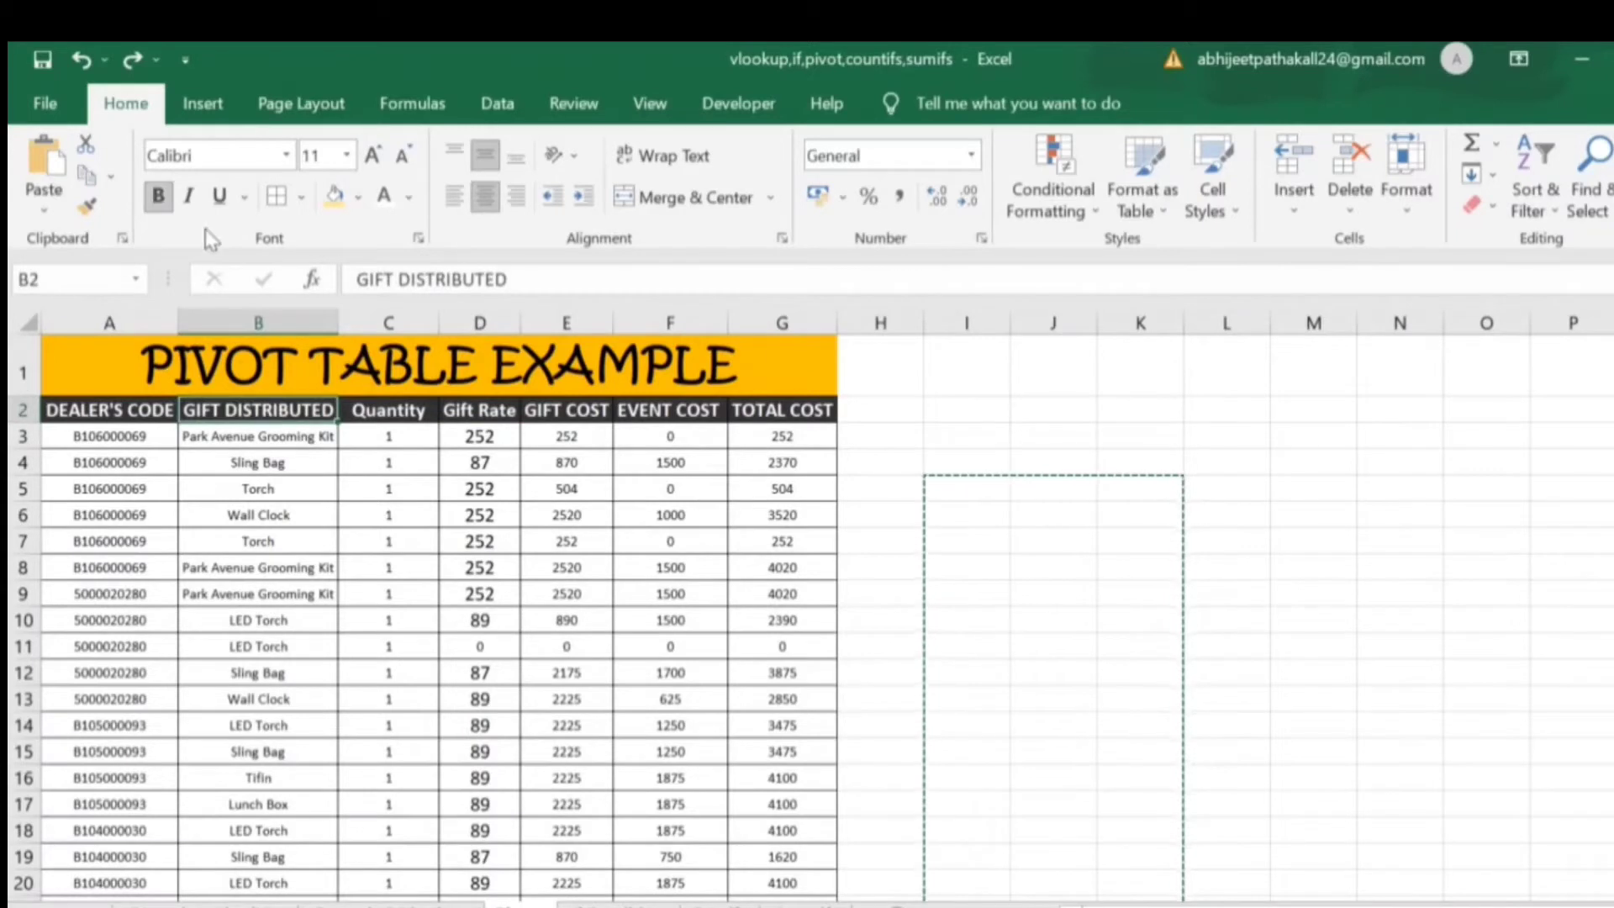
click(202, 118)
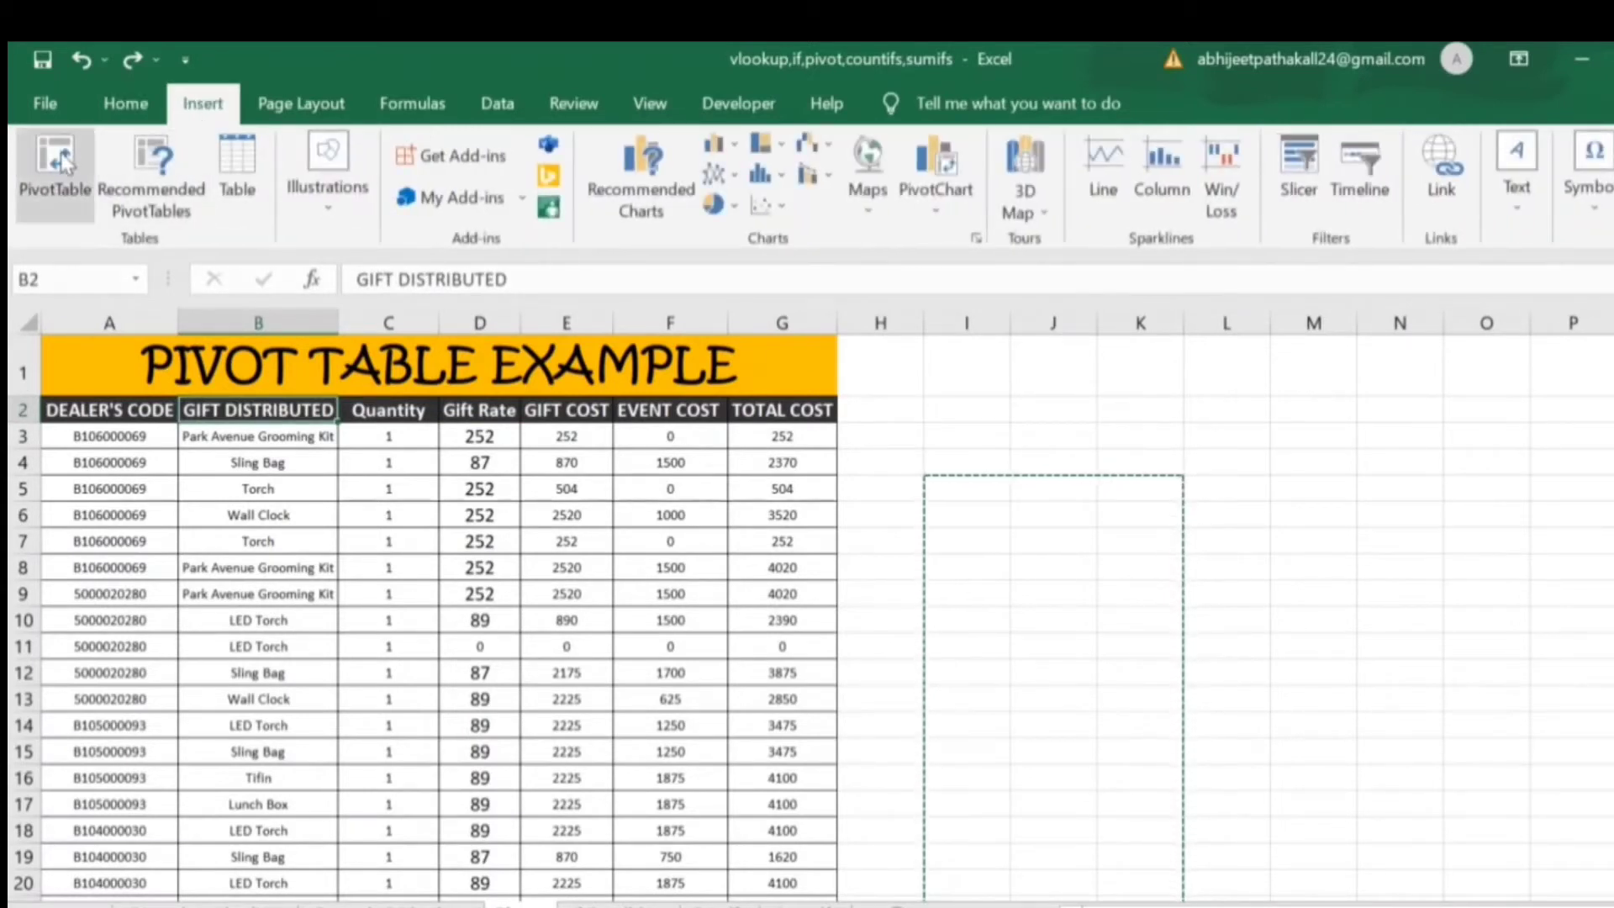
click(63, 168)
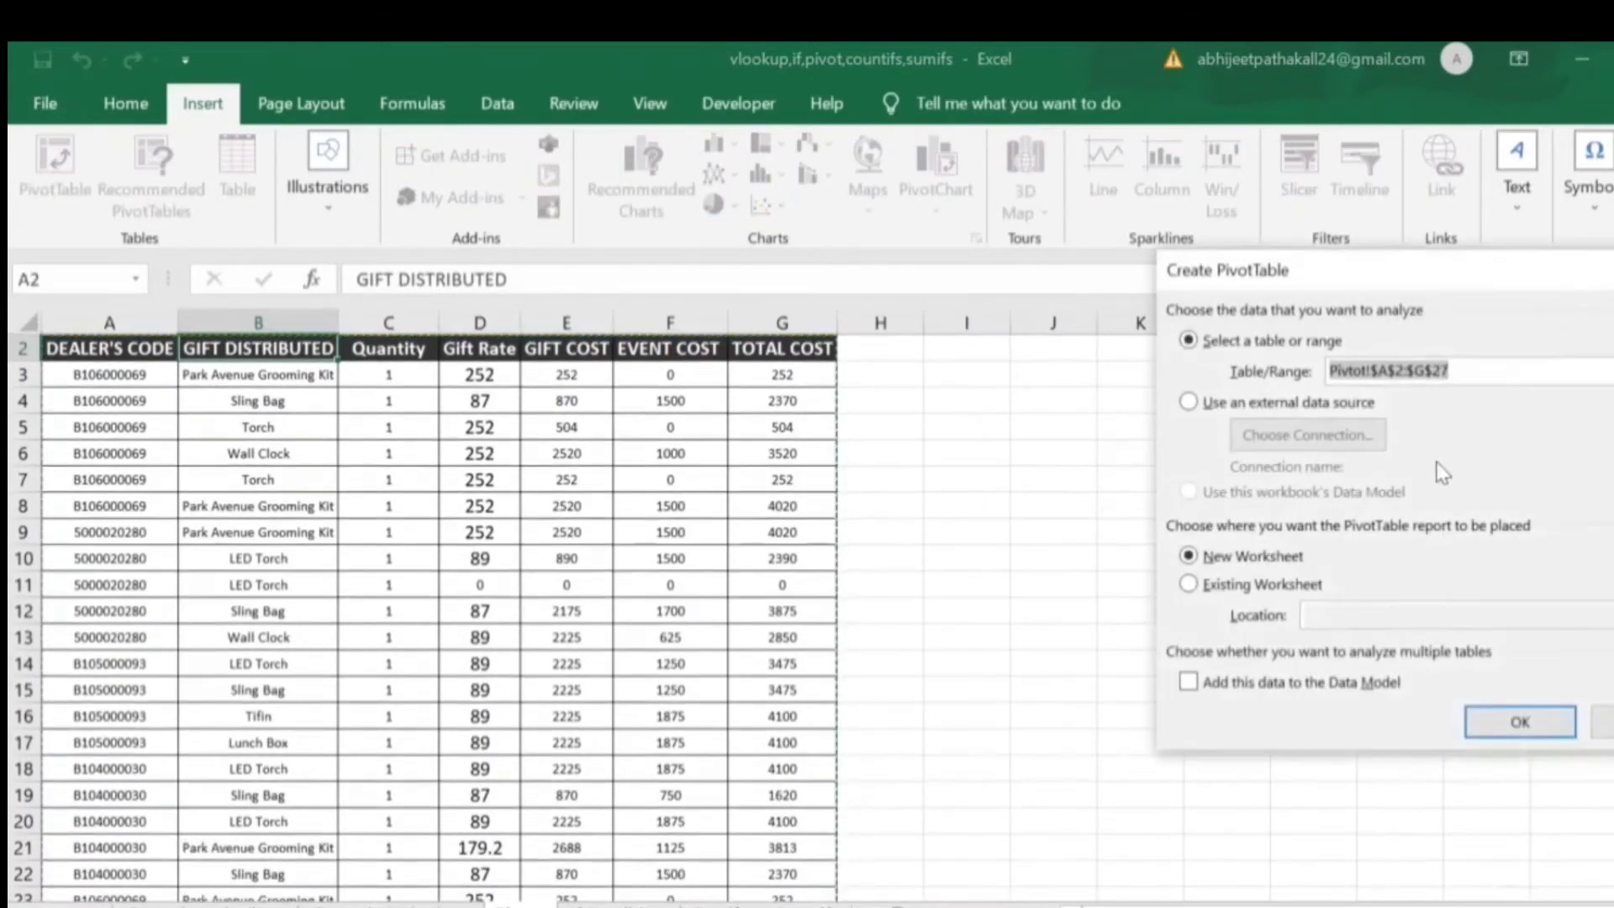
click(1542, 726)
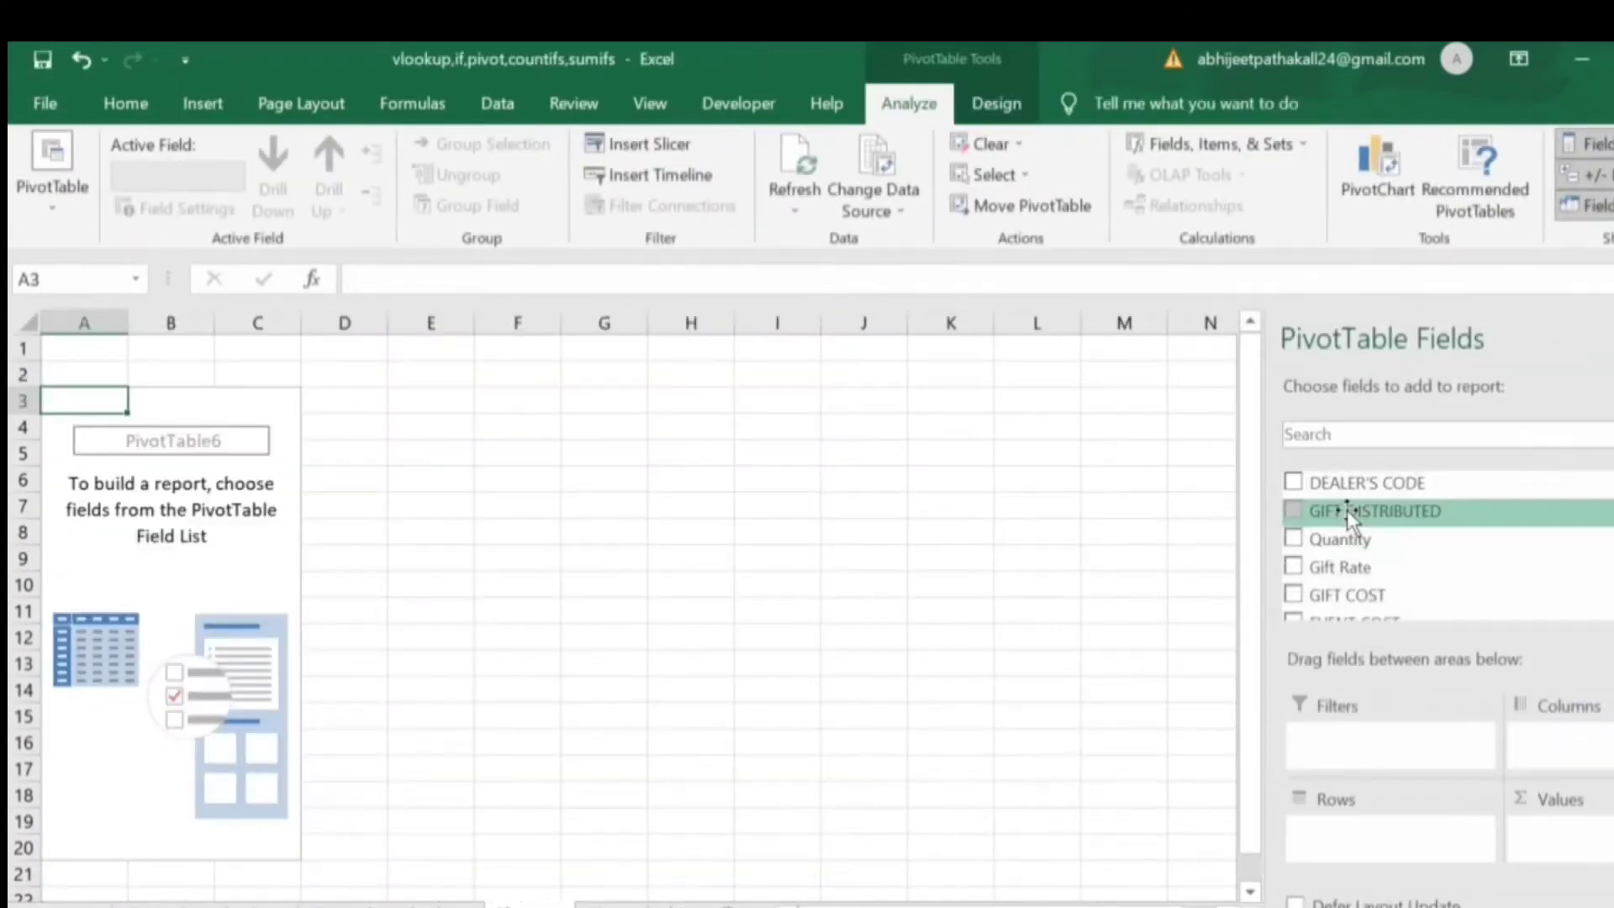
- Use GIFT DISTRIBUTED as the PivotTable's row field and sum TOTAL COST as its values
drag(1353, 510, 1386, 836)
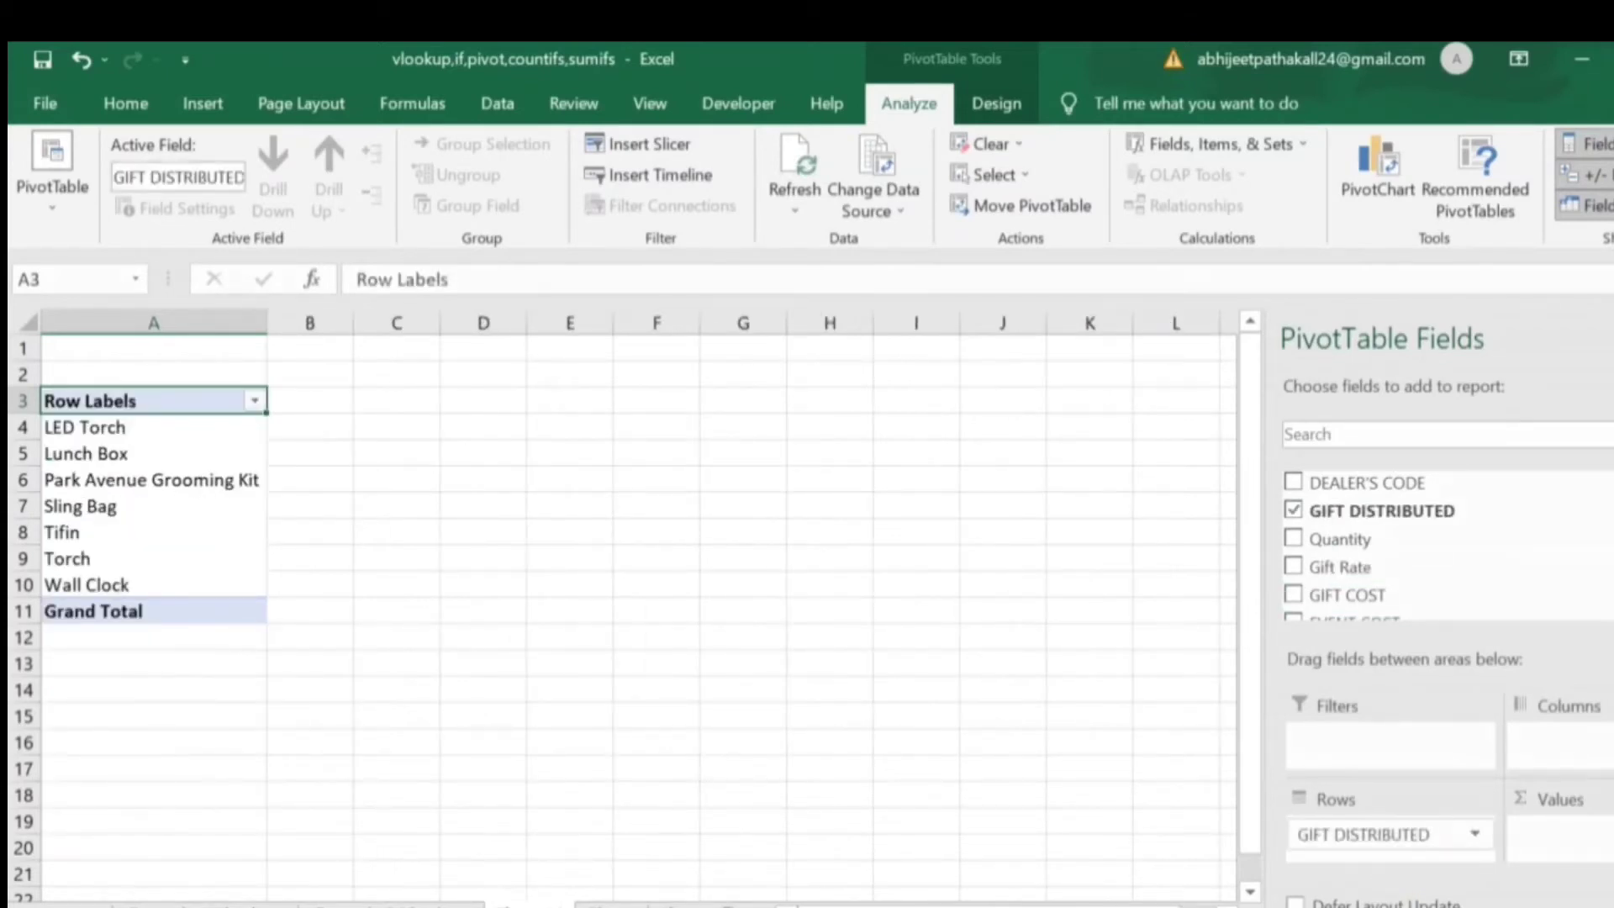
scroll(1387, 538, down, 1)
drag(1376, 567, 1597, 834)
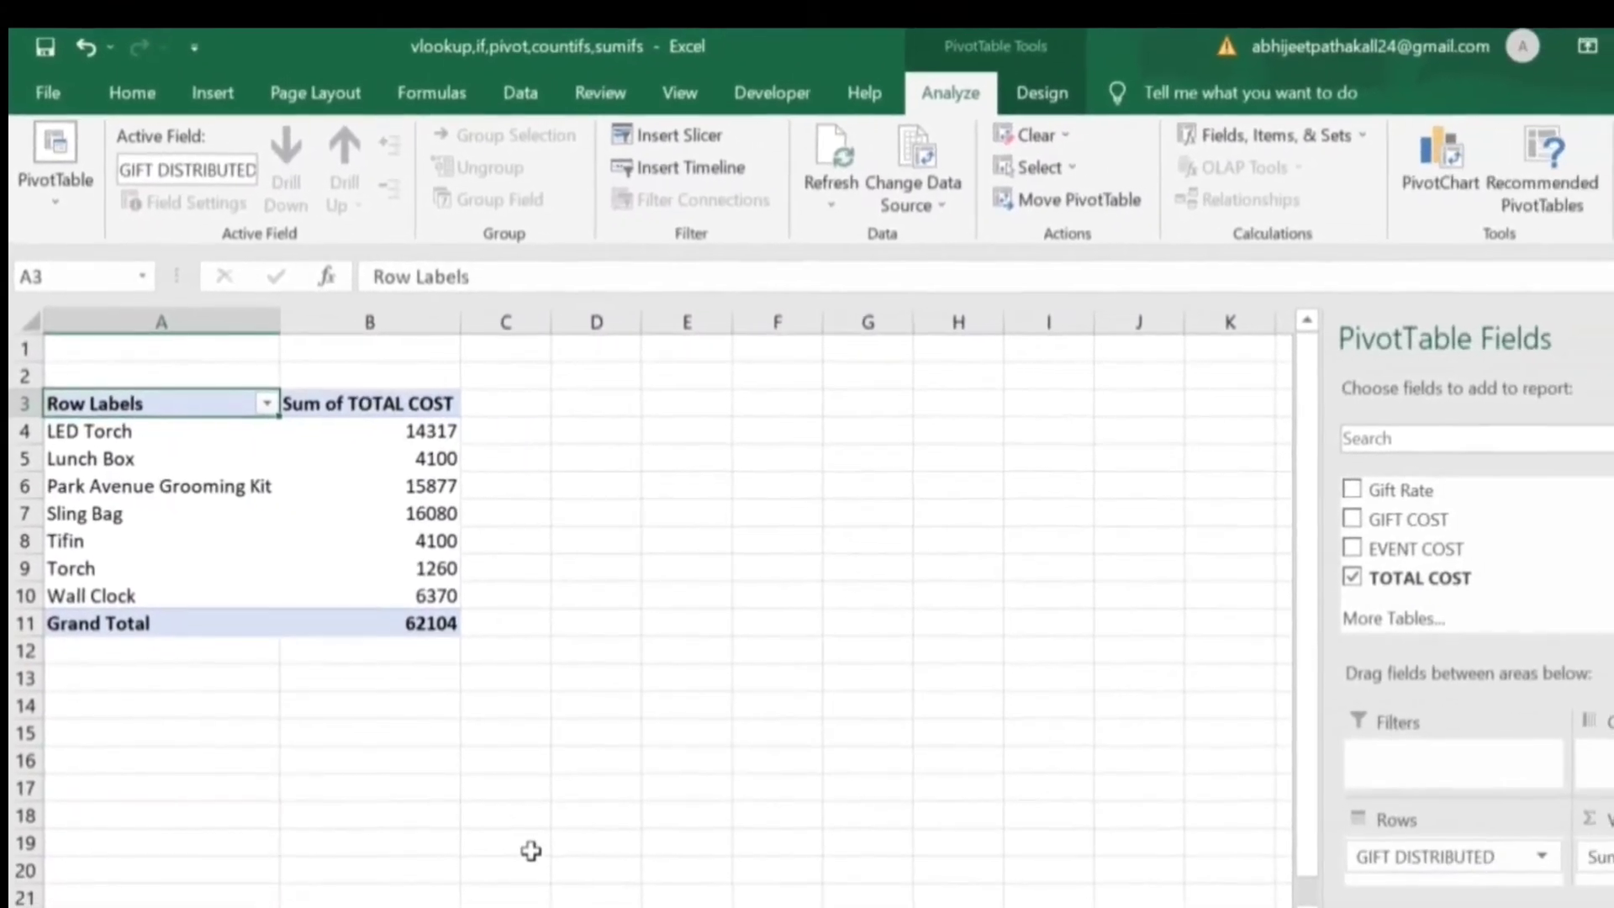
- Delete the worksheet that holds the gift-wise PivotTable
right_click(521, 883)
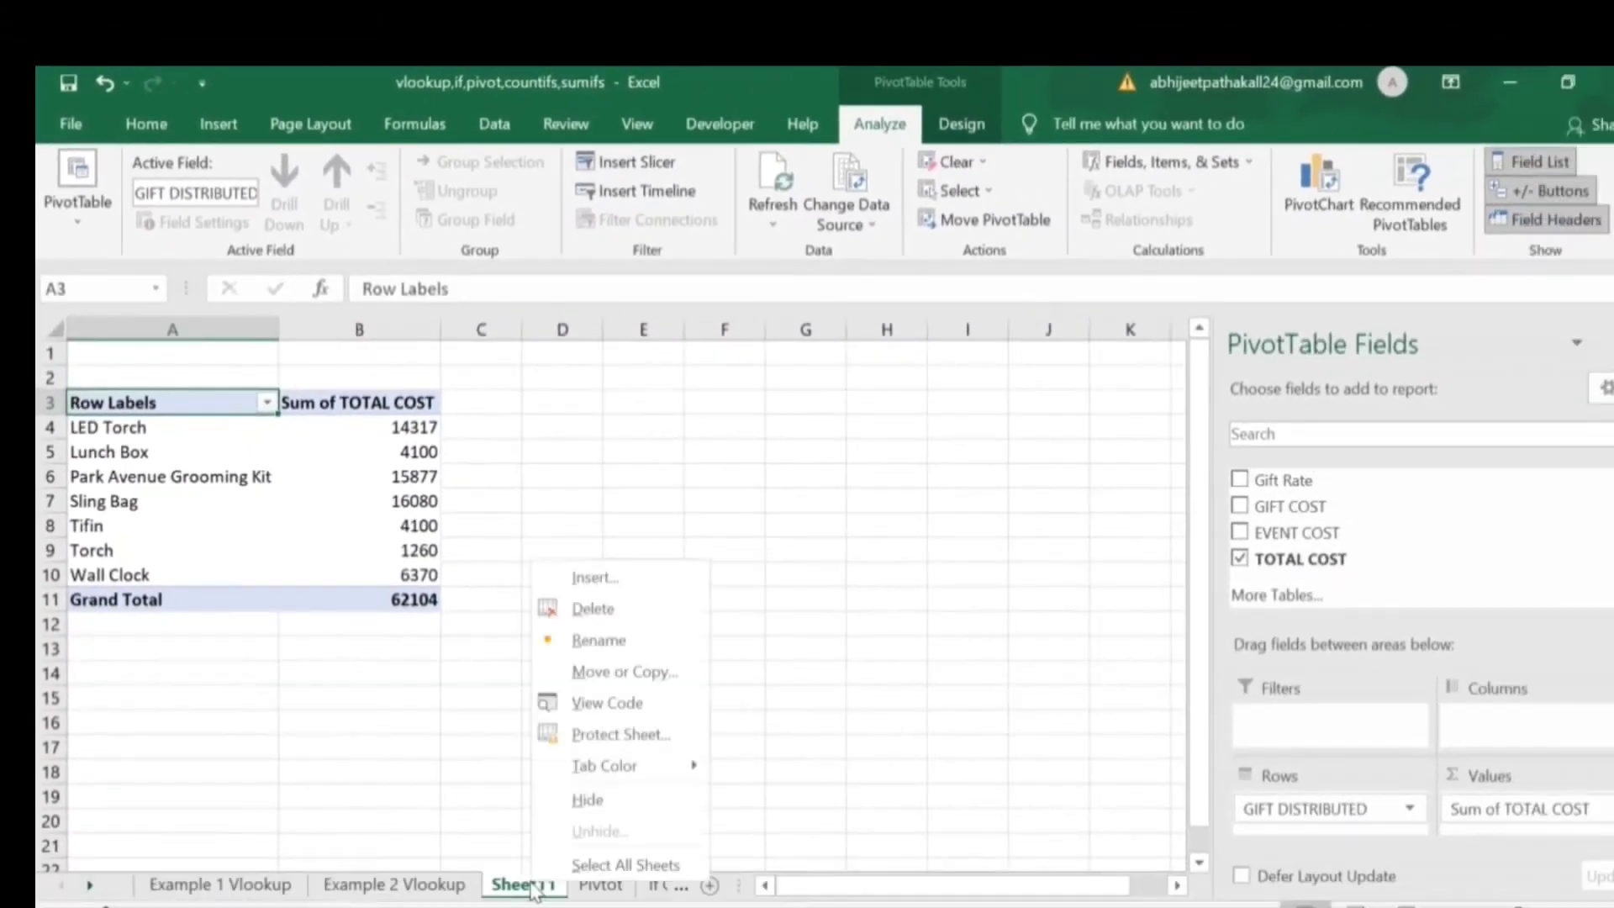
click(601, 611)
click(822, 572)
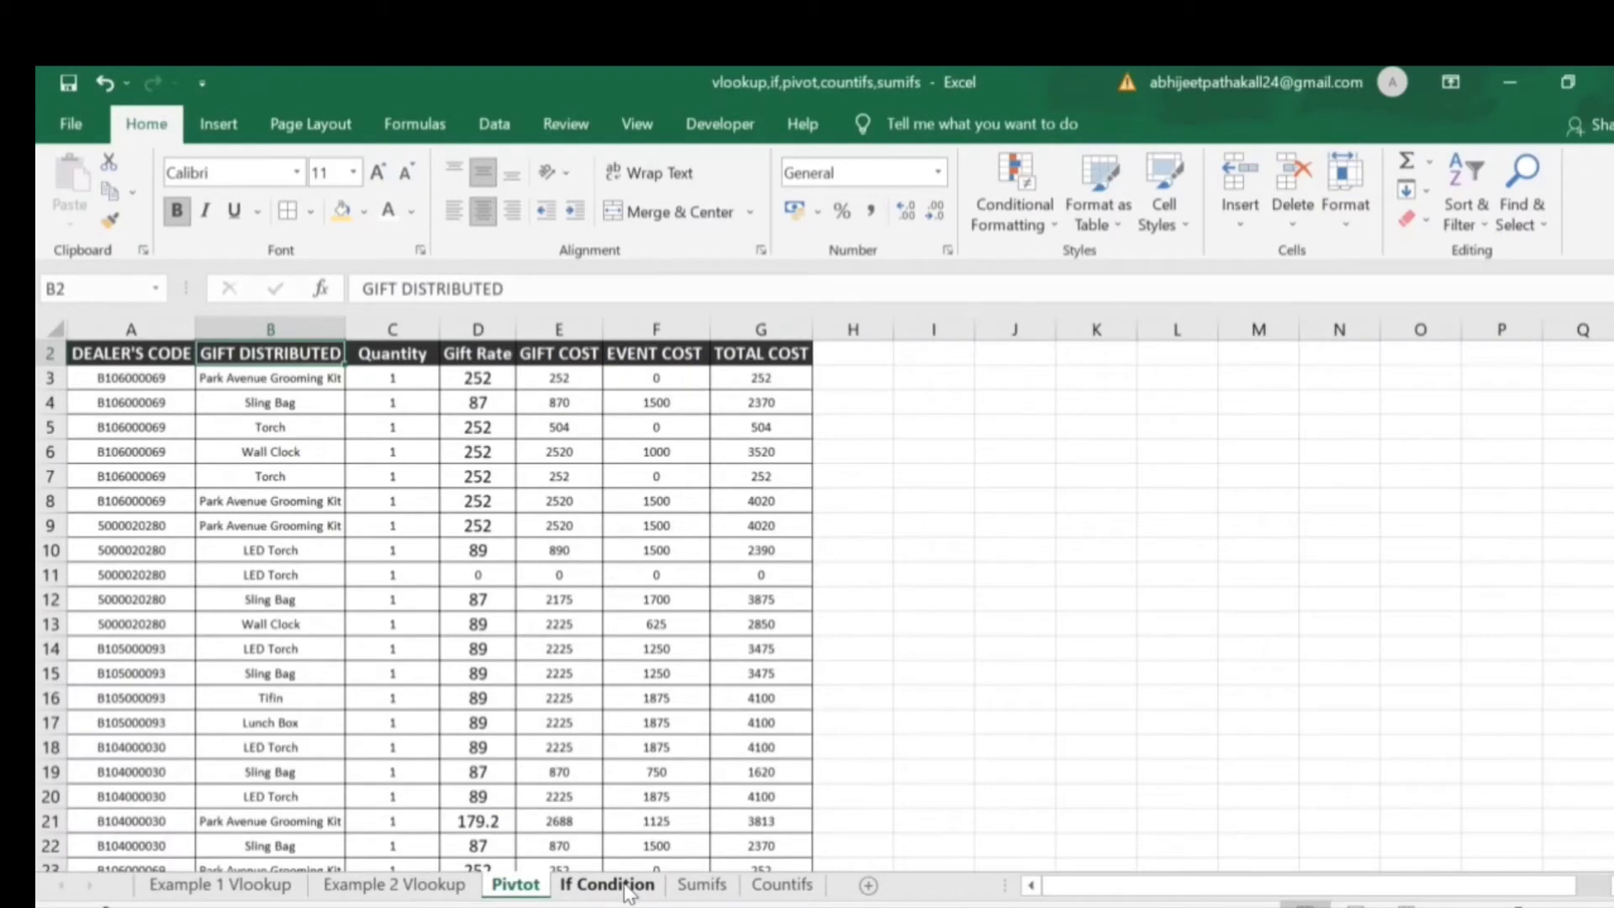
- Switch to the If Condition sheet and examine the product table's columns from ID NO to TOTAL VALUE
scroll(647, 579, up, 1)
click(508, 574)
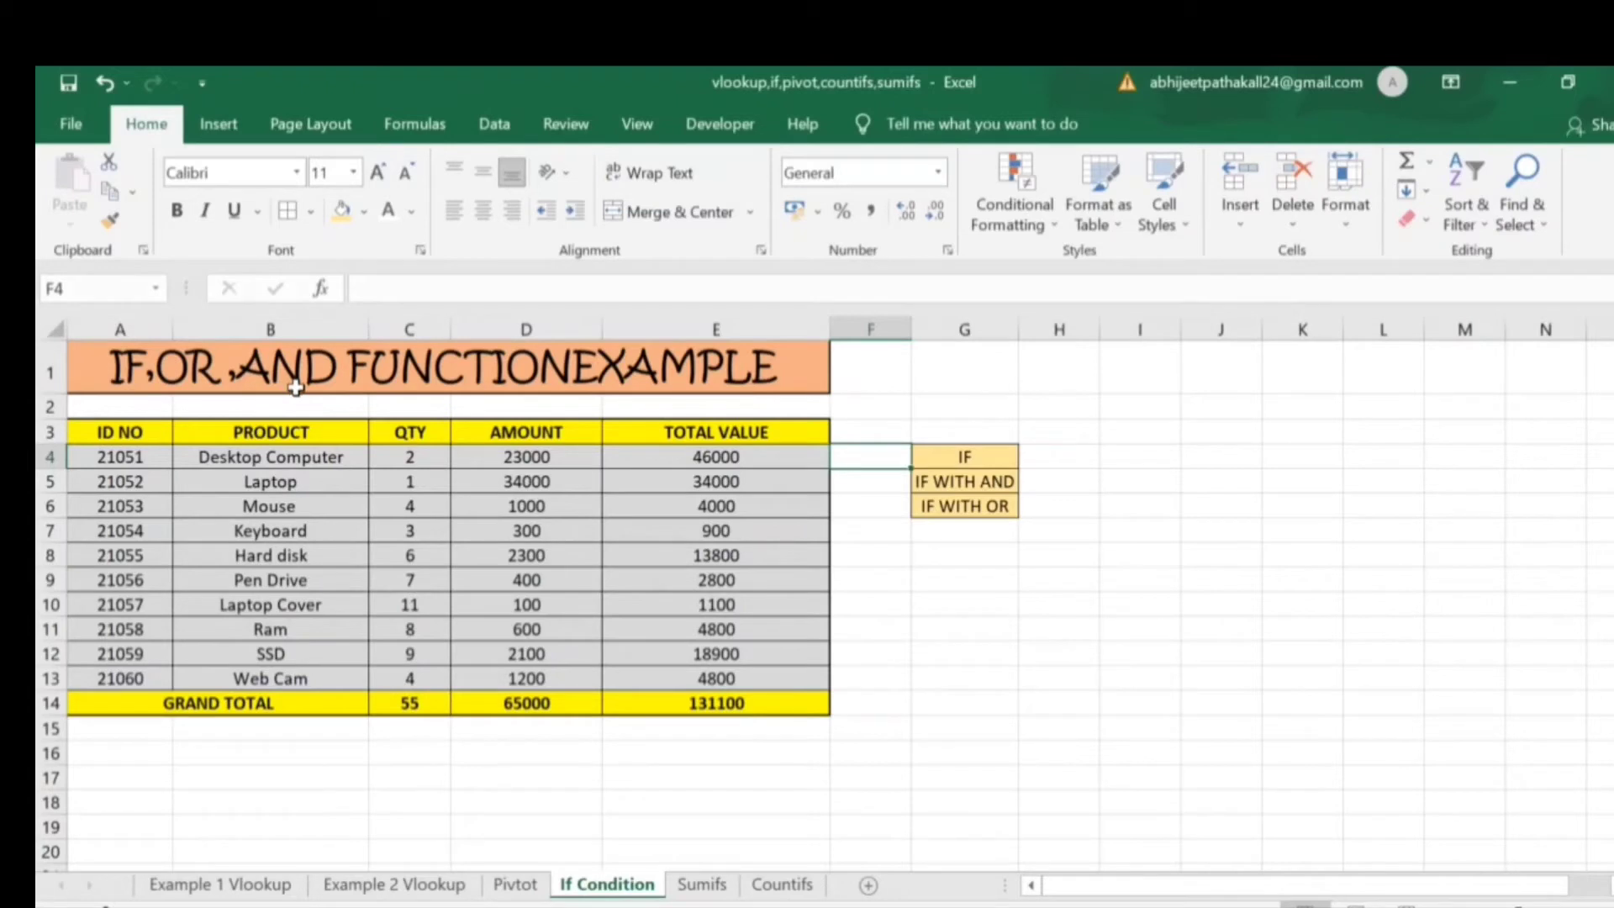
click(965, 458)
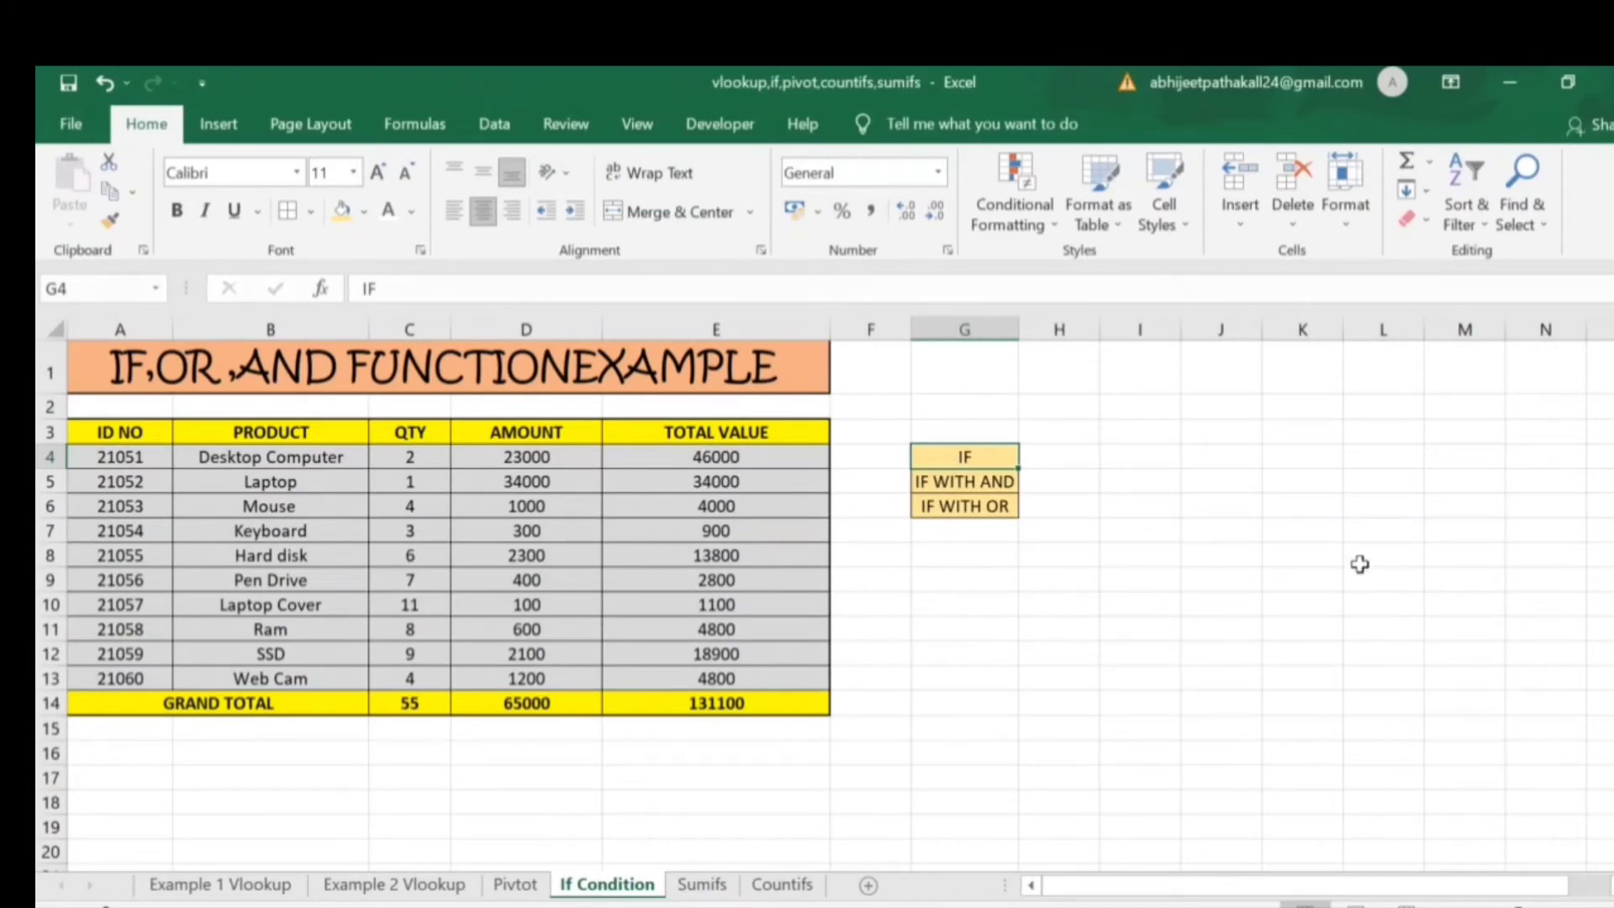
key(Home)
key(Right)
key(Right)
key(Right)
key(Right)
key(Left)
key(Left)
key(Left)
key(Left)
key(Up)
key(Right)
key(Down)
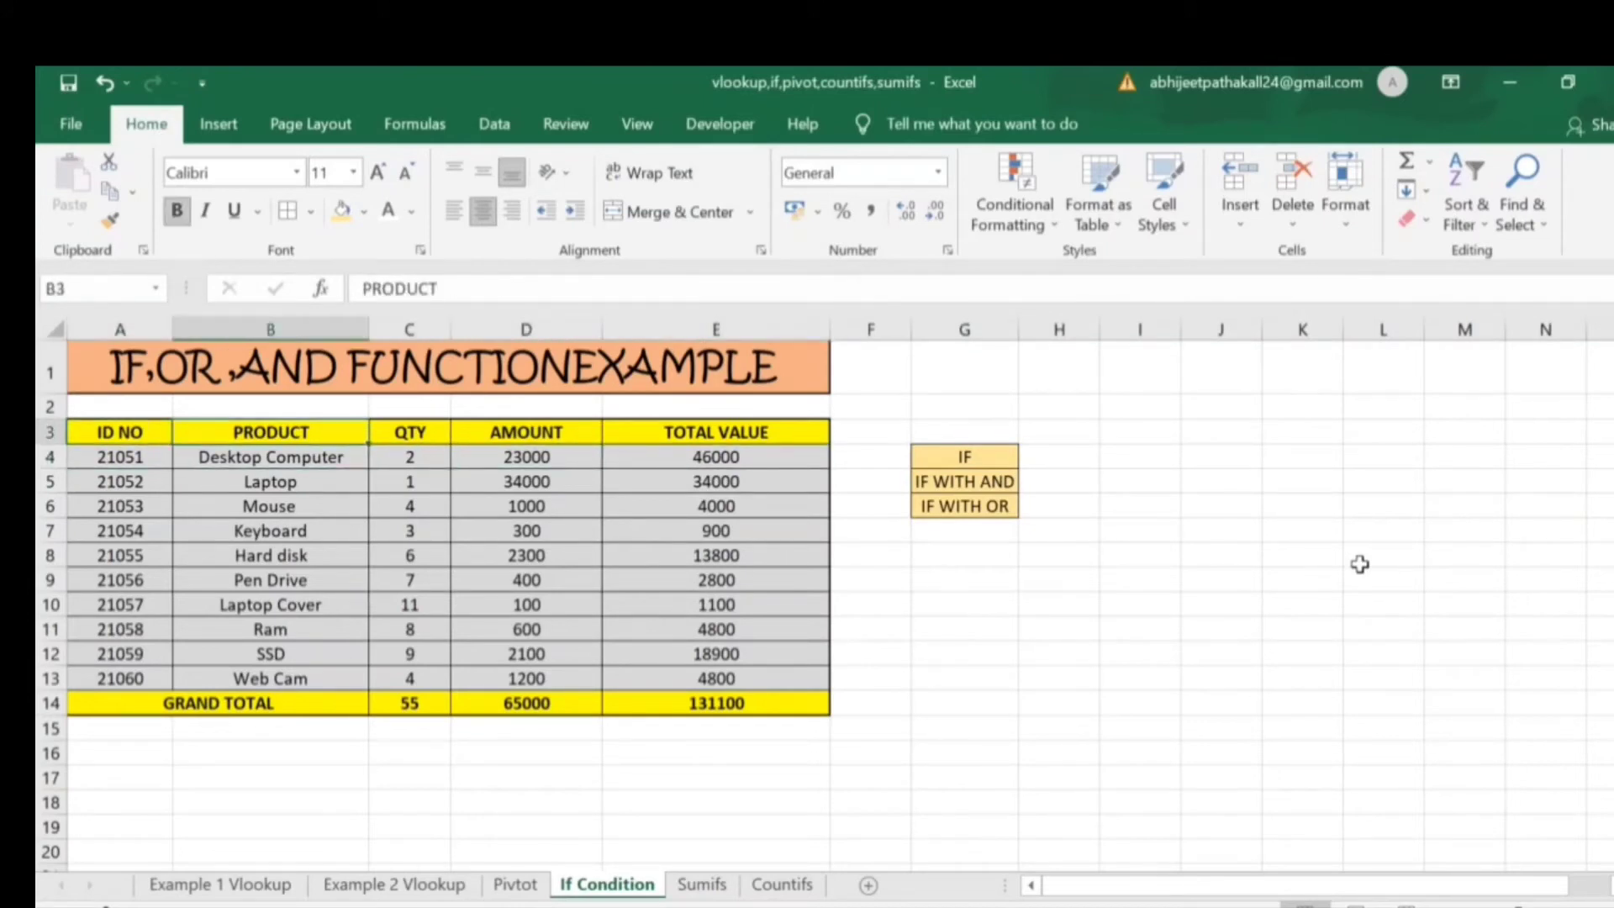
key(Right)
key(Right)
key(Up)
key(Down)
key(Right)
key(Up)
key(Down)
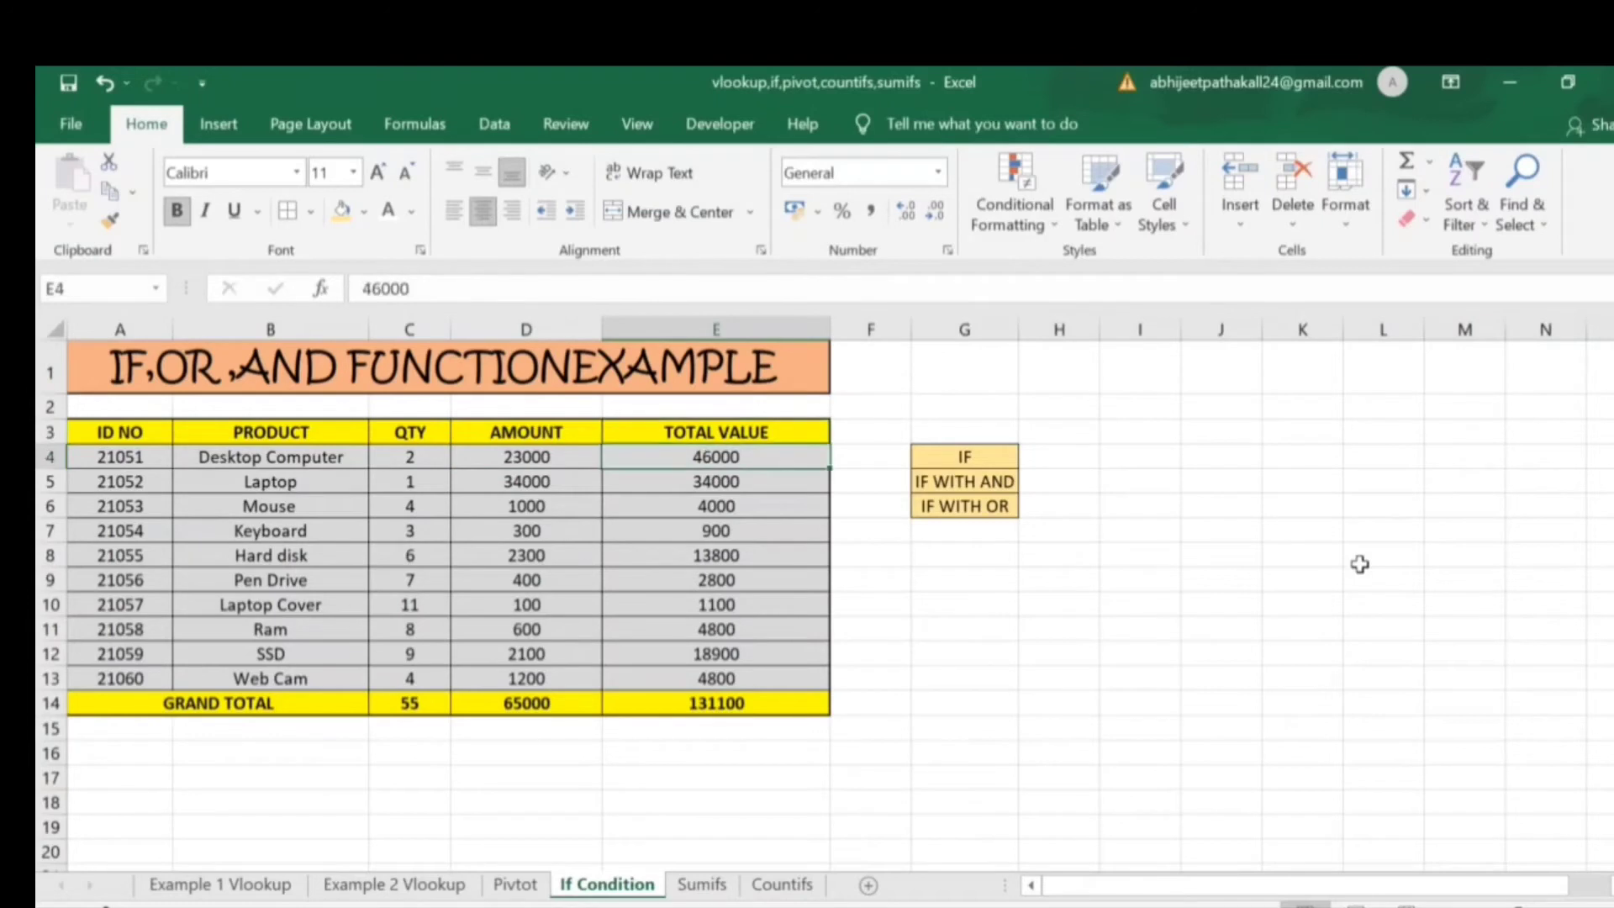
- Start an IF formula in H4 that tests whether the Desktop Computer's total value in E4 is greater than 44000
key(Right)
key(Right)
key(Right)
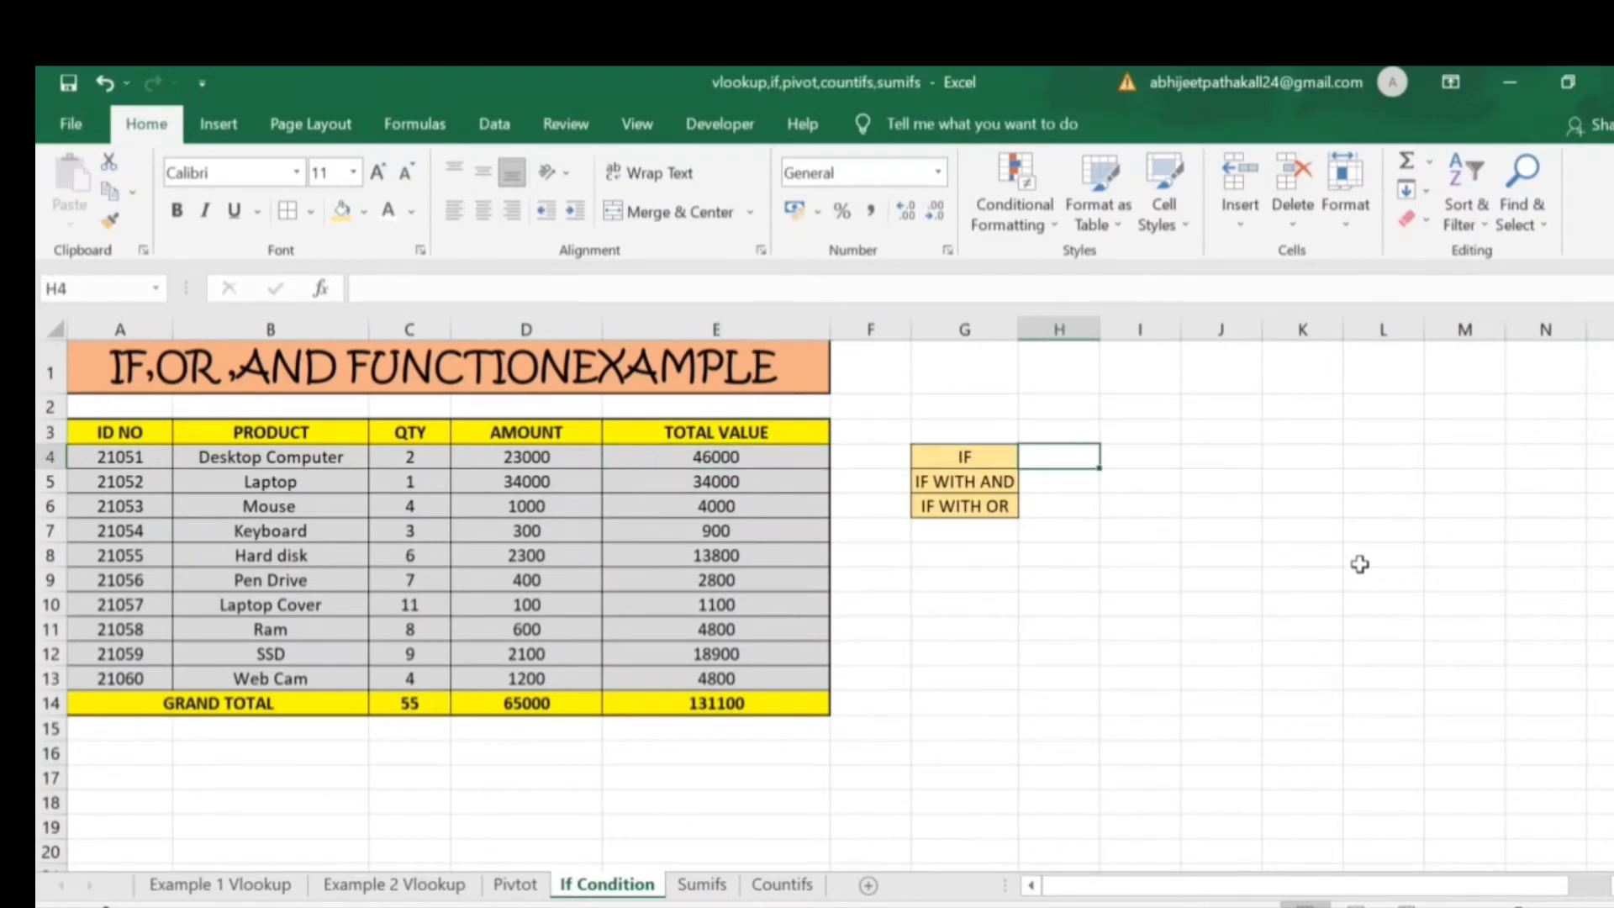
text(=if)
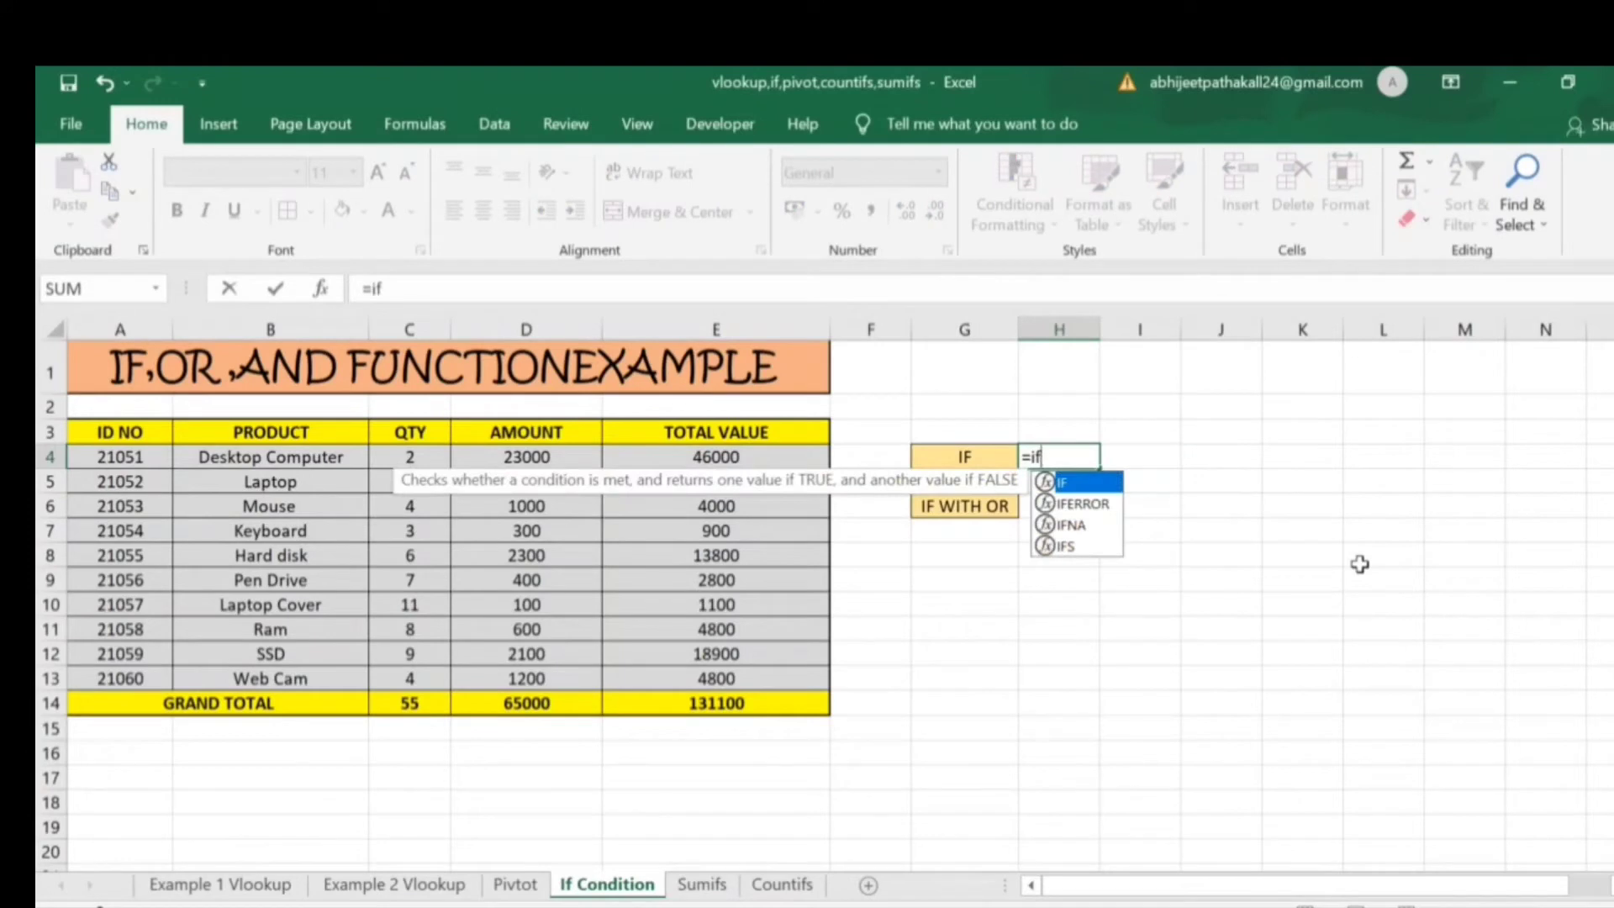
key(Tab)
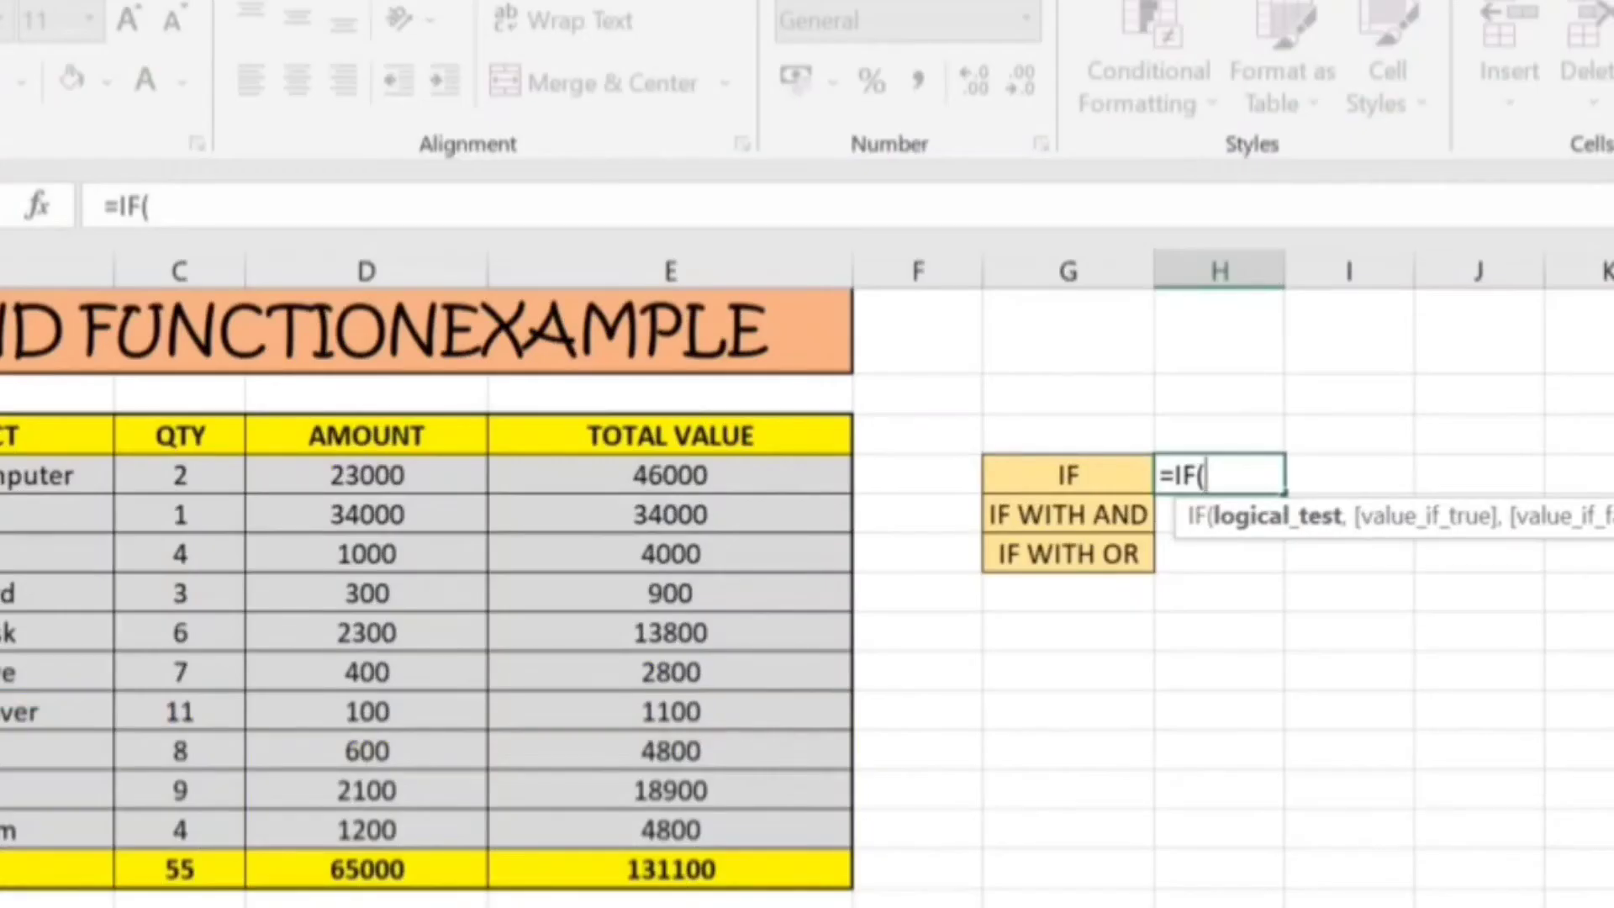
key(Left)
key(Left)
key(Left)
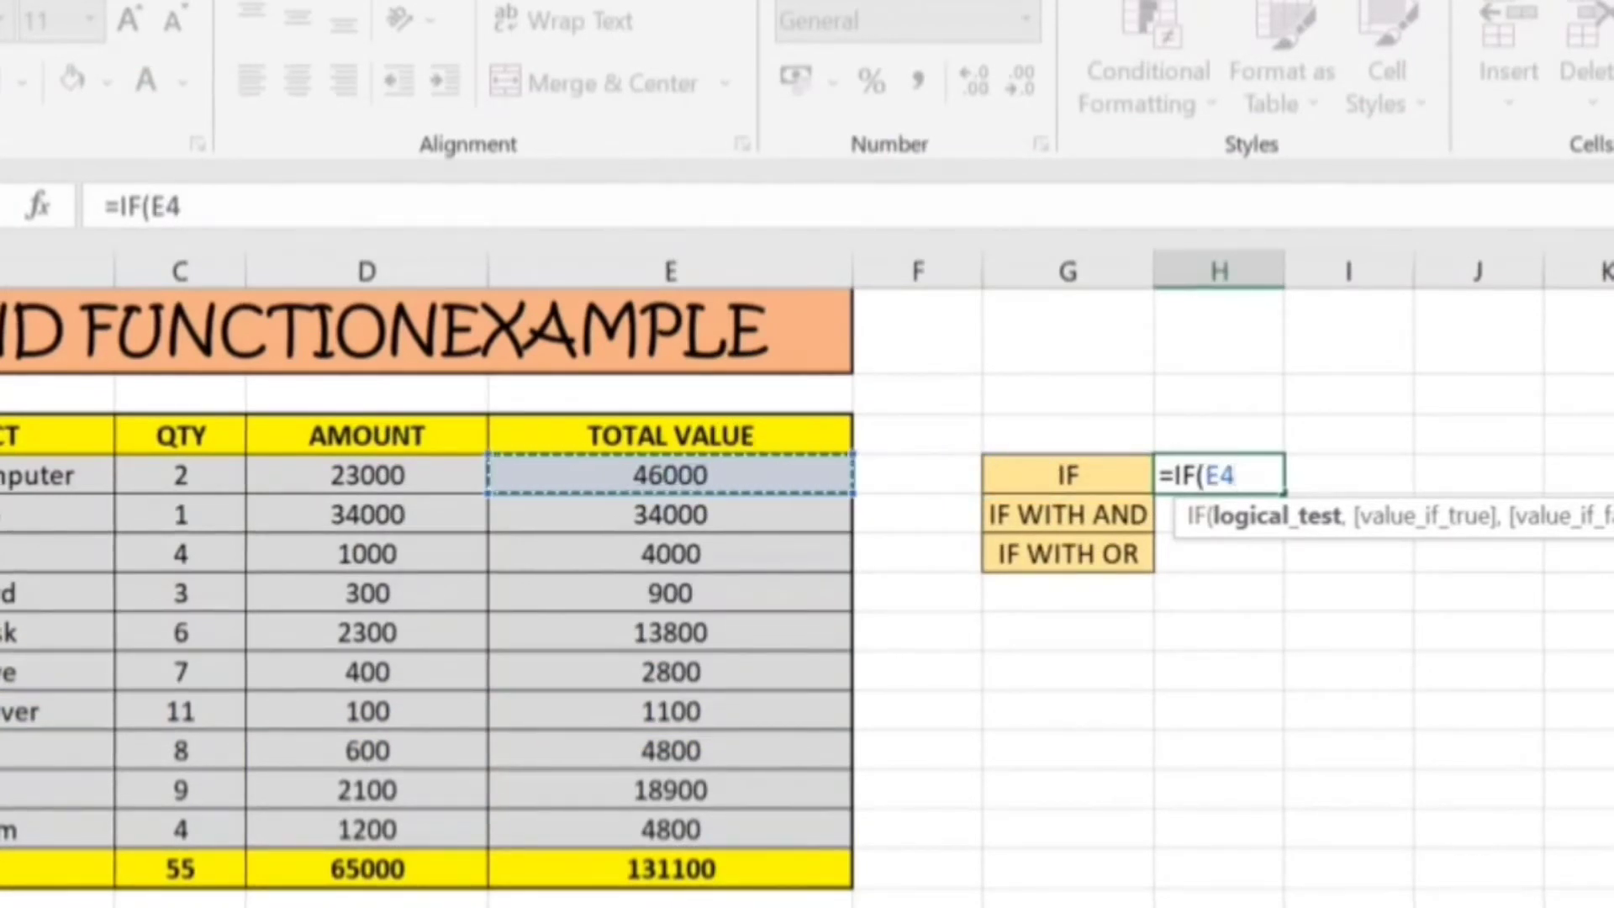
text(>)
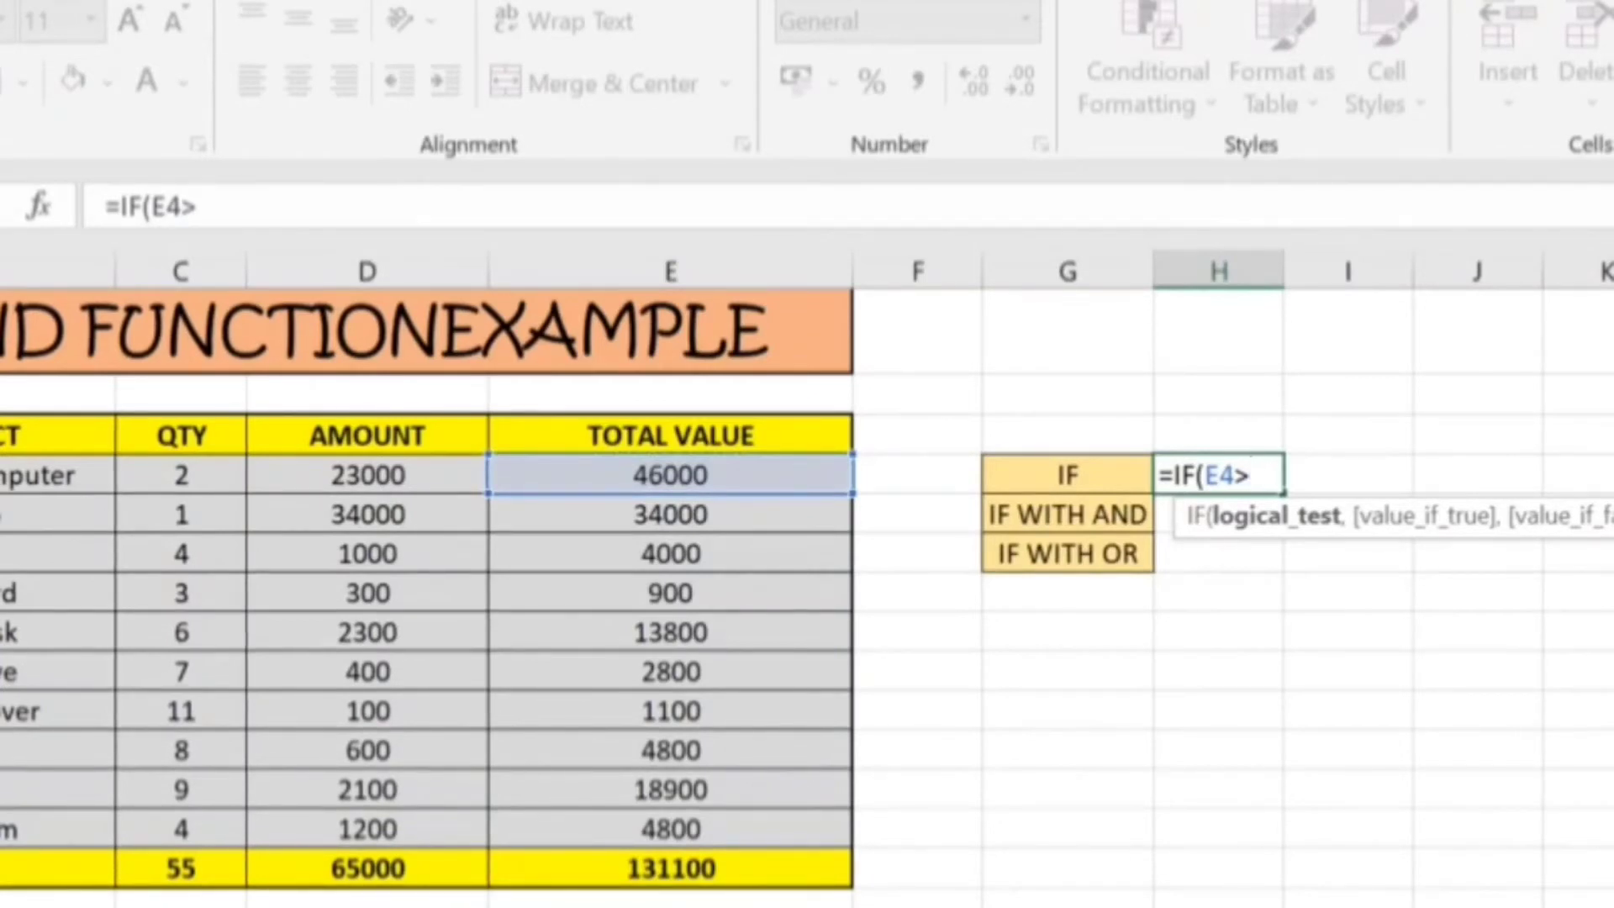
text(44)
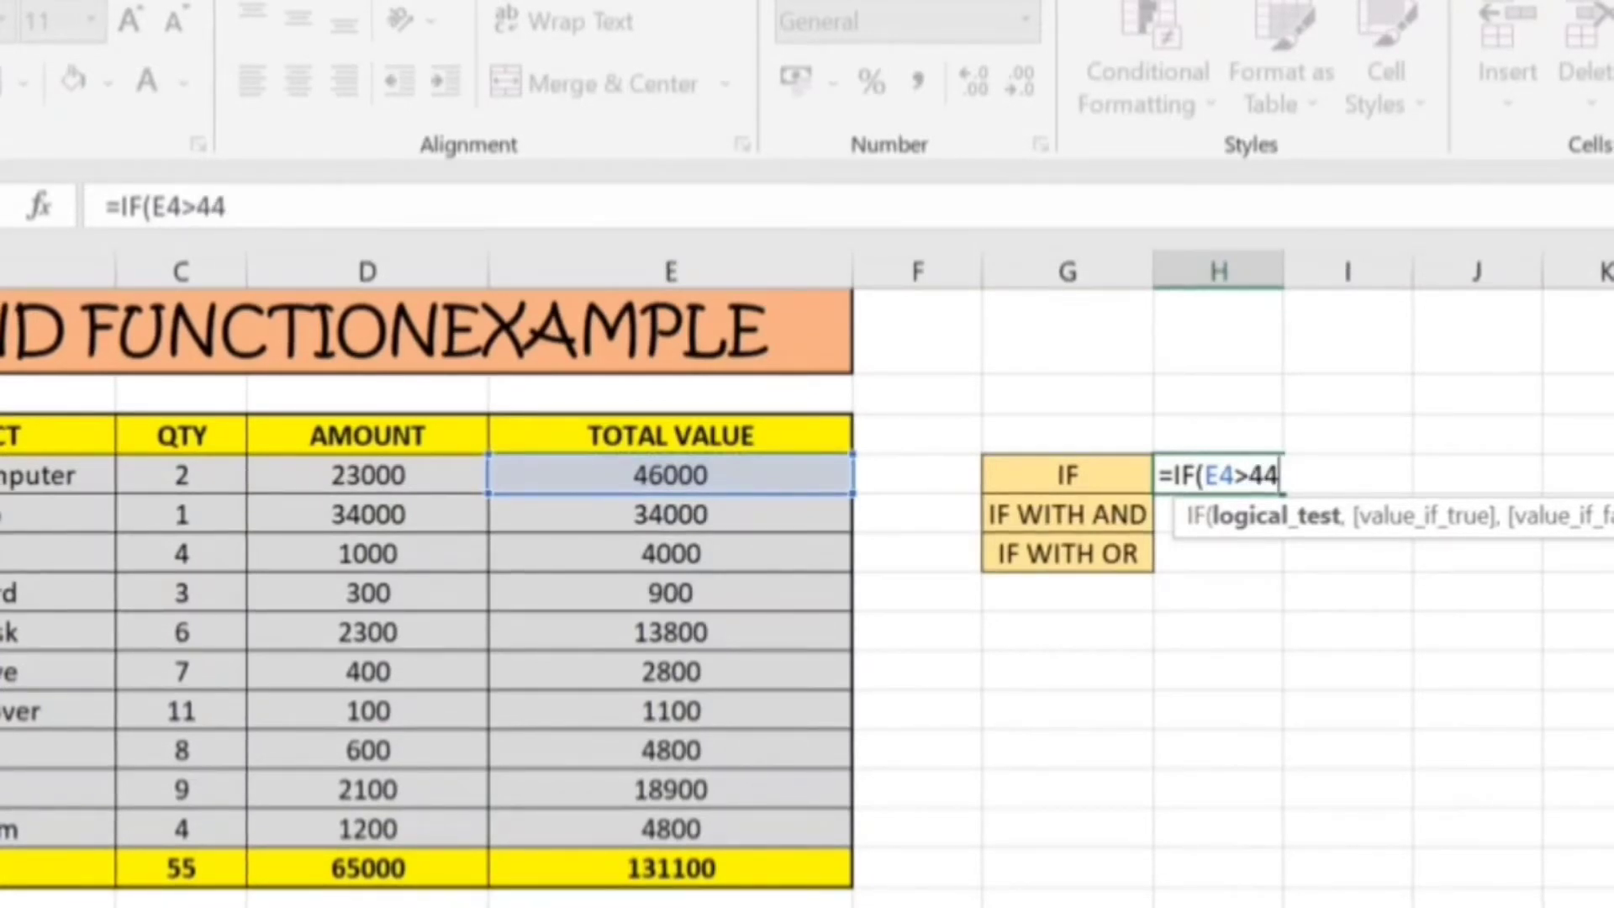
text(000)
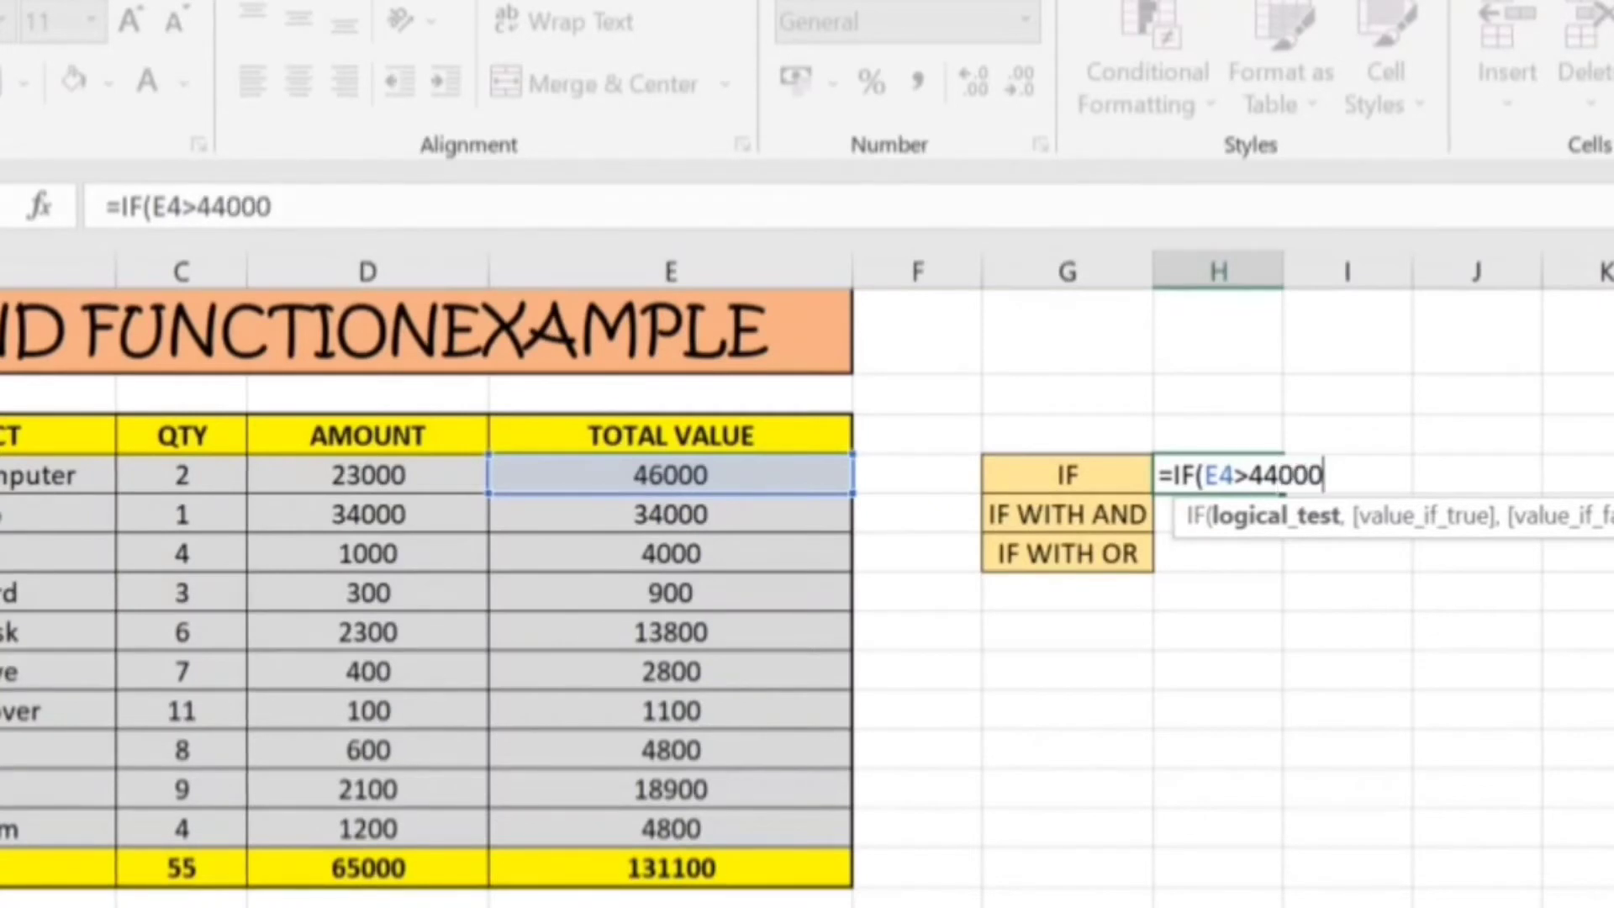
text(,)
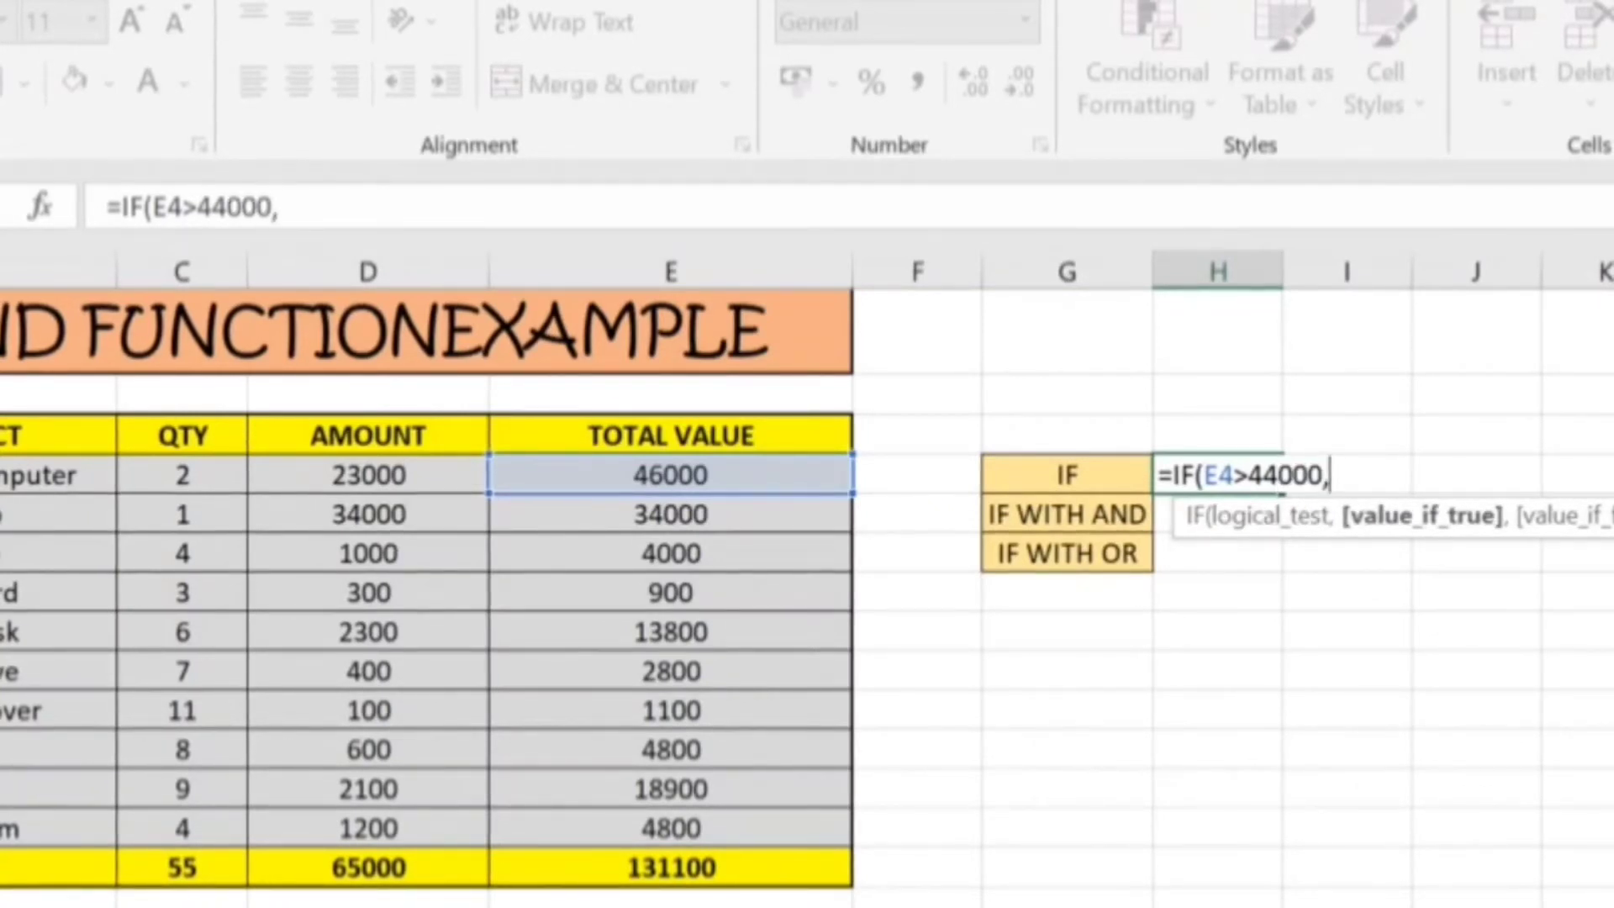
- Complete the IF formula in H4 so it returns "True" when the test is met and "False" otherwise
text(")
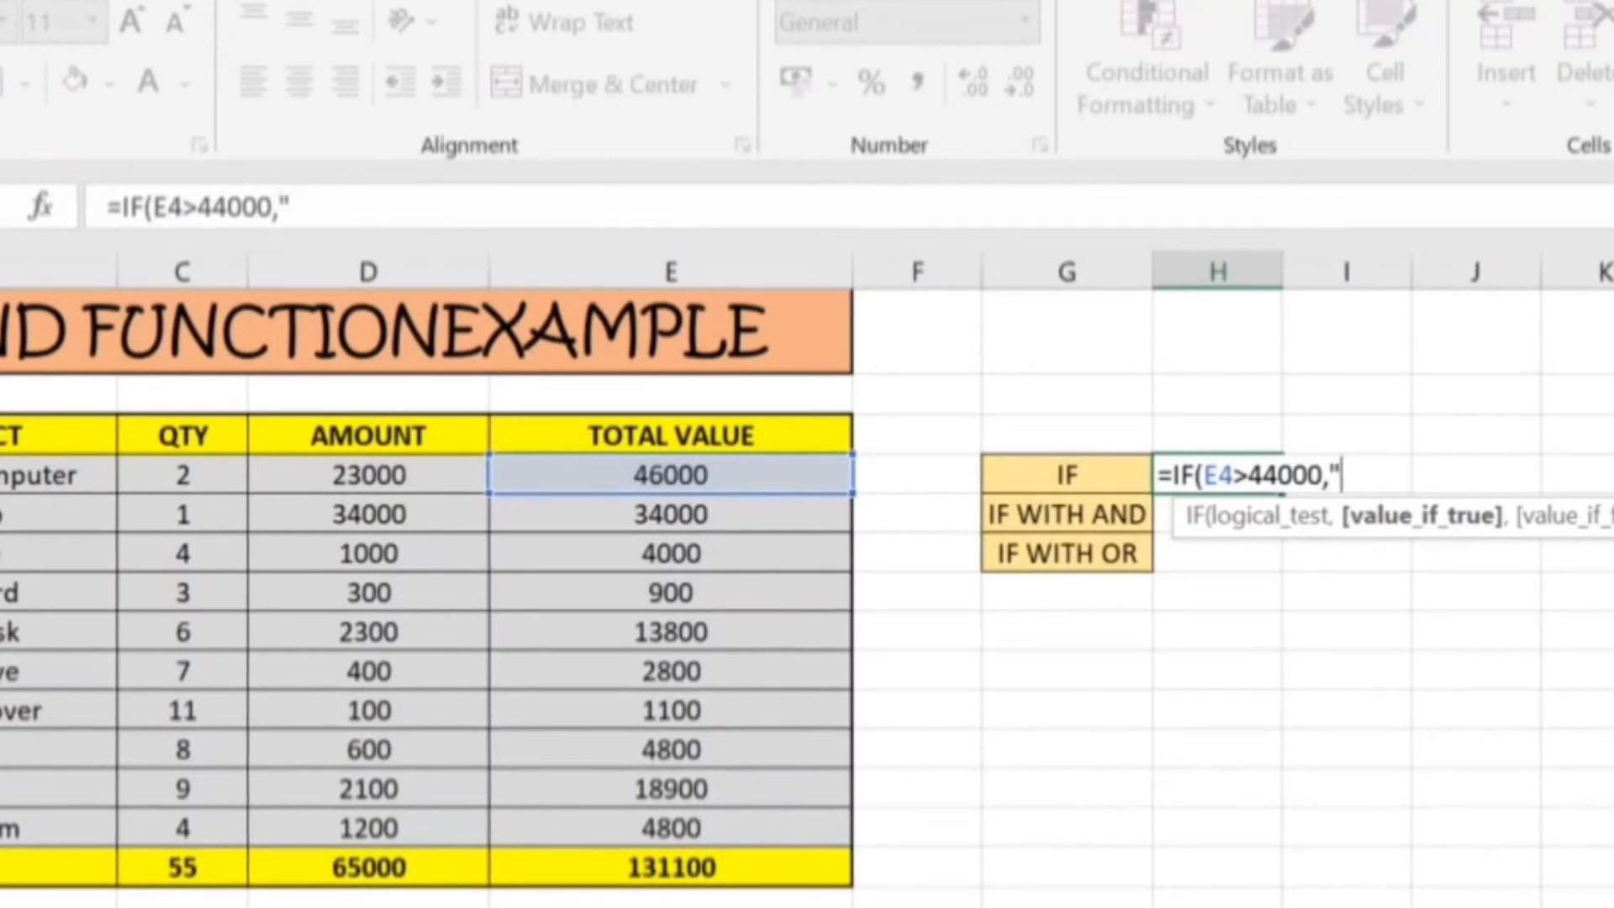
text(True)
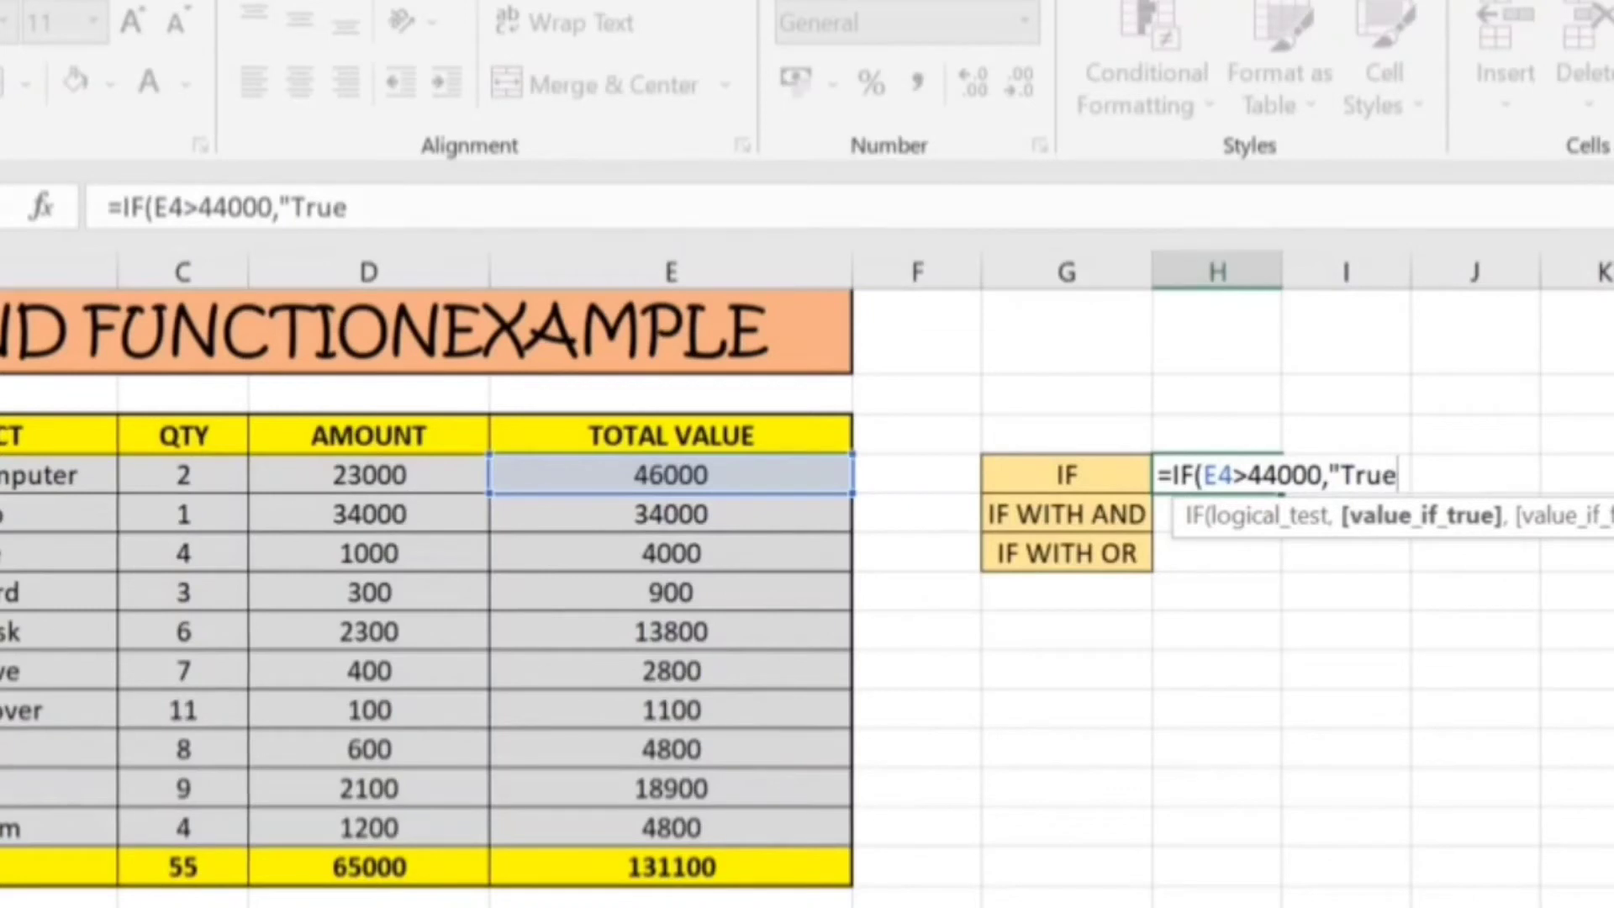
text(",)
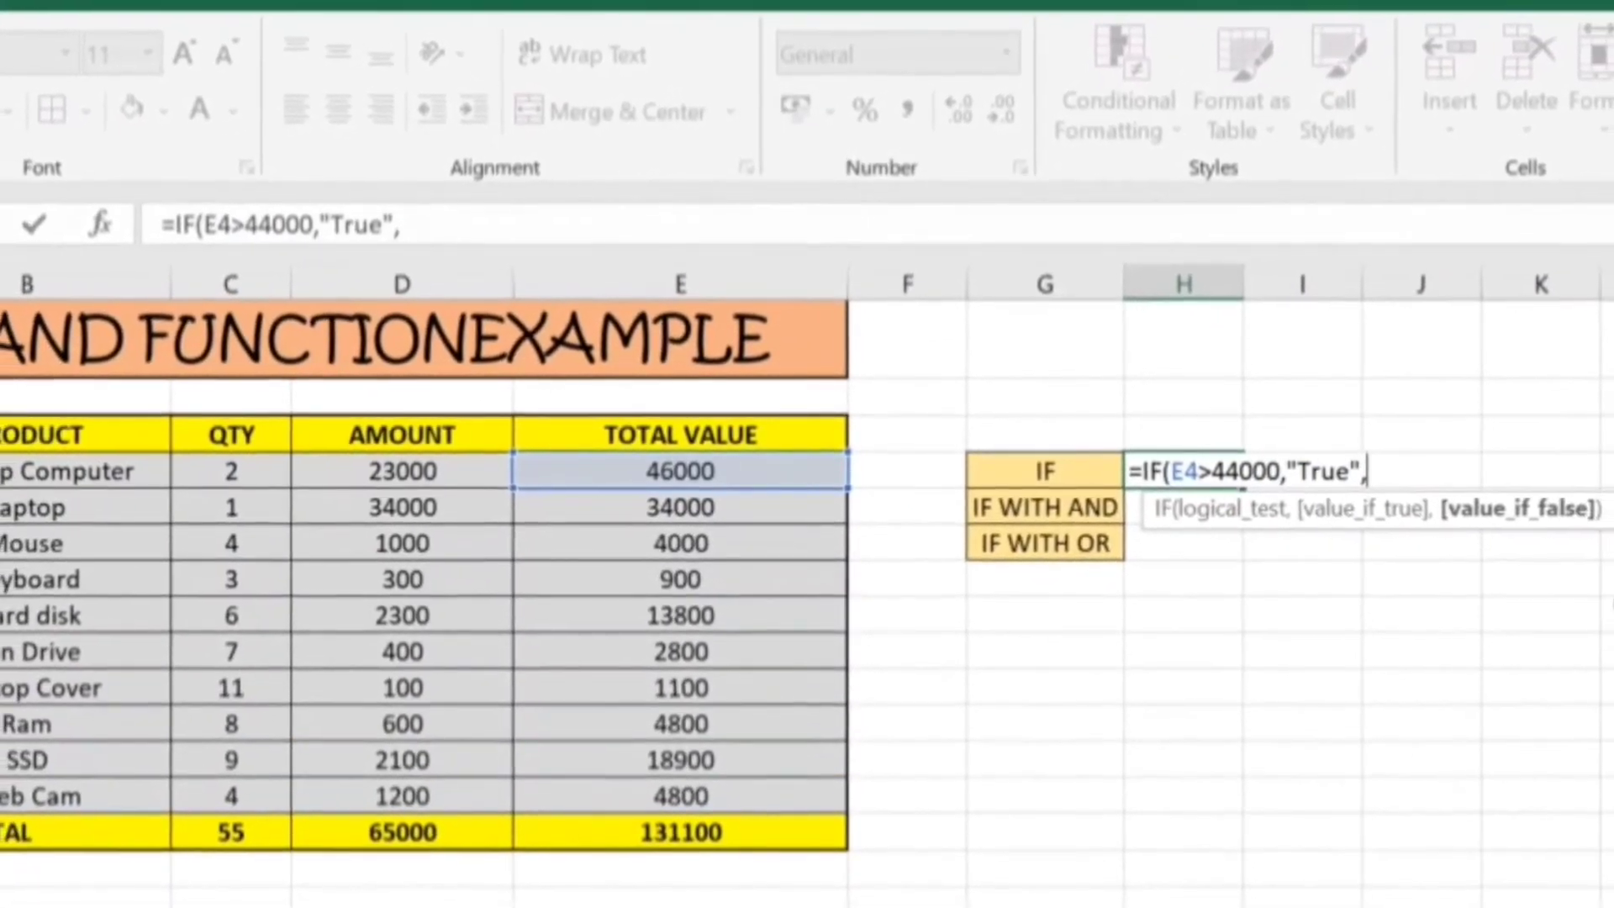
text(")
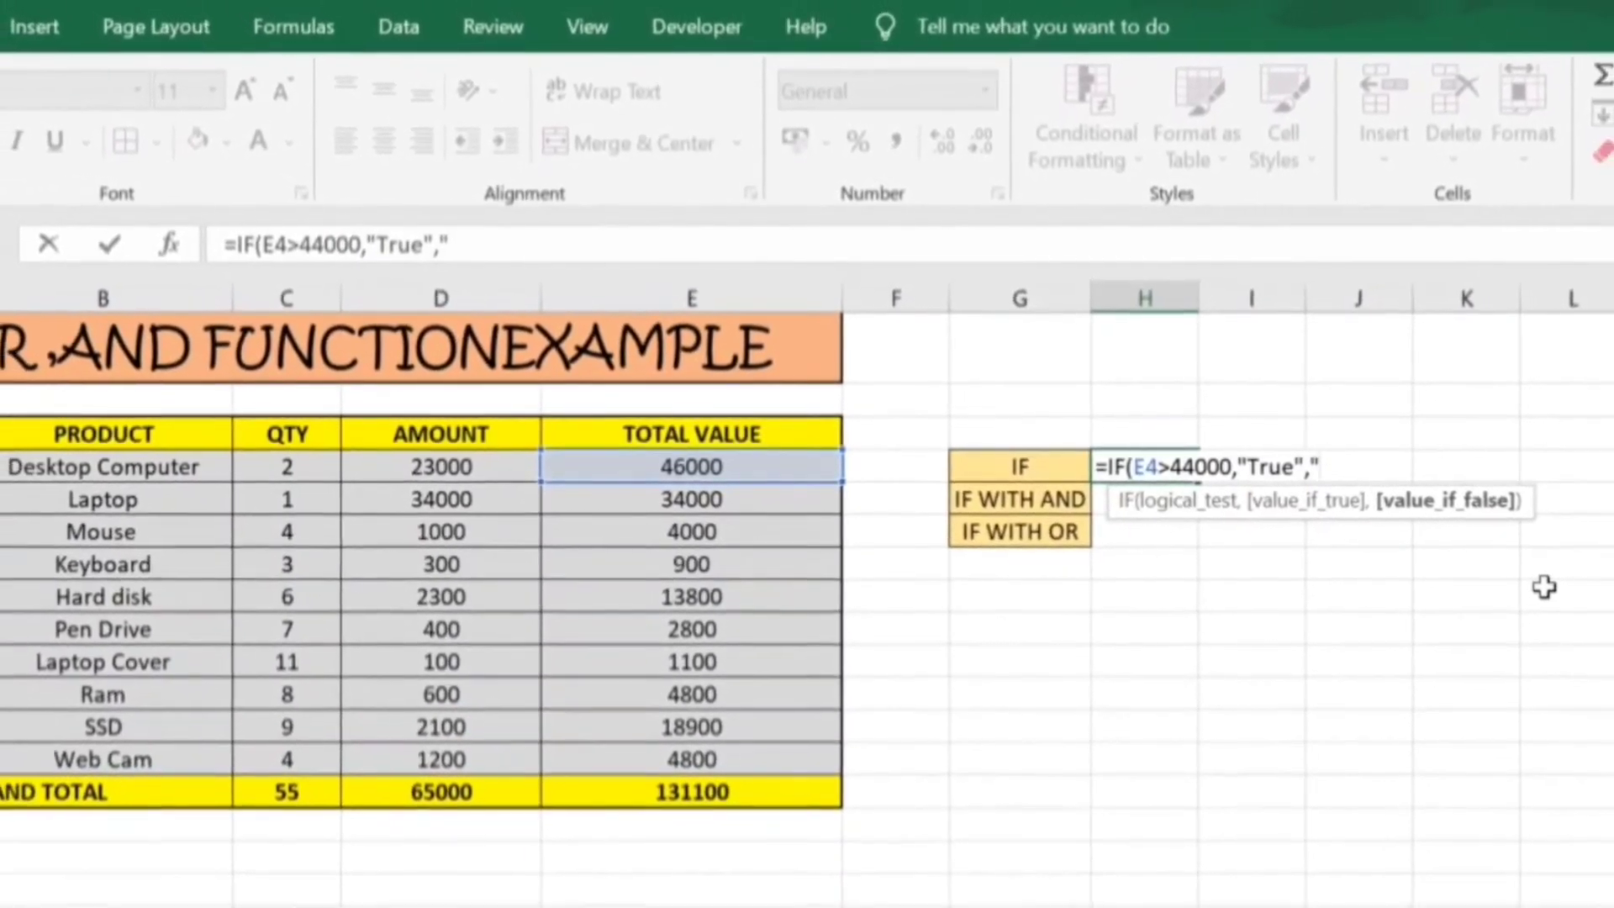
text(W)
key(BackSpace)
text(False")
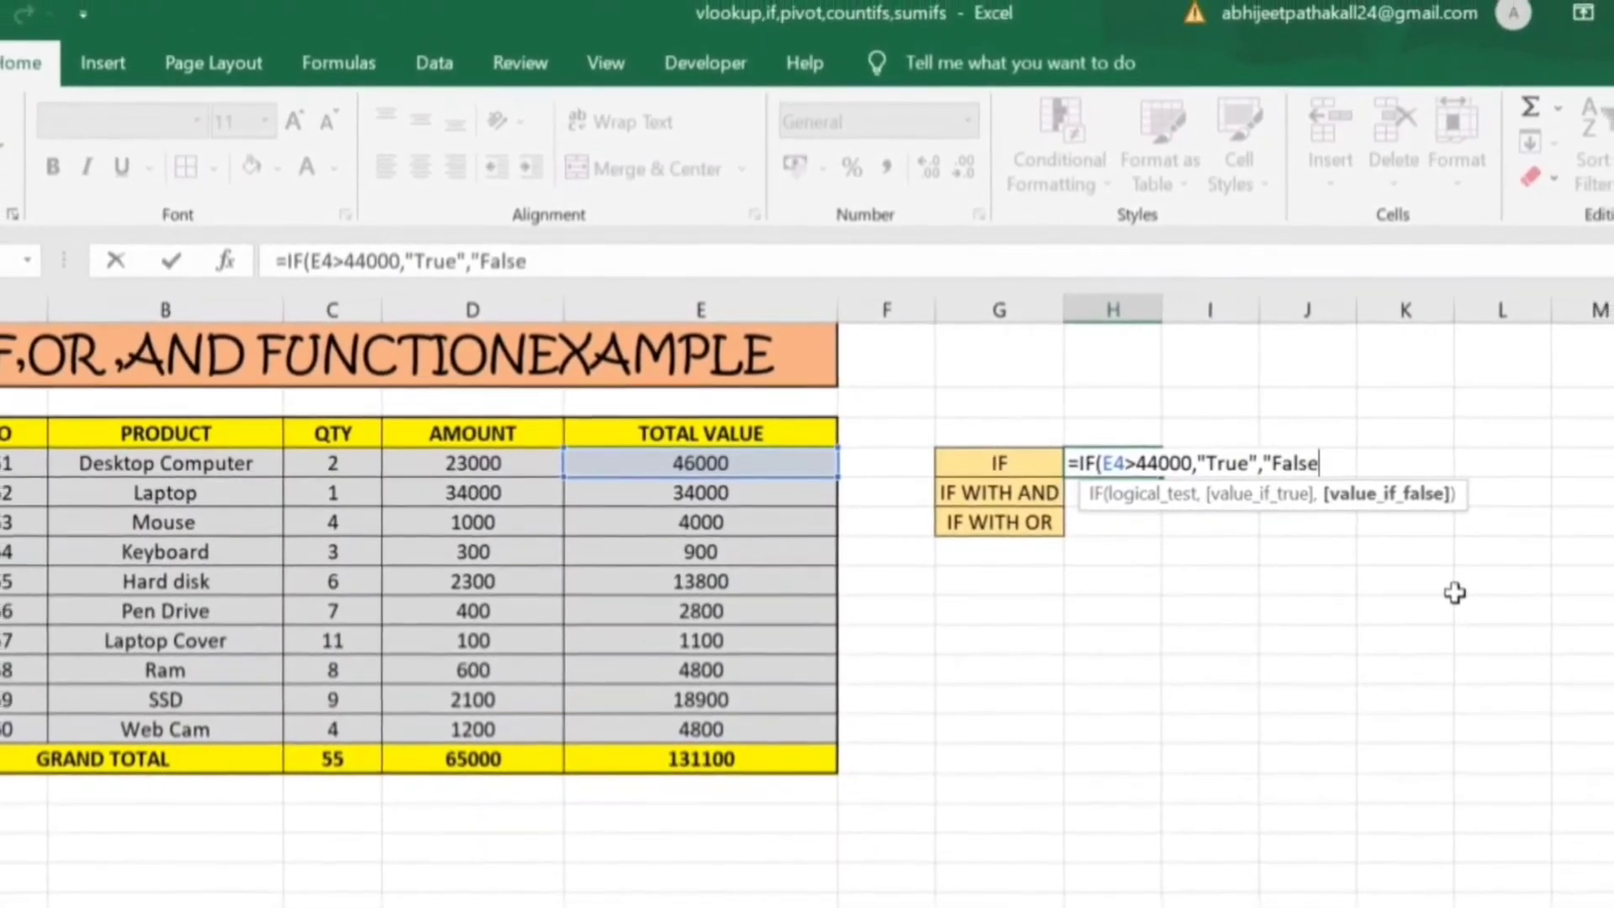
text())
key(ctrl+Return)
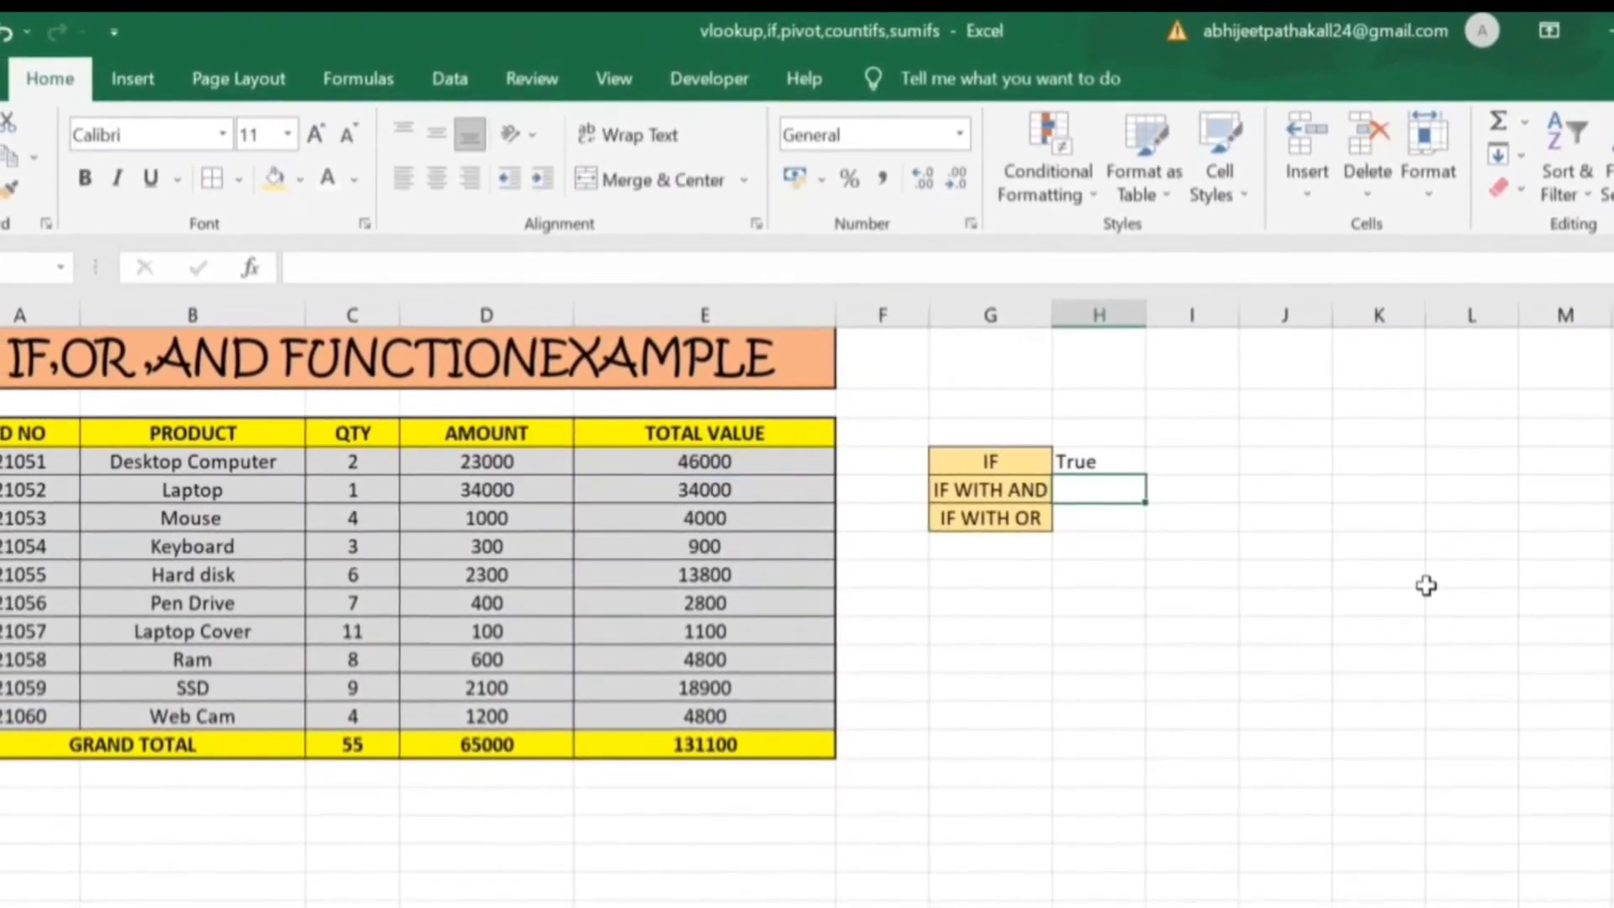
- Change the comparison value in H4's IF formula to 47000
key(Left)
key(Right)
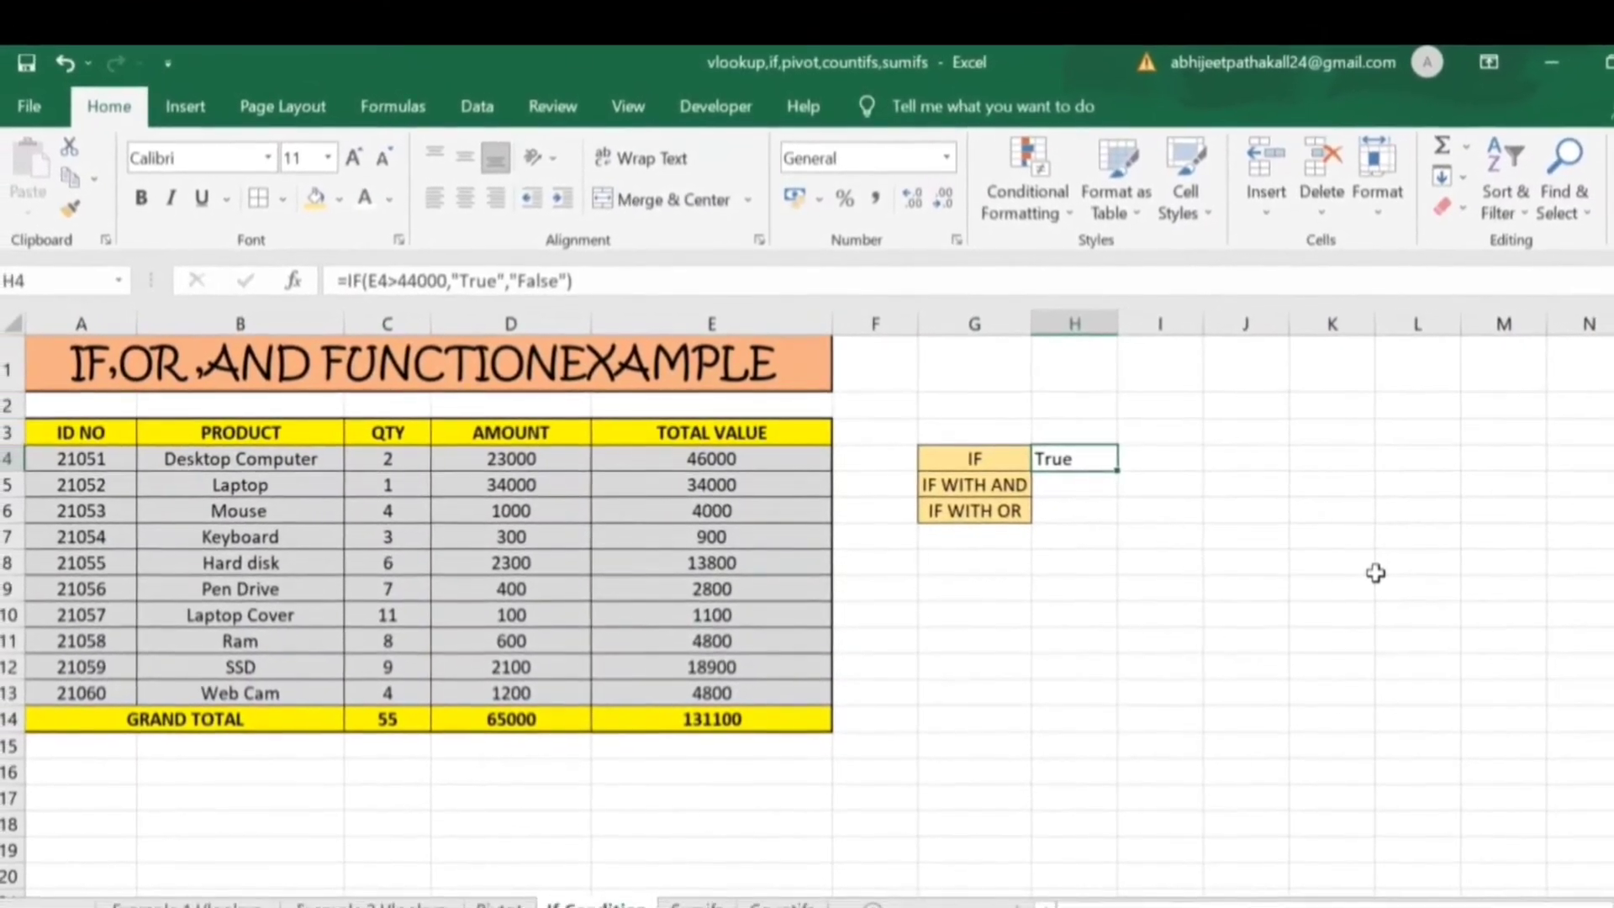
click(416, 283)
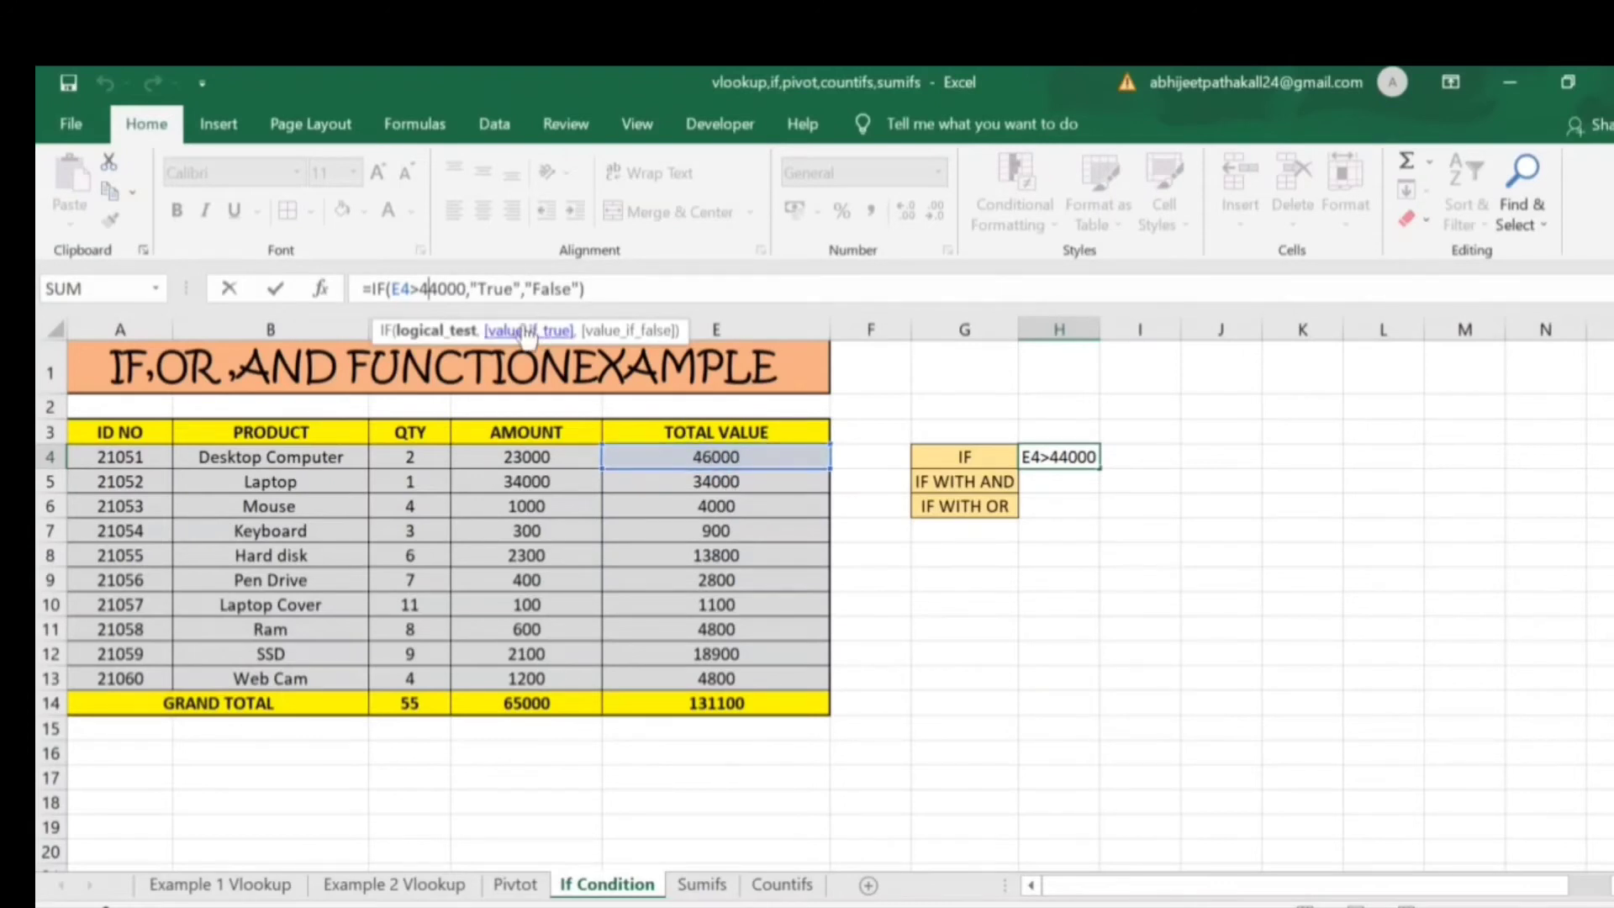
key(Right)
key(BackSpace)
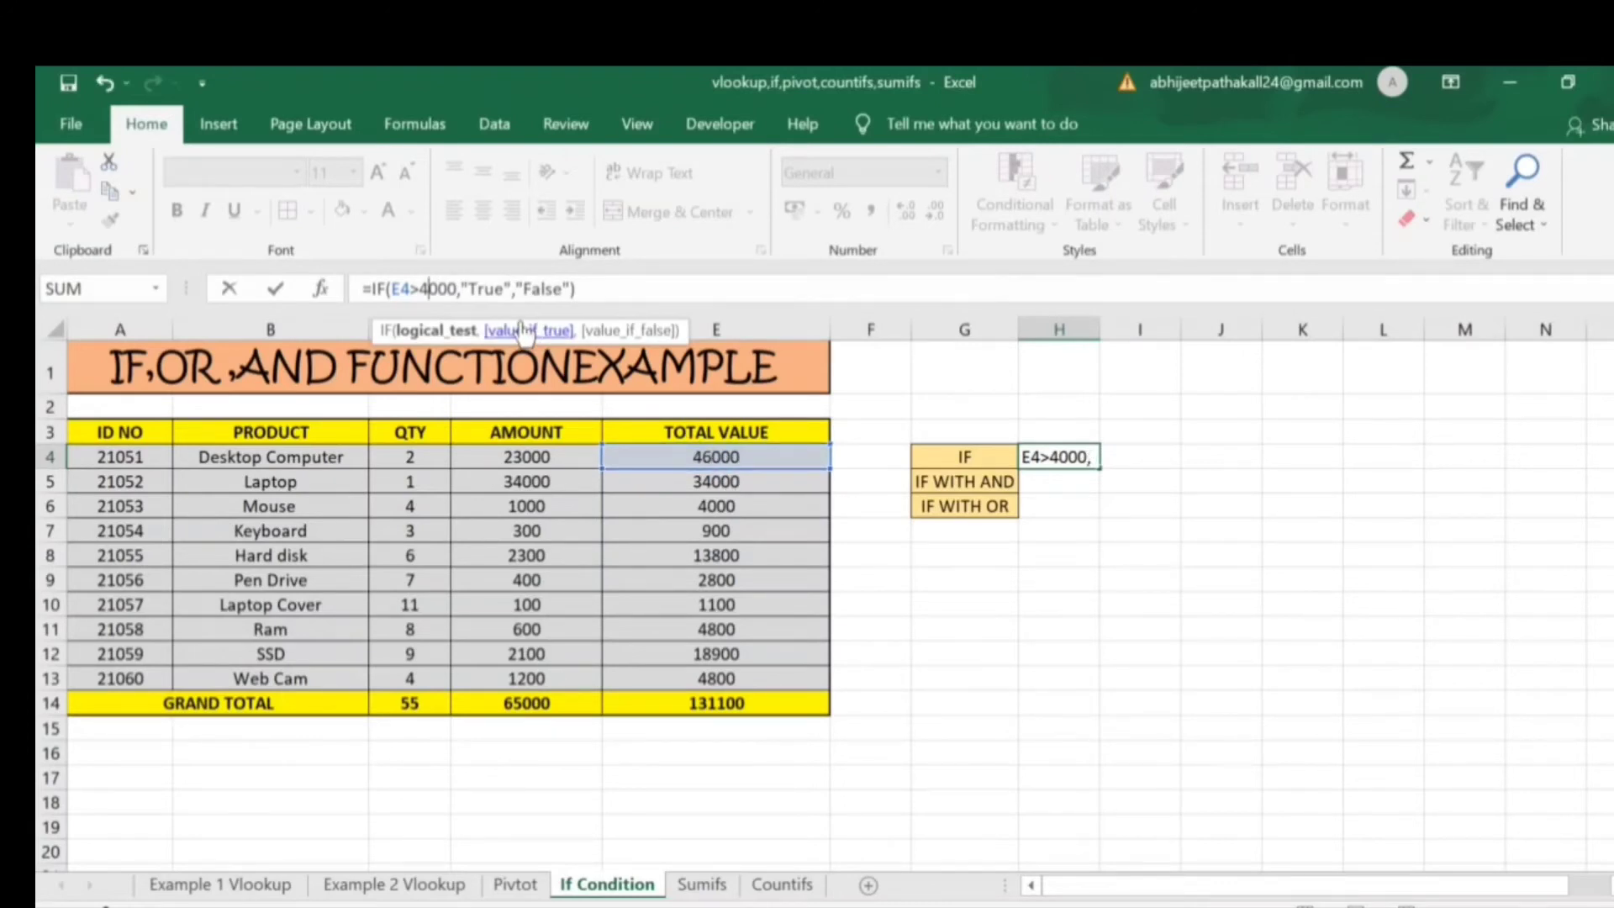
text(7)
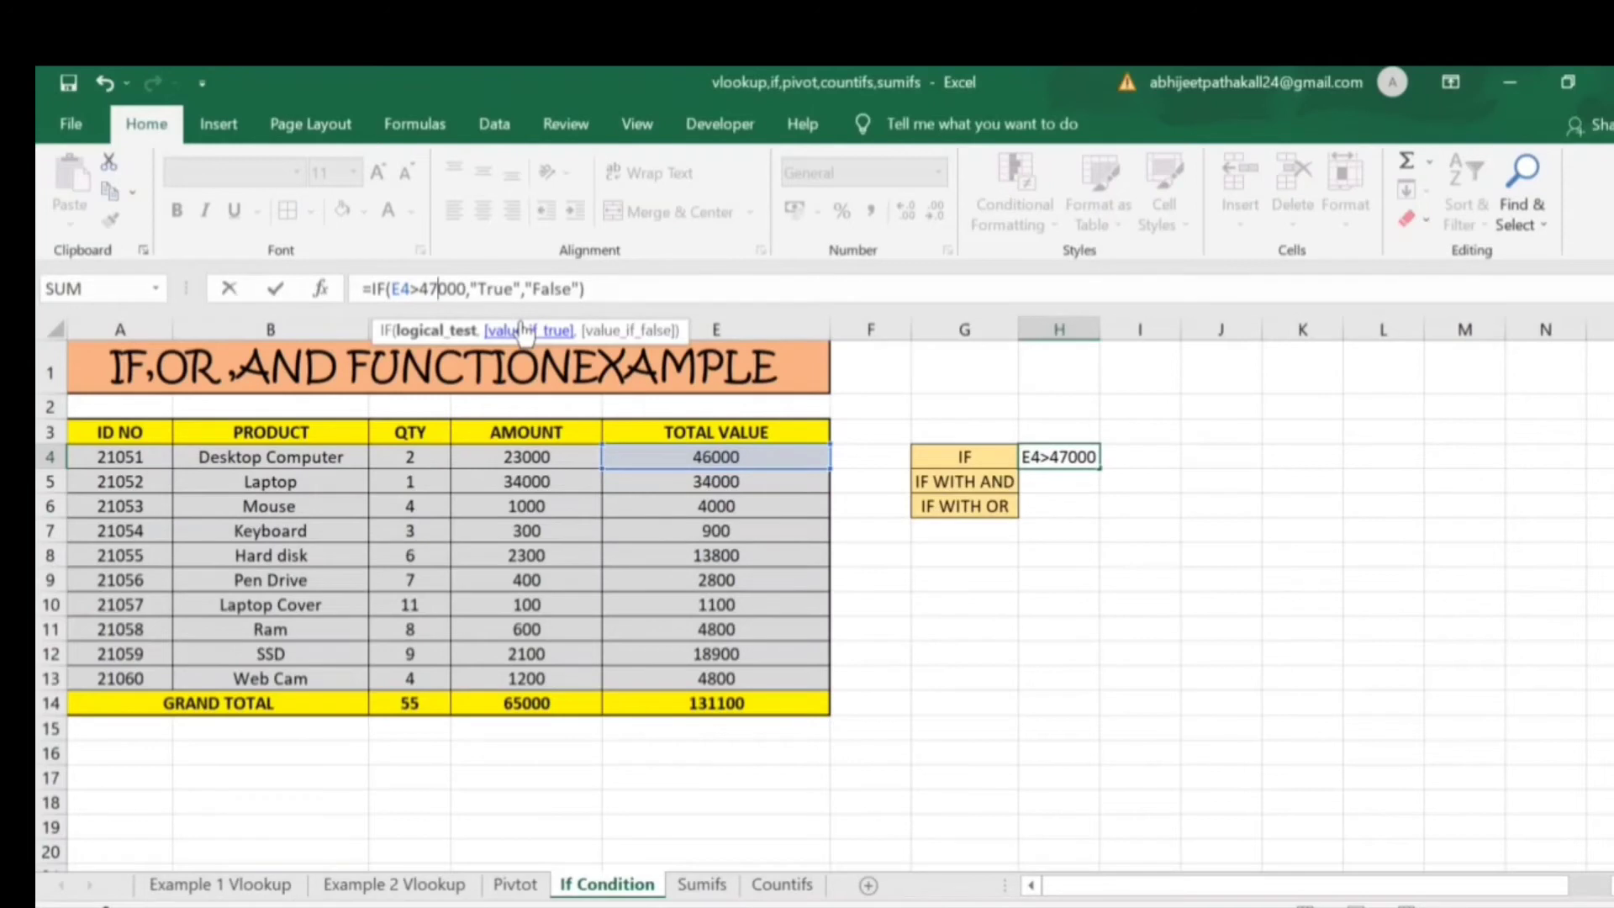
key(ctrl+Return)
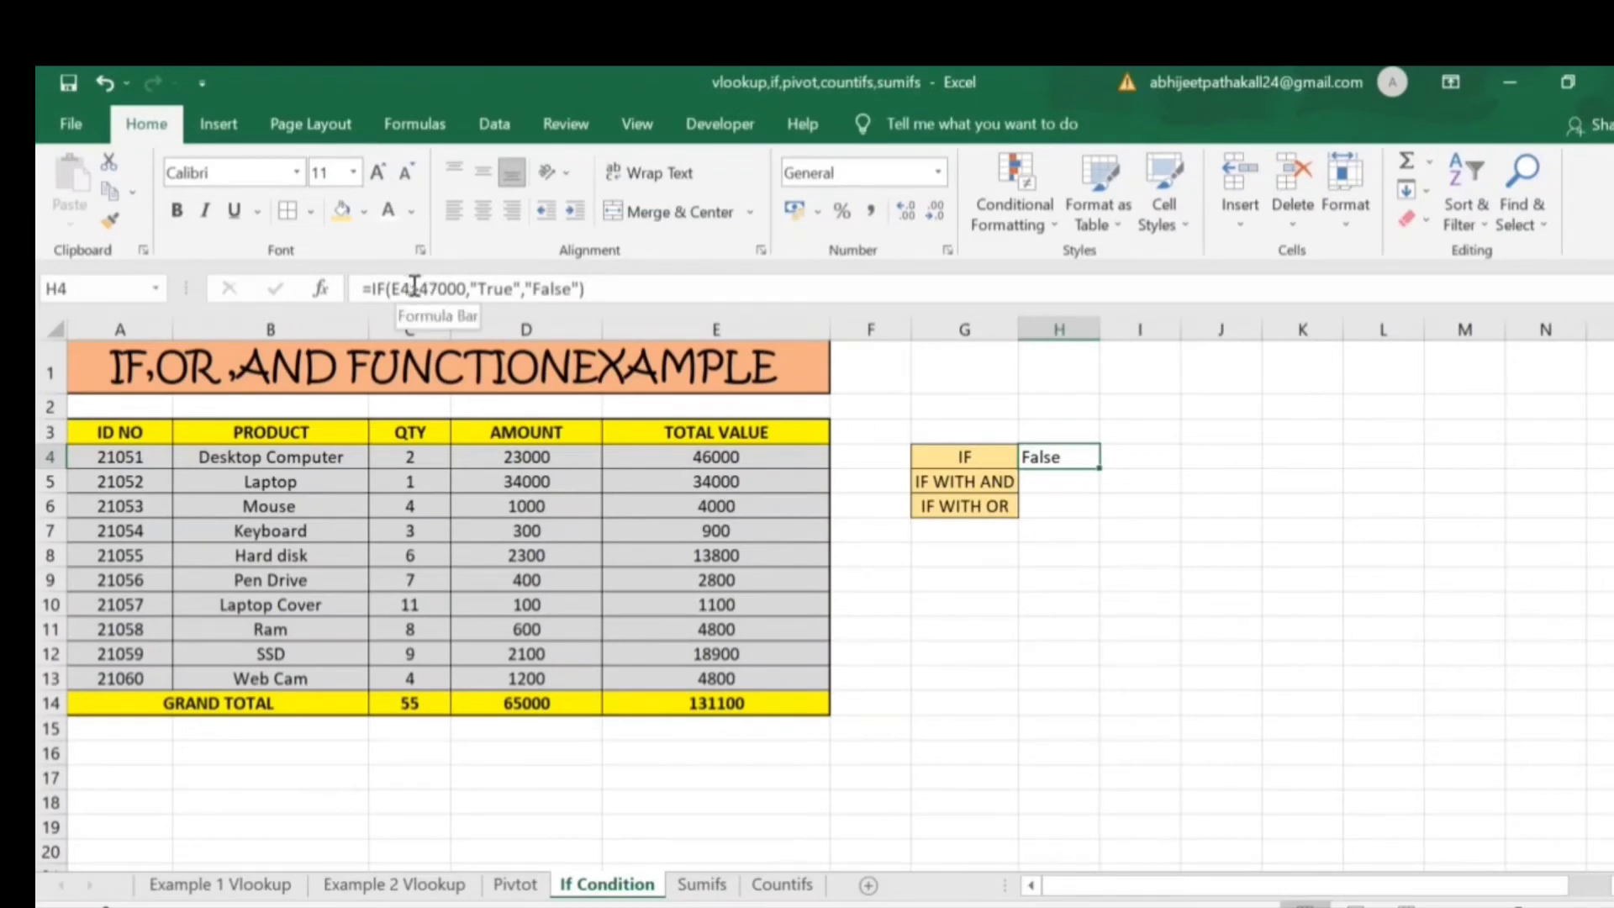
- Try 48000 as the Desktop Computer's total value in E4, and undo it together with the last comparison change in H4's IF formula
click(752, 458)
text(48000)
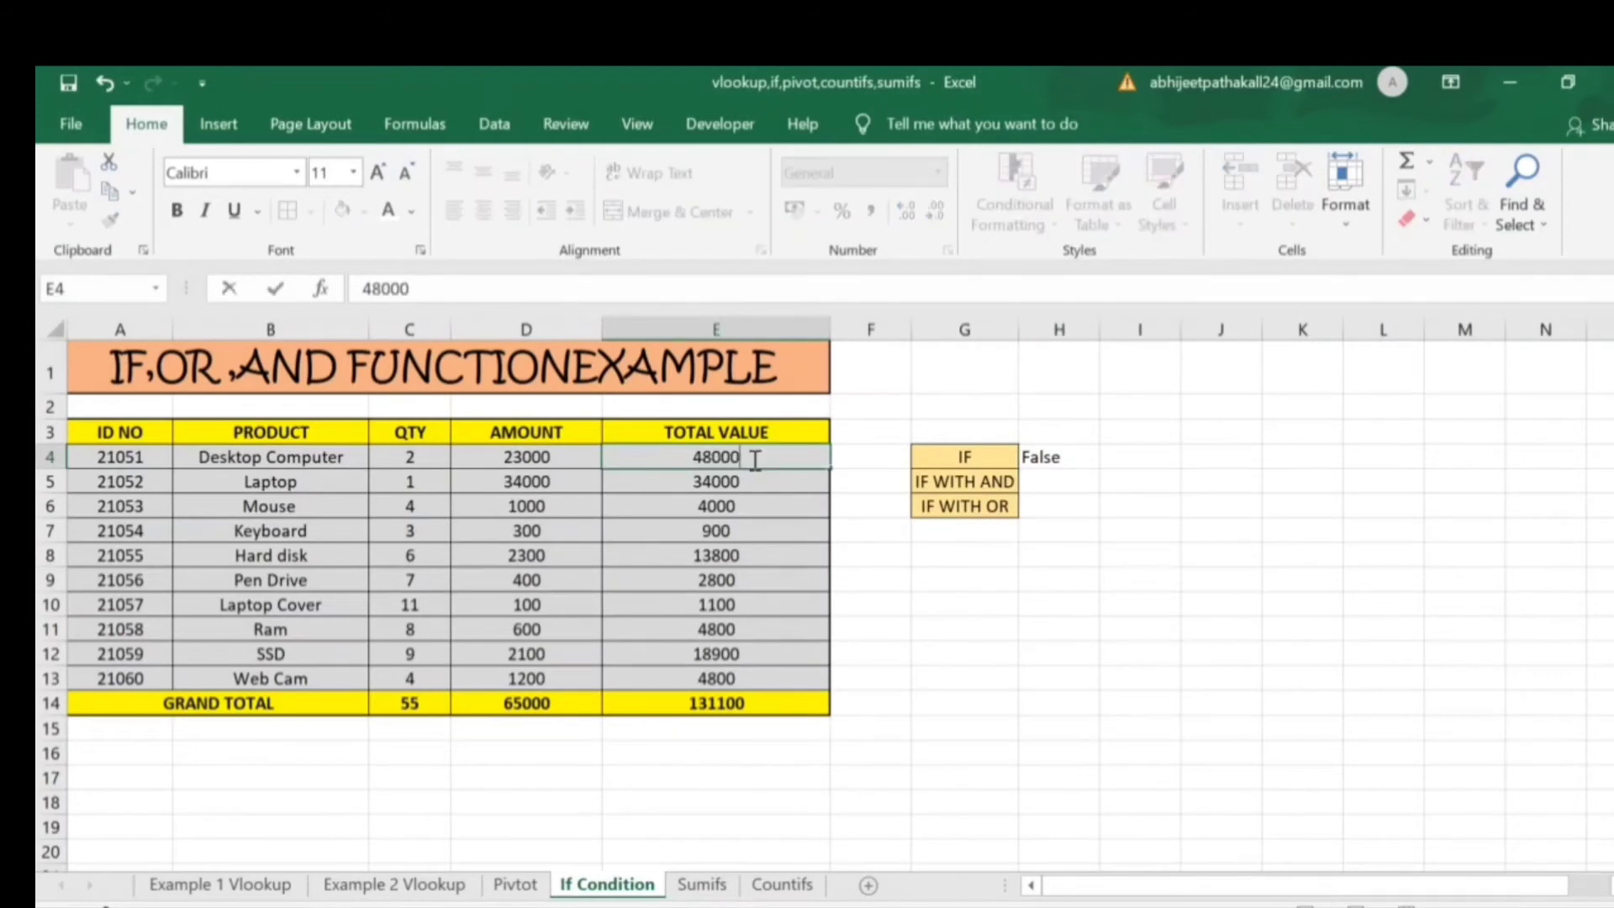
key(ctrl+Return)
key(ctrl+z)
key(Right)
key(Right)
key(Right)
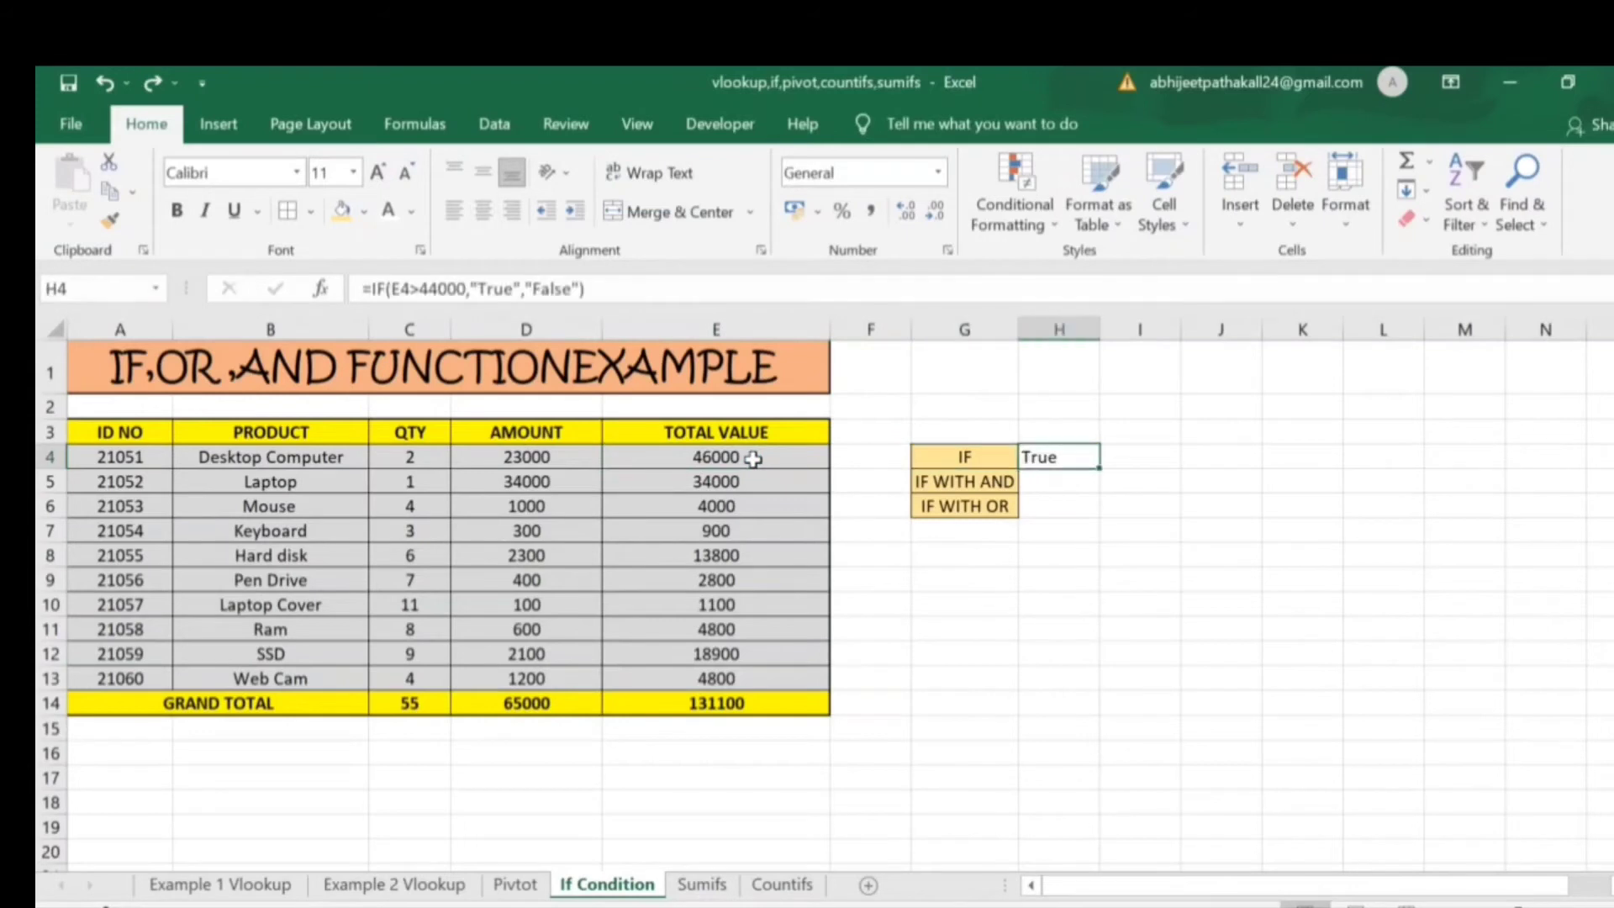
- Replace the "True" result in H4's IF formula with "good"
click(518, 289)
key(BackSpace)
key(BackSpace)
key(BackSpace)
key(BackSpace)
text(good)
key(Return)
key(Up)
key(Down)
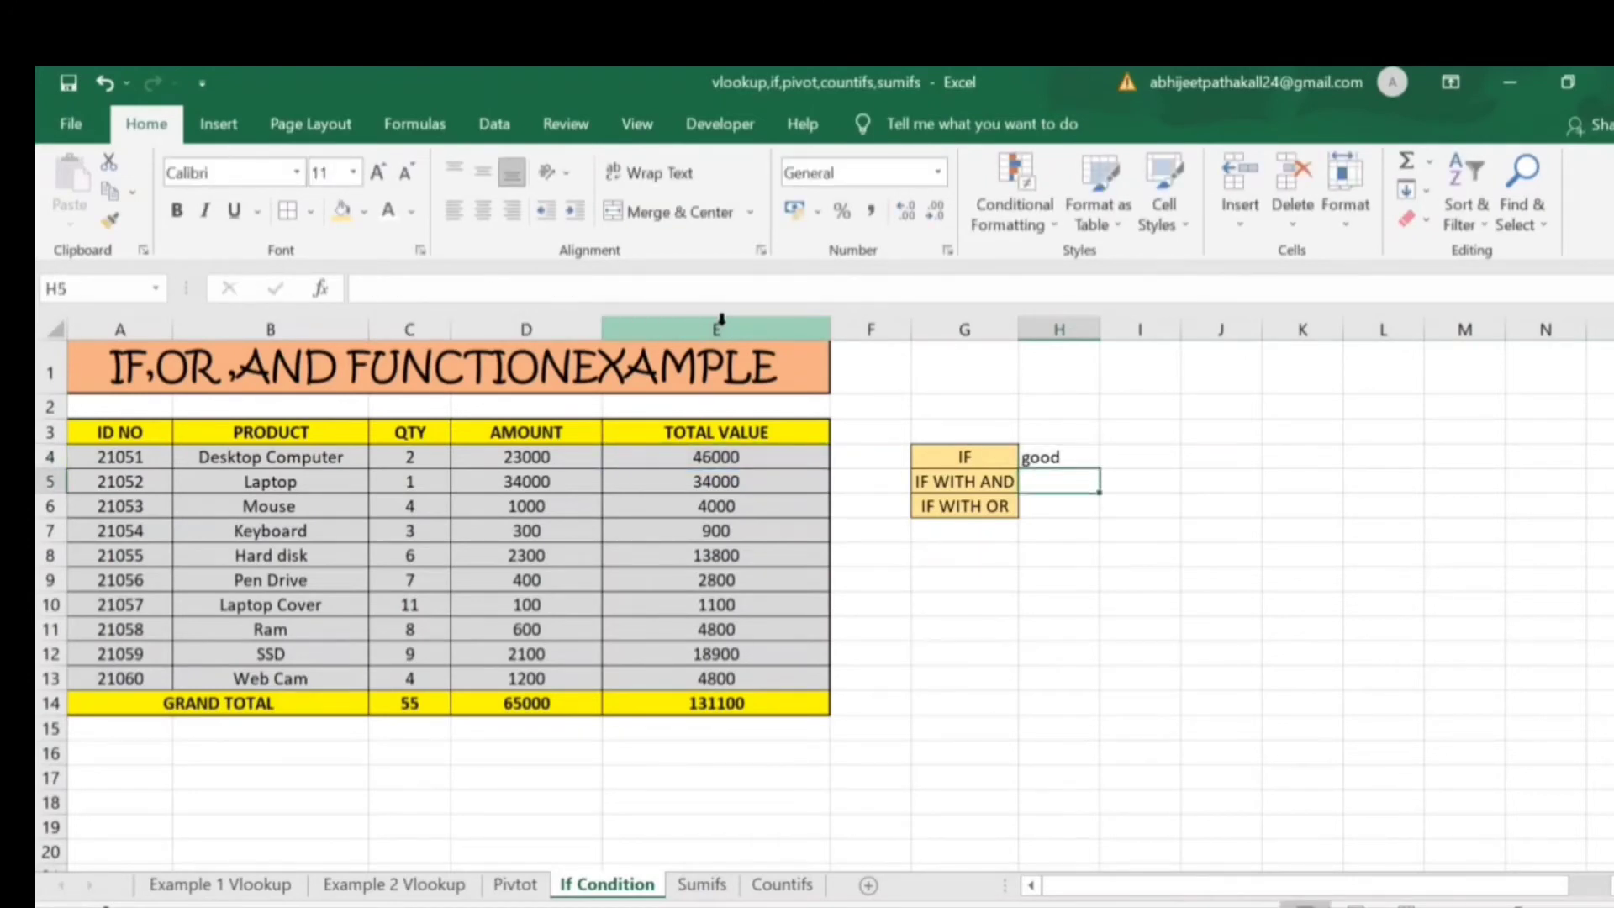
text(=if)
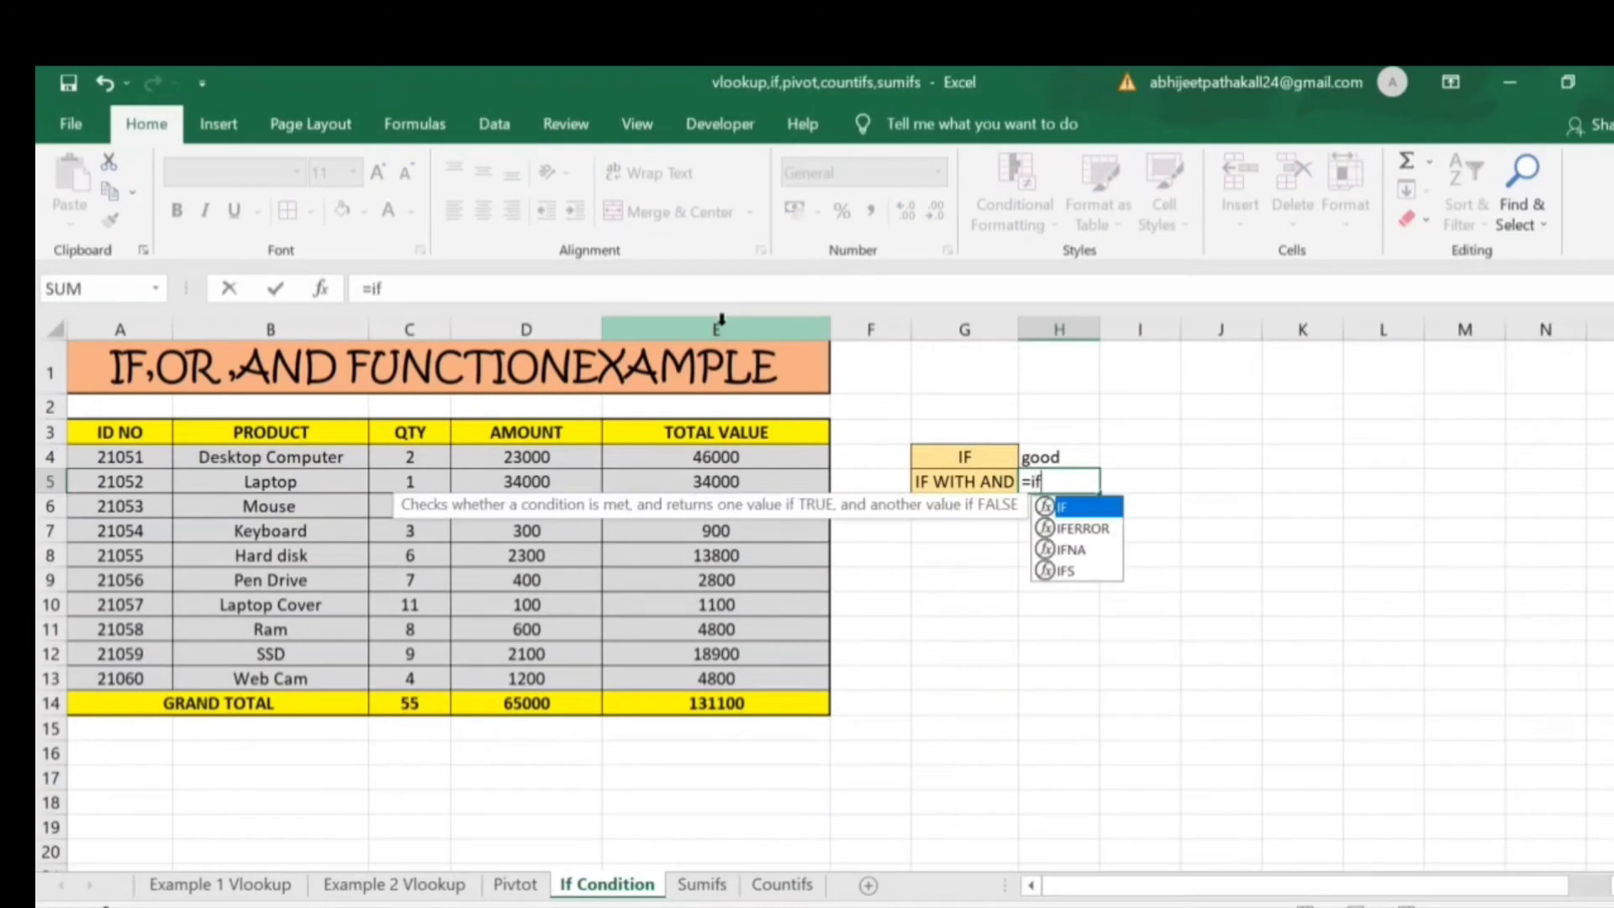
key(Tab)
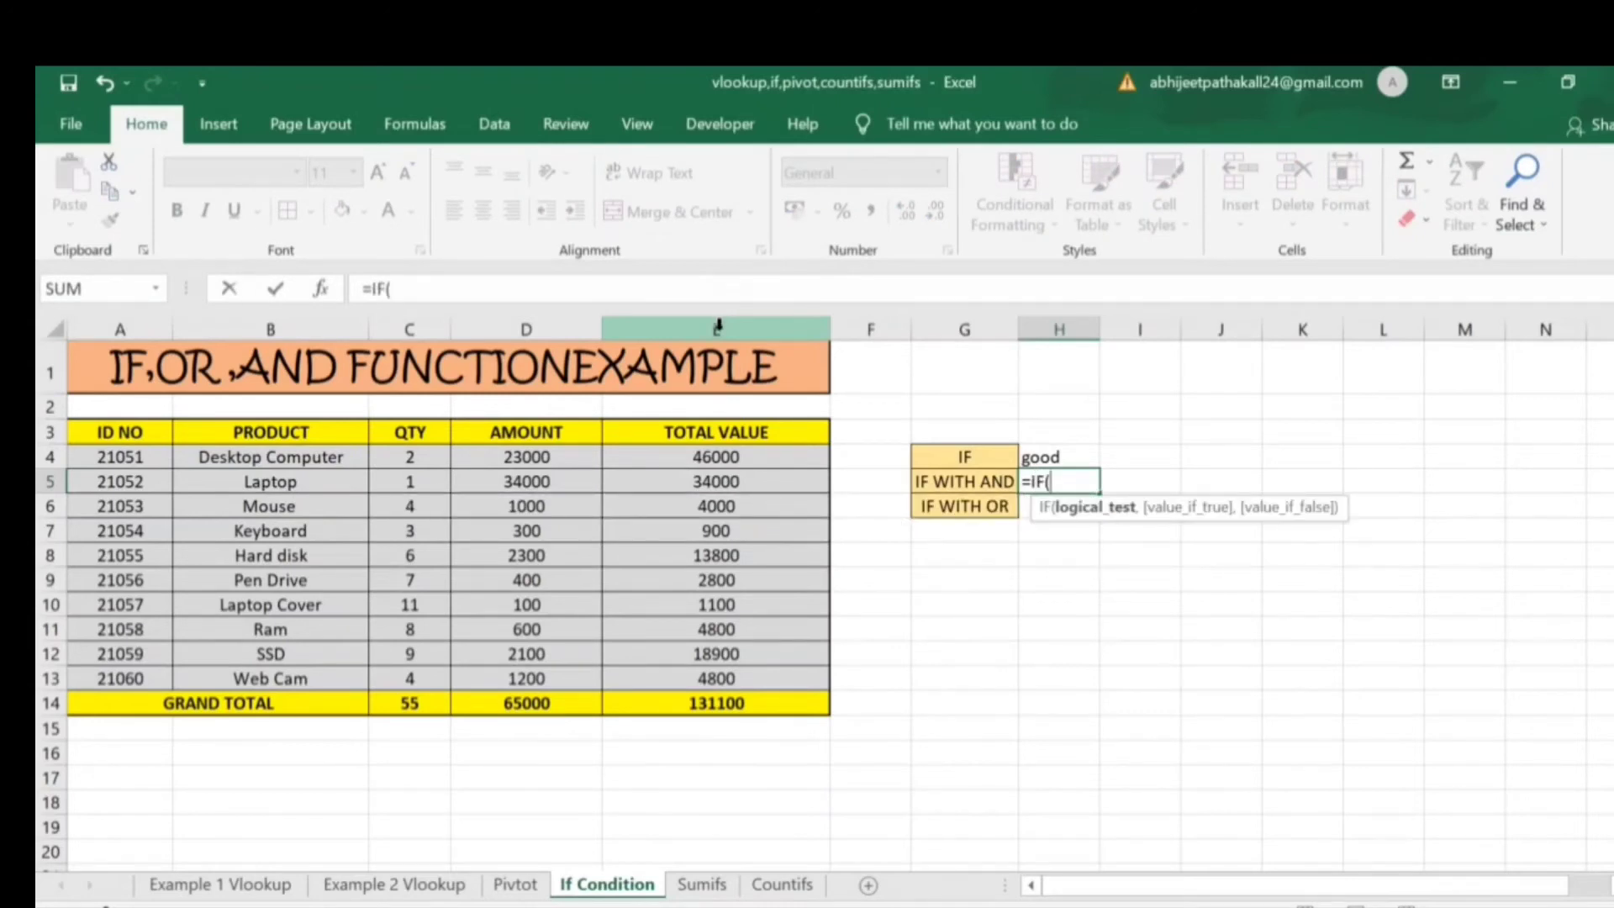
text(and)
key(Tab)
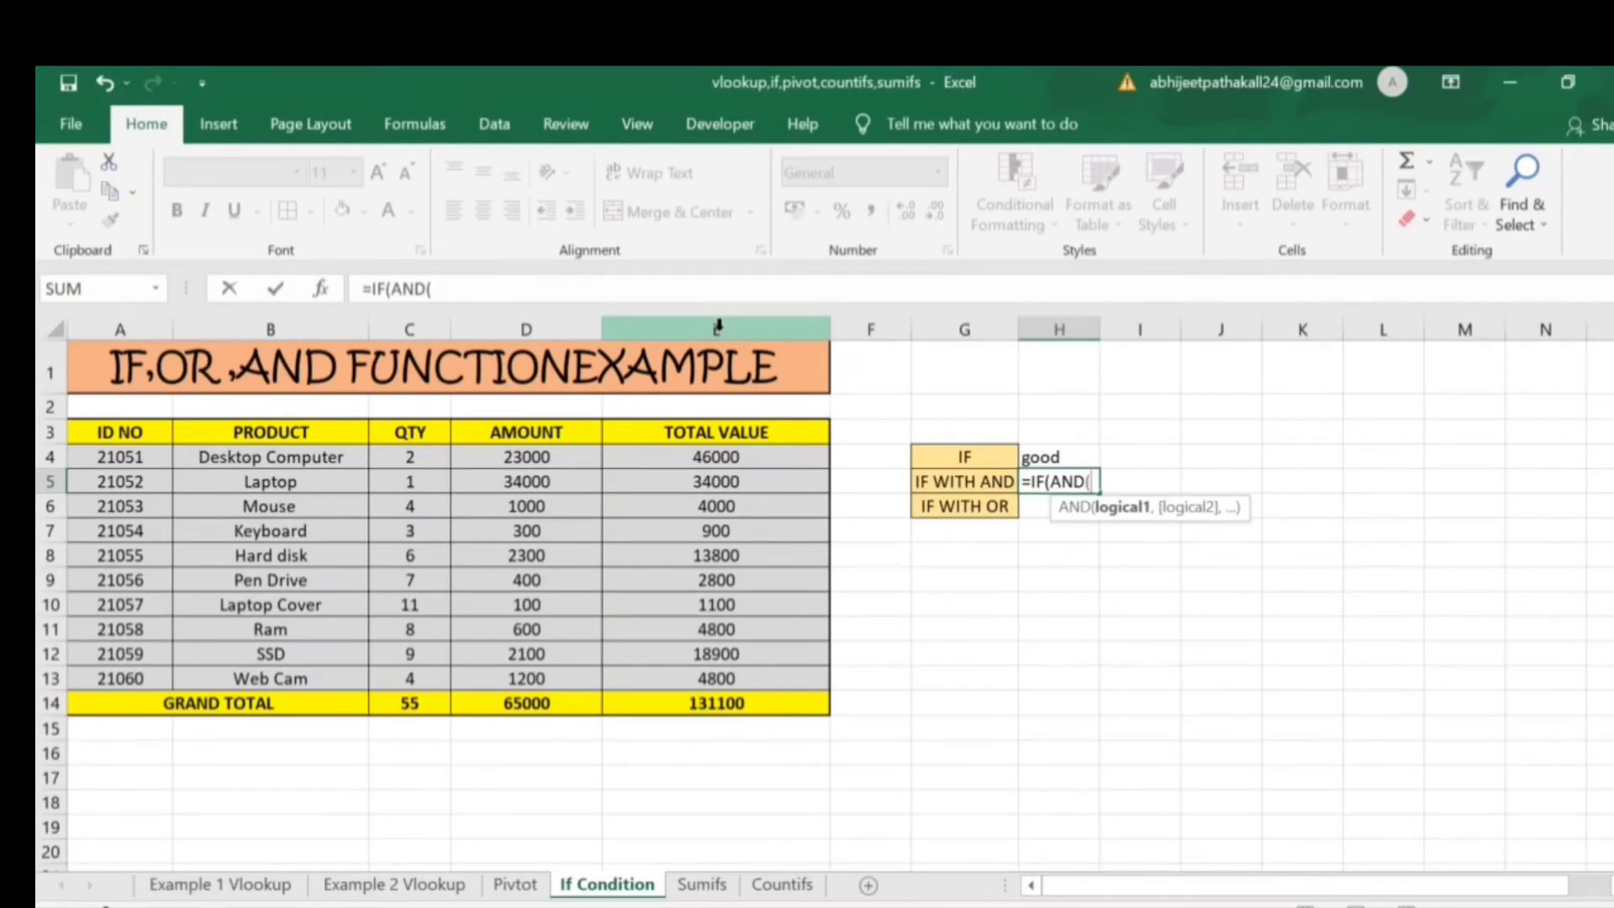
key(Left)
key(Left)
key(Left)
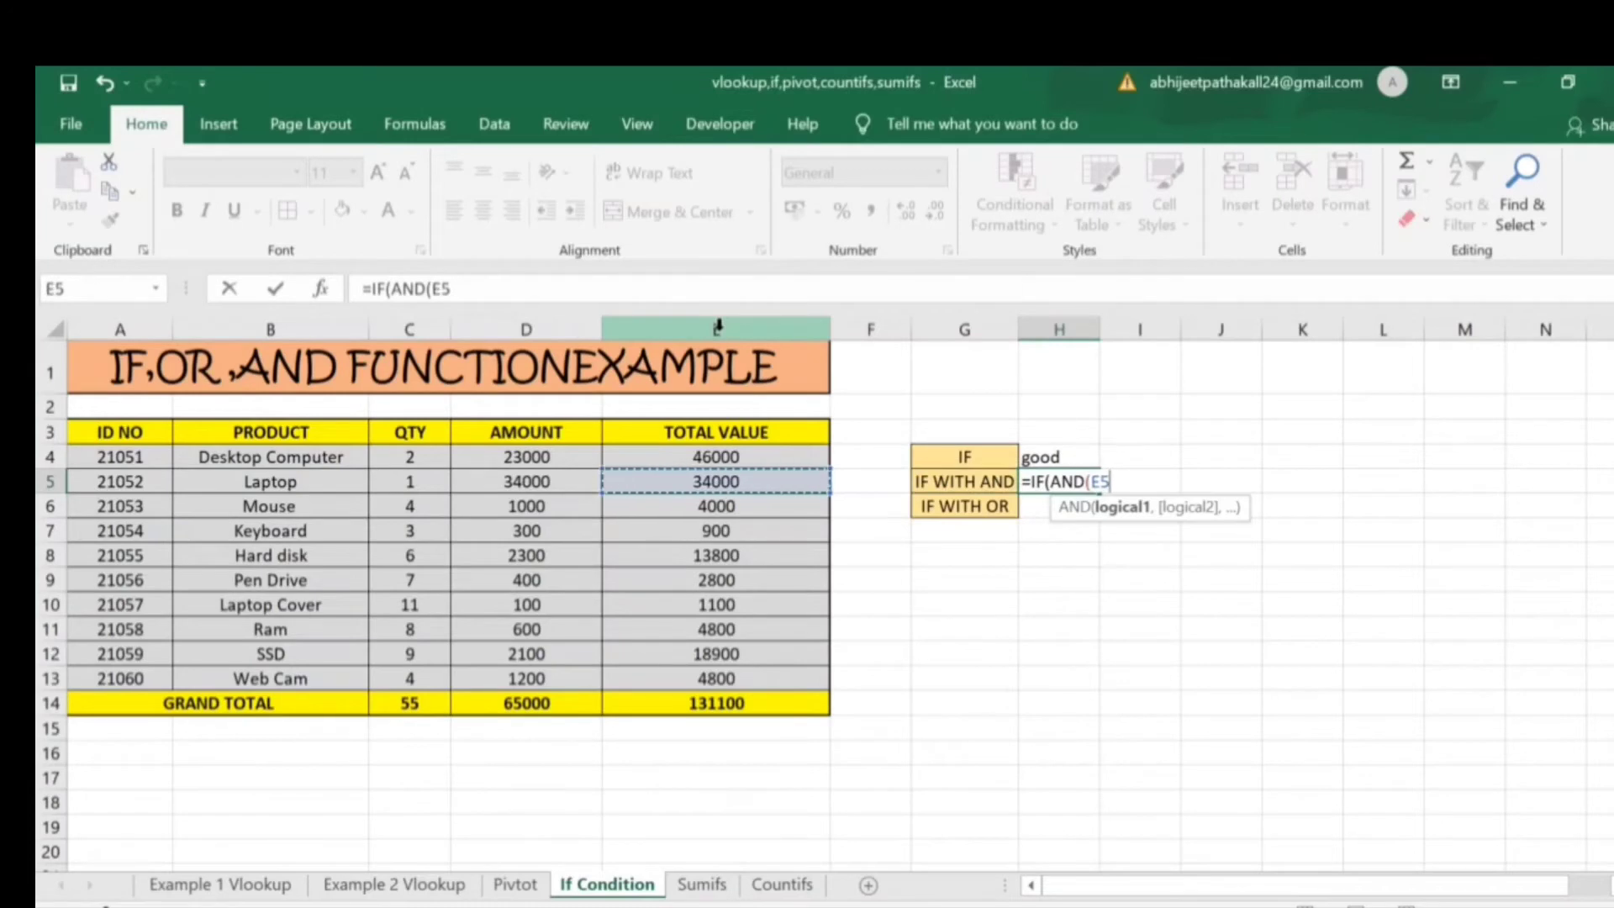
key(Escape)
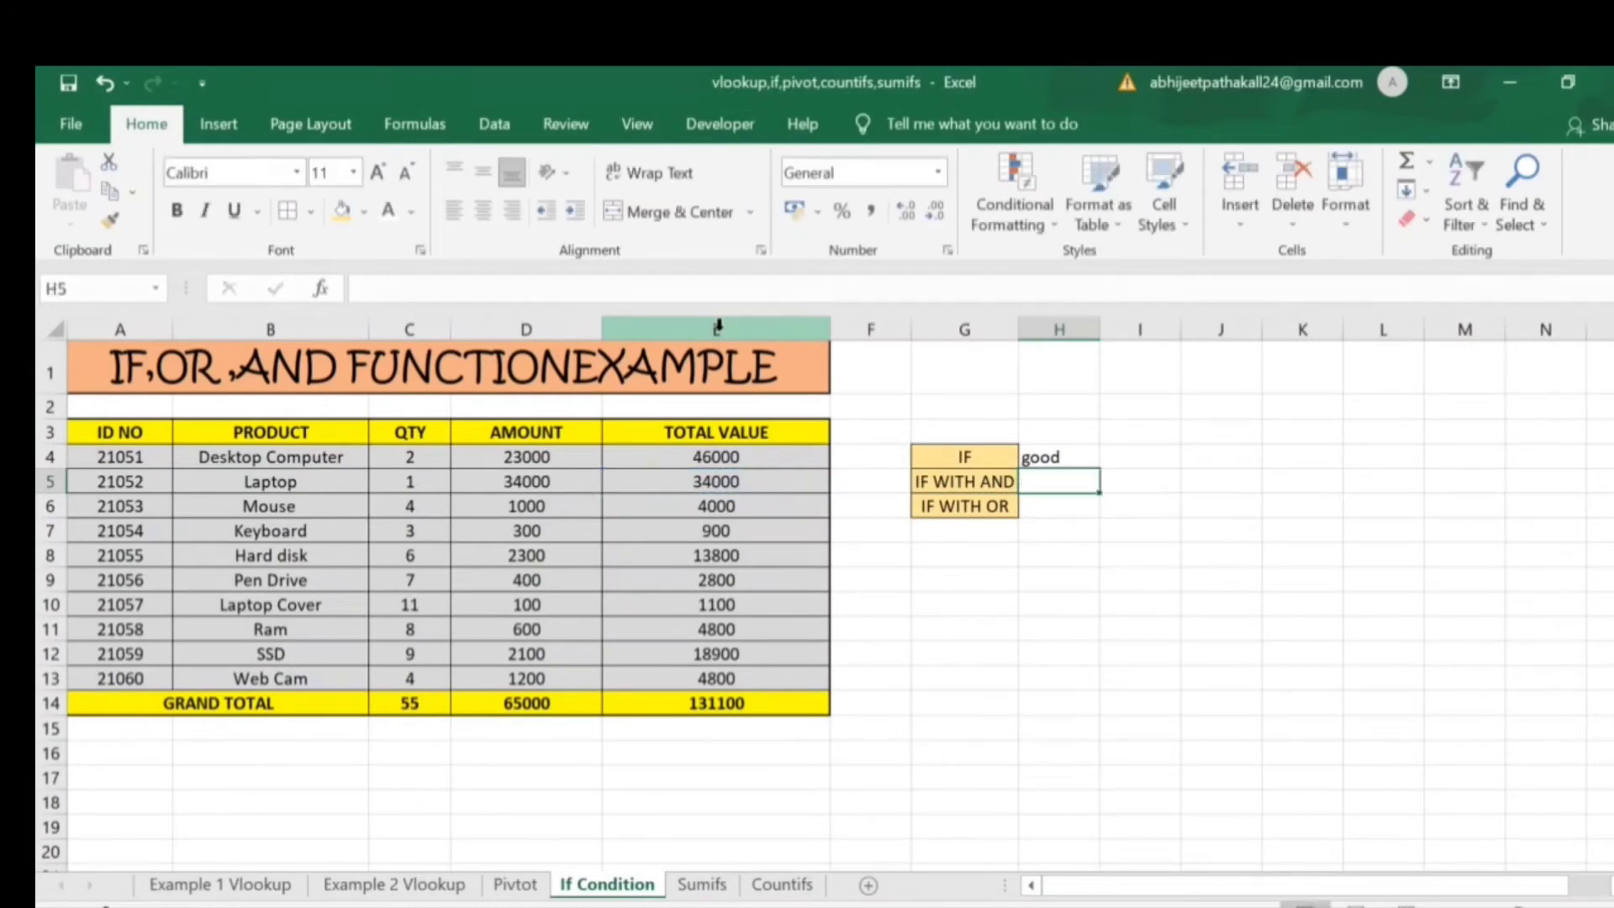
- Examine the IF WITH AND and IF WITH OR labels and the Desktop Computer's amount and total value in row 4
key(Left)
key(Down)
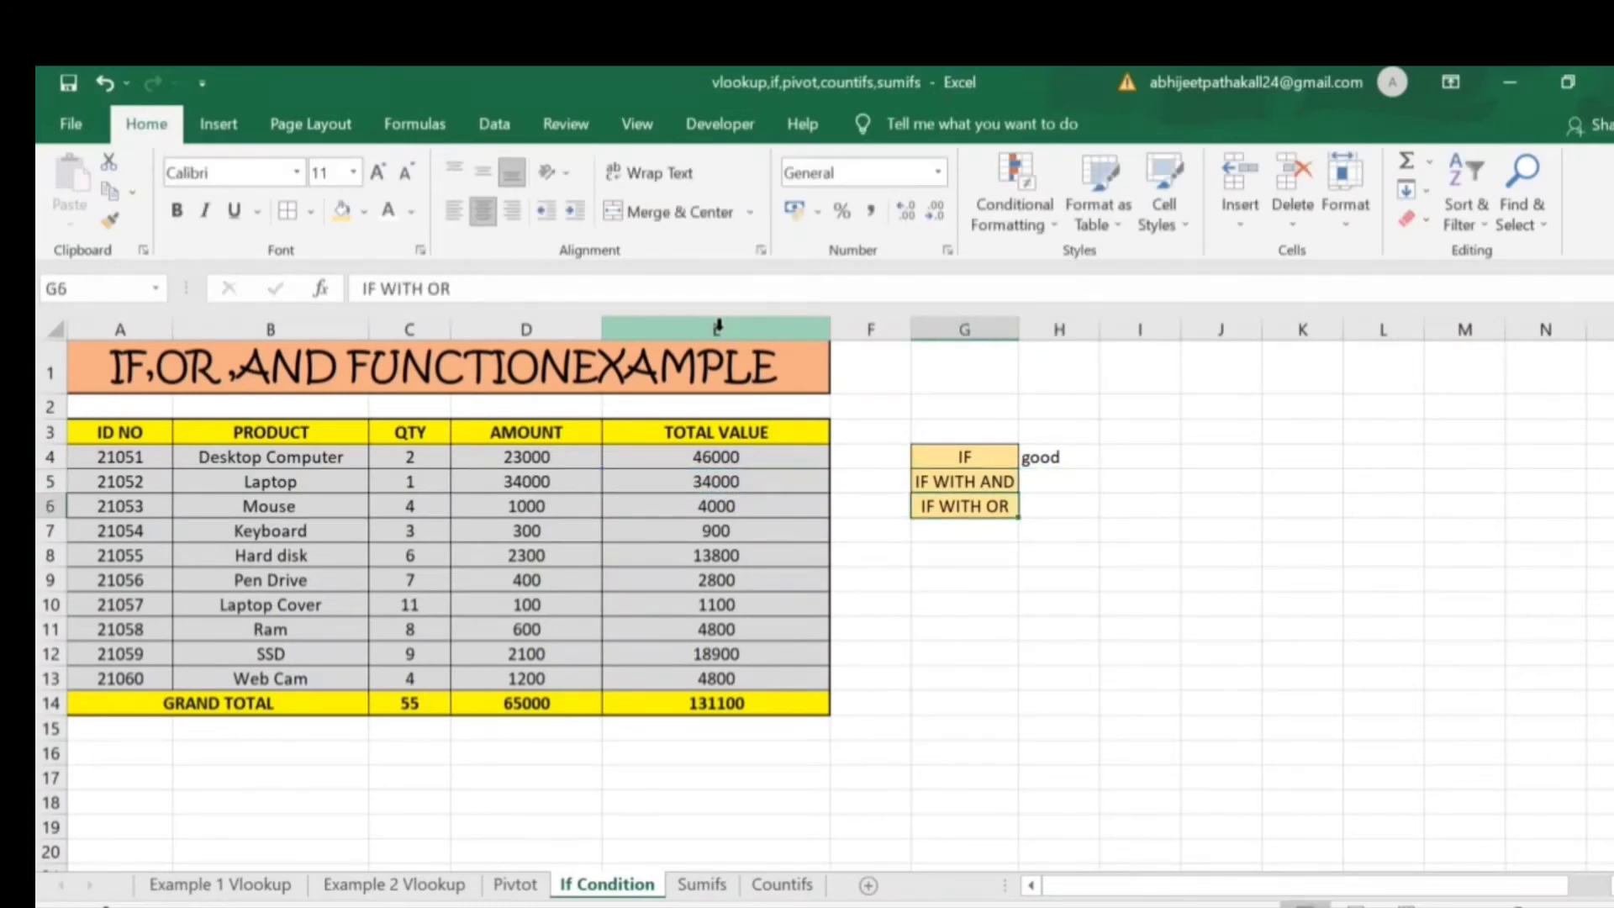
key(Up)
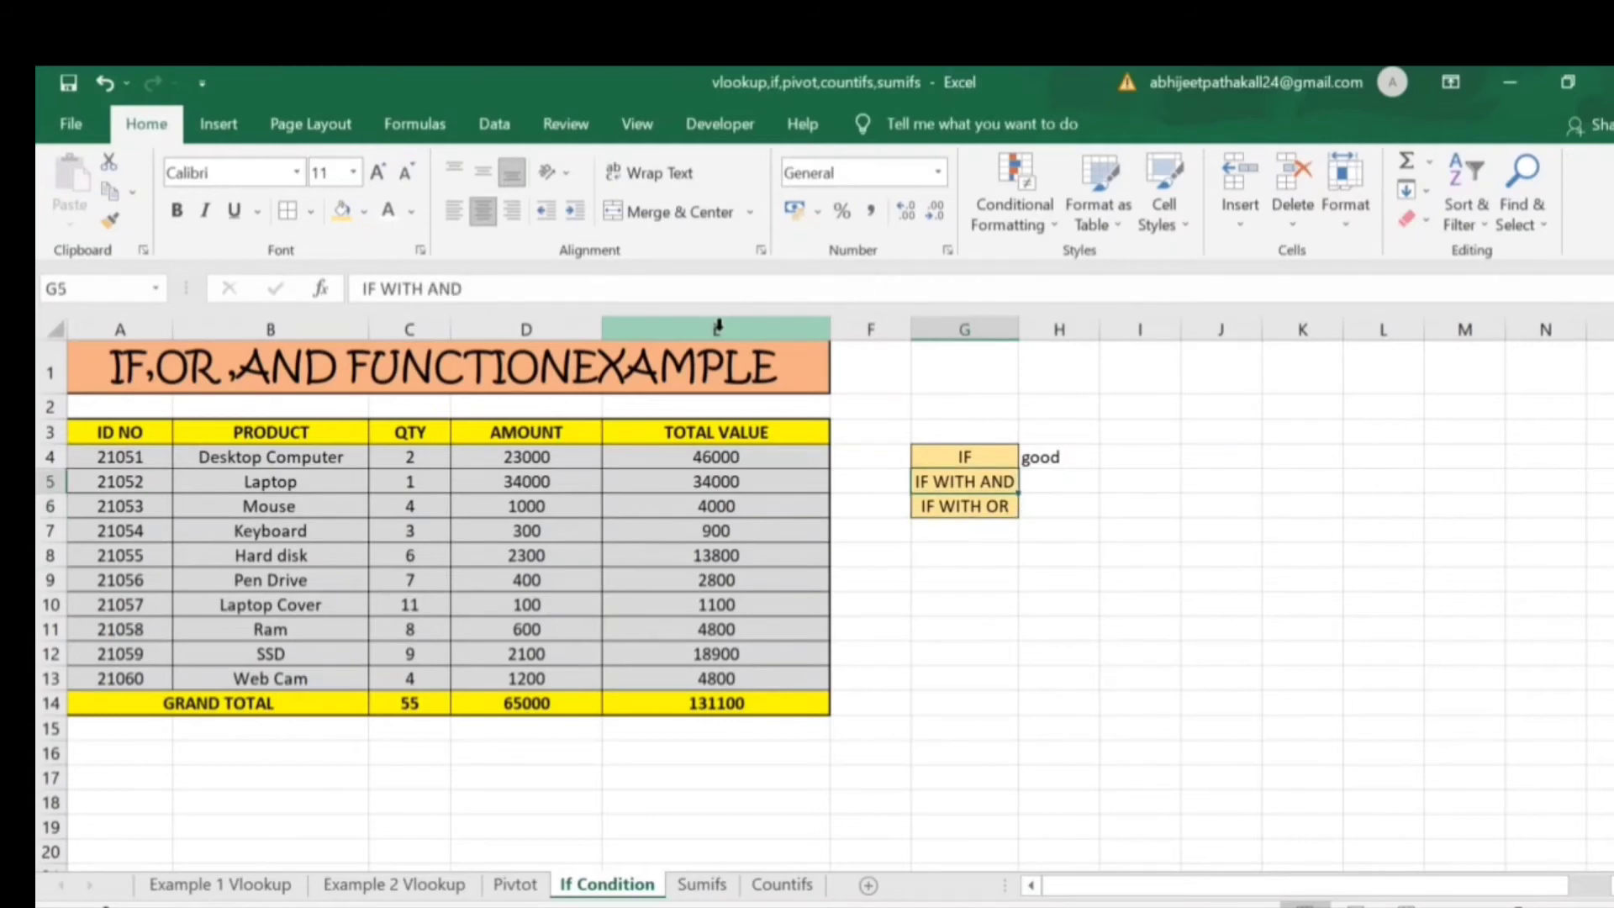
key(Left)
key(Left)
key(Left)
key(Up)
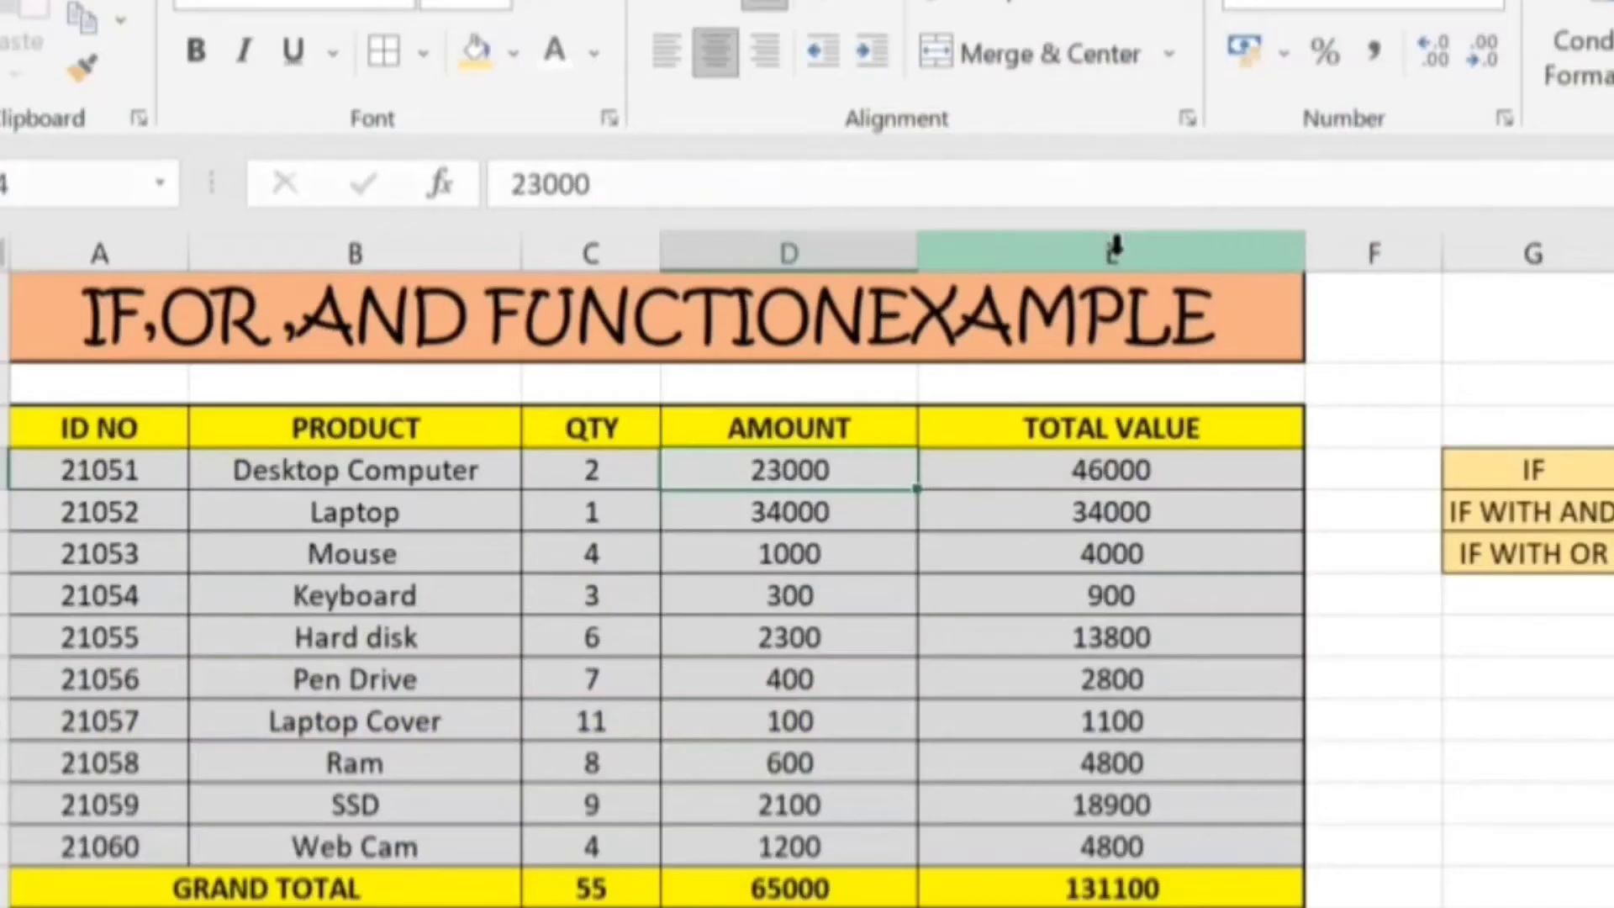
key(Right)
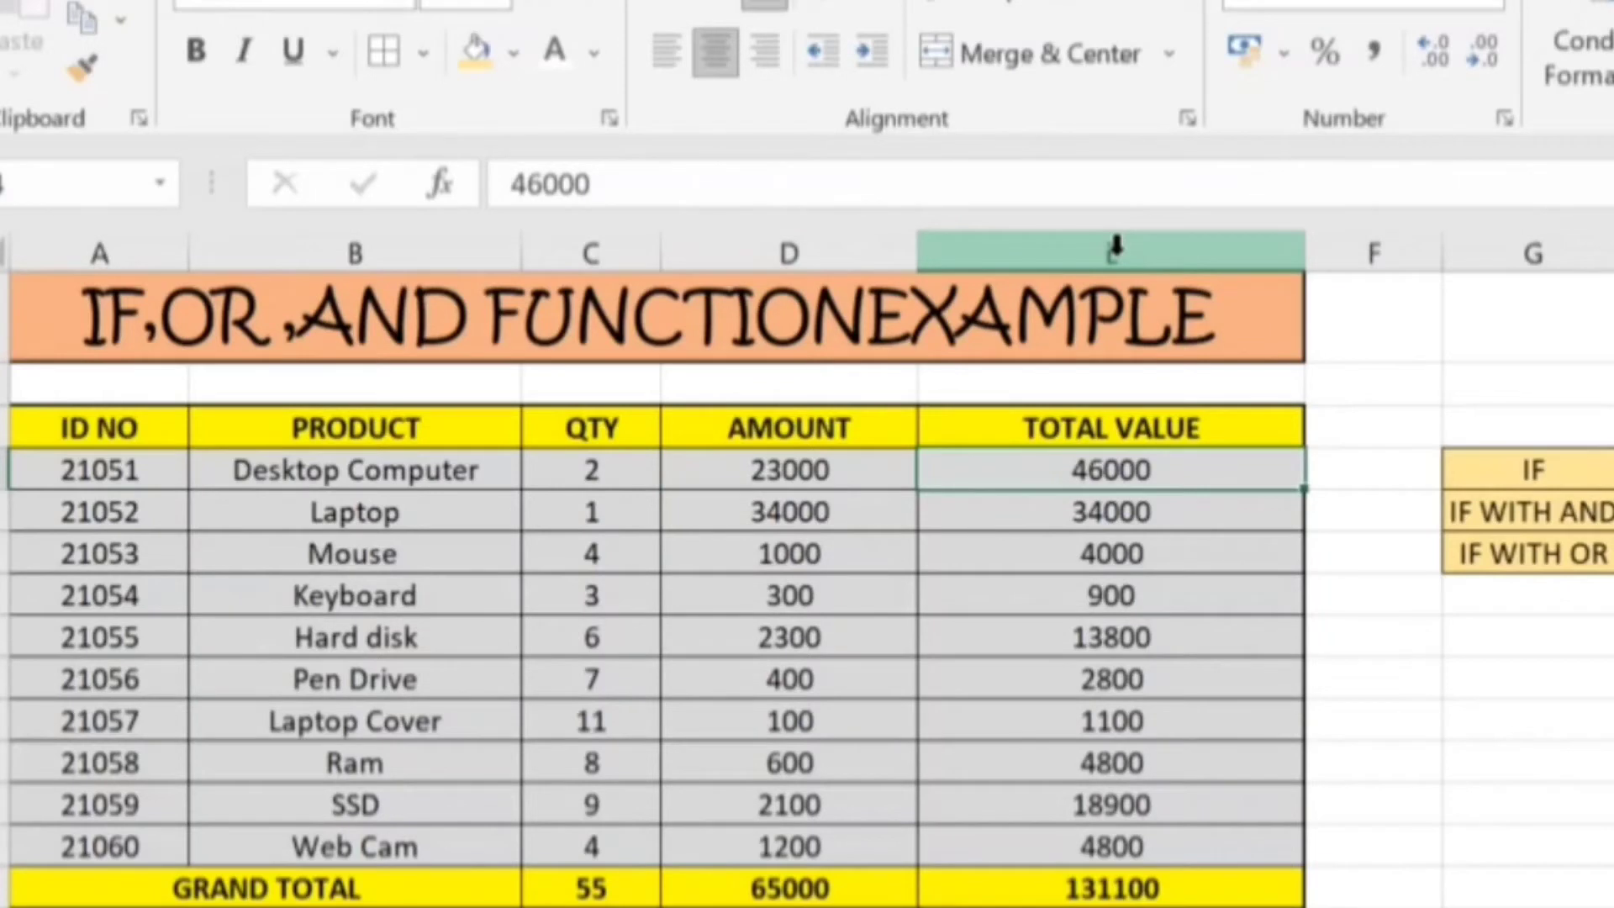
key(Left)
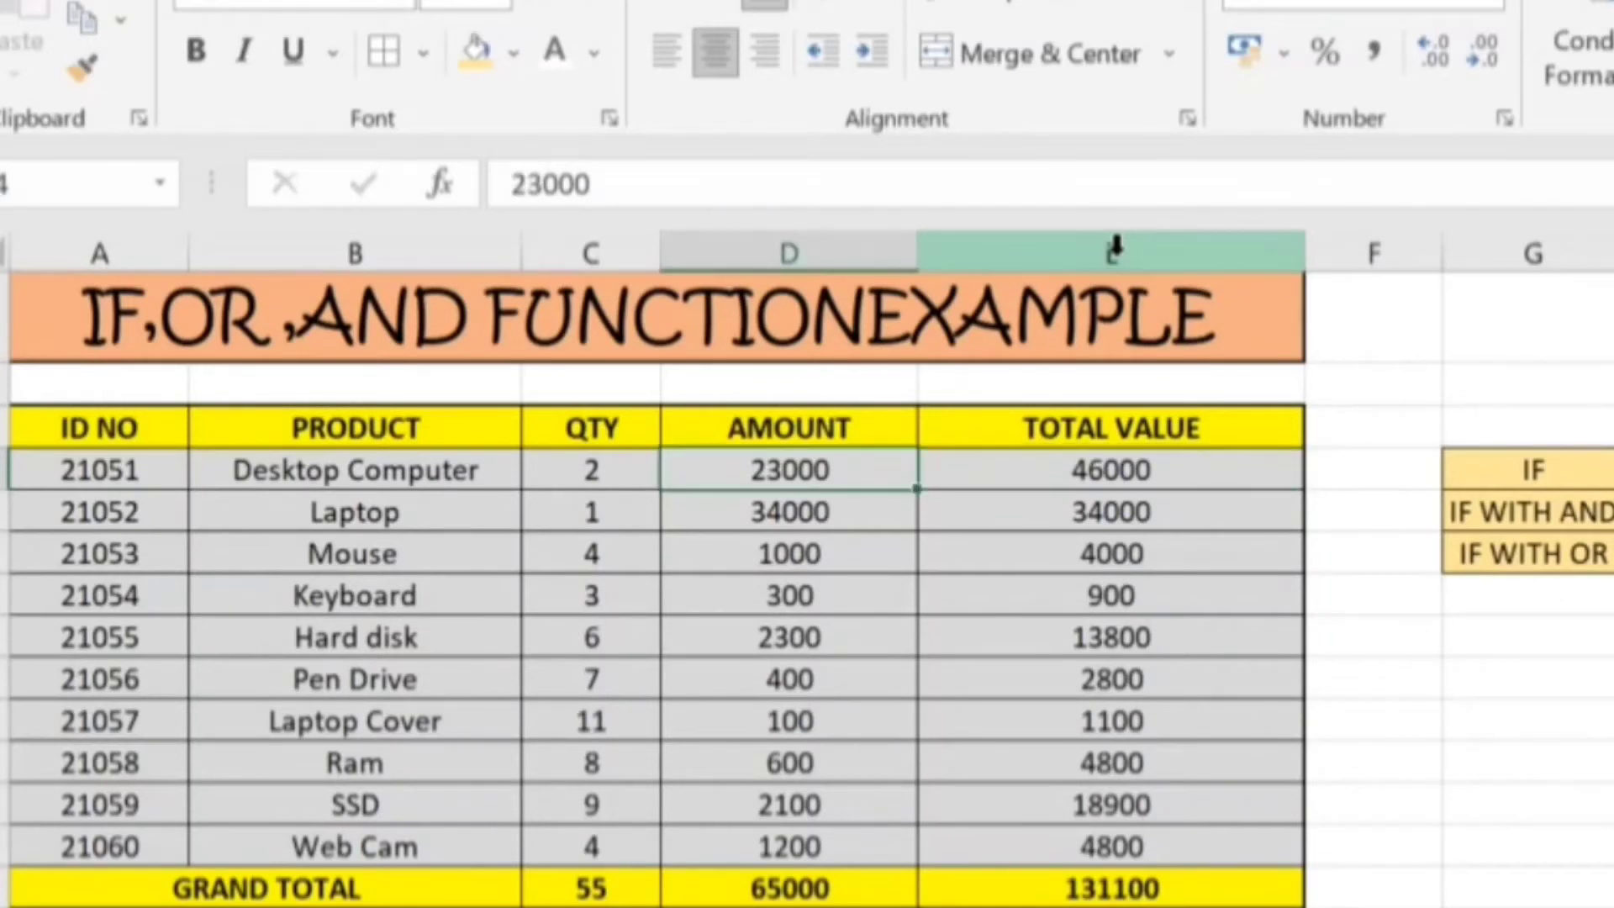
key(shift+Right)
key(Left)
key(Right)
key(Right)
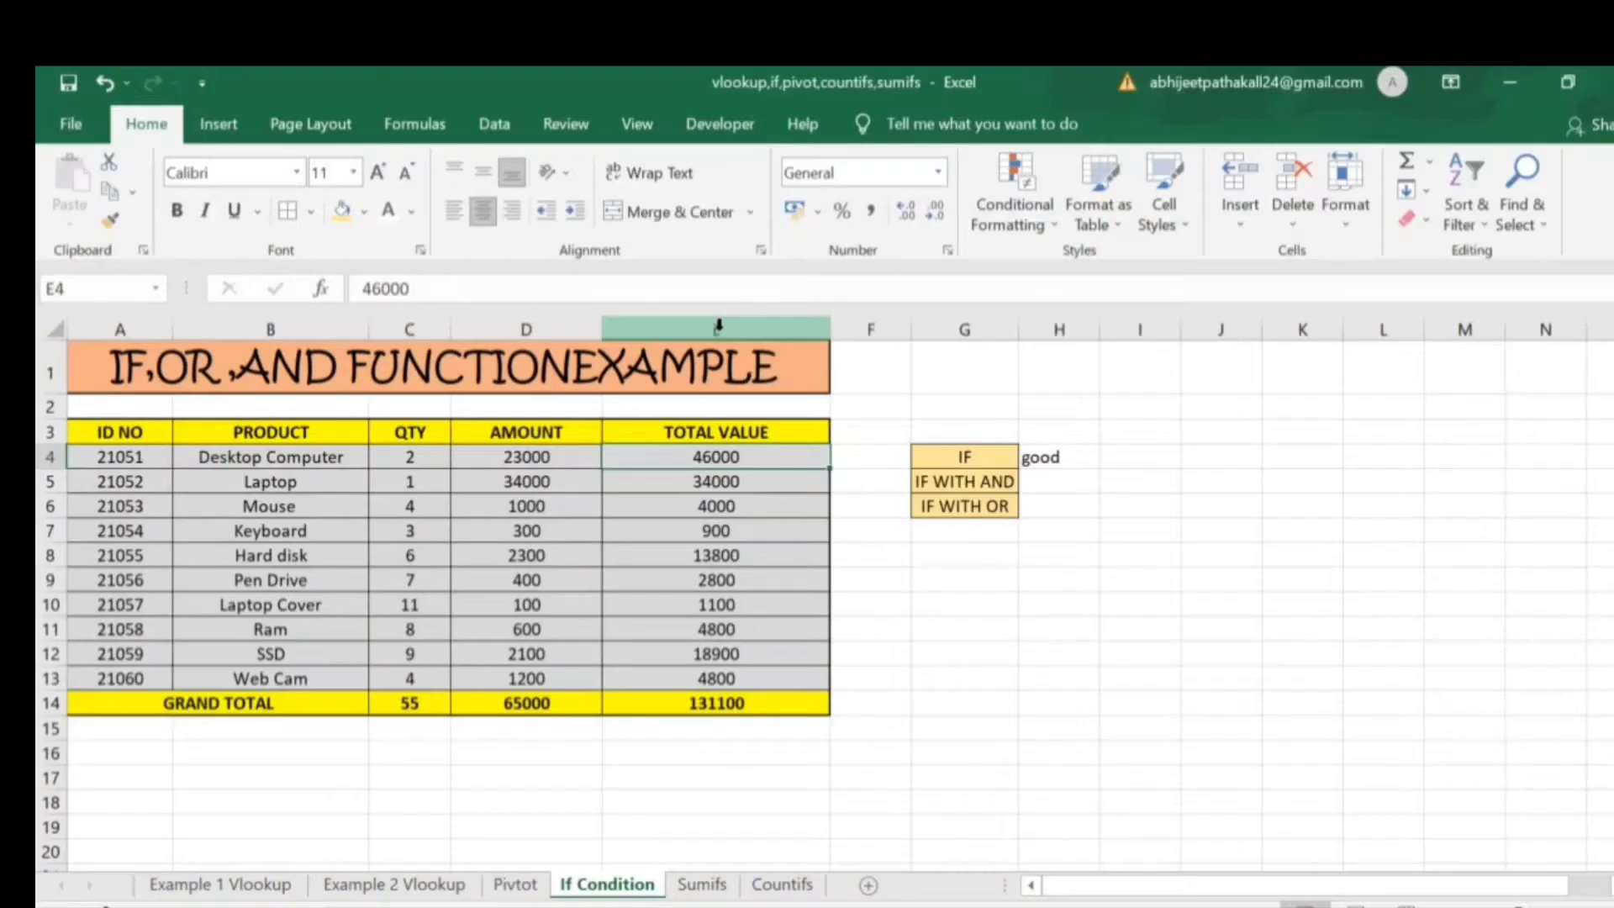
- Examine the Mouse's amount and total value in D6 and E6 as a pair of conditions
key(Down)
key(Right)
key(Right)
key(Down)
key(Left)
key(Left)
key(Left)
key(Left)
key(Right)
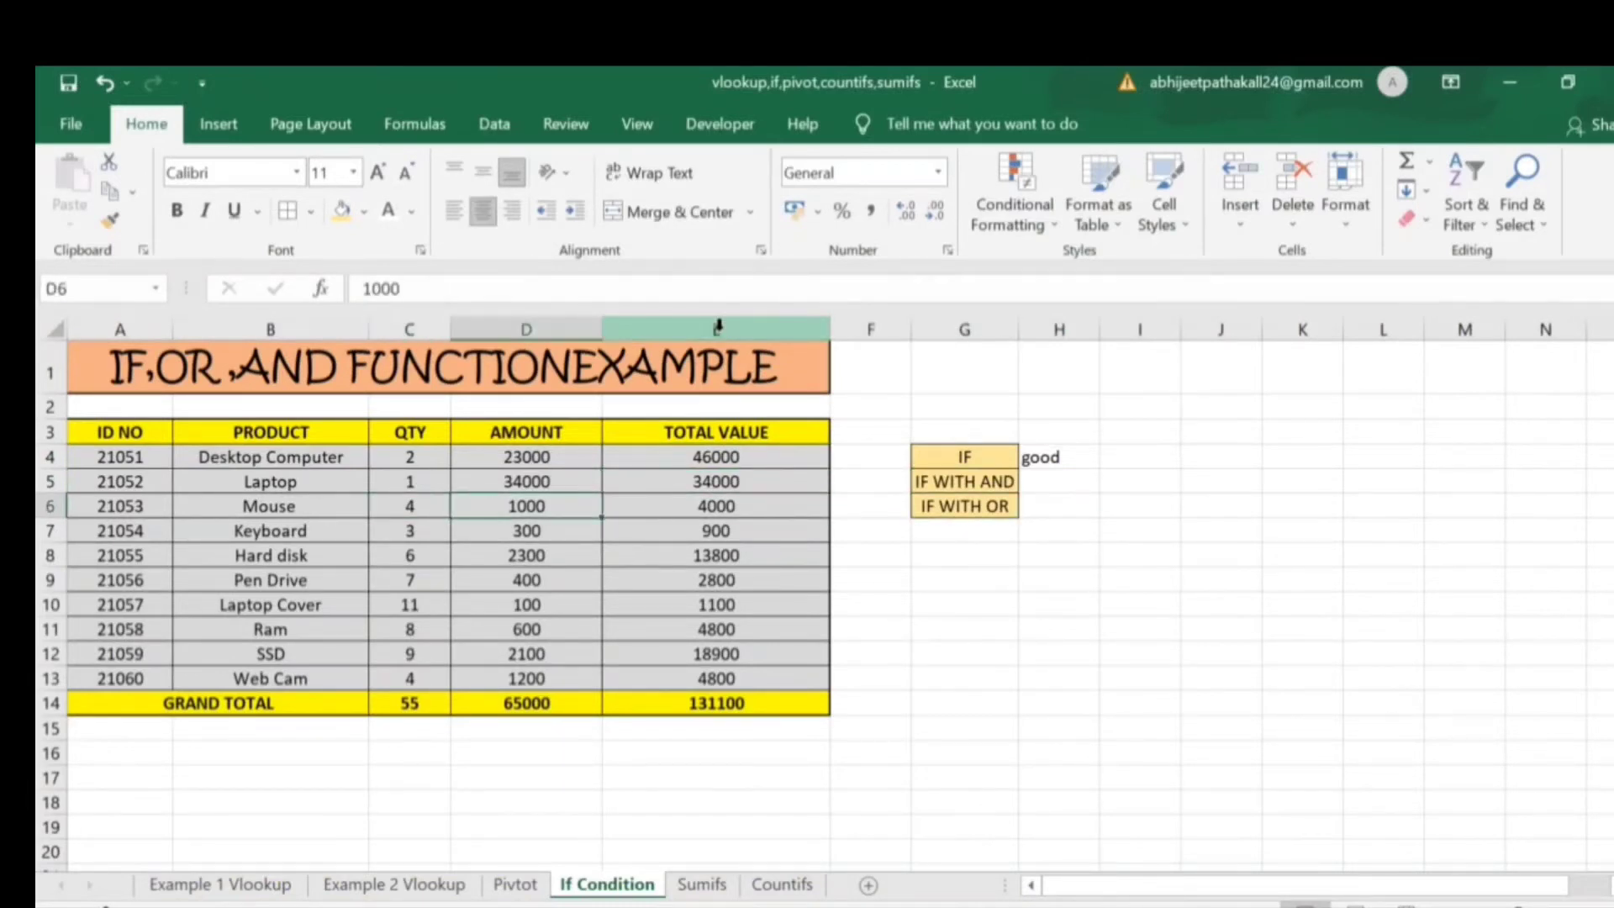
key(shift+Right)
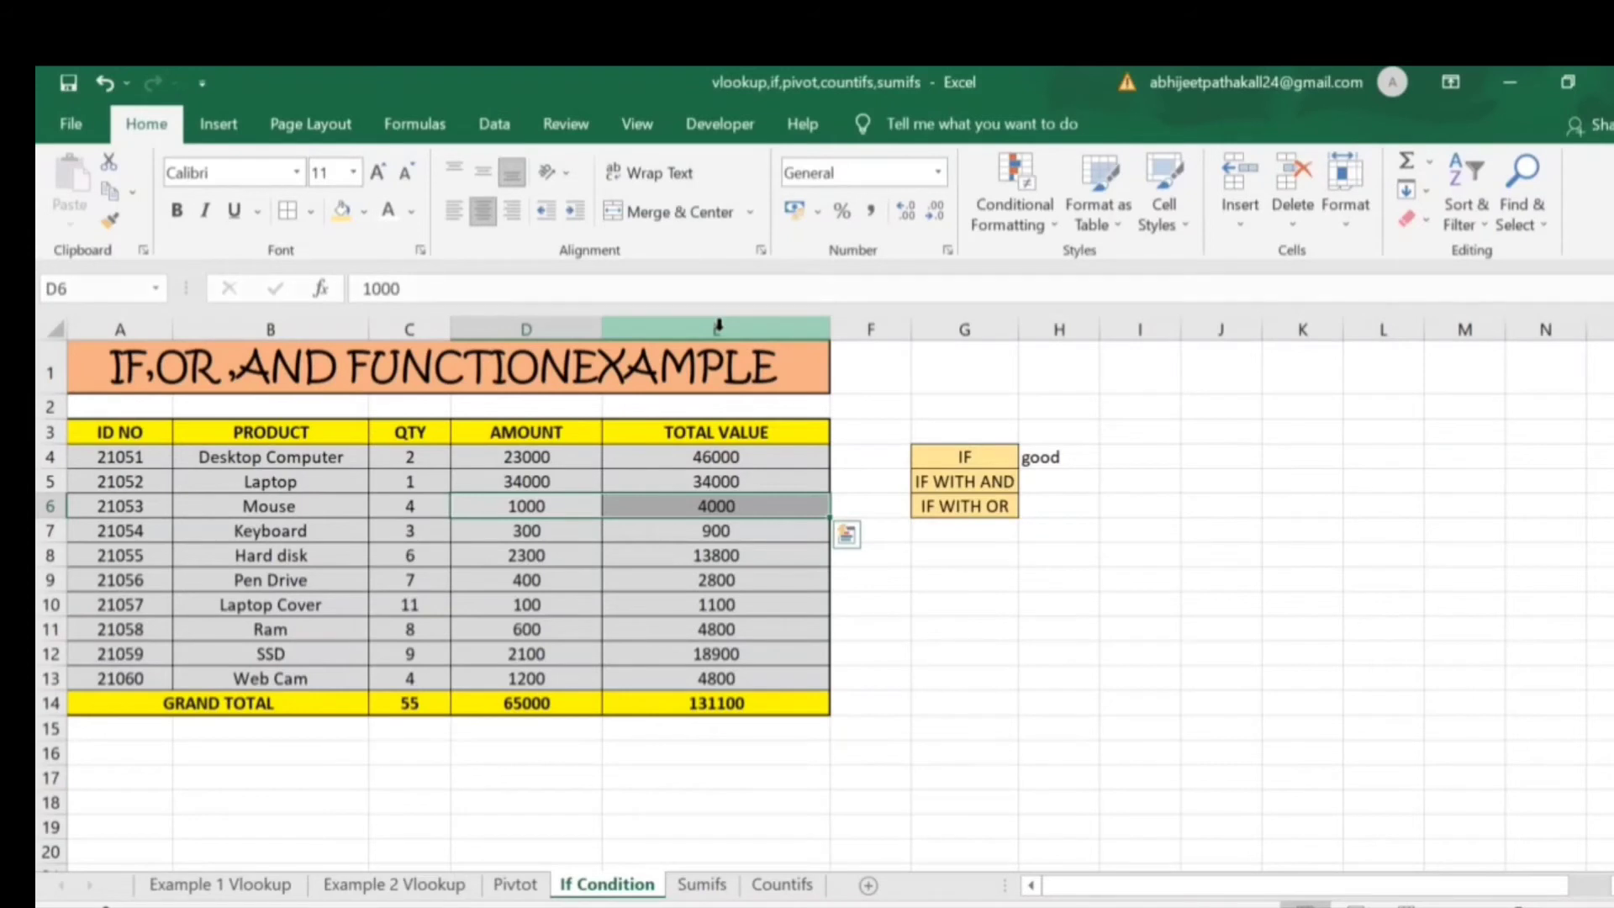
- Start an IF formula in H5 beside the IF WITH AND label
key(Right)
key(Right)
key(Right)
key(Up)
key(Right)
text(=if)
key(Tab)
key(Left)
key(Left)
key(Left)
key(Left)
key(Left)
key(Right)
text(>)
key(BackSpace)
key(BackSpace)
key(BackSpace)
- Nest an AND function in H5's IF formula with D5>32000 as its first condition
text(a)
key(BackSpace)
text(a)
key(Tab)
key(Left)
key(Left)
key(Left)
key(Left)
text(>34)
key(BackSpace)
key(BackSpace)
text(32000)
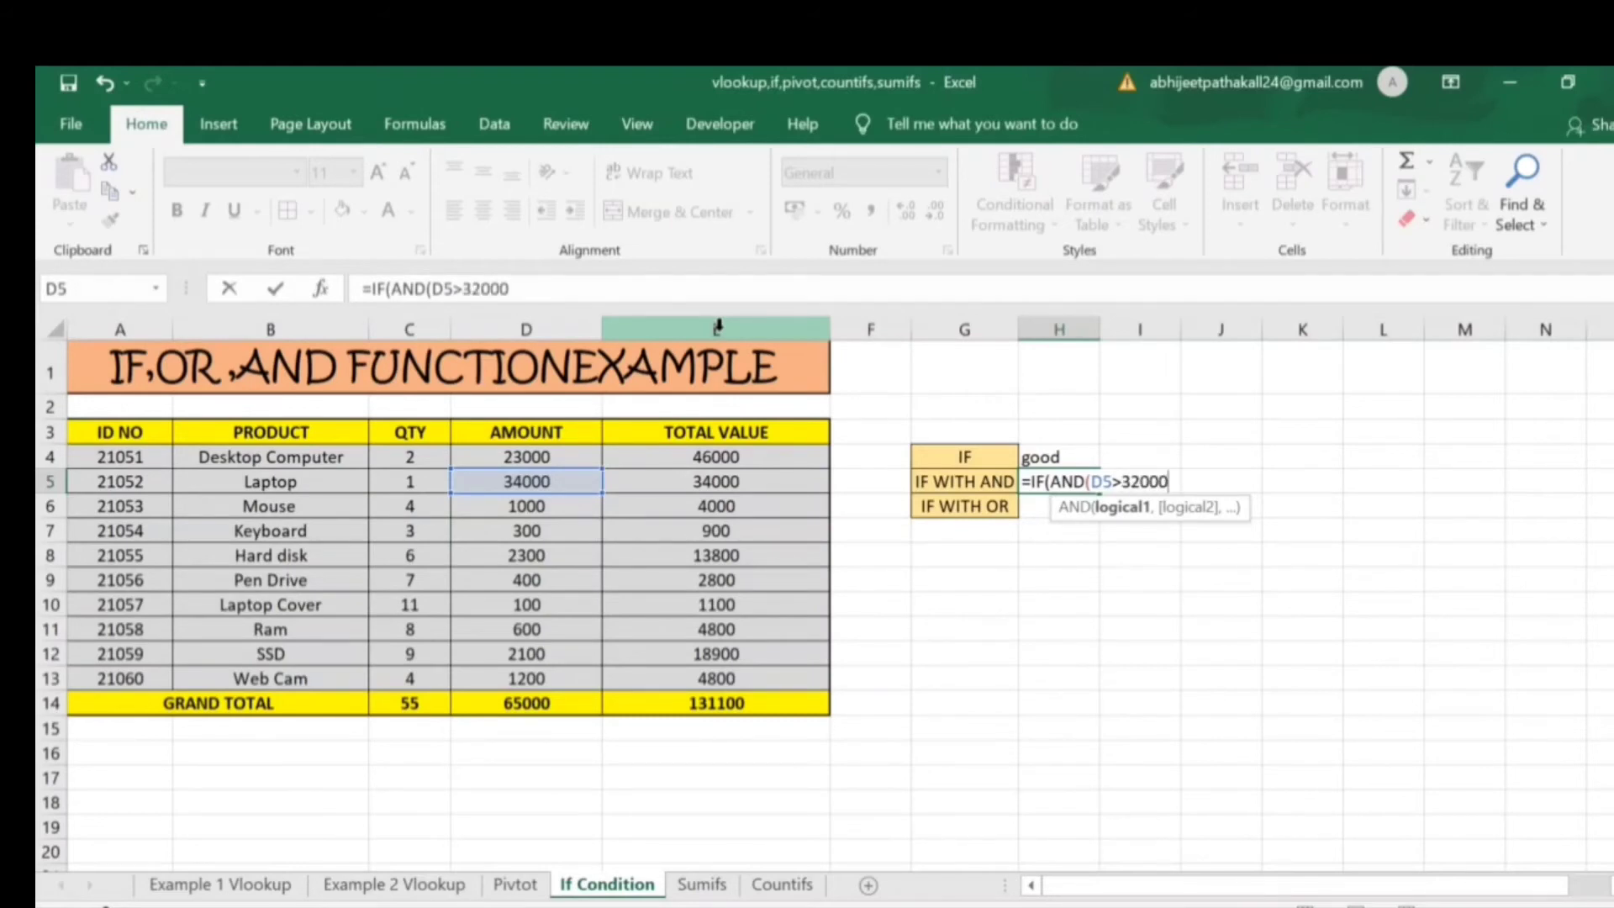
- Add E5>33000 as the second condition of the AND function in H5
text(,)
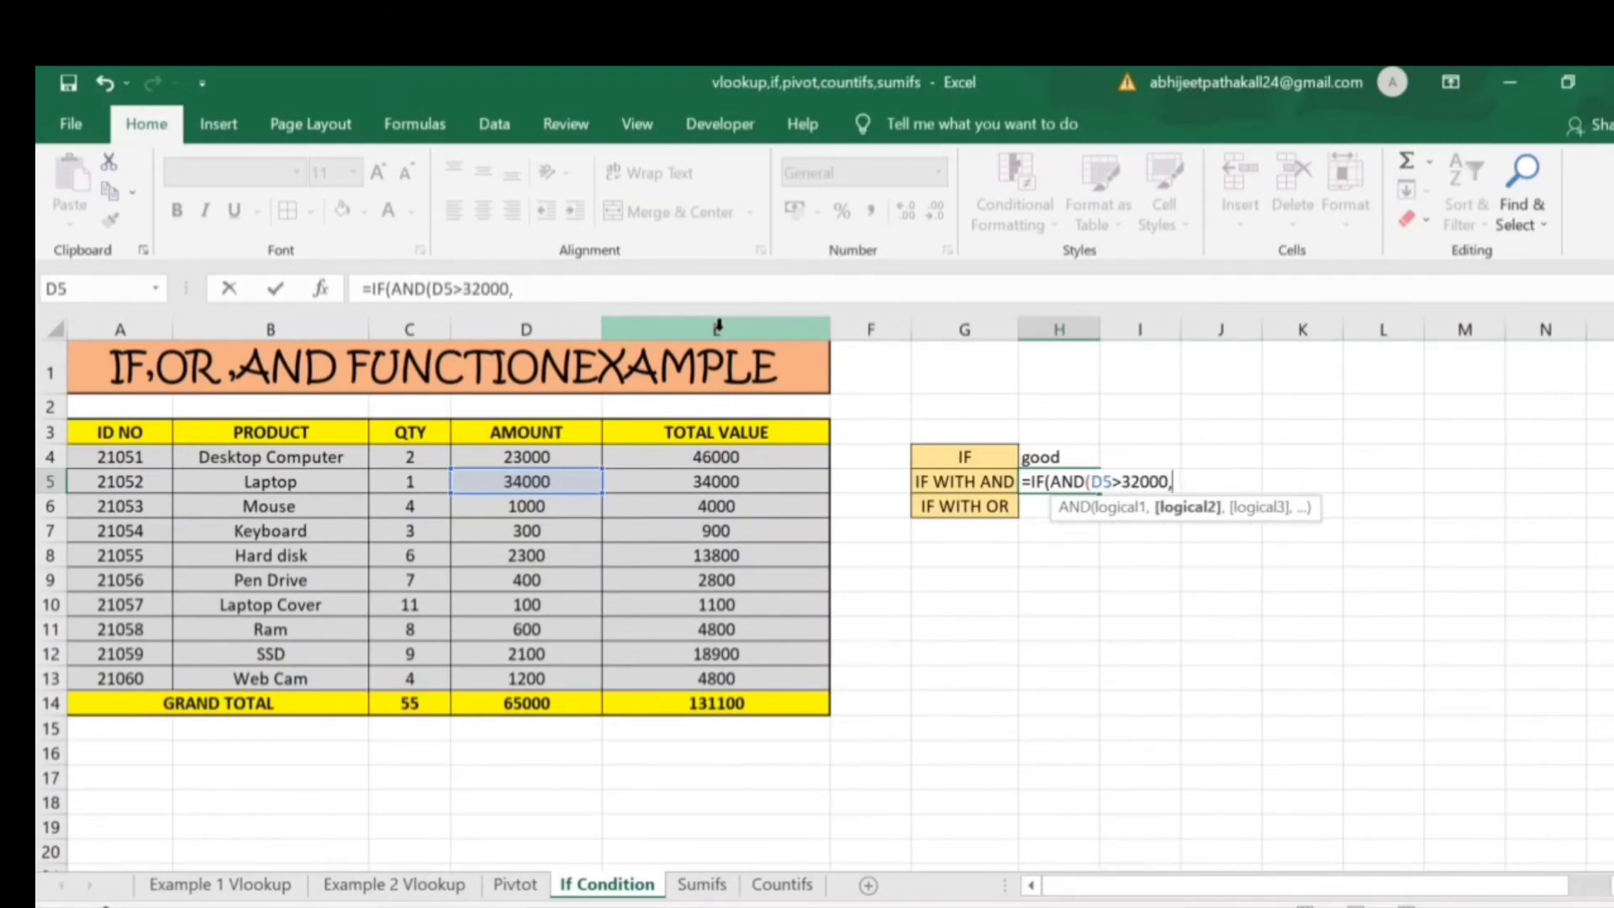
key(Left)
key(Left)
key(Left)
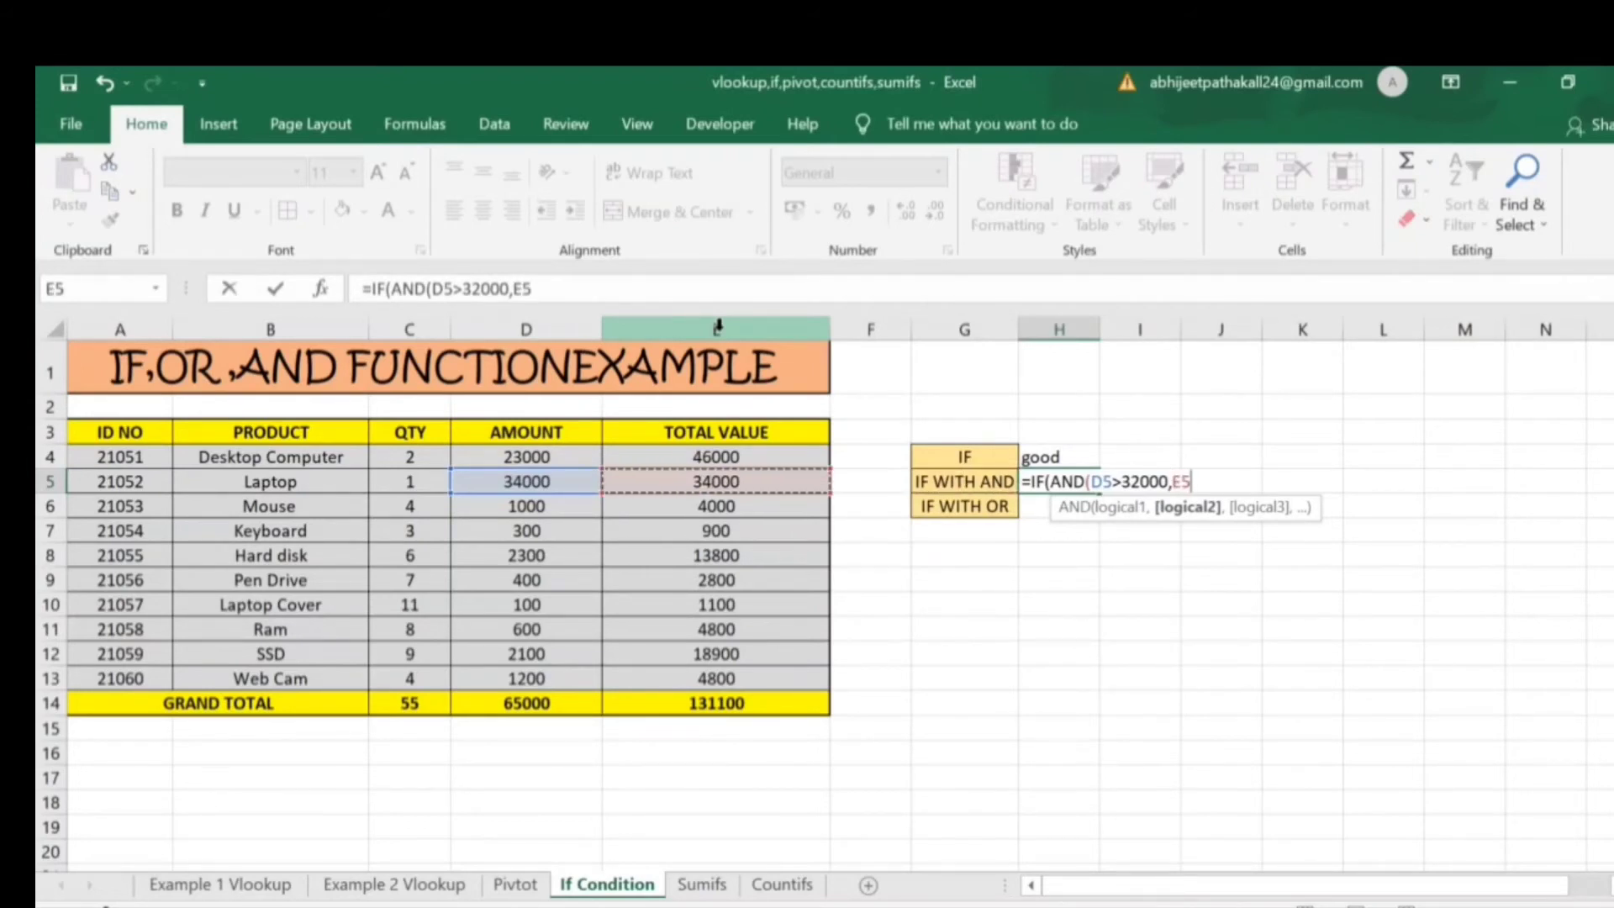
text(>)
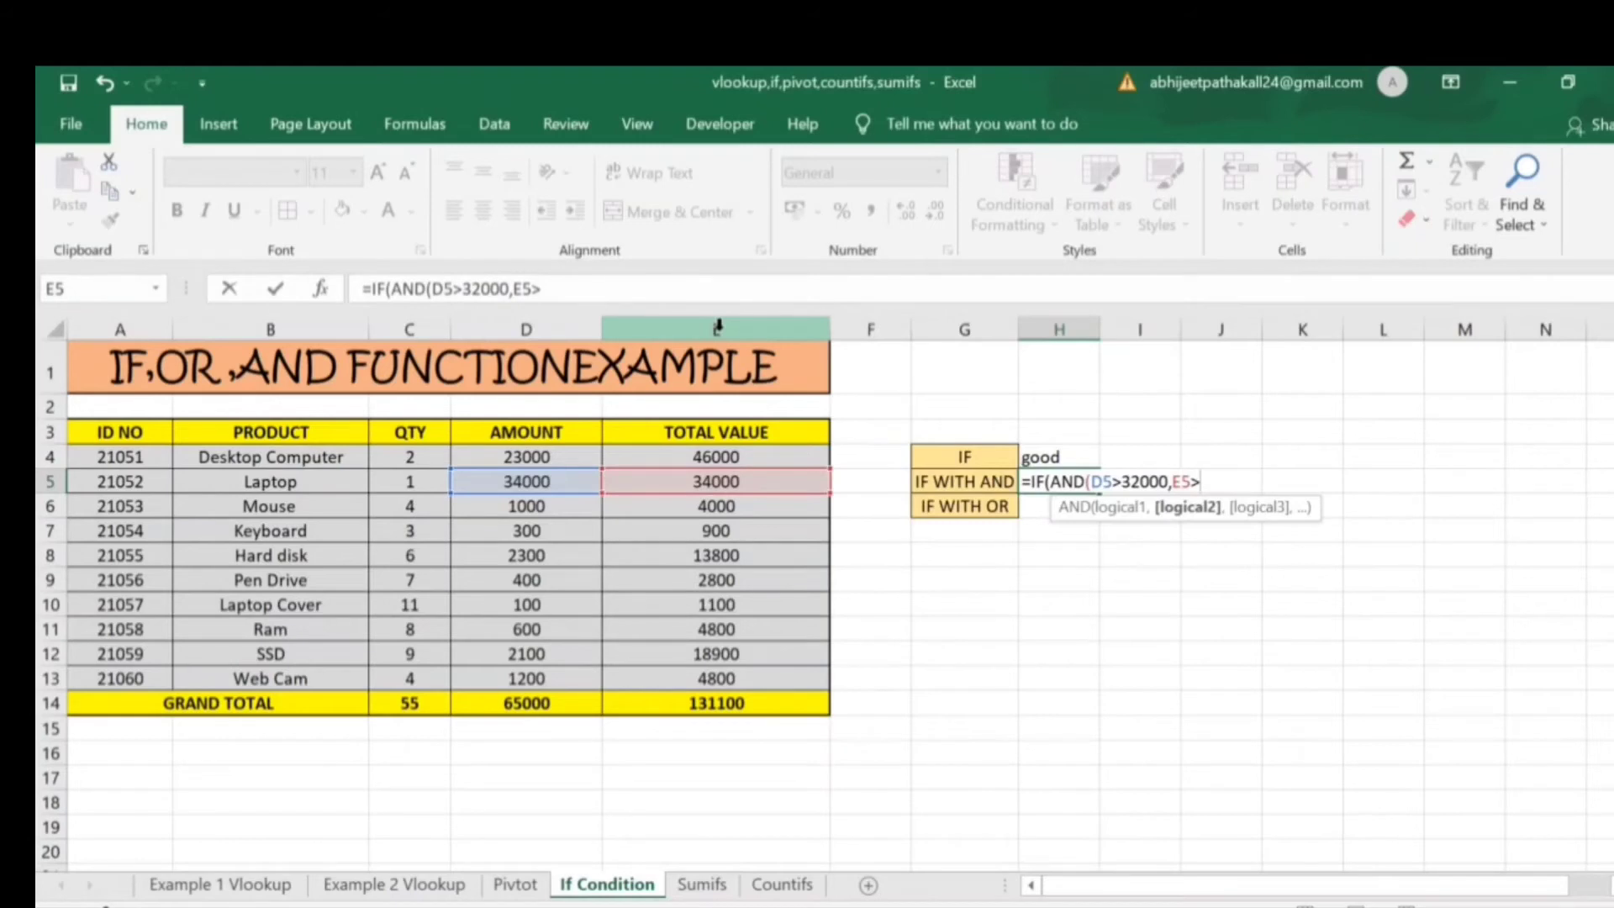
text(33000)
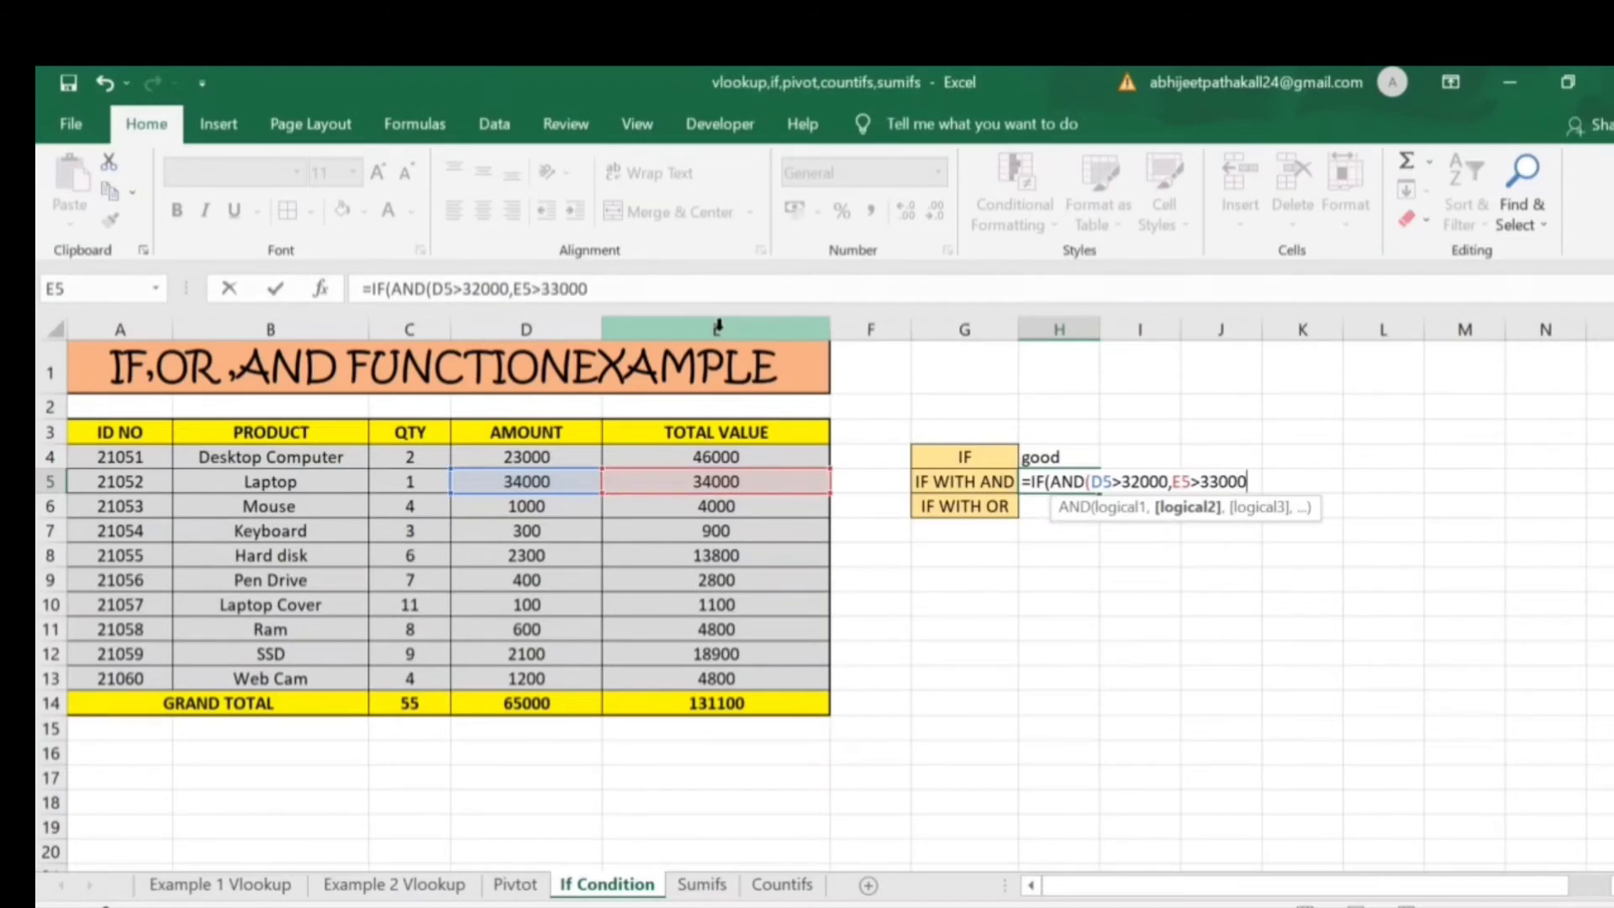
- Complete H5's formula so it returns "Good" when both conditions are met and "Bad" otherwise
text(),"Good",)
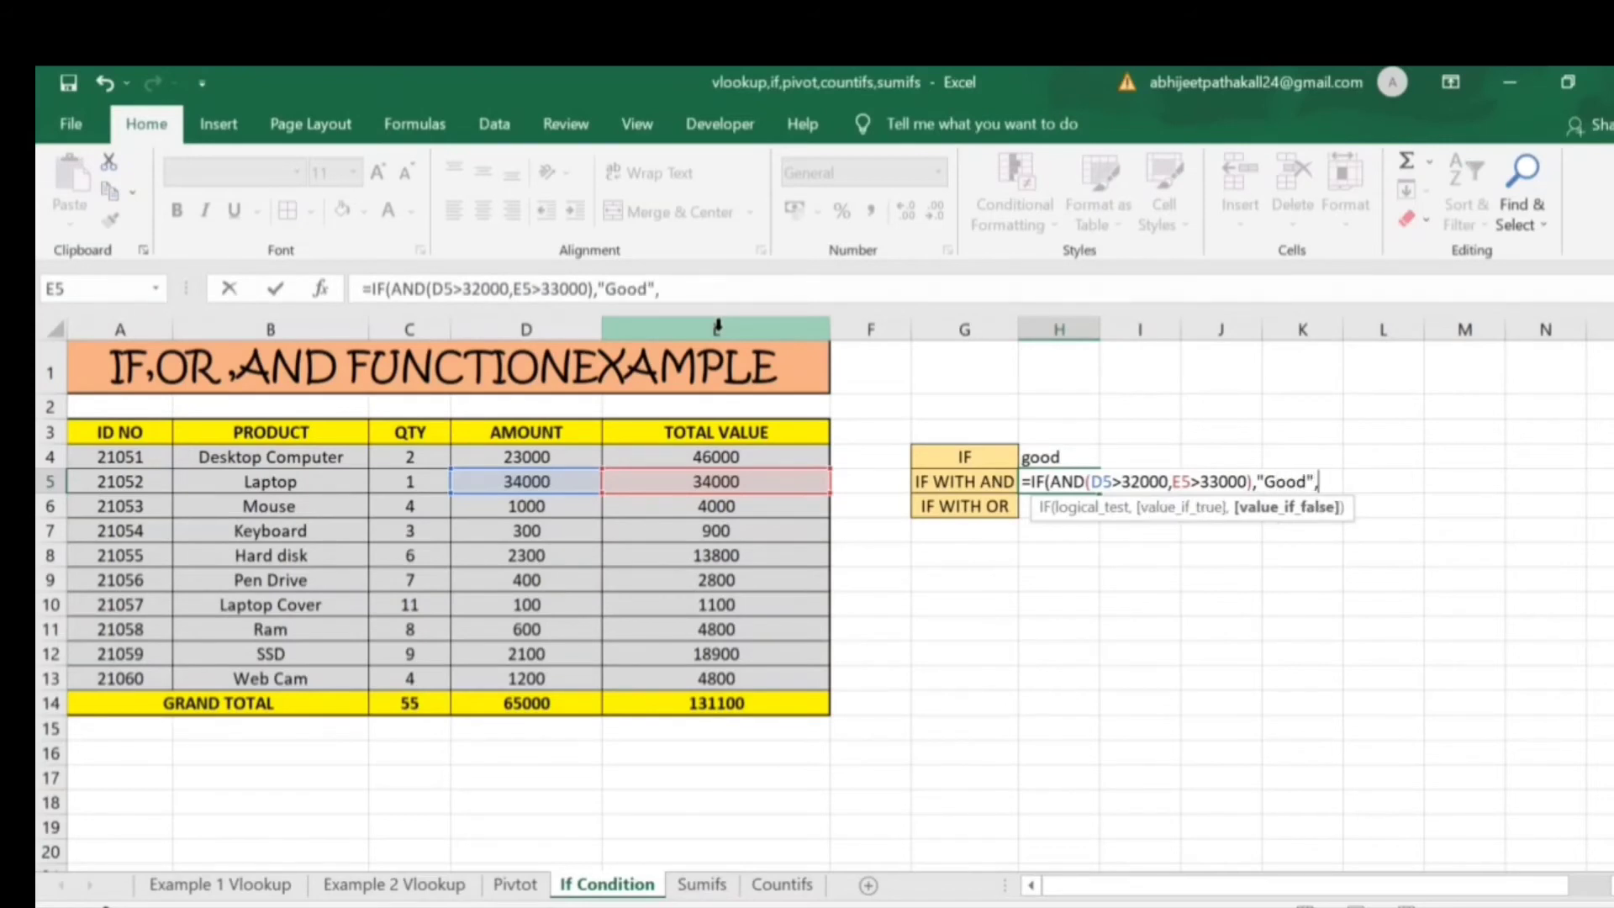
text("Bad"))
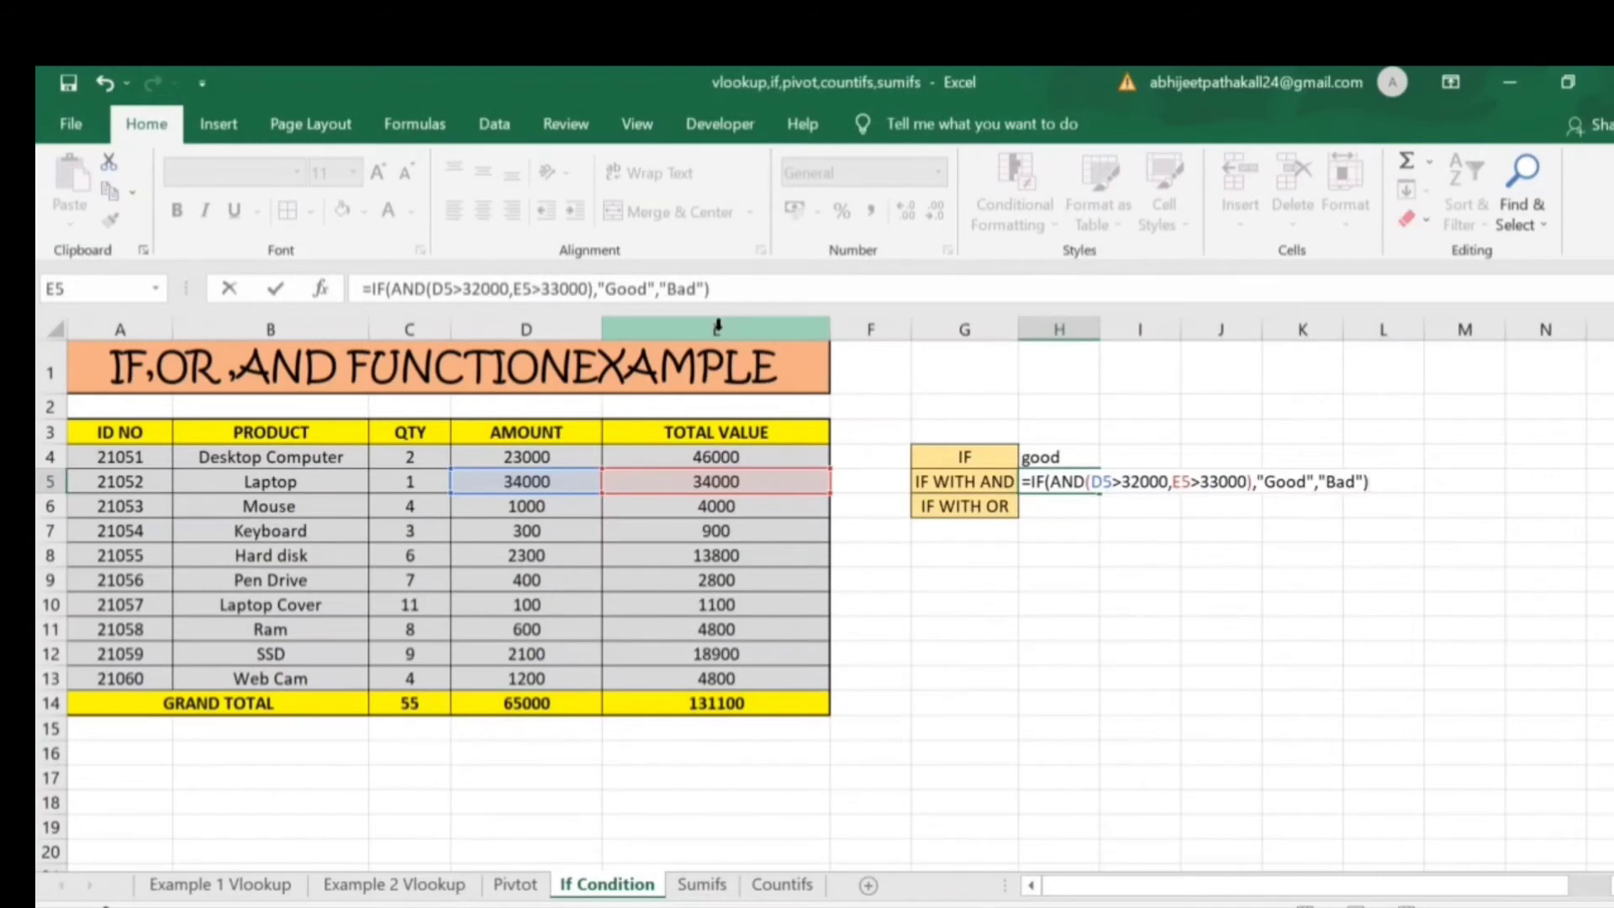
key(ctrl+Return)
- Try 22000 as the Laptop's amount in D5 to test the IF with AND formula
key(Left)
key(Left)
key(Left)
key(Left)
key(Left)
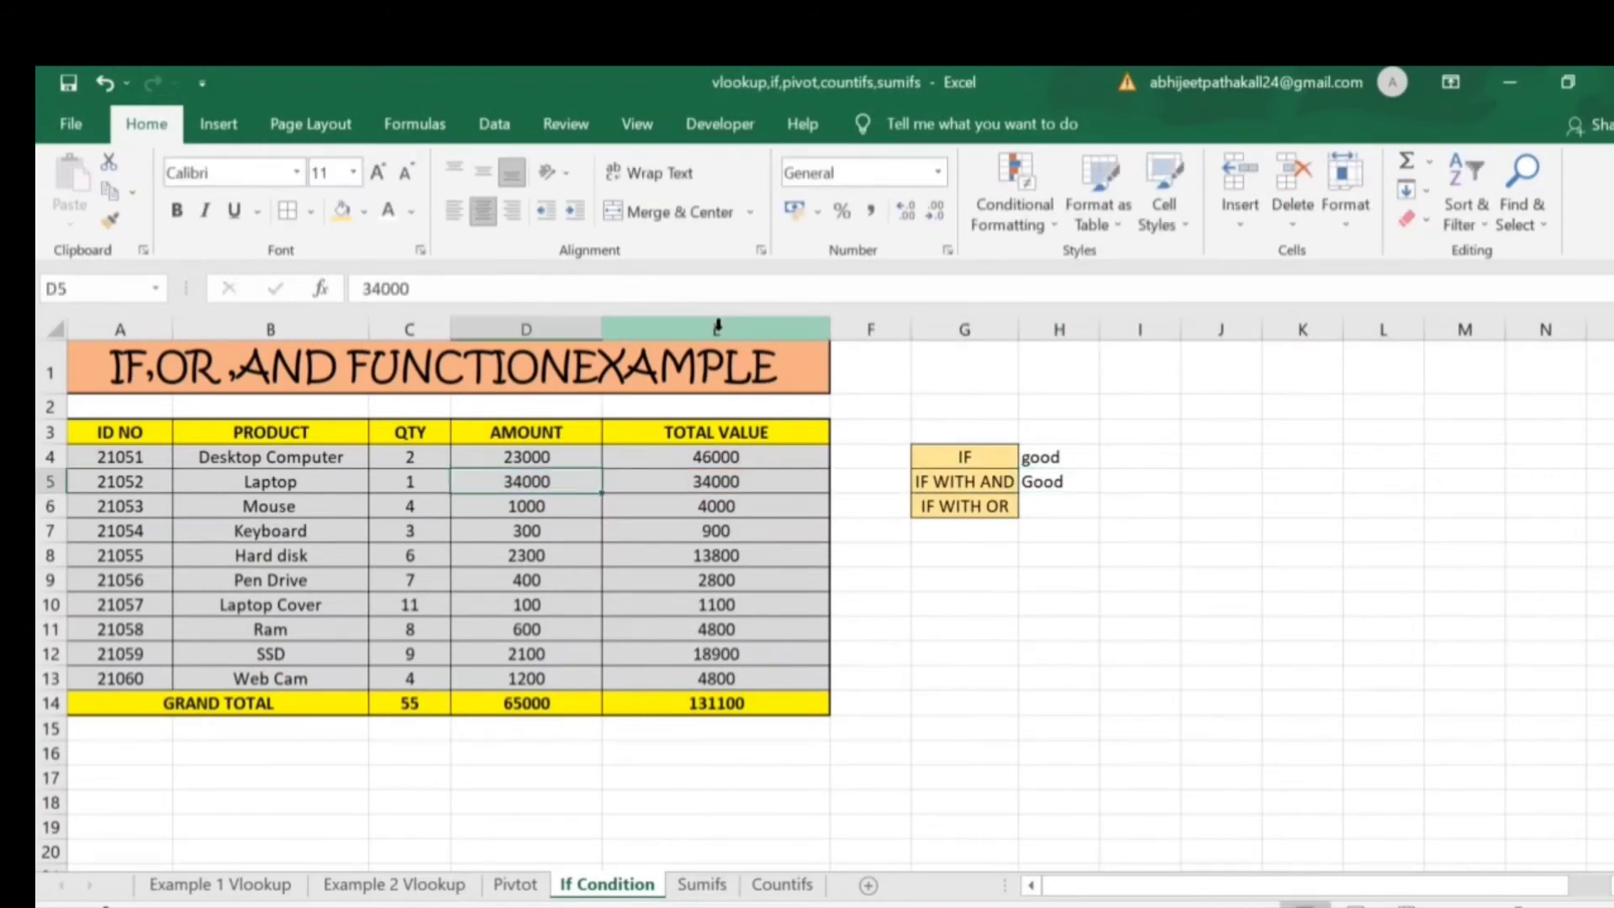
key(Right)
key(Right)
key(shift+Left)
key(Left)
text(22000)
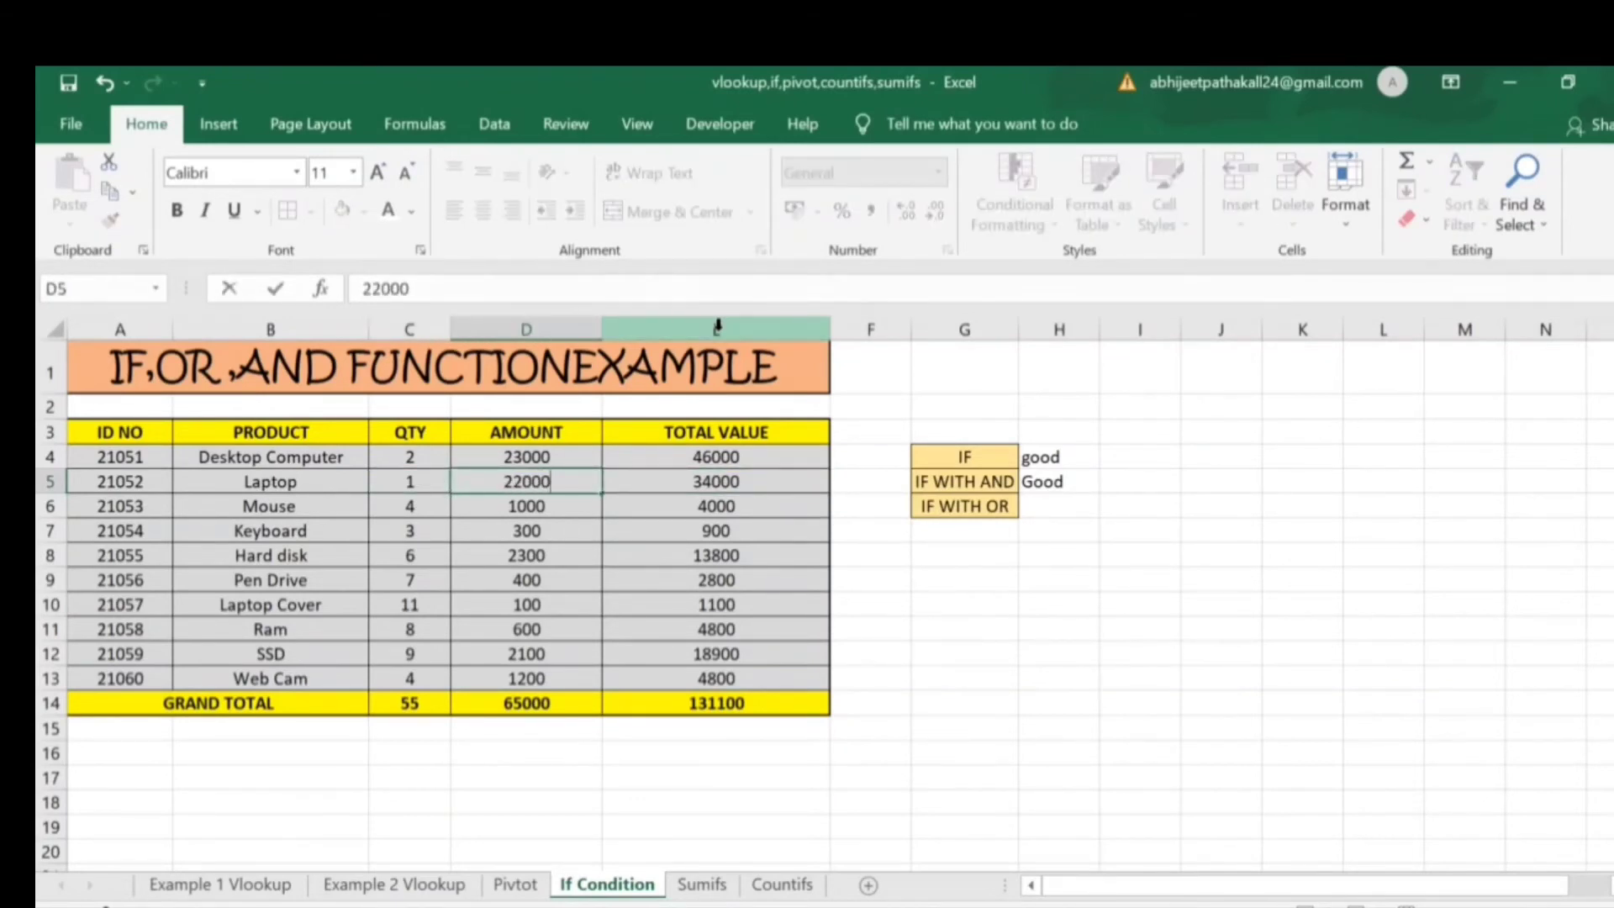
key(Right)
key(Right)
key(Right)
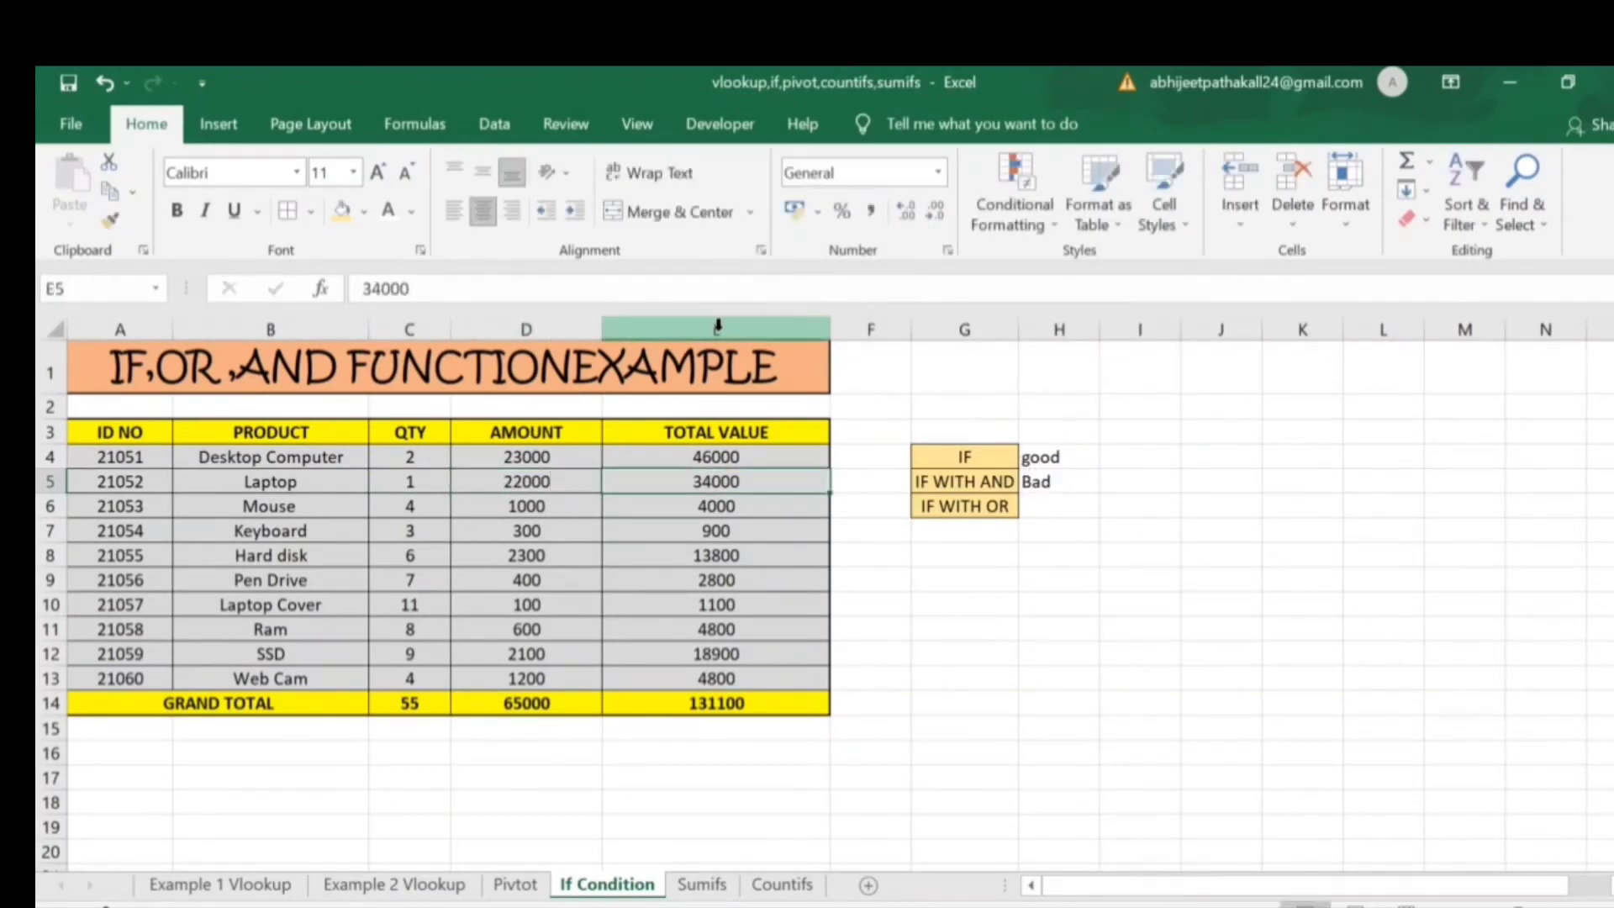
- Undo the Laptop's amount change in D5 and check the formula in H5
key(Left)
key(Left)
key(ctrl+z)
key(Right)
key(Right)
key(Right)
key(Right)
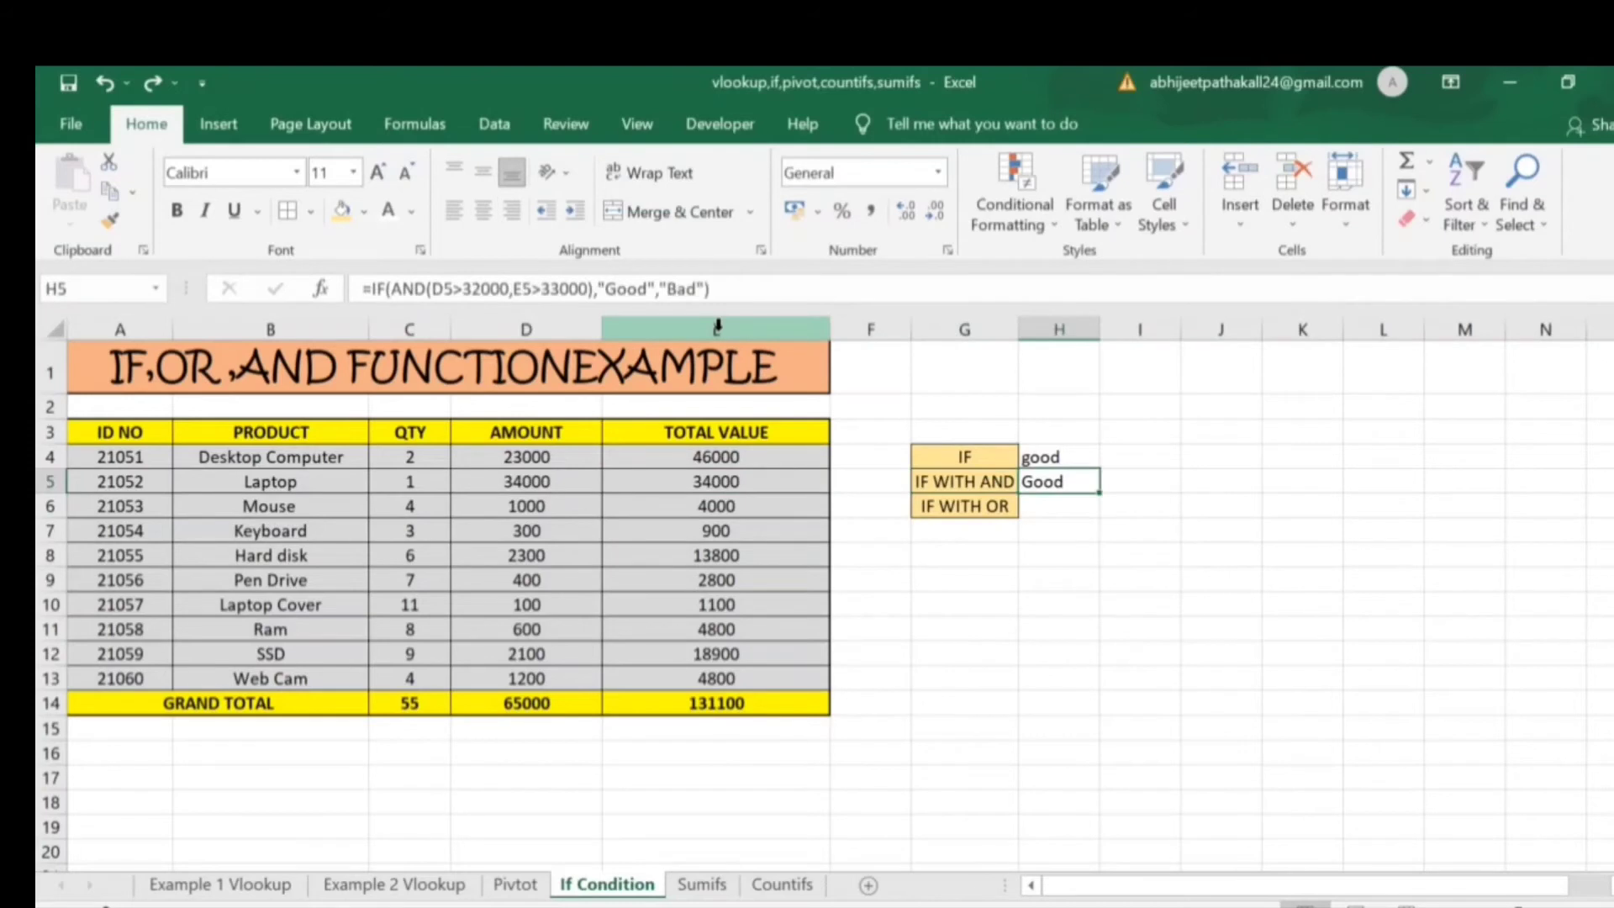
- Try 32000 as the Laptop's total value in E5 to test the second AND condition, and undo the entry
key(Left)
key(Left)
key(Left)
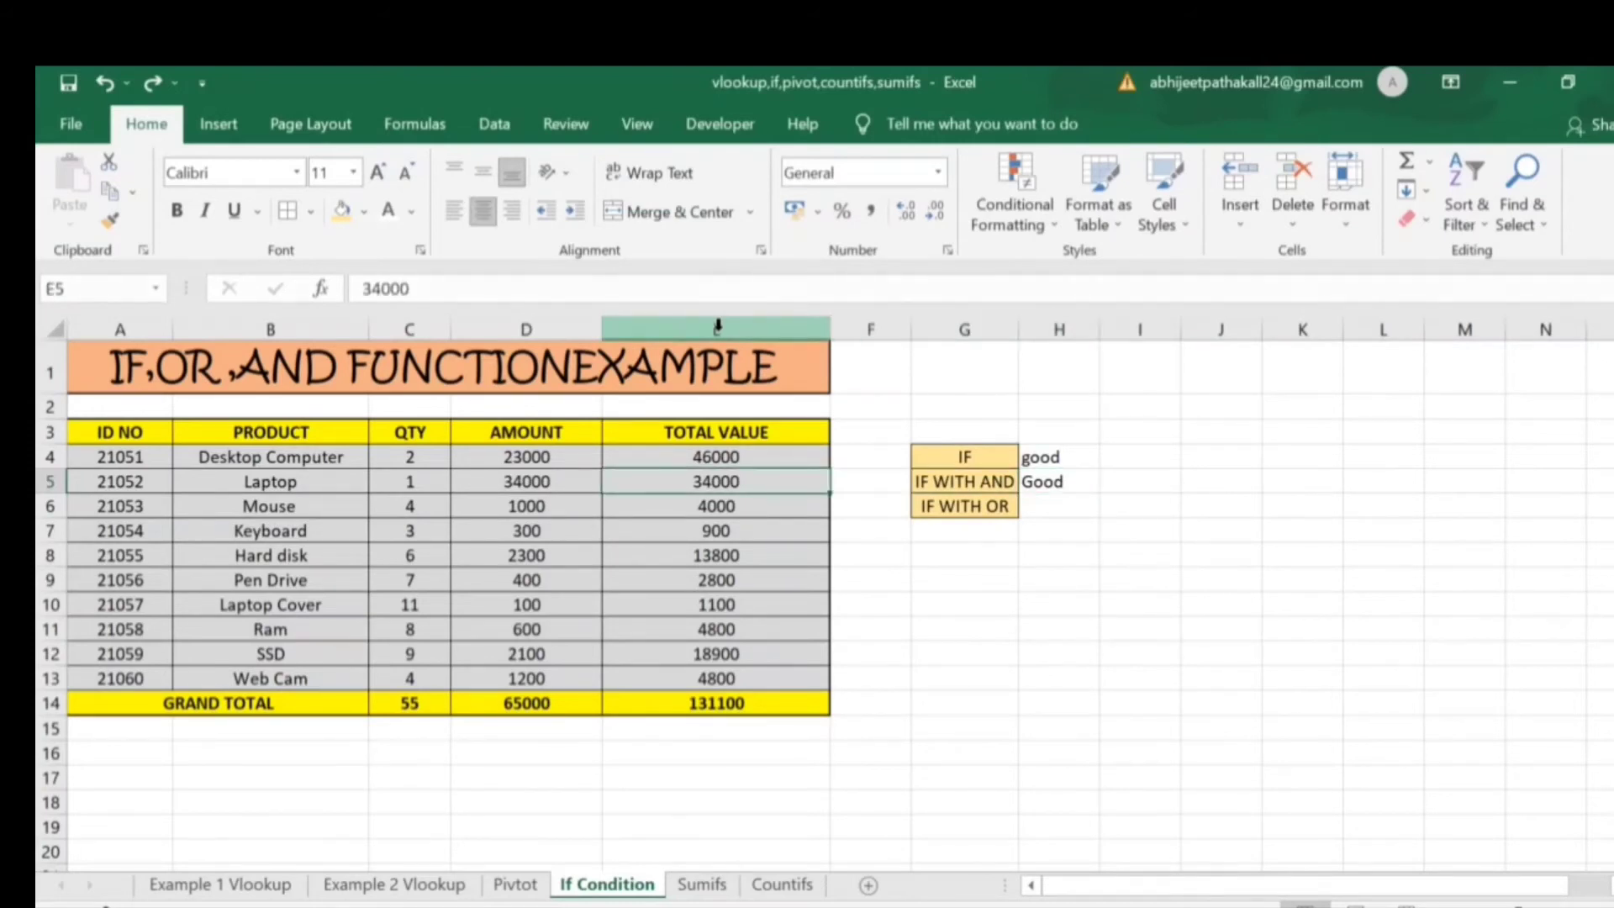
text(32000)
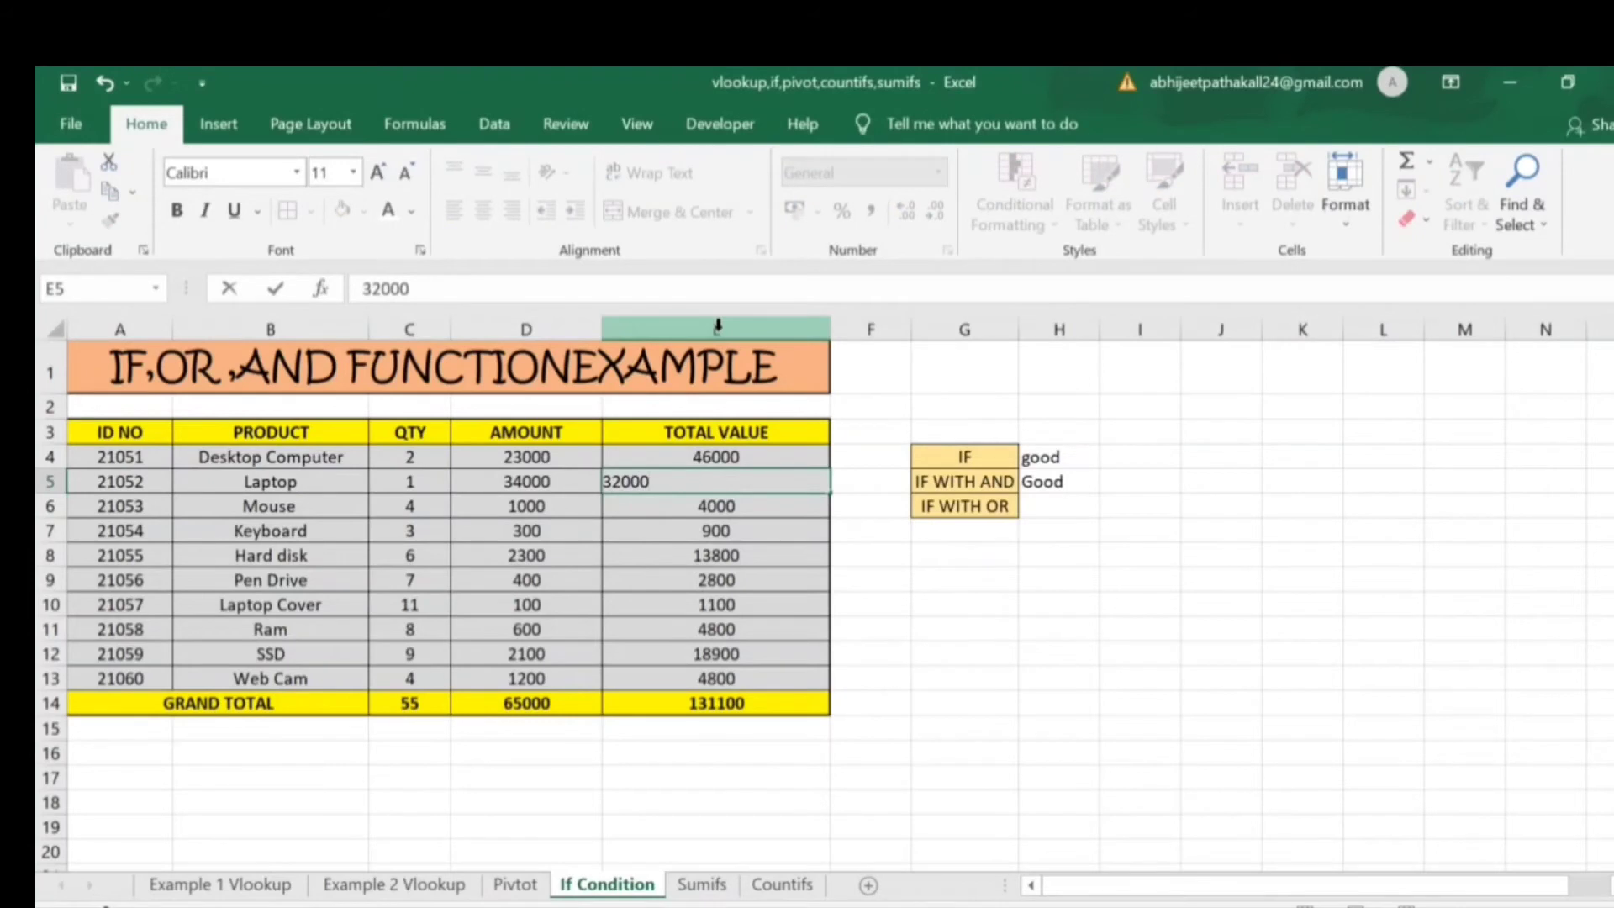
key(Right)
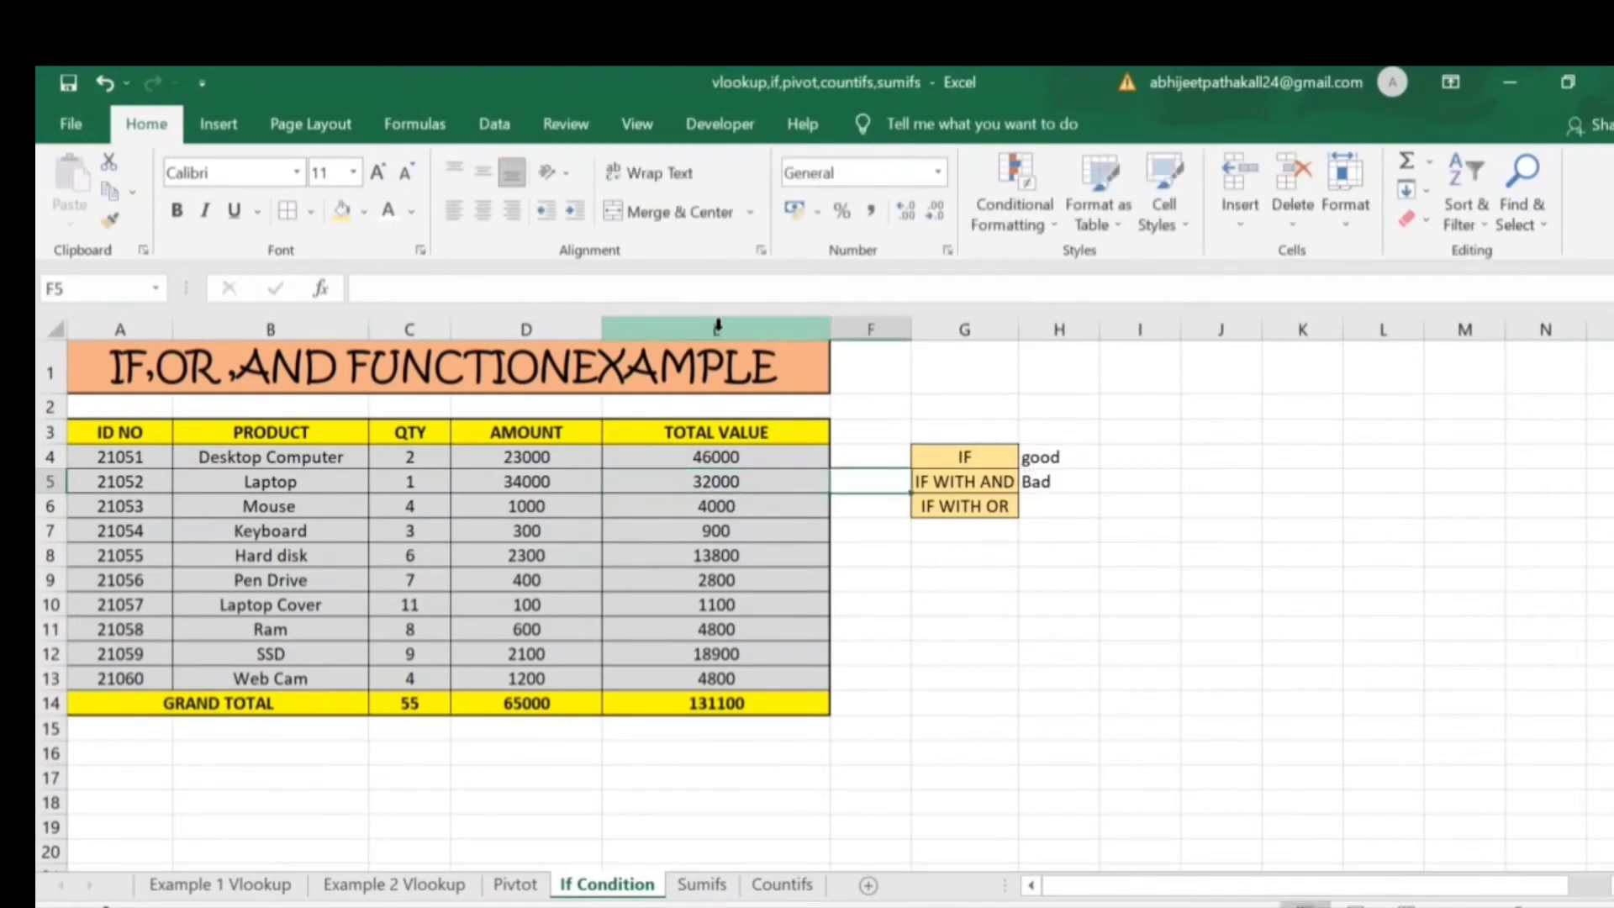
key(Left)
key(ctrl+z)
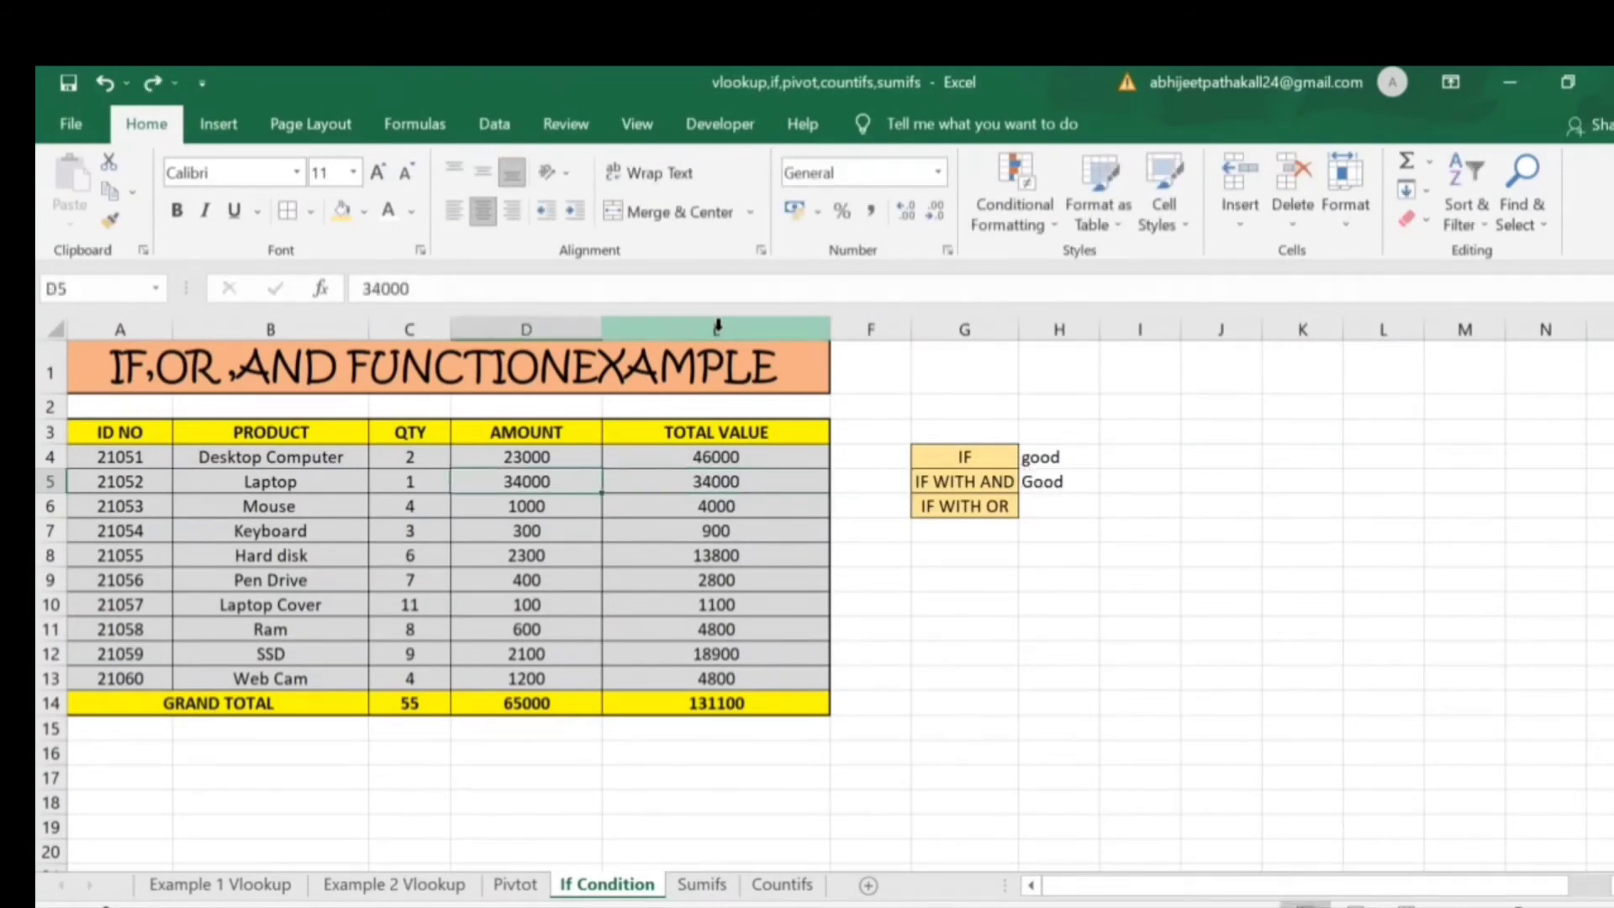
- Review the Laptop's amount and total value in D5 and E5 against the IF WITH AND example in row 5
key(Right)
key(Right)
key(Left)
key(Left)
key(Left)
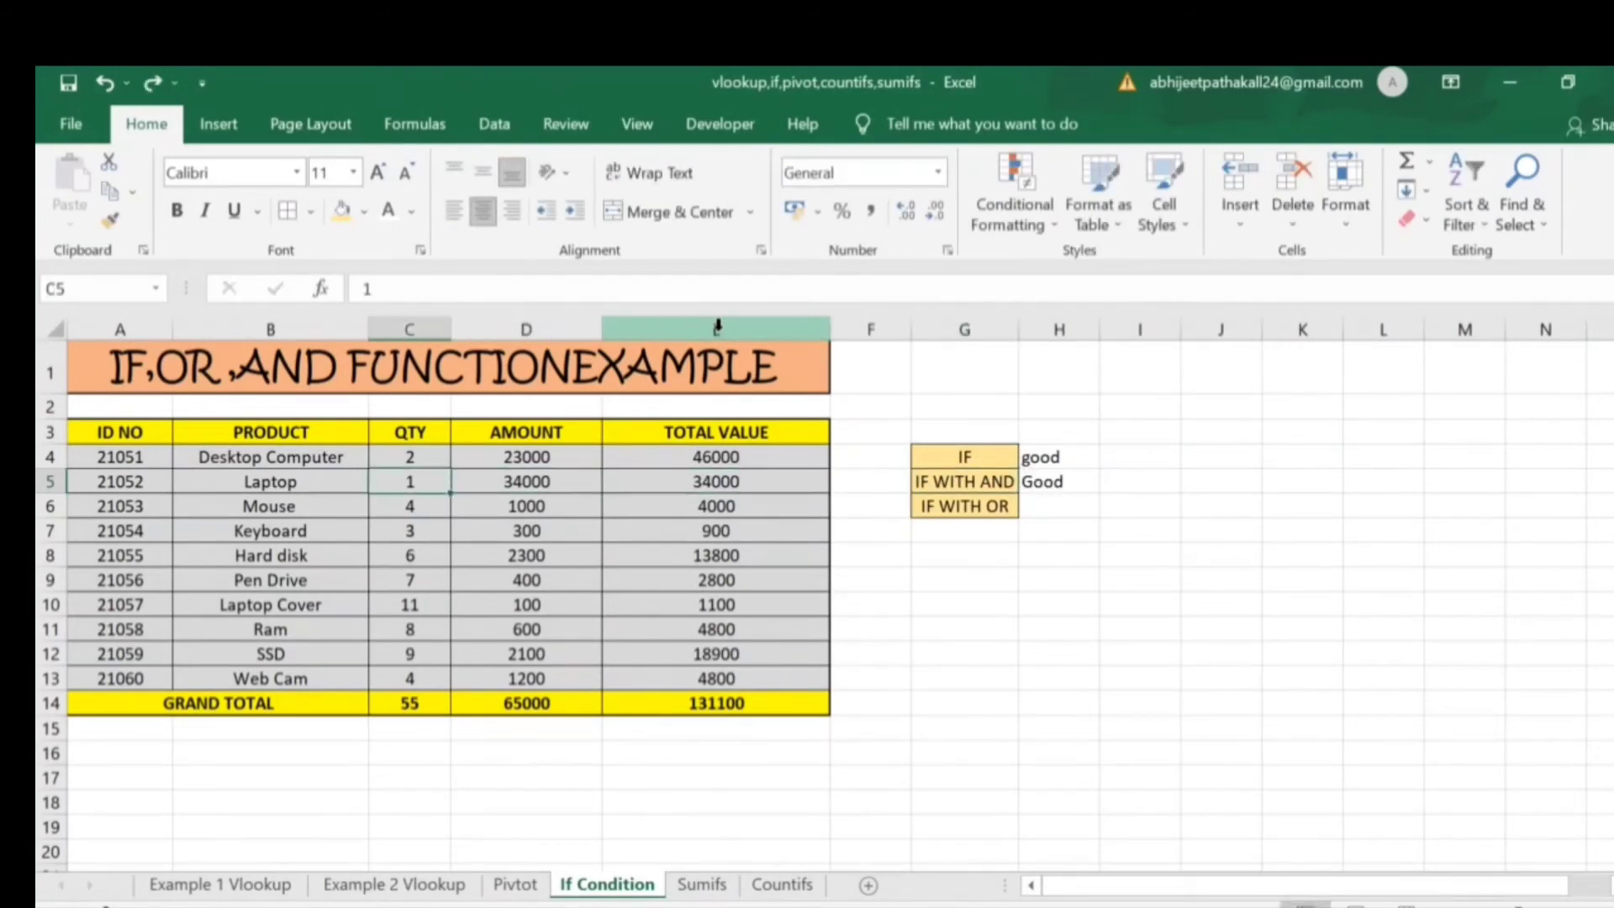
key(shift+Right)
key(shift+Right)
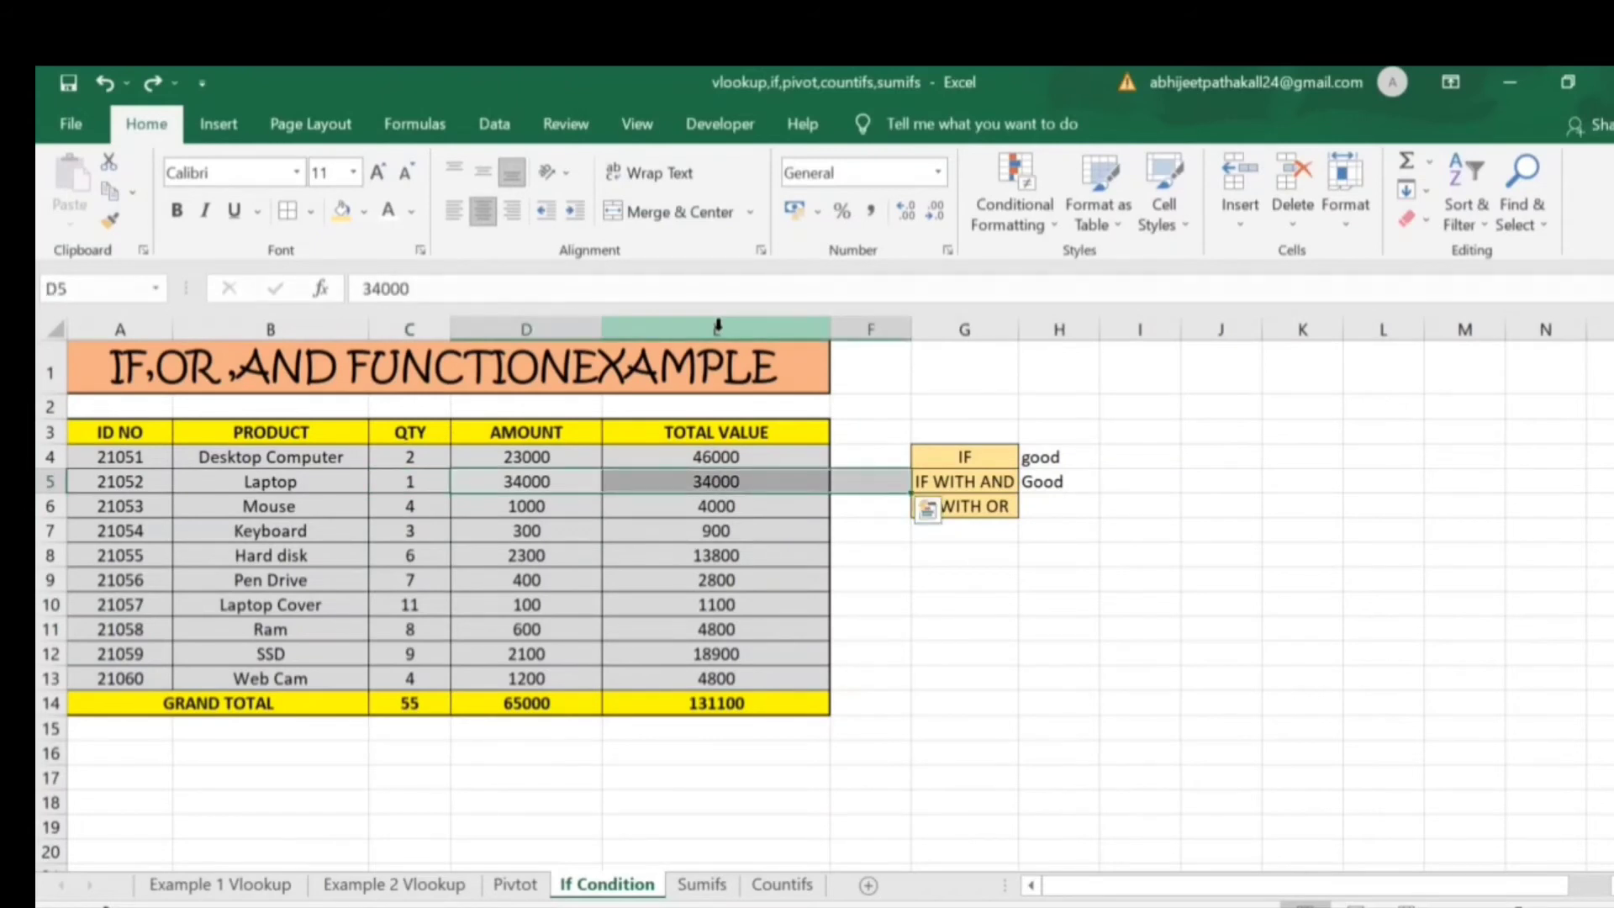
key(Left)
key(Right)
key(shift+Right)
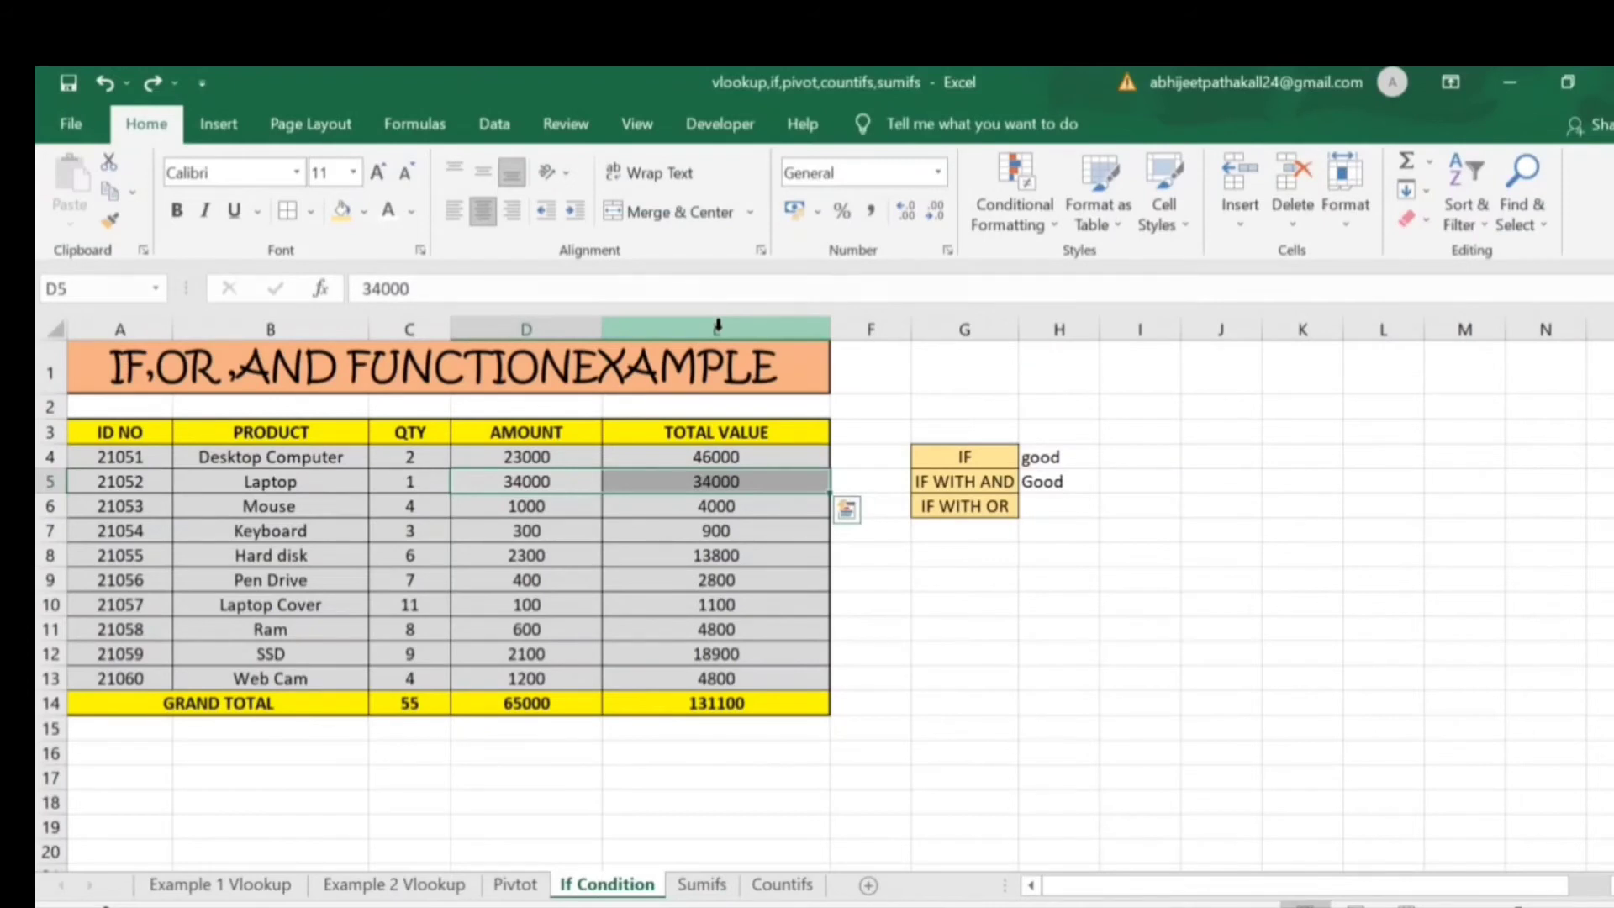
key(Left)
key(Left)
key(Left)
key(Right)
key(Right)
key(Right)
key(Right)
key(Right)
key(Right)
key(Right)
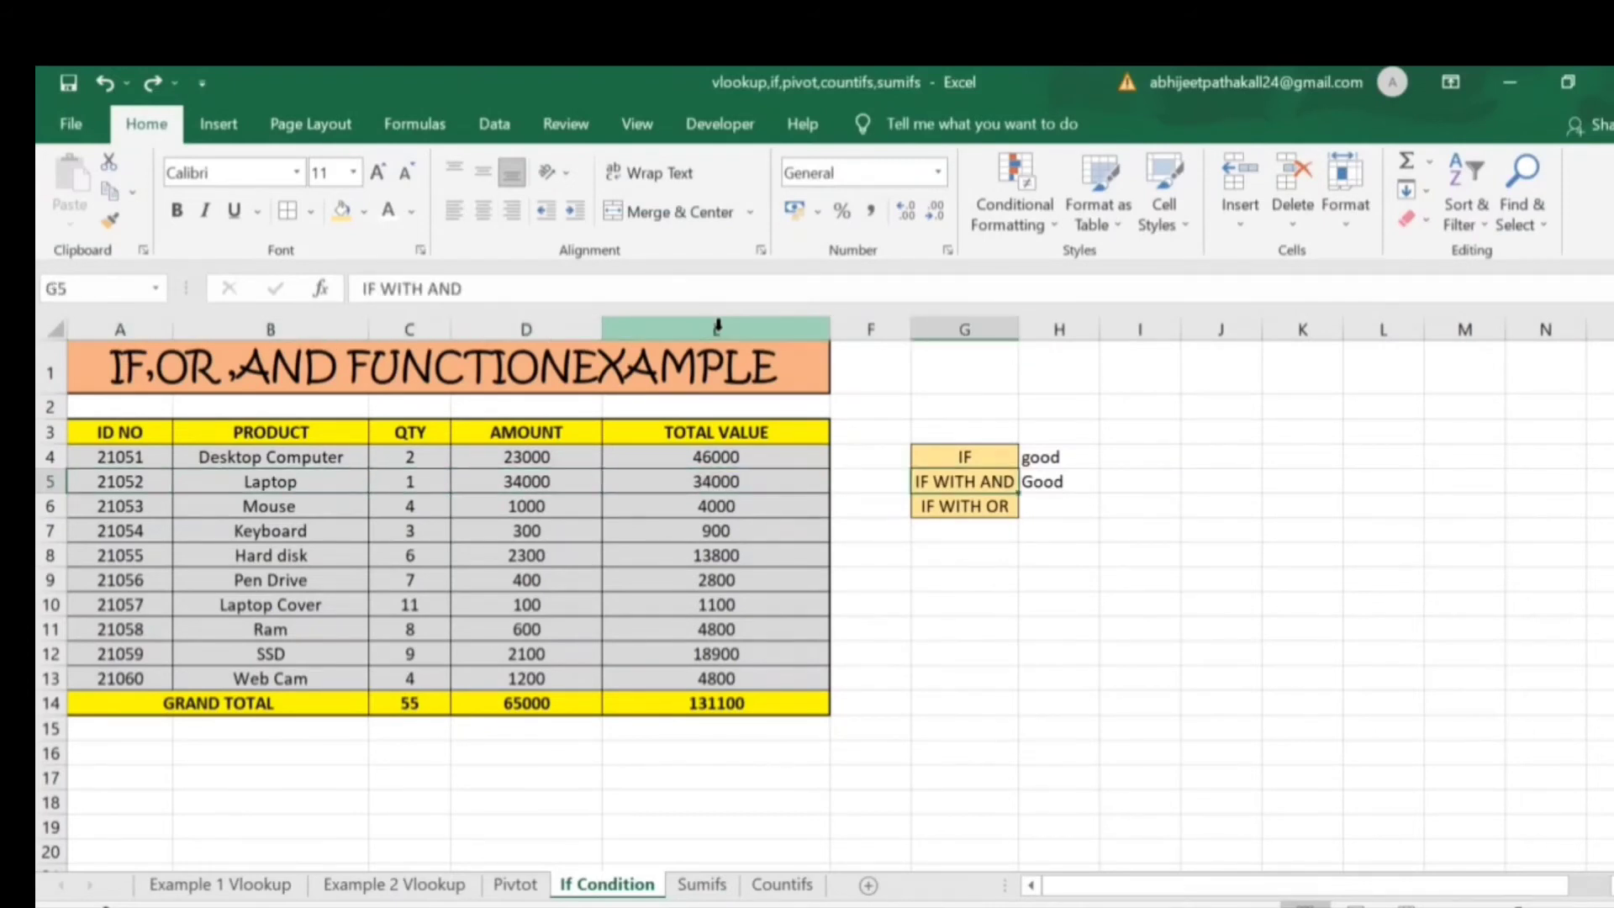
- Review the Laptop's product, quantity, amount and total value cells across row 5 of the table
key(Left)
key(Left)
key(Left)
key(Left)
key(Left)
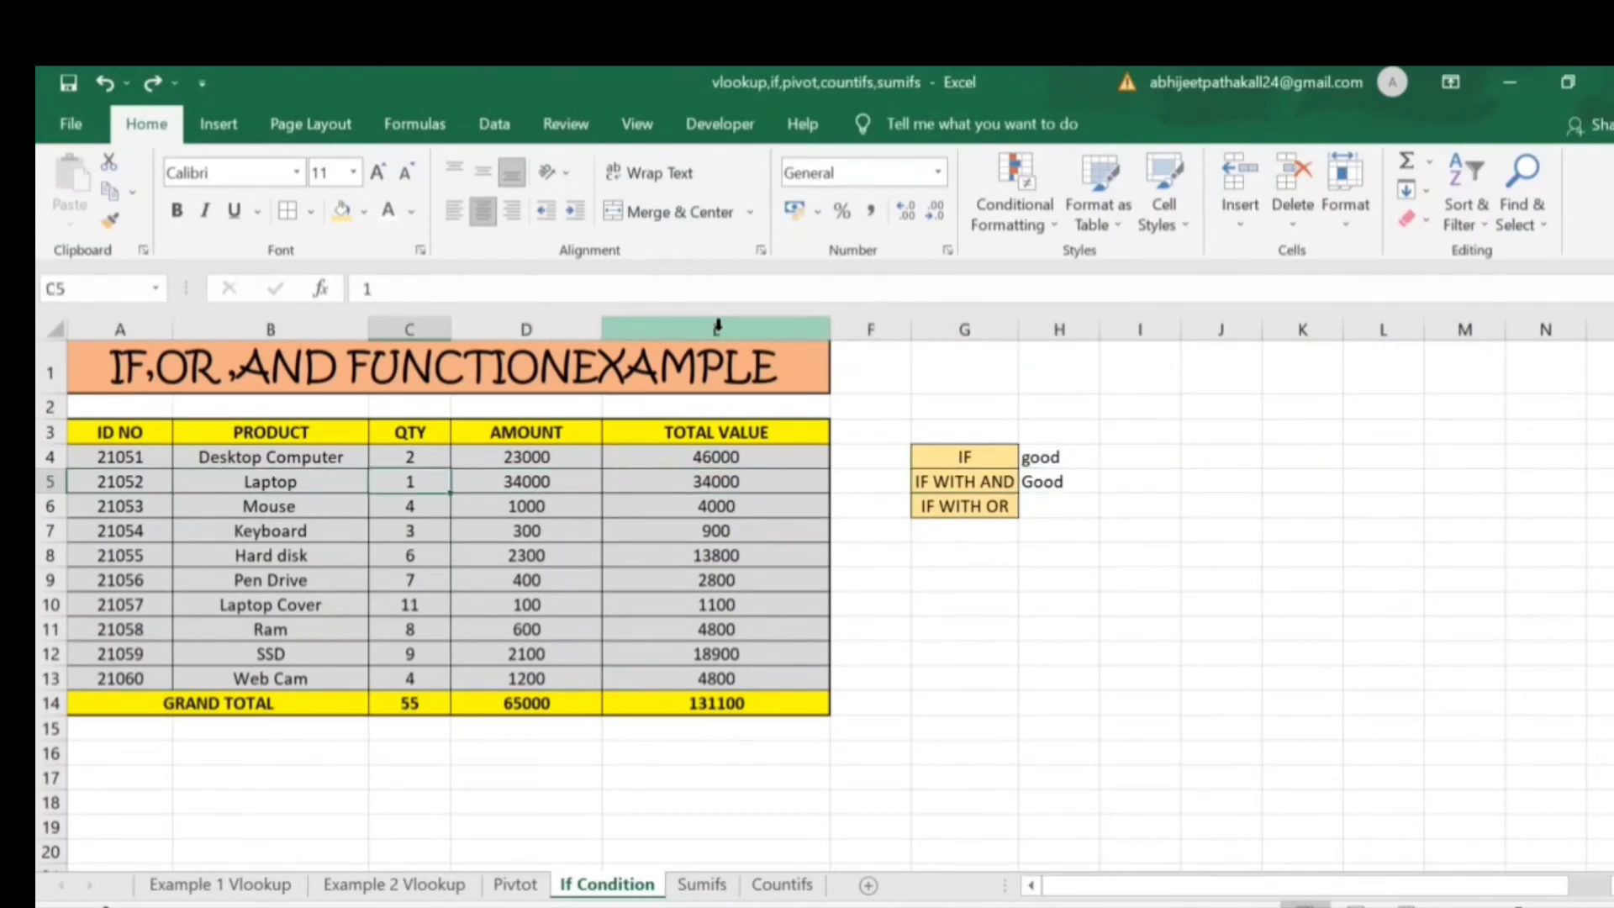
key(Left)
key(Right)
key(Left)
key(Left)
key(Right)
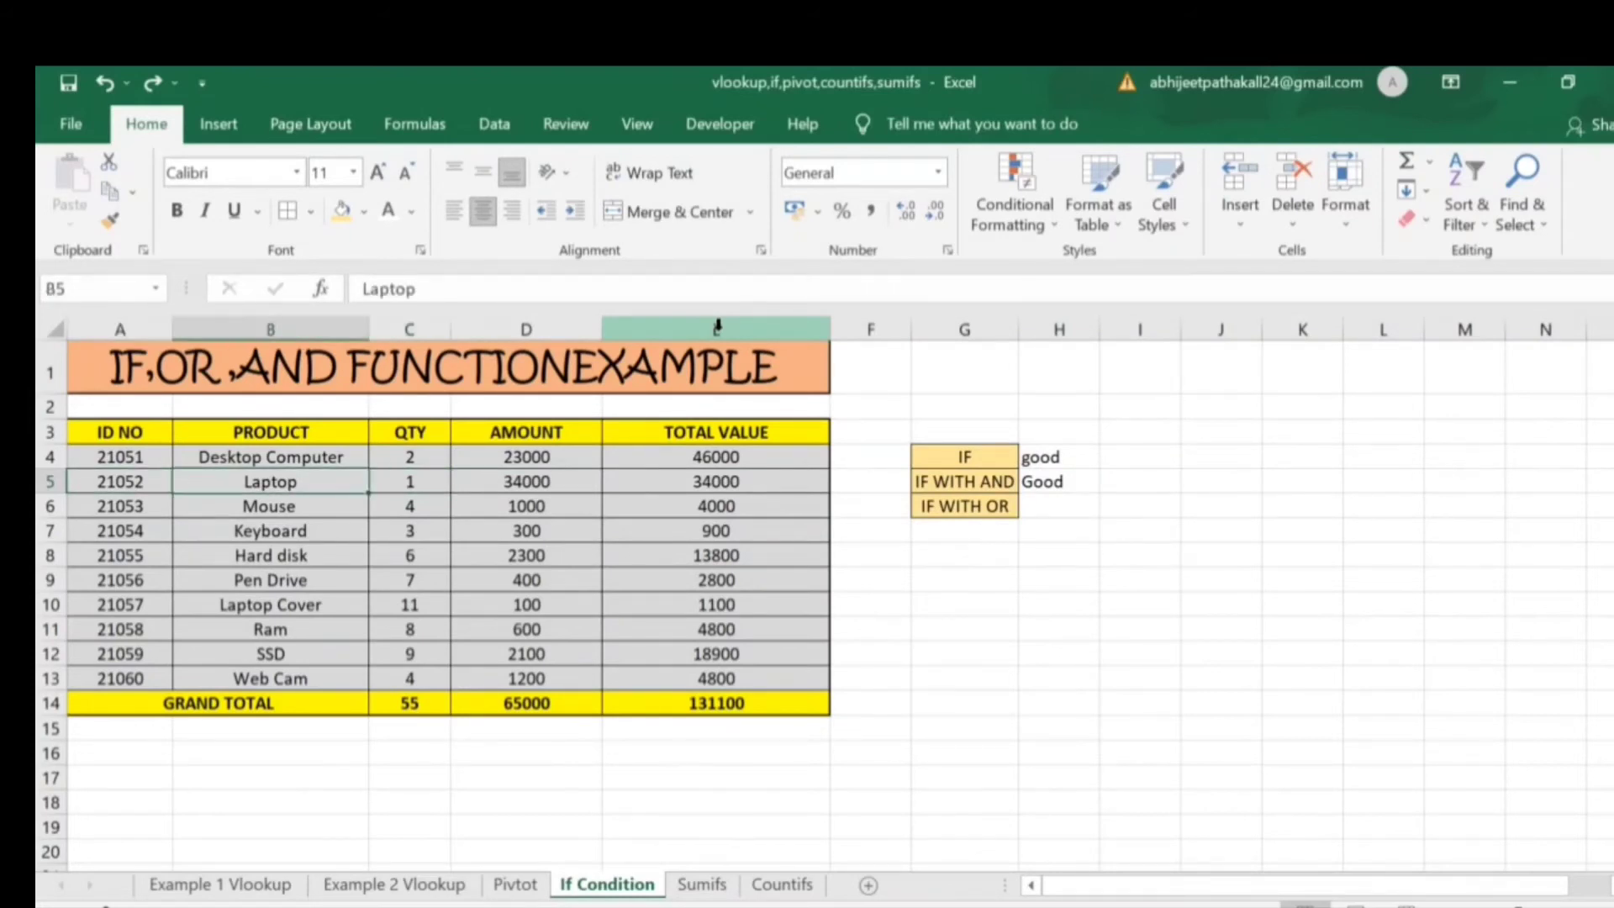
key(Right)
key(Right)
key(Right)
key(Right)
key(Right)
key(Right)
key(Left)
key(Left)
key(Left)
key(Left)
key(Left)
key(Left)
key(Left)
key(Right)
key(Right)
key(Right)
key(Right)
key(Right)
key(Right)
key(Right)
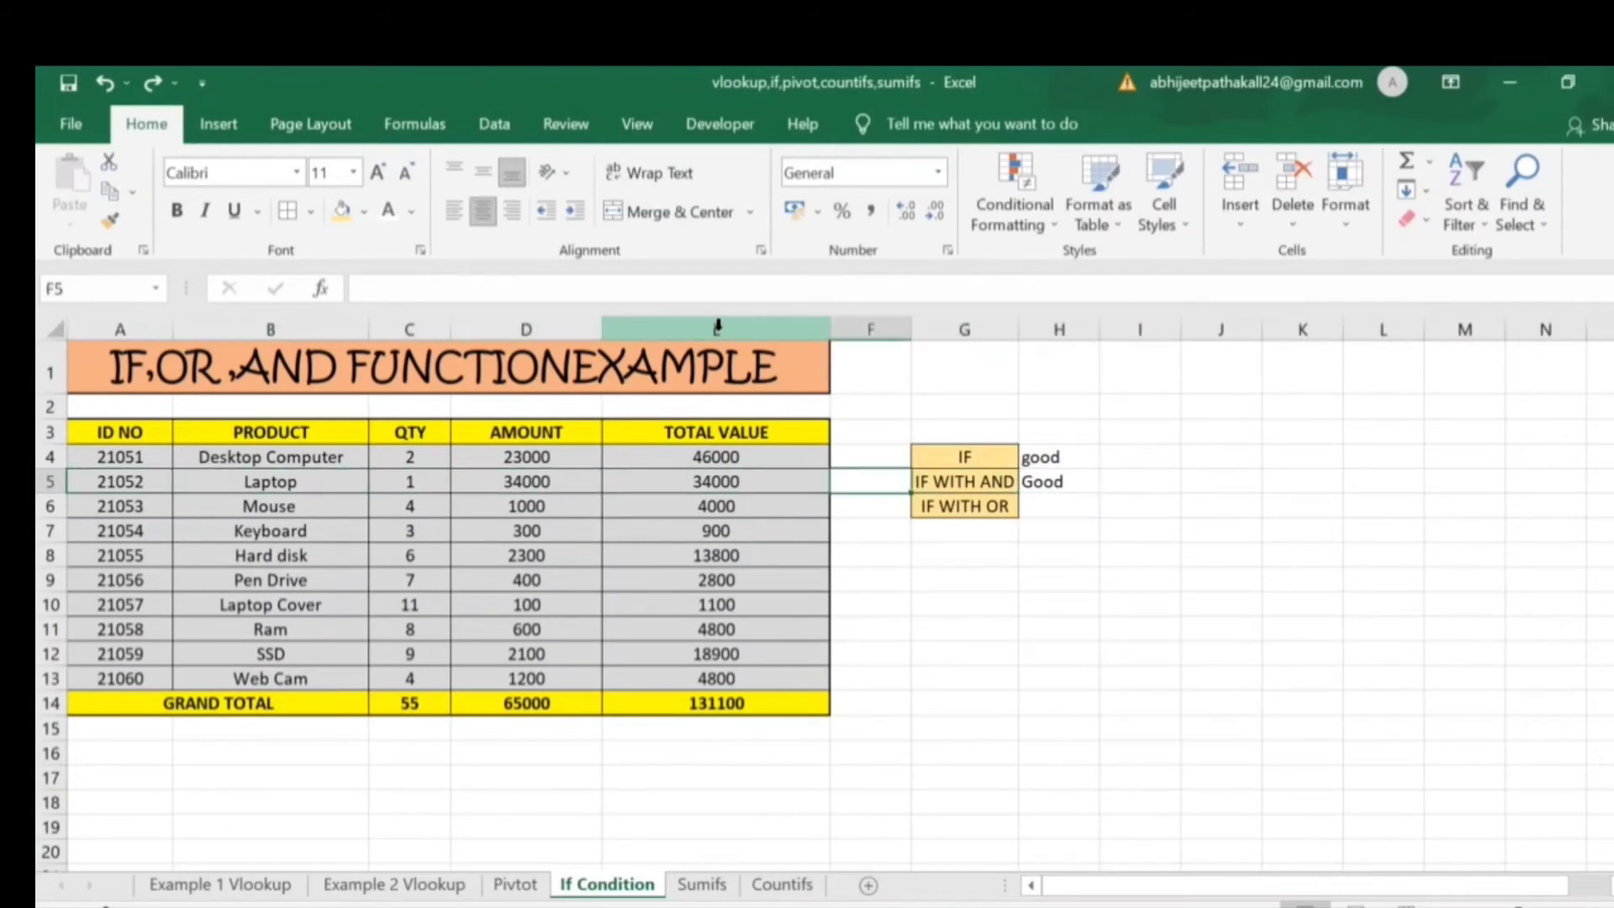
key(Delete)
text(if)
key(Right)
key(Left)
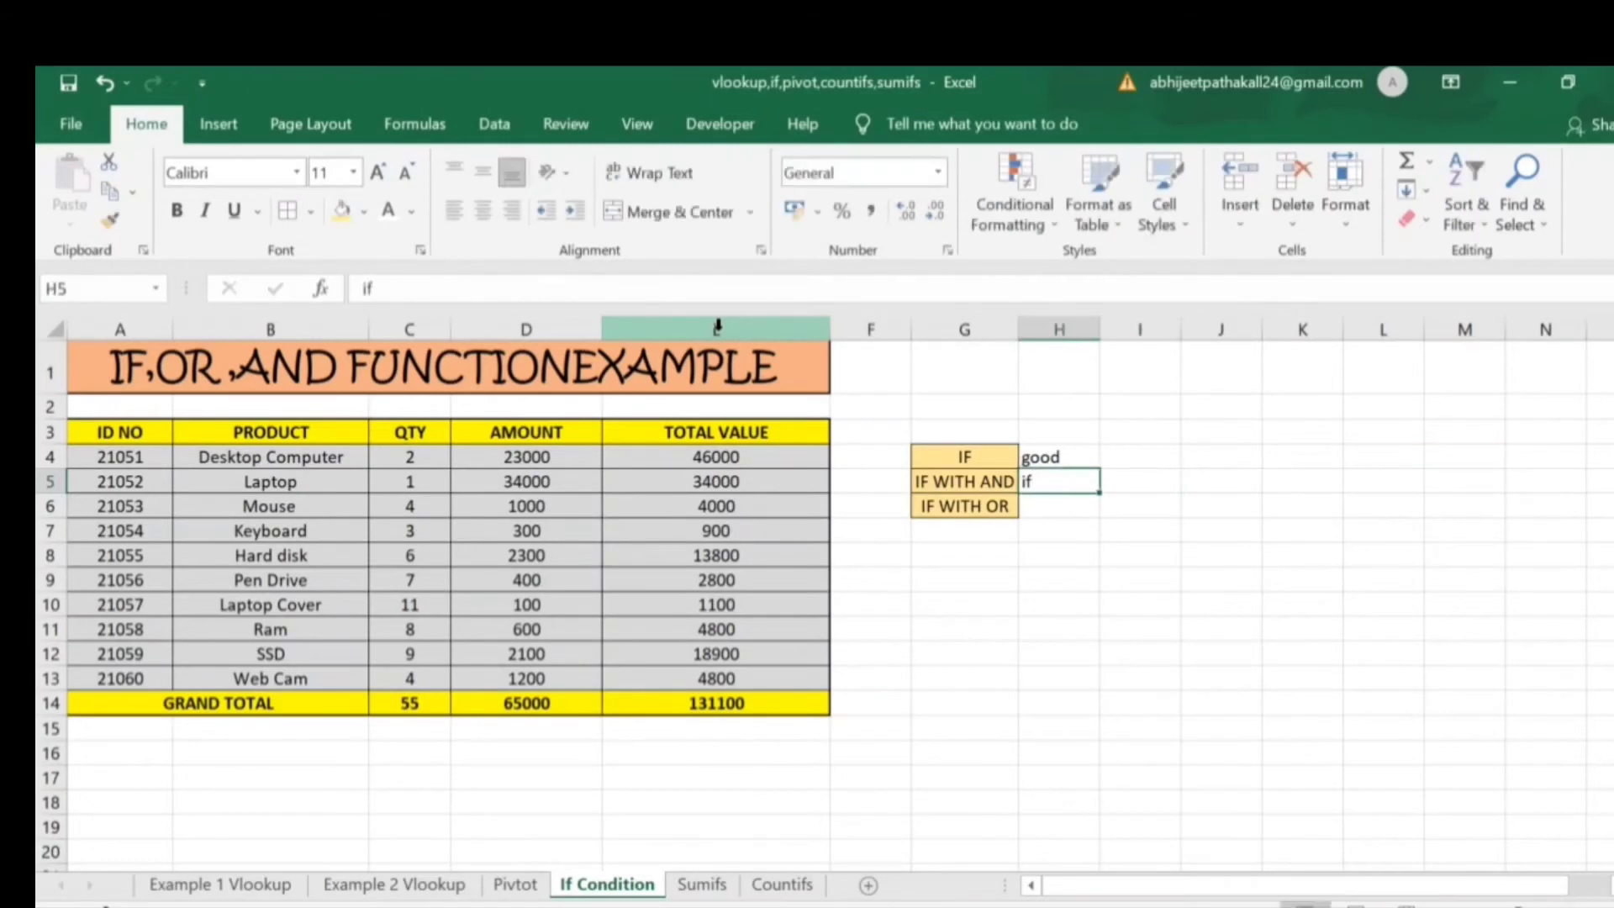
- Start a new IF formula with AND in H5, using D5>22000 as the first condition
text(=IF(and)
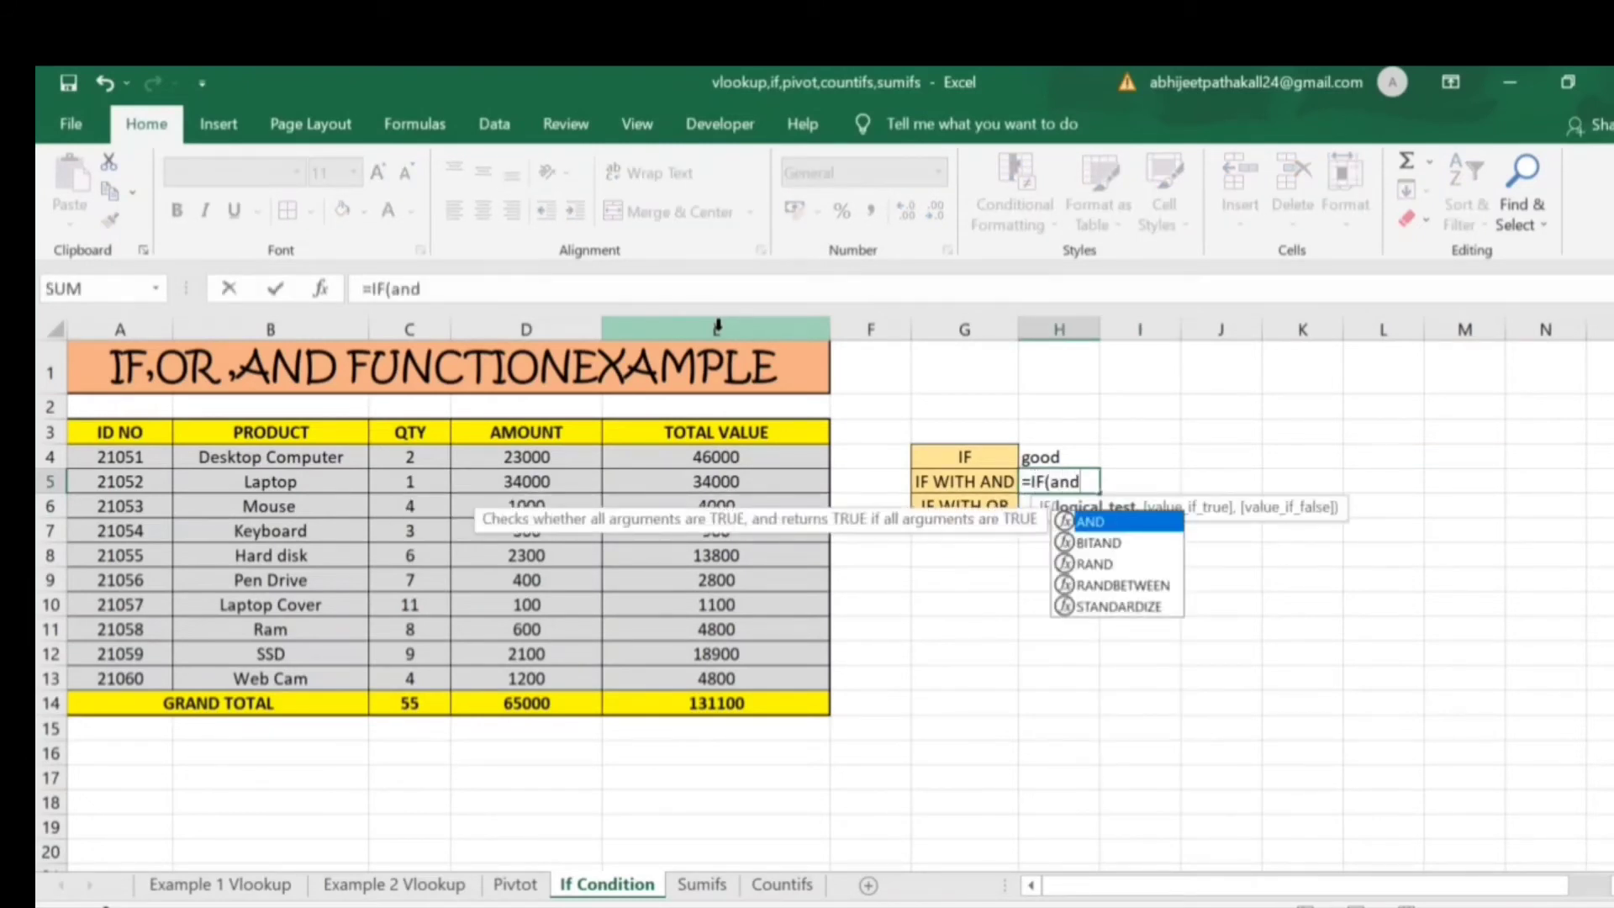
key(Tab)
key(Left)
key(Left)
key(Left)
key(Left)
key(Left)
key(Left)
key(Left)
key(Right)
key(Right)
key(Right)
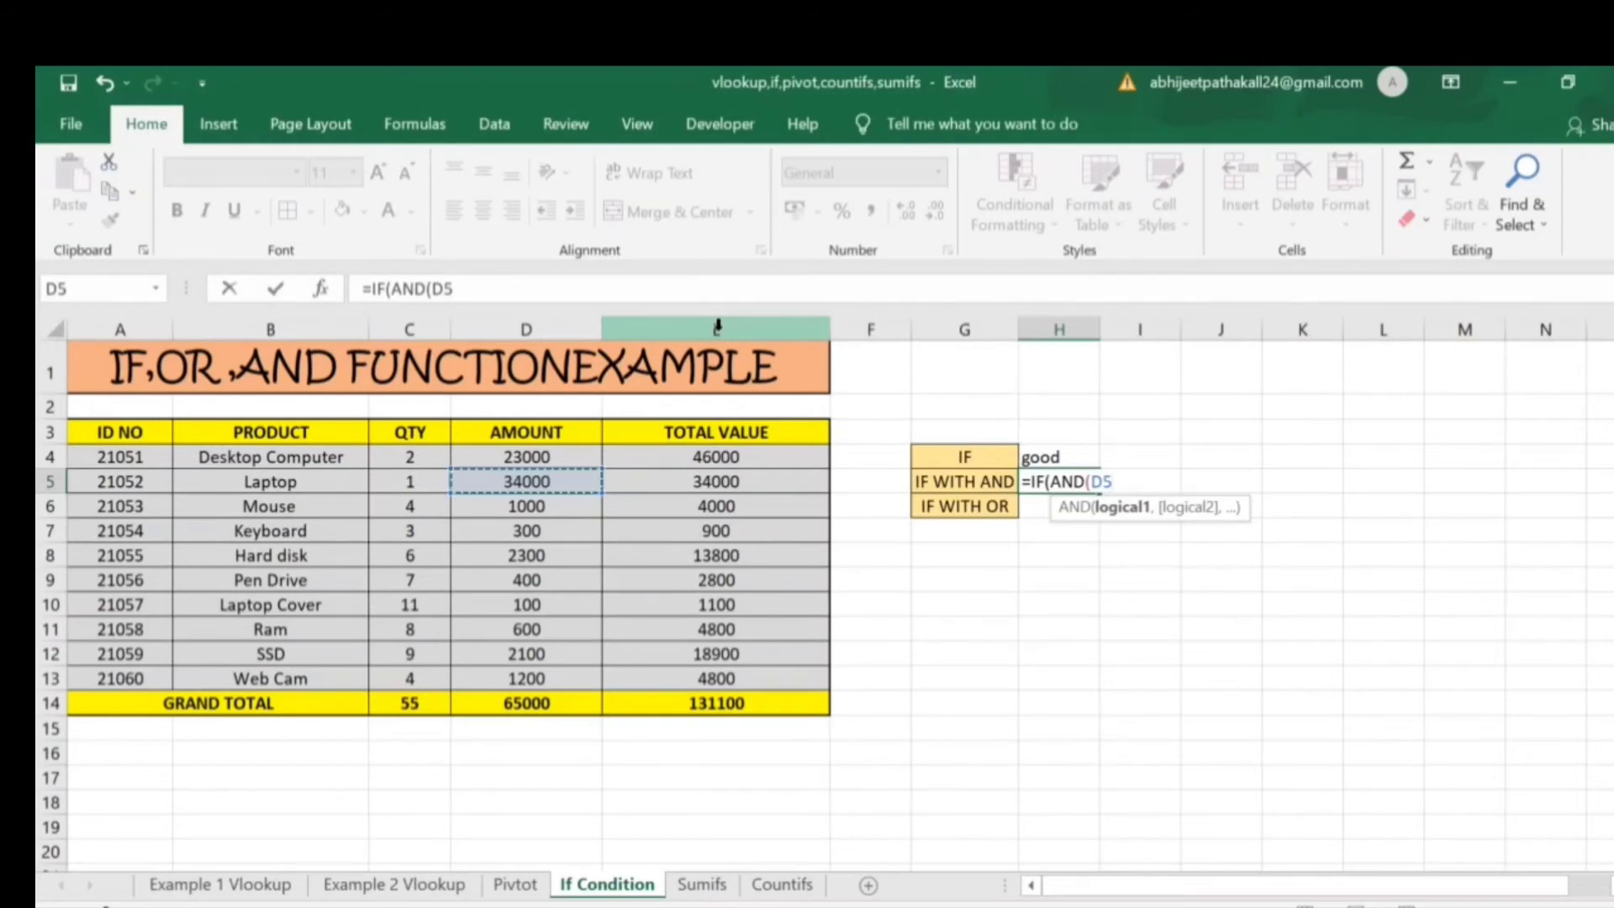
text(>220)
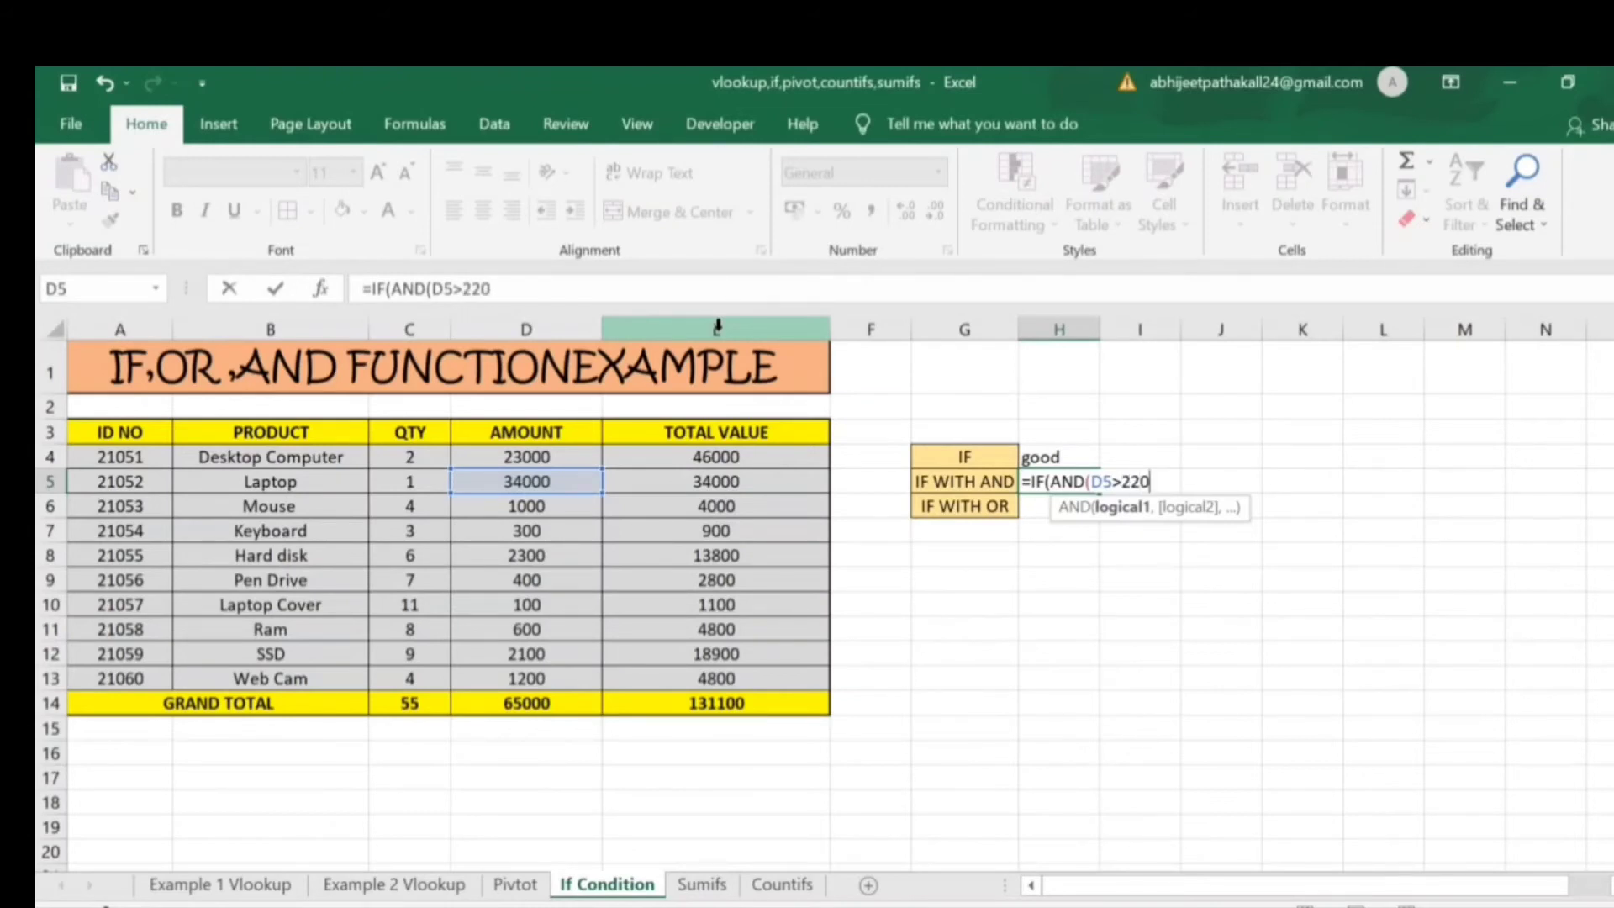
text(00,)
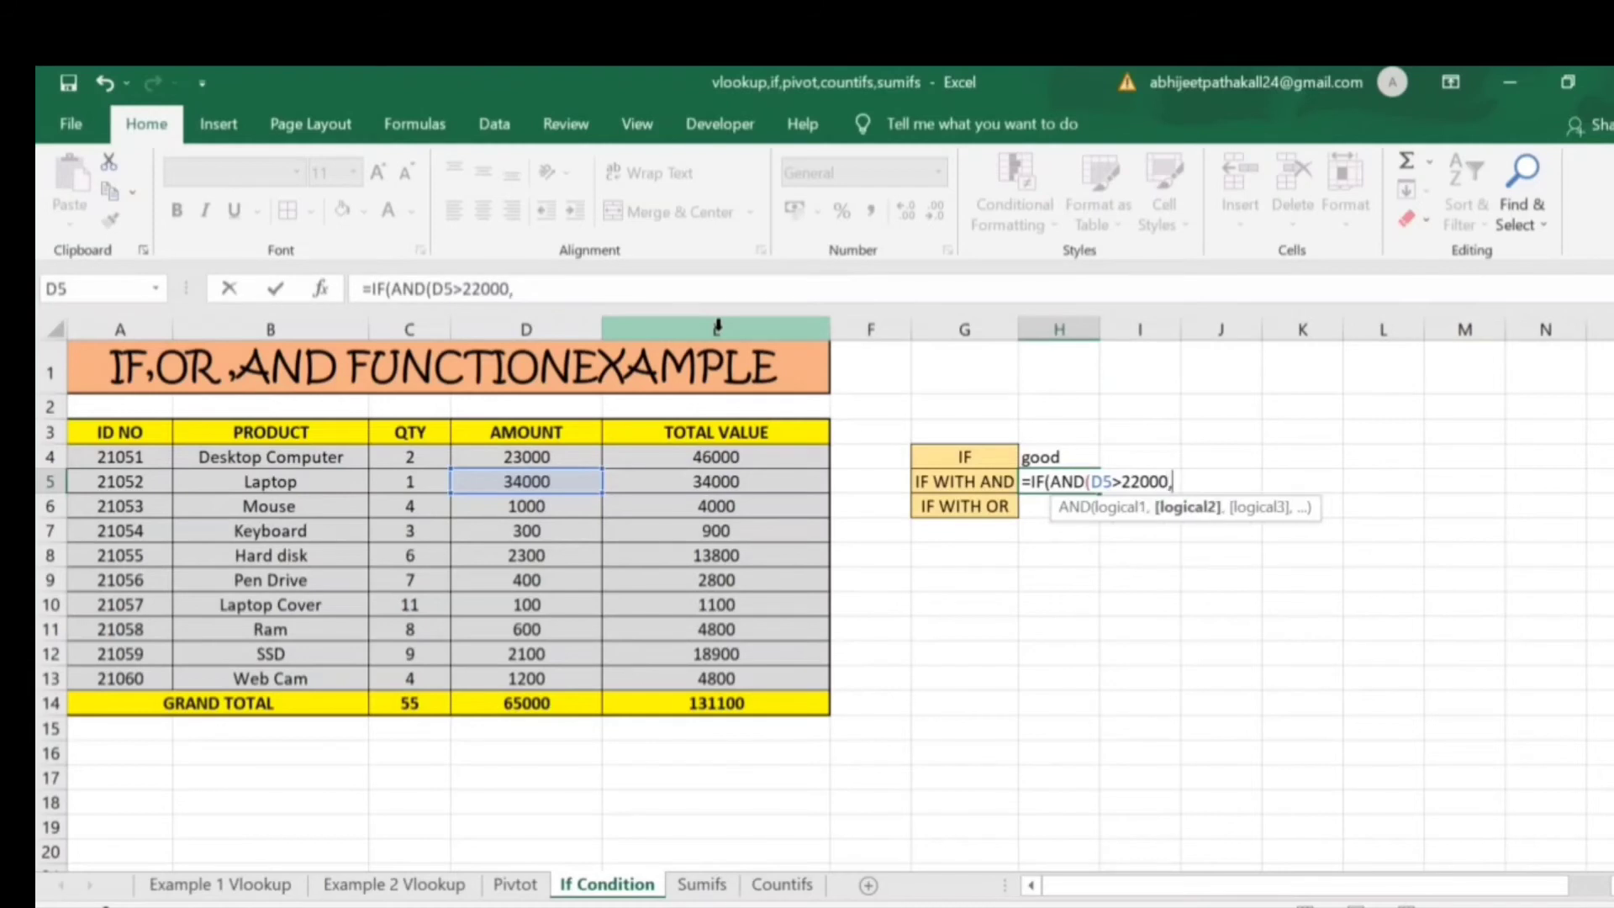
- Add E5>22000 as the second AND condition in the H5 formula and close the AND function
key(Left)
key(Left)
key(Left)
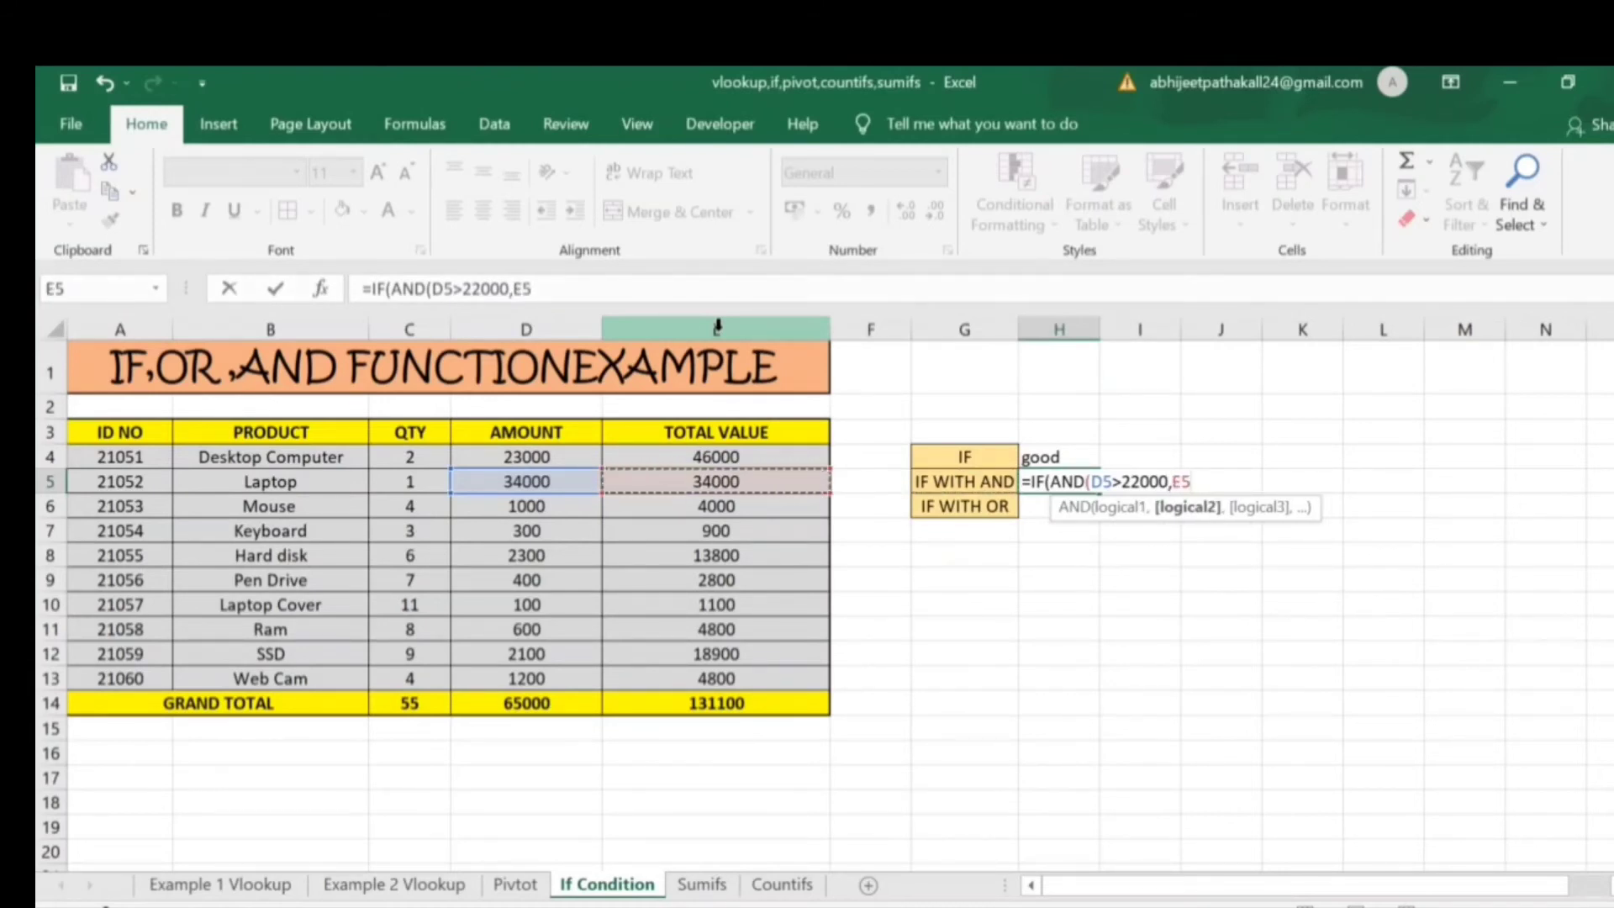
text(>22000)
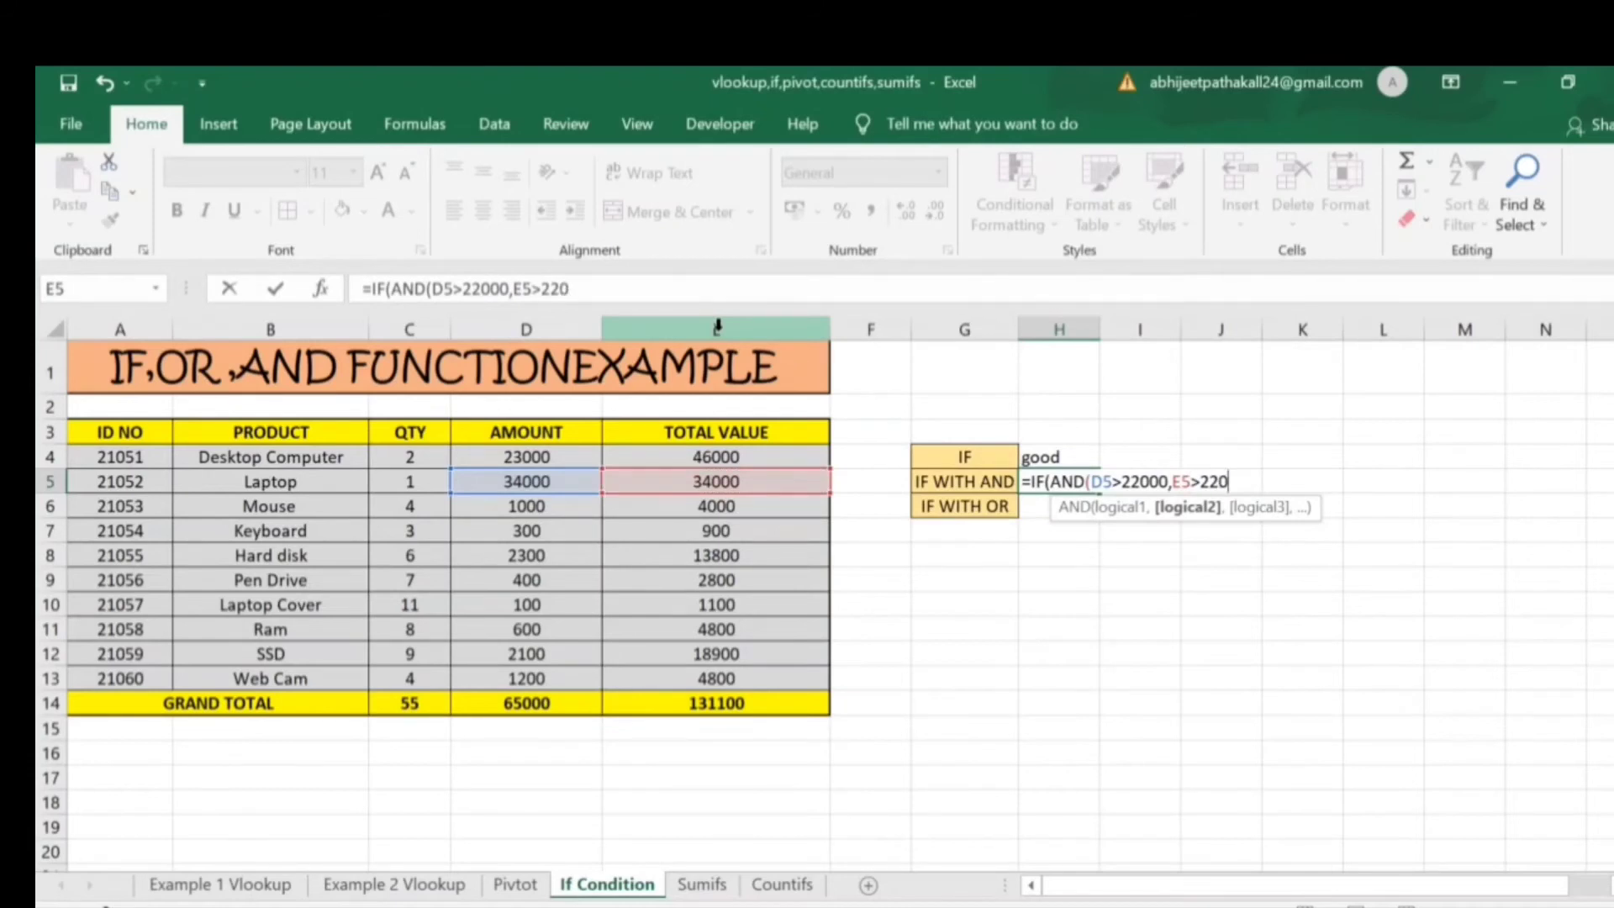
text(),)
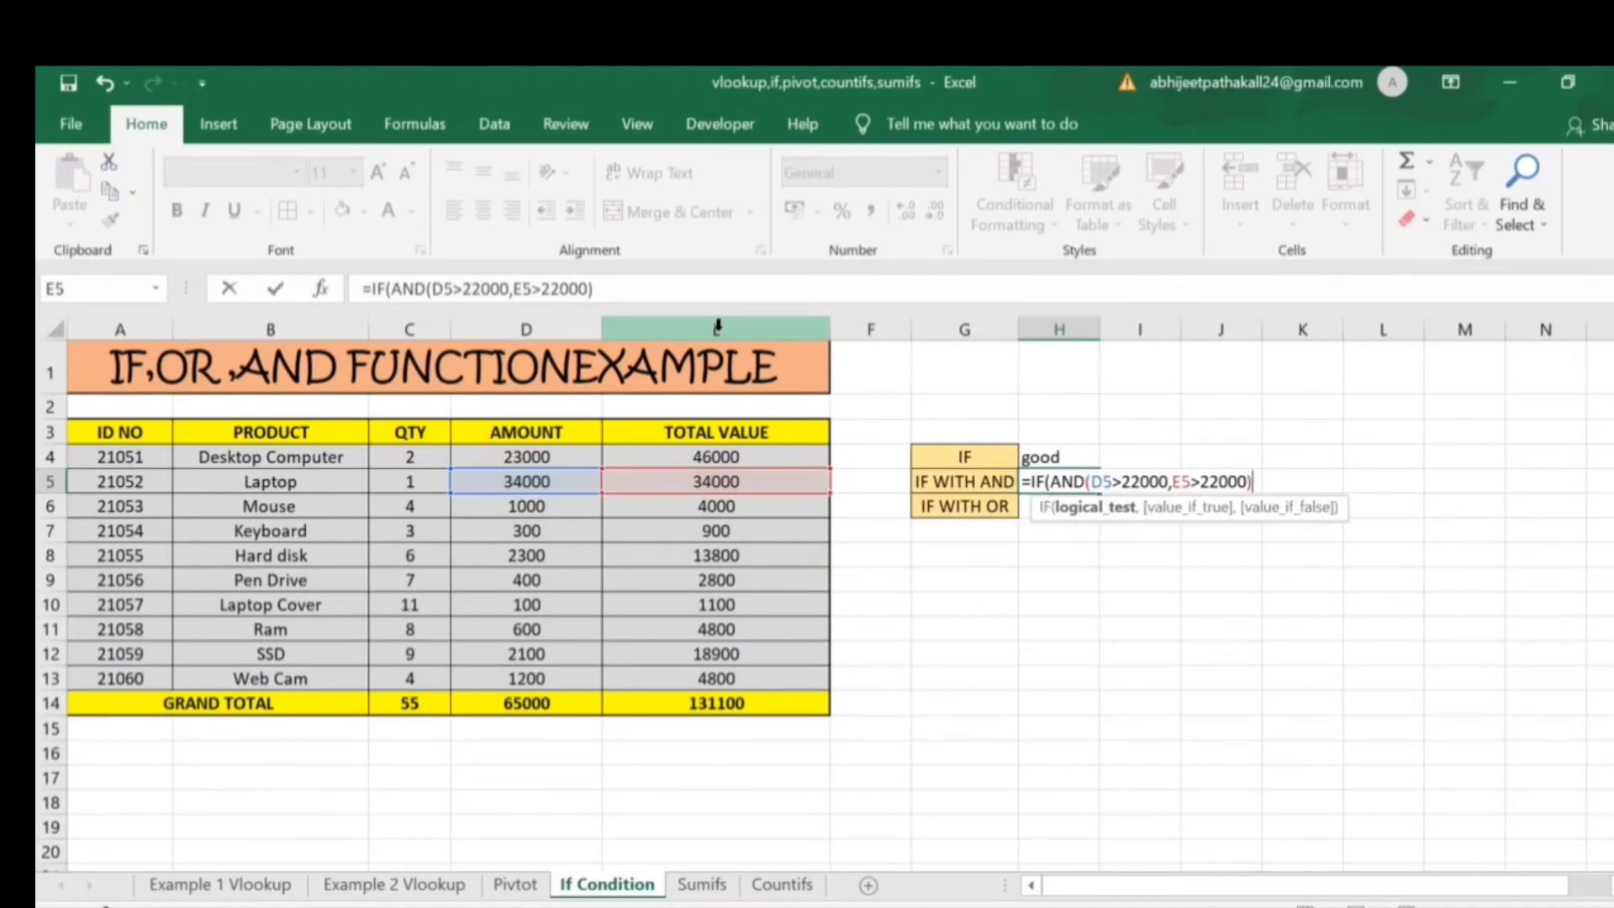
- Complete the H5 formula with "Collection required" if true and "Not Required" if false, and fit column H's width to its contents
text("Co)
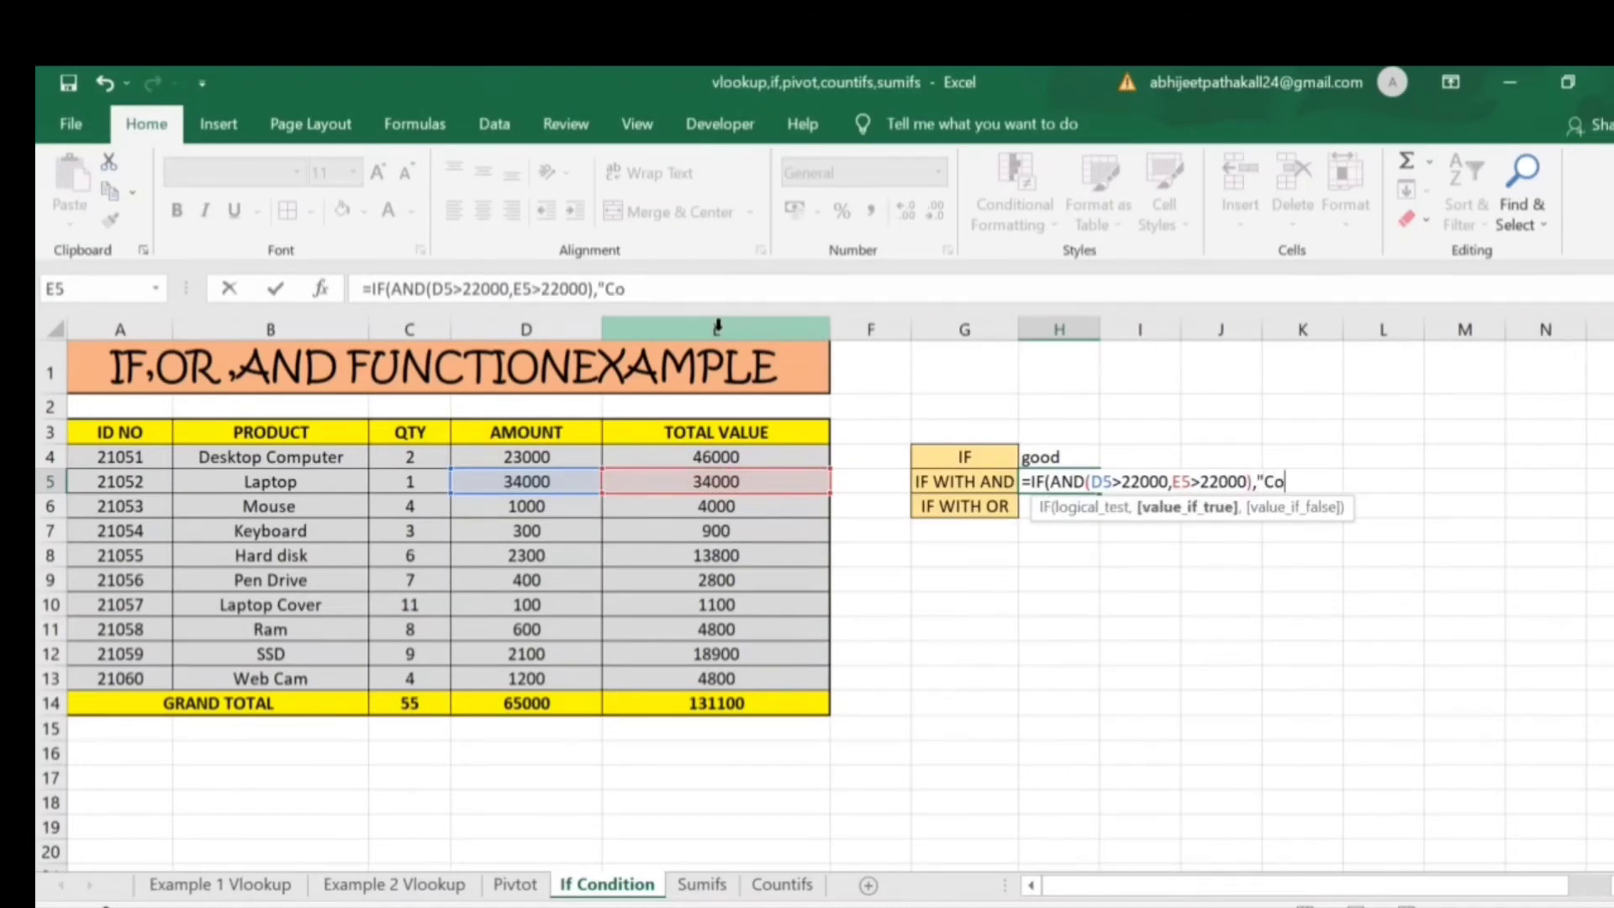
text(llection req)
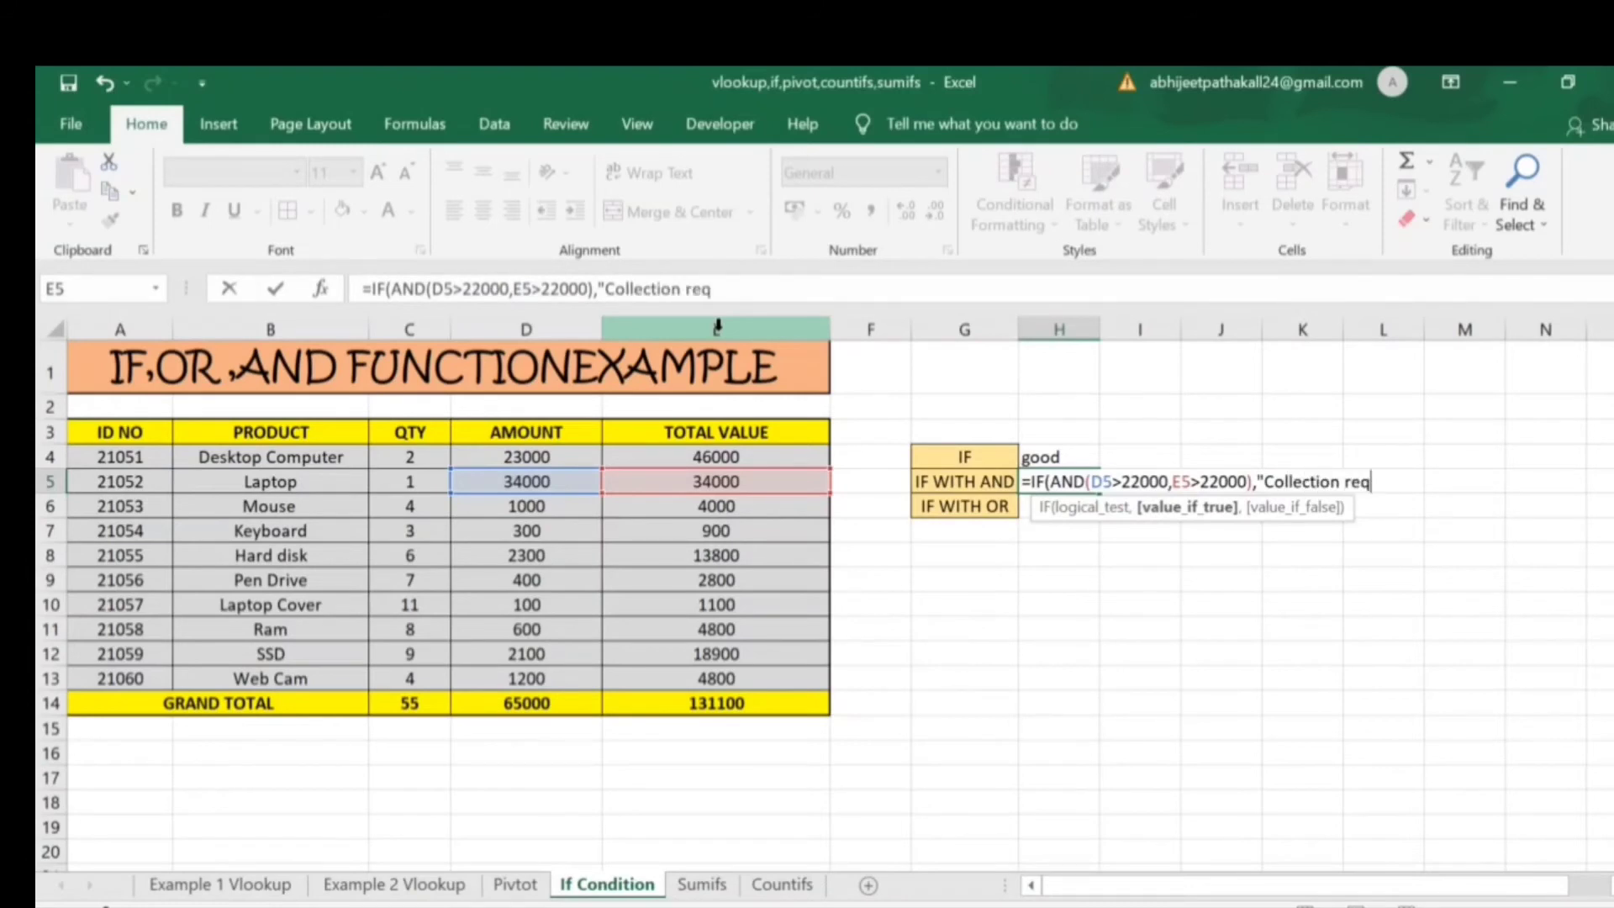
text(uired",)
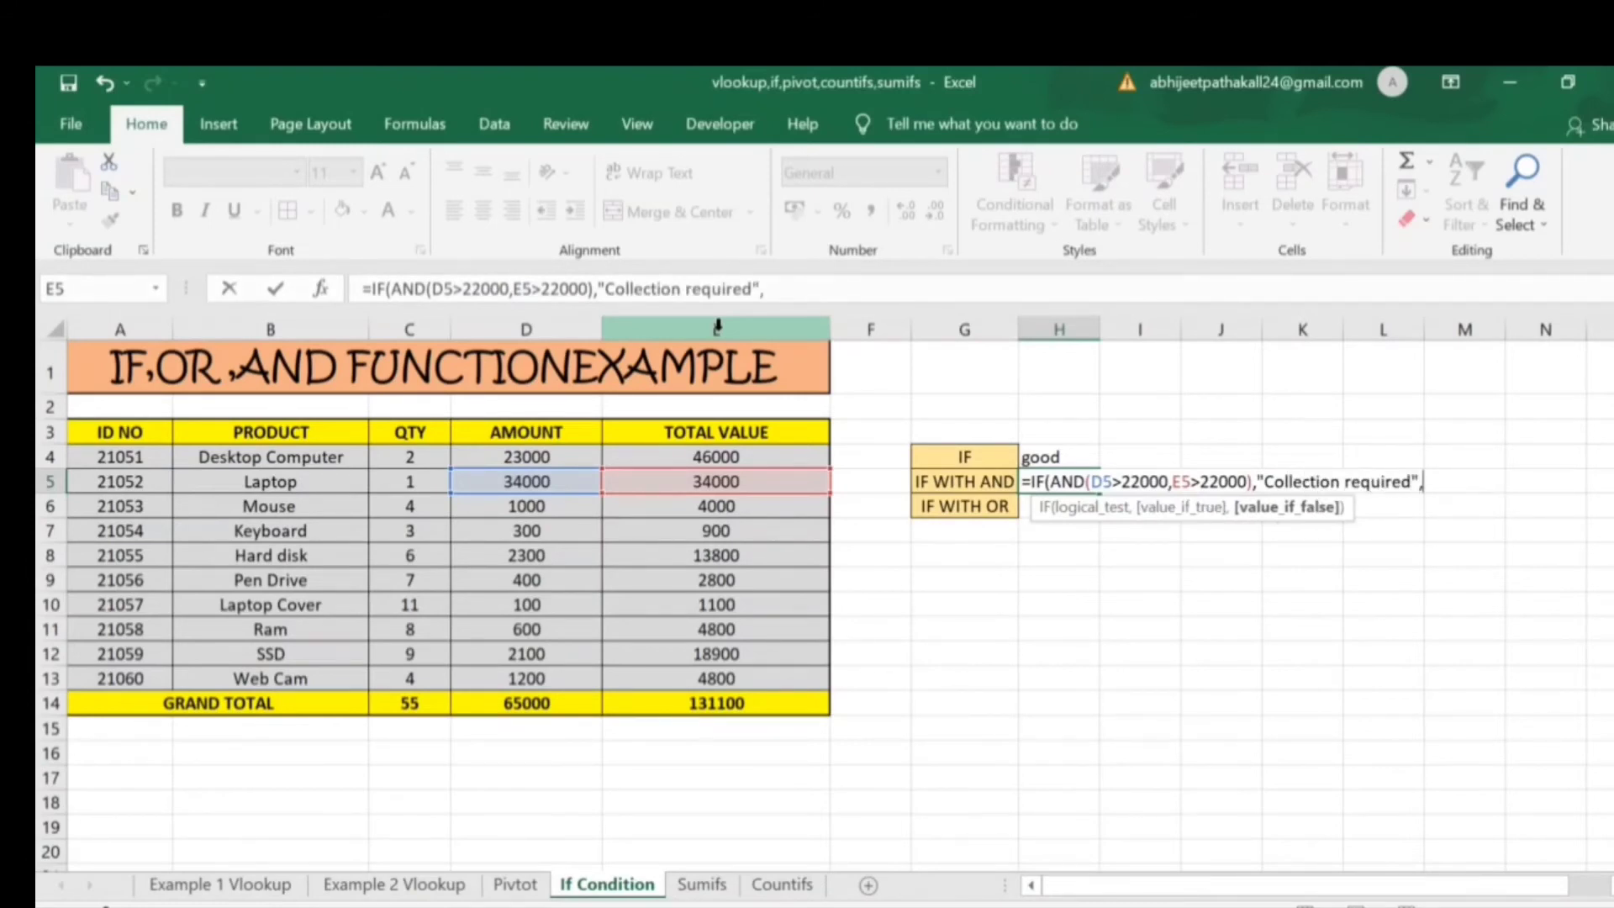
text("Not Required"))
key(Return)
key(Up)
double_click(1100, 319)
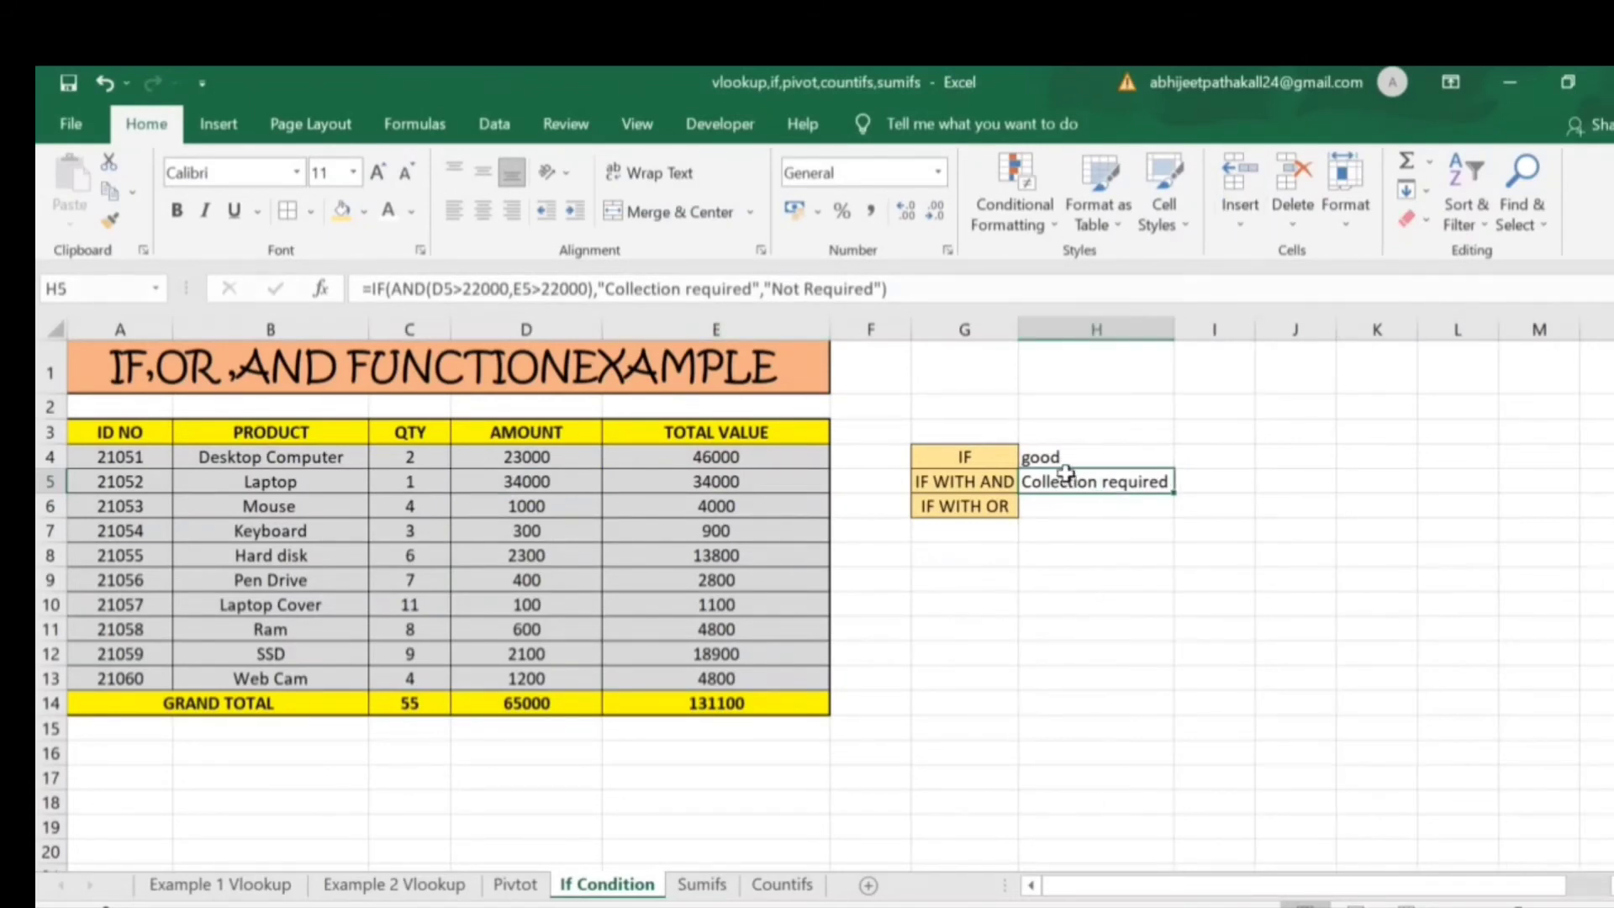
- Enter the headings "Condition" in G3 and "Required yes or no" in H3 above the IF examples
click(987, 437)
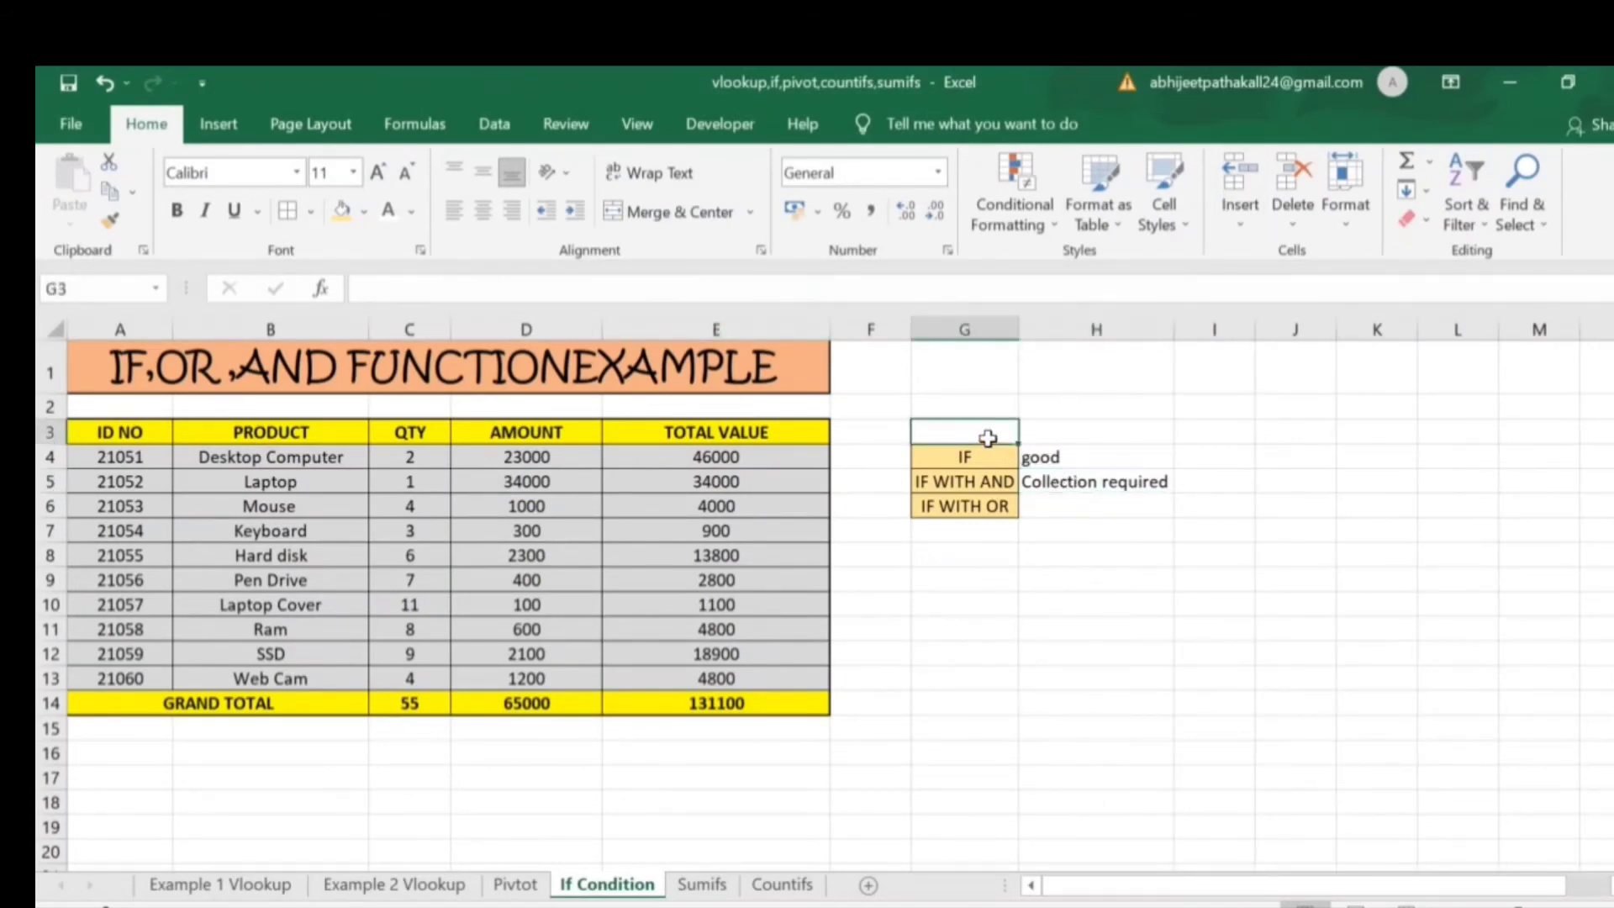
text(a)
key(ctrl+Return)
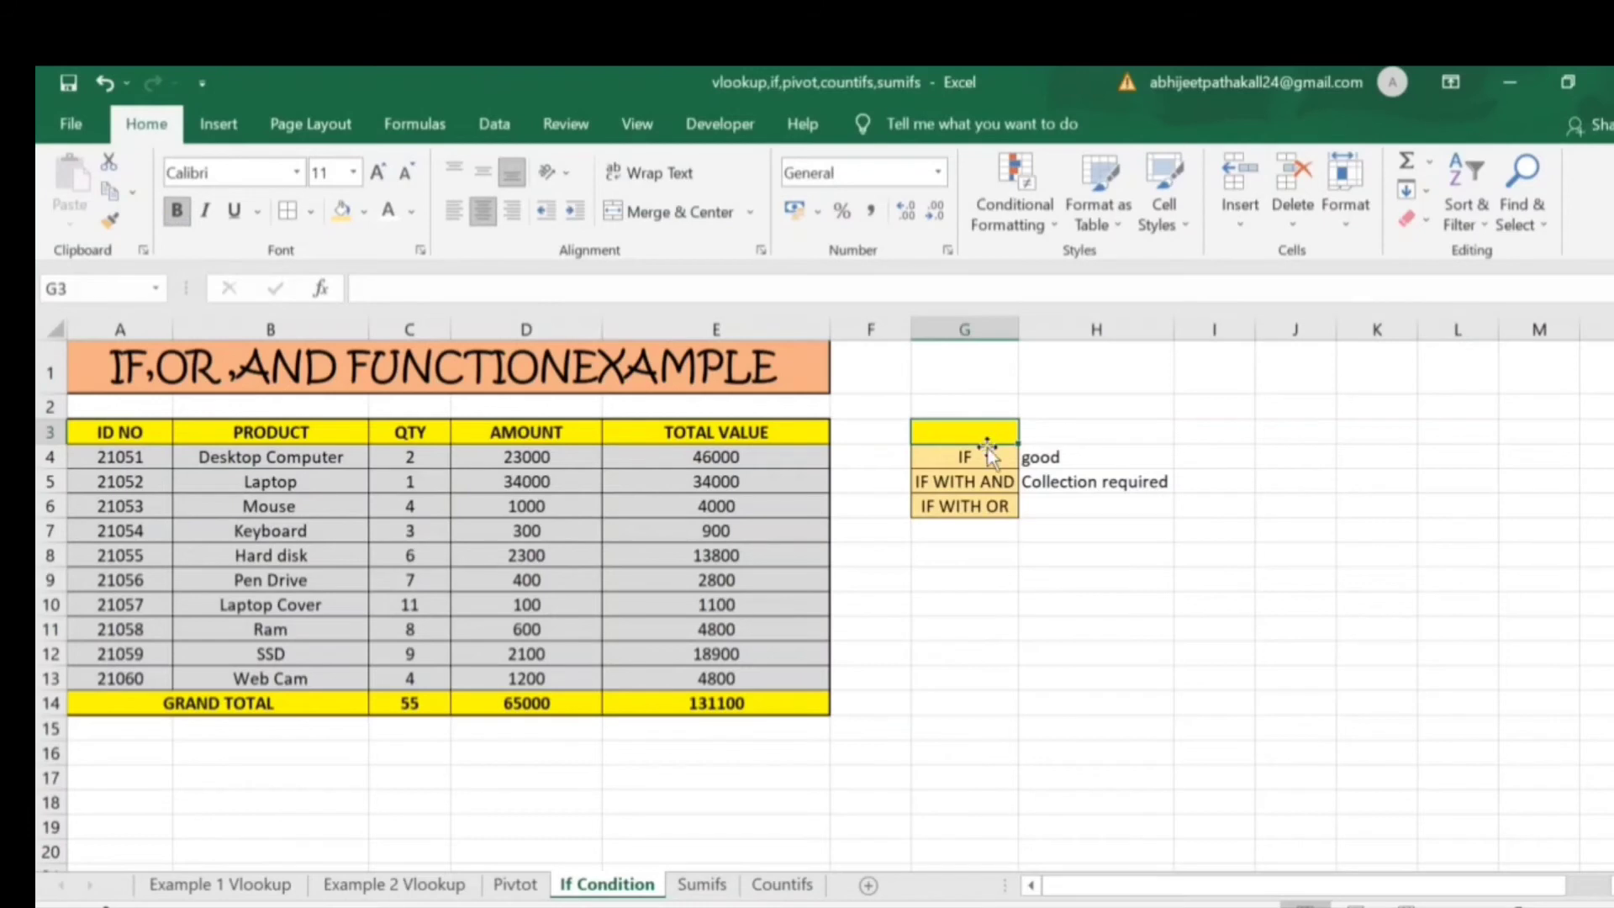
text(Condition)
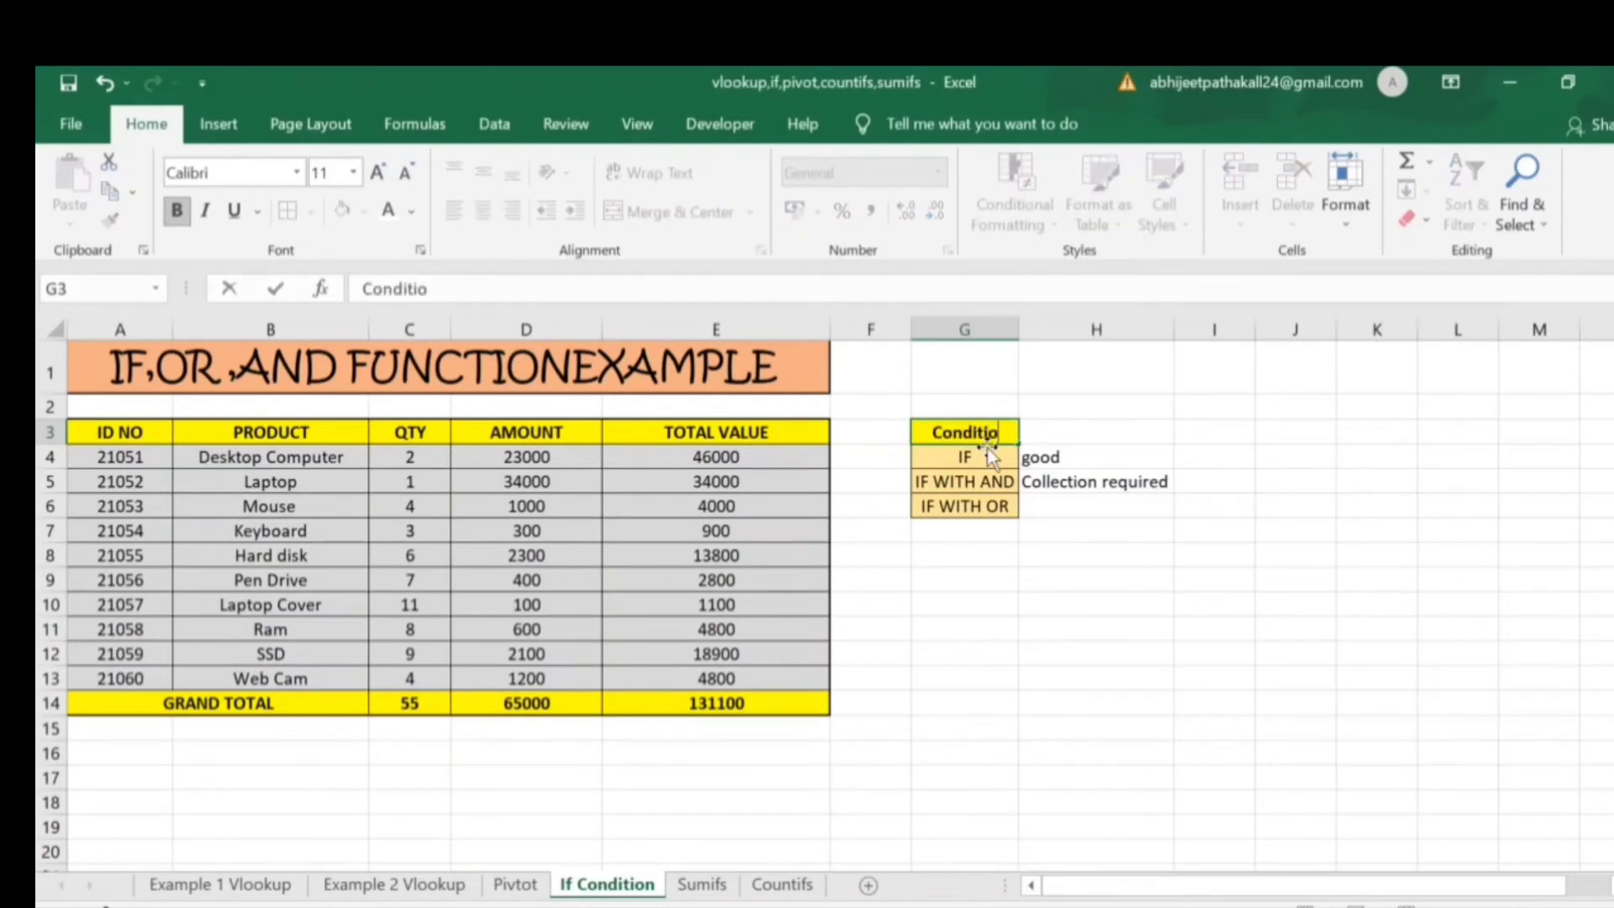
key(Tab)
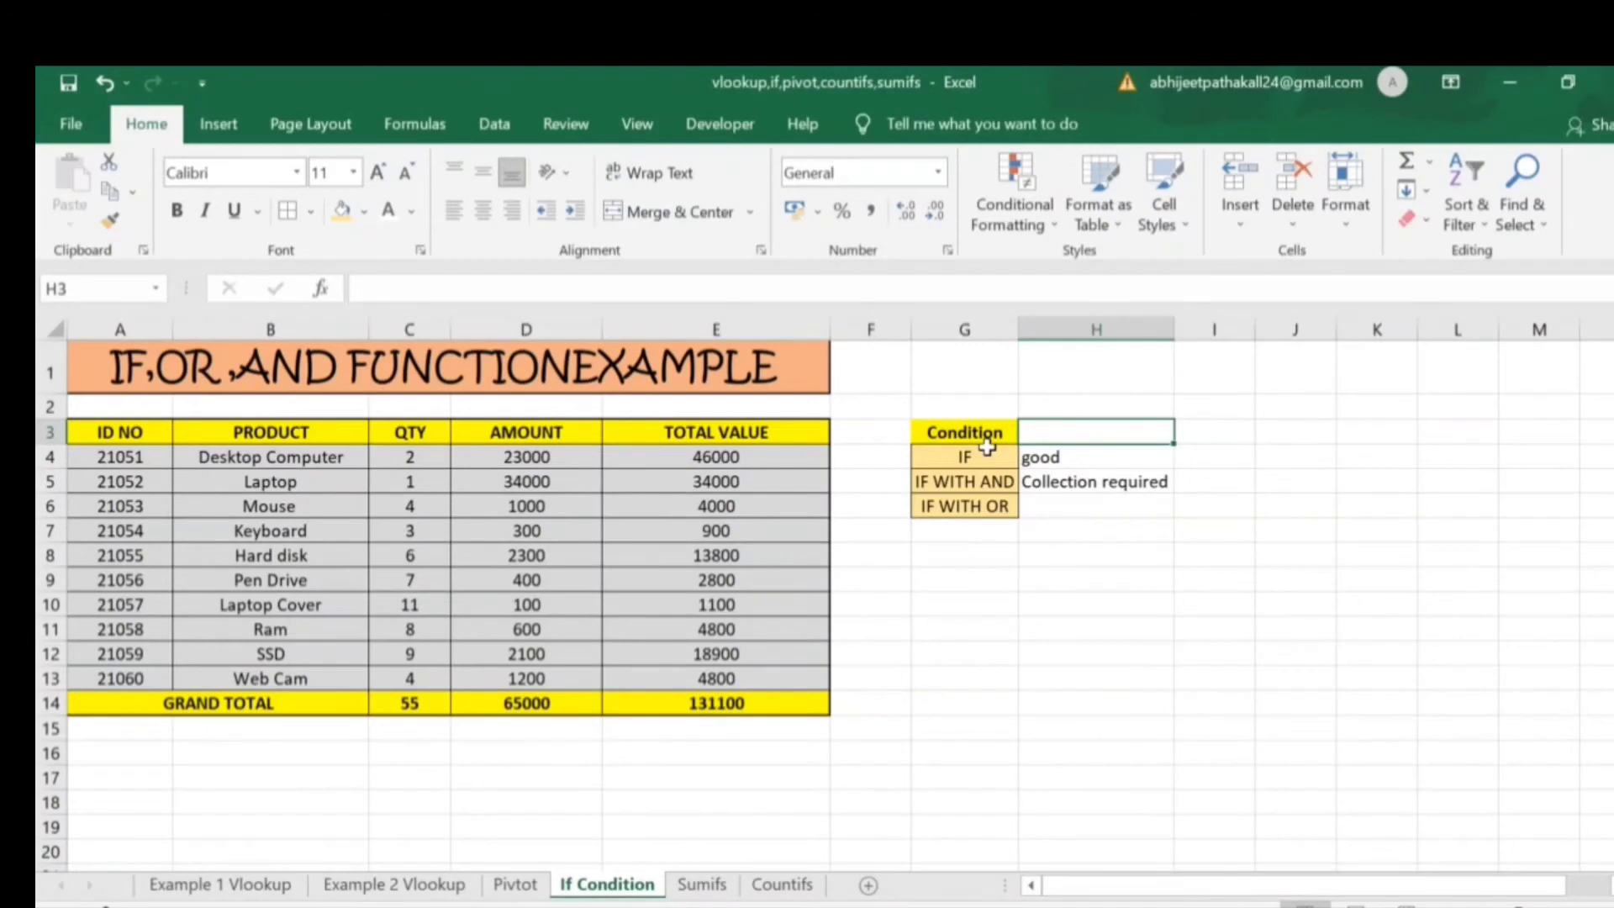
text(Required yes or no)
key(Tab)
key(Left)
key(Down)
key(Down)
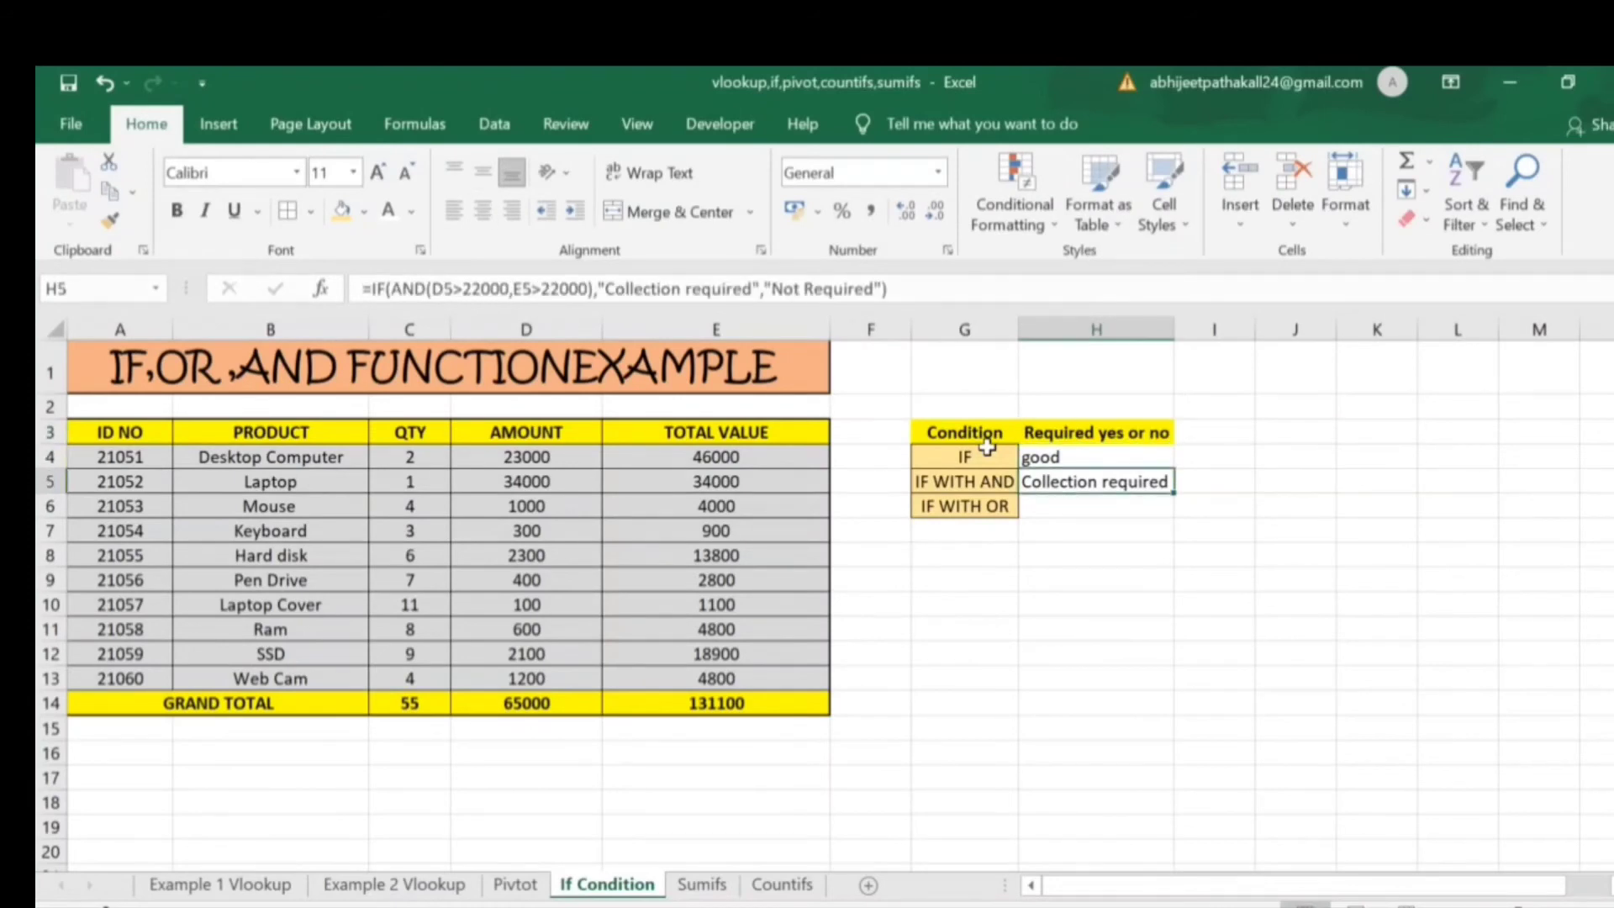
- Turn on filtering for the Condition and Required yes or no headings in G3:H3
key(Up)
key(Up)
key(shift+space)
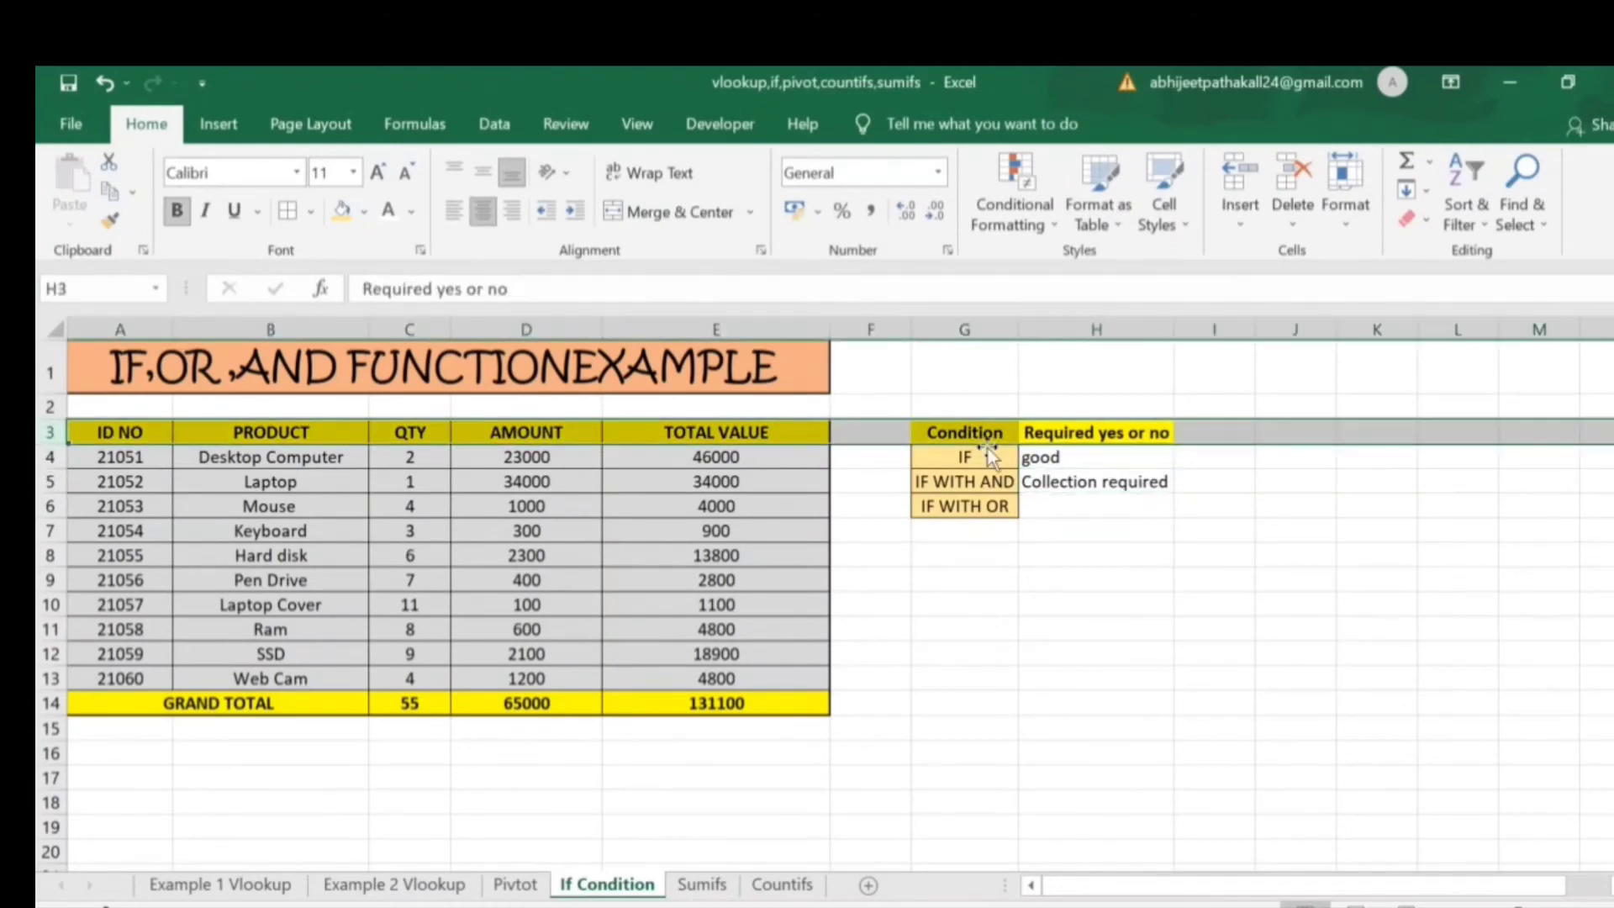
click(975, 433)
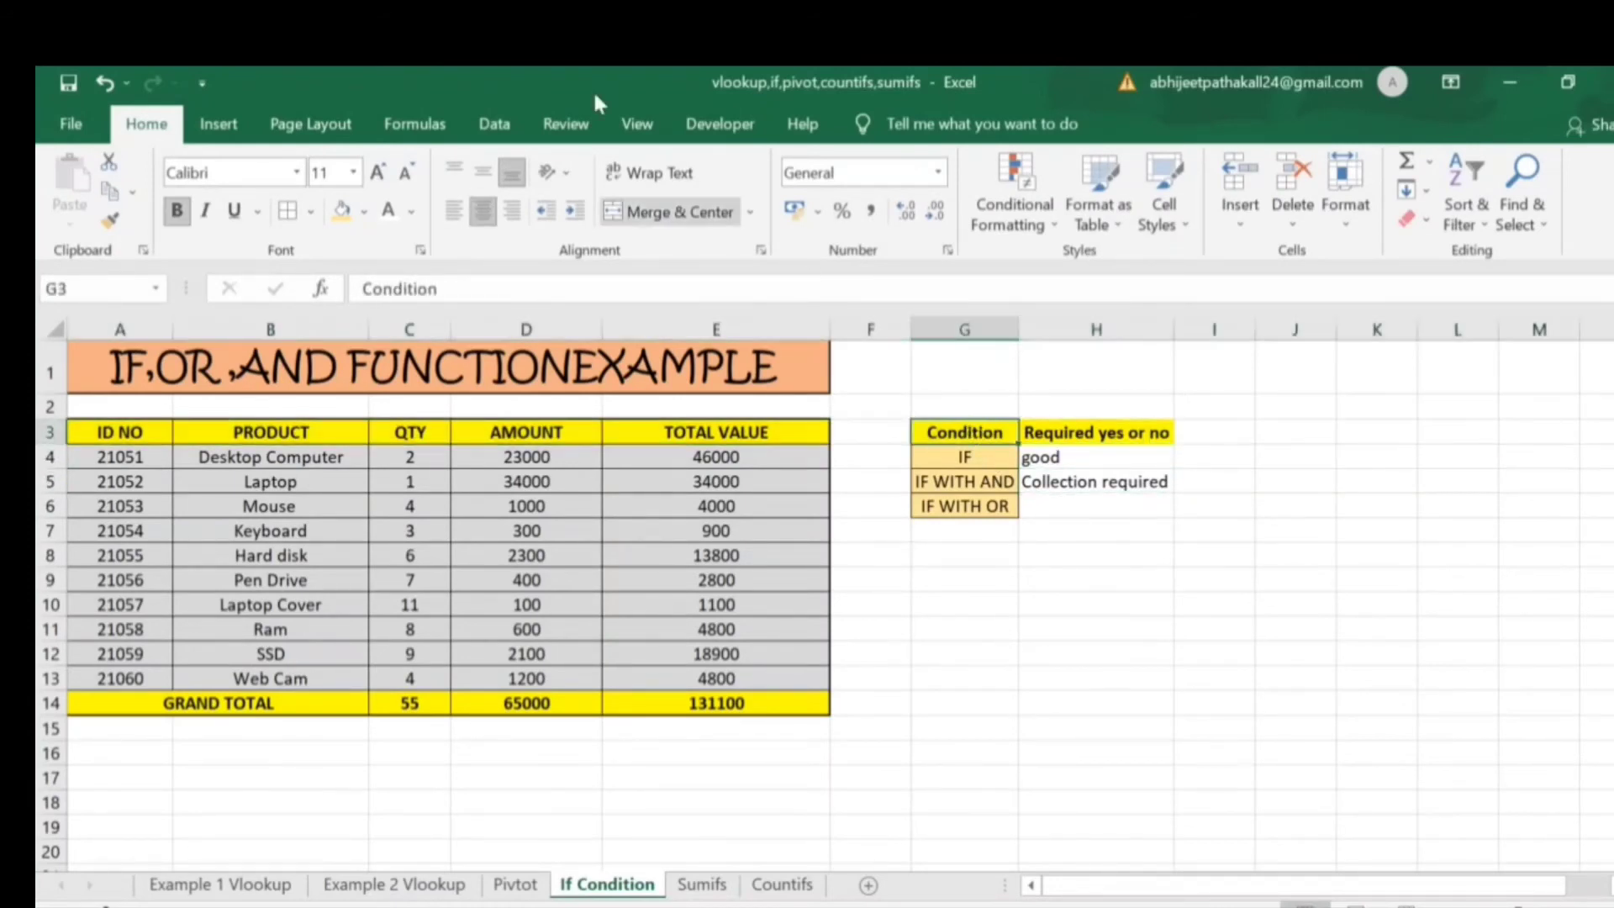
click(495, 123)
click(819, 197)
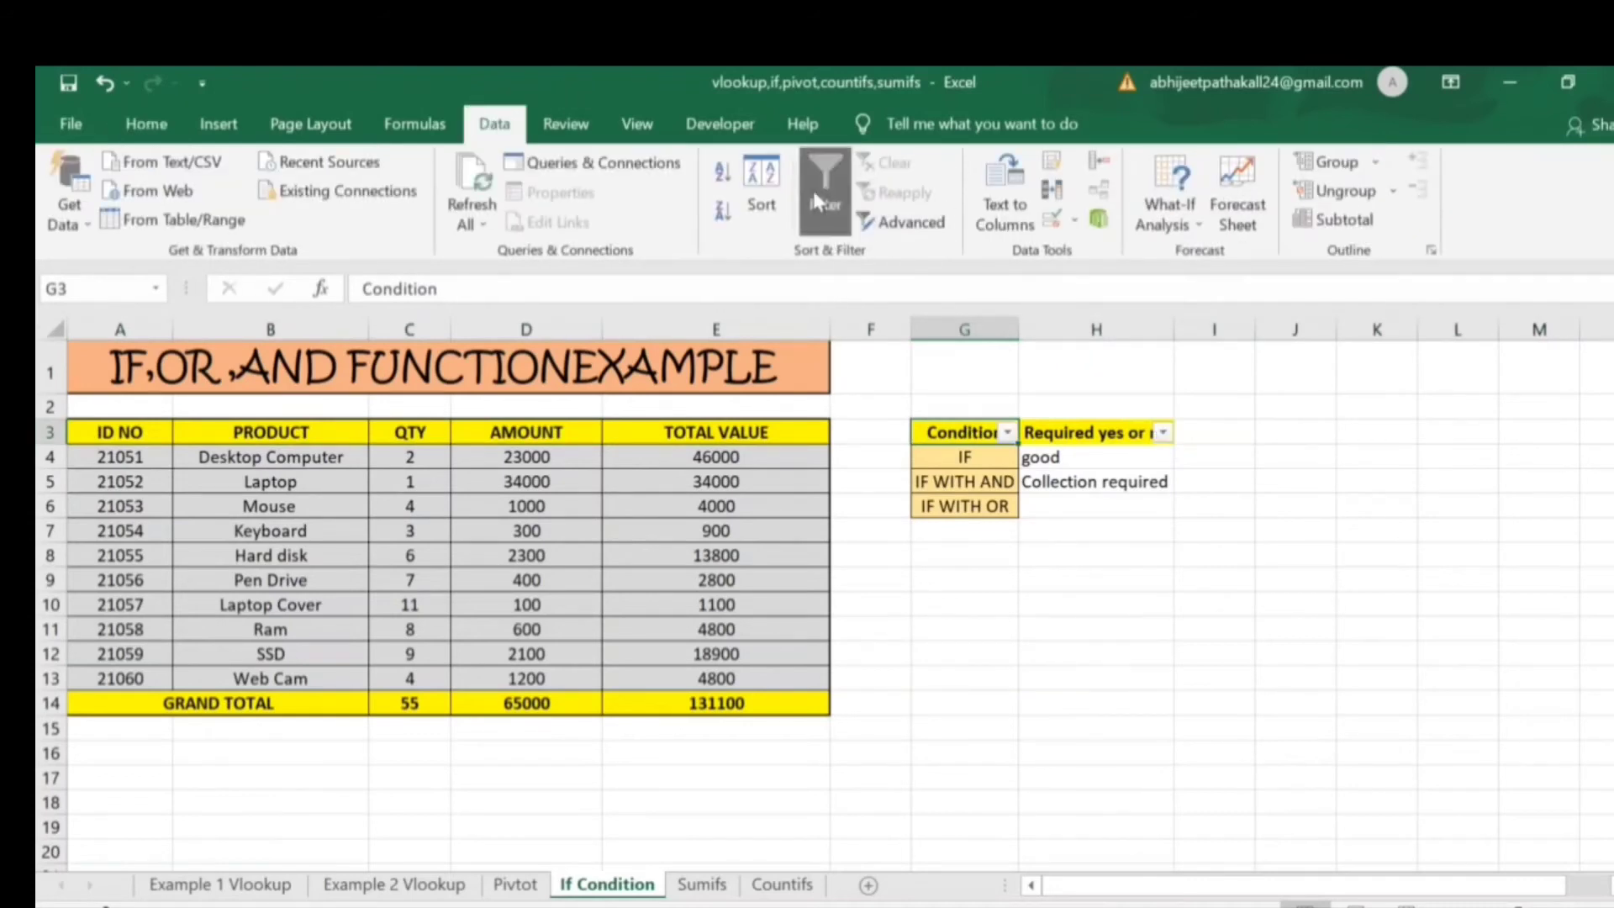
- Filter the Required yes or no column to only "Collection required", and undo the filter
click(1162, 431)
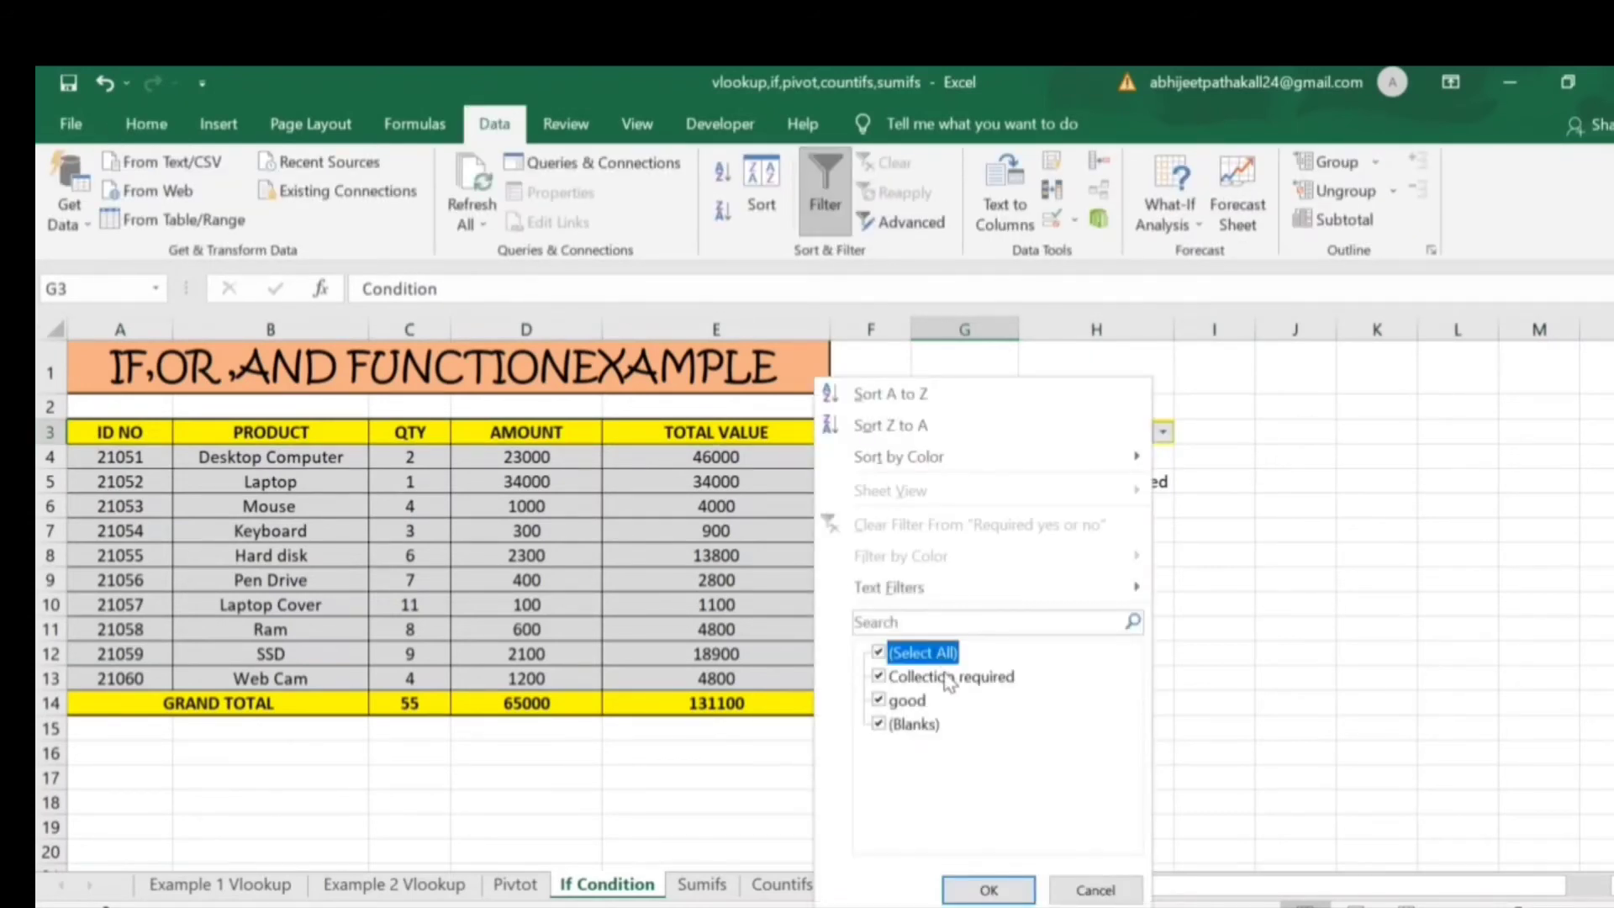
click(879, 653)
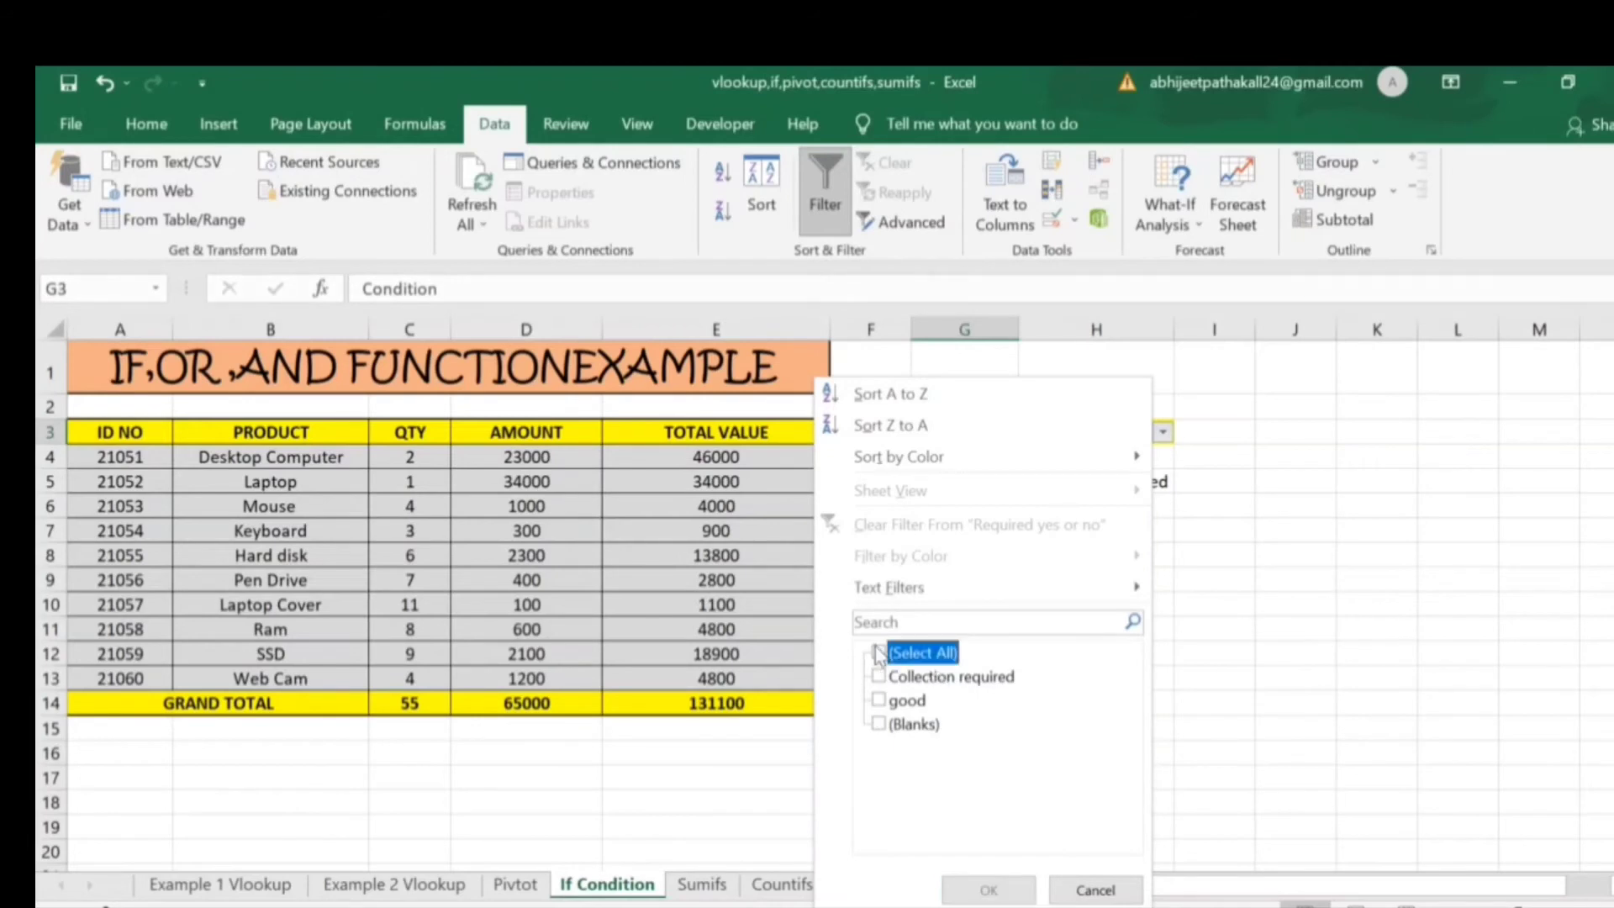
click(891, 679)
click(990, 889)
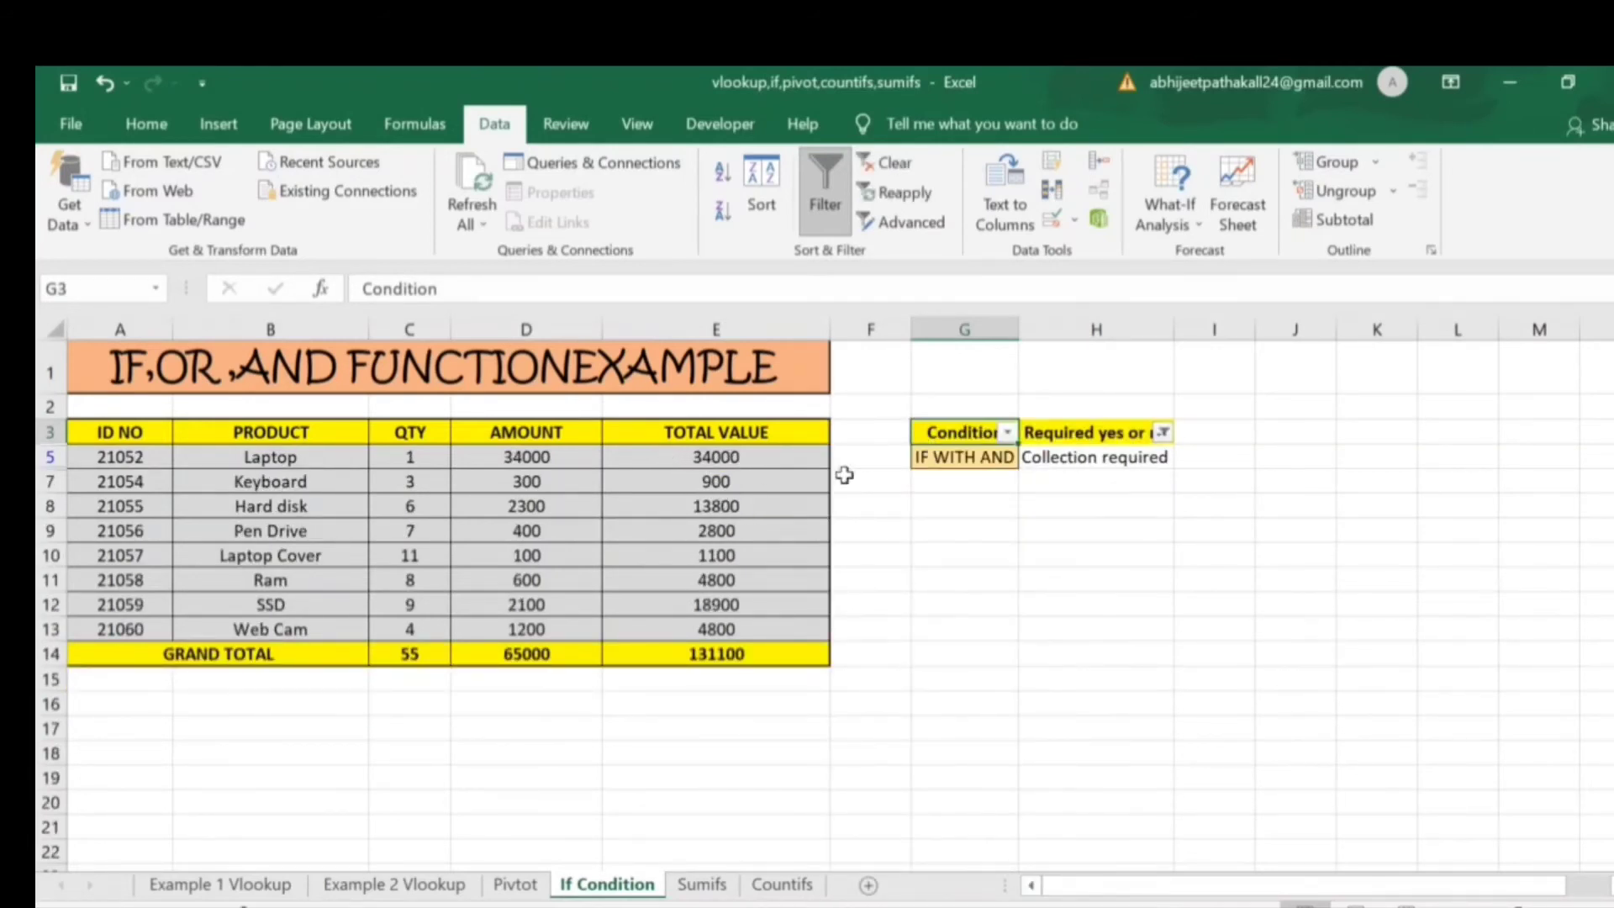
key(ctrl+z)
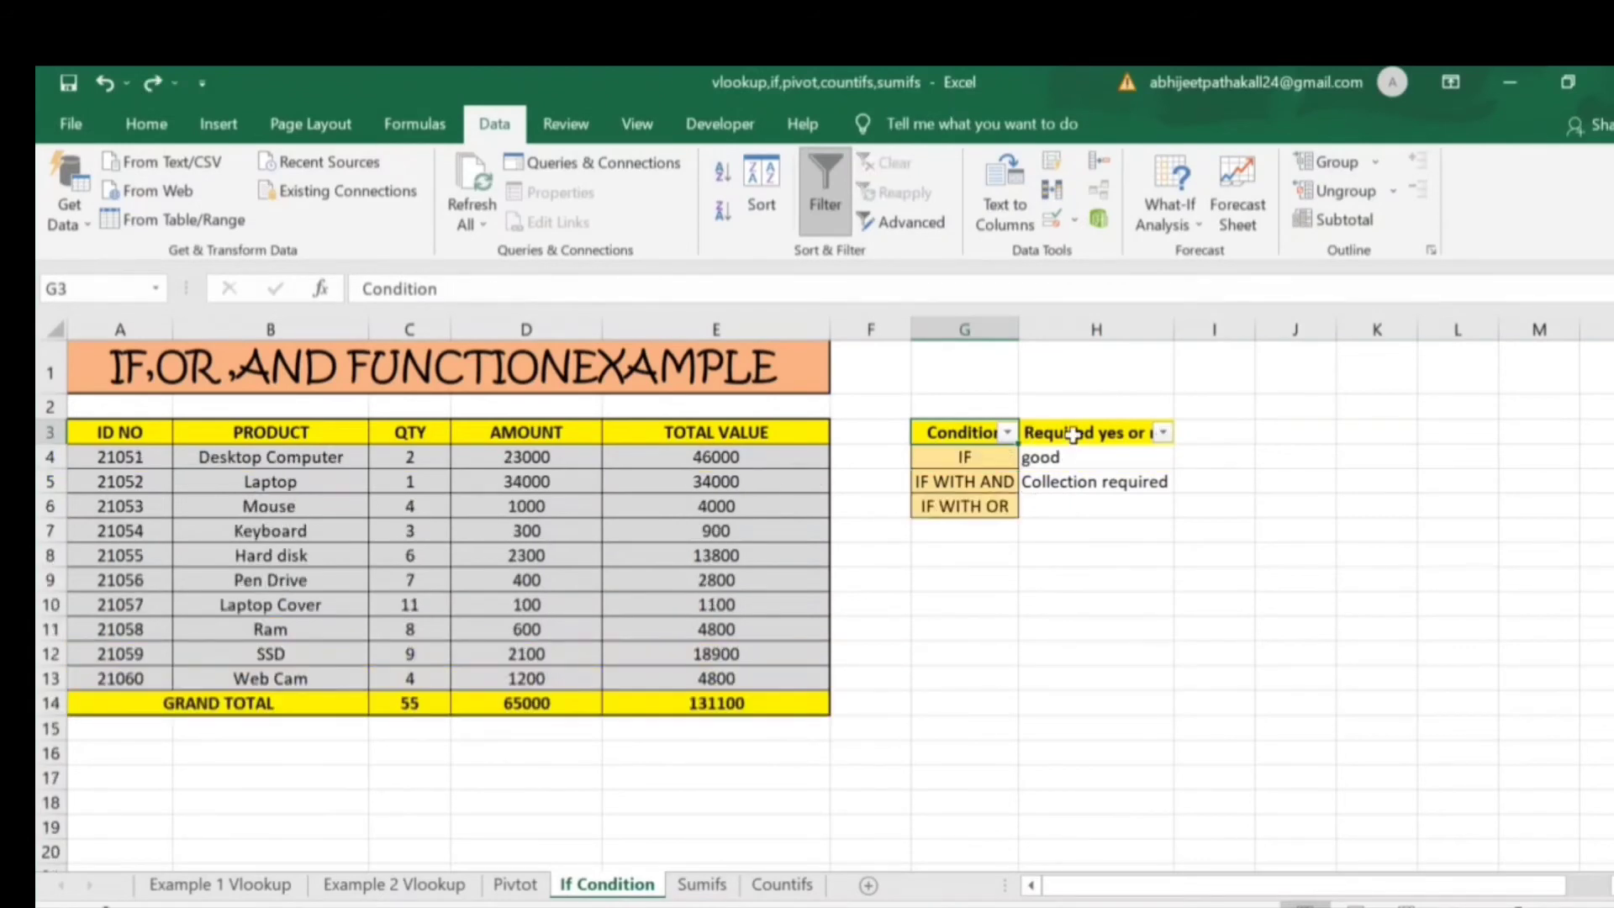
- Start an IF formula with OR in H6, using D6>500 as the first condition
click(1118, 482)
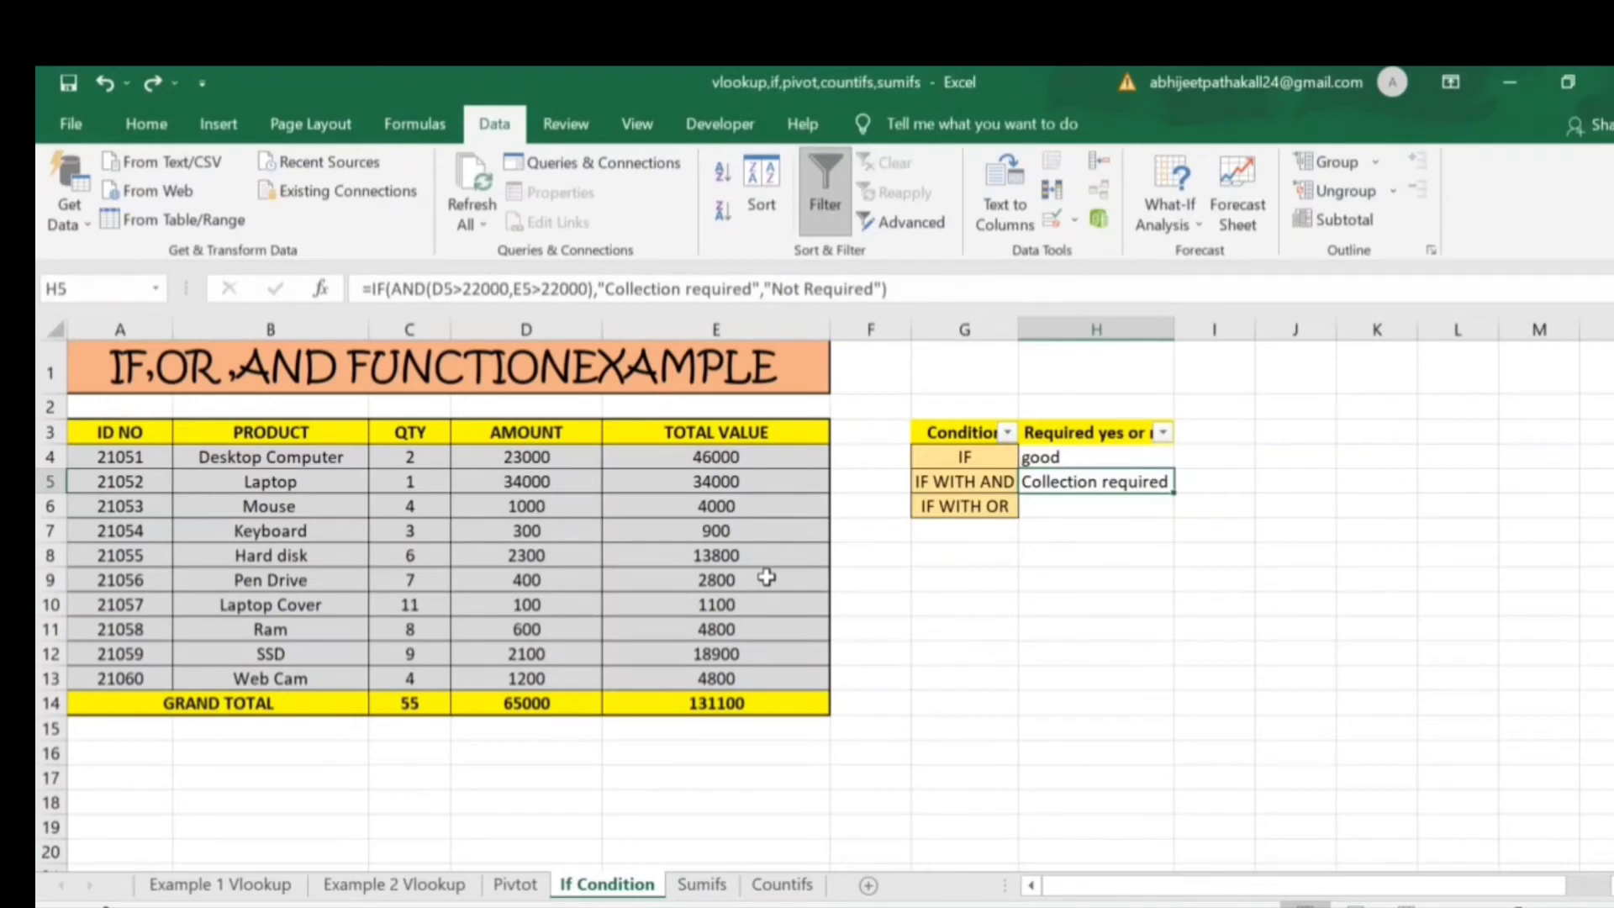
key(Down)
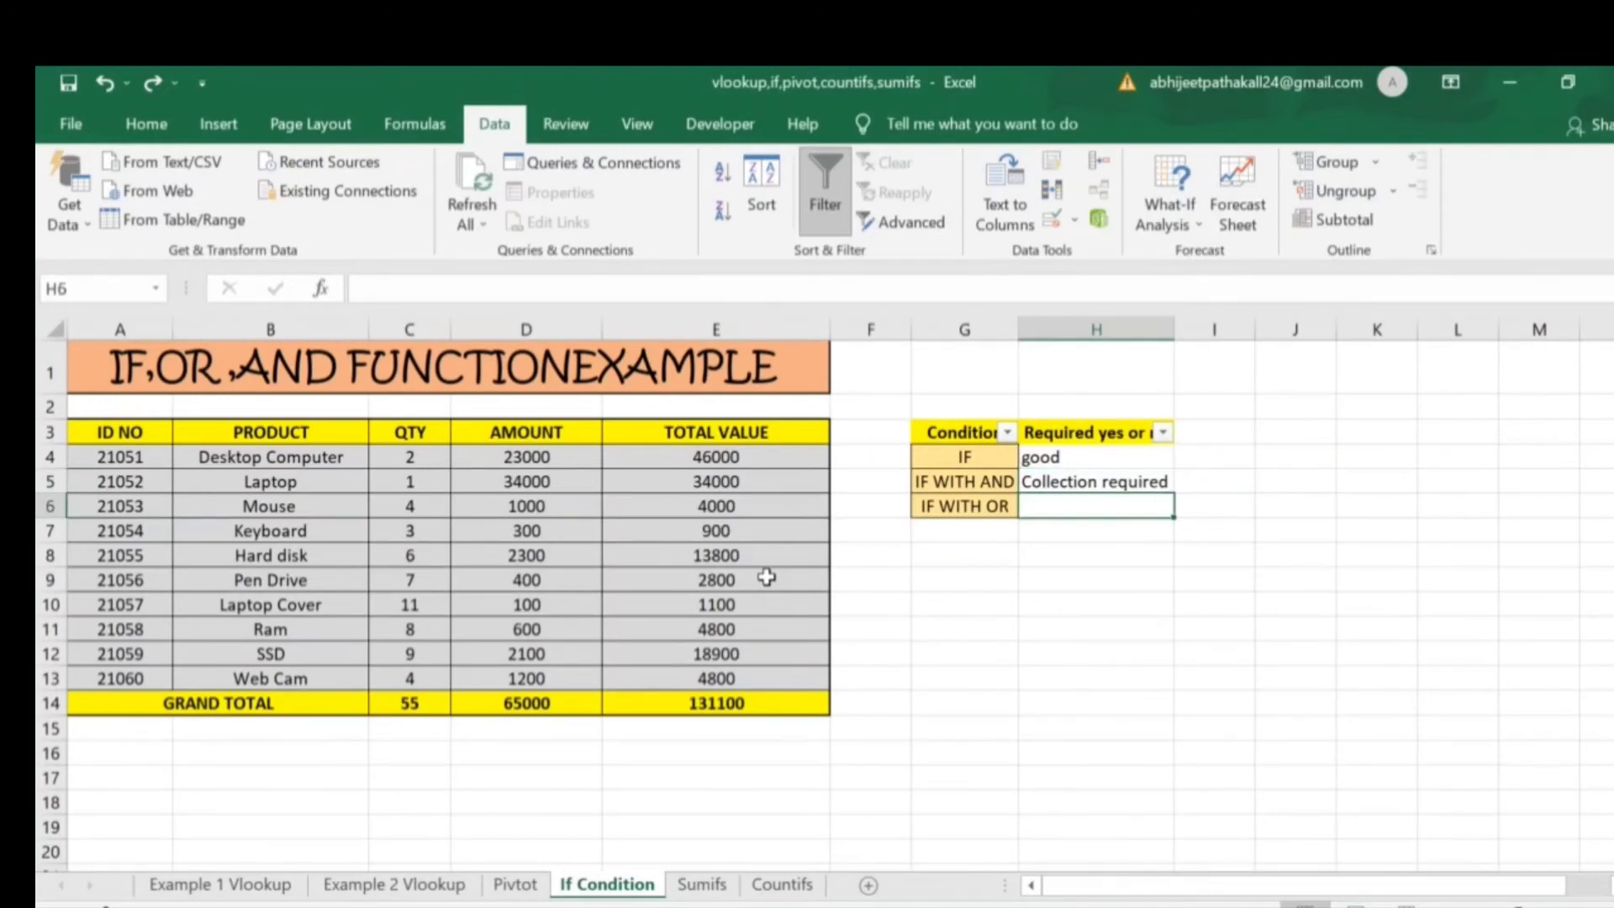
text(=if)
key(Tab)
text(or)
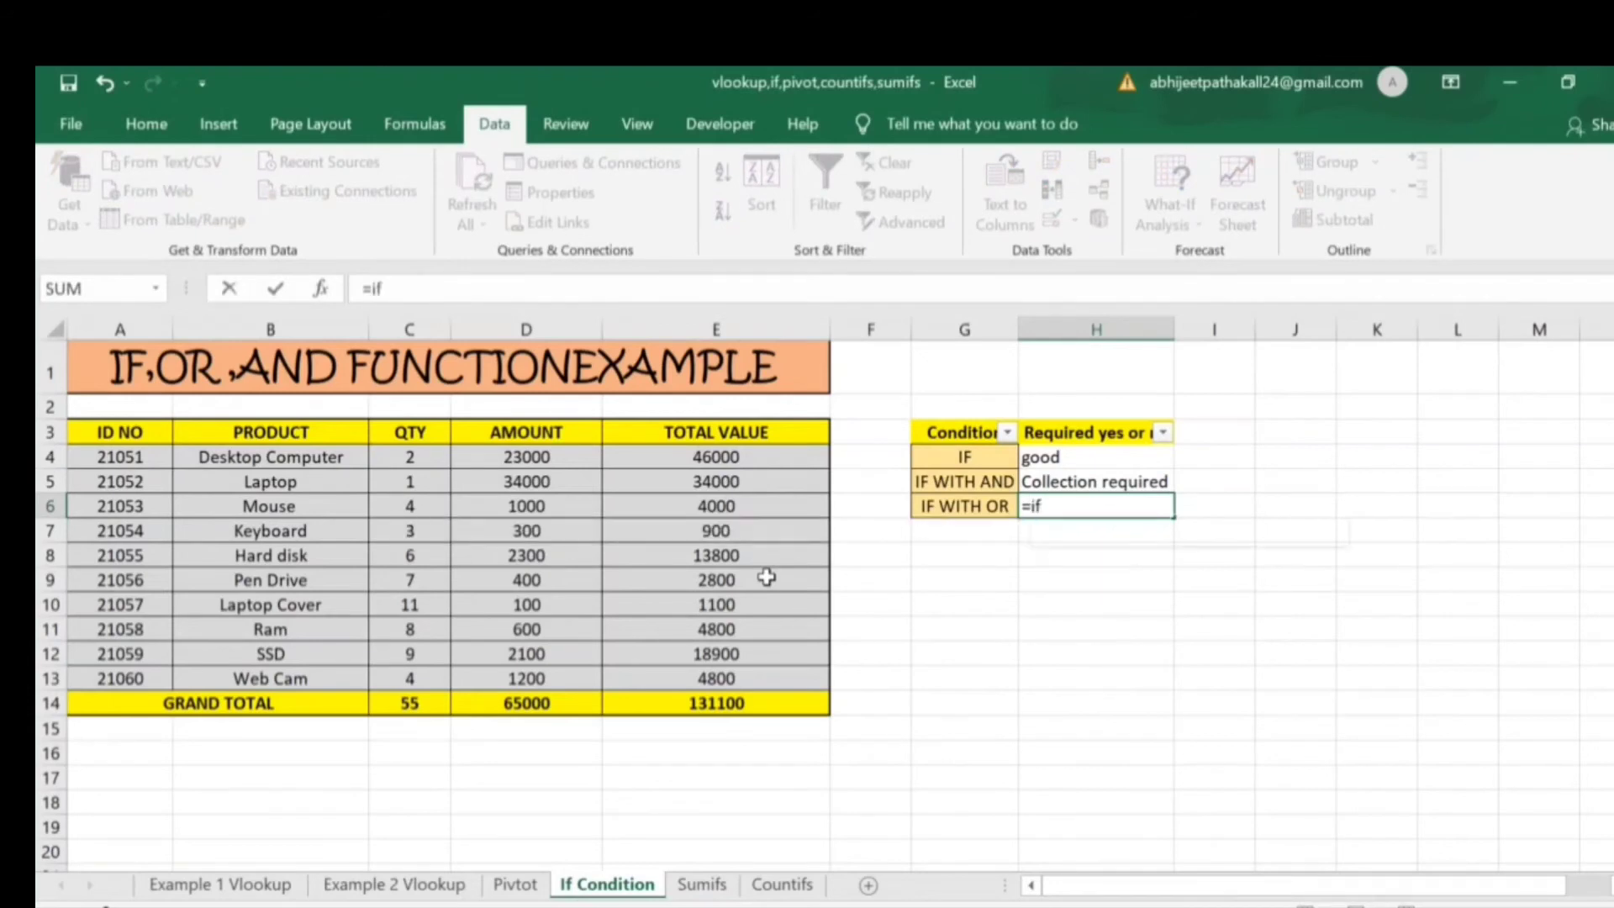
key(Tab)
key(Left)
key(Left)
key(Left)
key(Left)
key(Left)
key(Right)
text(>500,)
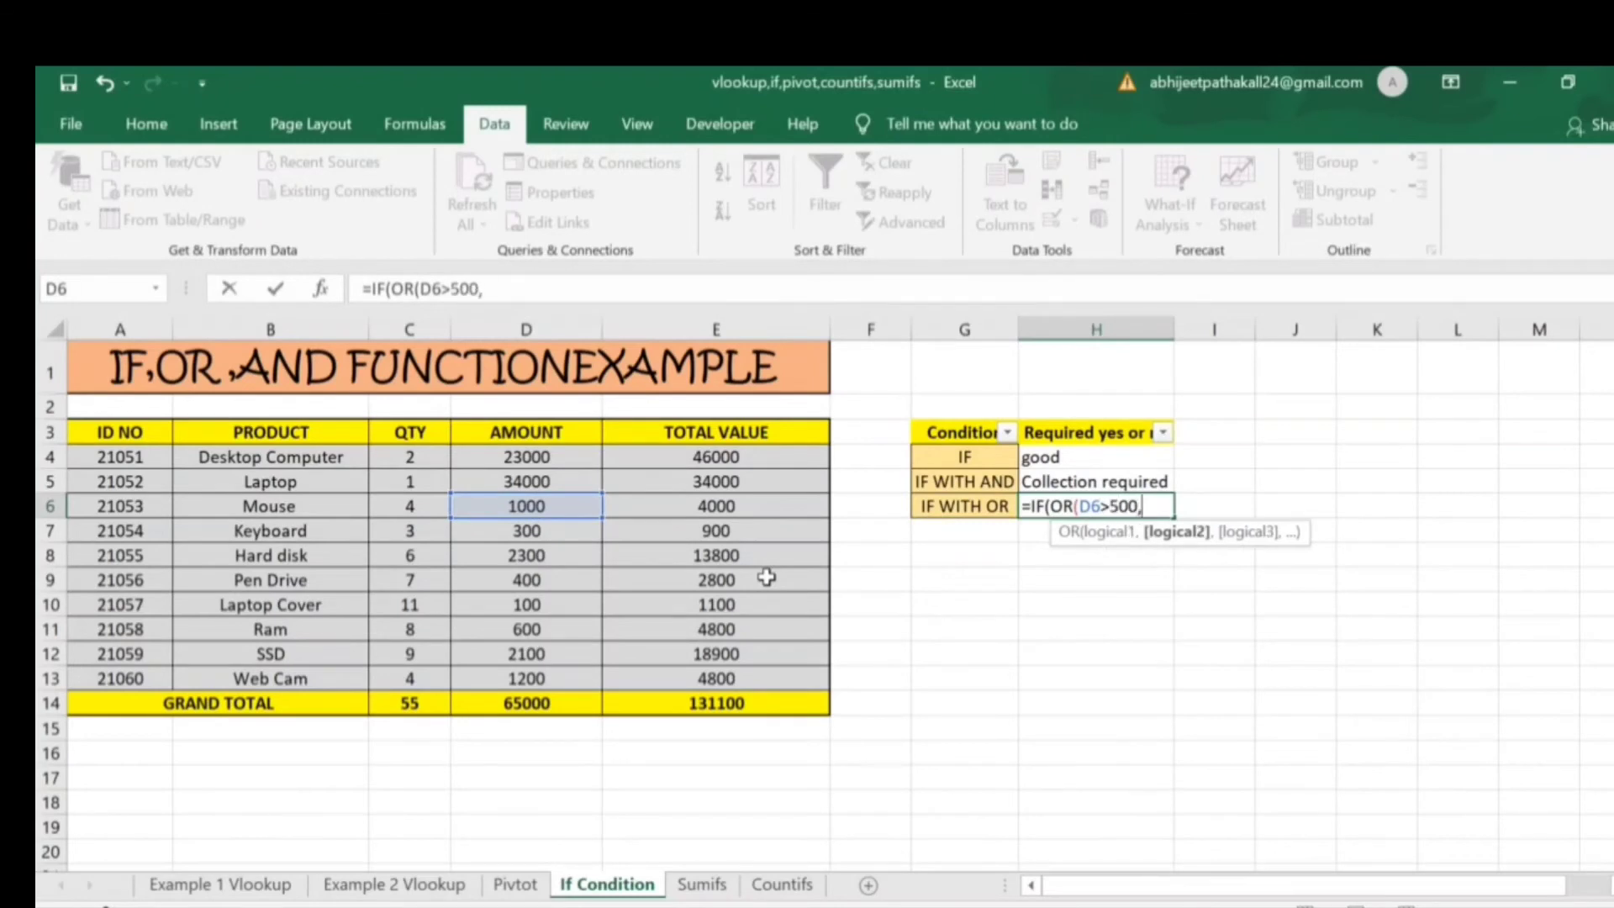
- Add E6>3000 as the second OR condition in the H6 formula and close the OR function
key(Left)
key(Left)
key(Left)
text(>)
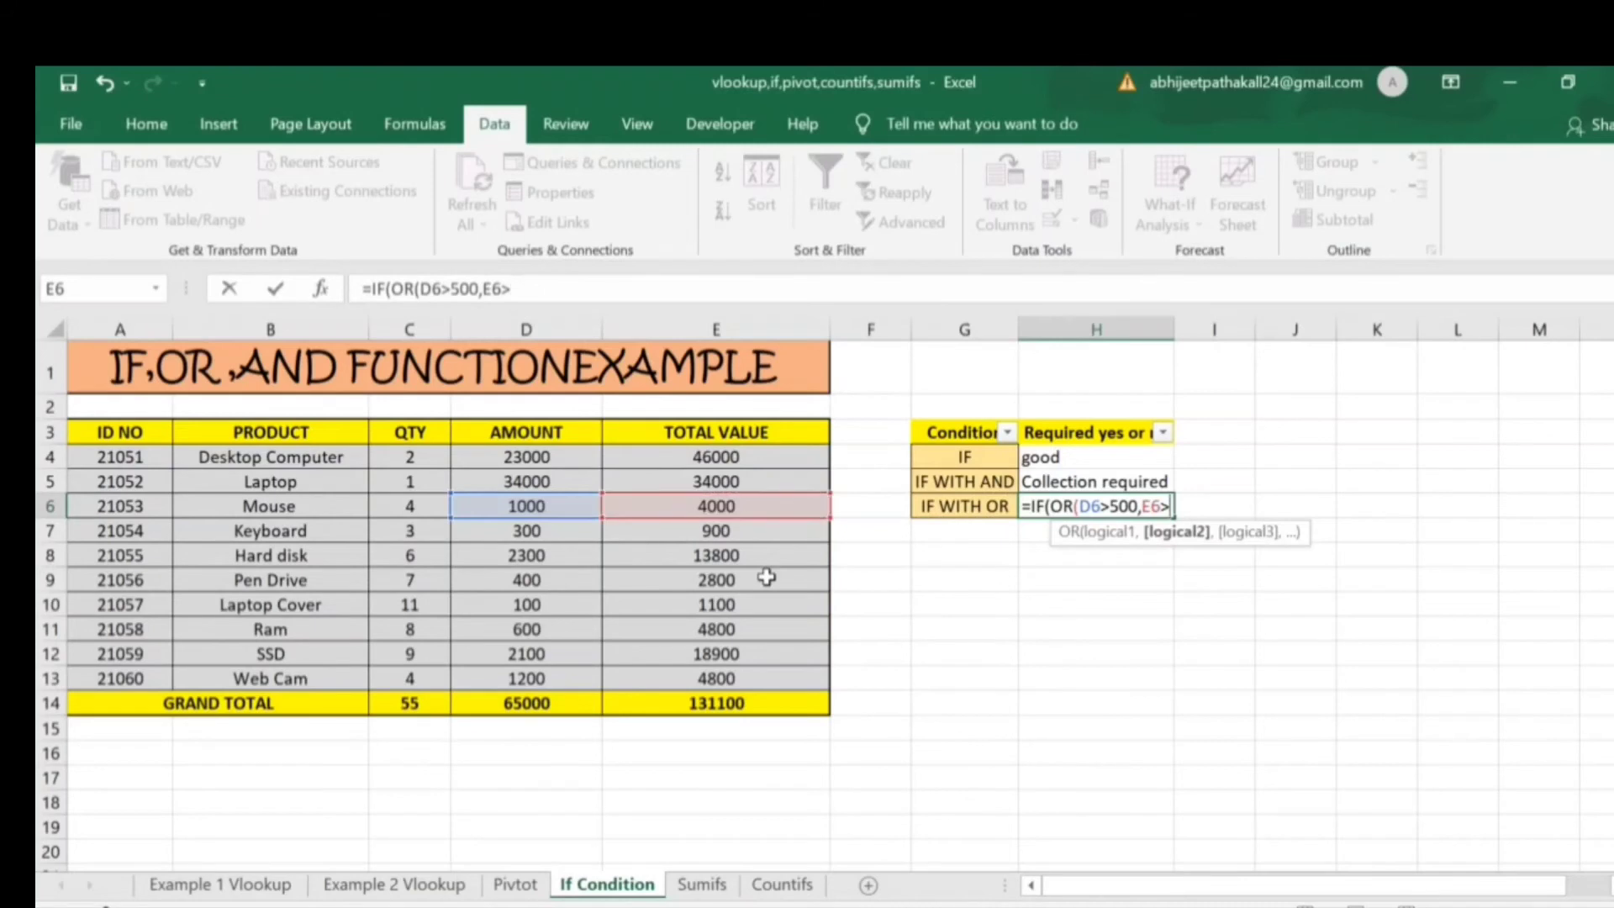
text(3000),)
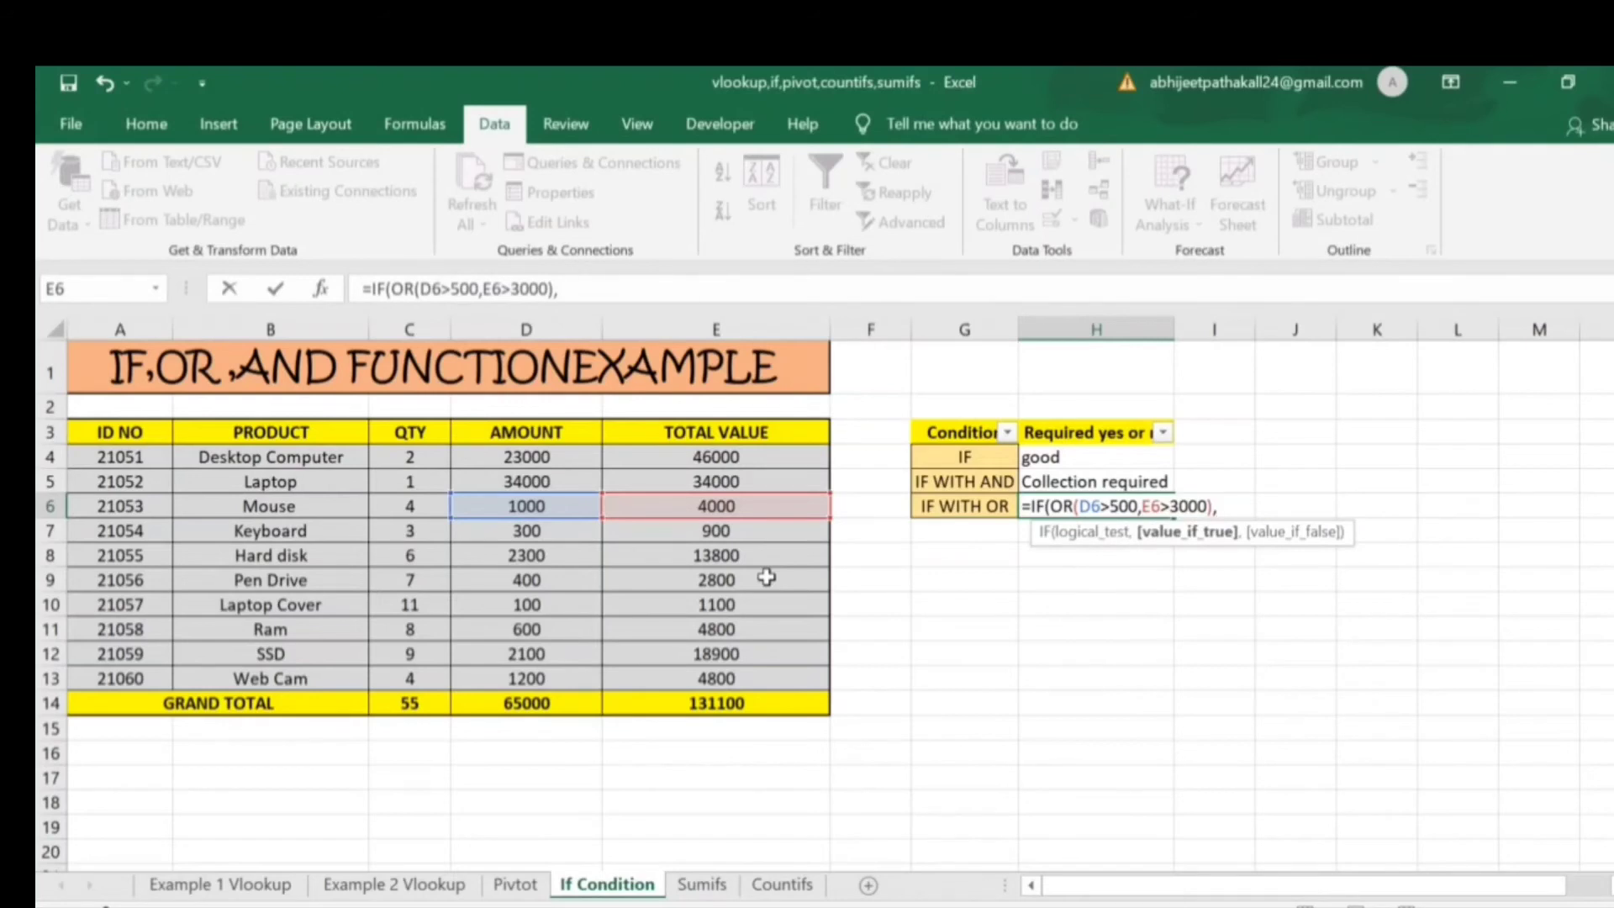
- Complete the IF with OR formula in H6 with "Collection required" if true and "Collection not required" if false
text("Collection required)
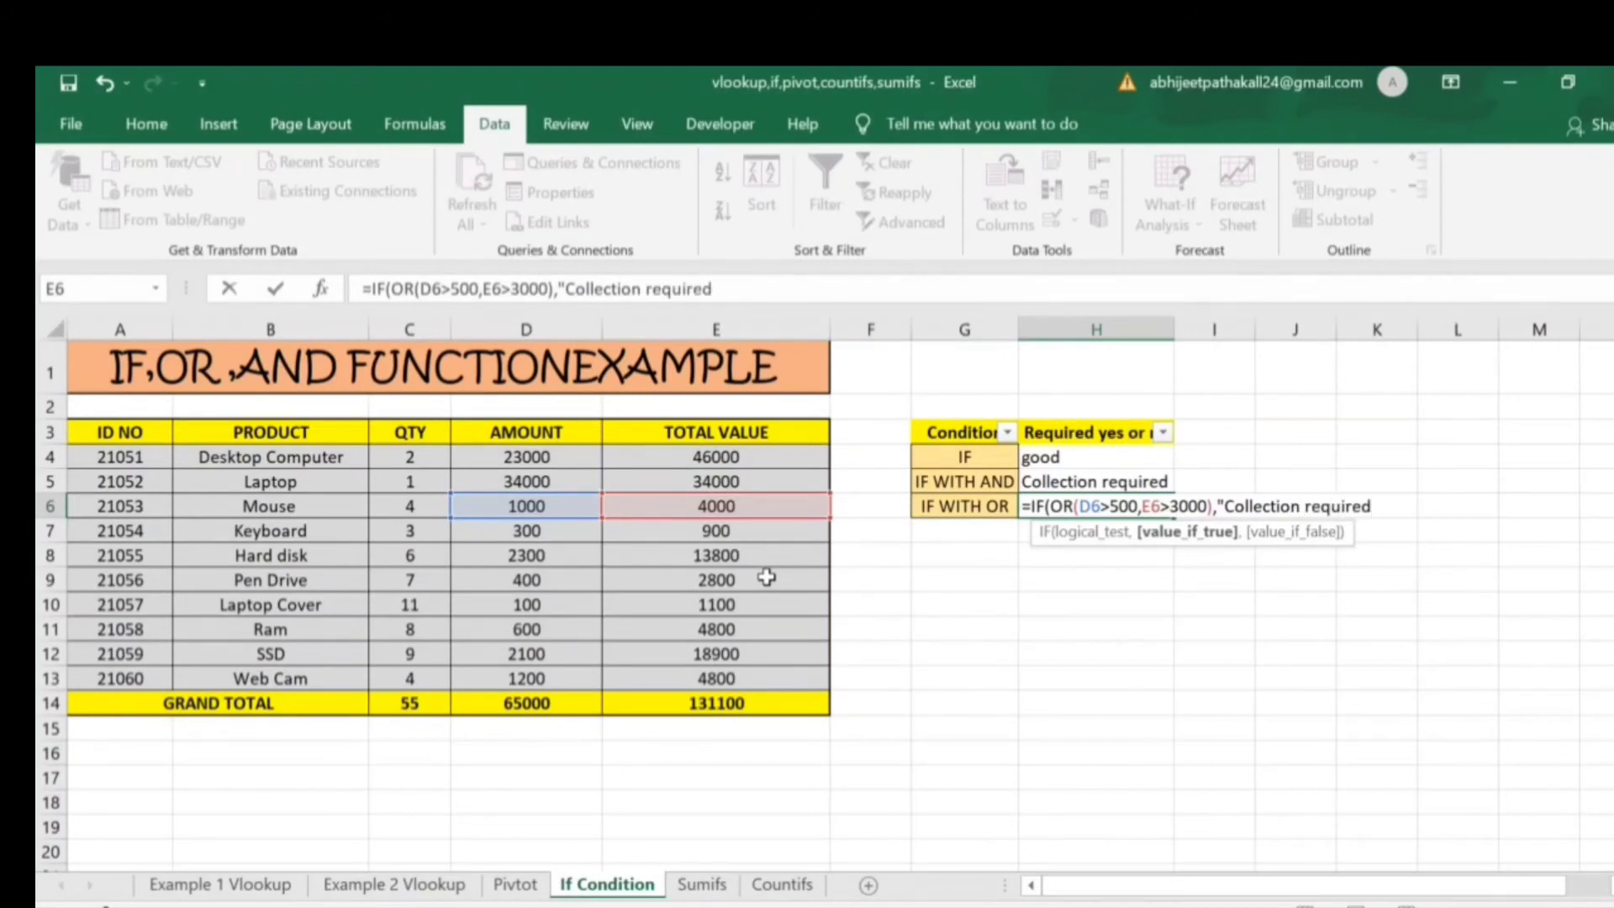
text(","C)
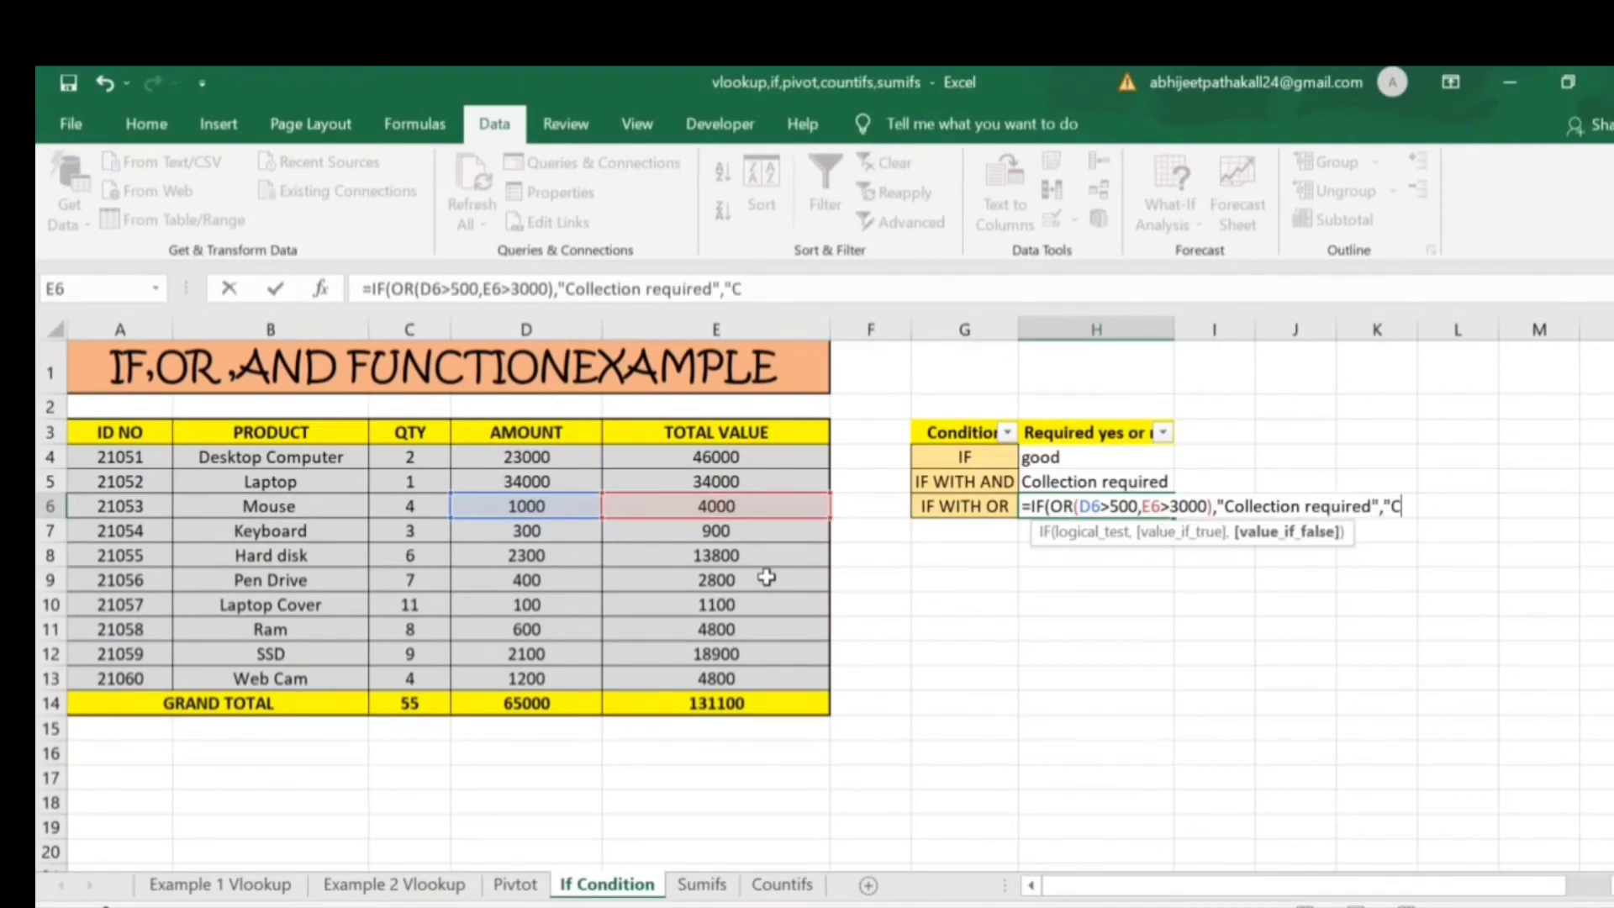
text(ollectio)
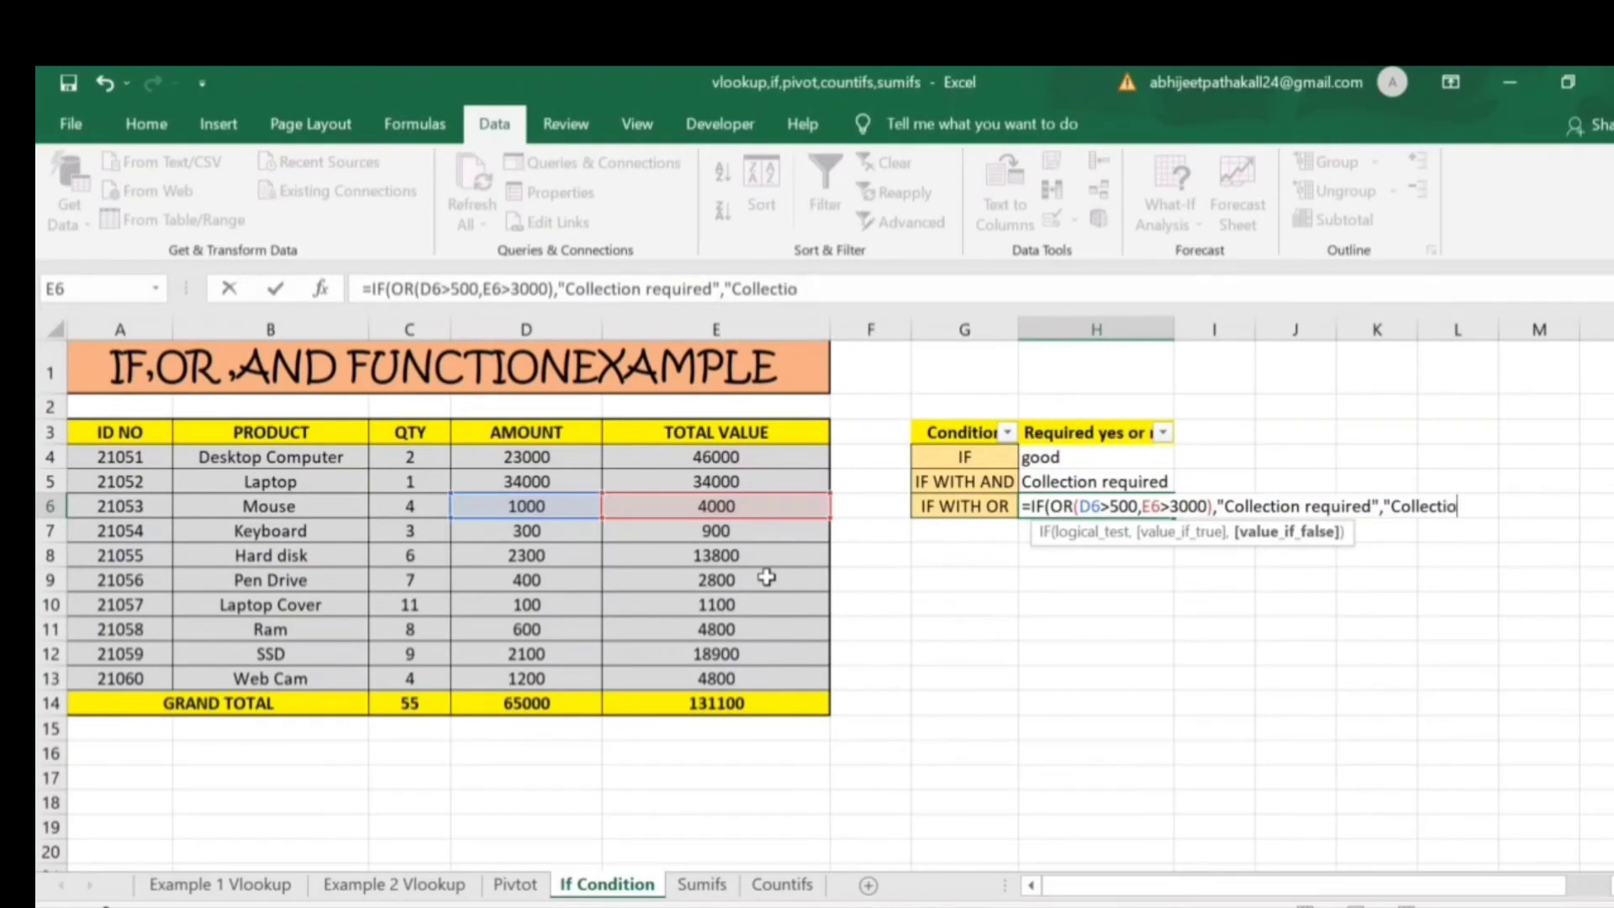
text(n not required"))
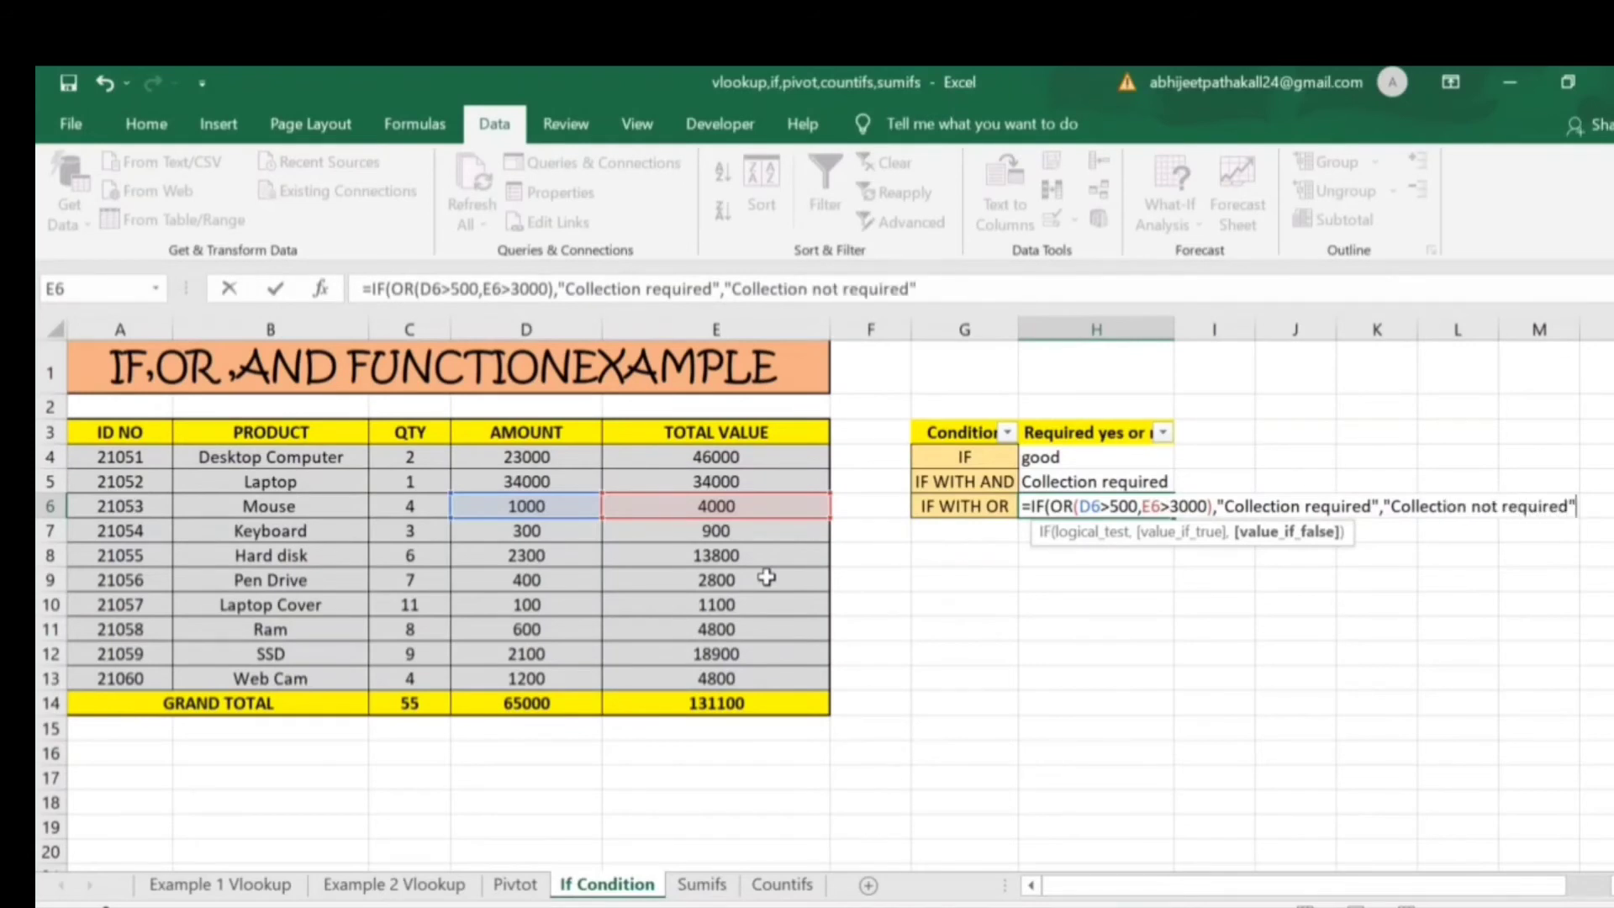
key(Return)
key(Up)
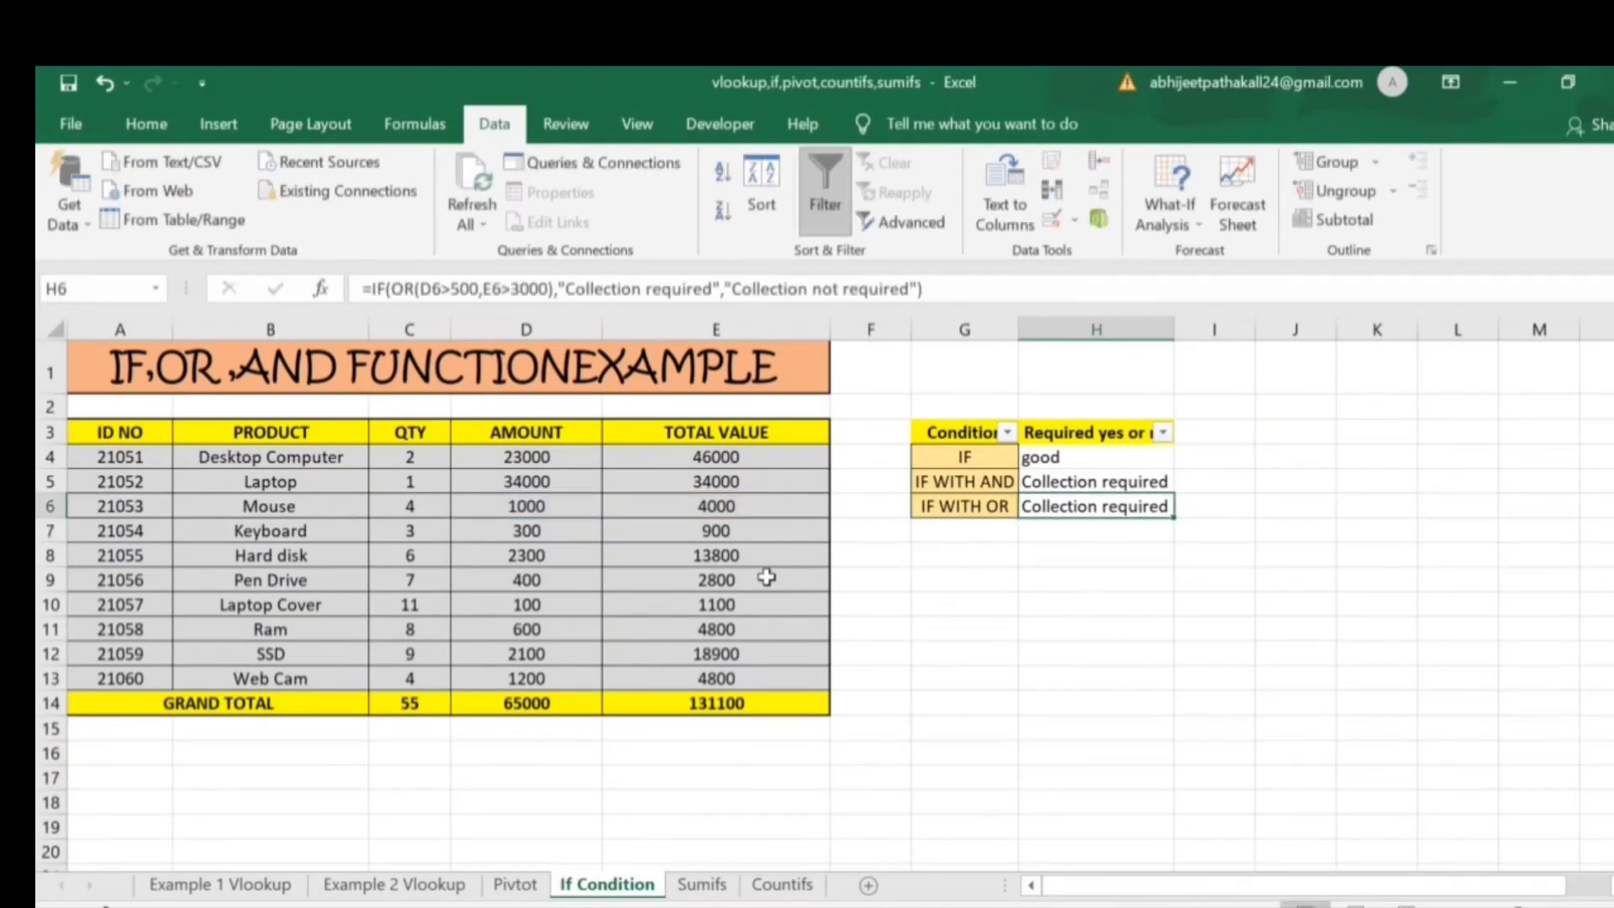
- Set the Mouse amount in D6 to 300 to test the IF with OR formula
key(Left)
key(Left)
key(Left)
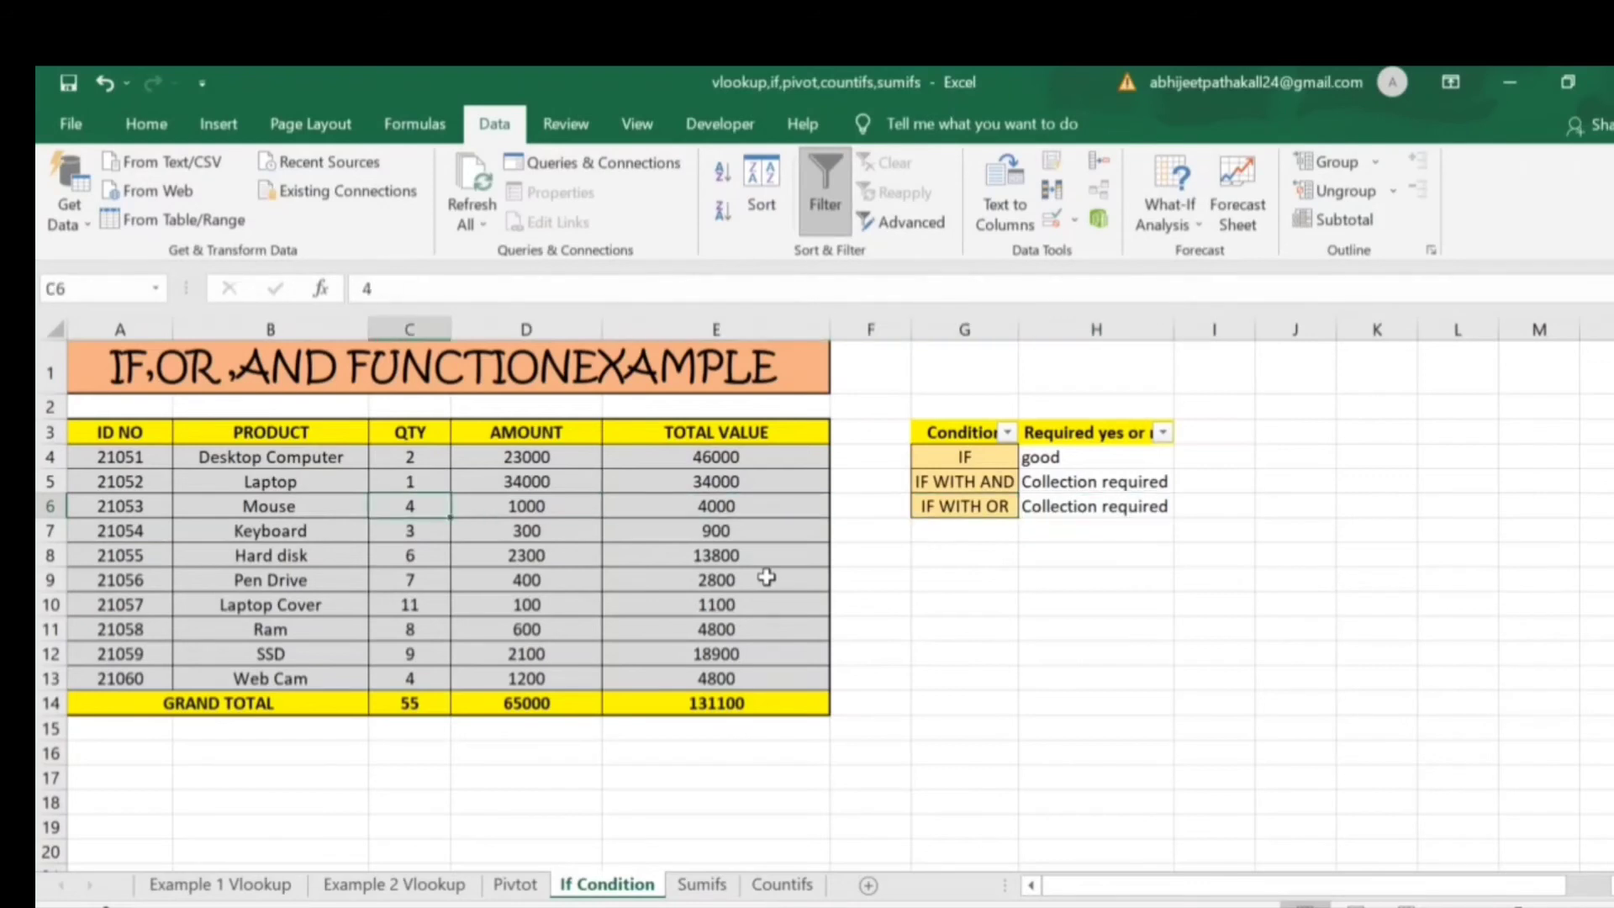
key(Right)
key(Right)
key(Left)
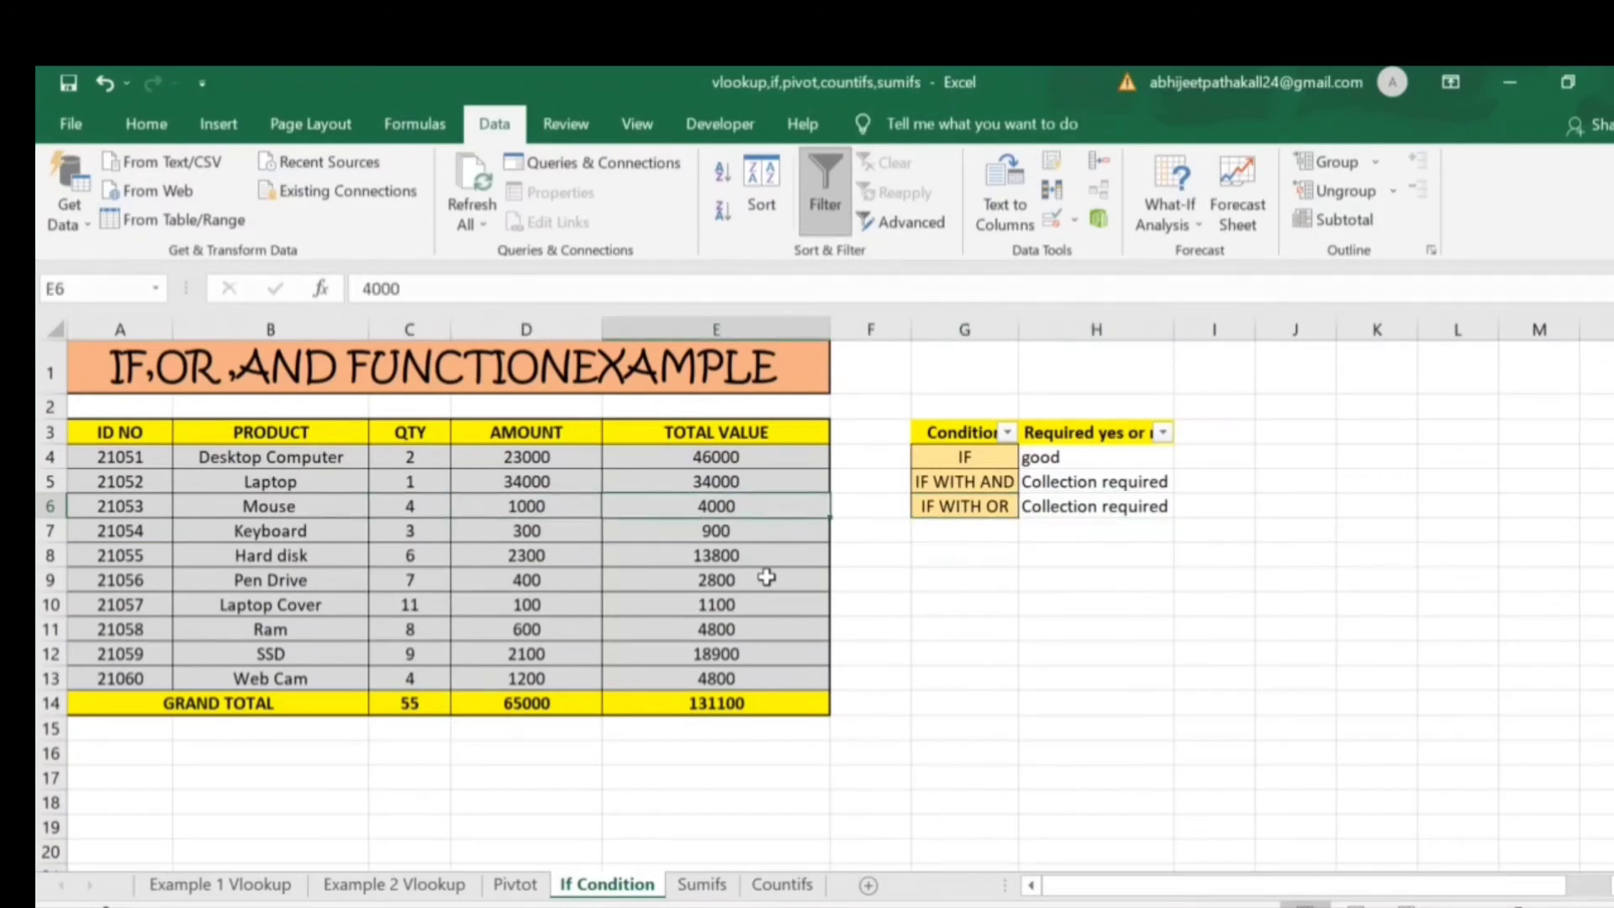
key(Left)
key(Left)
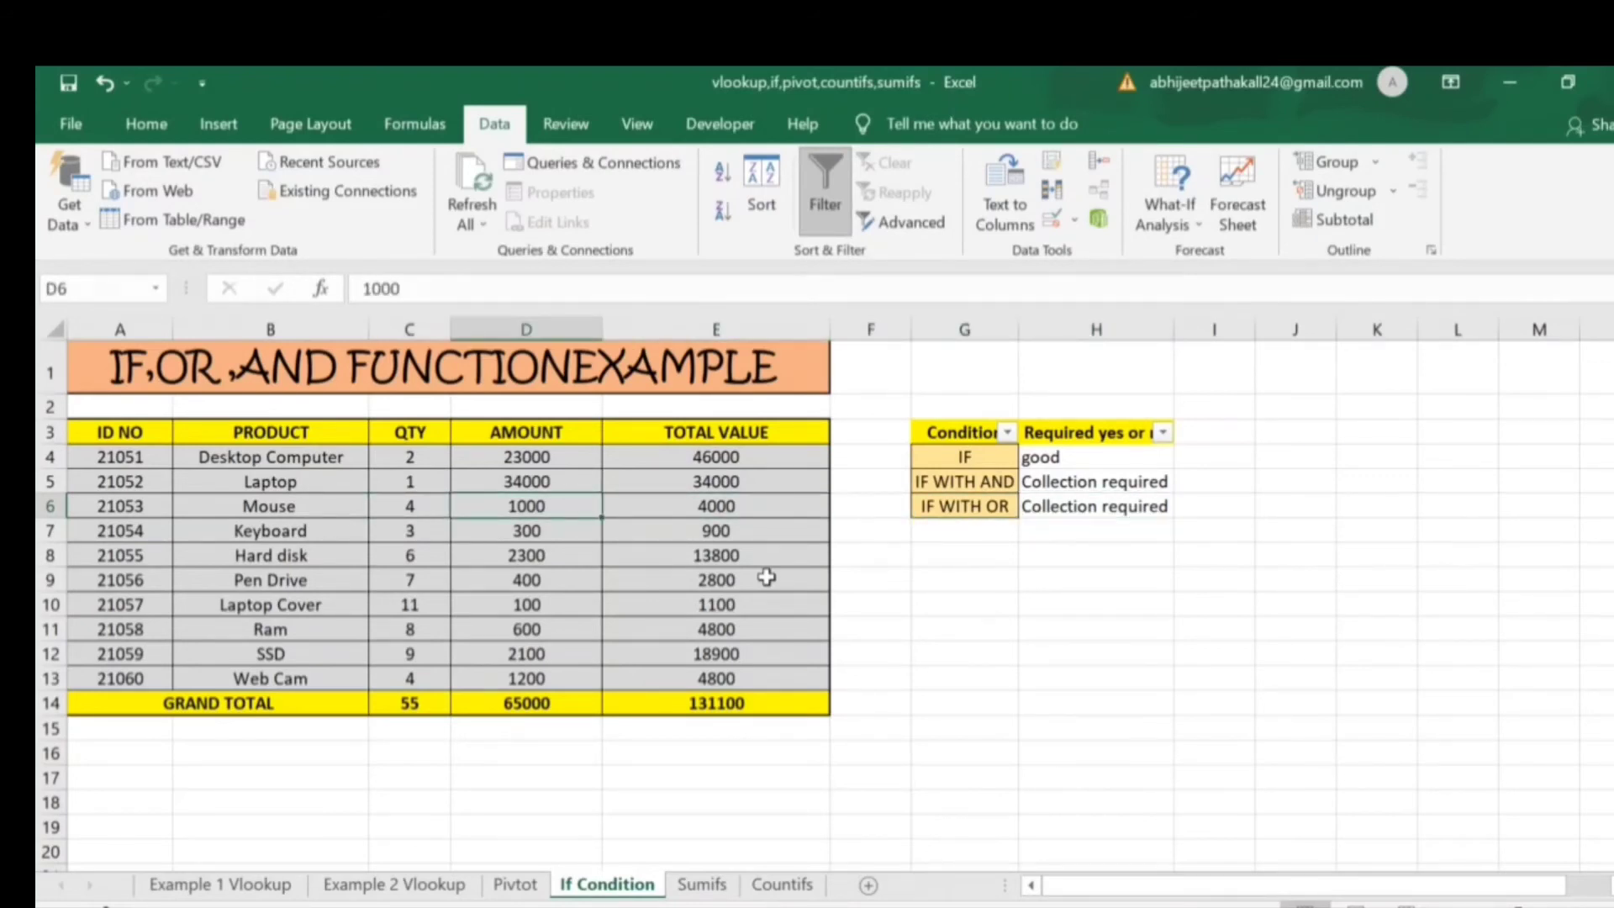
text(300)
key(Right)
key(Right)
key(Right)
key(Right)
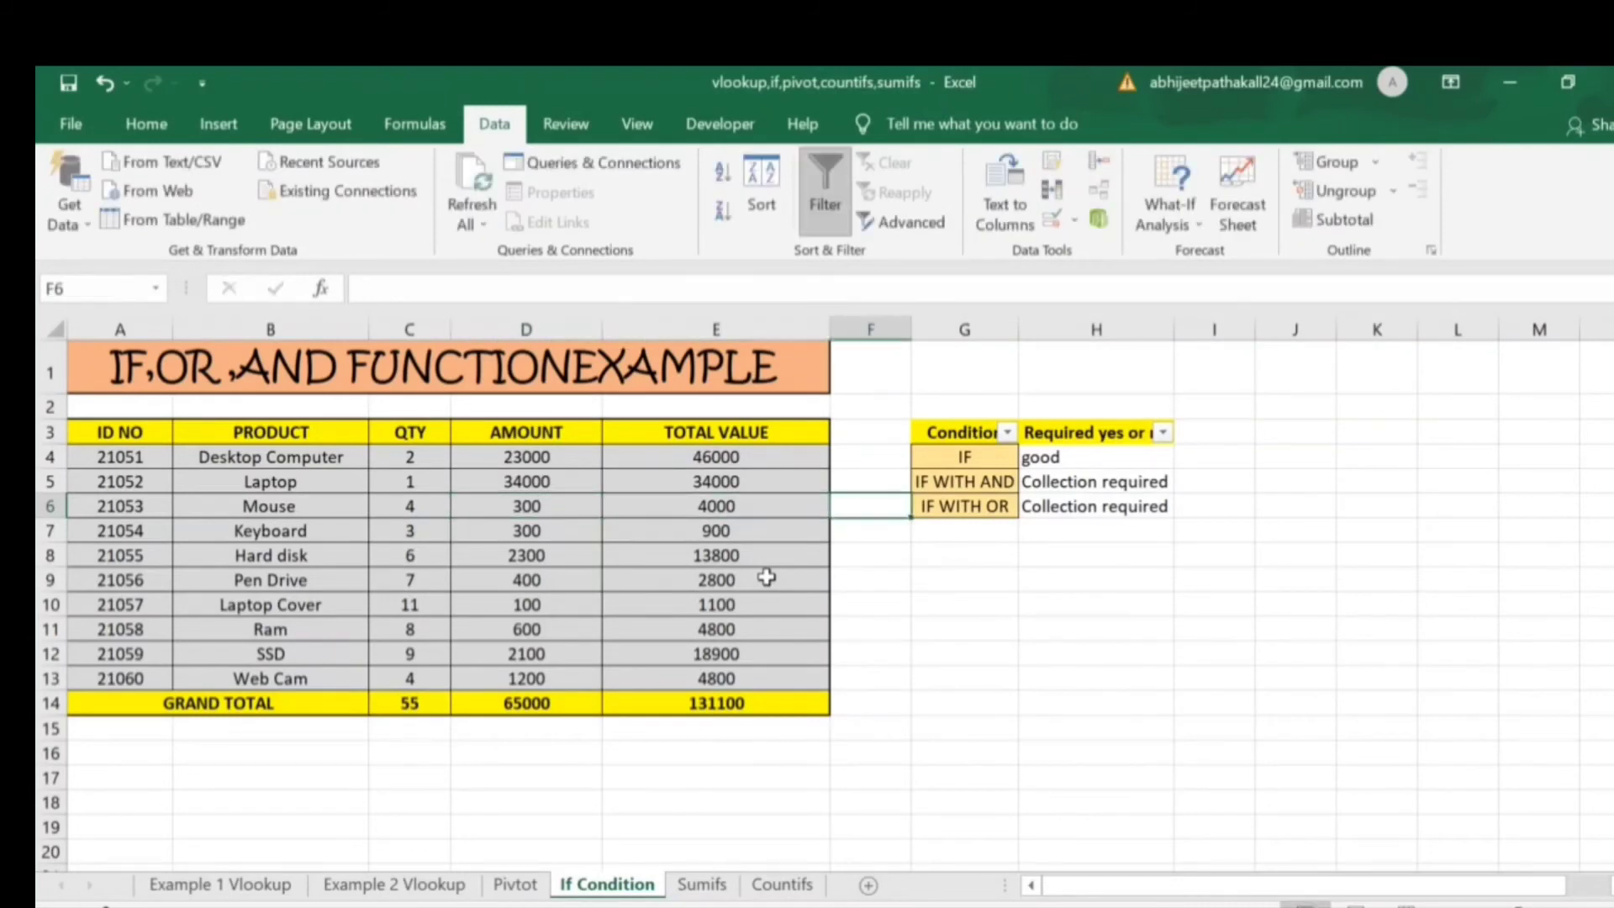
- Compare the Mouse row's amount and total value in D6:E6 with the IF with OR result in H6
key(Left)
key(Left)
key(Left)
key(Left)
key(Right)
key(Right)
key(Right)
key(Right)
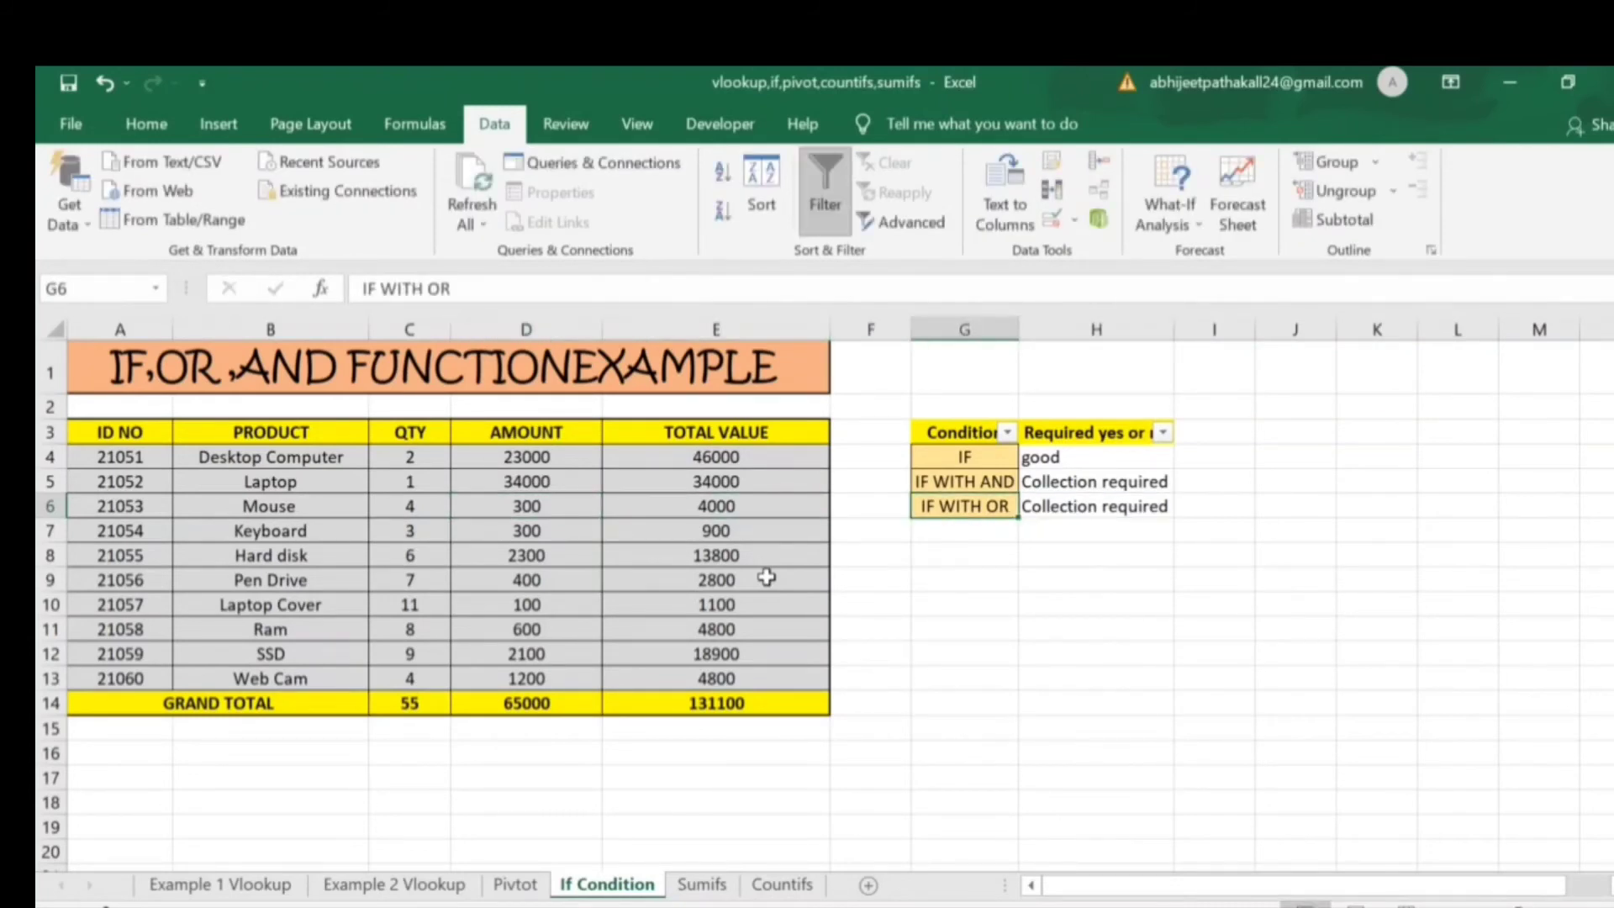
key(Left)
key(Left)
key(Left)
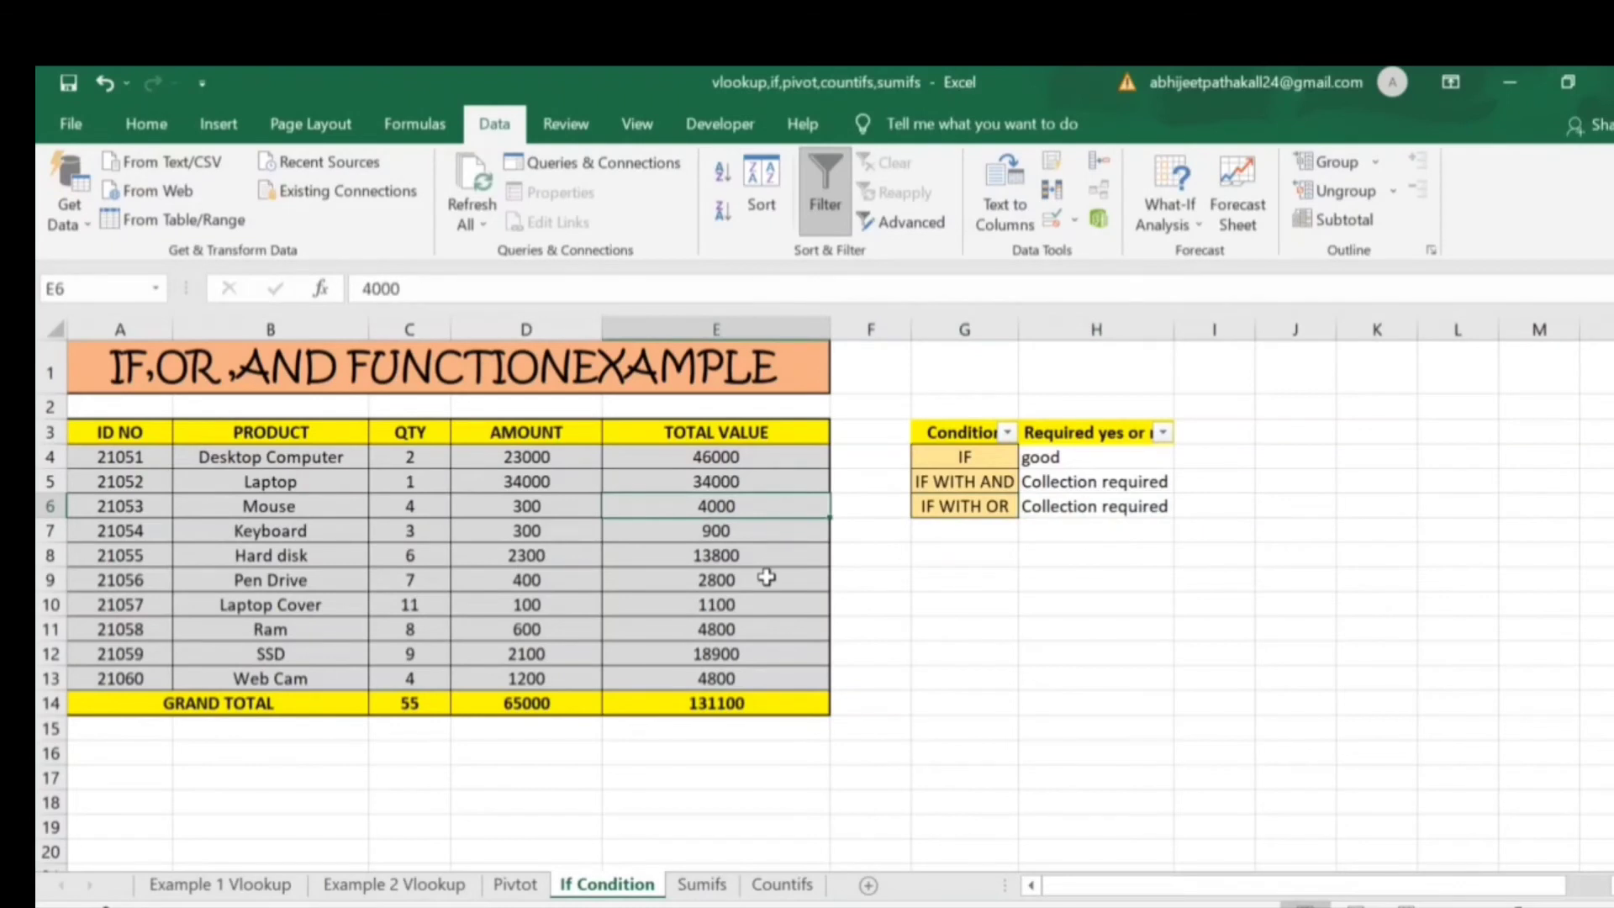
key(Left)
key(Right)
key(Right)
key(Right)
key(Right)
key(Left)
key(Left)
key(Left)
key(Left)
key(Left)
key(Right)
key(Right)
key(Right)
key(Right)
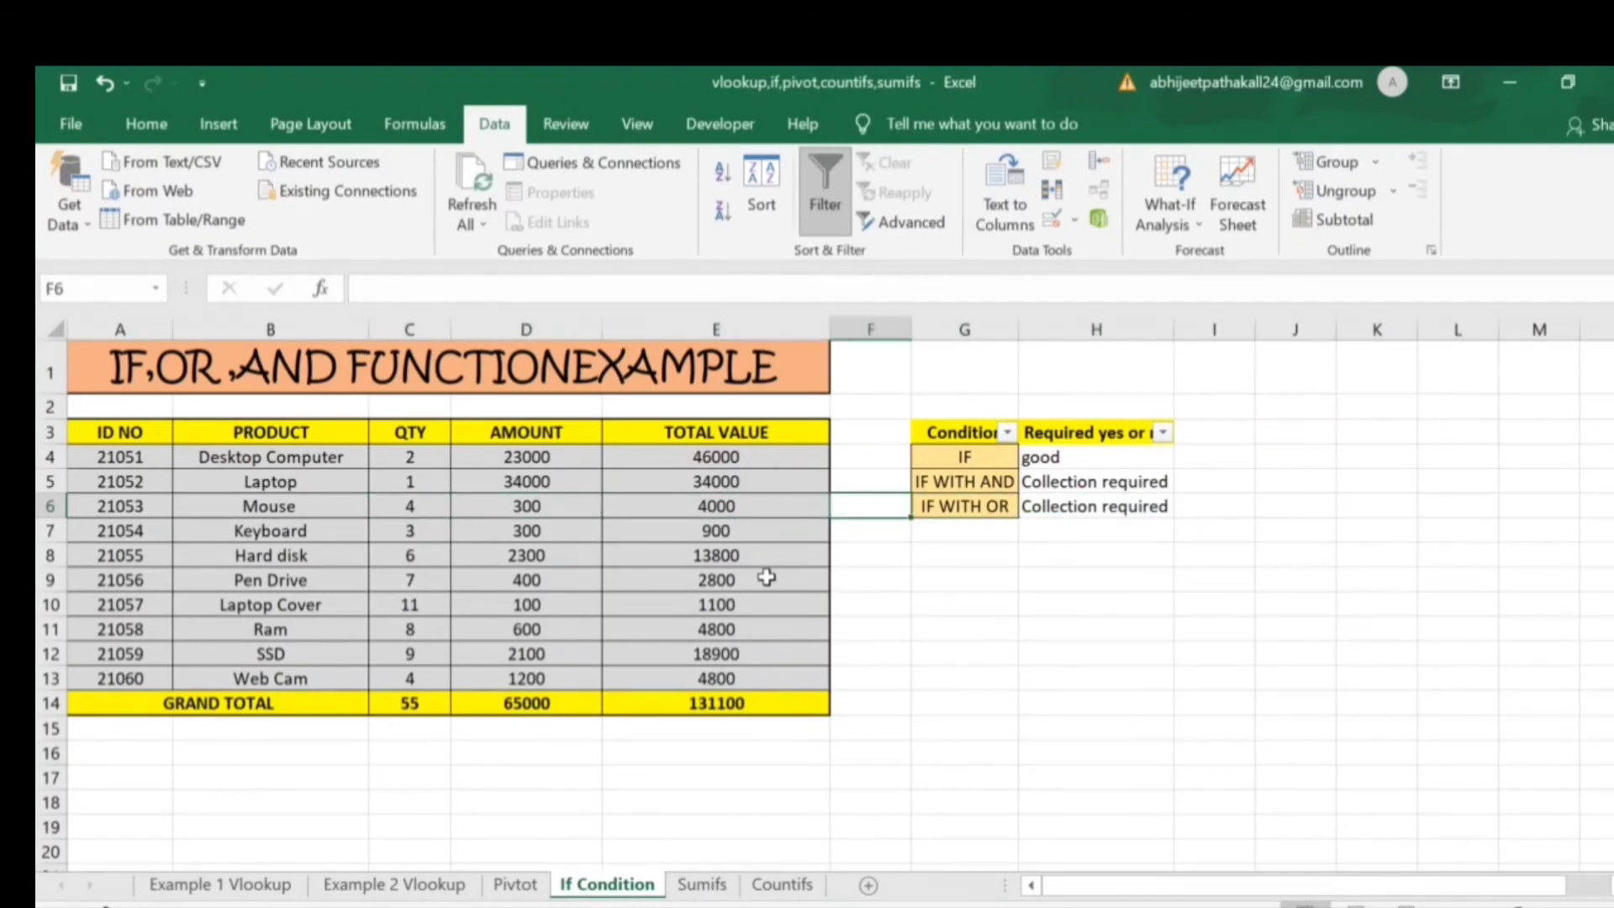
key(Left)
key(Left)
key(Left)
key(Left)
key(Right)
key(Right)
key(Right)
key(Right)
key(Right)
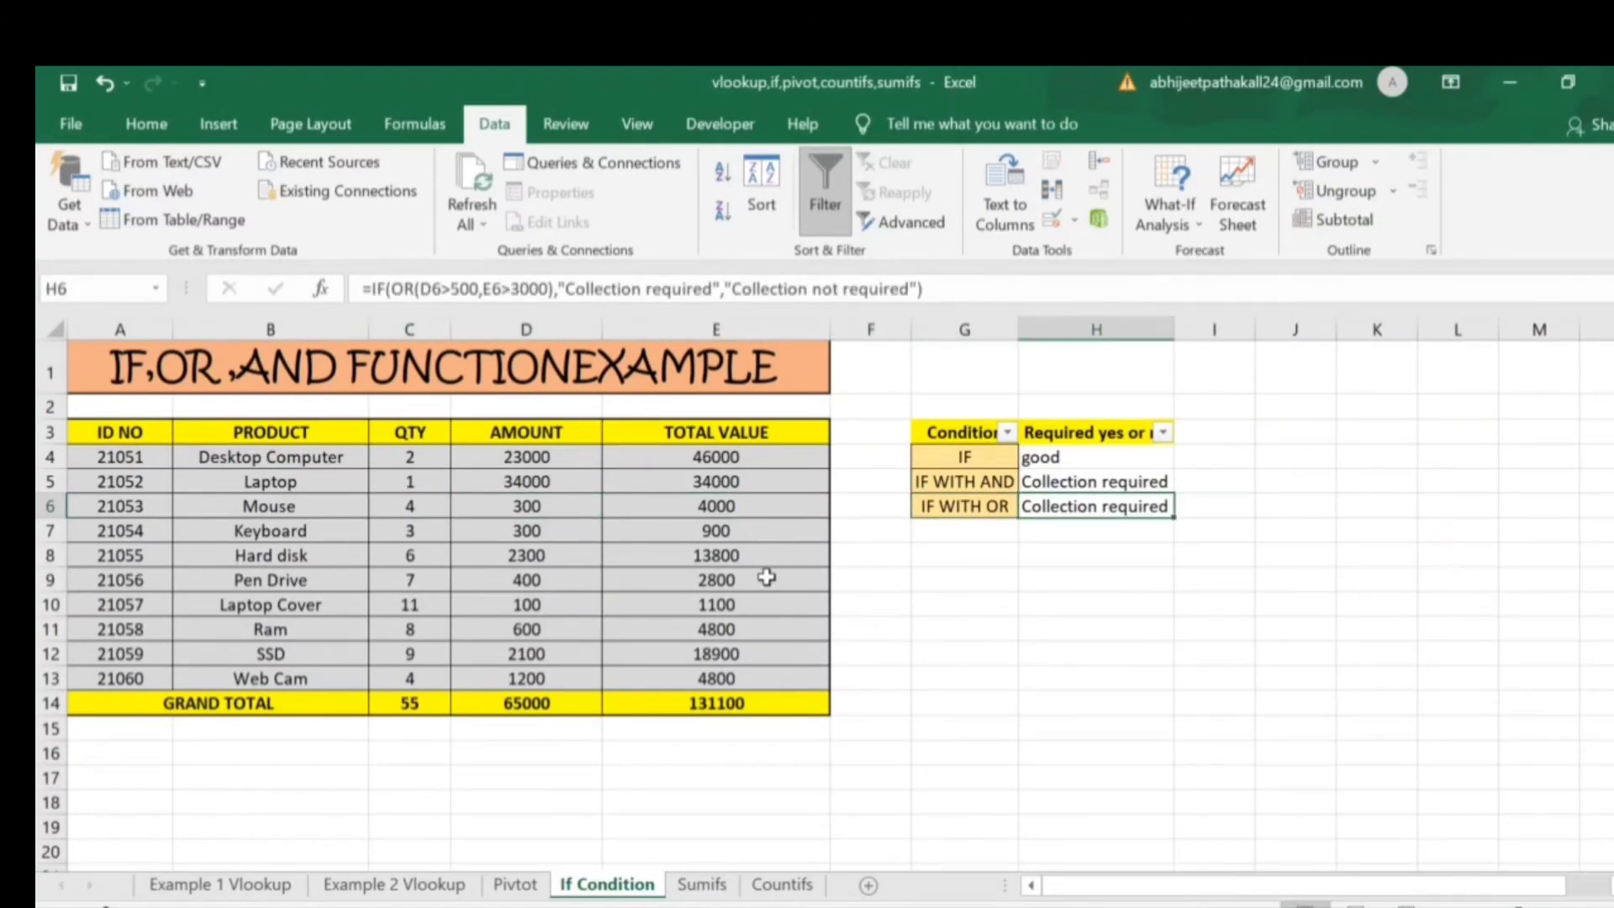
- Compare the Laptop row's amount and total value with the IF with AND result in H5, and inspect its formula
key(Left)
key(Left)
key(Left)
key(Left)
key(Up)
key(Right)
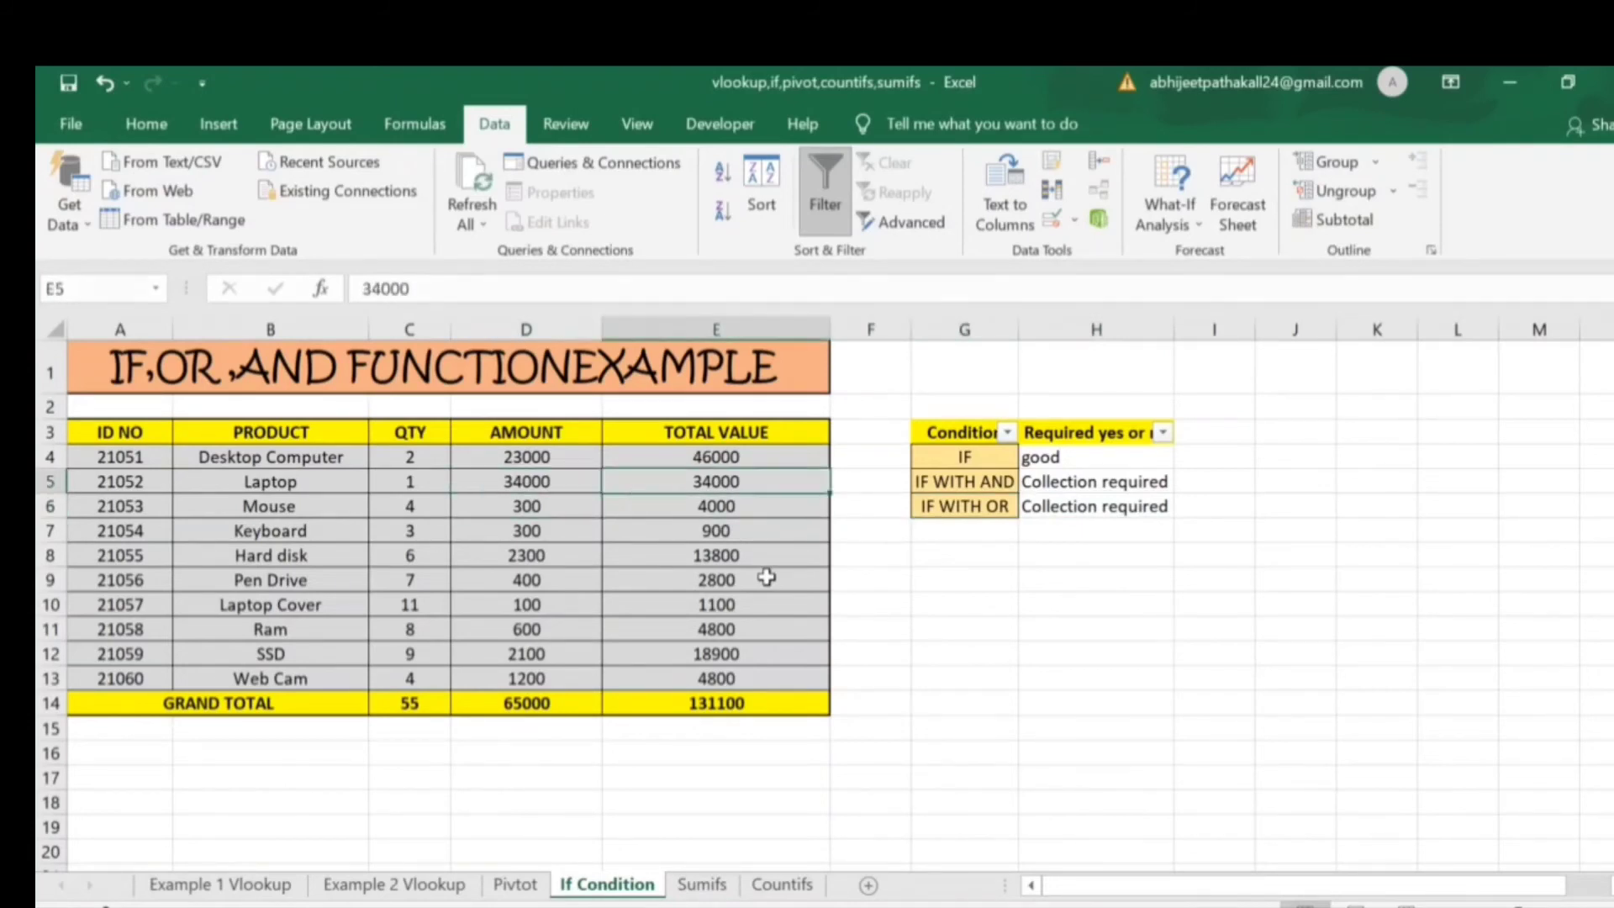
key(Right)
key(Right)
key(Right)
key(Left)
key(Left)
key(Left)
key(Left)
key(Left)
key(Right)
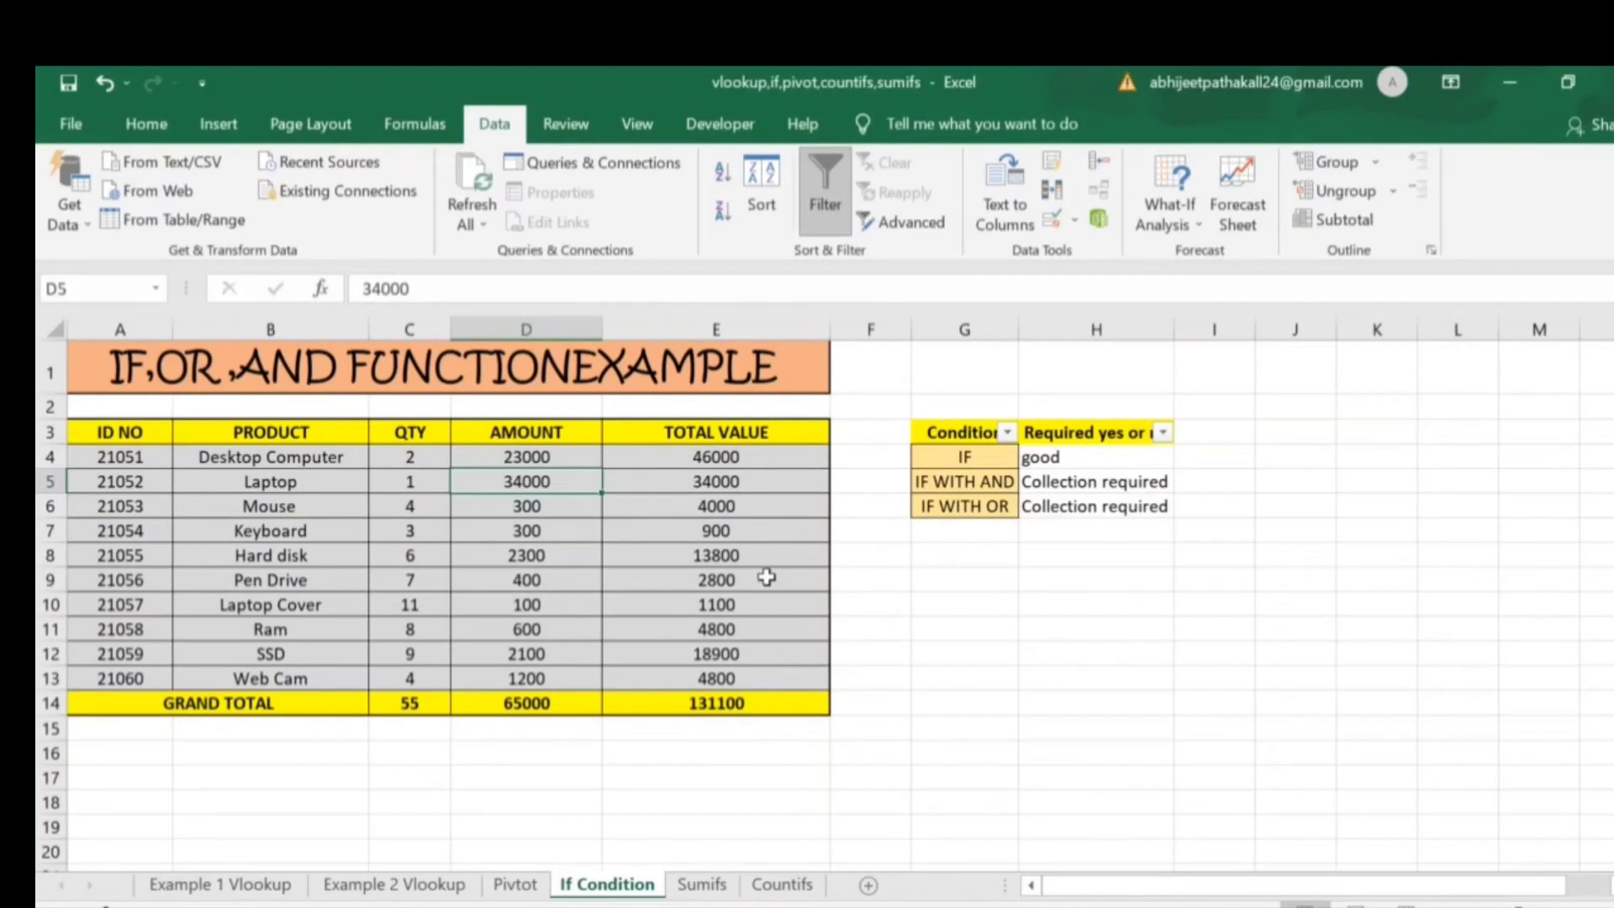
key(Right)
key(Right)
key(Right)
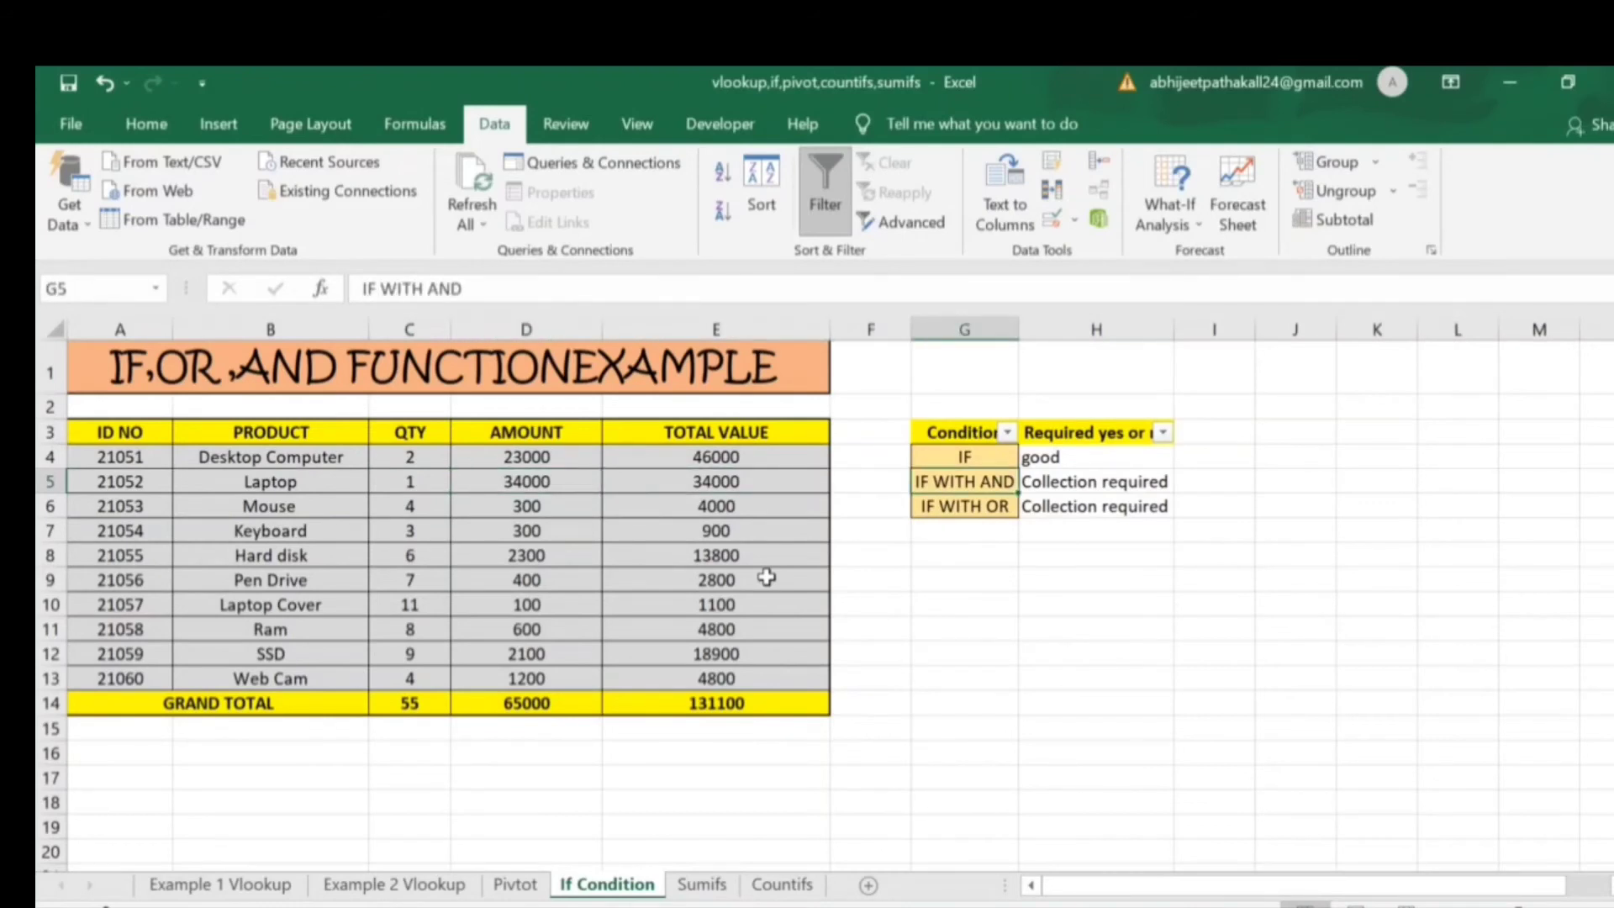
key(Right)
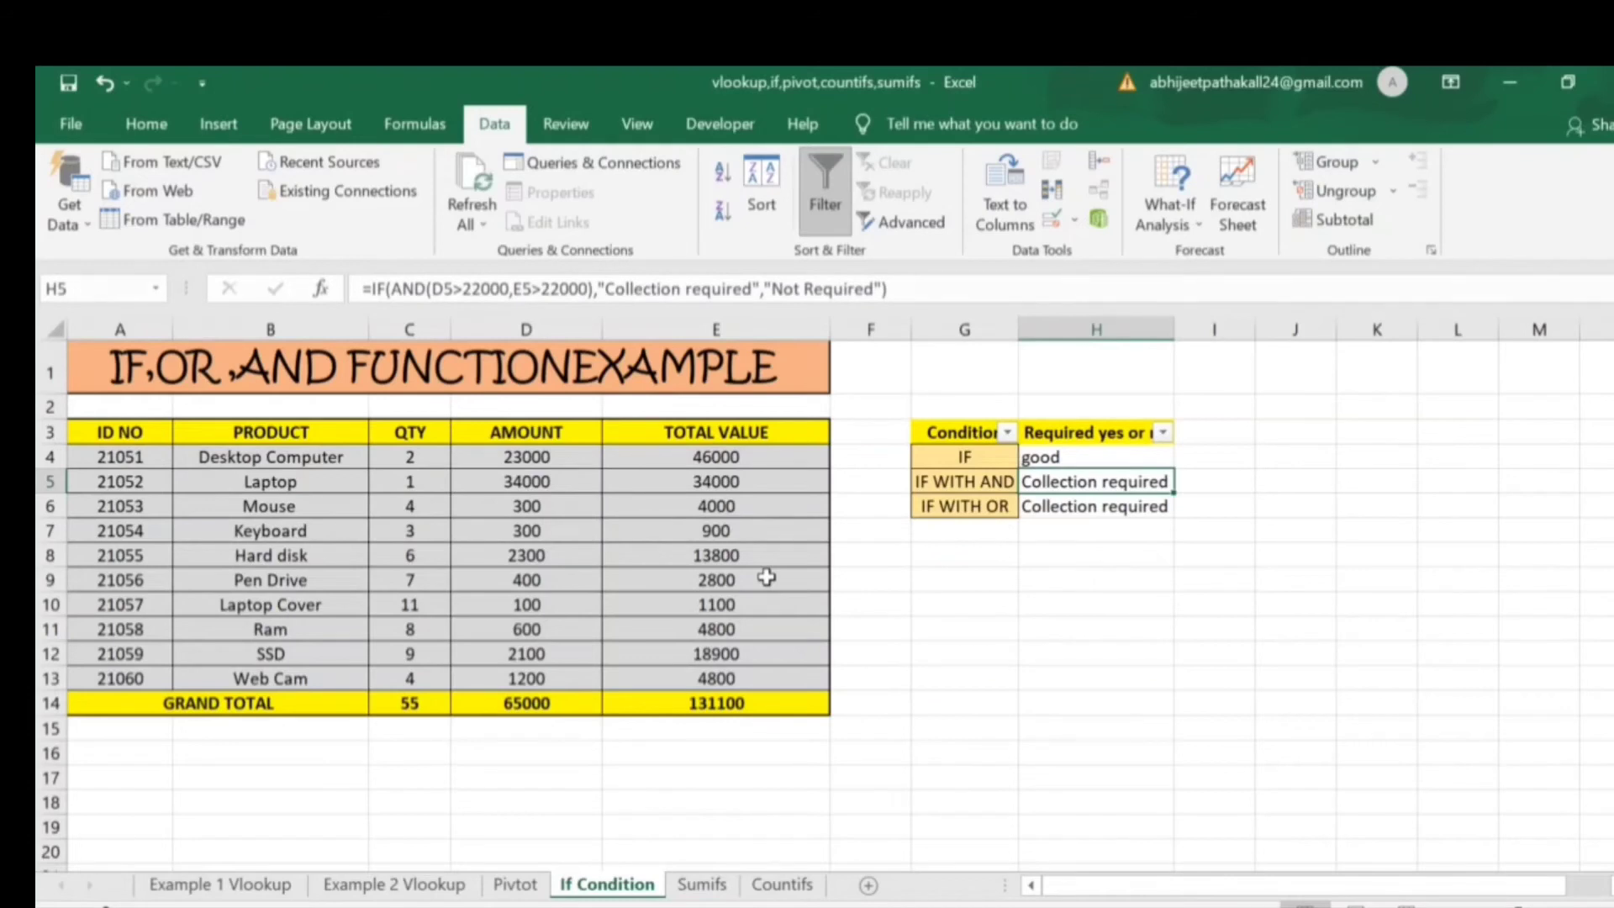
key(F2)
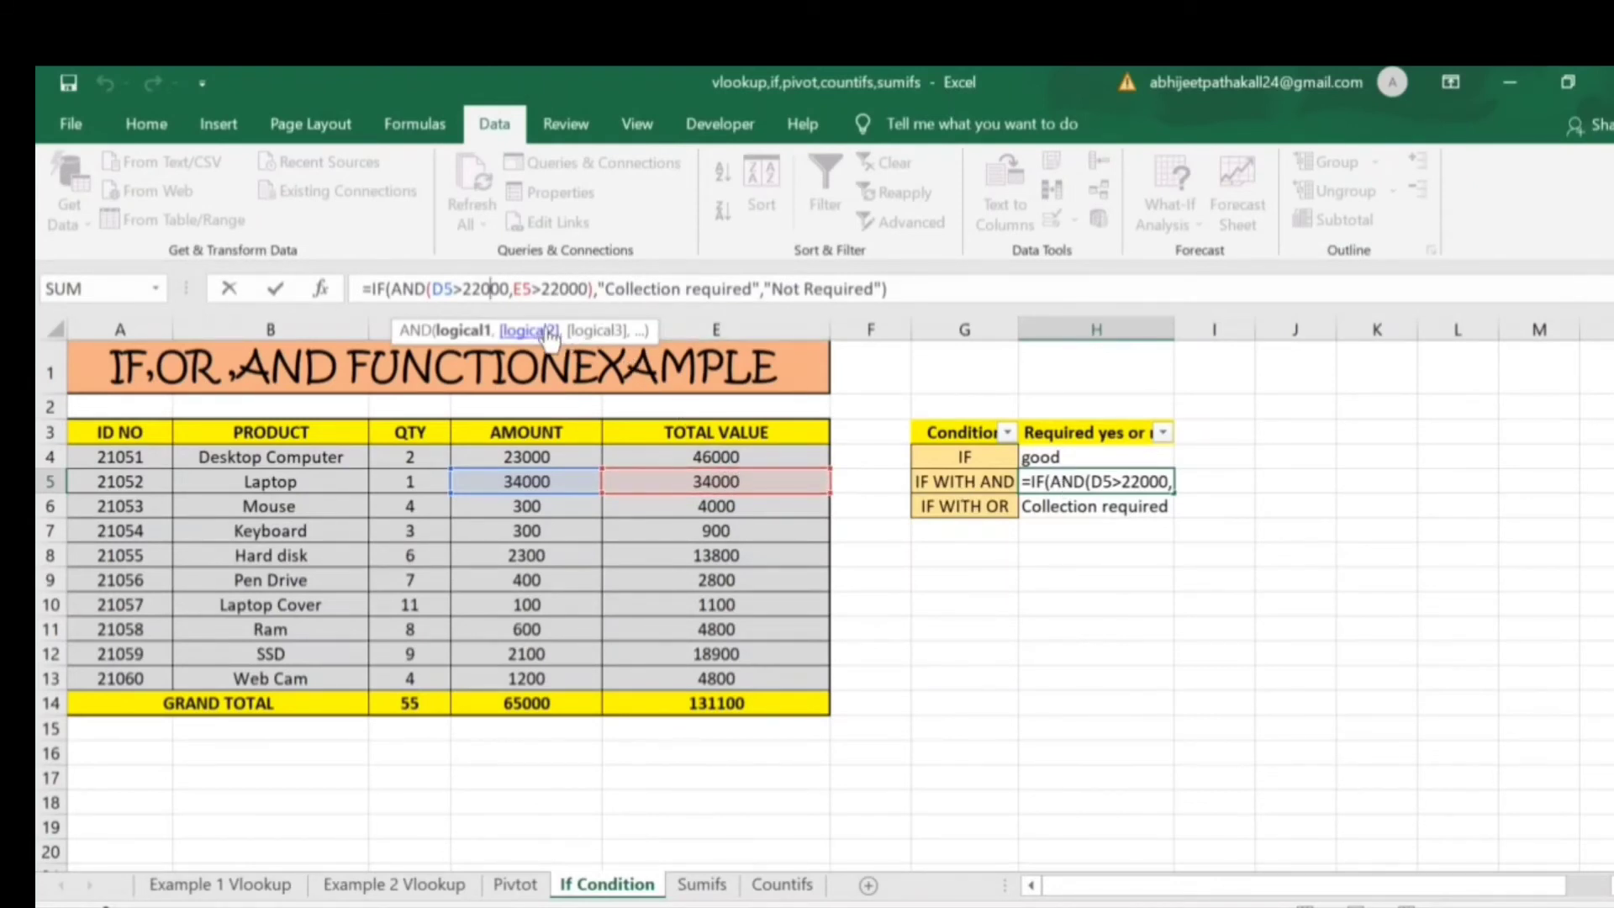
key(Return)
- Set the Laptop amount in D5 to 18000 and check the IF with AND result in H5
key(Left)
key(Left)
key(Left)
key(Left)
key(Up)
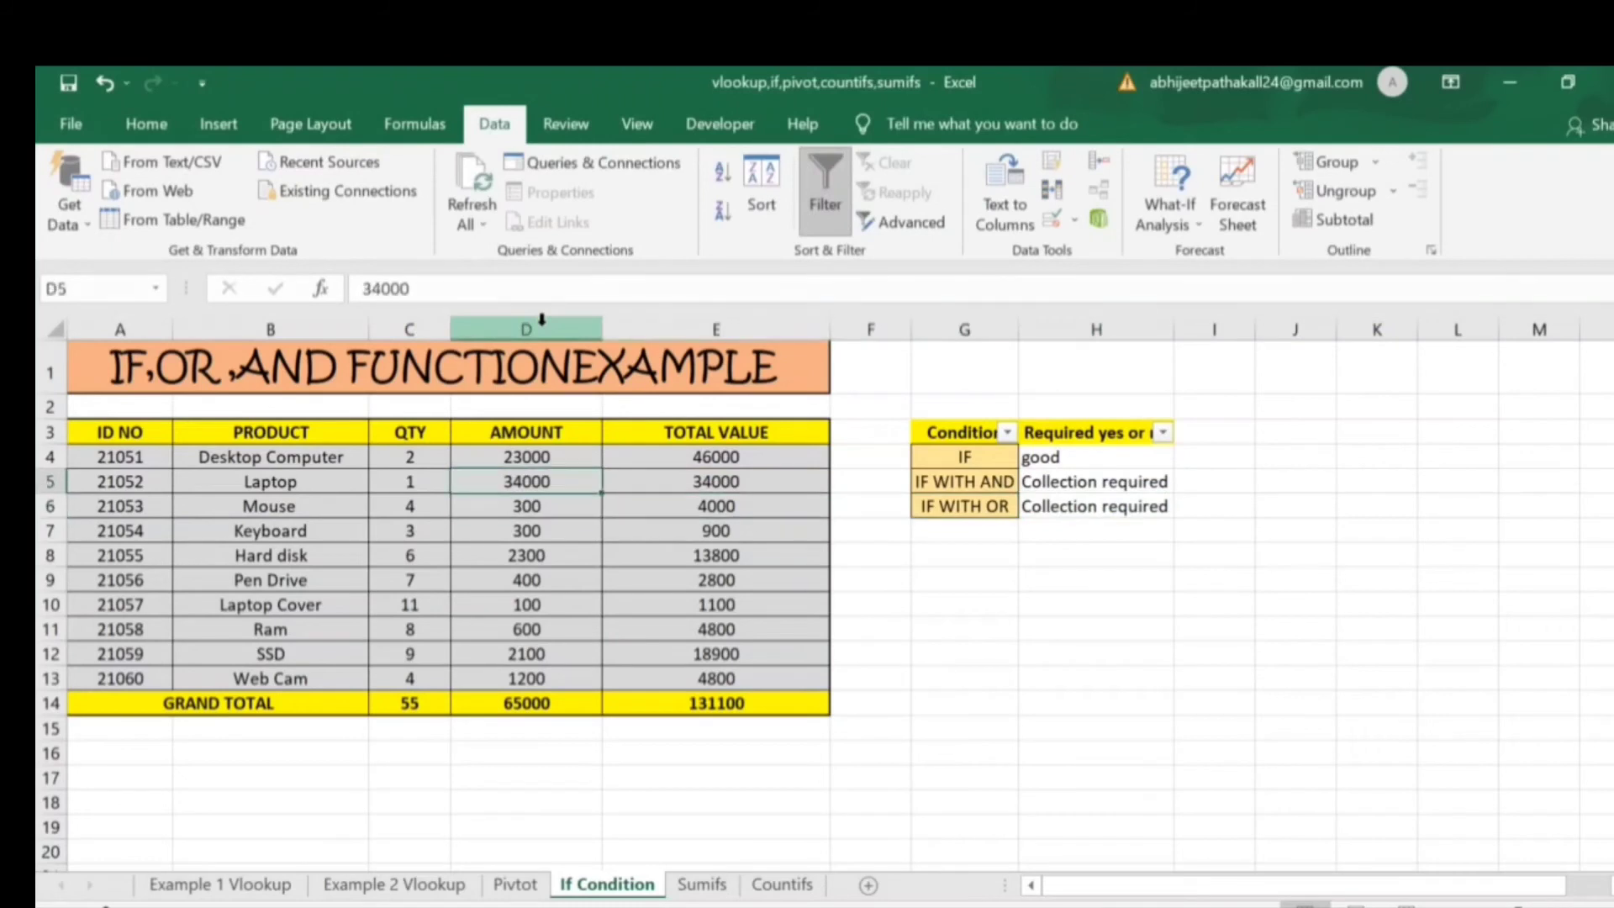
text(18000)
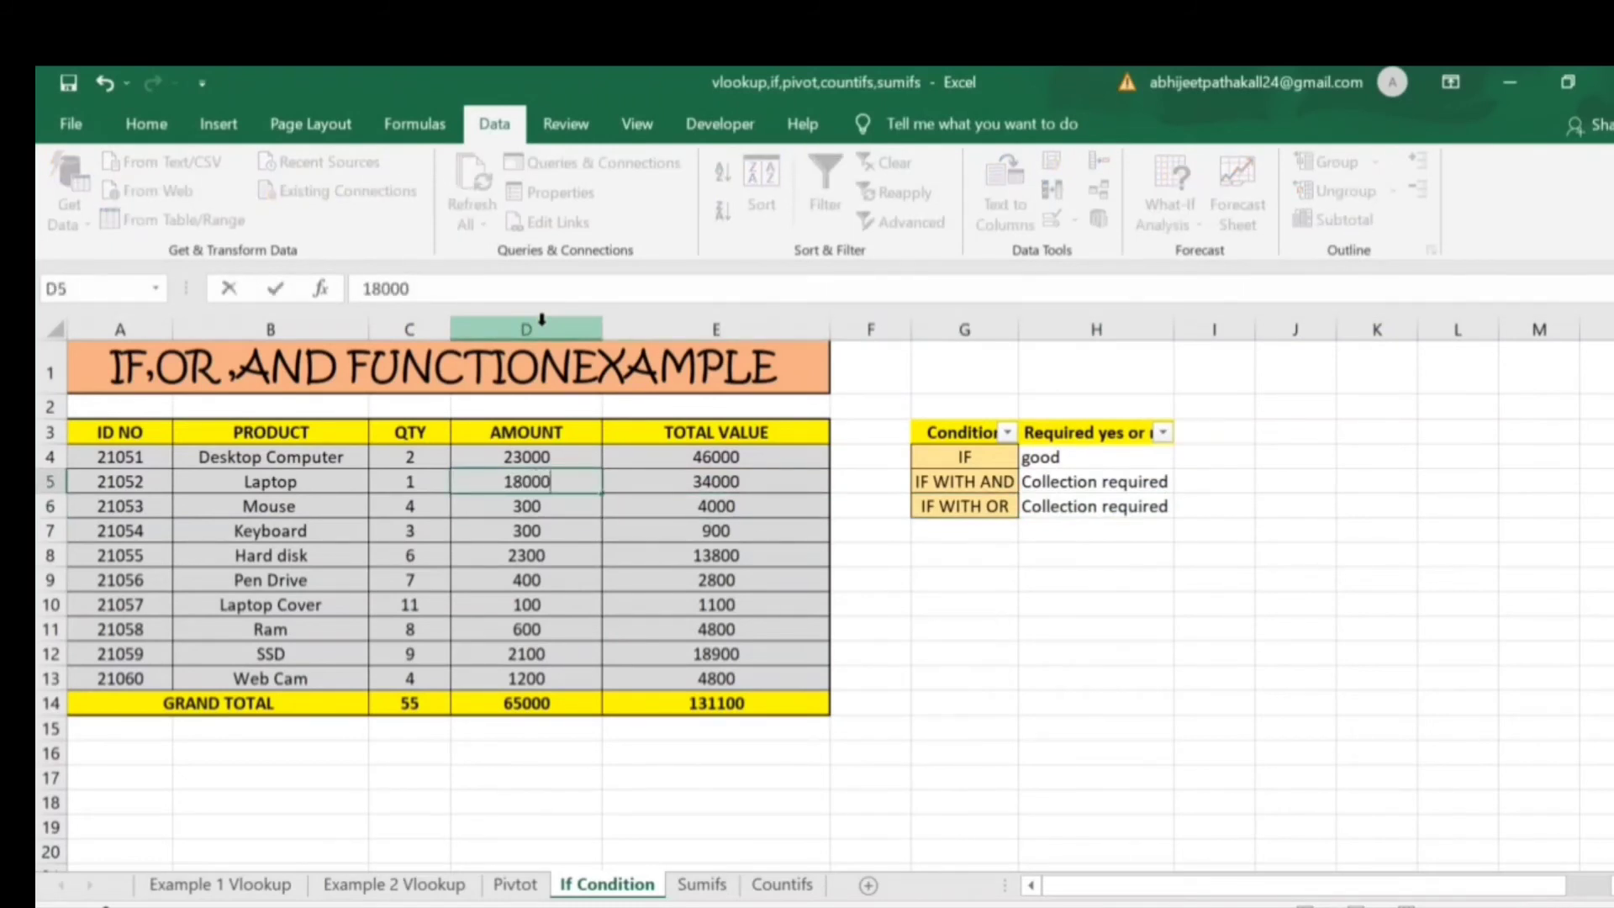
key(Tab)
key(Right)
key(Right)
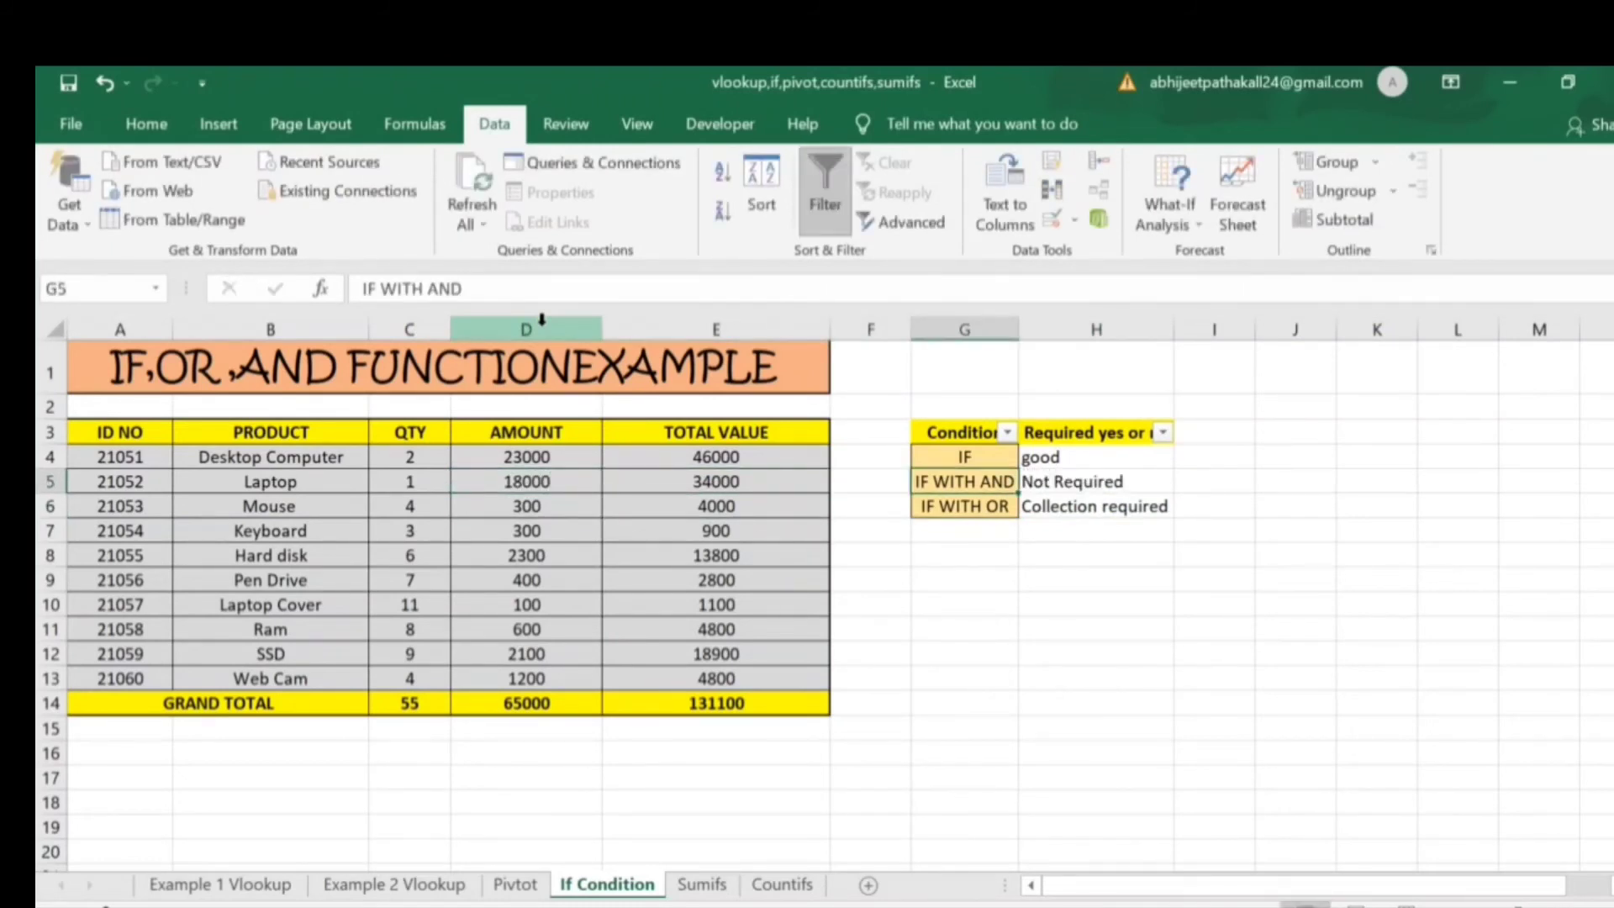
key(Right)
- Set the Mouse total value in E6 to 200 and check the IF with OR result in H6
key(Down)
key(Left)
key(Left)
key(Left)
key(Left)
key(Right)
key(Right)
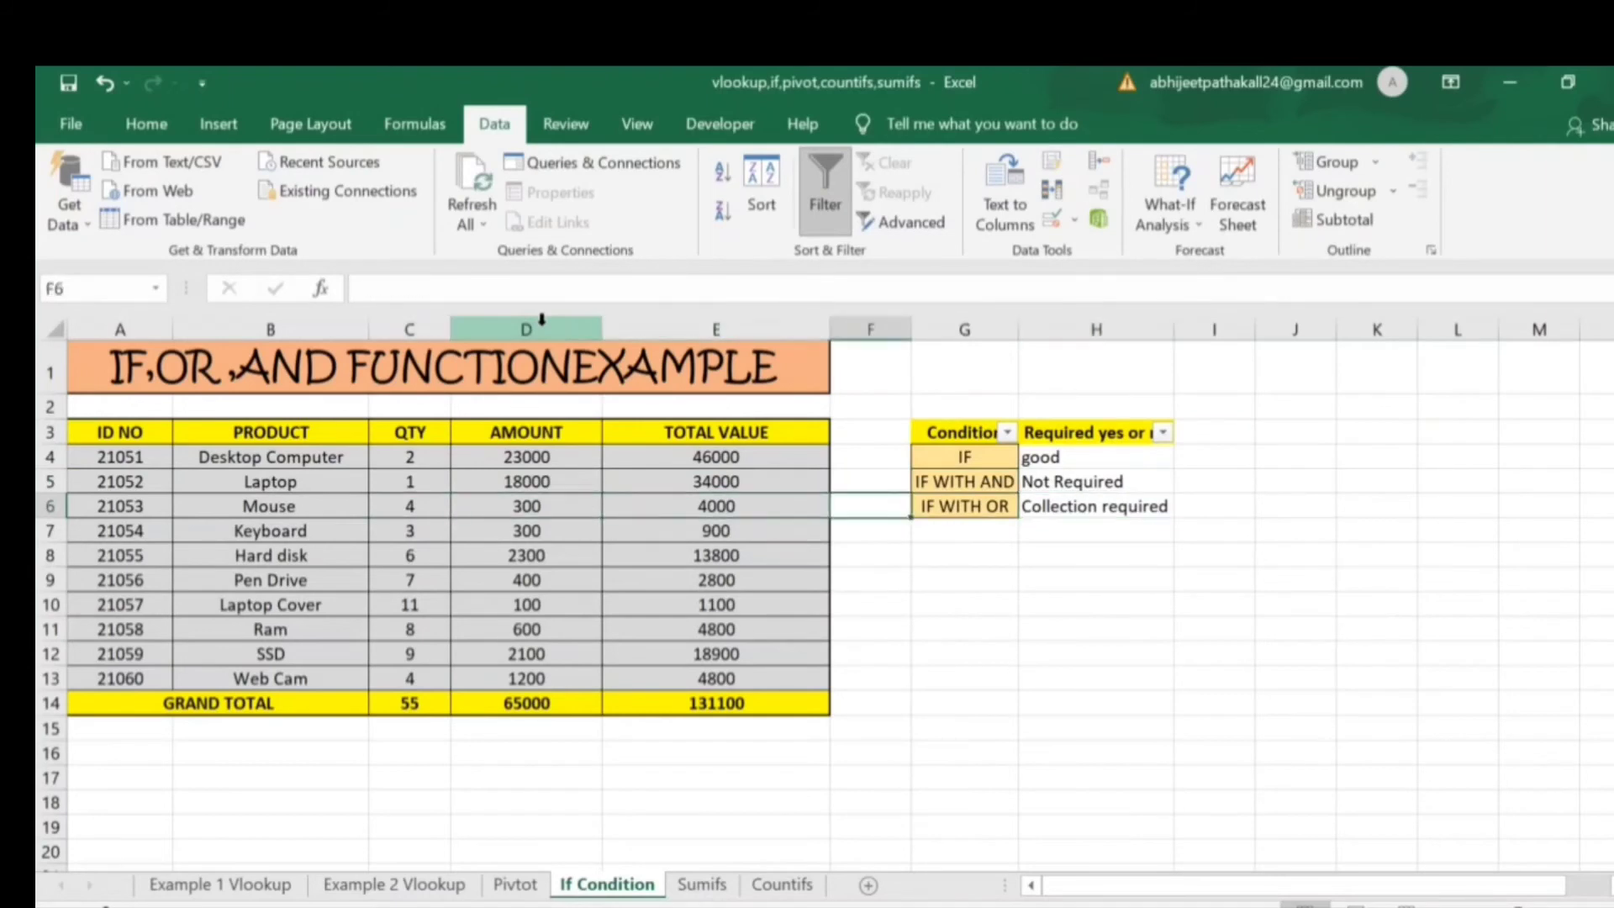
key(Right)
key(Right)
key(Right)
key(Right)
key(Left)
text(200)
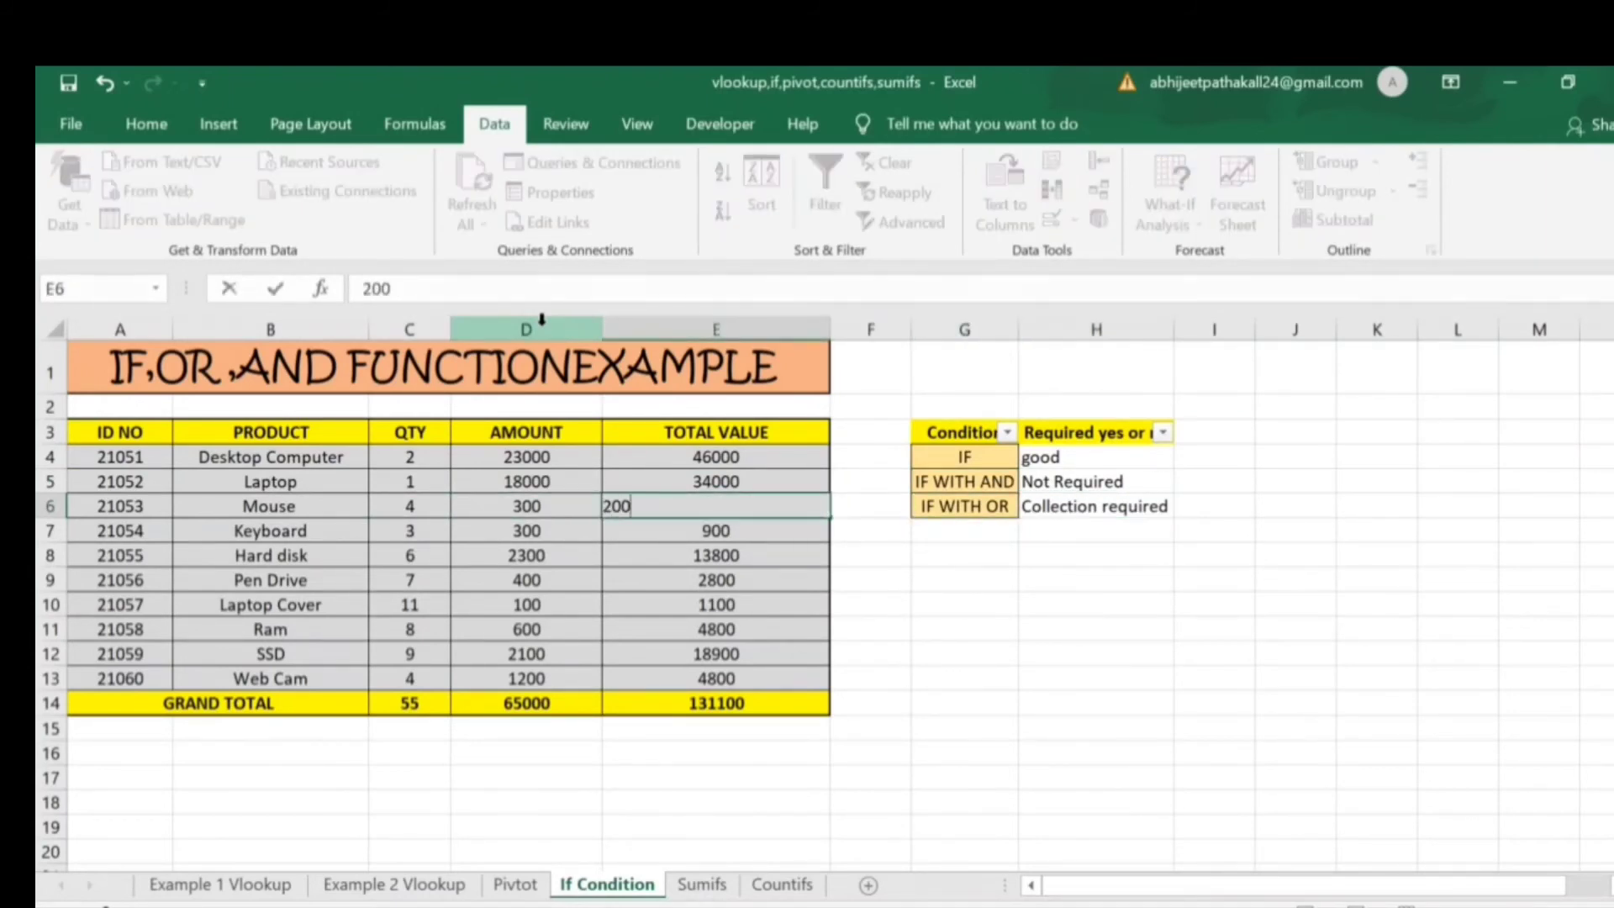
key(Right)
key(Right)
key(Right)
- Set the Mouse amount in D6 to 1000 and check the IF with OR result
key(Left)
key(Left)
key(Left)
key(Left)
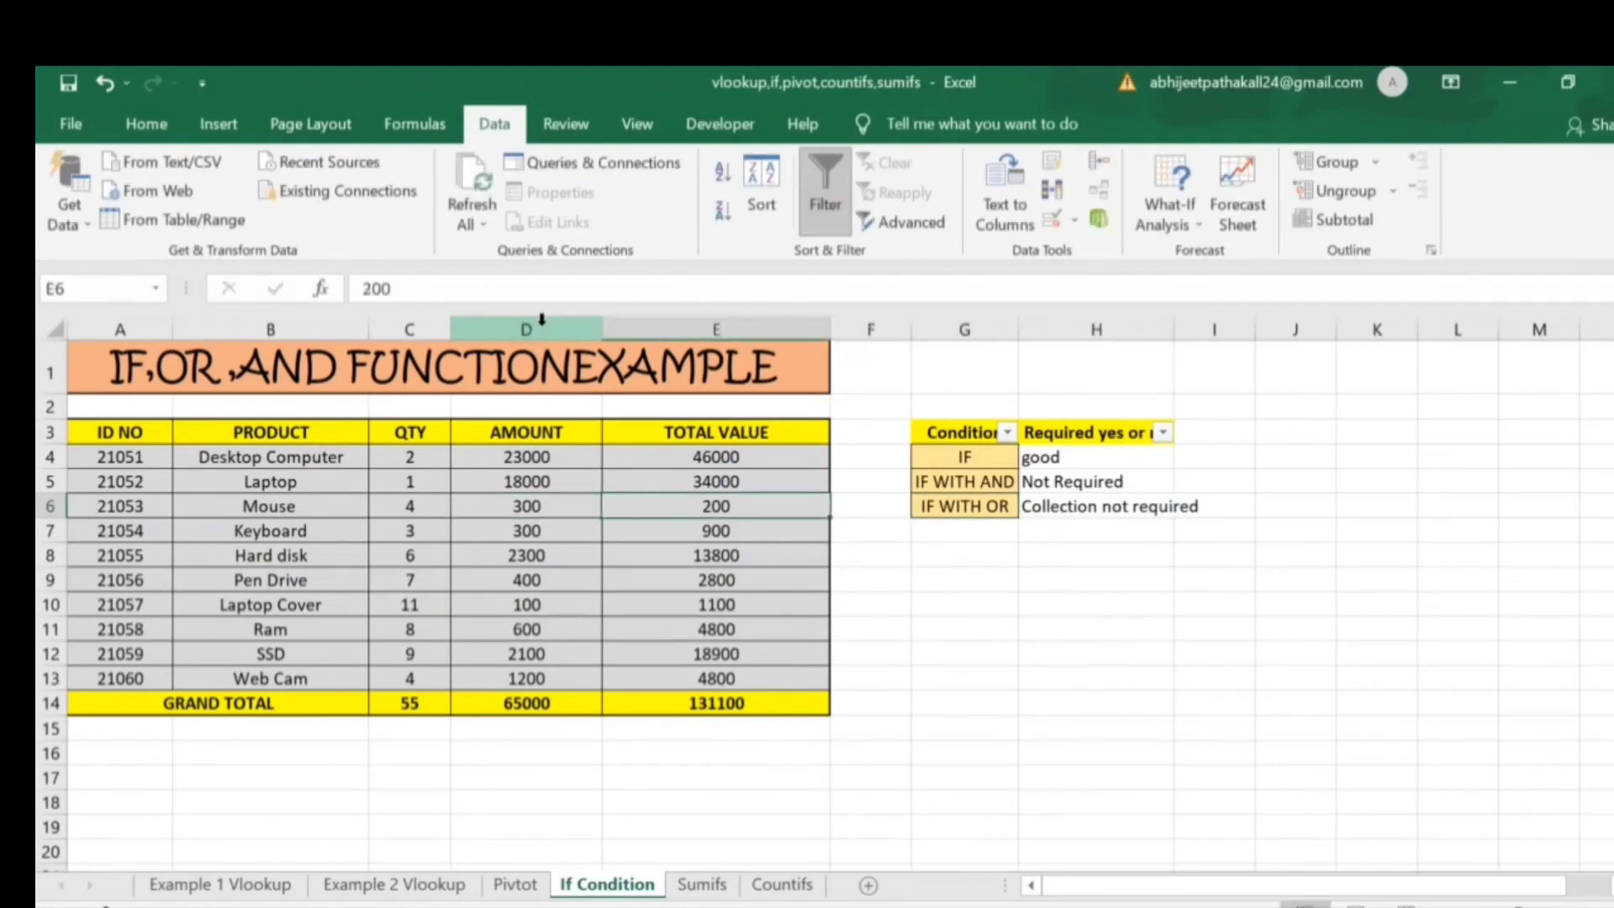
text(1000)
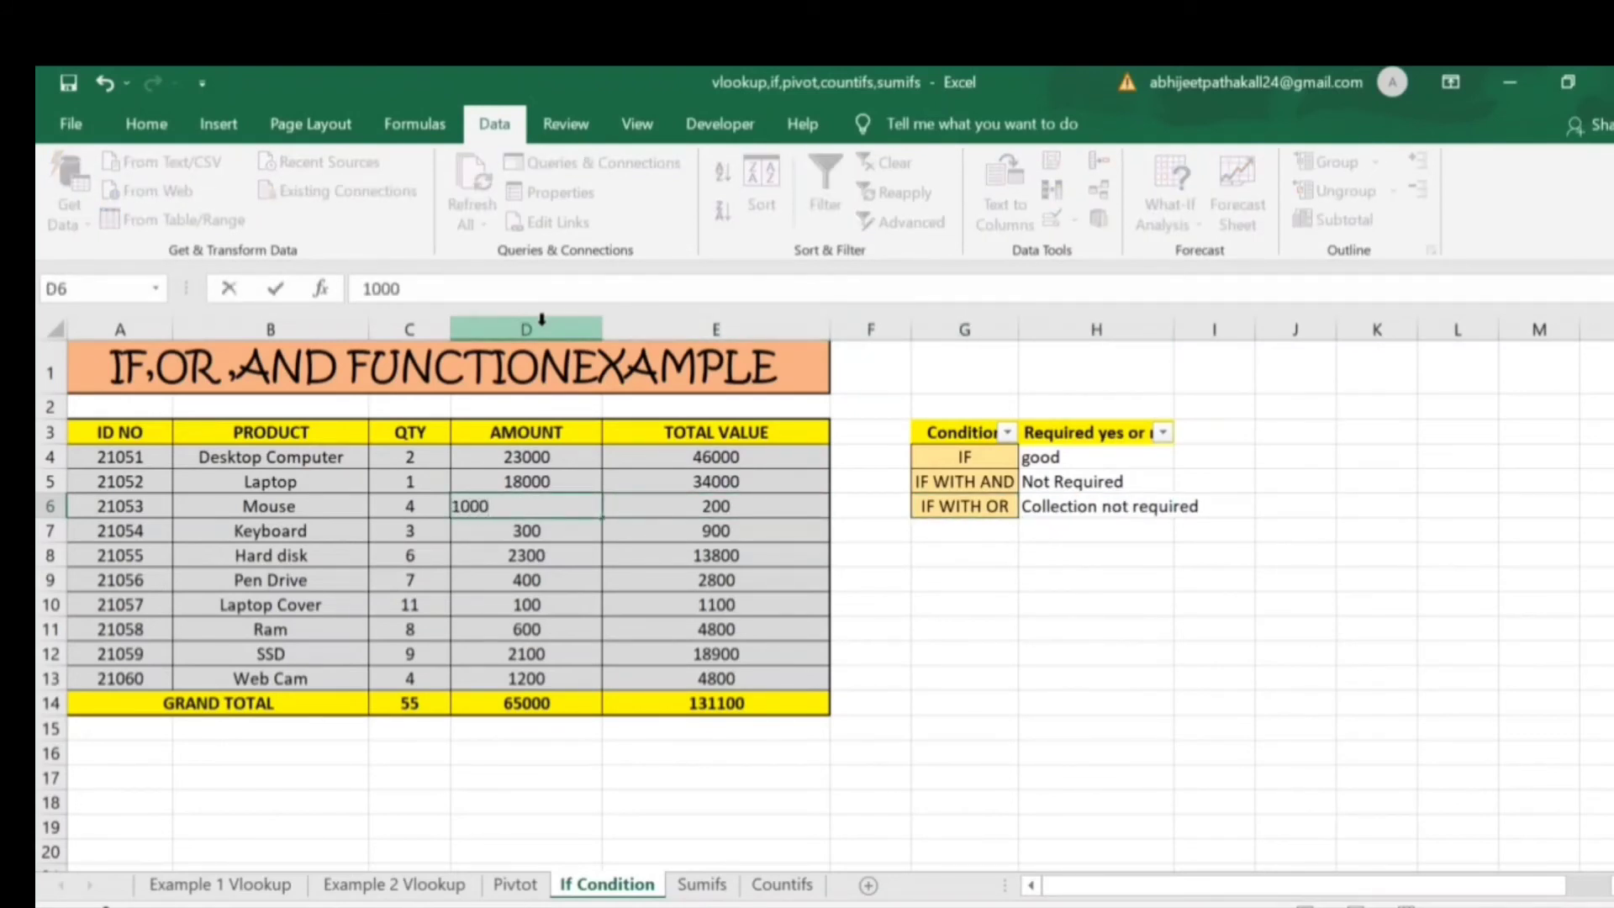
key(Right)
key(Right)
key(Right)
key(Right)
key(Right)
key(Left)
key(Up)
key(Left)
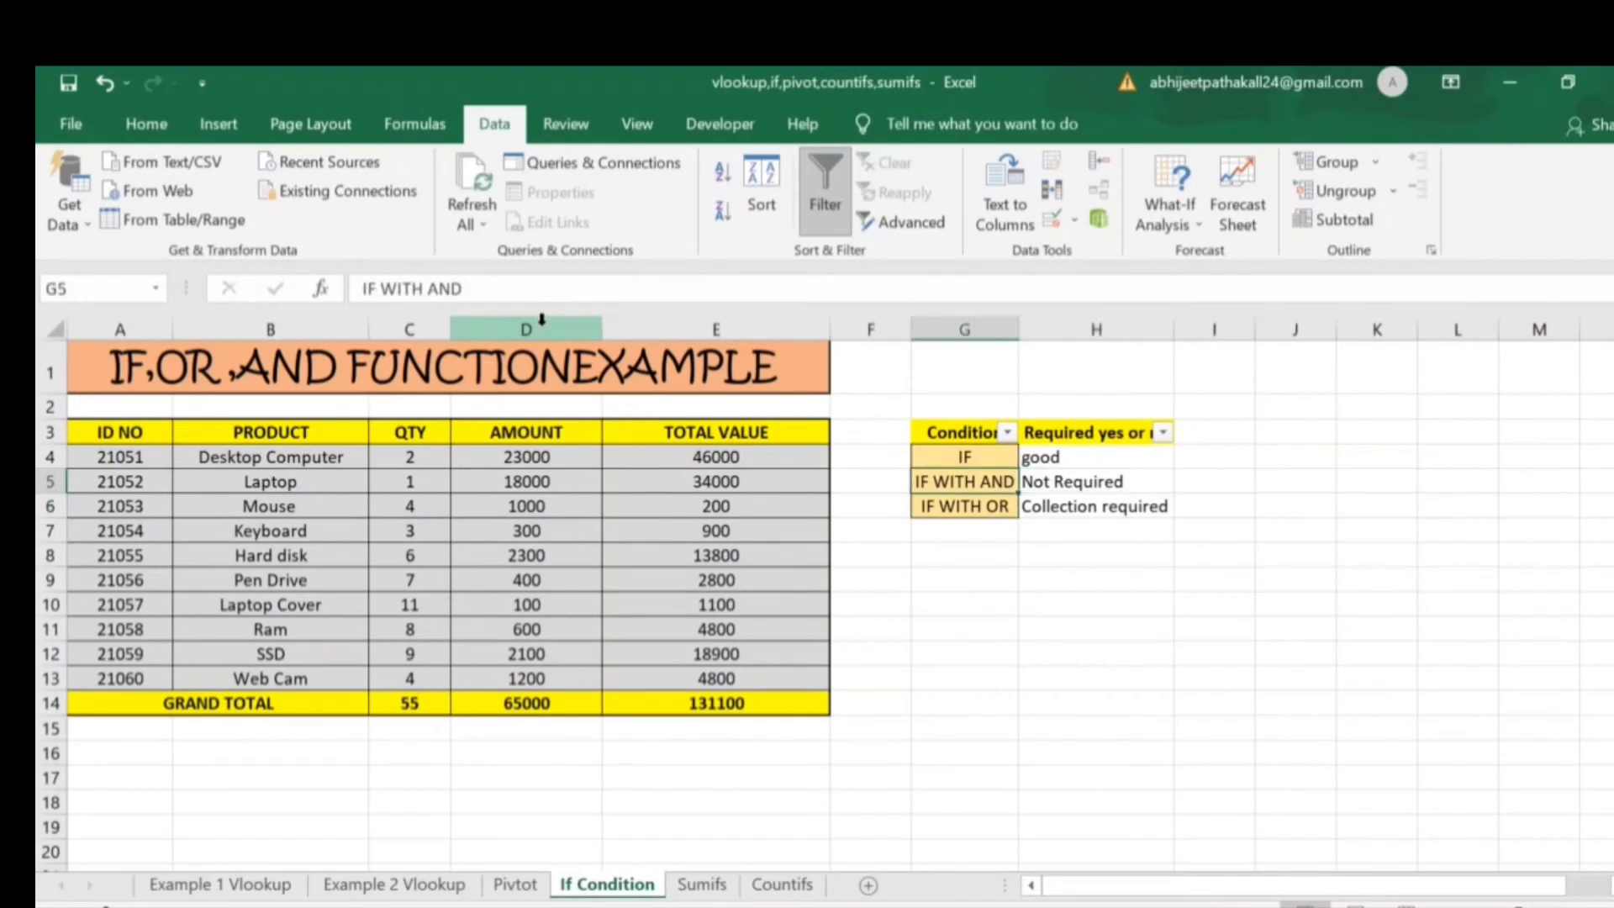
- Review the IF, IF with AND, and IF with OR entries in G4:H6
key(Up)
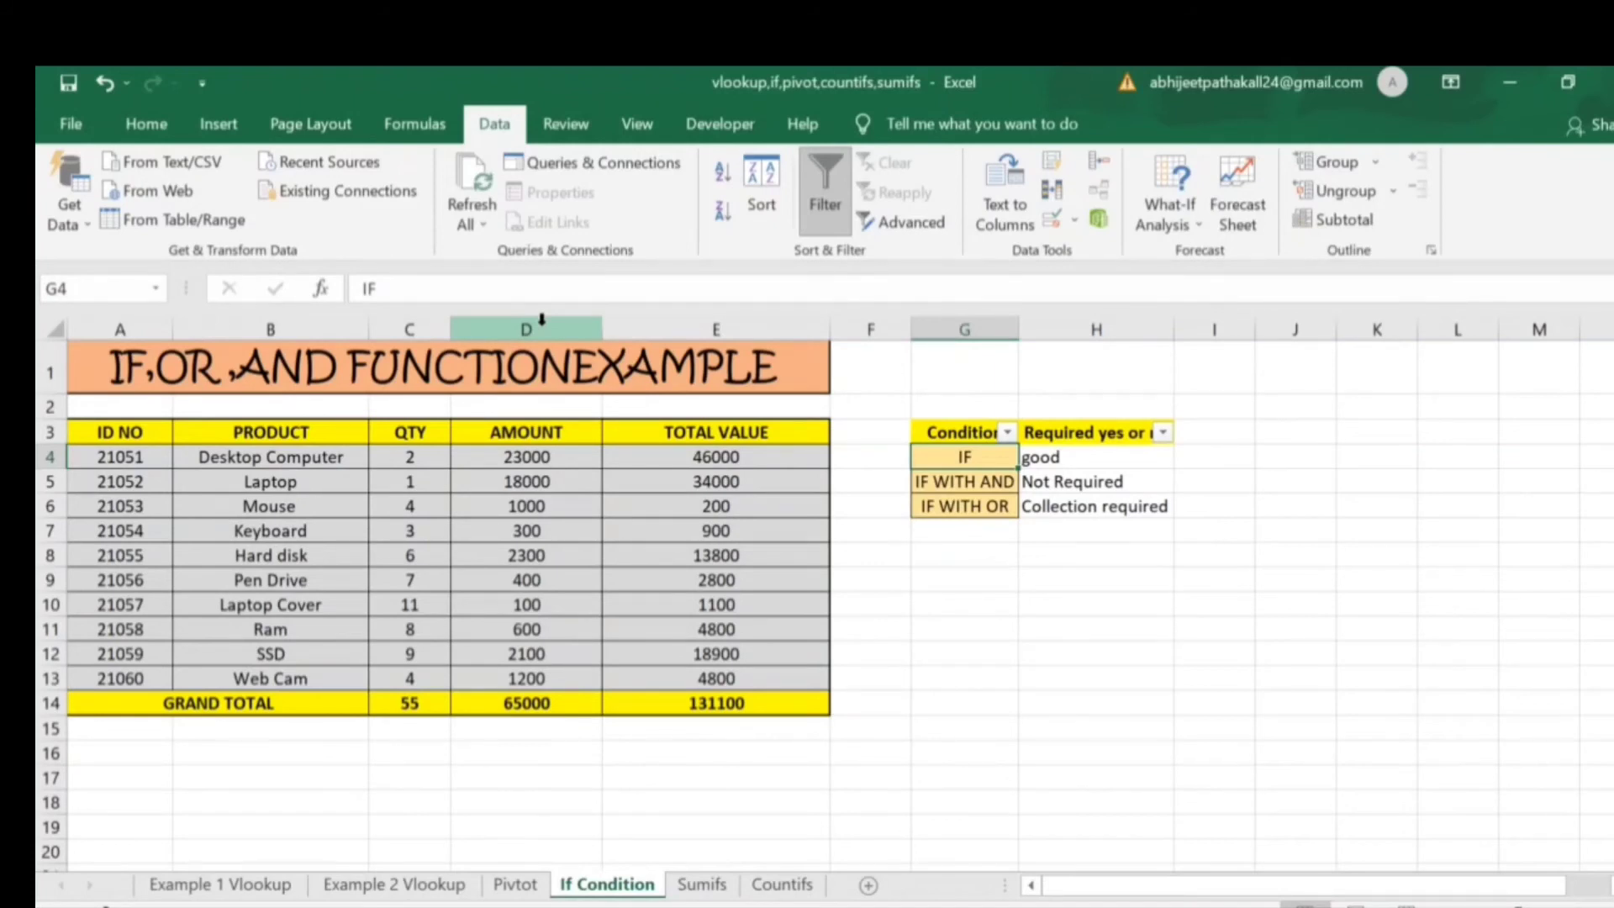
key(Right)
key(Left)
key(Down)
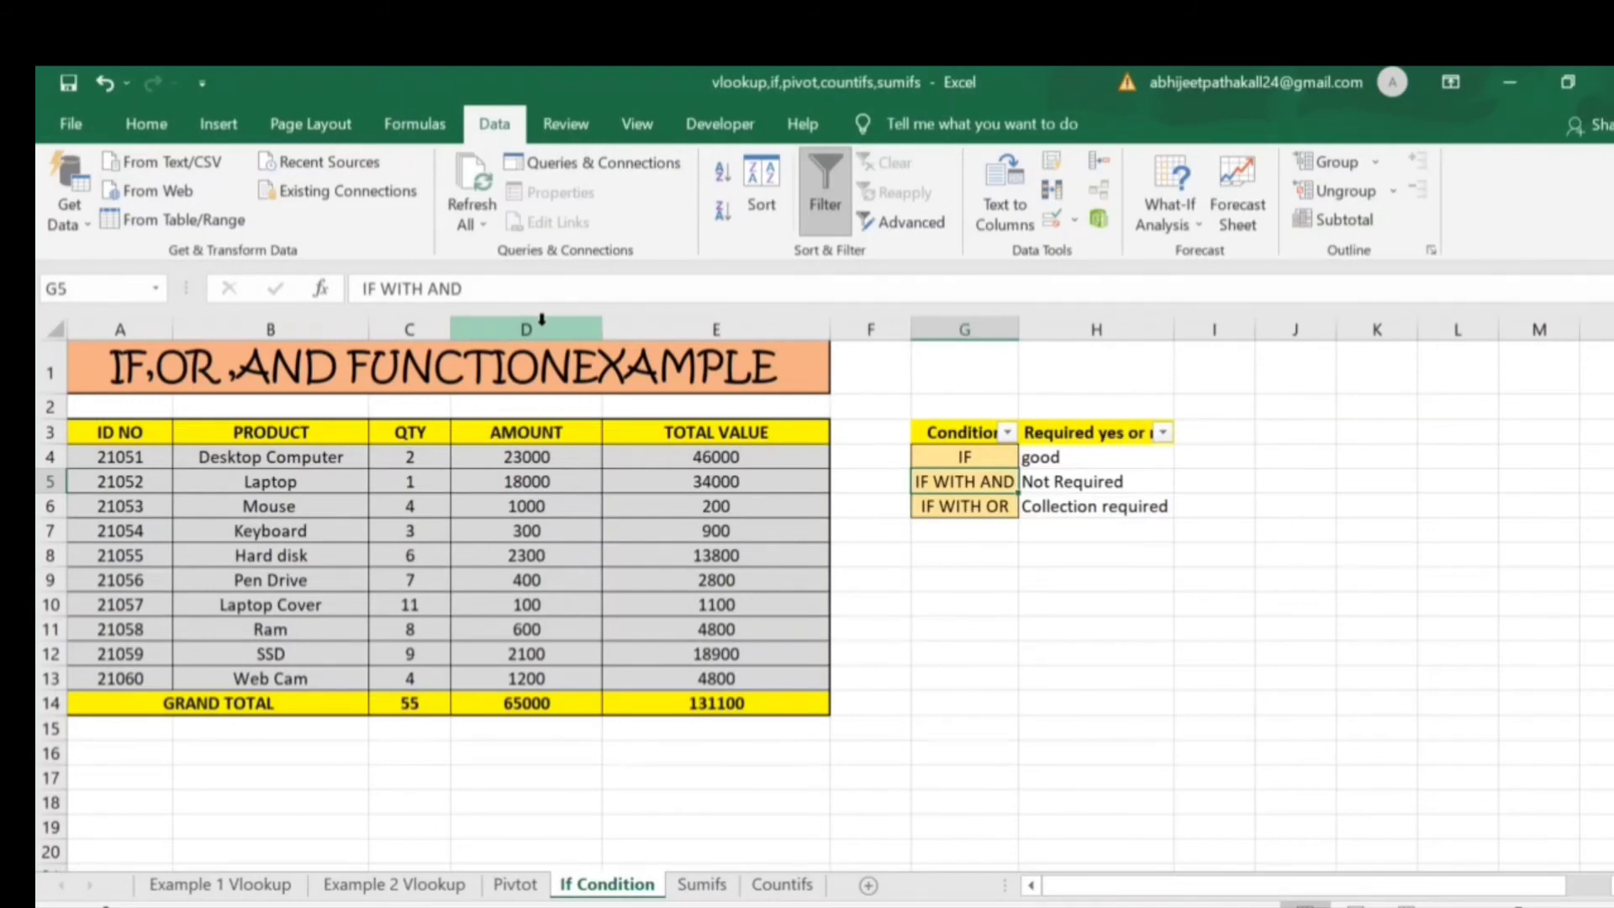
key(Down)
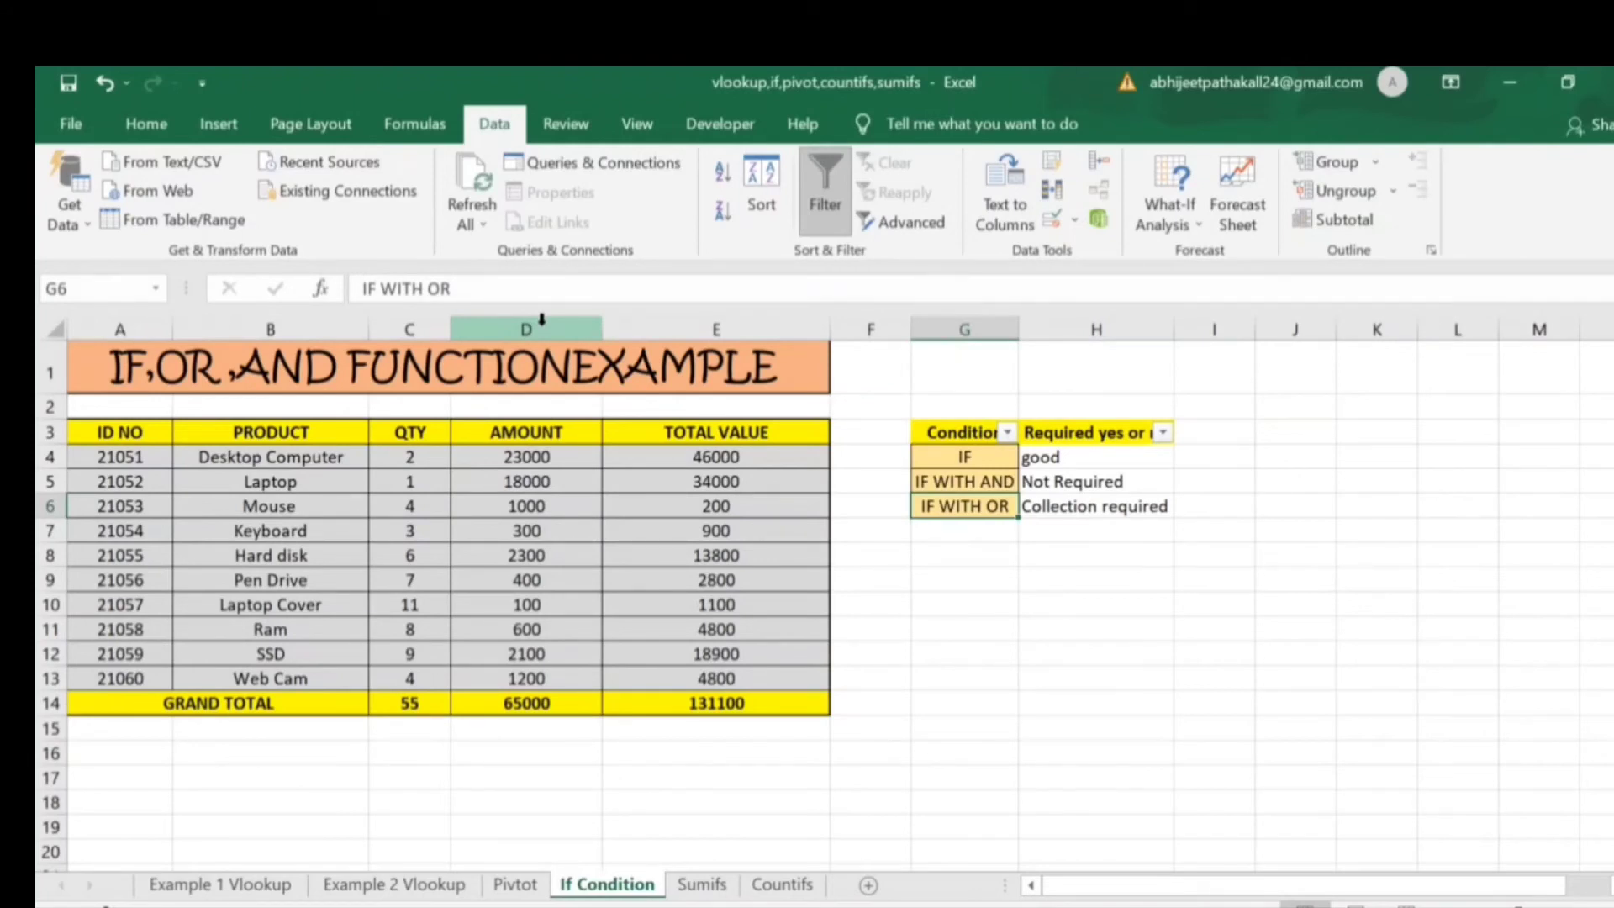
key(Up)
key(Left)
key(Left)
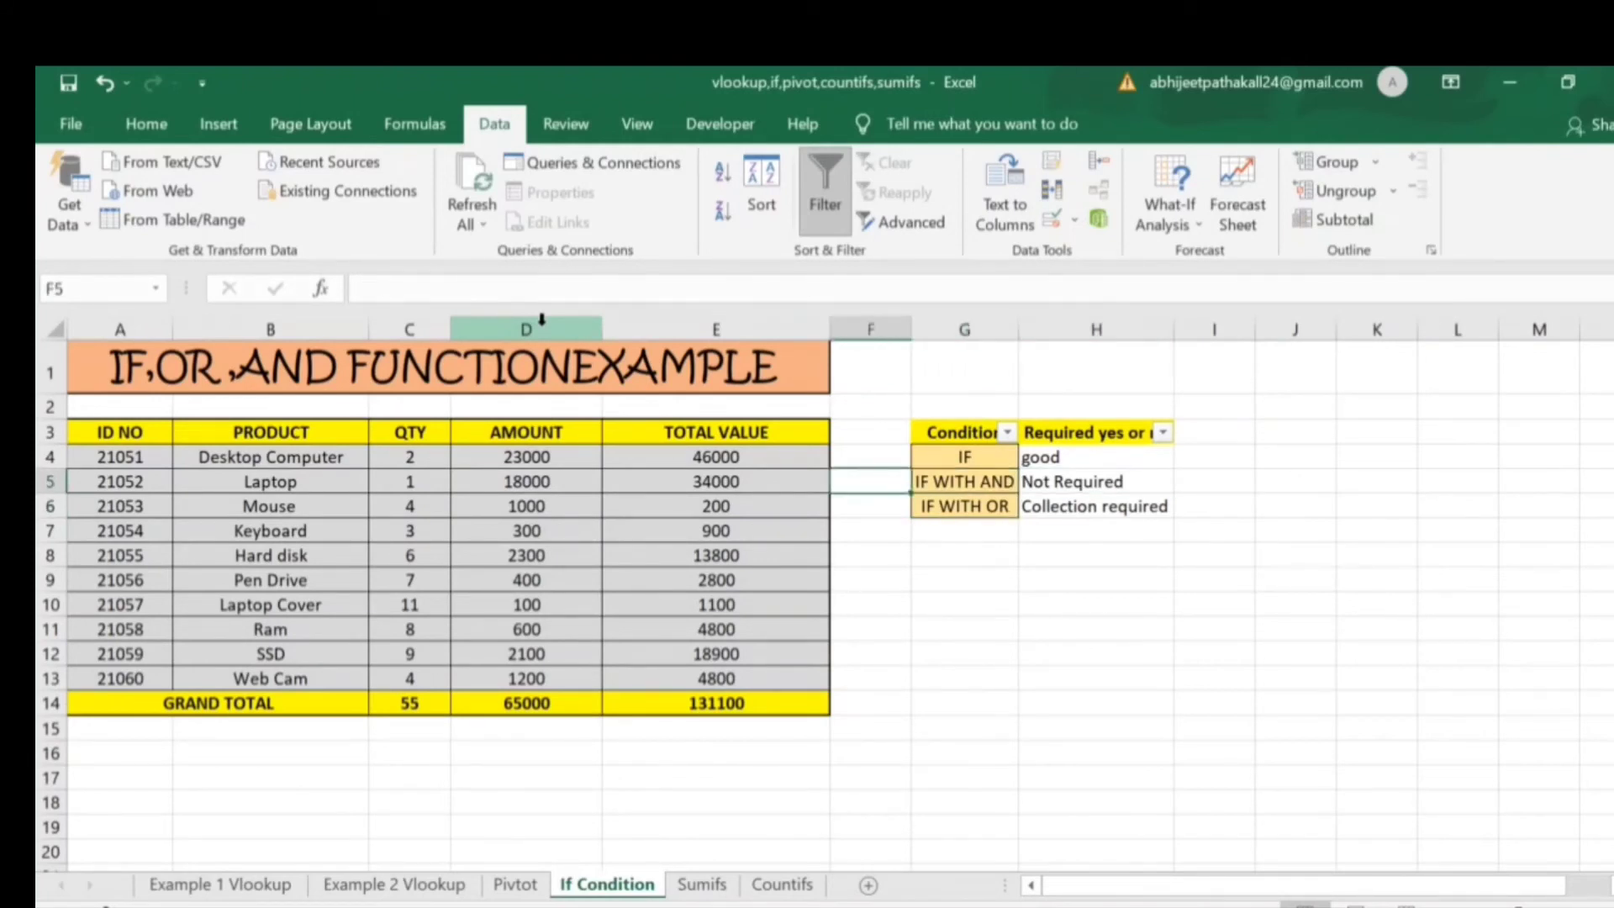
key(Home)
key(ctrl+Right)
key(ctrl+Right)
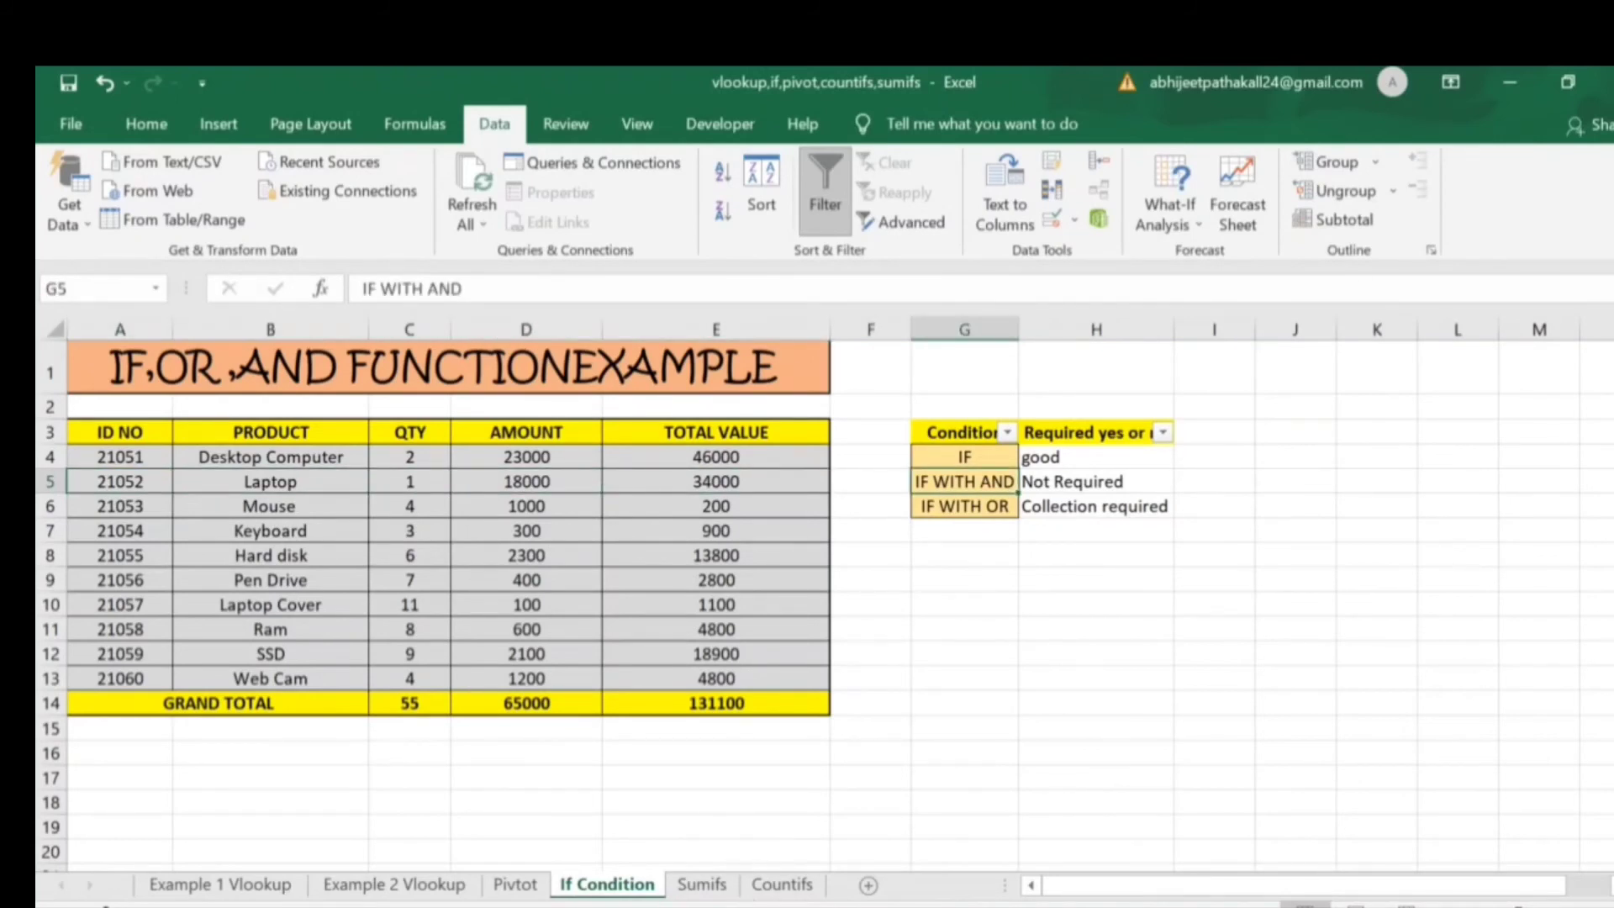
- Open the Sumifs sheet and go to its title cell A1
click(719, 889)
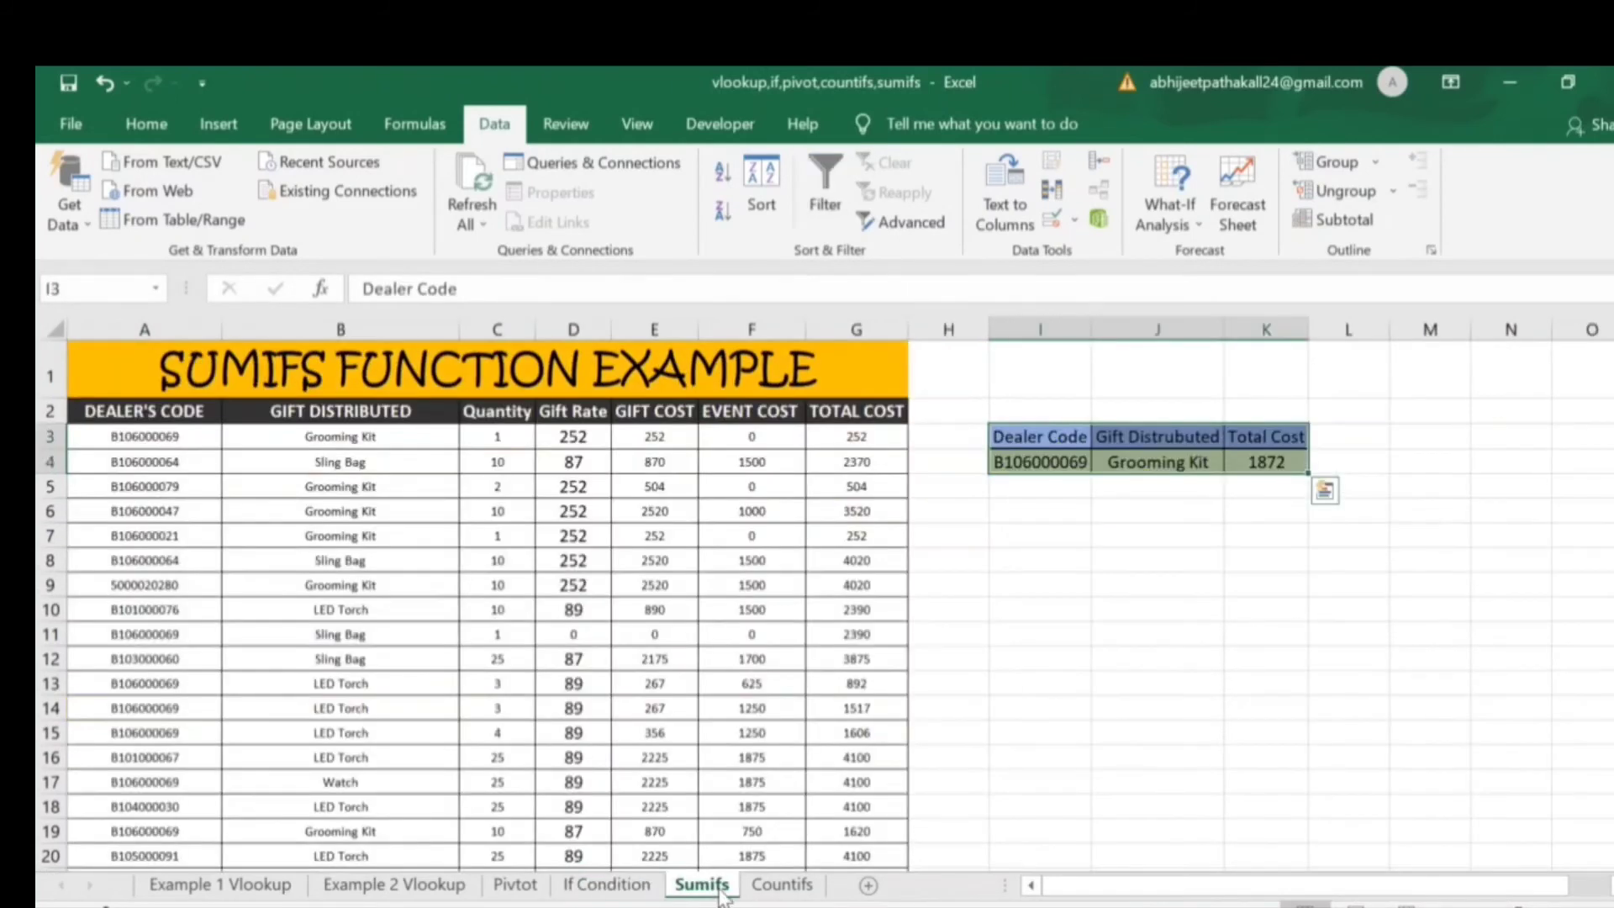
key(ctrl+Left)
key(ctrl+Left)
key(Up)
key(Up)
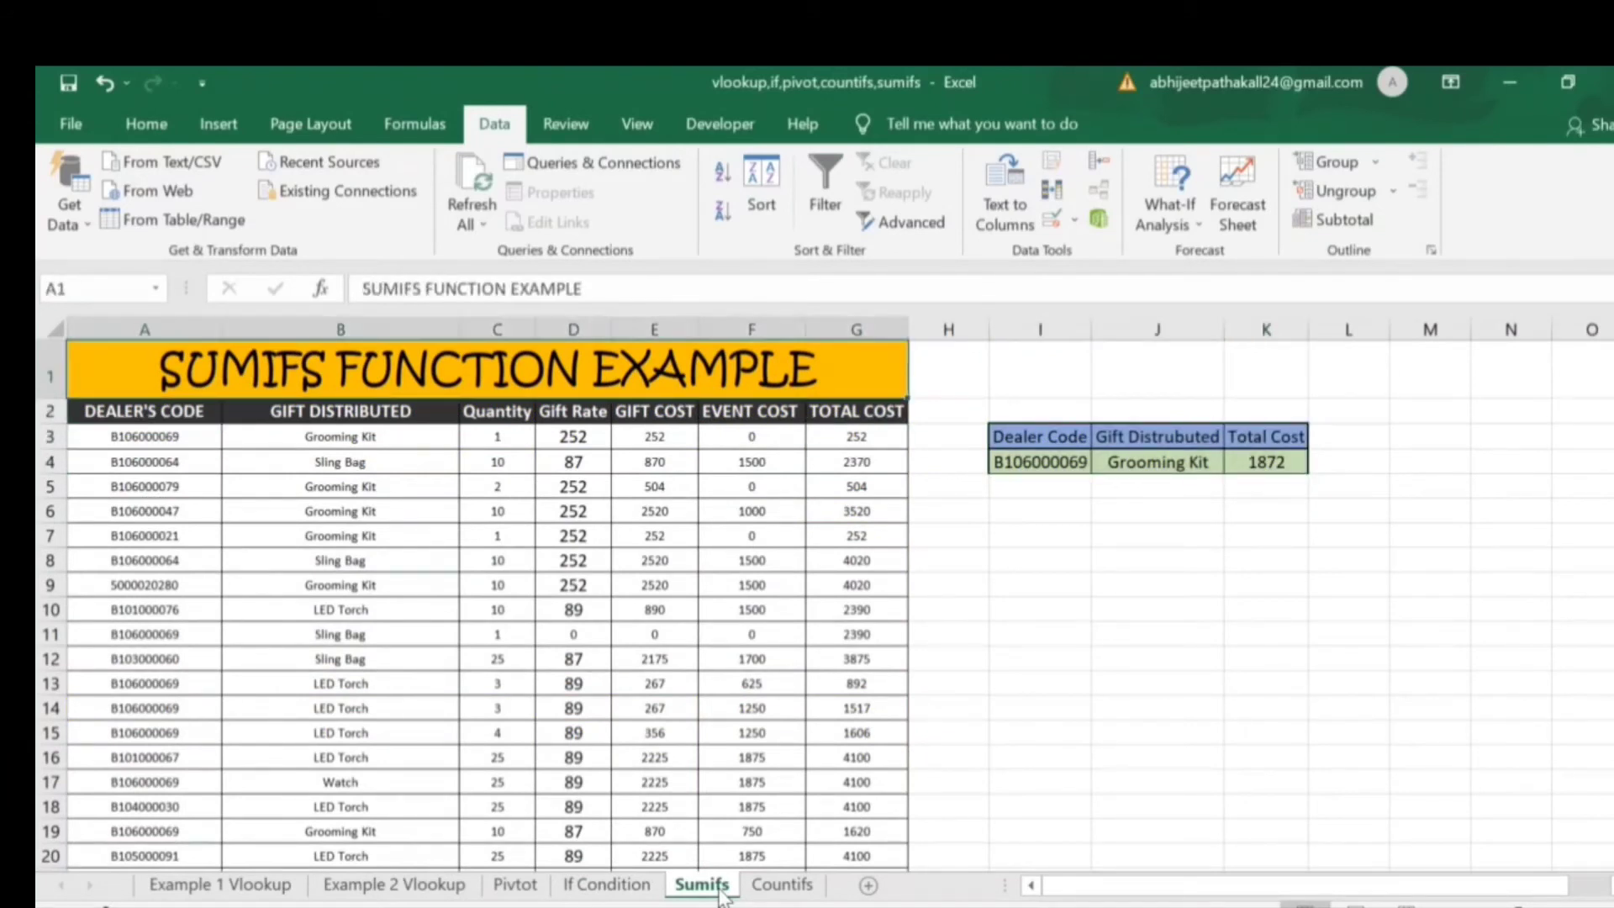
- Examine the Sumifs data headings in row 2 and the dealer code, gift and total cost summary in I3:K4
key(Down)
key(Down)
key(Up)
key(shift+Right)
key(shift+Right)
key(shift+Right)
key(shift+Right)
key(Left)
key(Right)
key(Right)
key(Right)
key(Right)
key(Right)
key(Right)
key(Right)
key(Right)
key(Right)
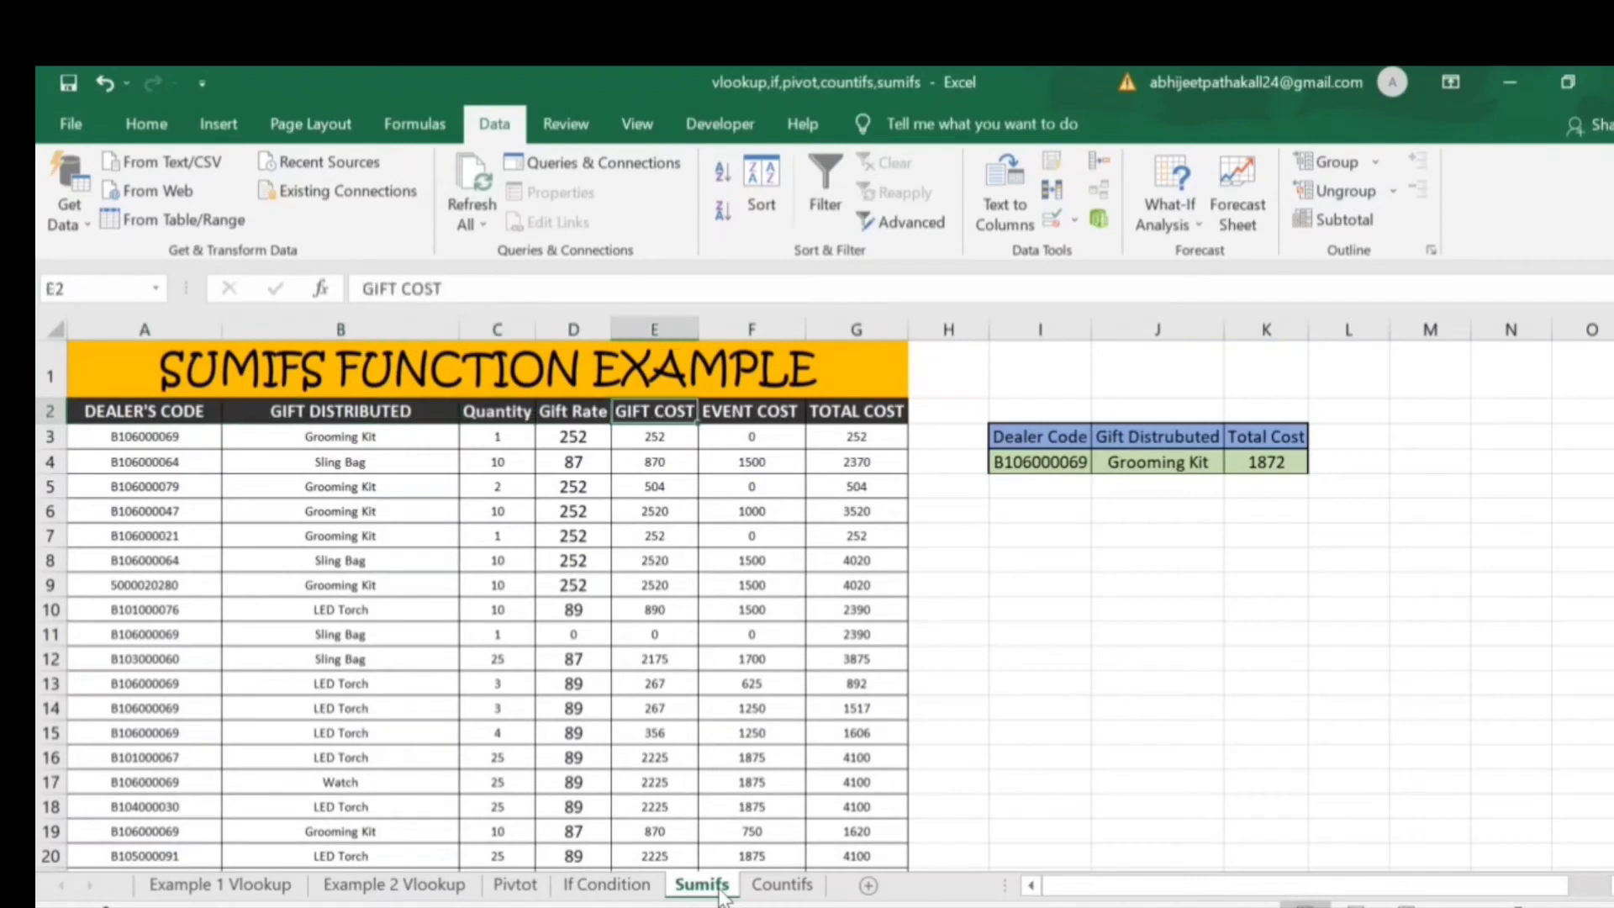
key(Down)
key(Down)
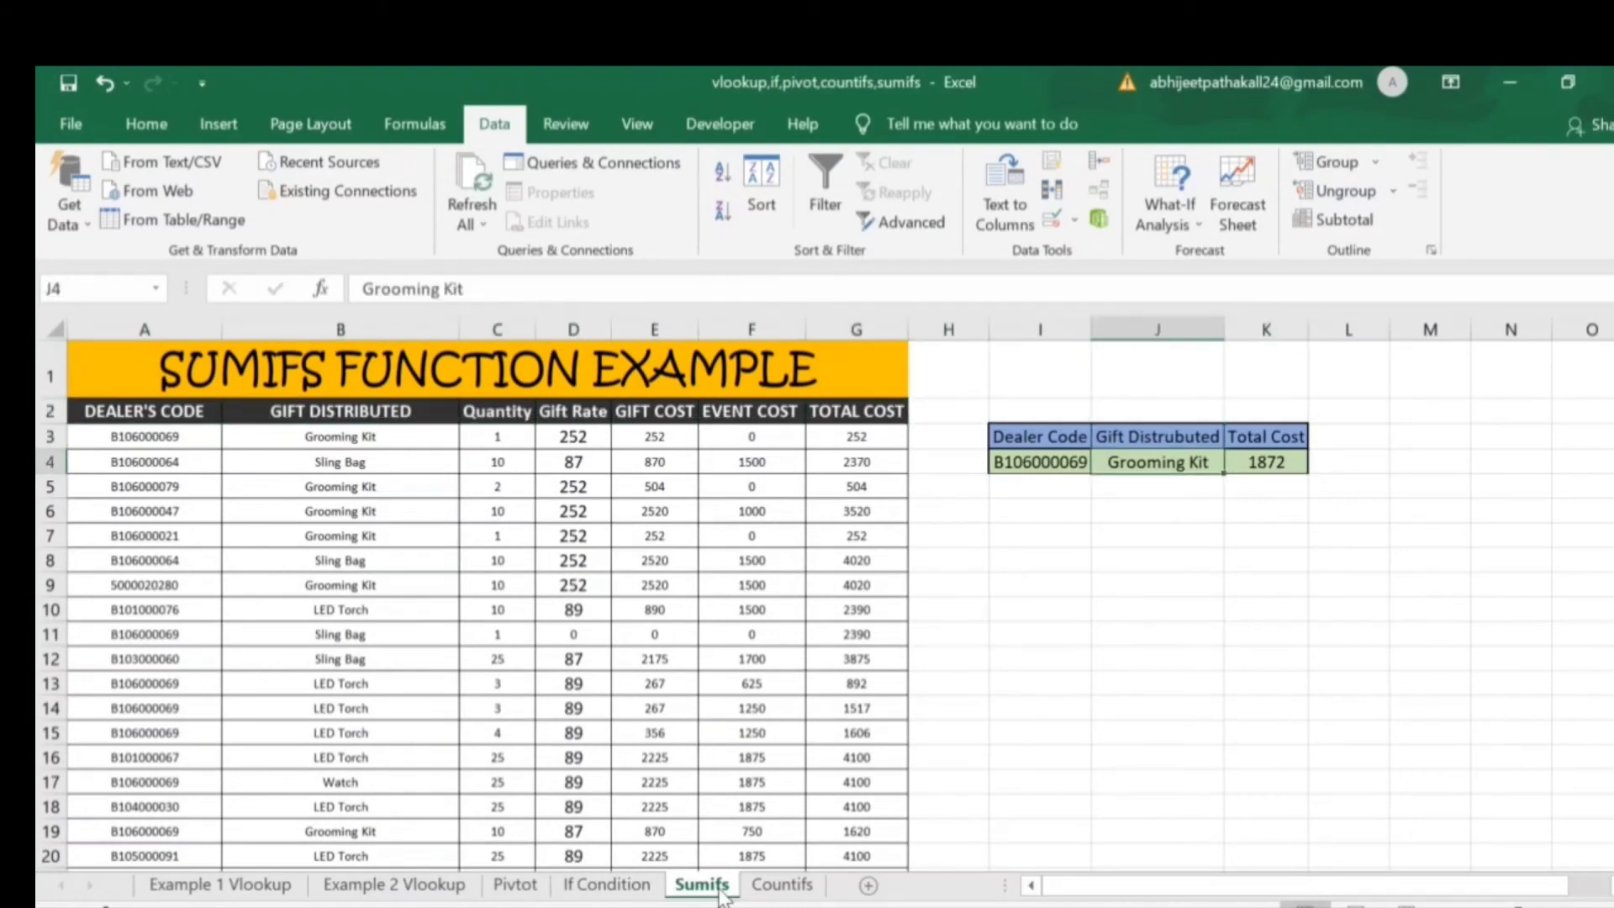
- Examine the Sumifs data columns from Dealer's Code through Gift Distributed and Quantity to Gift Rate
key(Left)
key(Left)
key(Left)
key(Left)
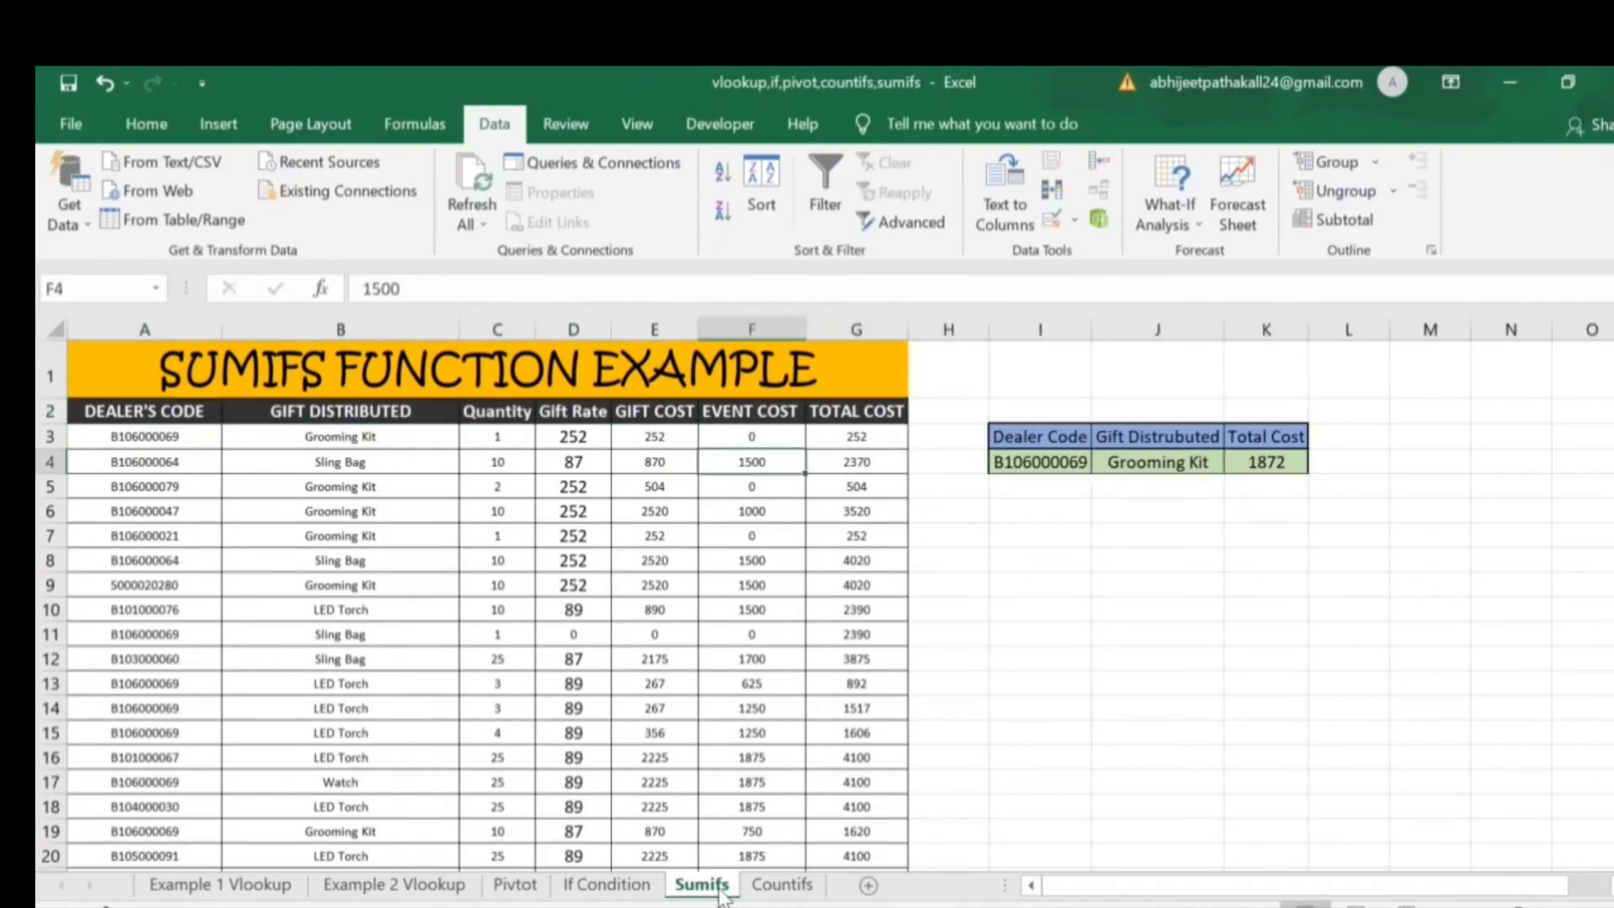
key(Left)
key(Left)
key(Left)
key(Left)
key(Left)
key(Up)
key(Up)
key(Down)
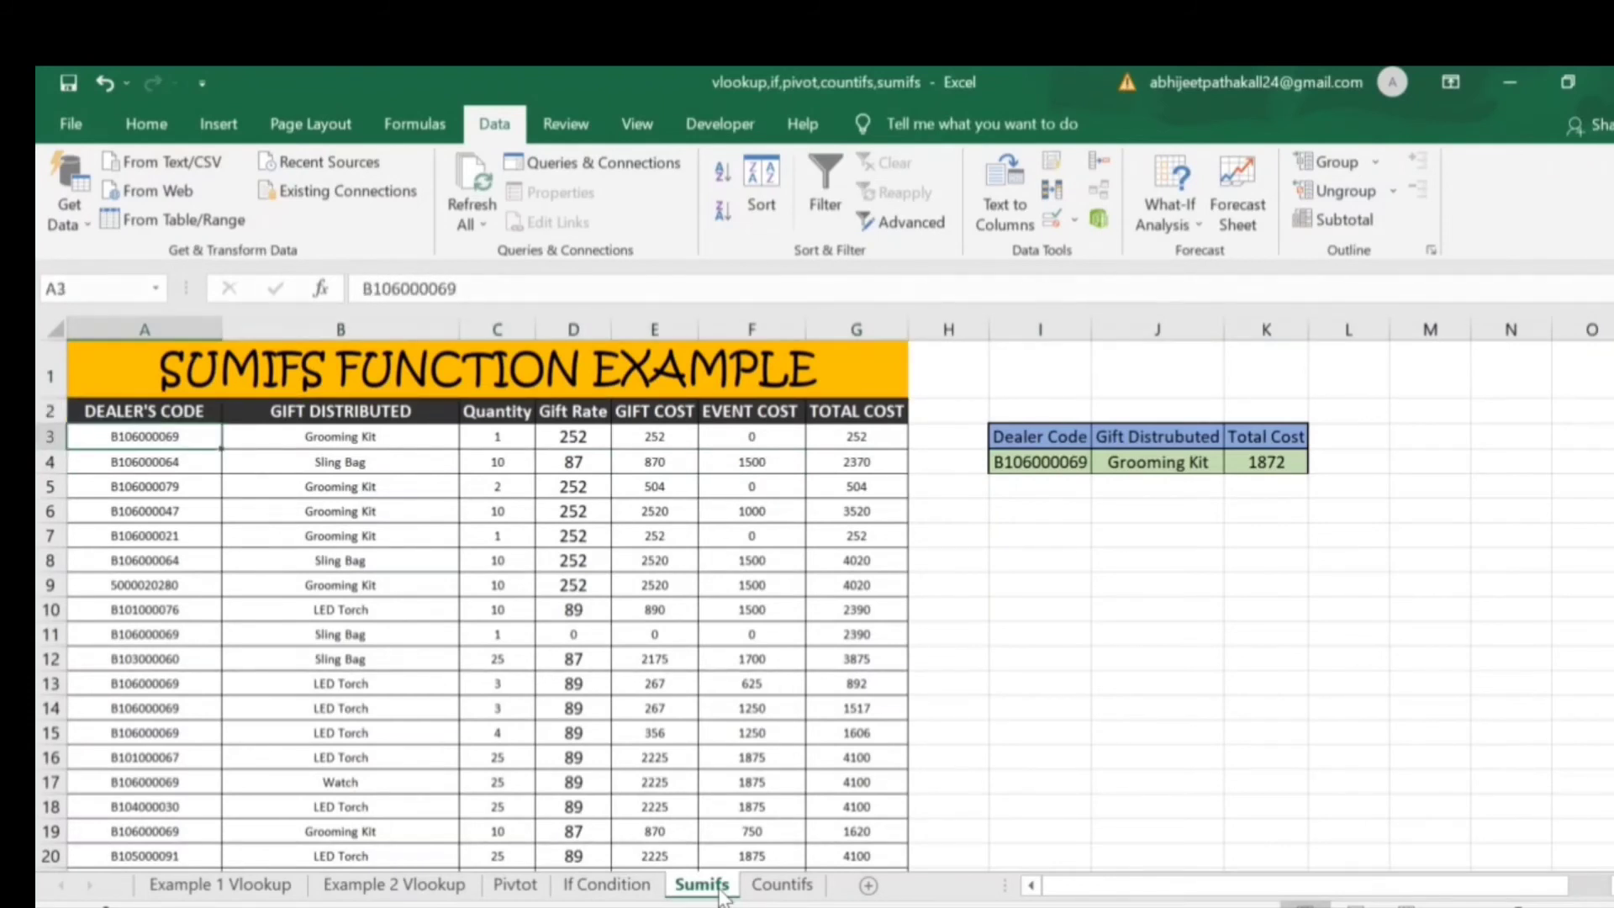
key(Up)
key(Down)
key(Right)
key(Right)
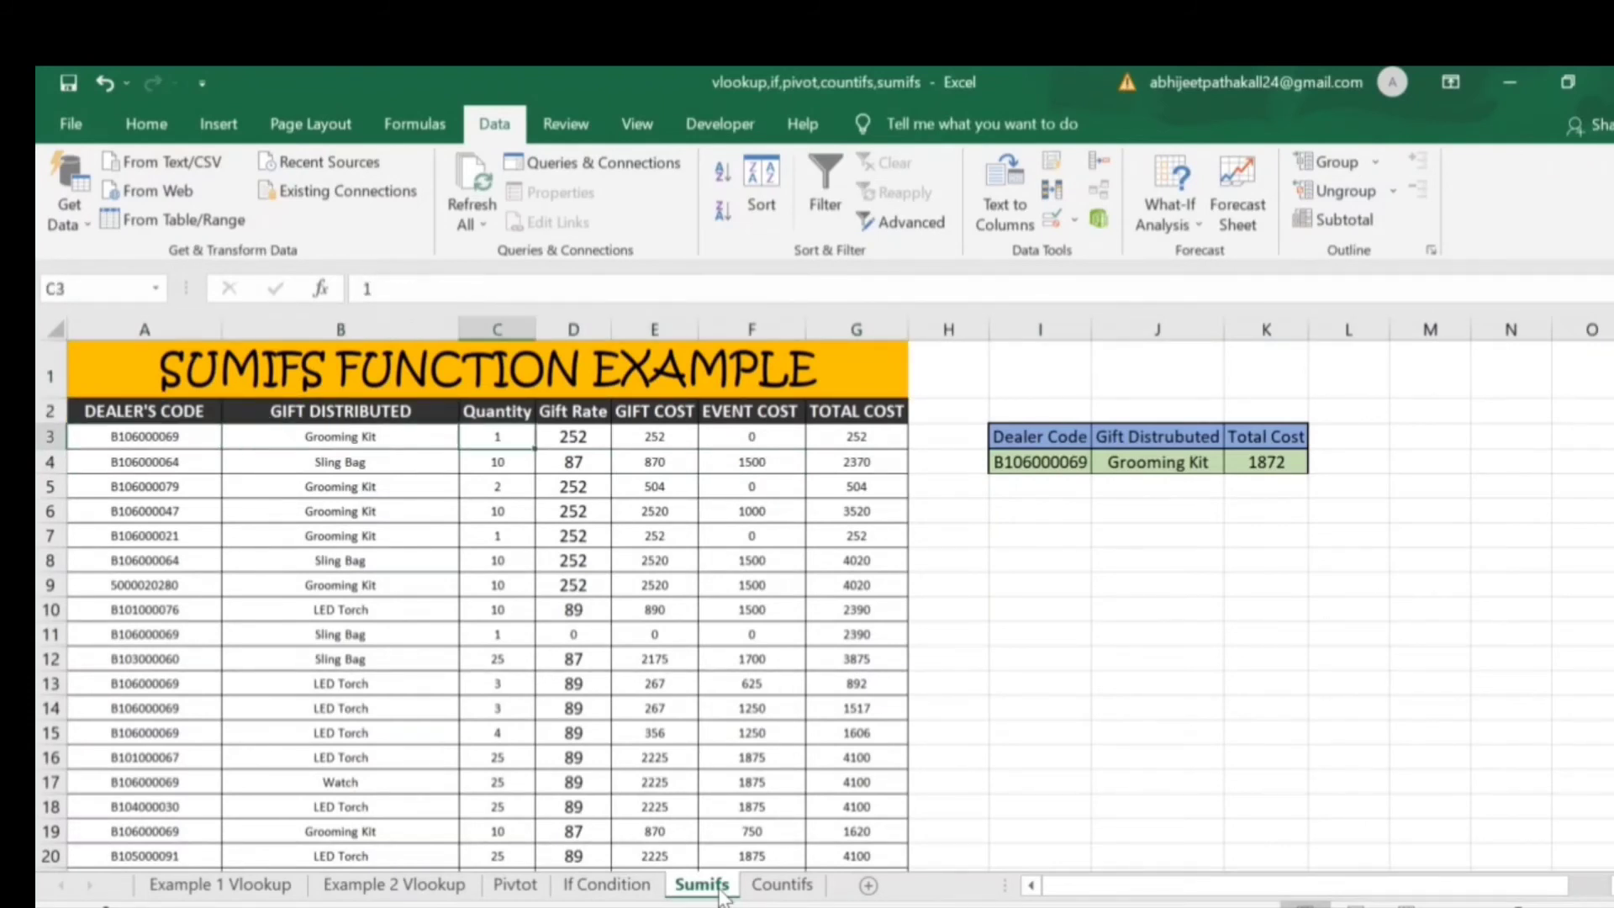
key(Right)
key(Up)
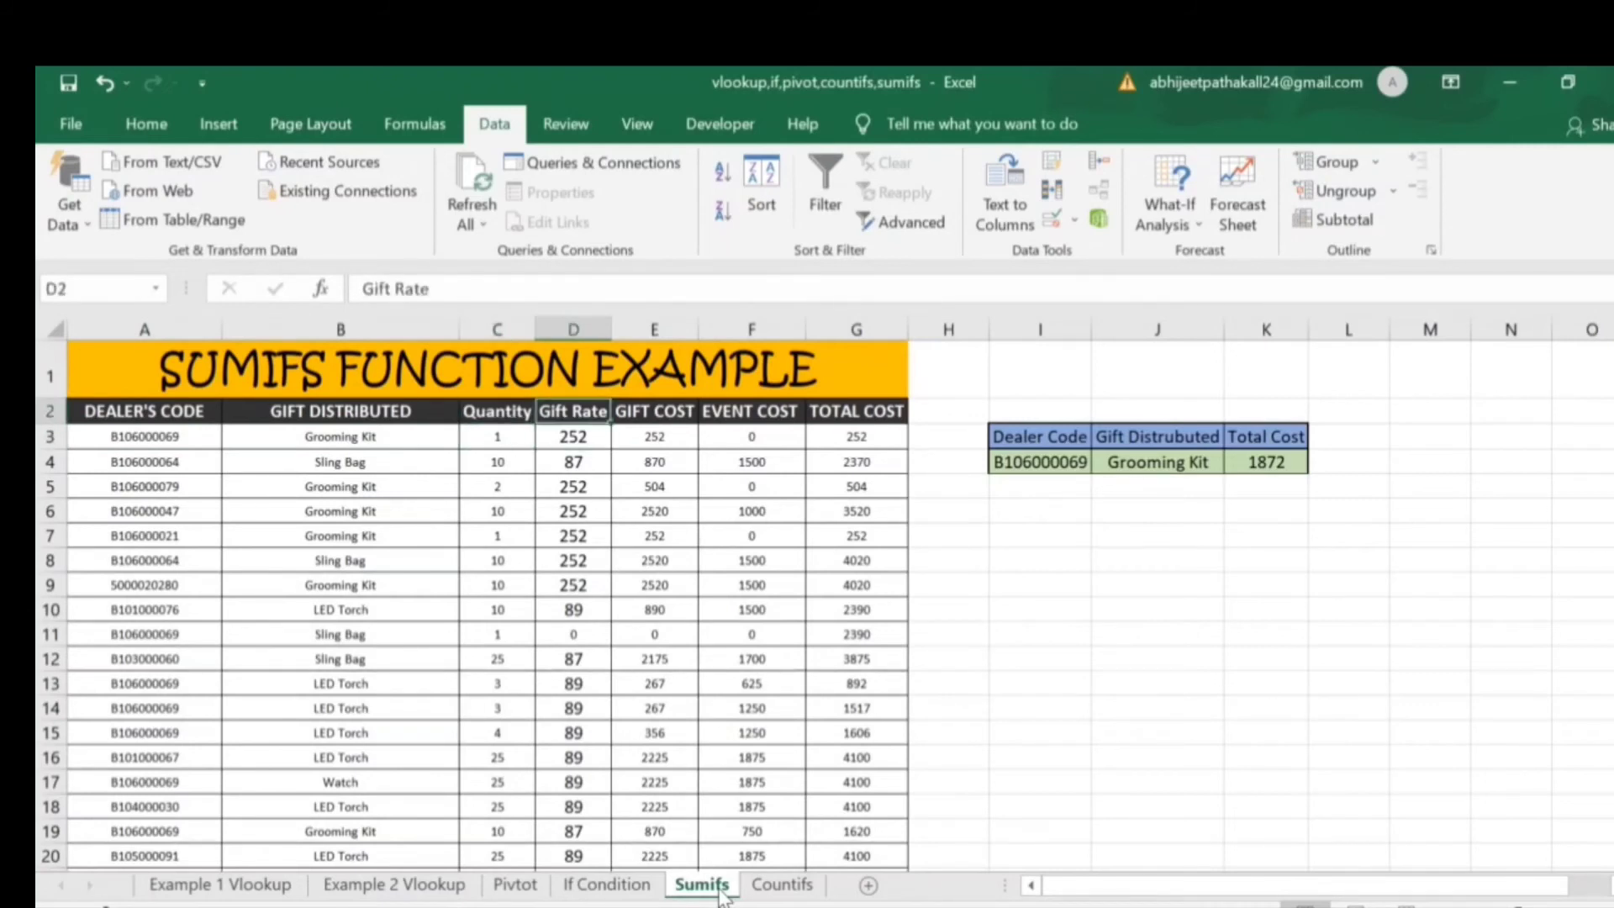
- Examine the Gift Cost and Event Cost columns and the Total Cost formula in G3
key(Right)
key(Down)
key(Up)
key(Right)
key(Down)
key(Down)
key(Down)
key(Down)
key(Down)
key(Up)
key(Up)
key(Up)
key(Up)
key(Right)
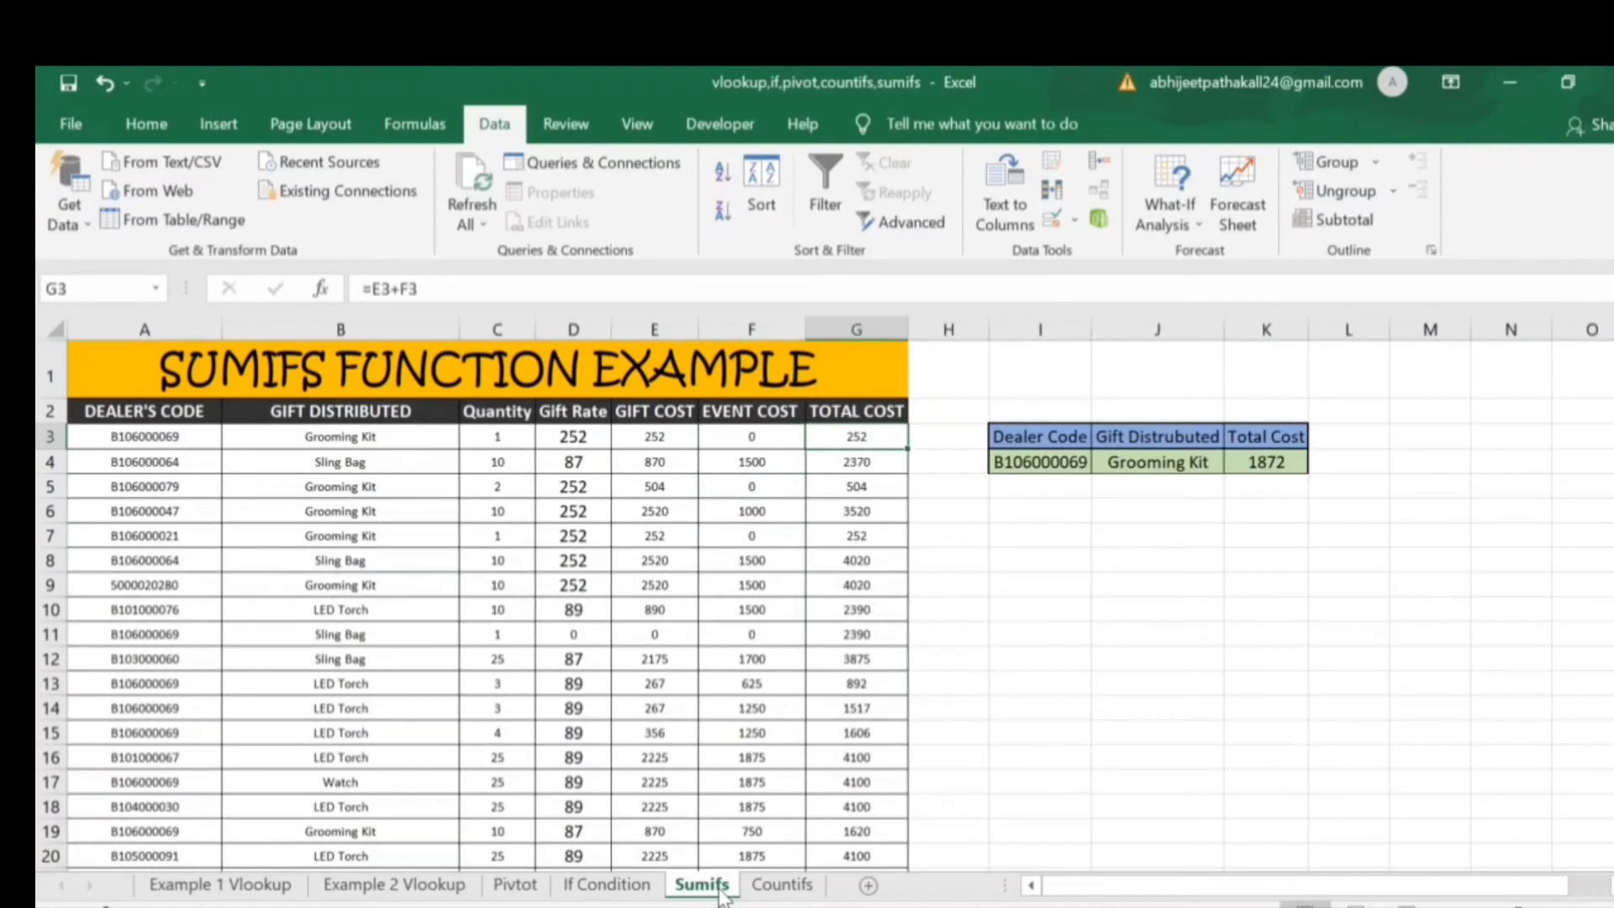
- Review the first dealer code and its distributed gift in A3:B3
key(Up)
key(Left)
key(Left)
key(Left)
key(Left)
key(Left)
key(Left)
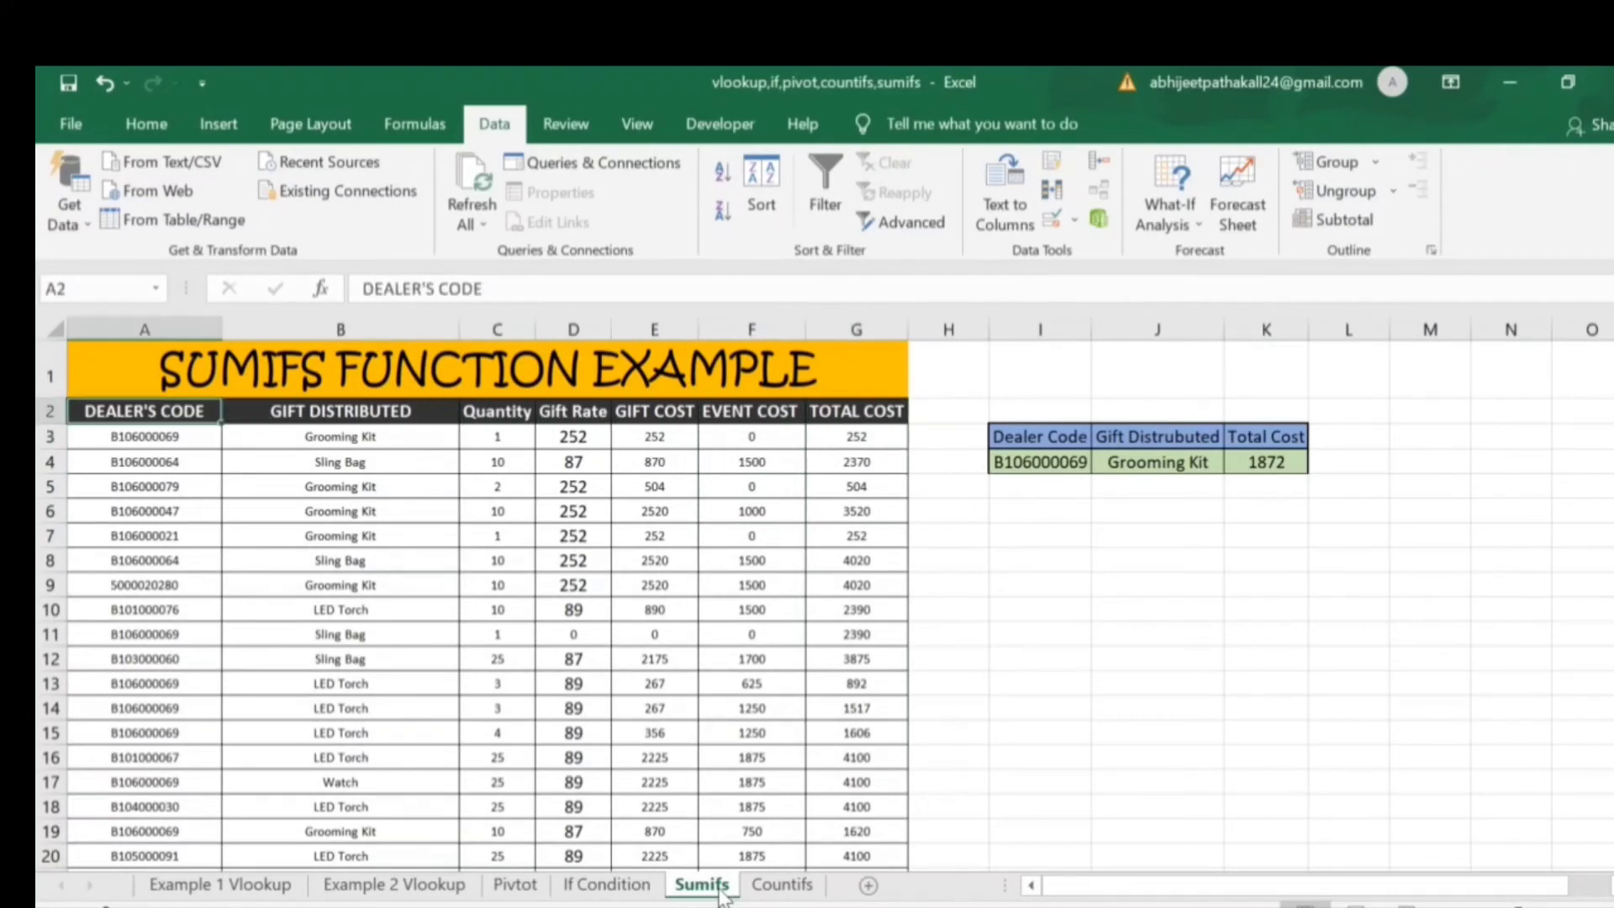
key(Down)
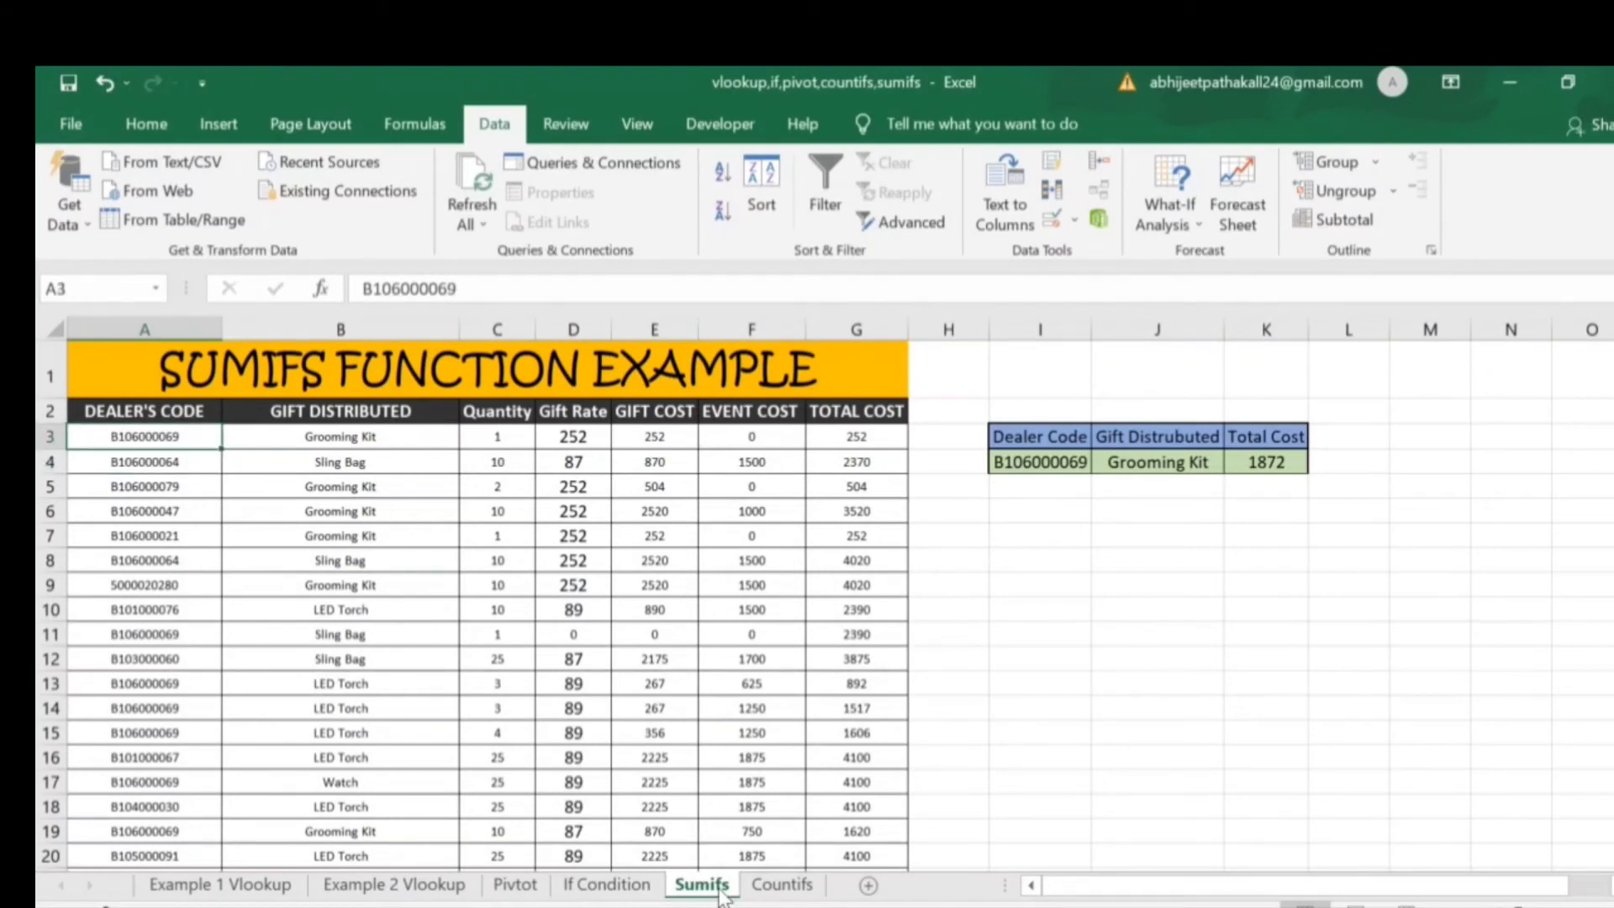
key(Right)
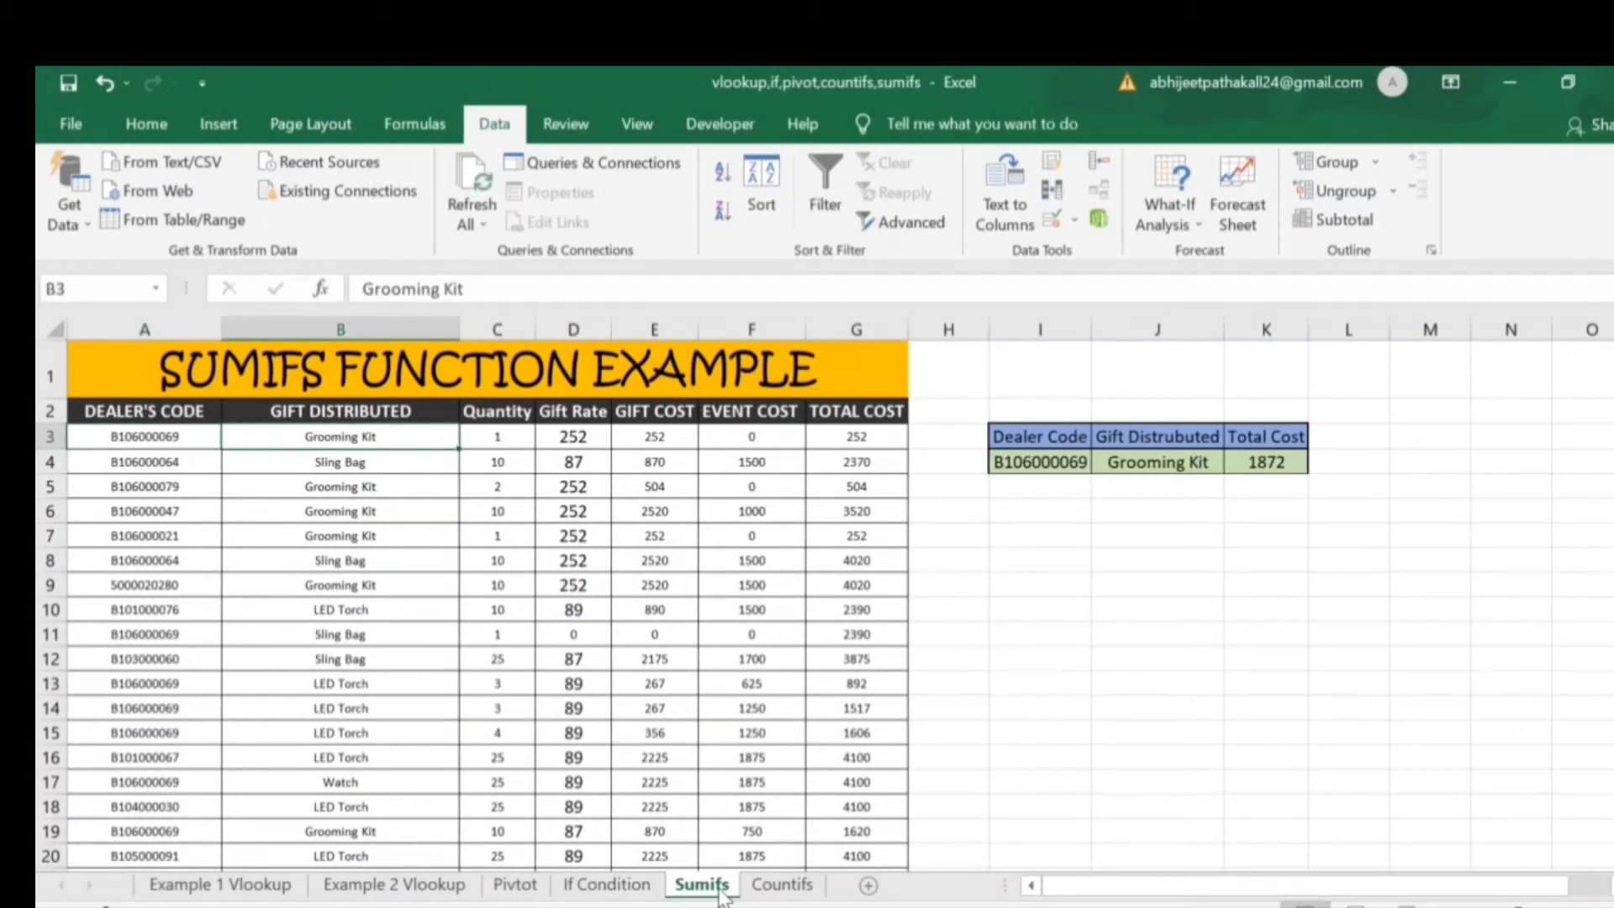
key(Left)
- Clear the Total Cost result in K4 of the summary table
key(Right)
key(Right)
key(Right)
key(Right)
key(Right)
key(Right)
key(Right)
key(Right)
key(Right)
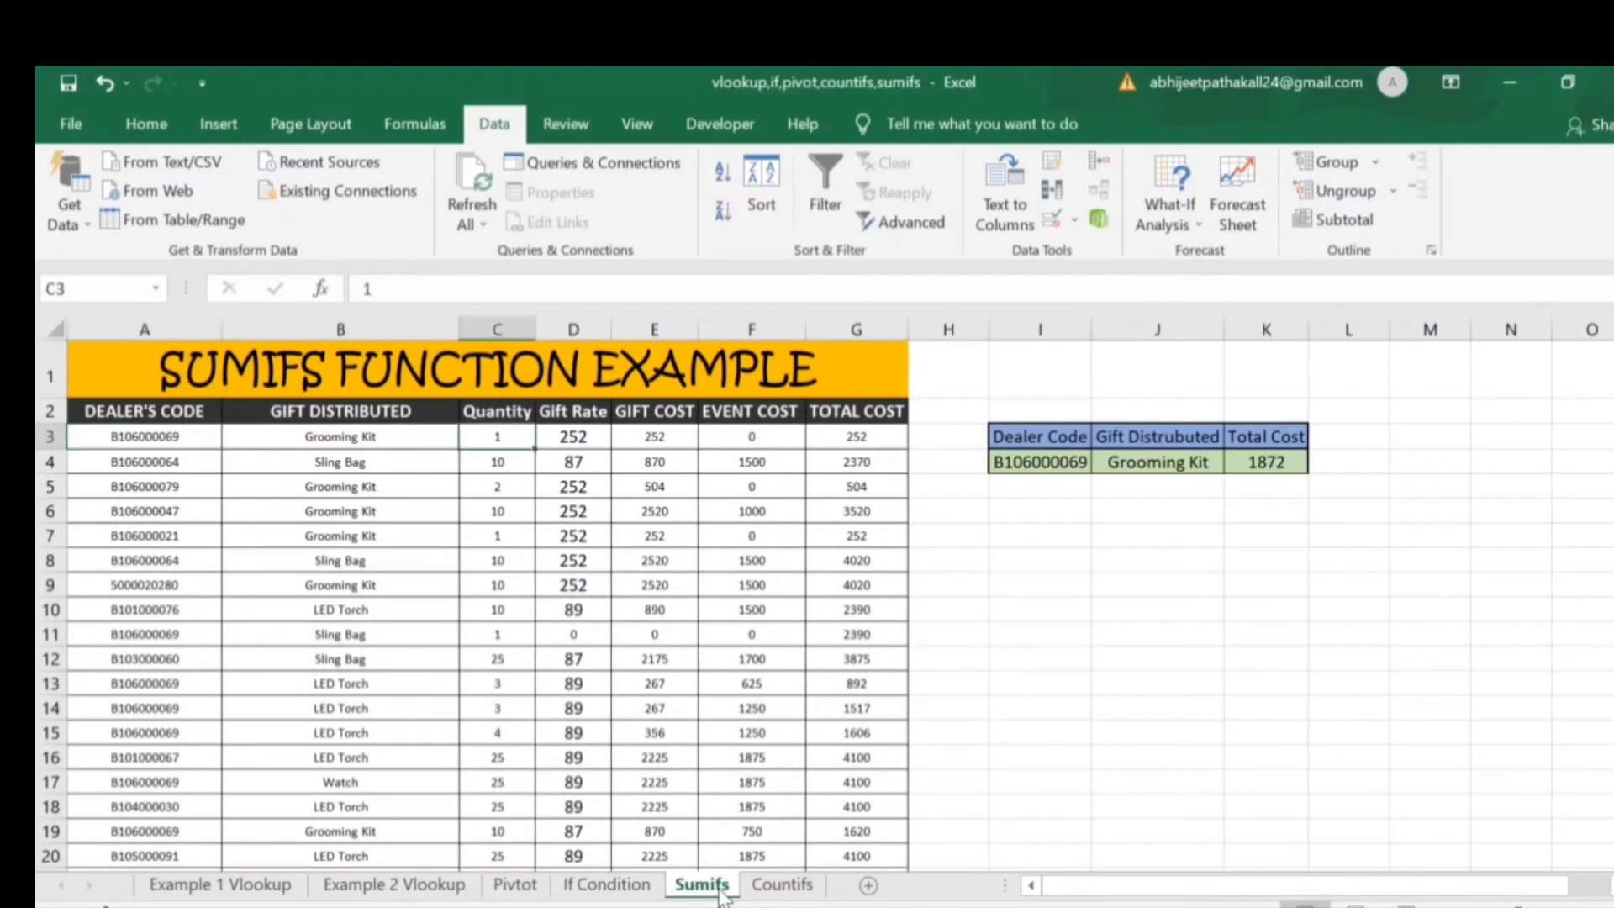
key(Down)
key(Right)
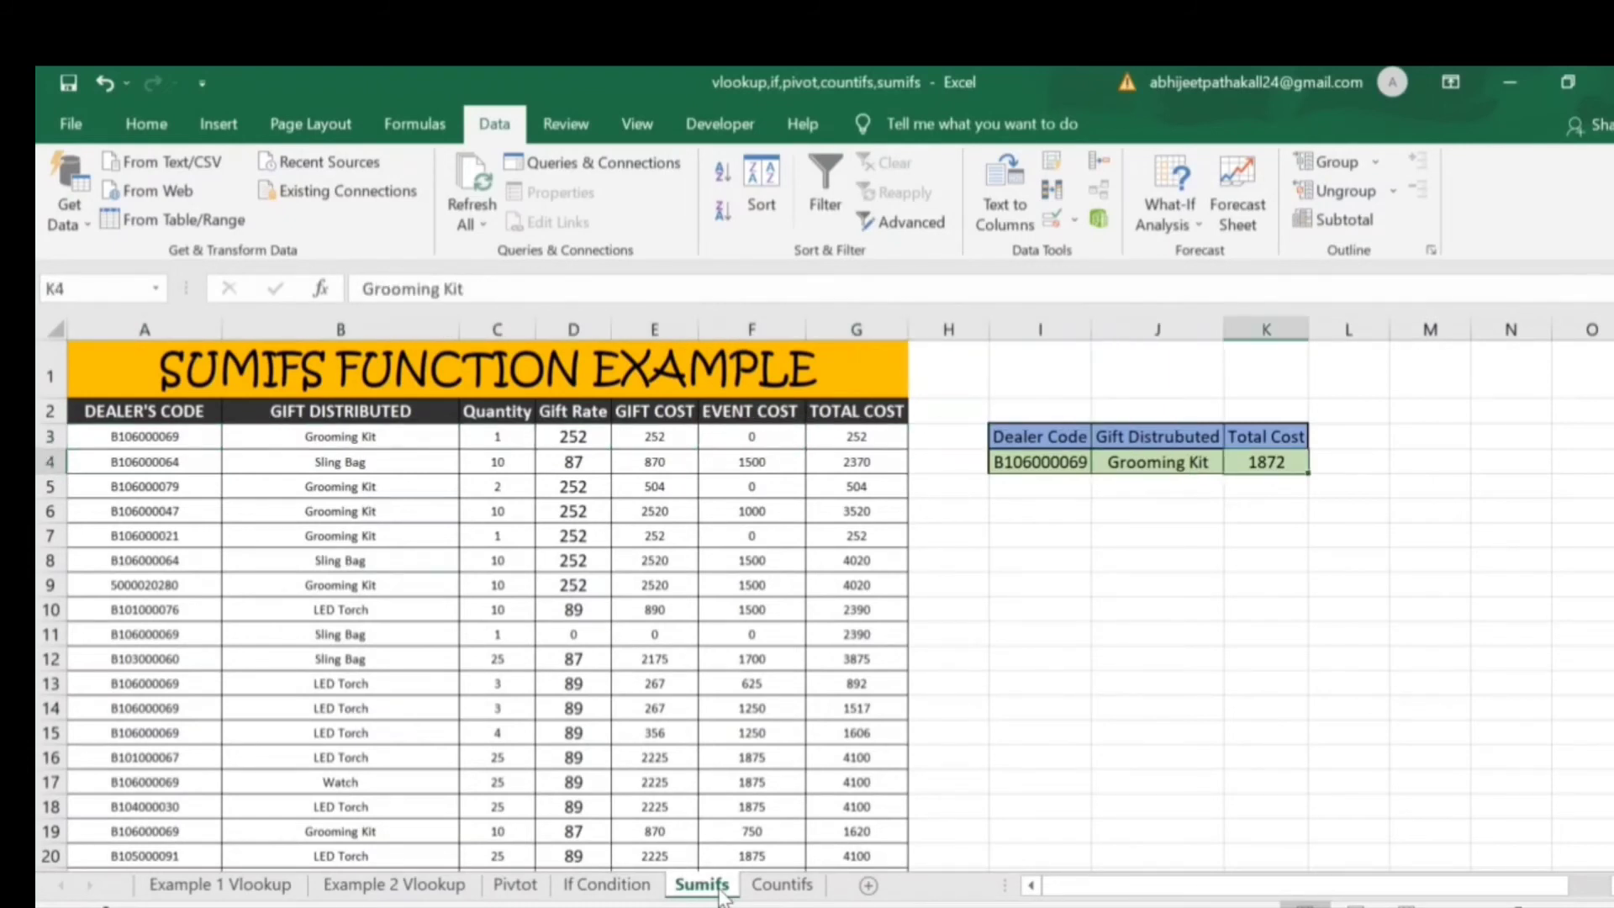
key(Delete)
- Review the Dealer's Code heading and the first entries in column A
key(Left)
key(Left)
key(ctrl+Left)
key(ctrl+Left)
key(Right)
key(Up)
key(Up)
key(Left)
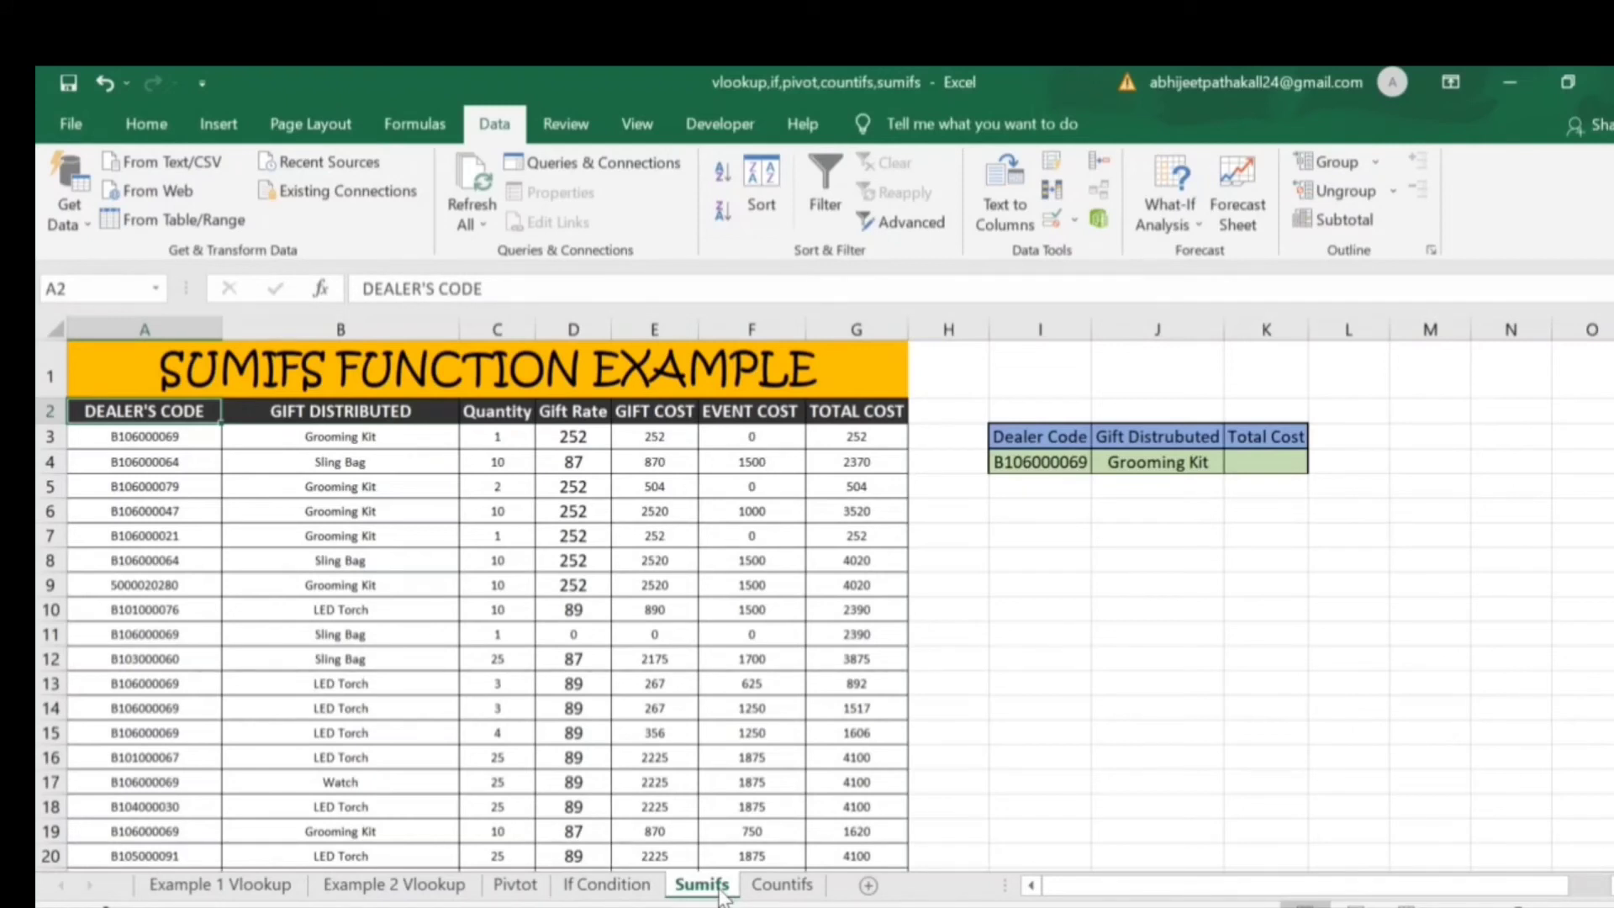
key(Down)
key(Down)
key(Up)
key(Up)
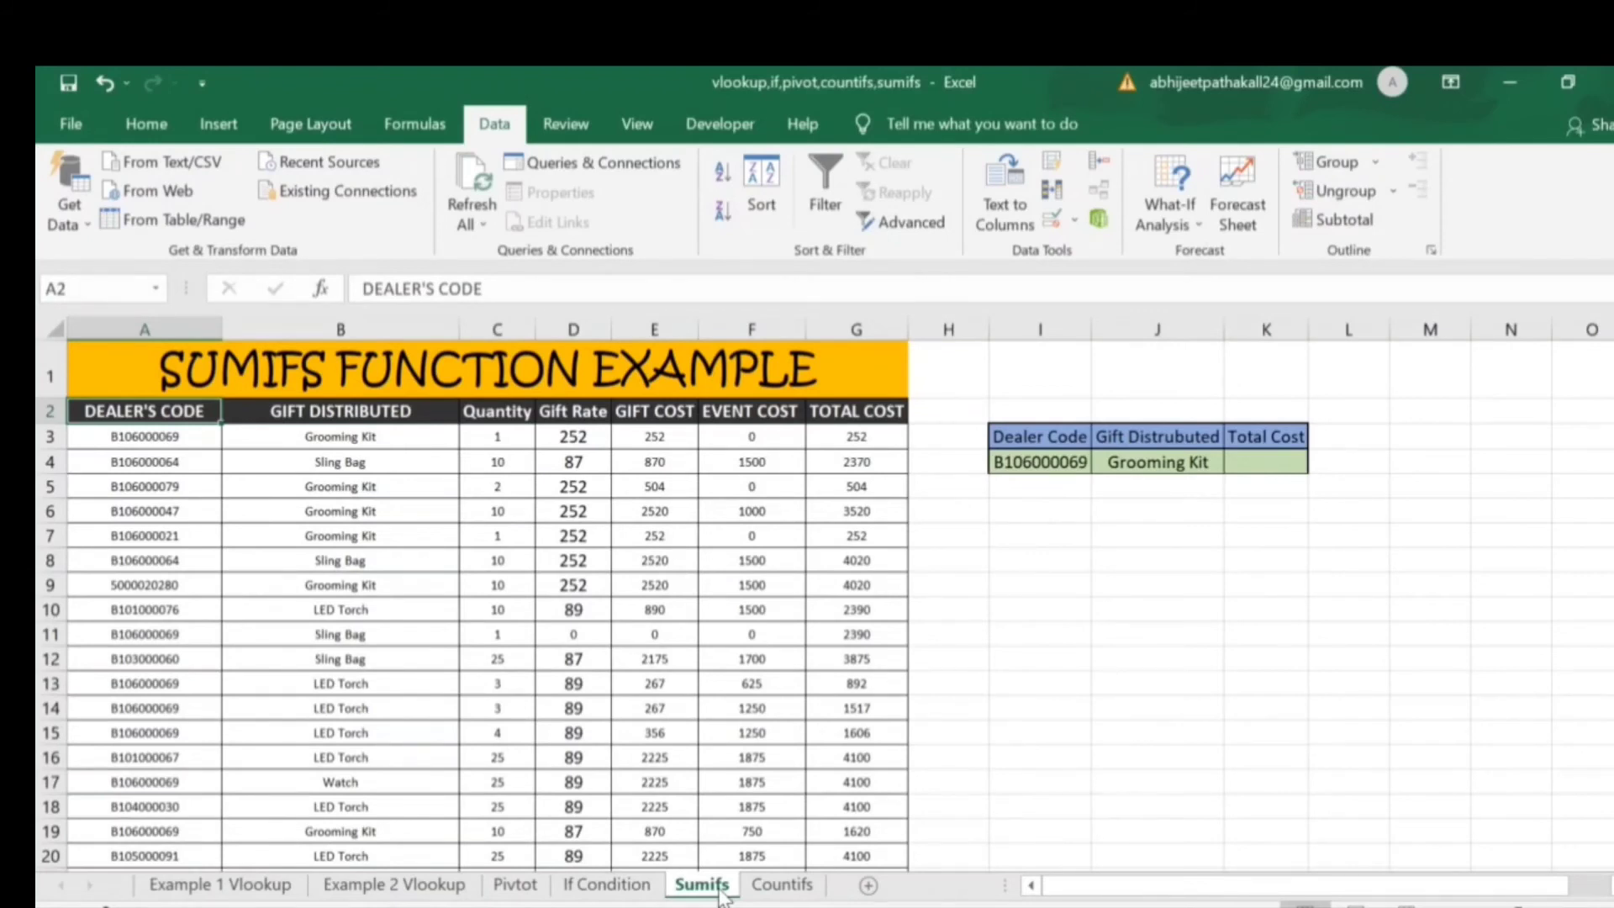
- Start a SUMIFS formula in K4 with the Total Cost values G3:G22 as the sum range
key(Right)
key(Right)
key(Right)
key(Right)
key(Right)
key(Right)
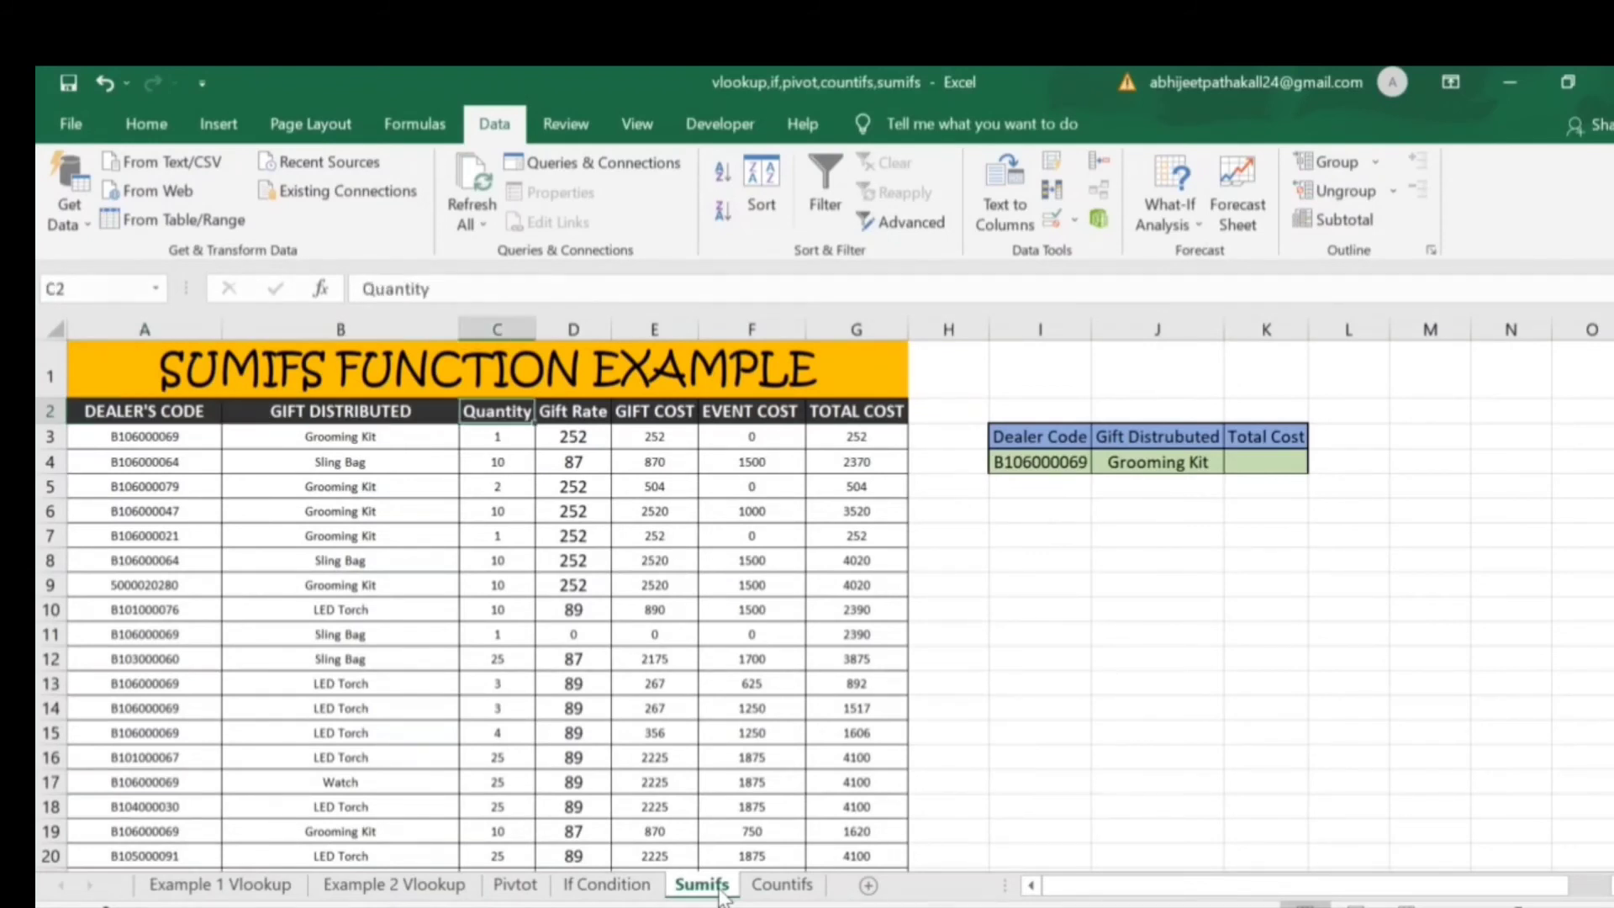
key(Right)
key(Right)
key(Down)
key(Down)
key(Right)
key(Right)
key(Up)
key(Down)
text(=s)
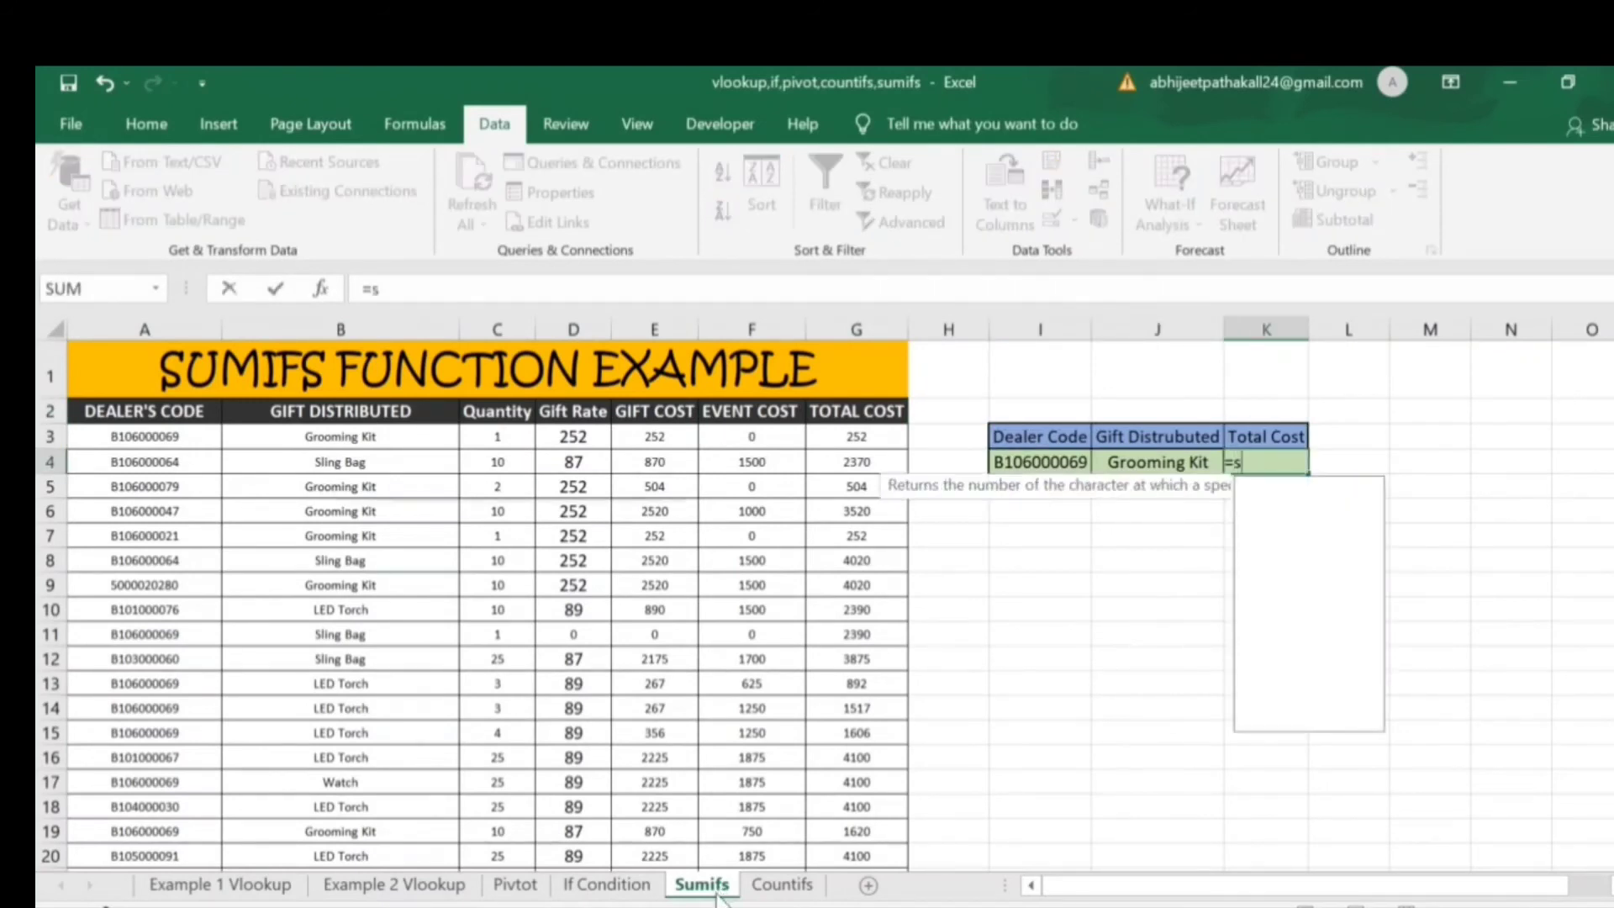
text(umifs)
key(Tab)
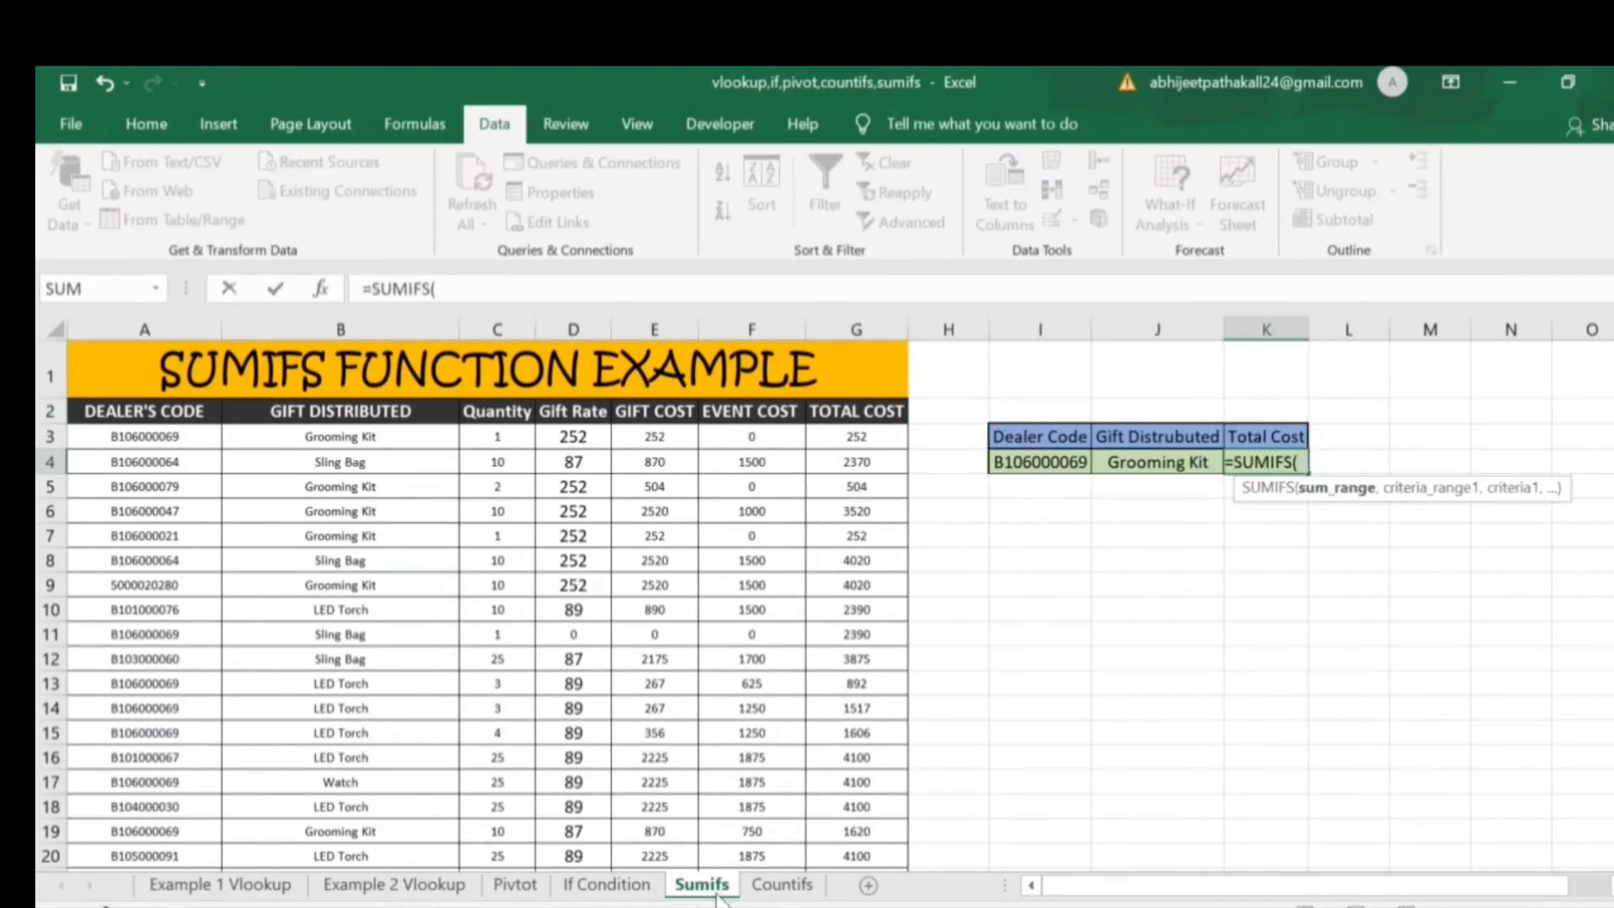
key(Left)
key(Left)
key(Left)
key(Left)
key(Up)
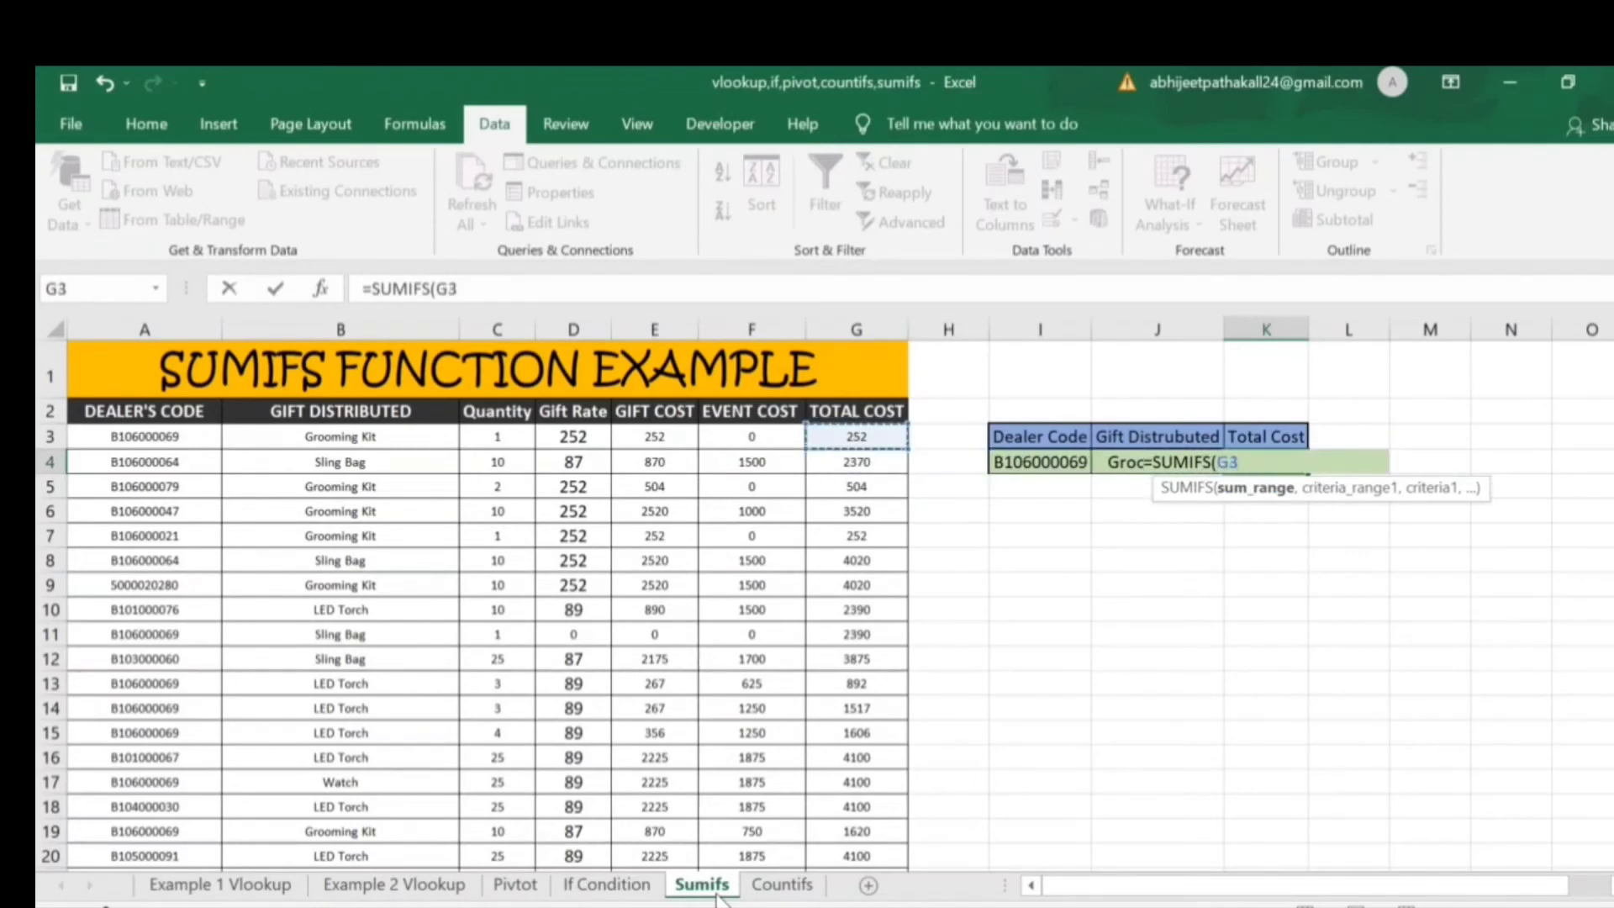
key(ctrl+shift+Down)
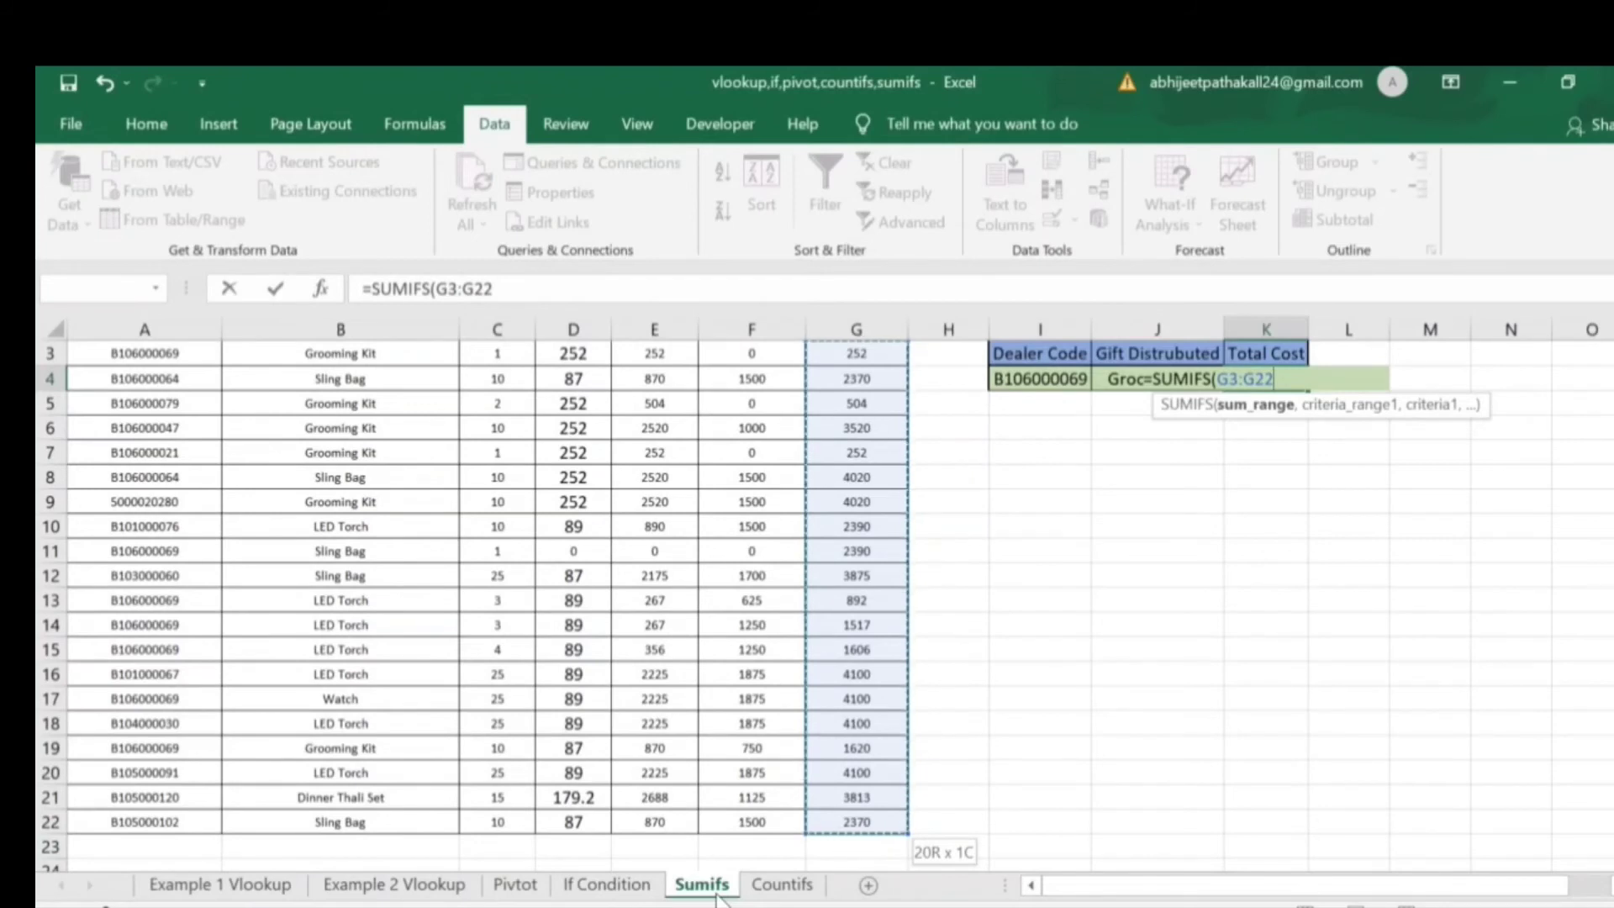
- Add the dealer codes in A3:A22 as the formula's first criteria range
text(,)
key(Up)
key(Up)
key(Up)
key(Left)
key(Left)
key(Left)
key(Left)
key(Down)
key(Down)
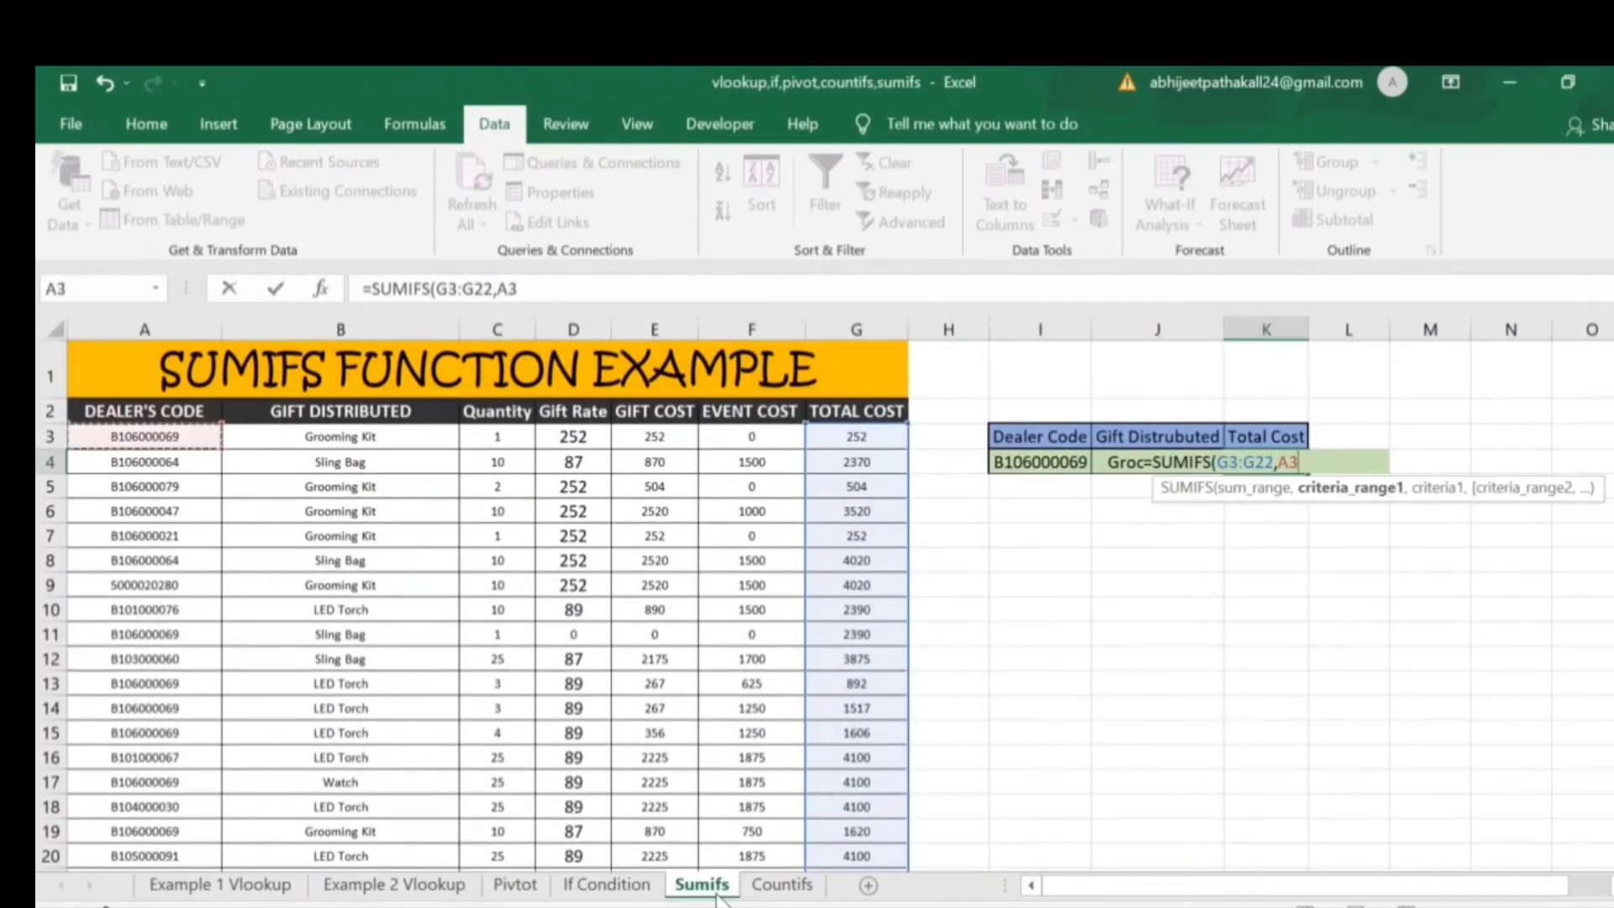
key(ctrl+shift+Down)
text(,)
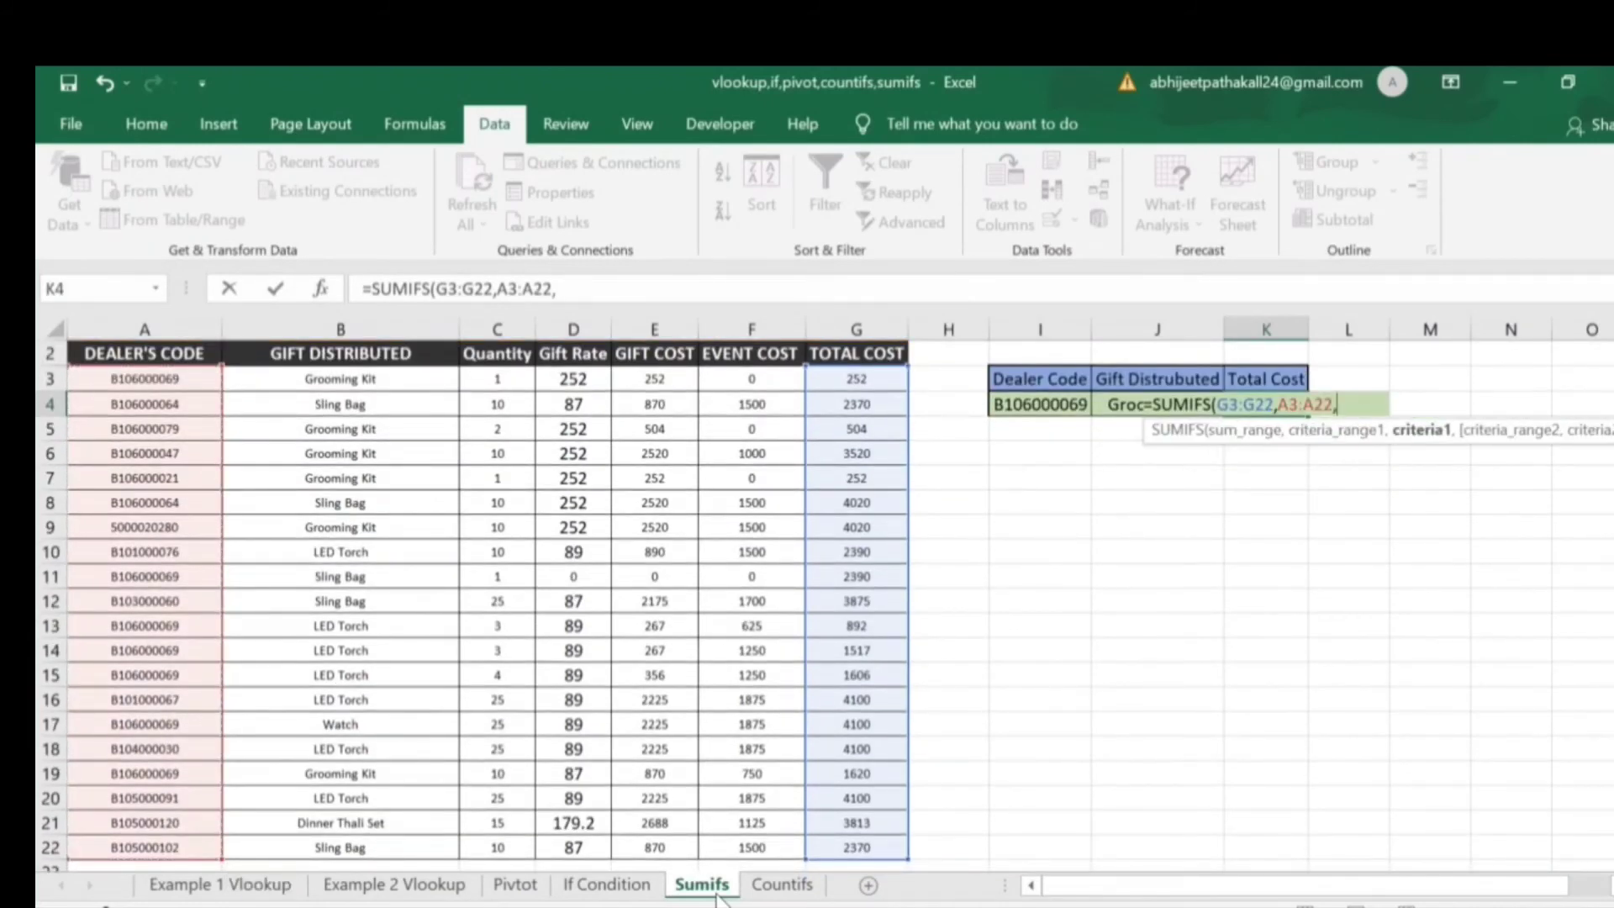
- Try to reference the summary's dealer code cell I4 as the first criterion
key(Up)
key(Up)
key(Up)
key(Down)
key(Down)
key(Down)
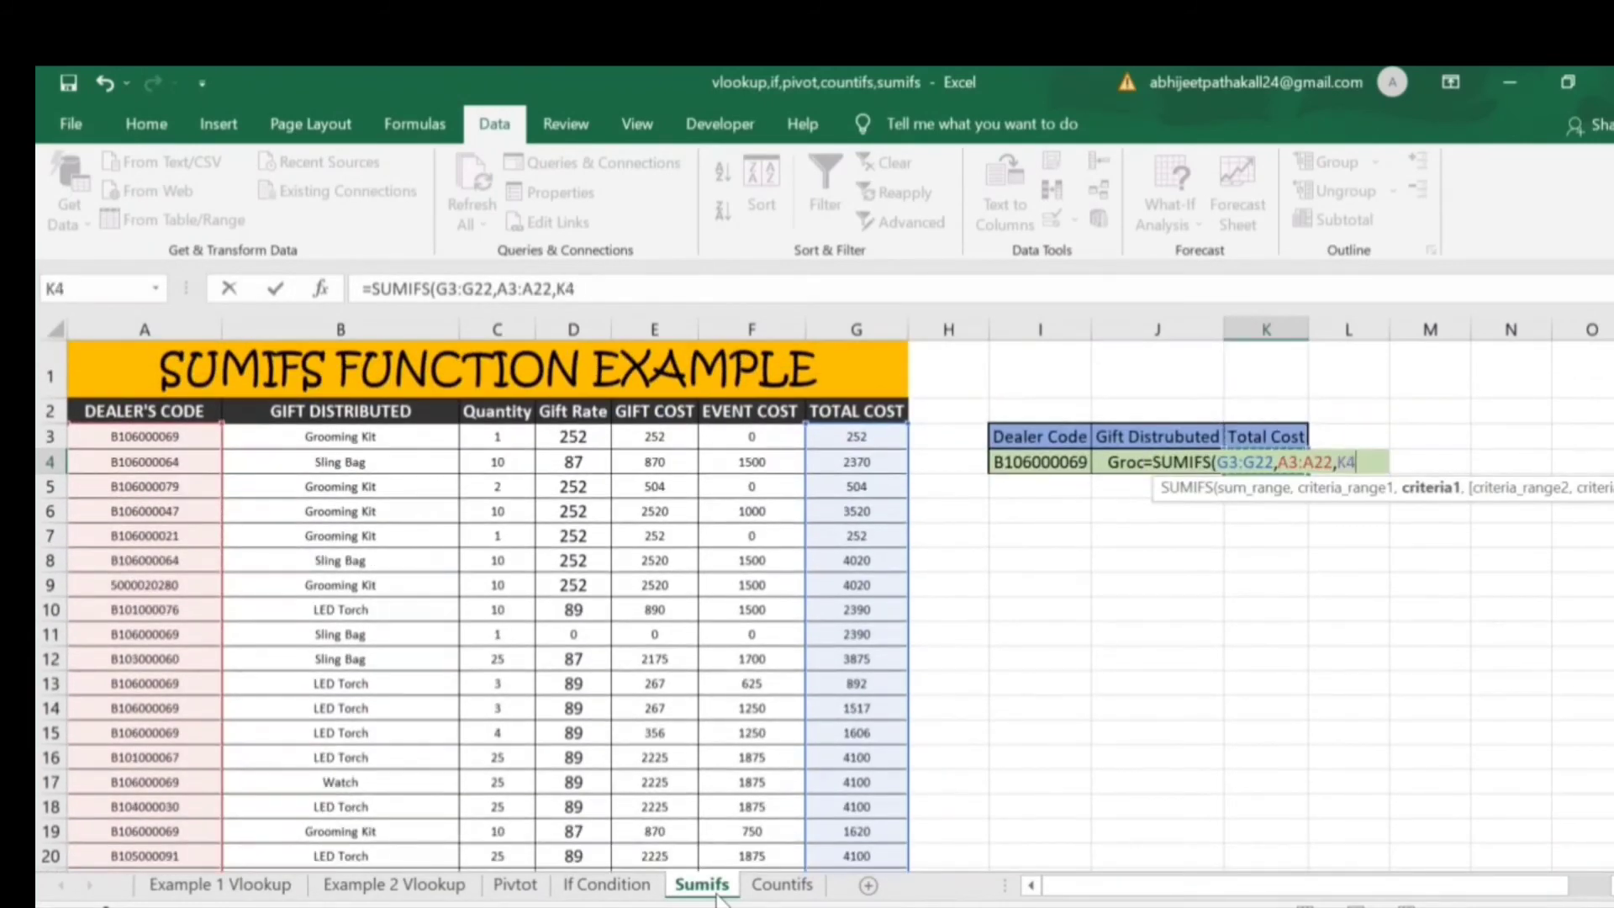
key(Left)
key(Left)
key(Left)
key(Left)
key(Left)
key(Left)
key(Left)
key(Left)
key(Left)
key(Left)
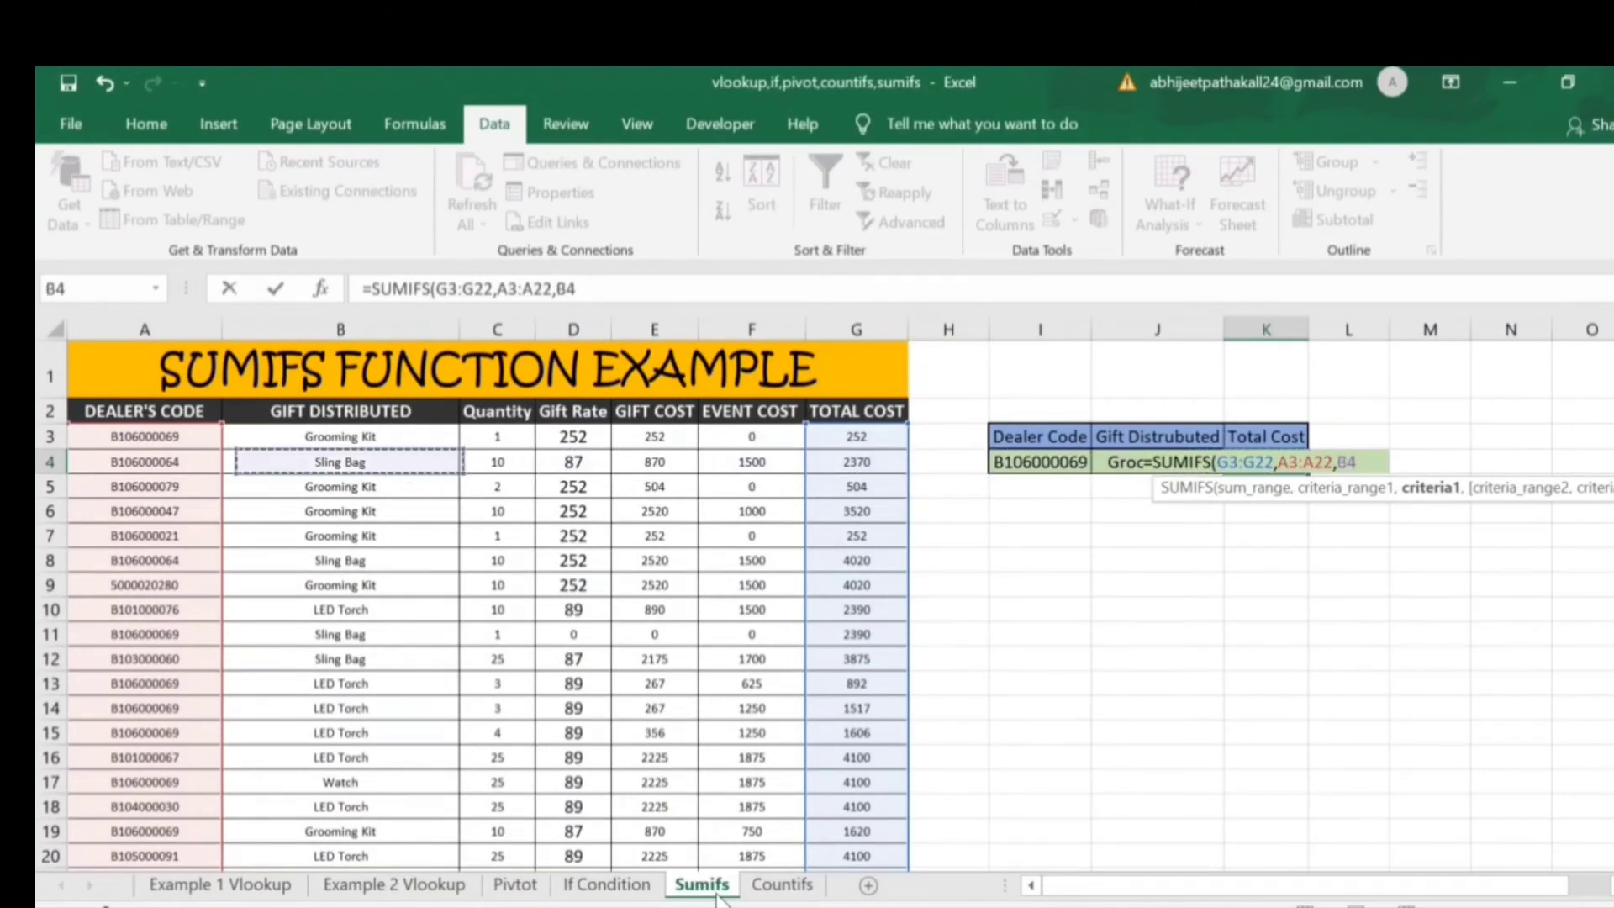
key(Up)
key(Right)
key(Right)
key(Right)
key(Right)
key(Right)
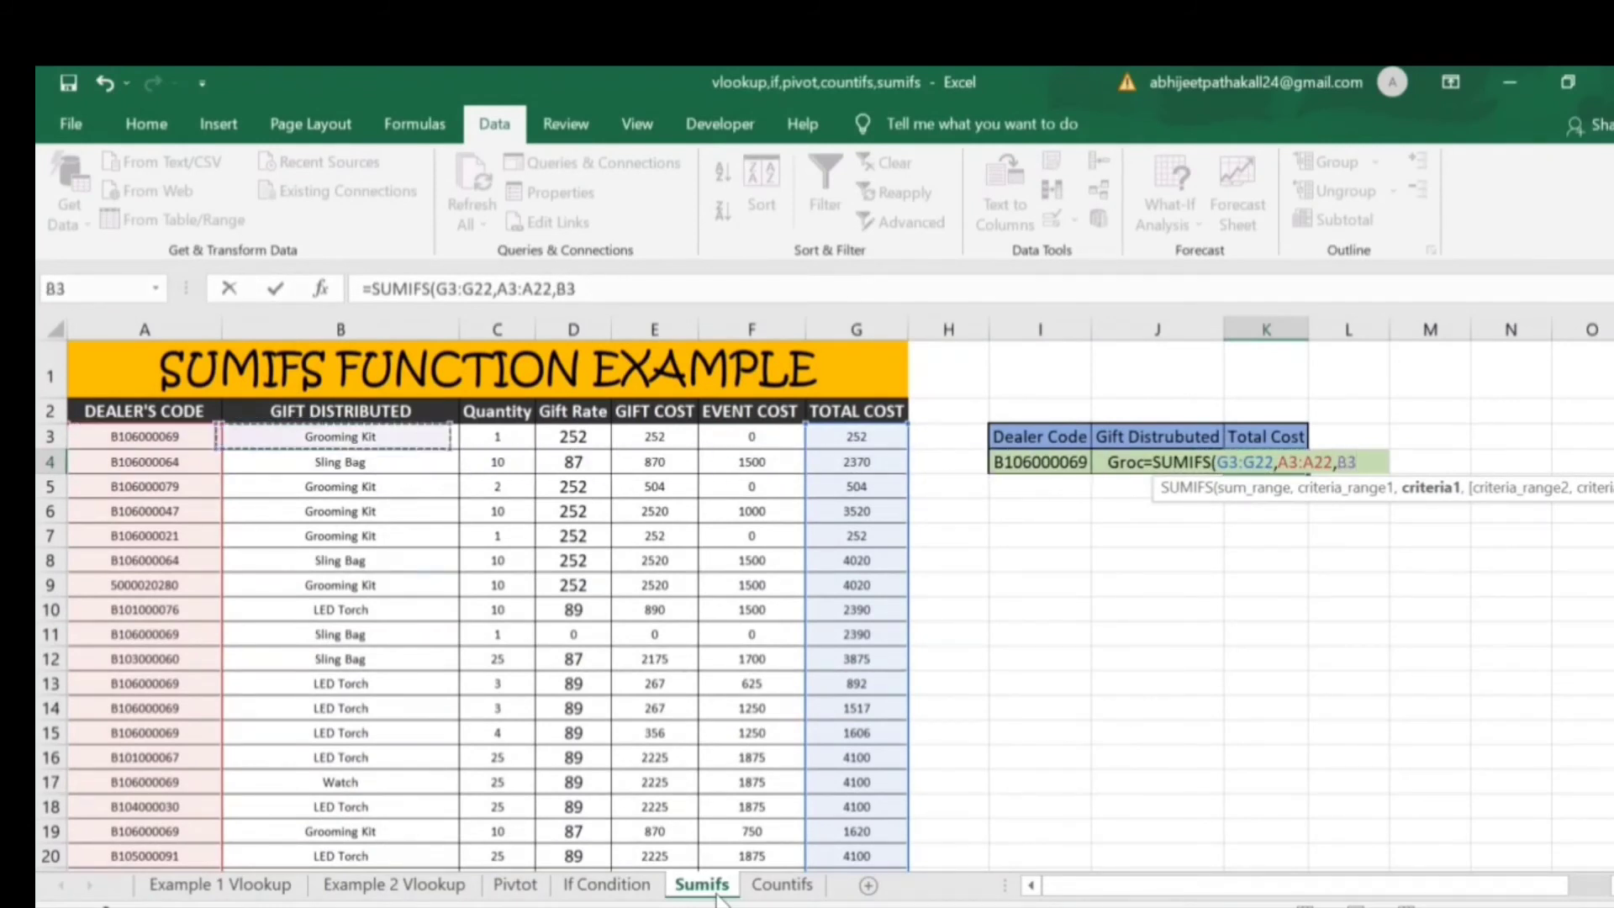
key(Right)
key(Right)
key(Right)
key(Down)
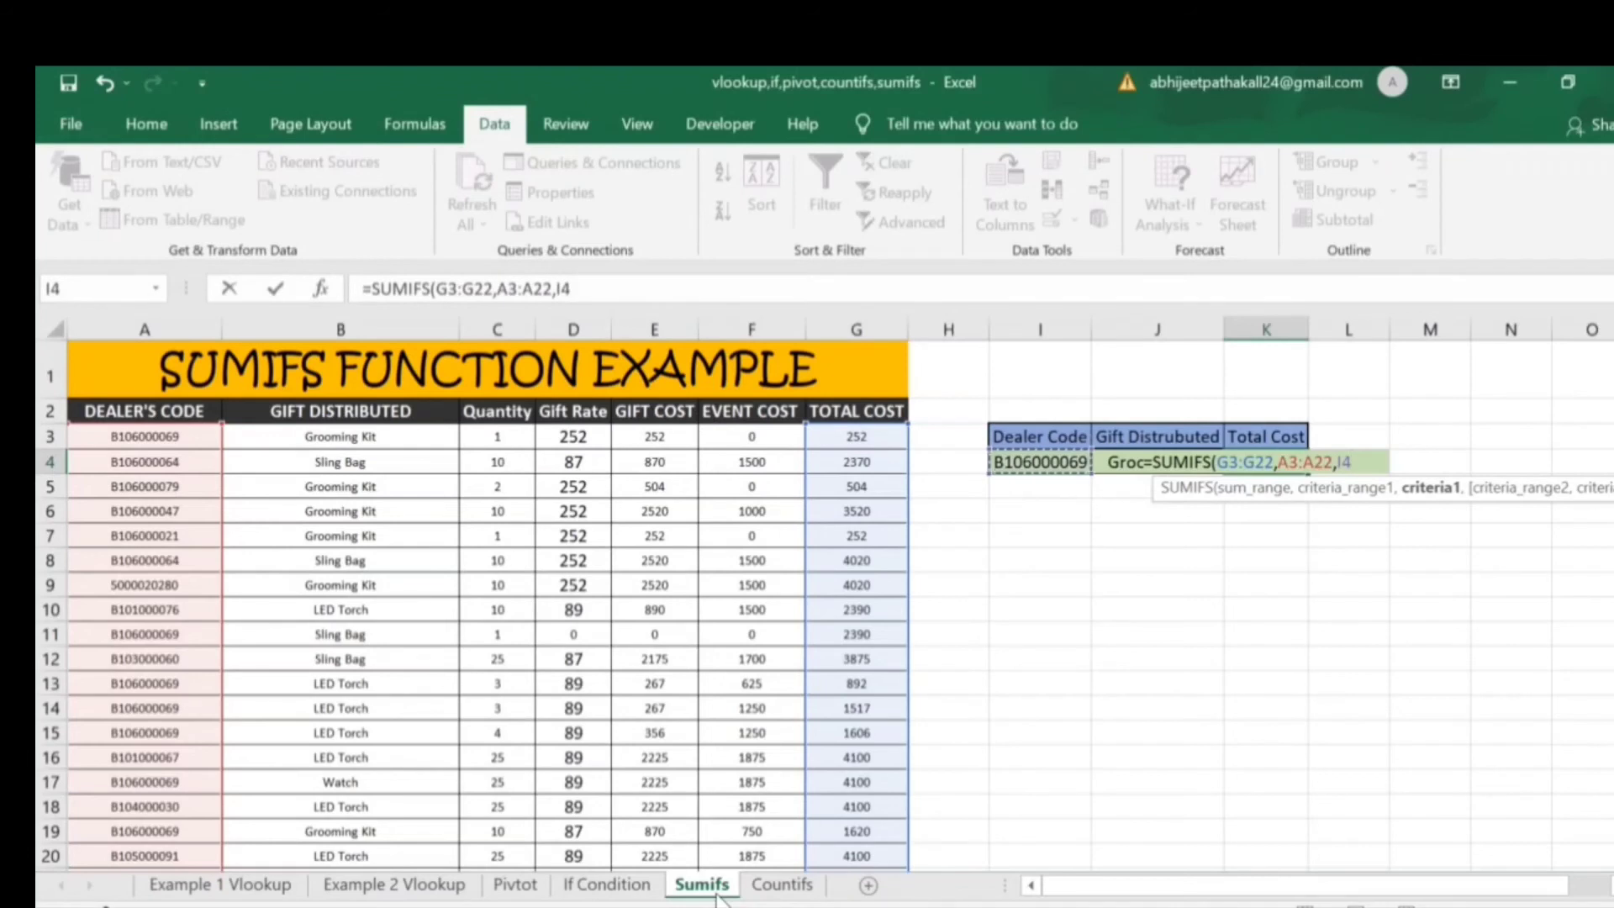
- Replace the I4 reference with an empty text criterion "" and enter the formula in K4
key(BackSpace)
key(BackSpace)
text(")
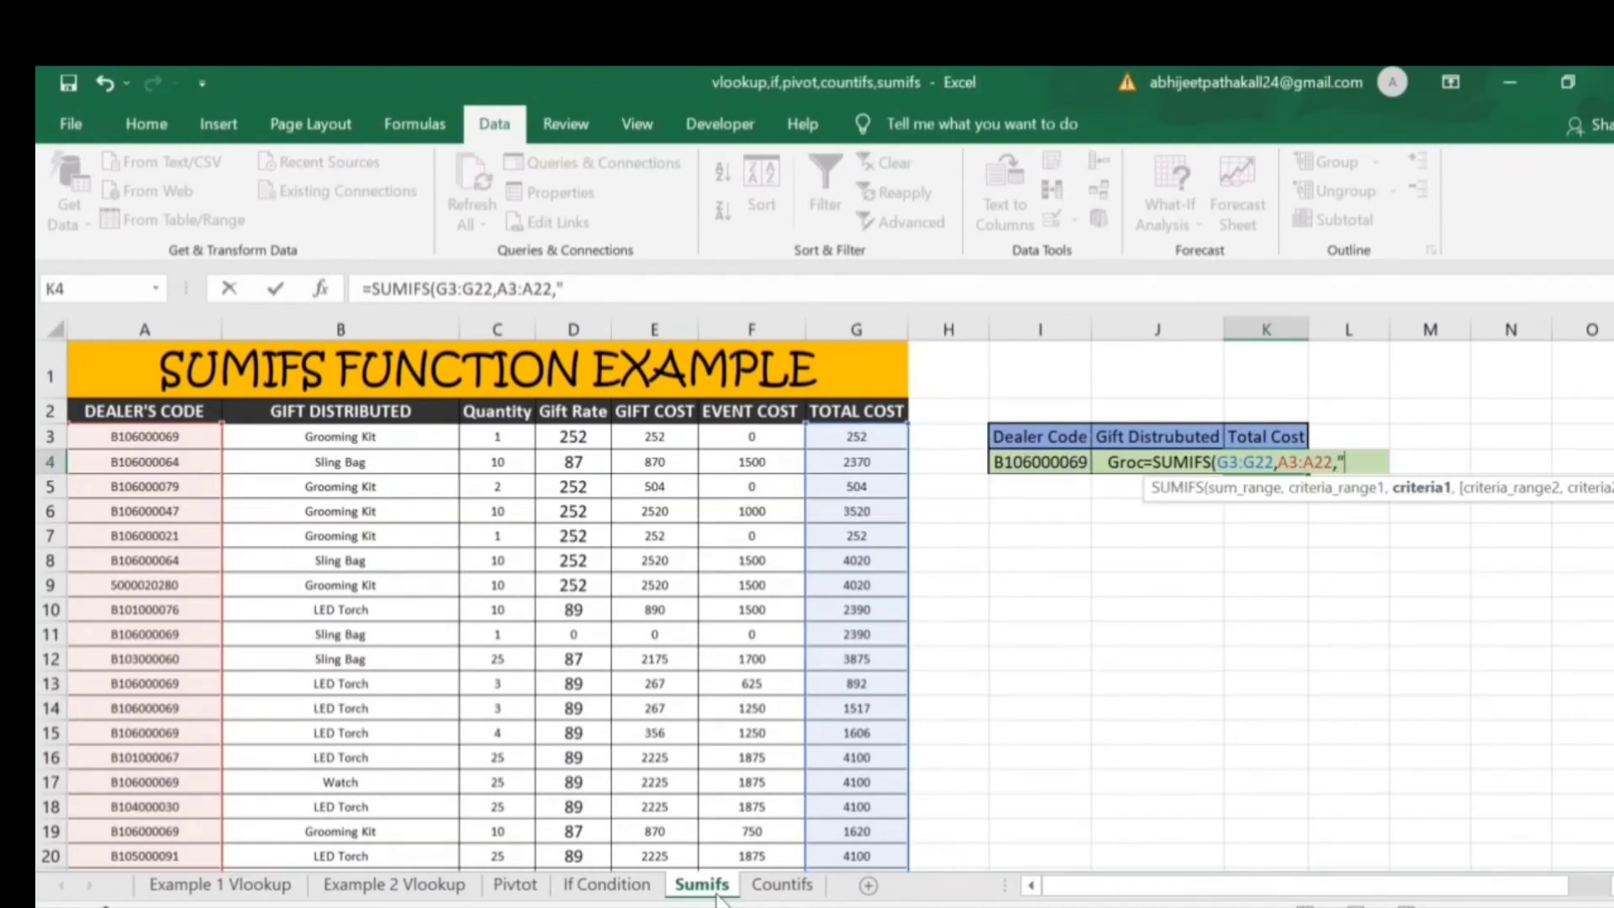
text(")
key(Left)
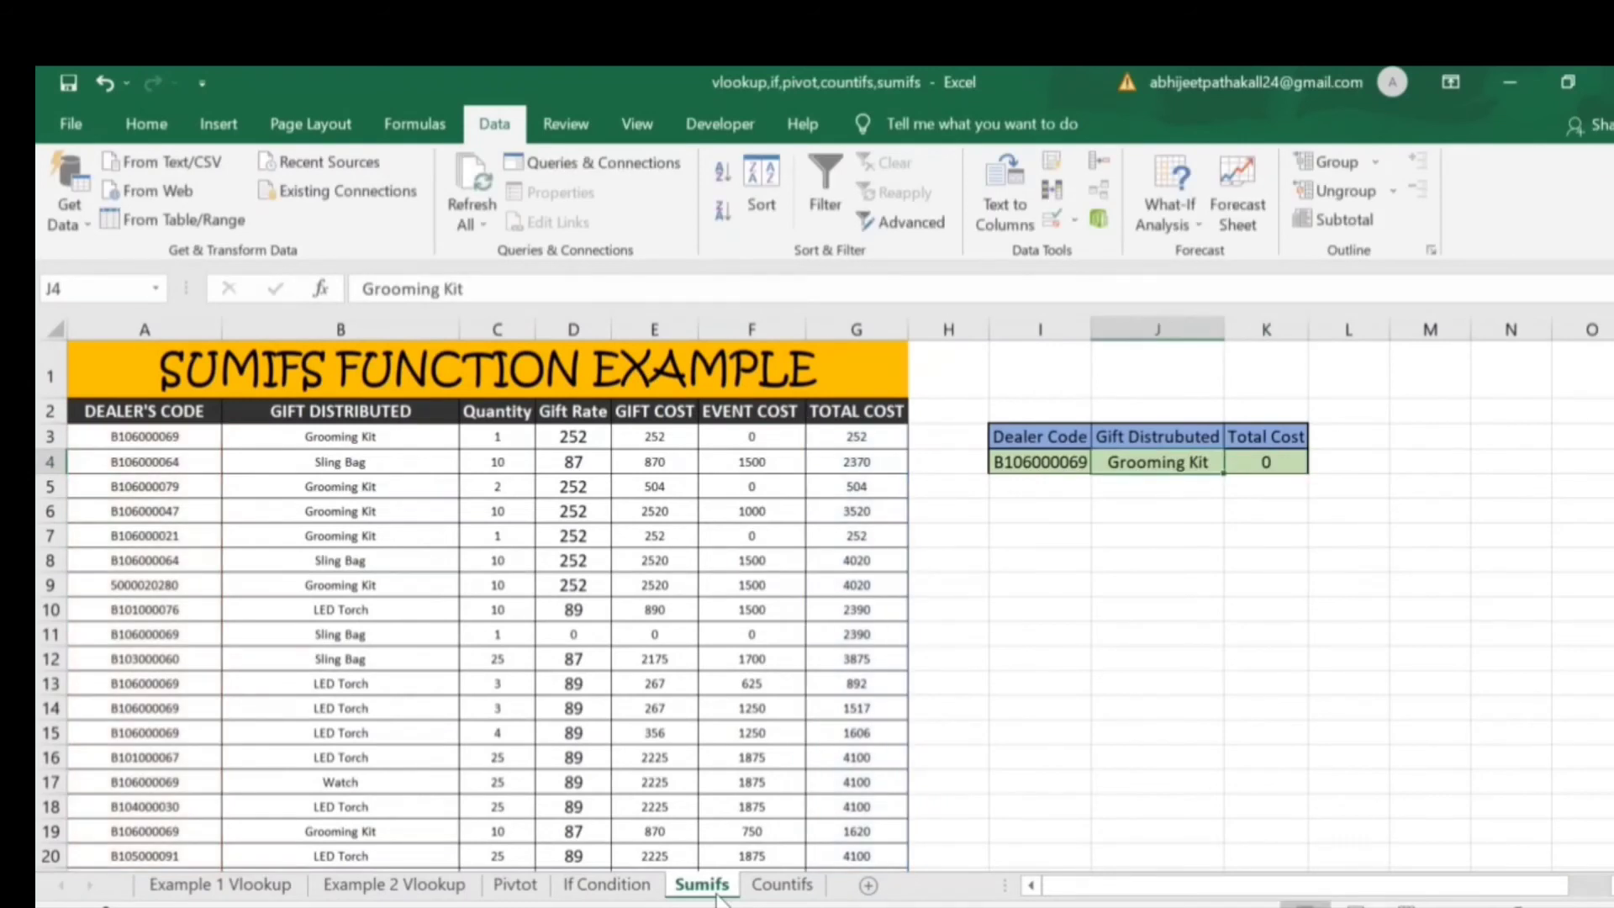
key(Right)
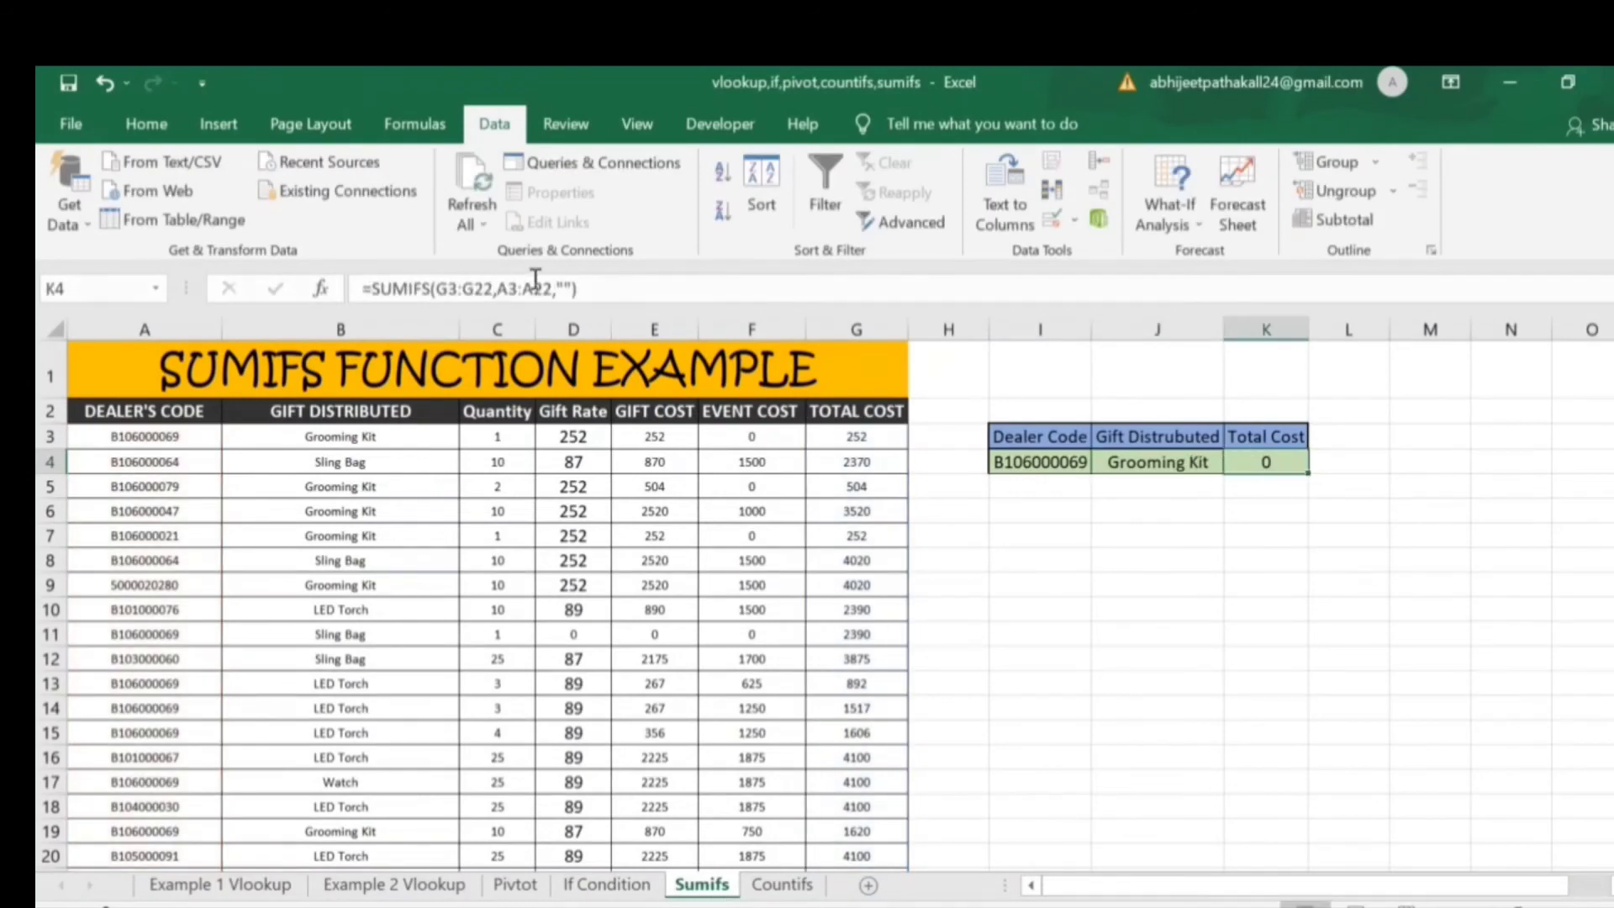
- Try to fill in the dealer code from I4 as quoted text for the first criterion in K4
key(F2)
click(566, 281)
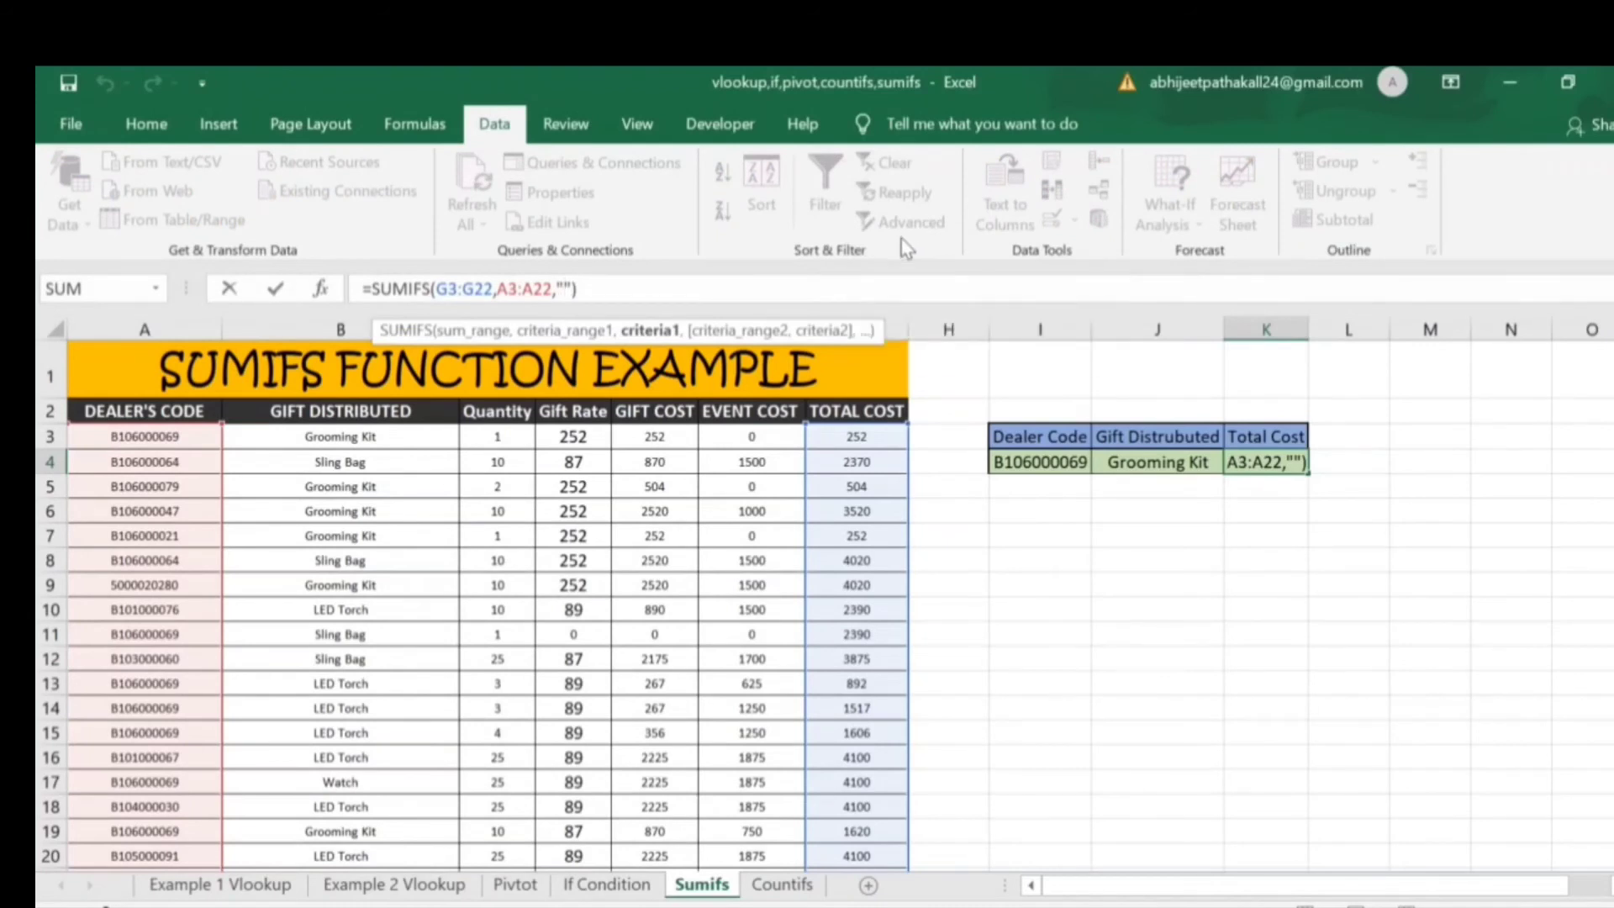
text(b10)
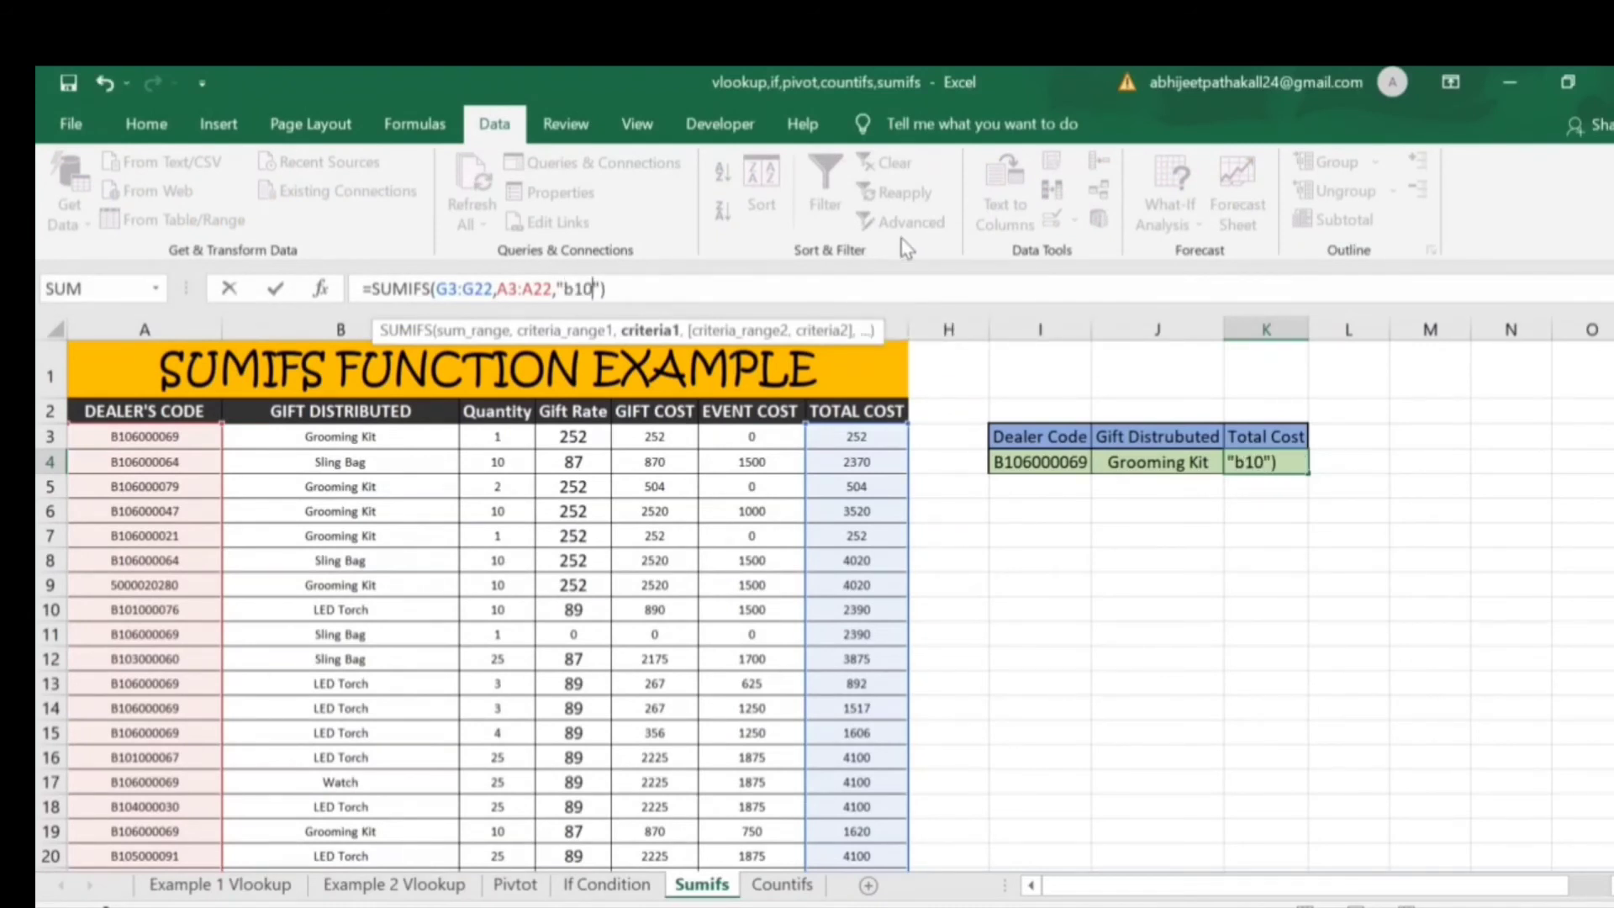
text(6000069)
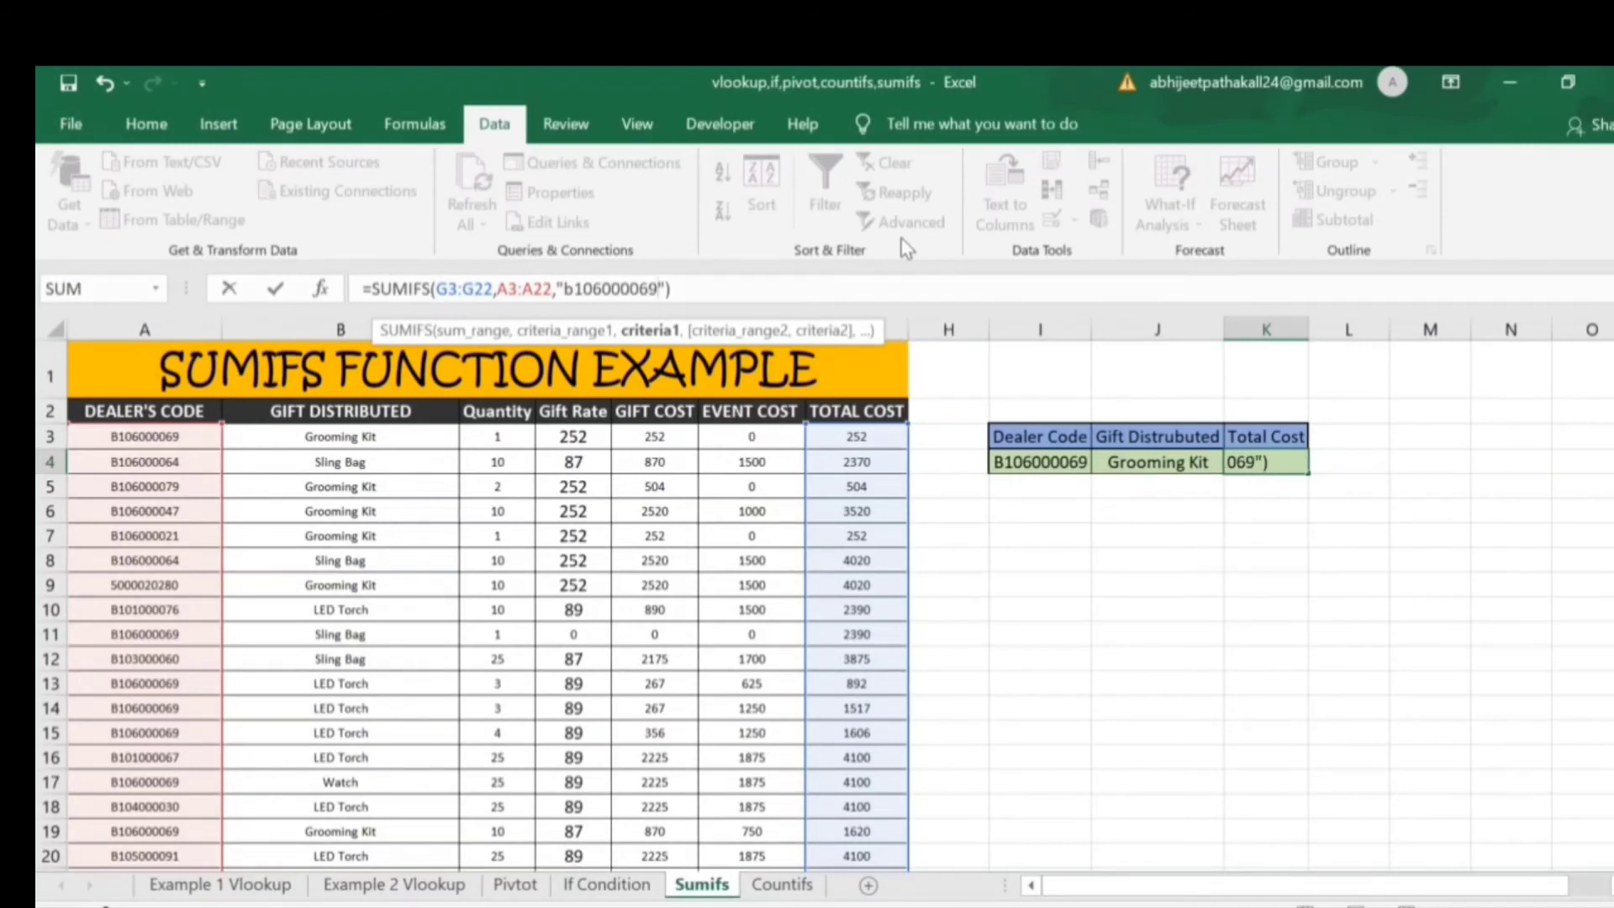
key(Right)
text(,)
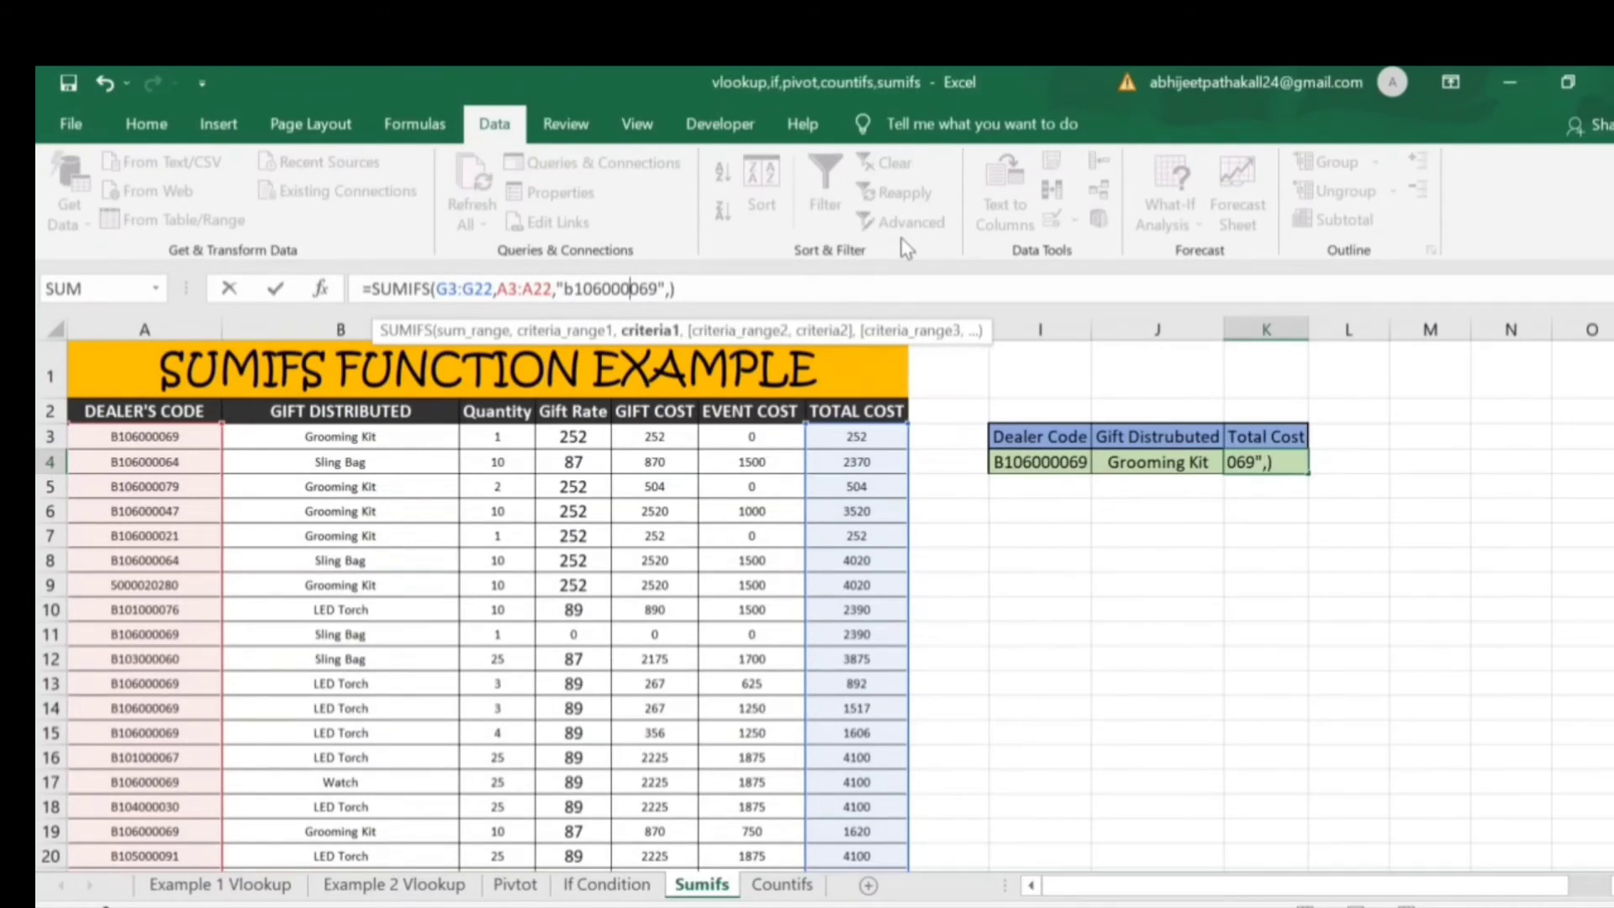
key(Return)
key(Escape)
key(Escape)
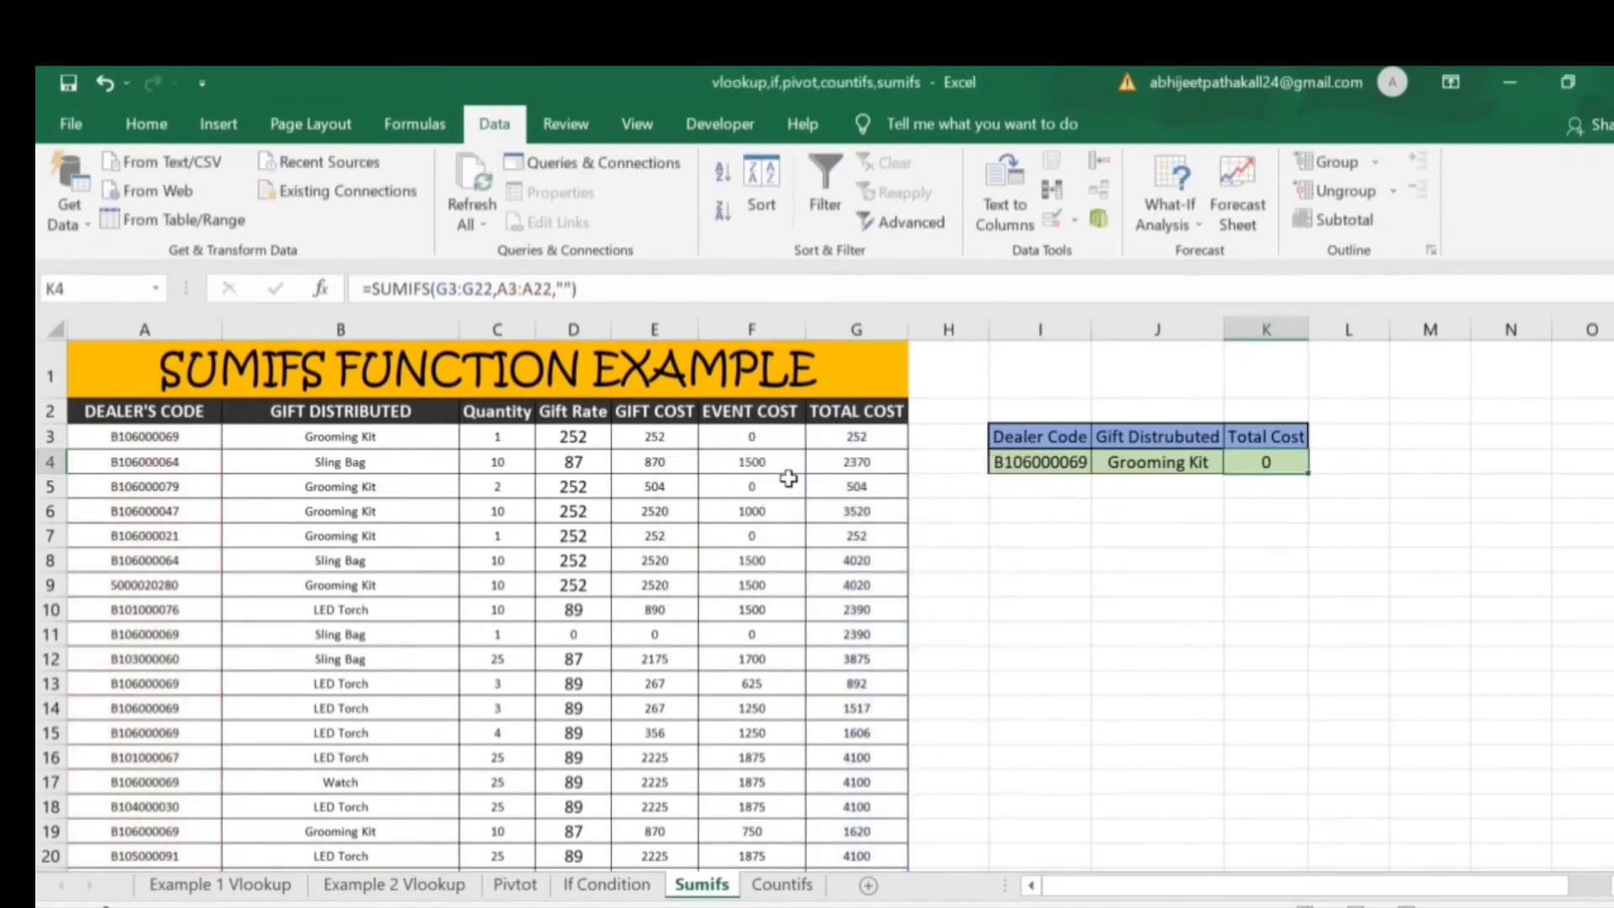
- Replace the K4 formula with a new SUMIFS formula that uses G3:G22 as the sum range
text(=sumifs)
key(Tab)
key(ctrl+Left)
key(ctrl+Left)
key(ctrl+Left)
key(Right)
key(Right)
key(Right)
key(Right)
key(Right)
key(Right)
key(Up)
key(Right)
key(Left)
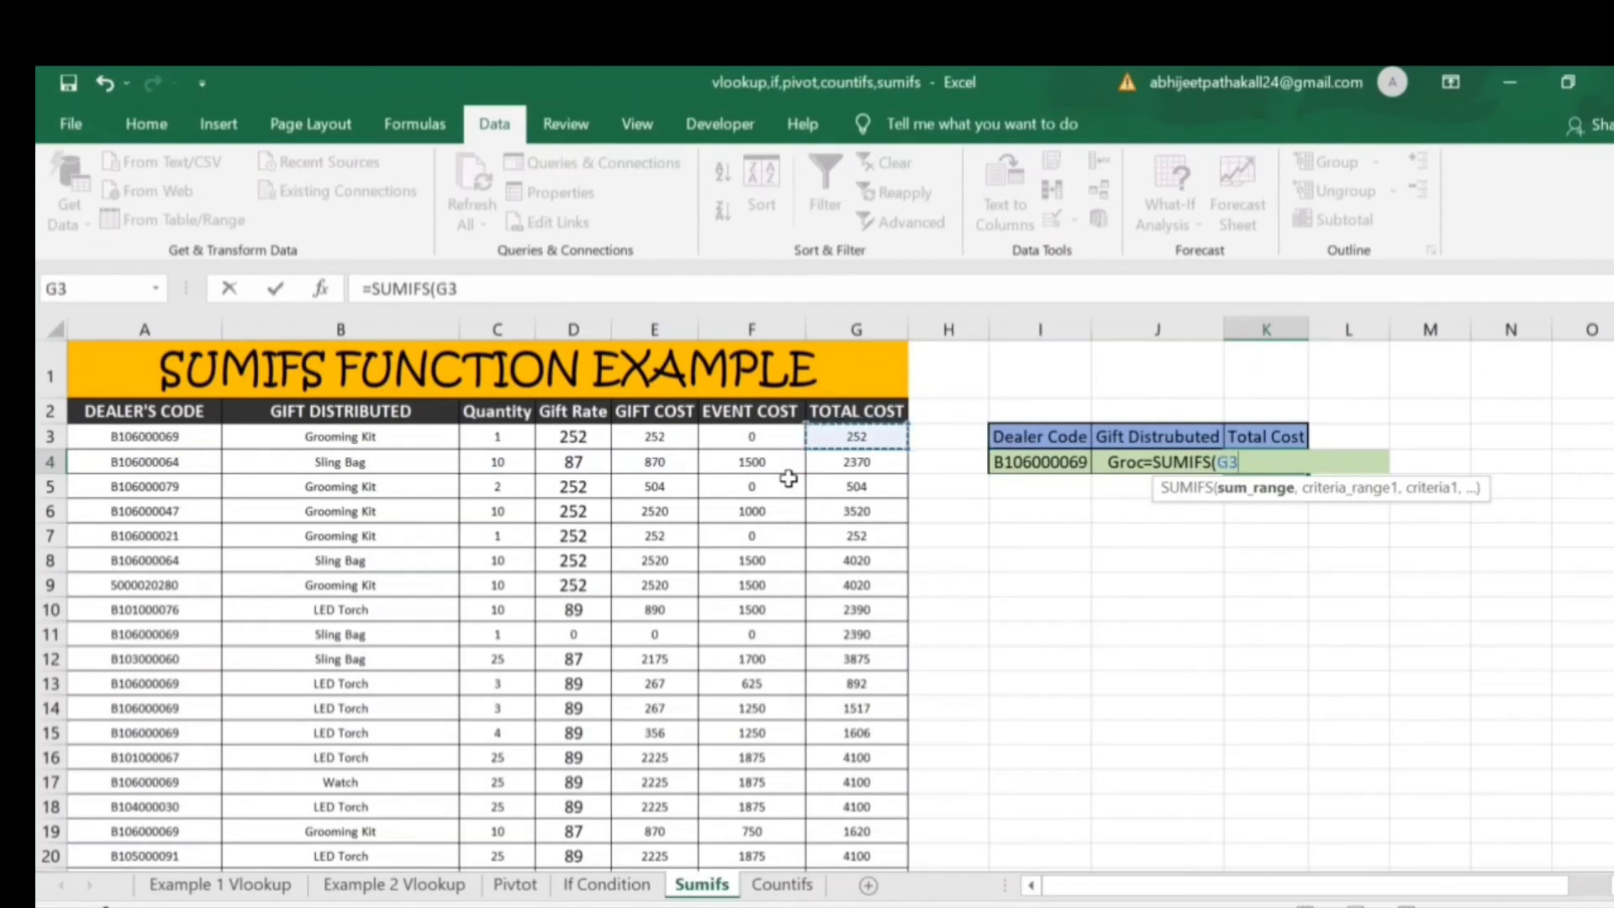
key(ctrl+shift+Down)
- Add the dealer code cells A3:A22 as the first criteria range of the SUMIFS formula in K4
text(,)
key(ctrl+Up)
key(ctrl+Up)
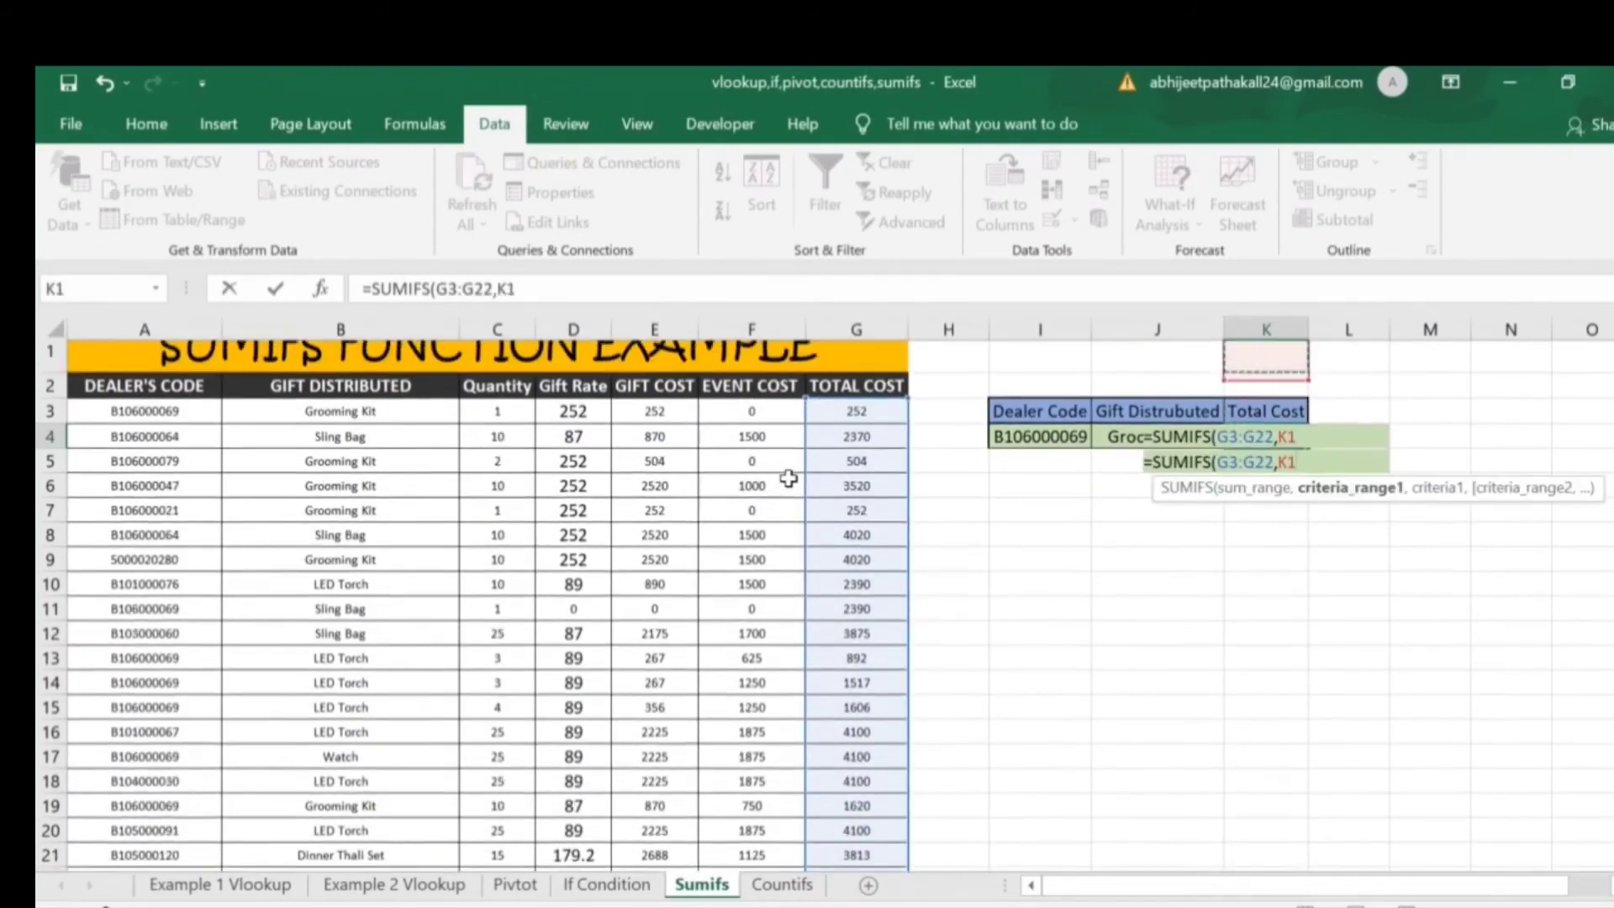
key(ctrl+Left)
key(Right)
key(Down)
key(Left)
key(Left)
key(ctrl+Left)
key(Down)
key(ctrl+shift+Down)
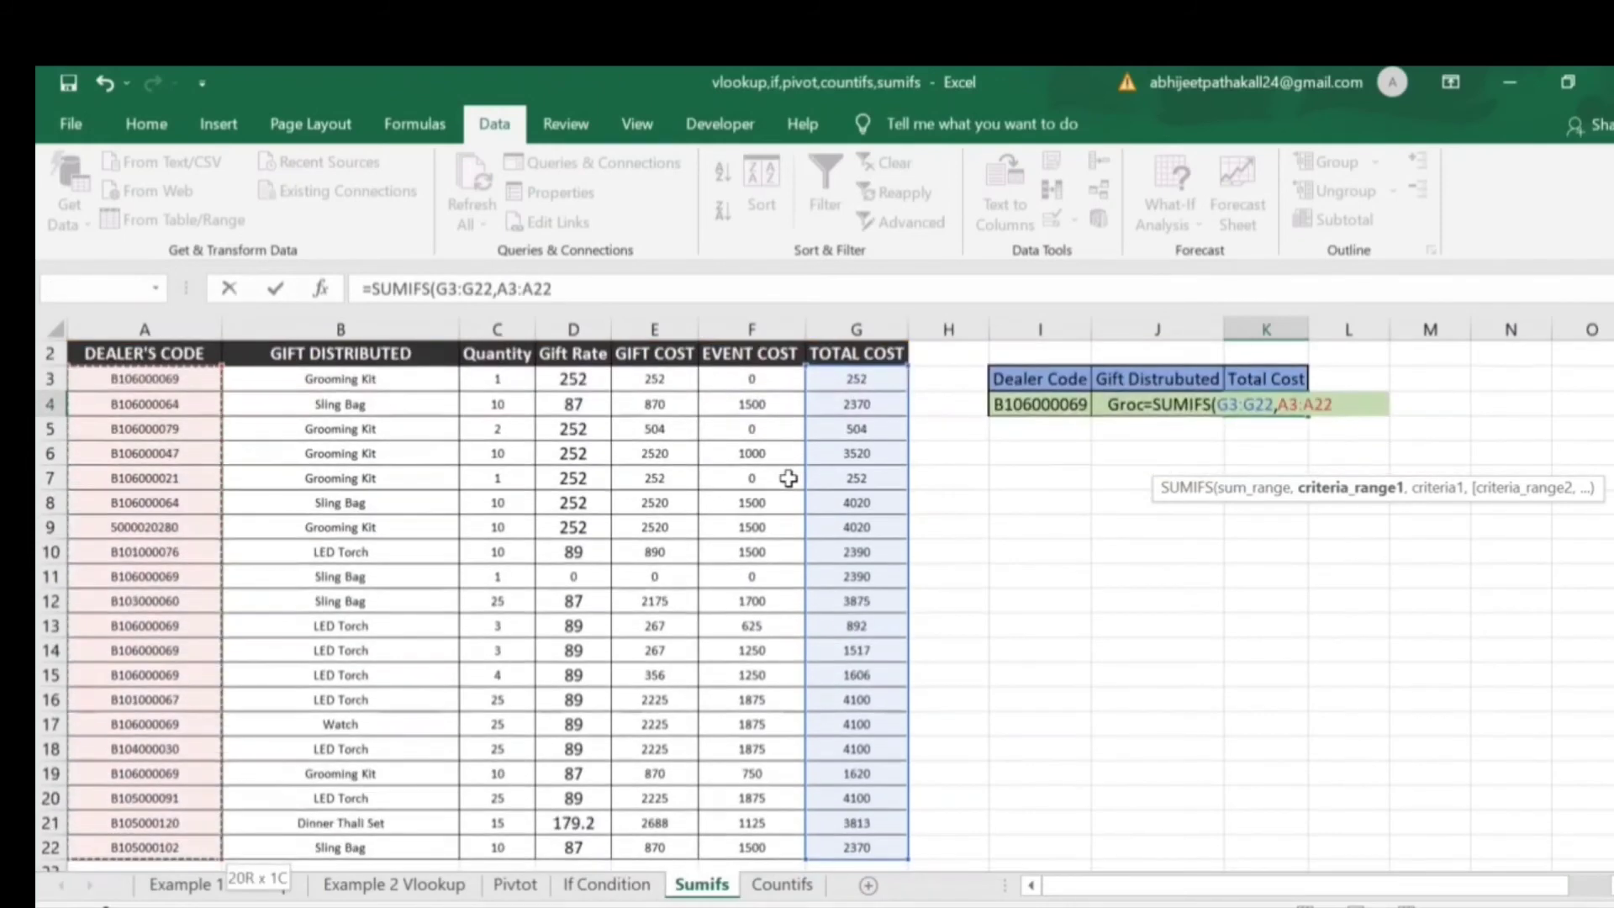
- Reference the summary's dealer code cell I4 as the first criterion
text(,)
key(Up)
key(Up)
key(Up)
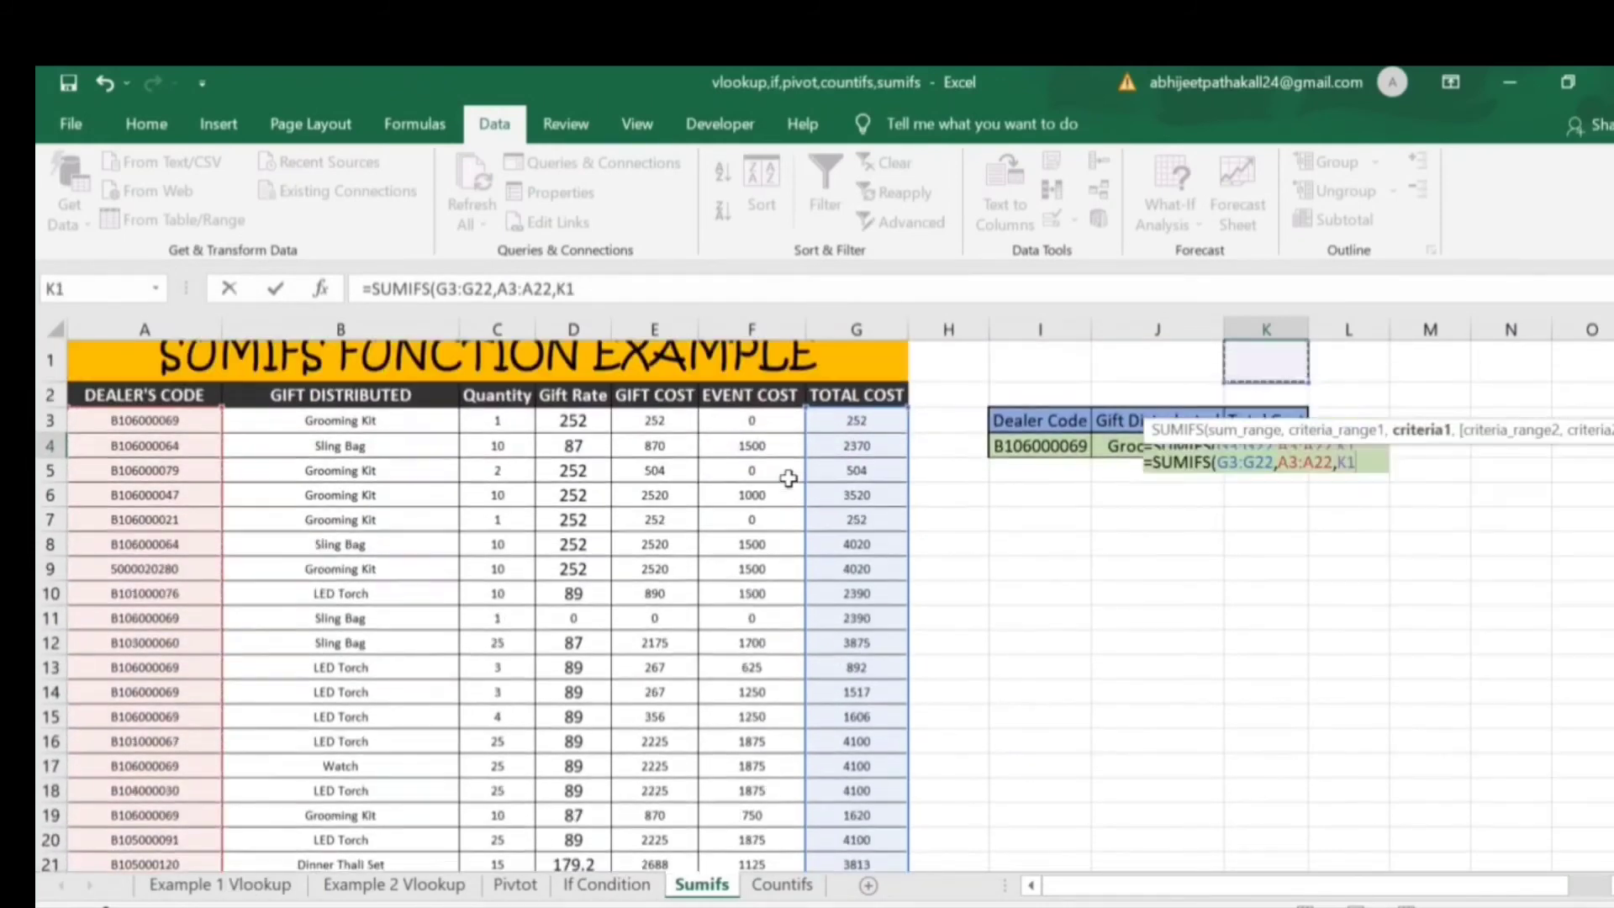
key(Down)
key(Down)
key(Down)
key(Down)
key(Left)
key(Left)
key(Left)
key(Up)
key(Right)
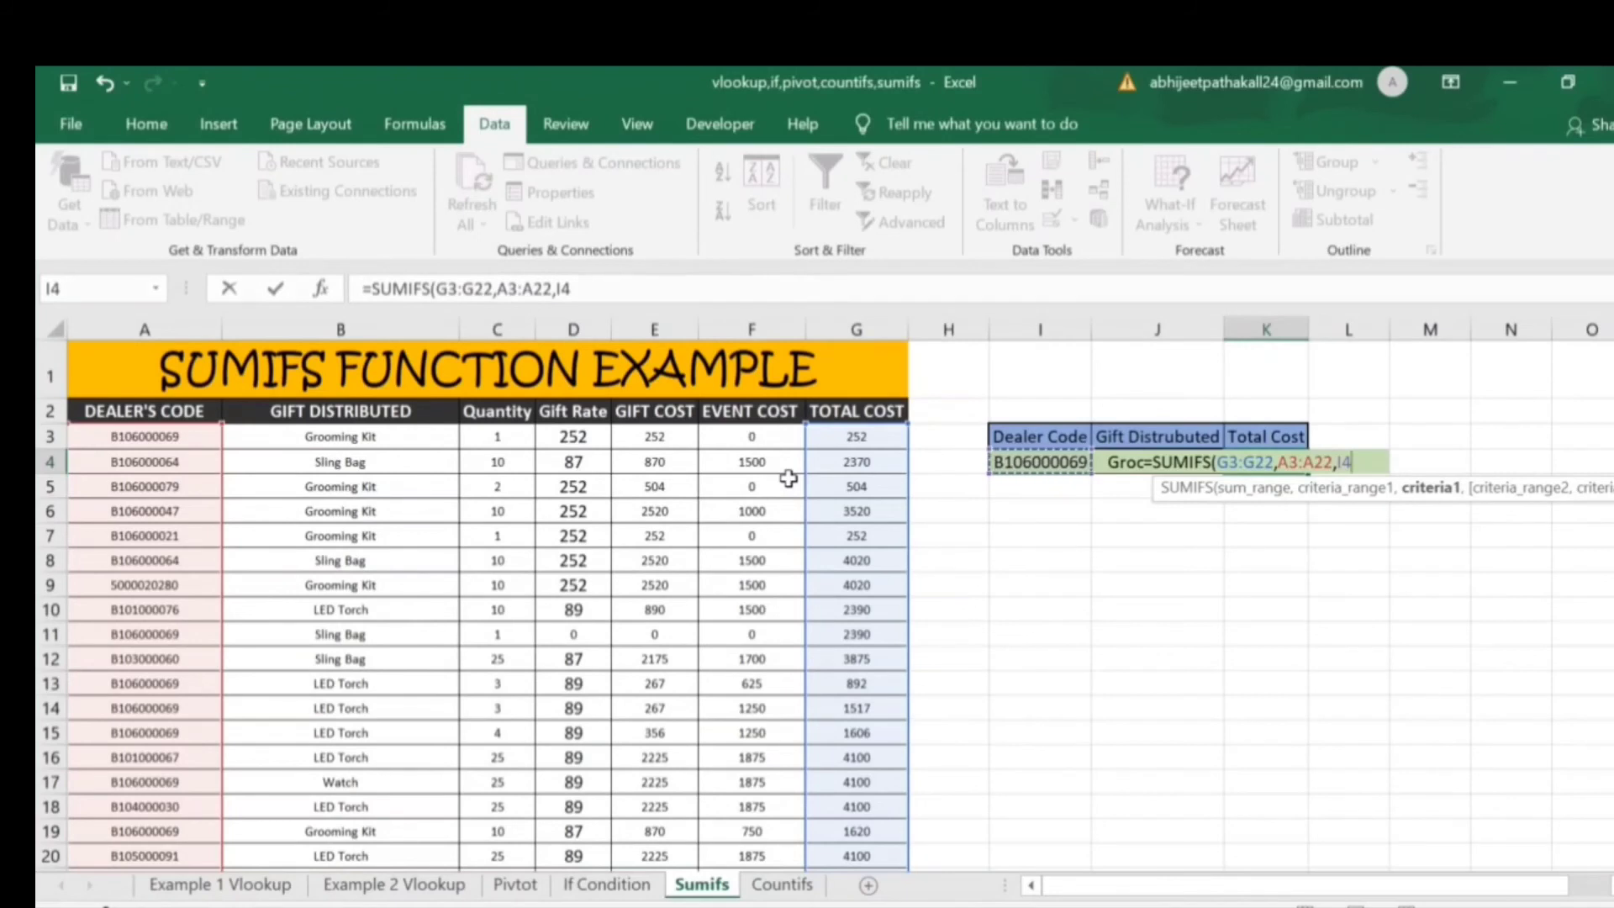
- Add the gift distributed cells B3:B22 as the second criteria range
text(,)
key(Left)
key(Left)
key(Left)
key(Left)
key(Left)
key(Left)
key(Left)
key(Left)
key(Left)
key(Up)
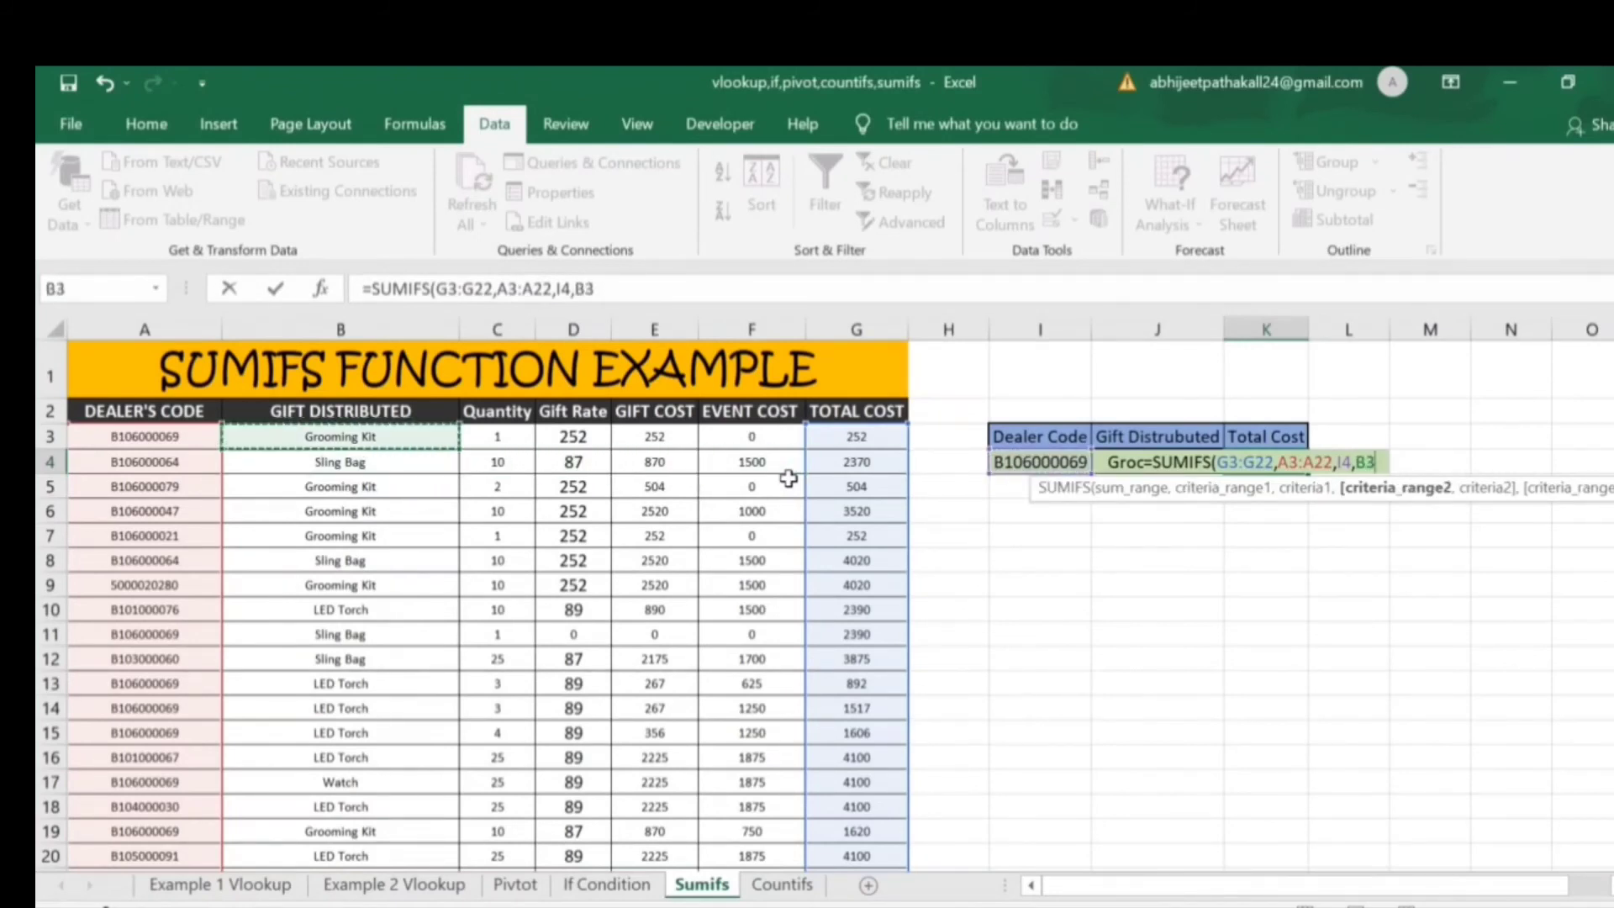
key(ctrl+shift+Down)
- Reference B3 (Grooming Kit) as the second criterion and enter the completed SUMIFS formula in K4
text(,)
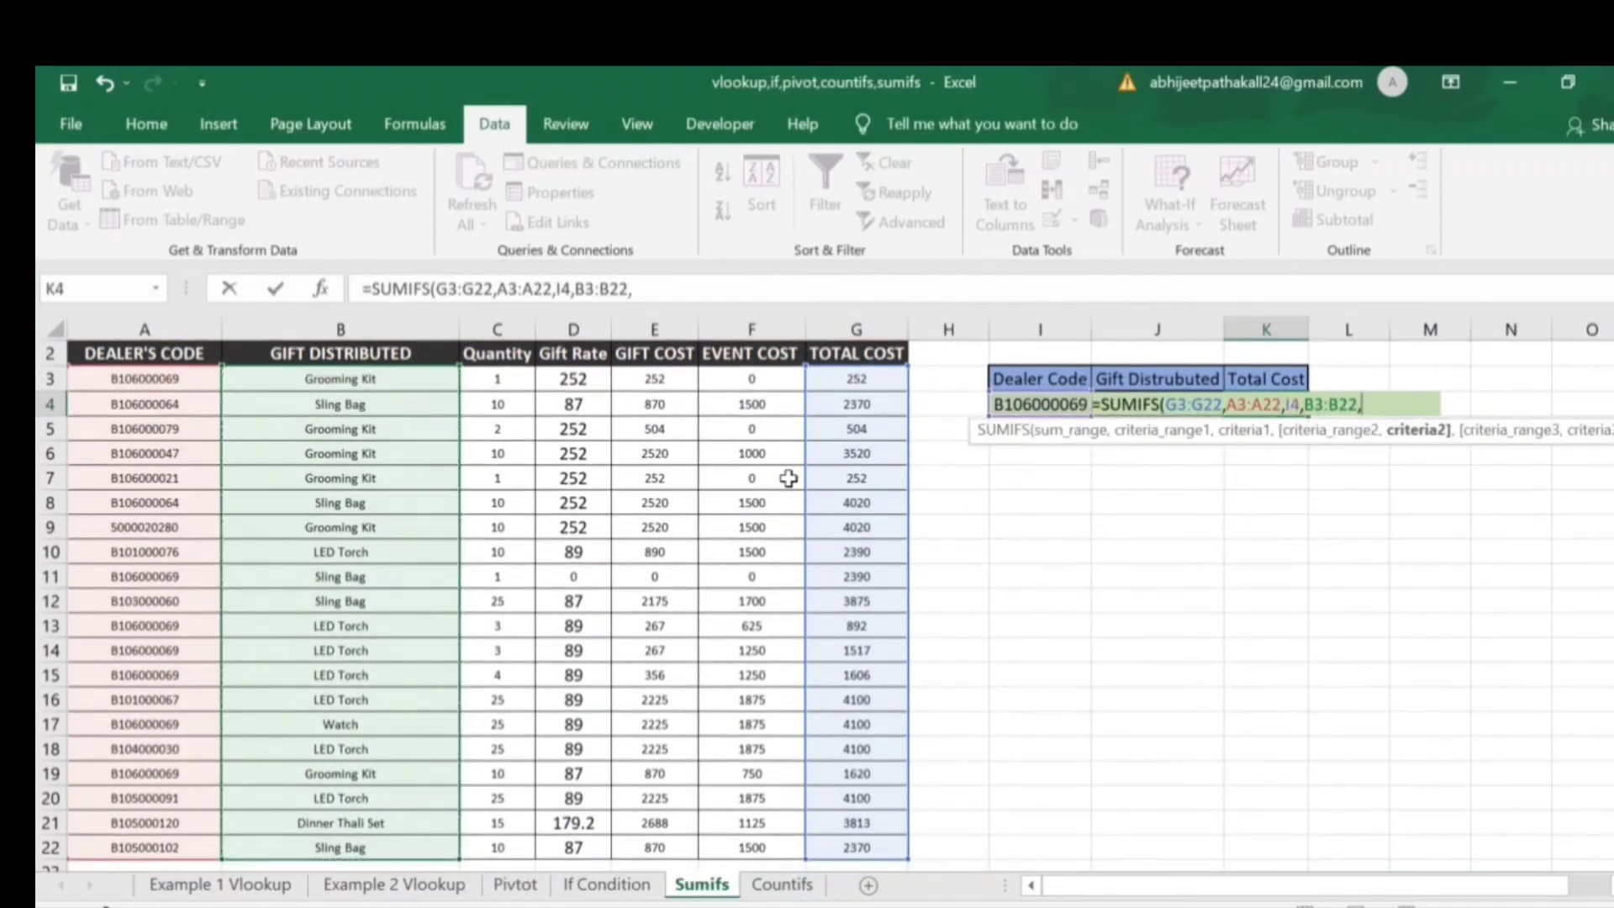
key(Up)
key(Up)
key(Up)
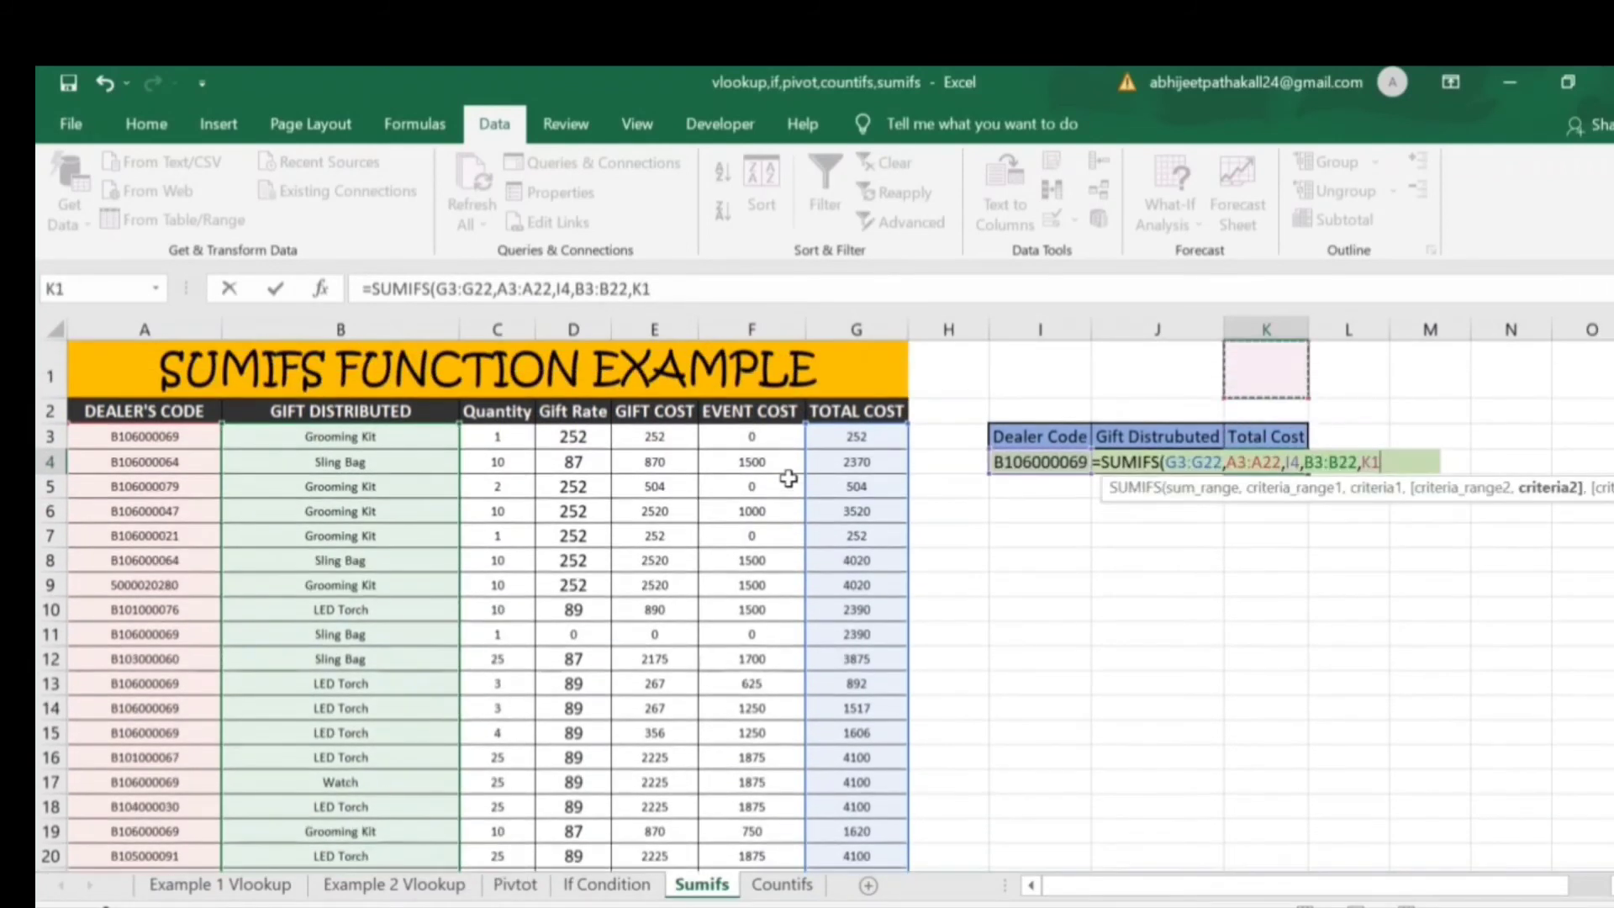
key(Down)
key(Down)
key(Left)
key(Left)
key(Left)
key(Left)
key(Left)
key(Left)
key(Left)
key(Left)
key(Left)
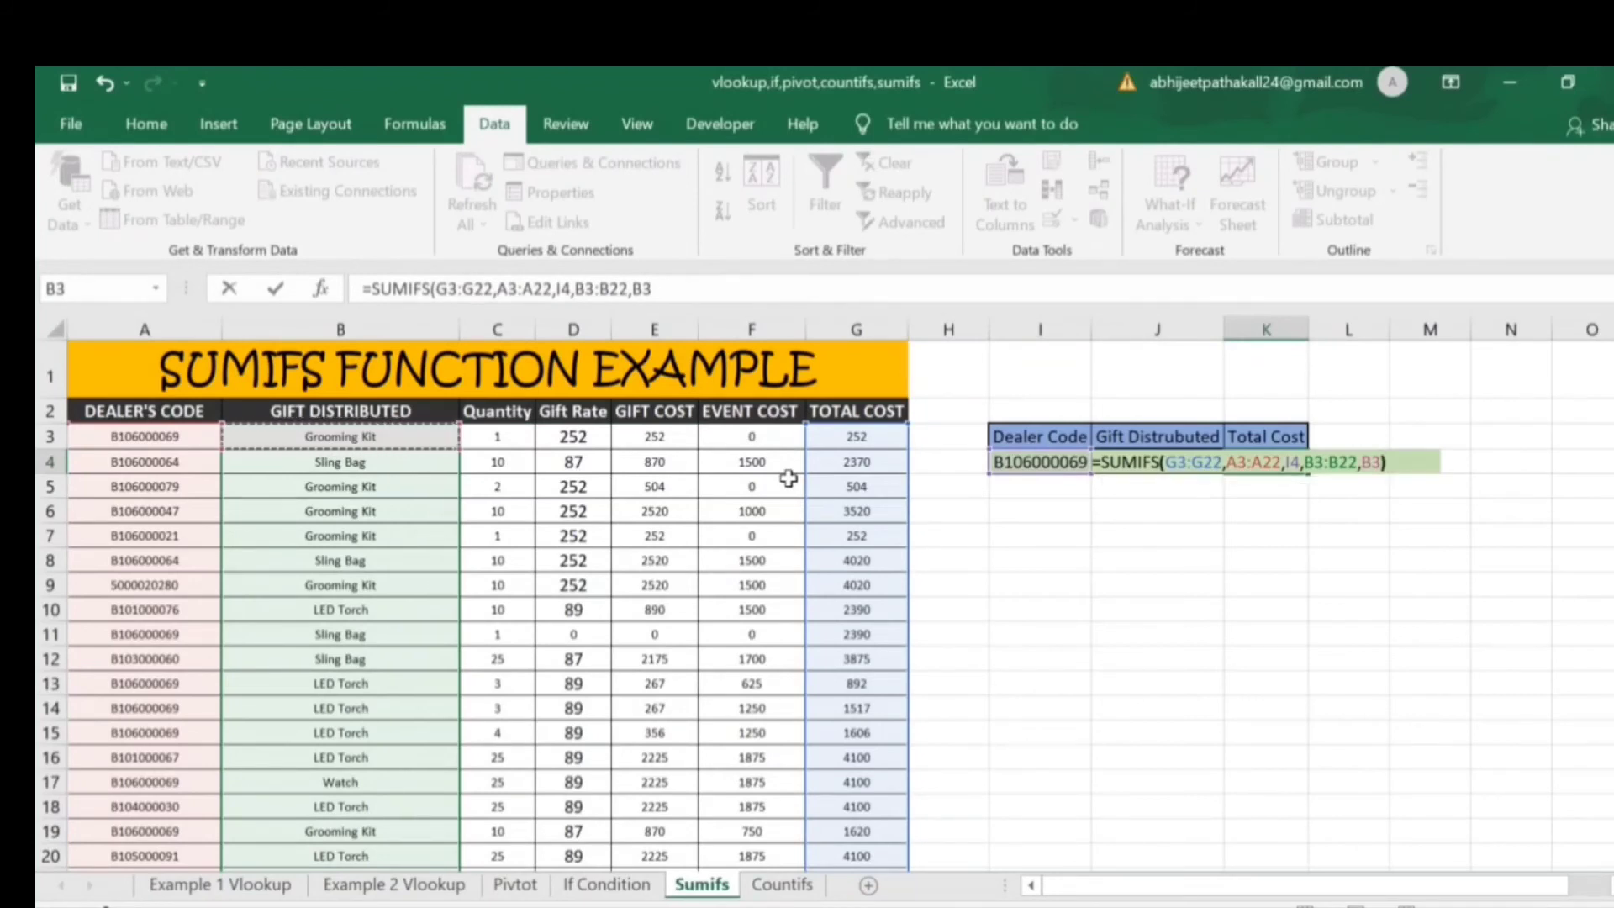
text())
key(Return)
key(Up)
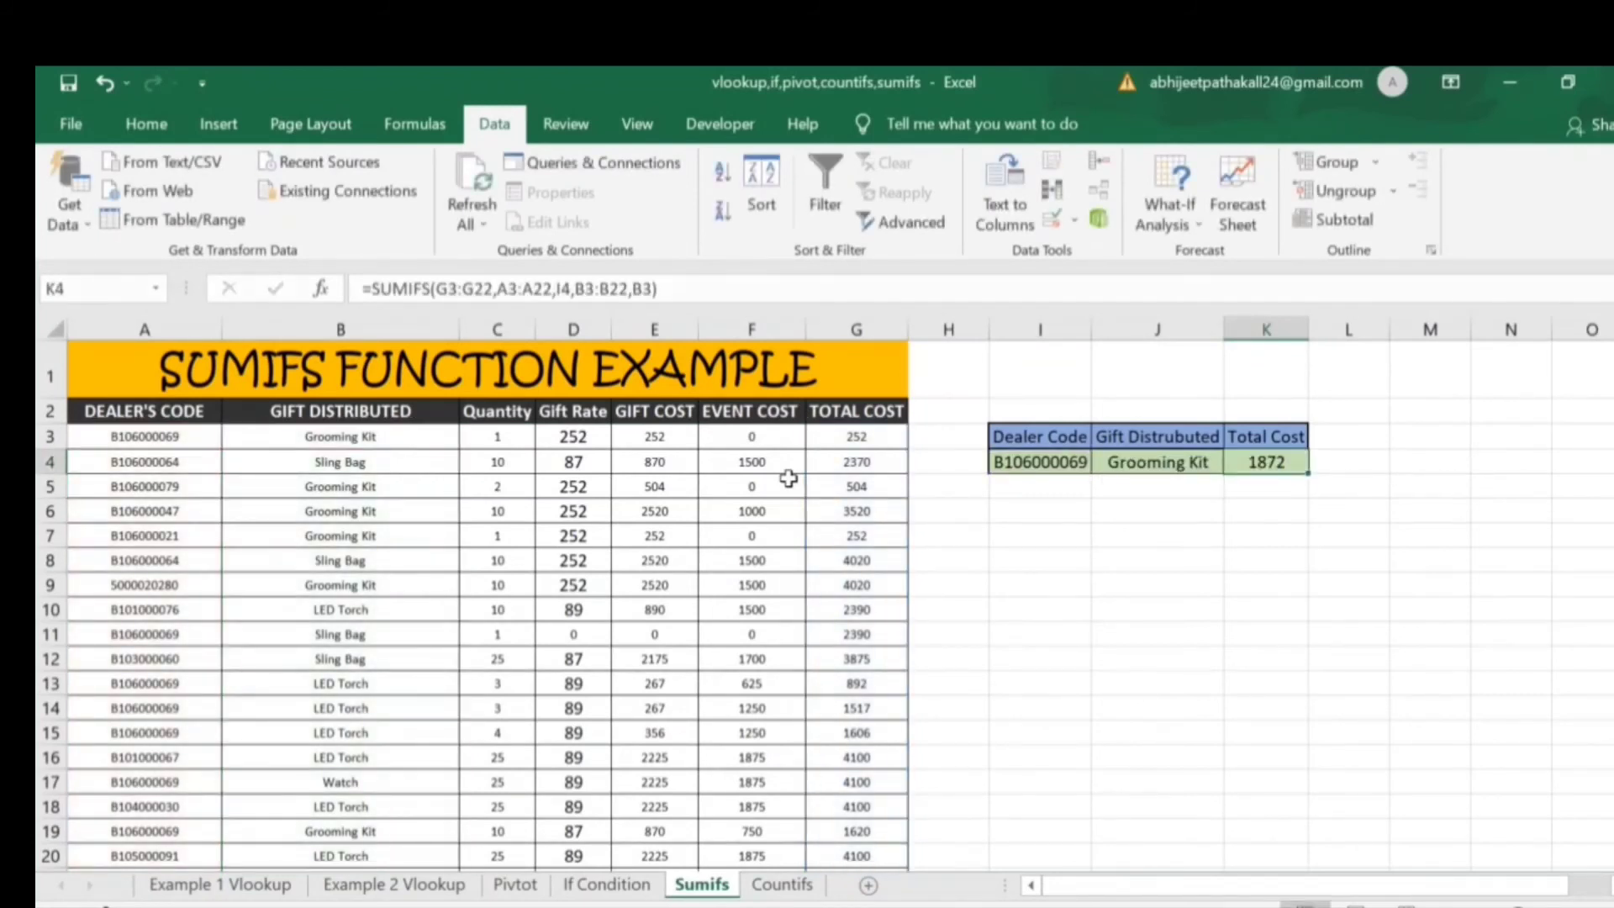
- Turn on filtering for the table's header row 2
key(Home)
key(Up)
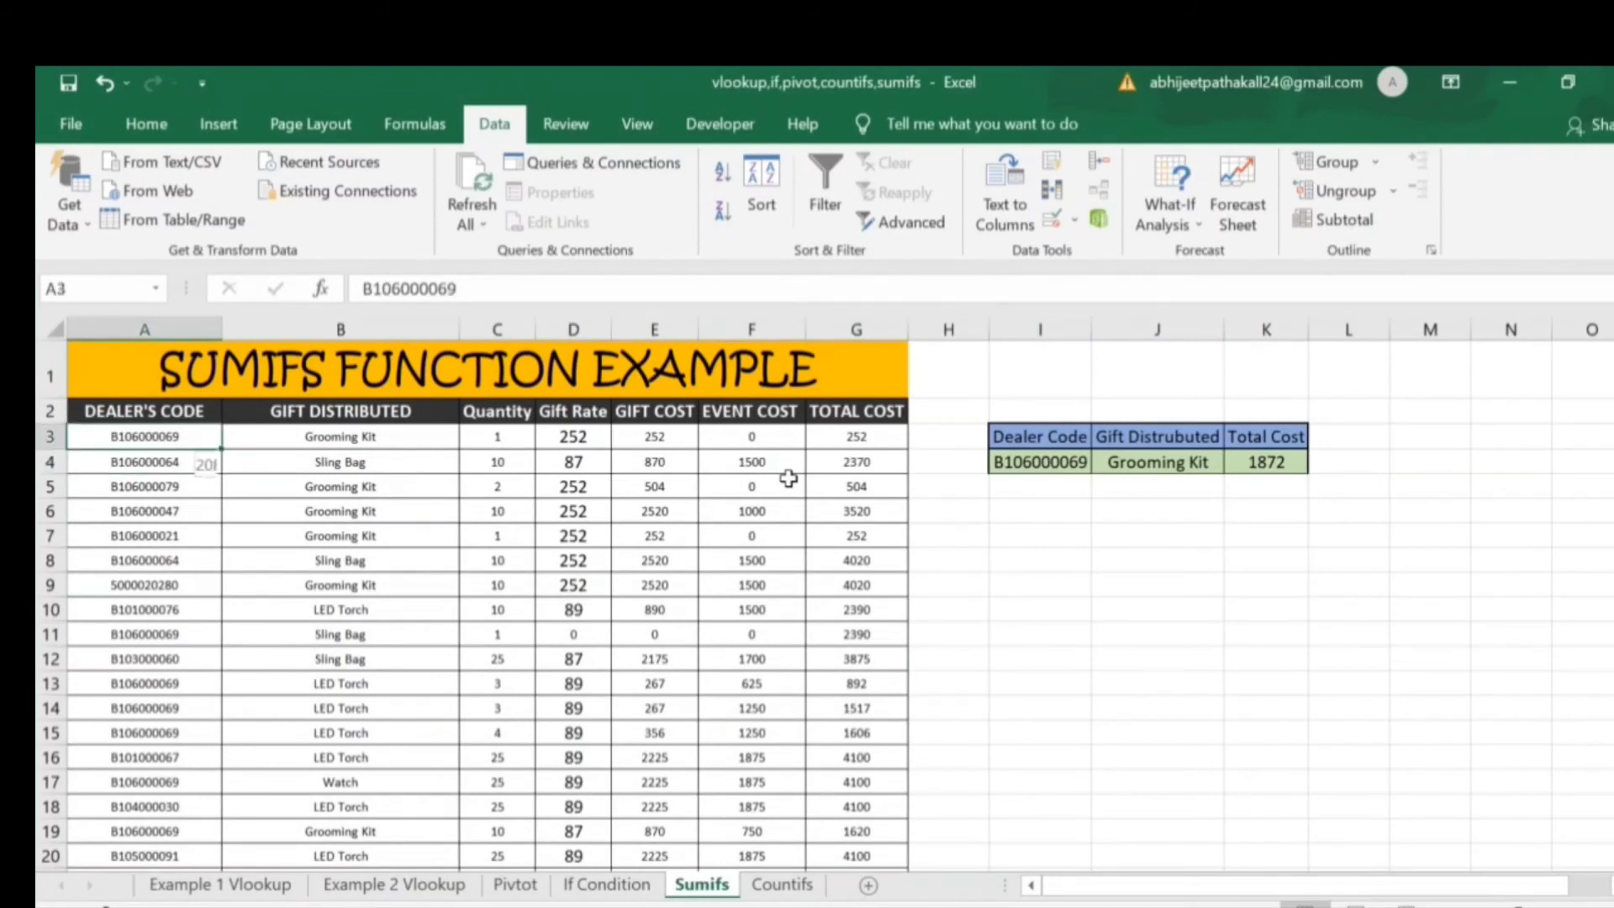
key(shift+space)
key(Up)
key(shift+space)
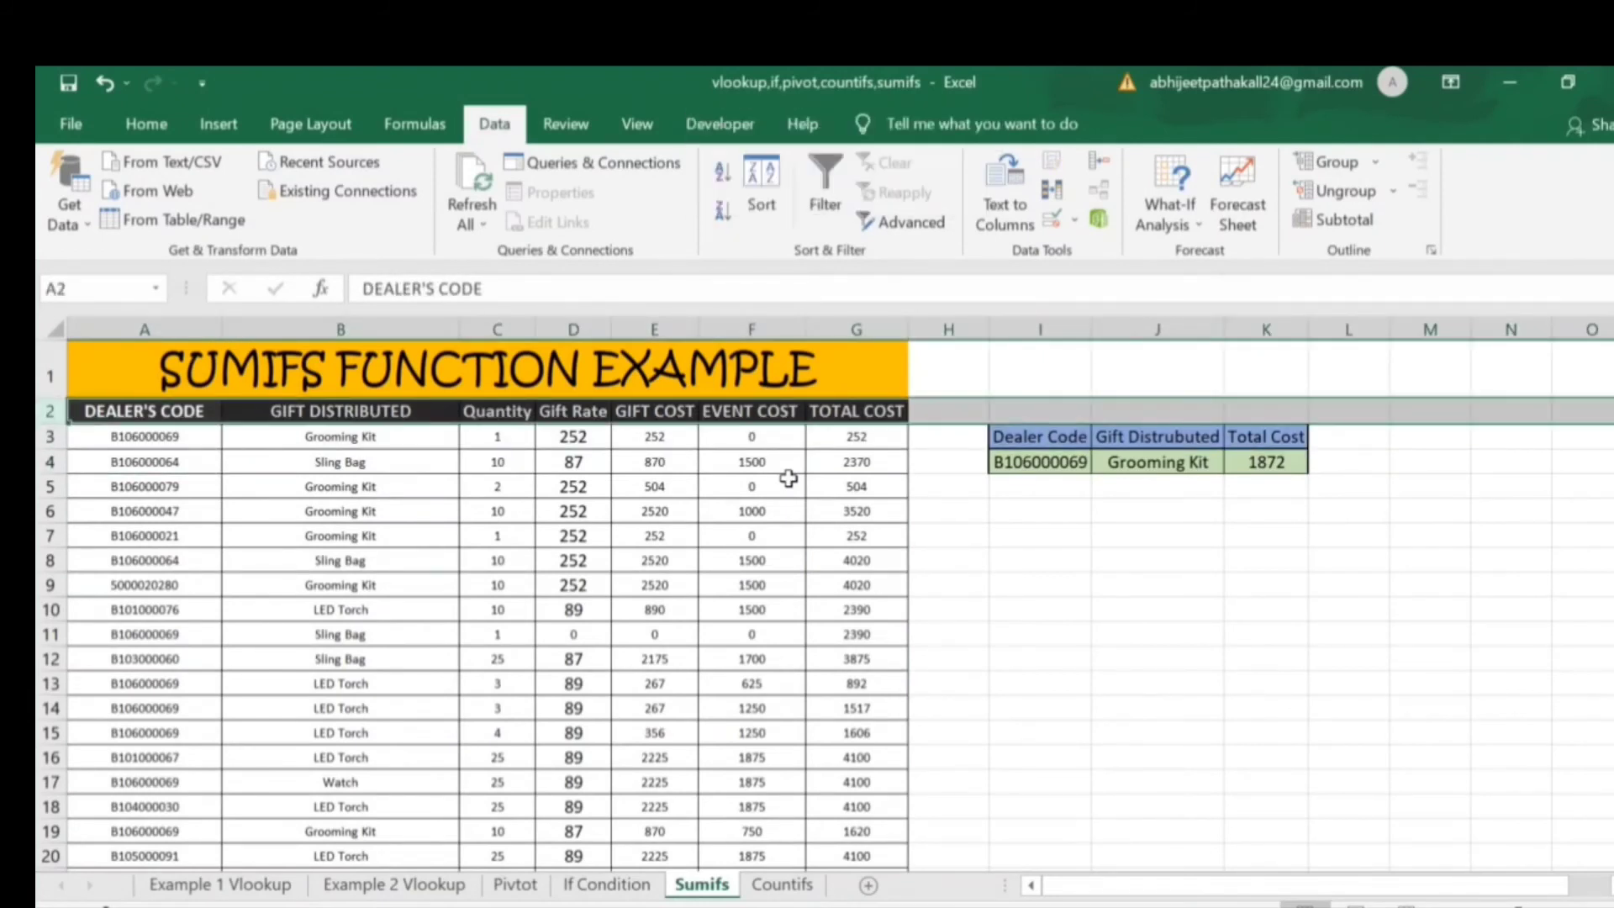
key(ctrl+shift+l)
- Filter the DEALER'S CODE column to show only the dealer code used in the summary row
key(Tab)
key(shift+Tab)
key(alt+Down)
key(Tab)
key(Tab)
key(space)
key(Down)
key(Down)
key(Down)
key(Down)
key(Down)
key(Down)
key(Down)
key(Down)
key(Down)
key(Down)
key(Down)
key(Down)
key(Down)
key(Down)
key(Up)
key(Up)
key(space)
key(Return)
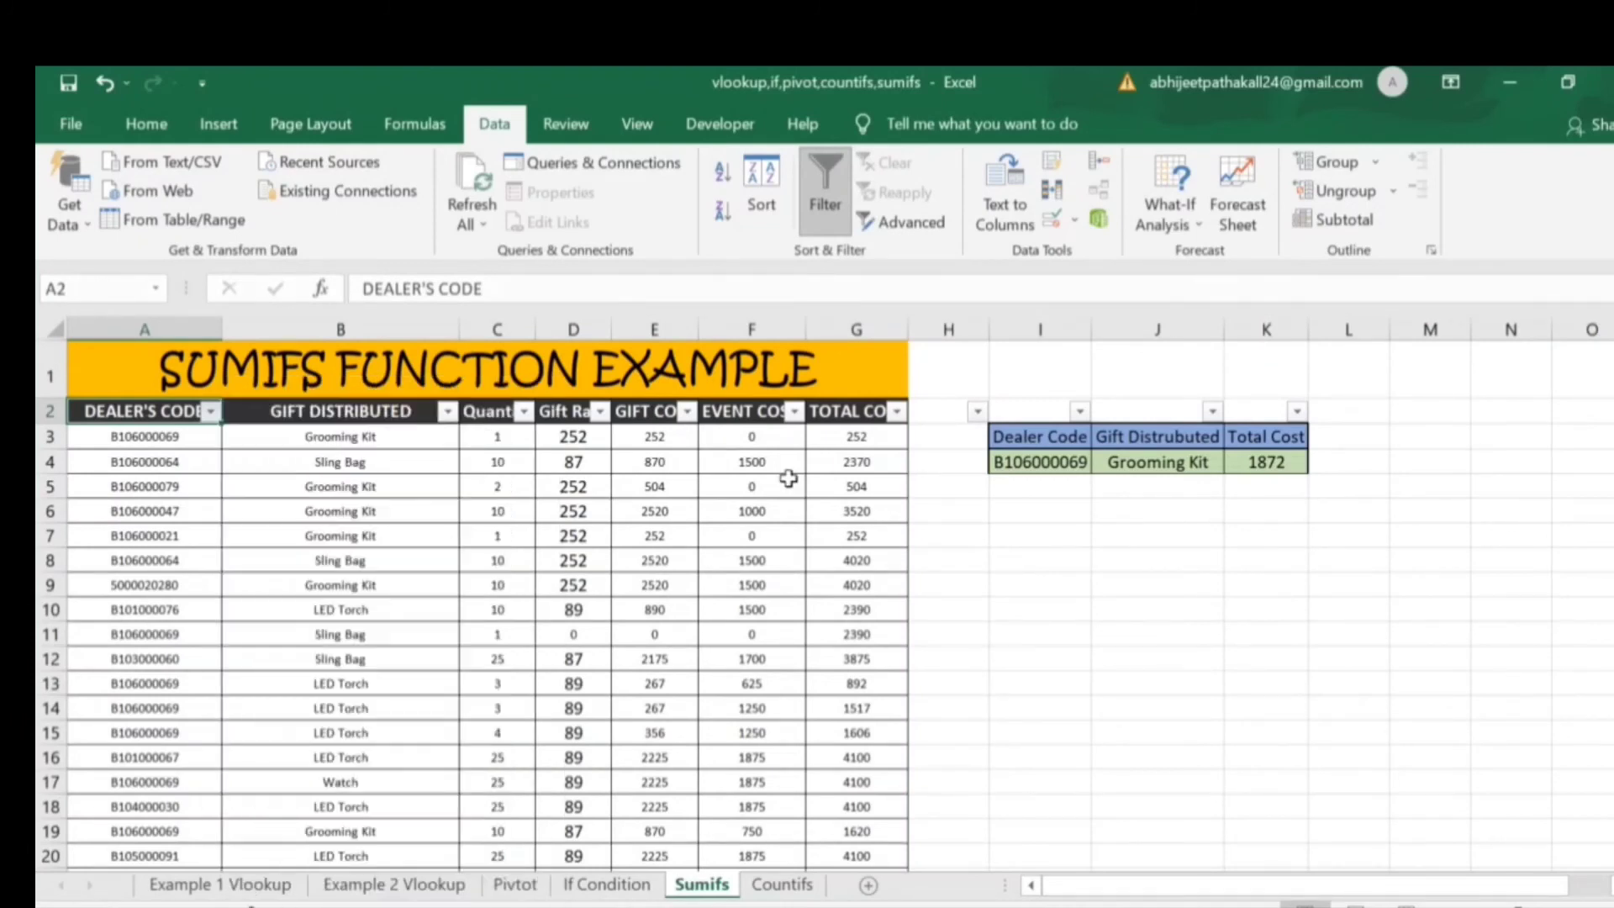
- Filter the GIFT DISTRIBUTED column to show only Grooming Kit
key(Down)
key(Right)
key(Up)
key(alt+Down)
key(Down)
key(Down)
key(Down)
key(Down)
key(Down)
key(Down)
key(Down)
key(Down)
key(Down)
key(space)
key(Down)
key(space)
key(Return)
- Use AutoSum in G23 to subtotal the filtered TOTAL COST values with =SUBTOTAL(9,G3:G22)
key(Down)
key(Right)
key(Right)
key(Right)
key(Right)
key(Right)
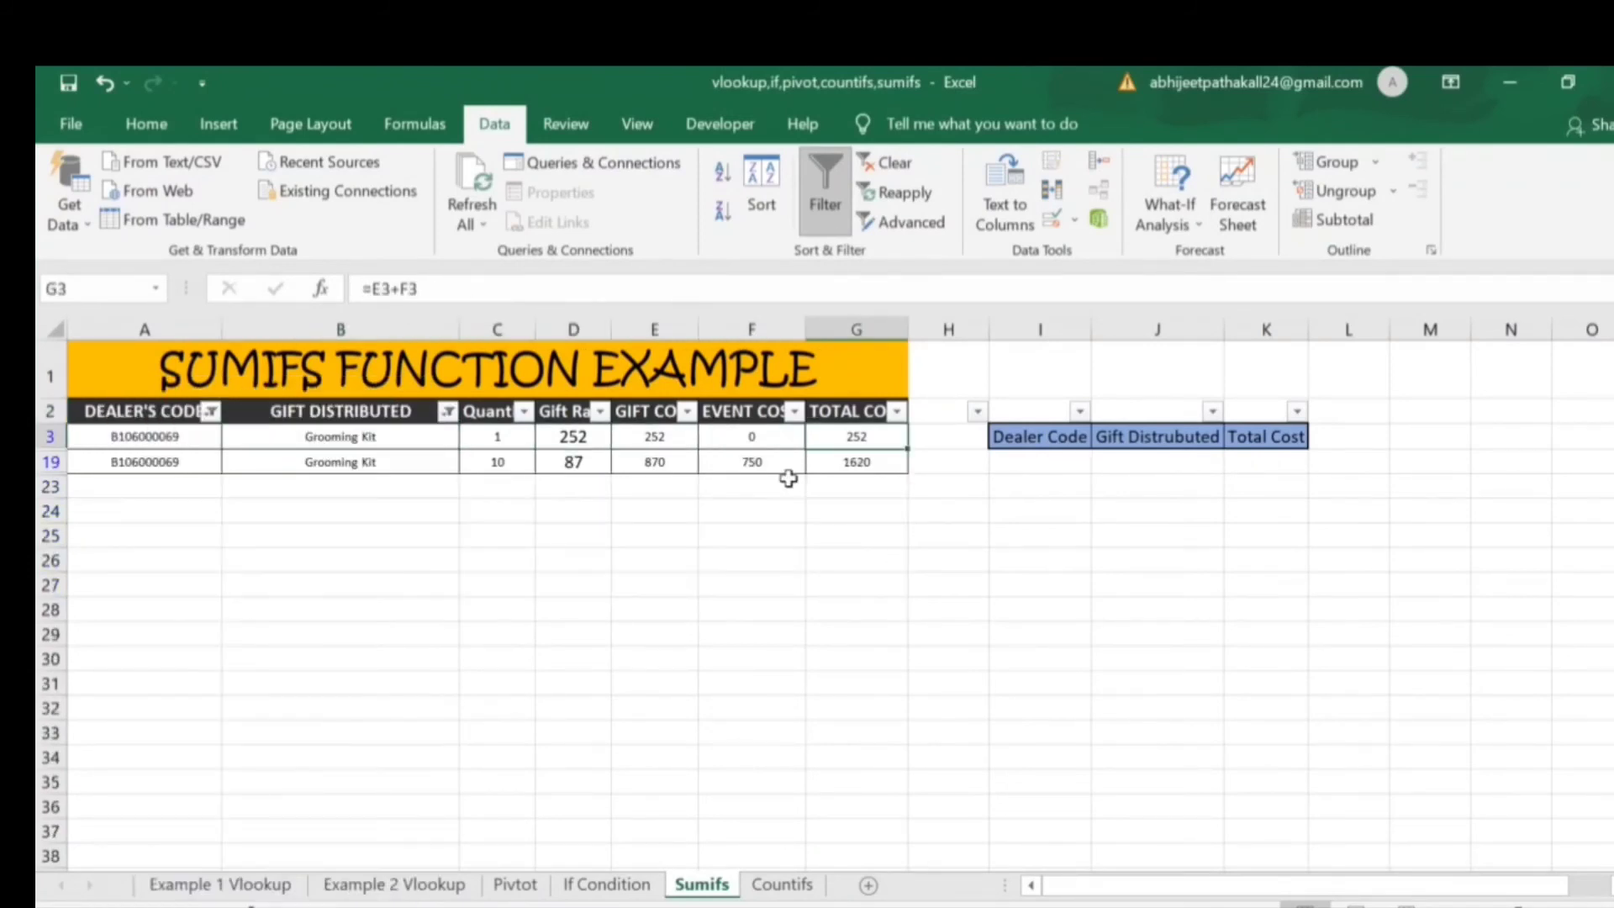
key(shift+Down)
key(Right)
key(Right)
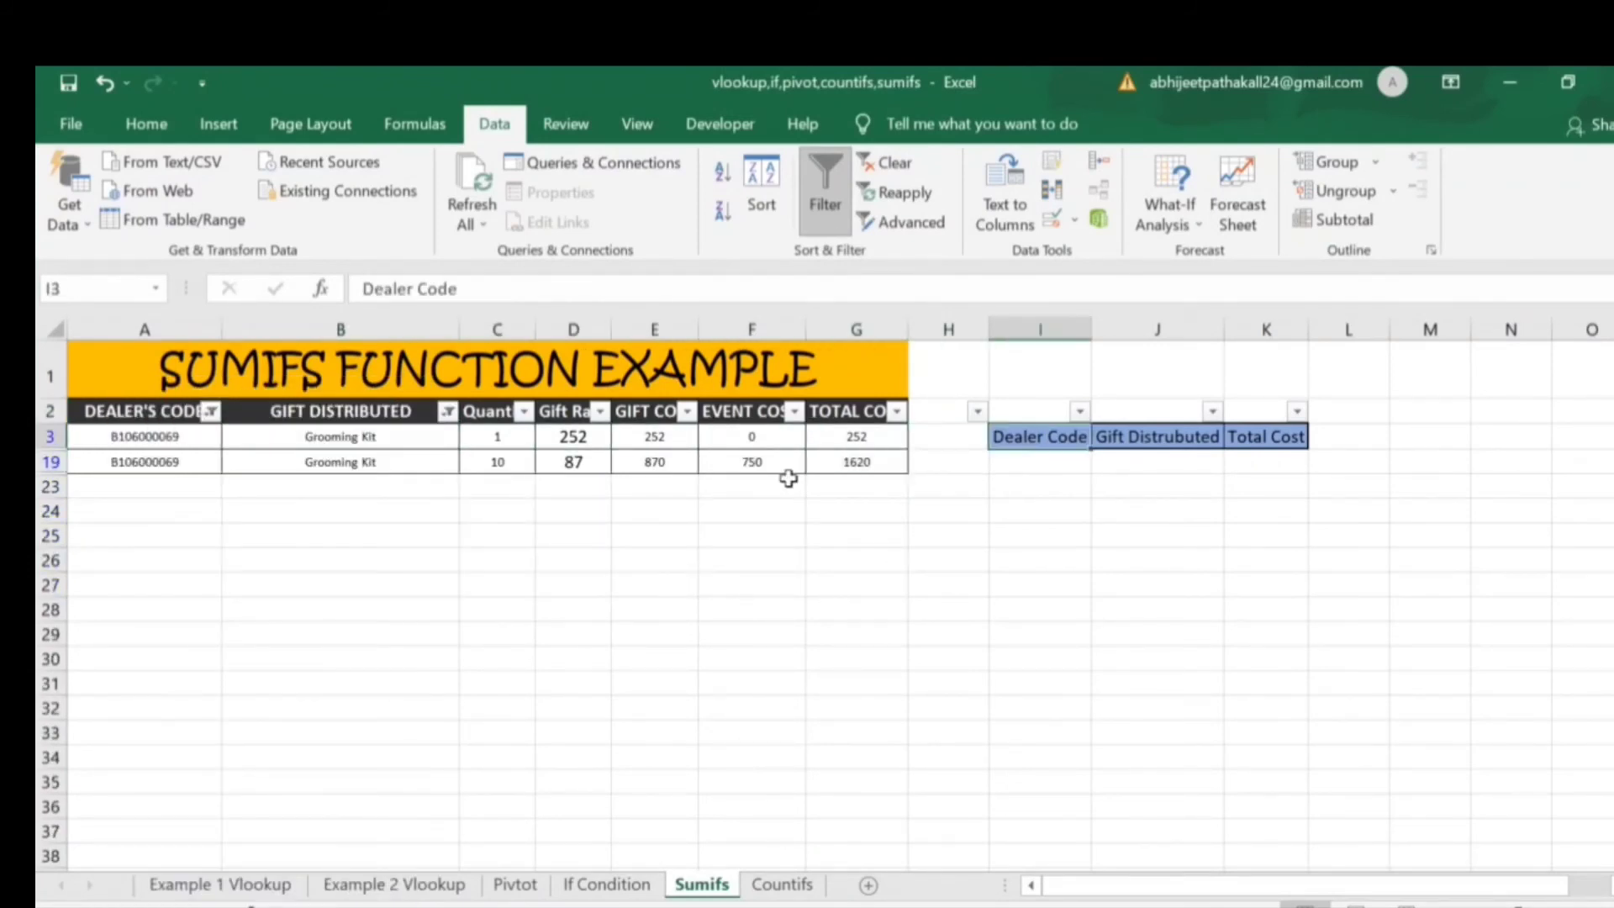
key(Left)
key(Left)
key(Down)
key(Down)
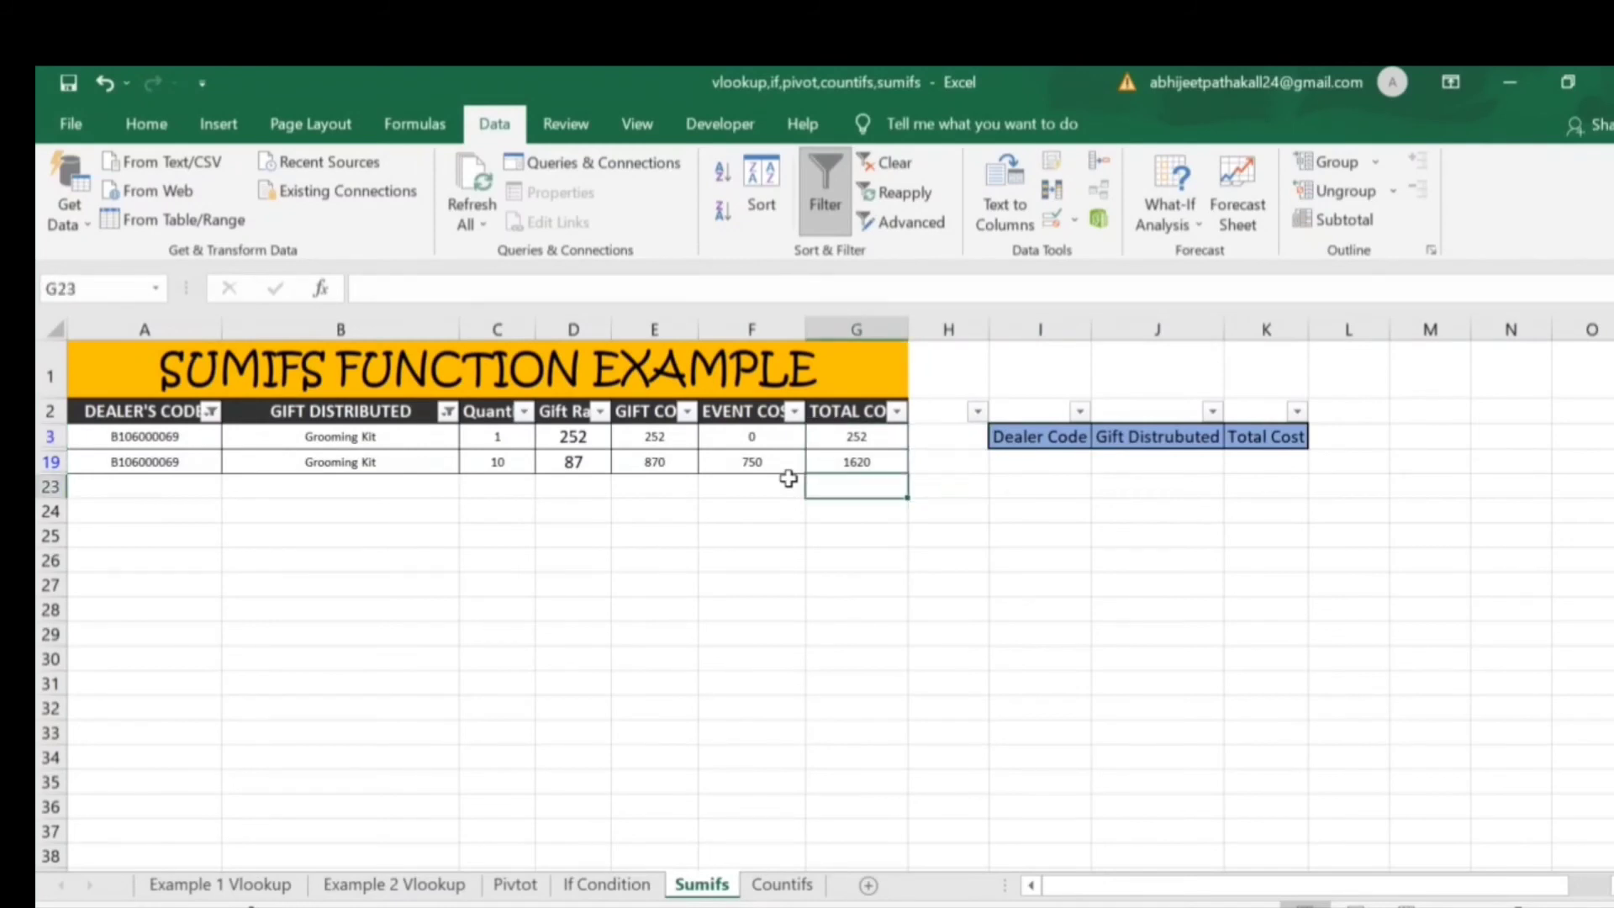
key(alt+equal)
key(ctrl+Return)
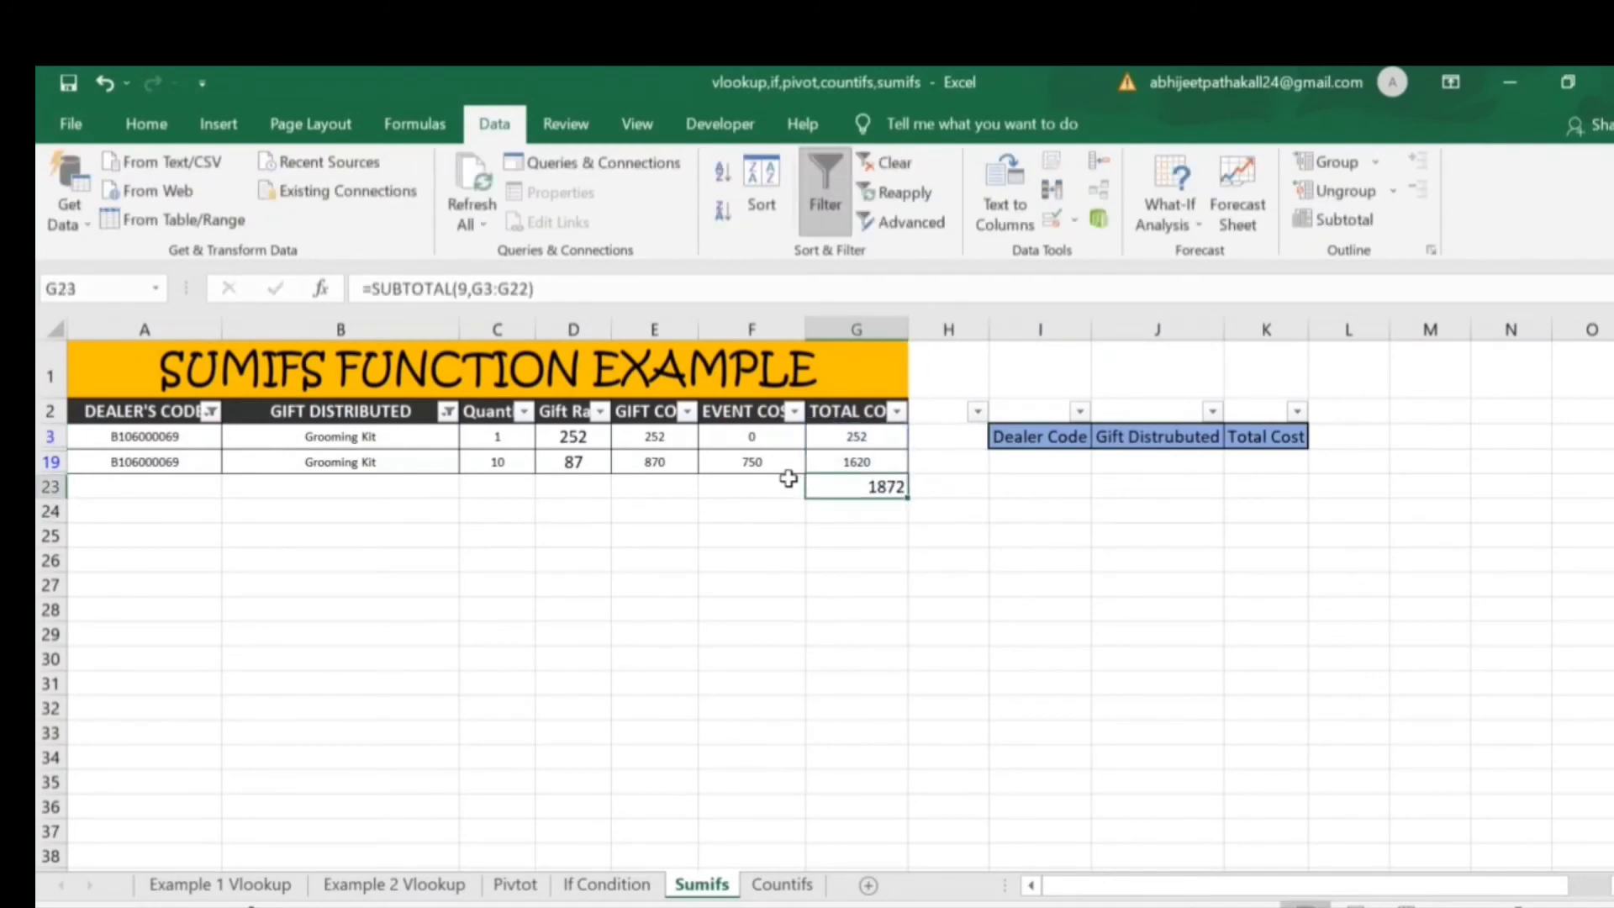
text(=)
key(Up)
key(Up)
key(Up)
key(Escape)
key(Left)
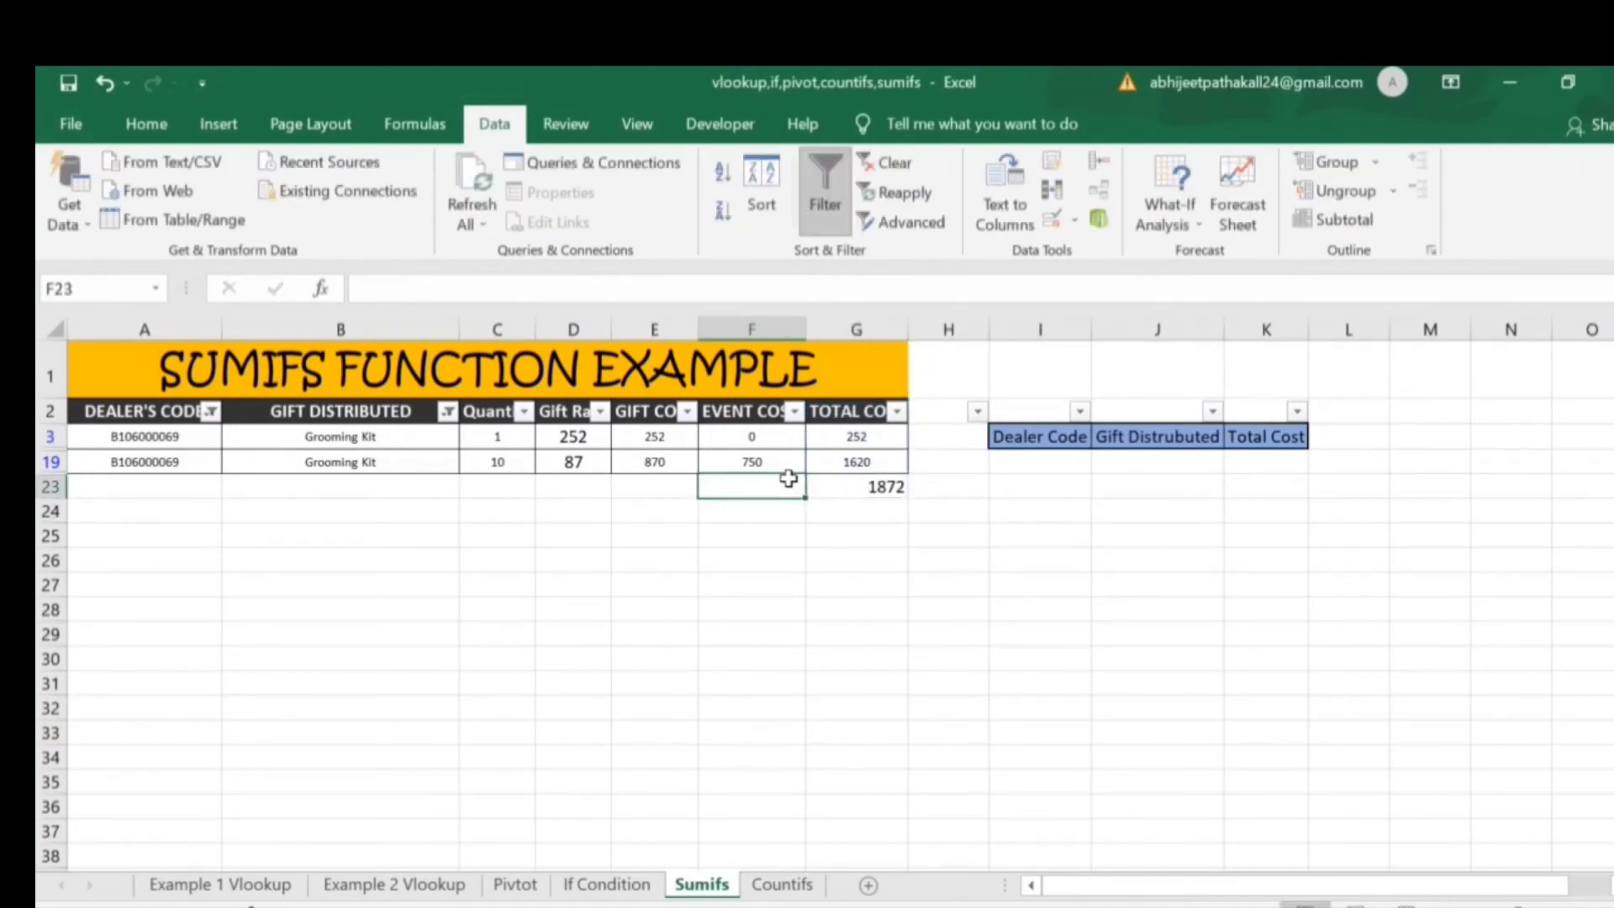
- Delete the subtotal formula from G23
key(Right)
key(Delete)
key(Up)
key(Up)
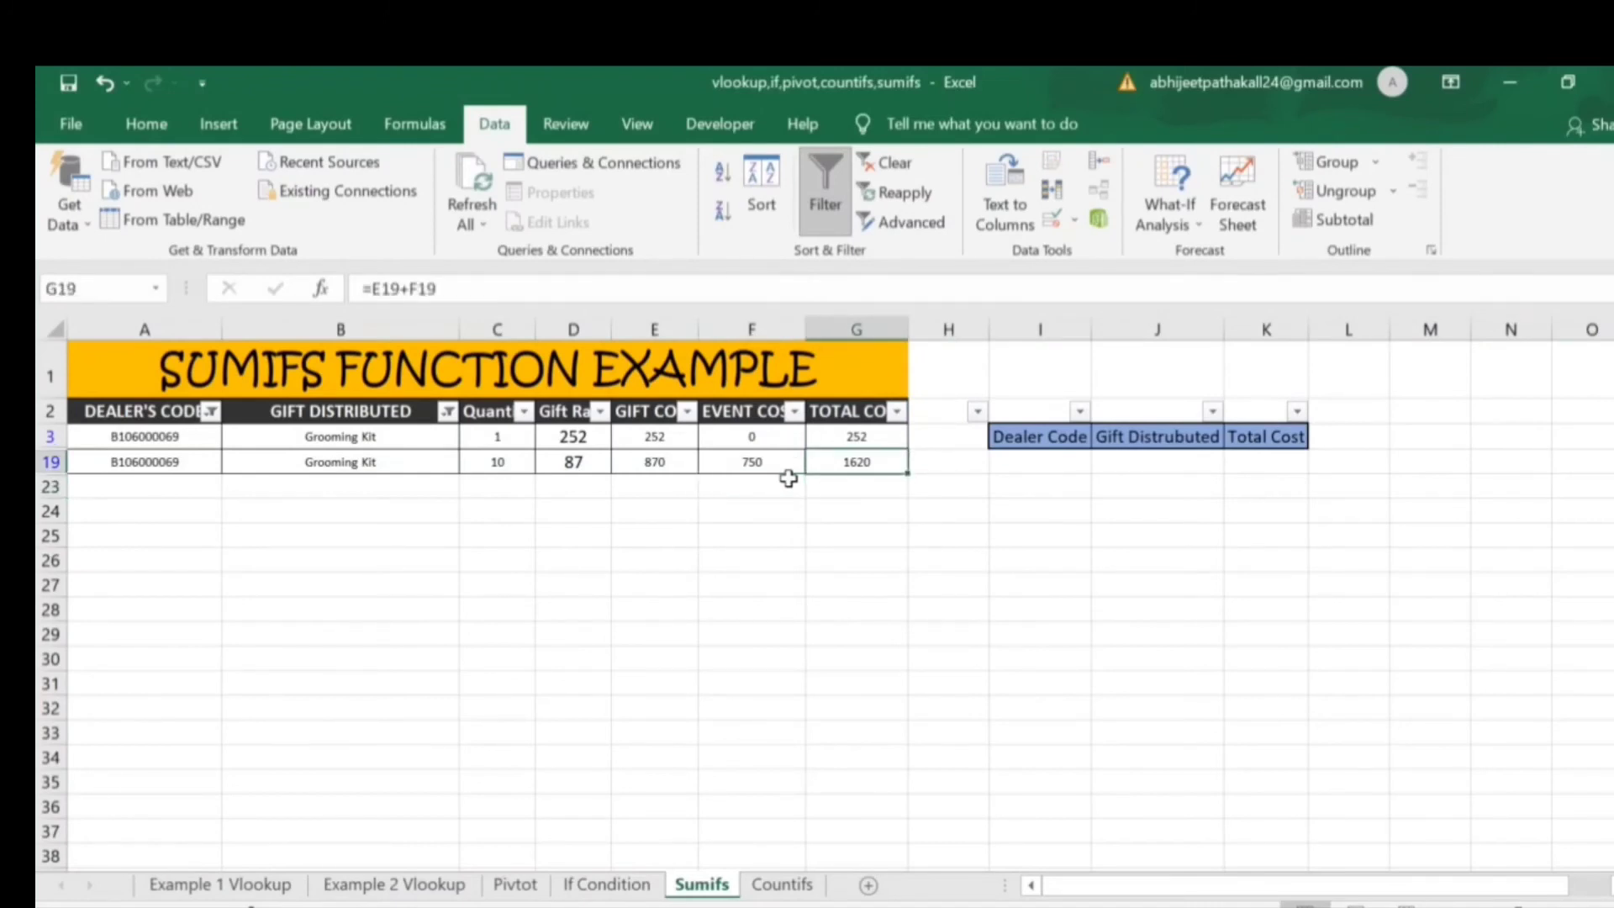
- Remove the filters from header row 2 so that all table rows are shown
key(Left)
key(Up)
key(shift+space)
key(alt+d)
key(f)
key(f)
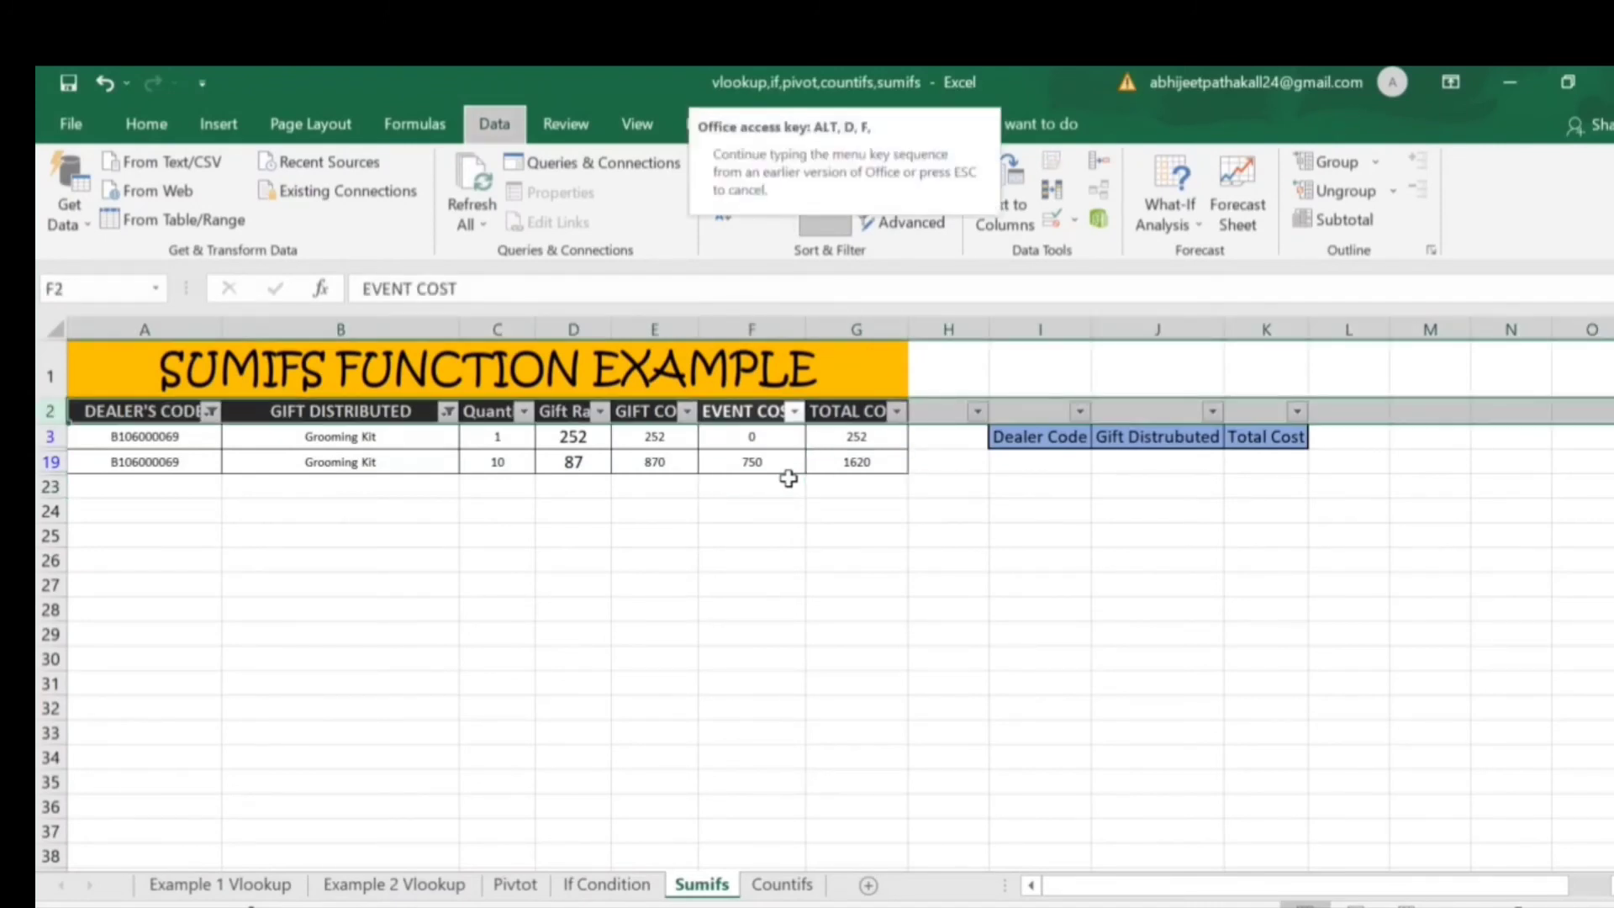
- Make the sum range in K4's SUMIFS formula absolute as $G$3:$G$22
key(Down)
key(Down)
key(Right)
key(Right)
key(Right)
key(Right)
key(Right)
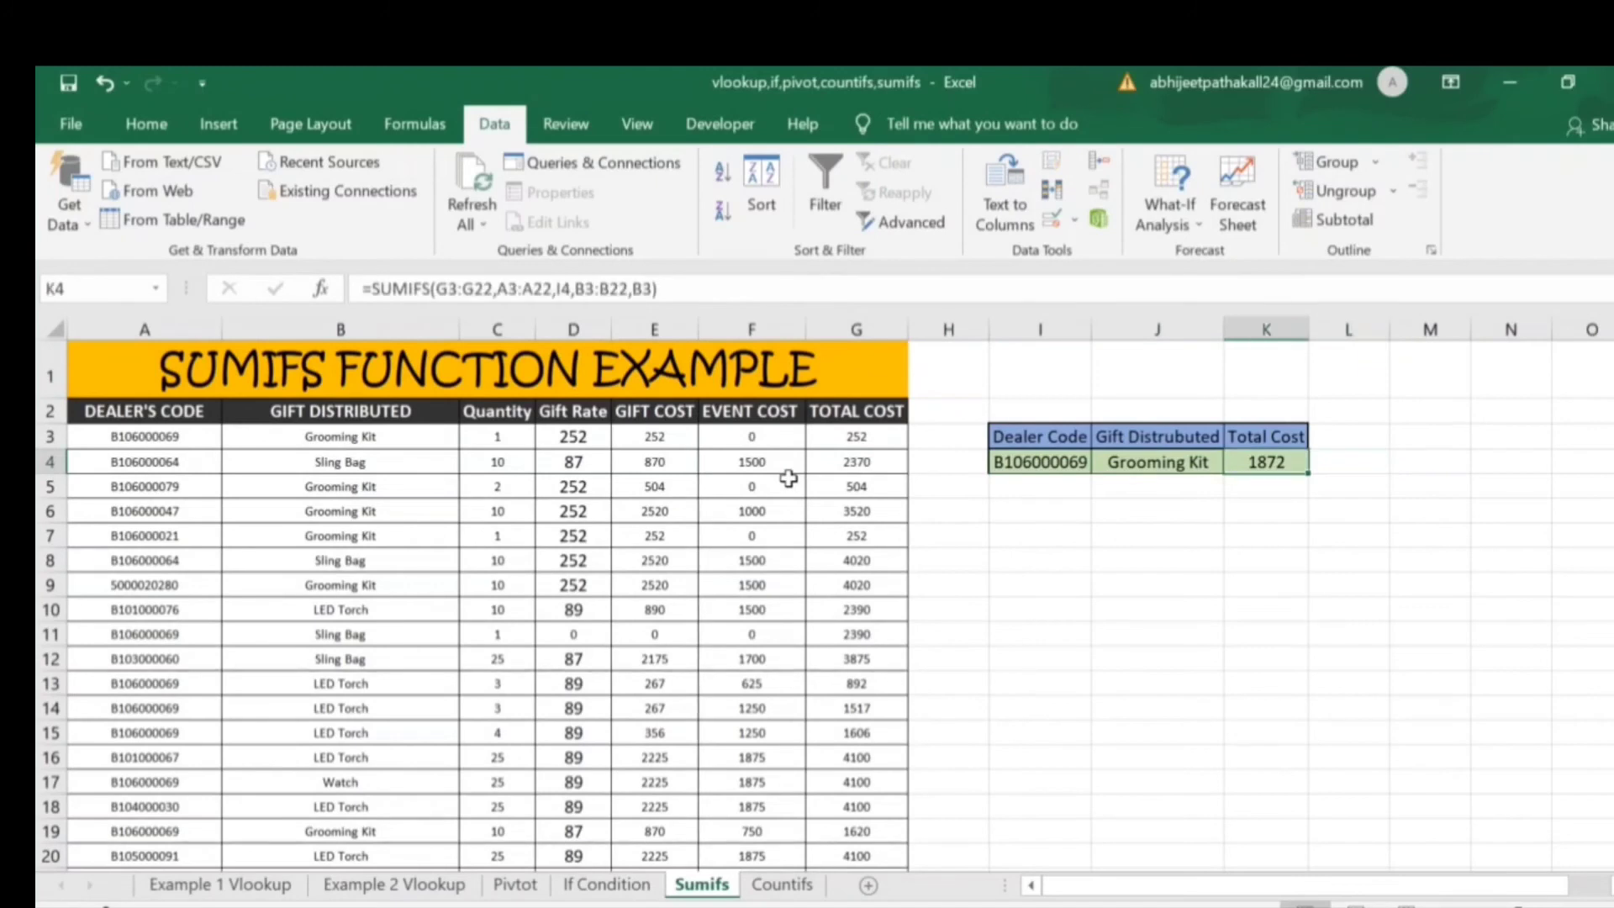
key(Left)
key(Left)
key(Right)
key(Right)
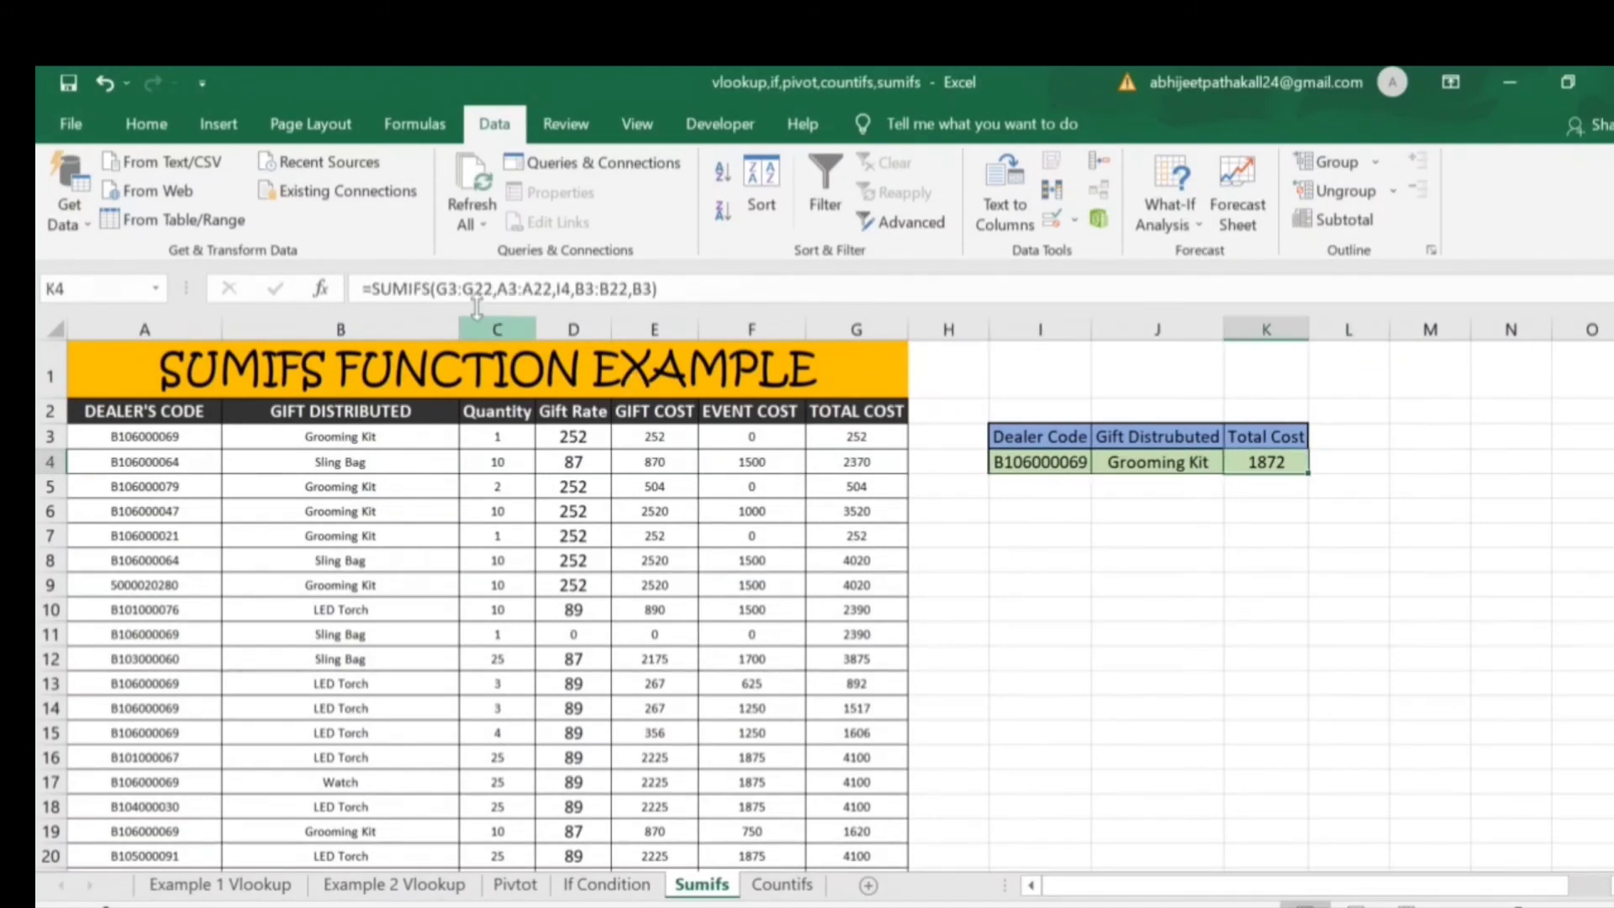
click(439, 288)
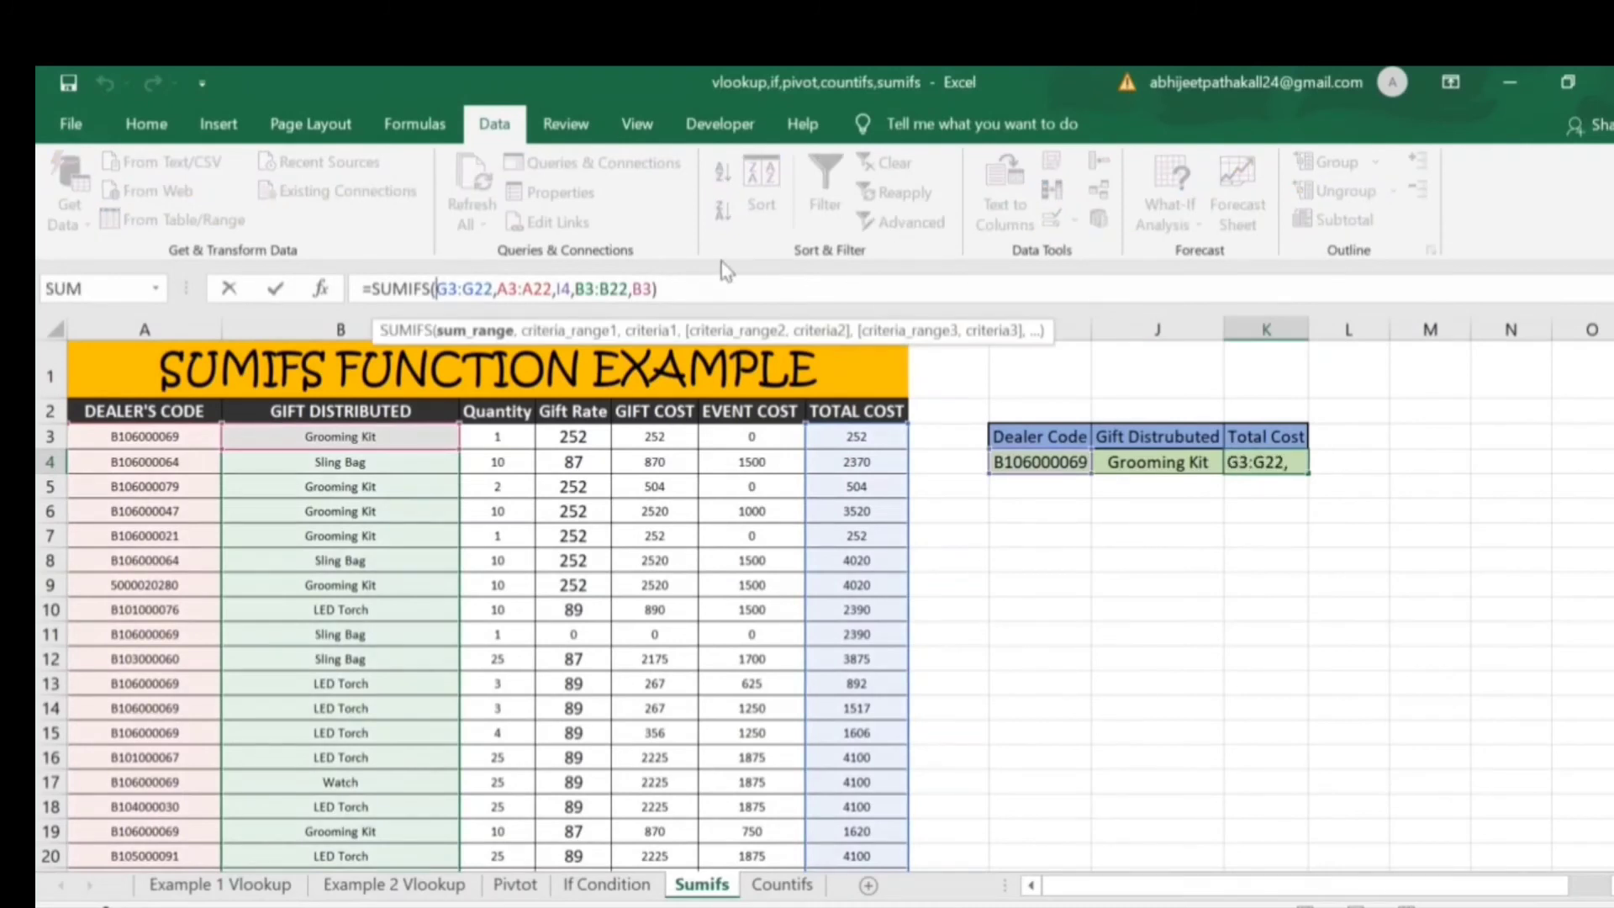
key(F4)
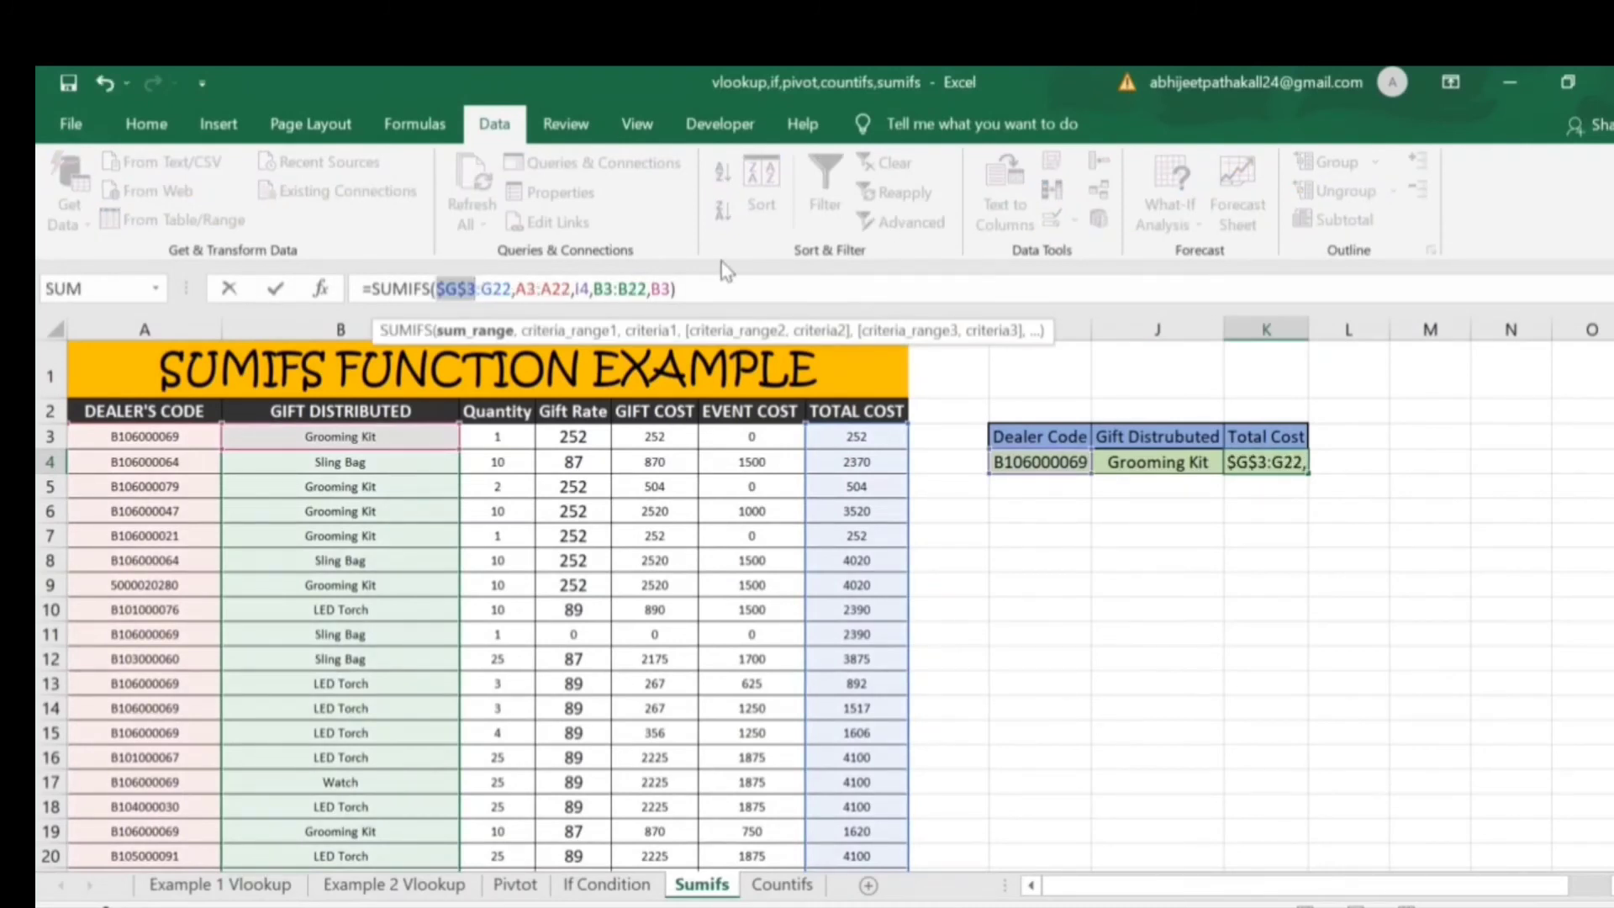
key(Right)
key(F4)
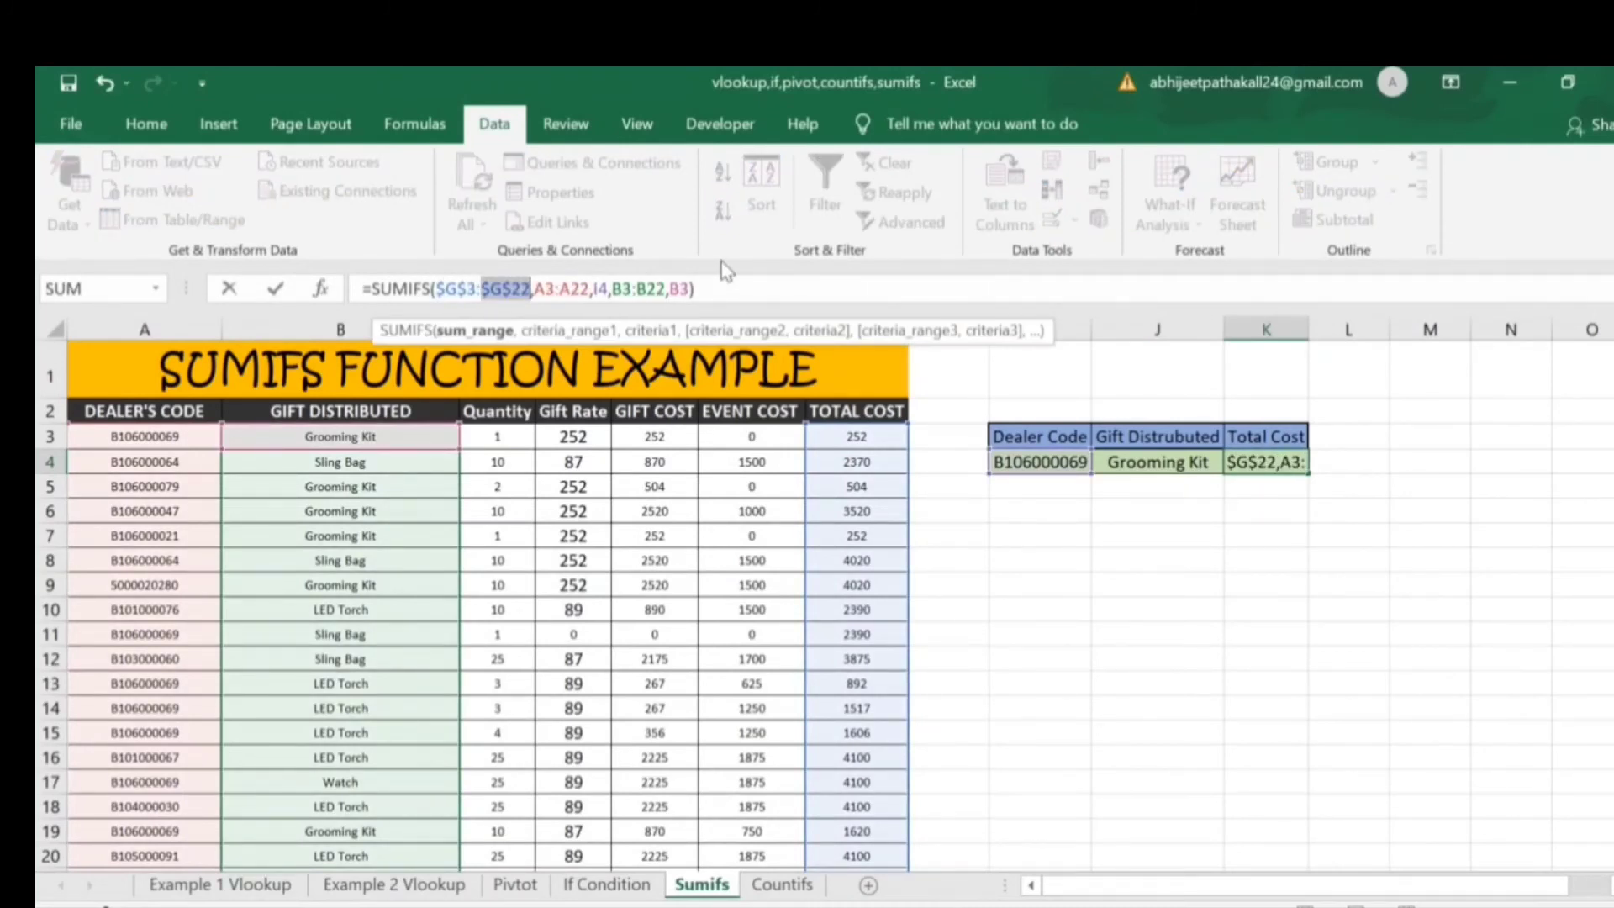
- Make the first criteria range in K4's formula absolute as $A$3:$A$22
key(Right)
key(Right)
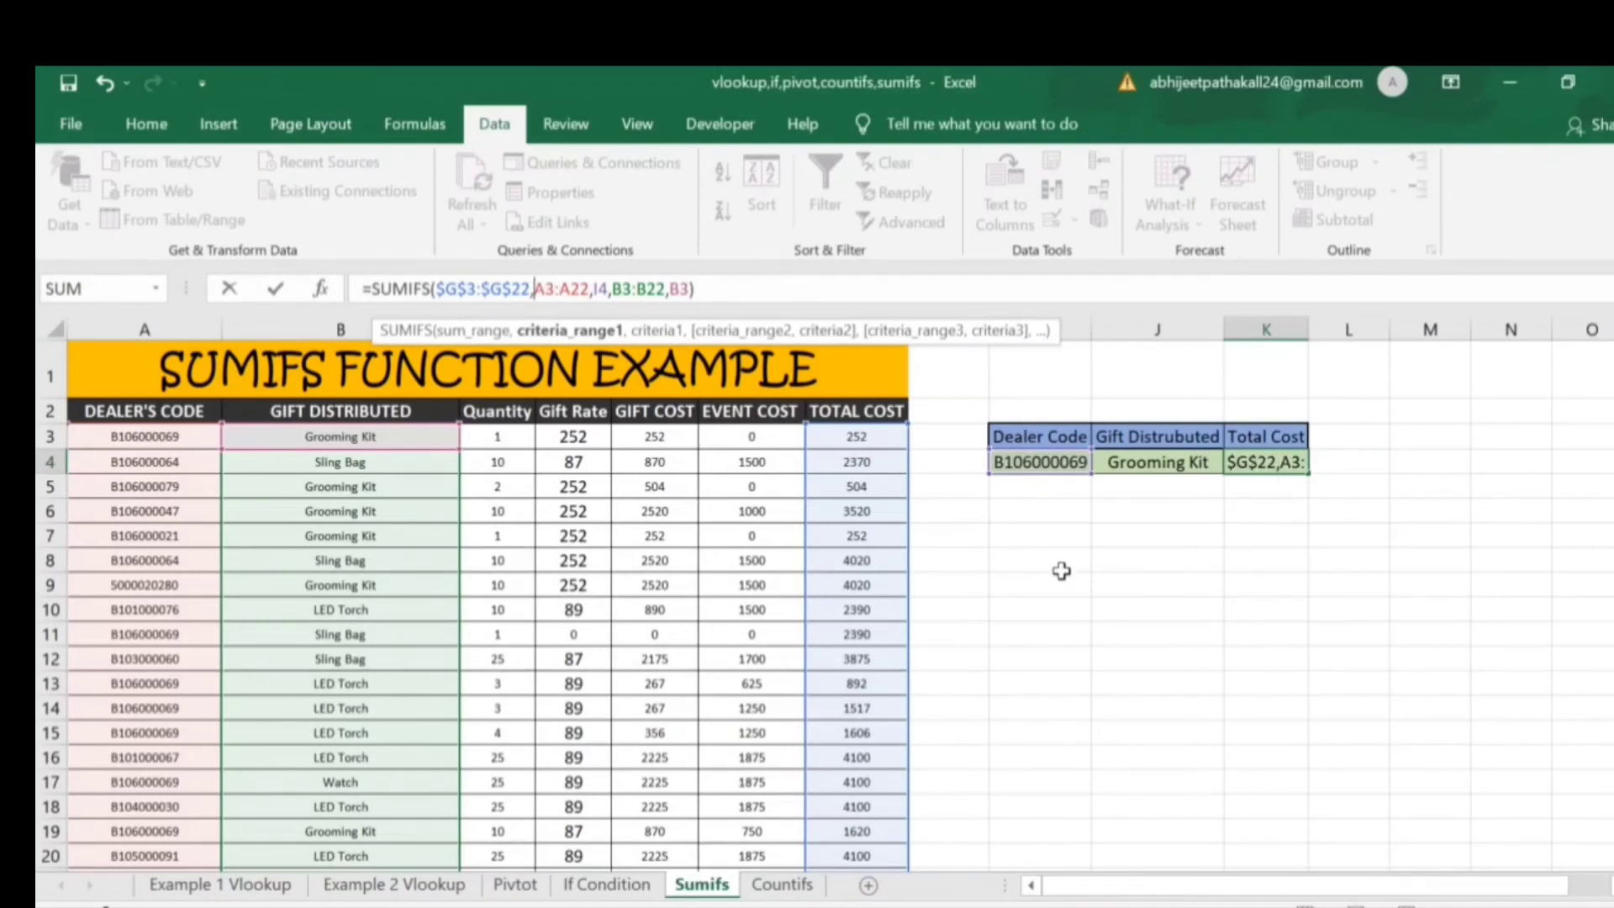
key(F4)
key(Right)
key(Right)
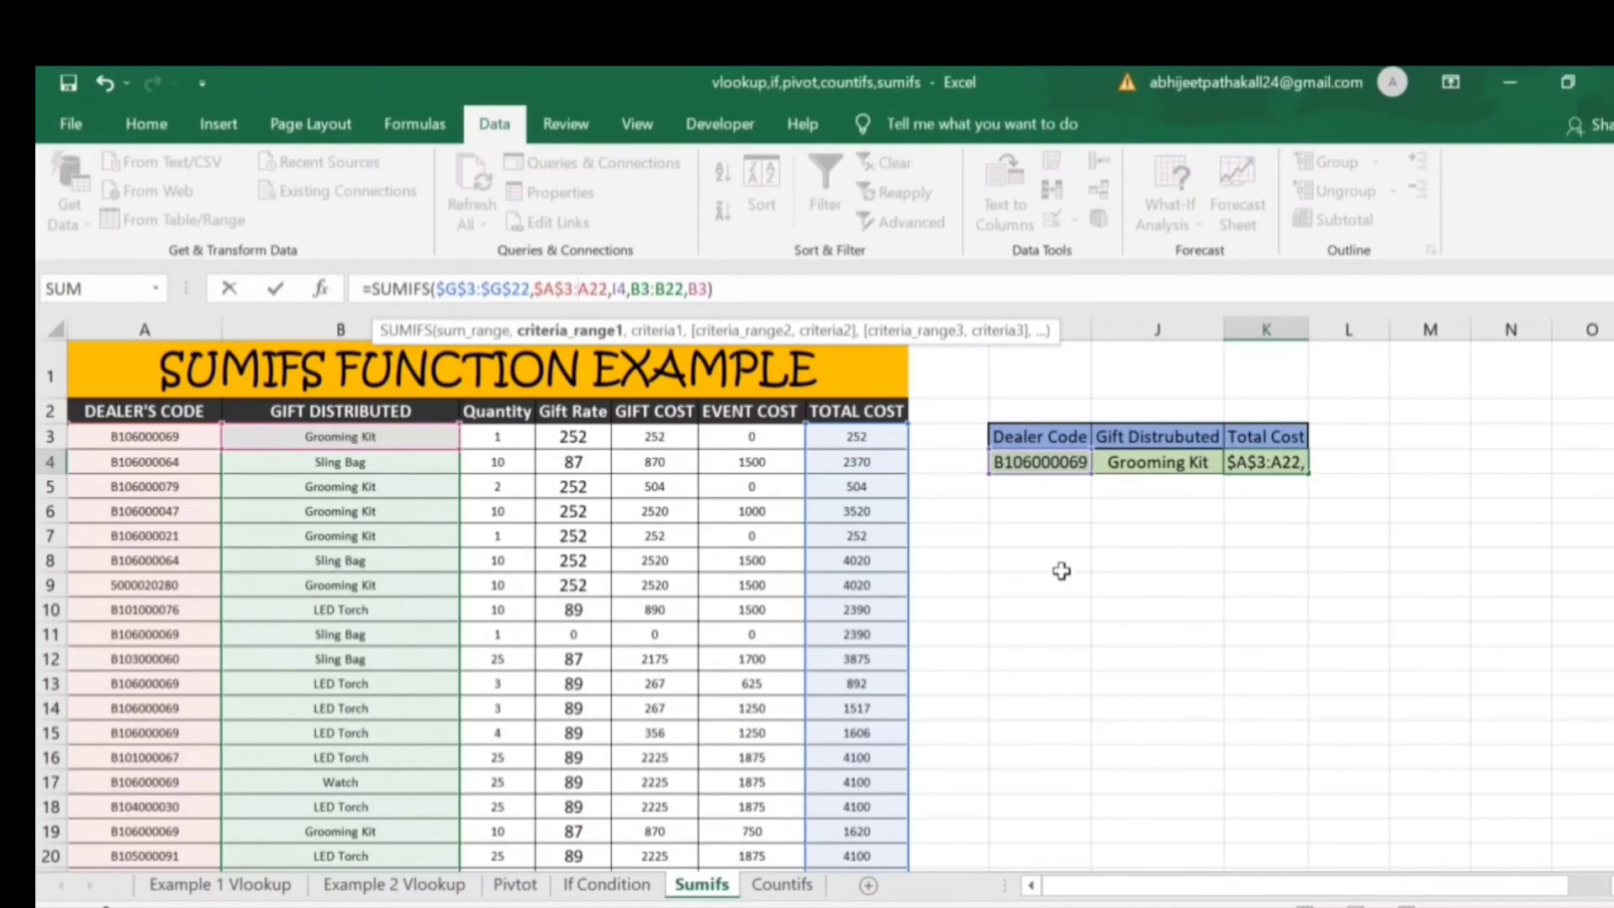
key(F4)
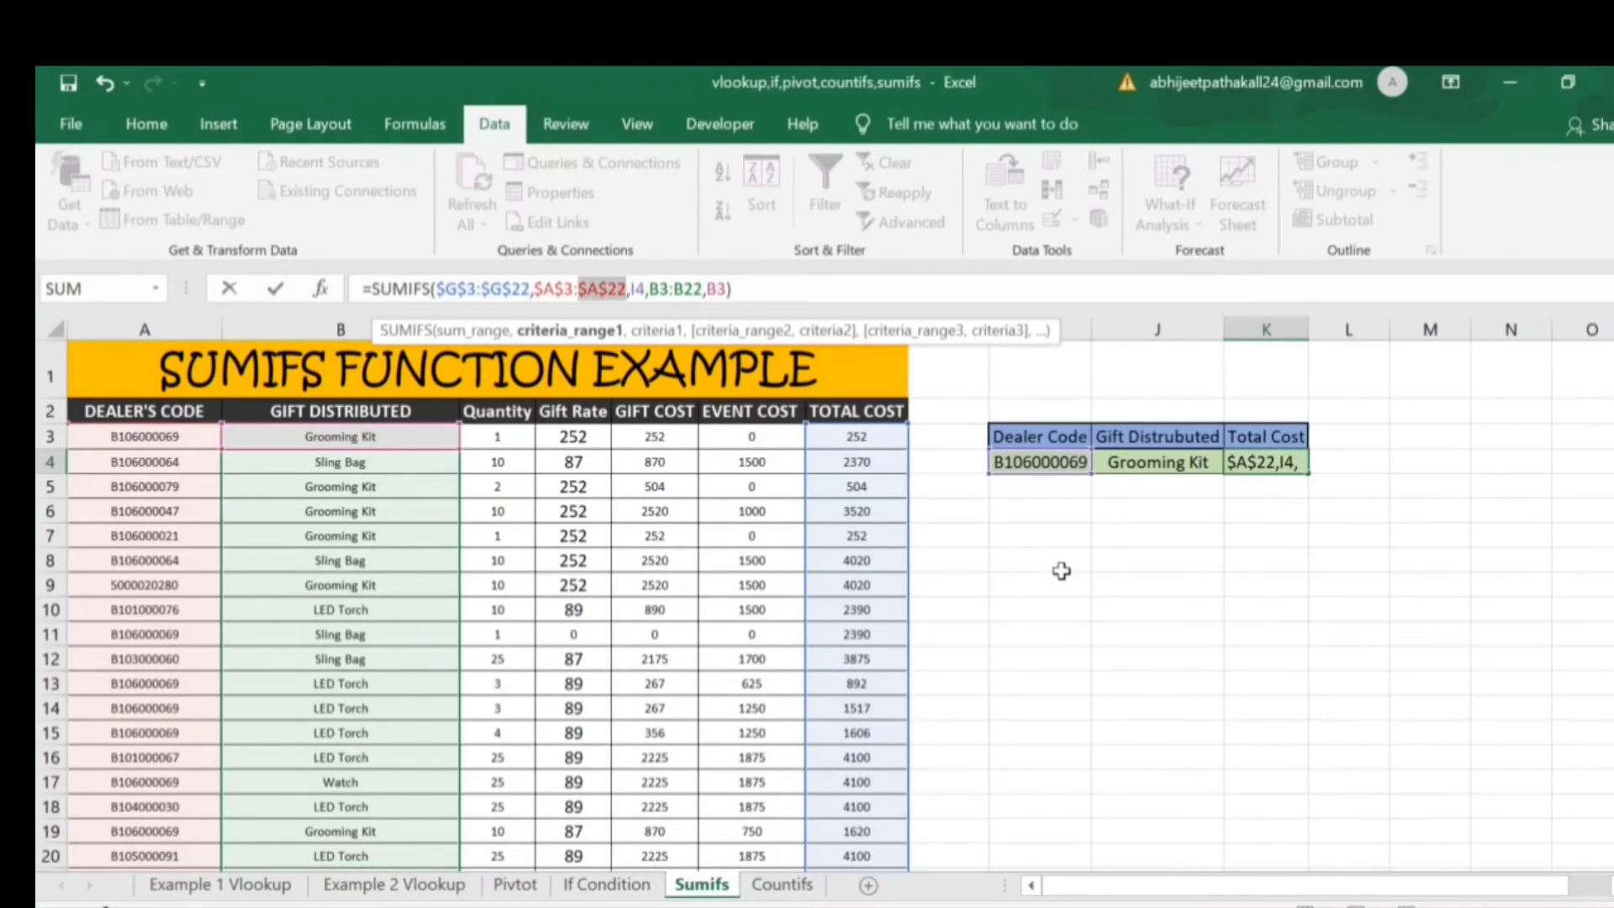
key(Right)
key(Right)
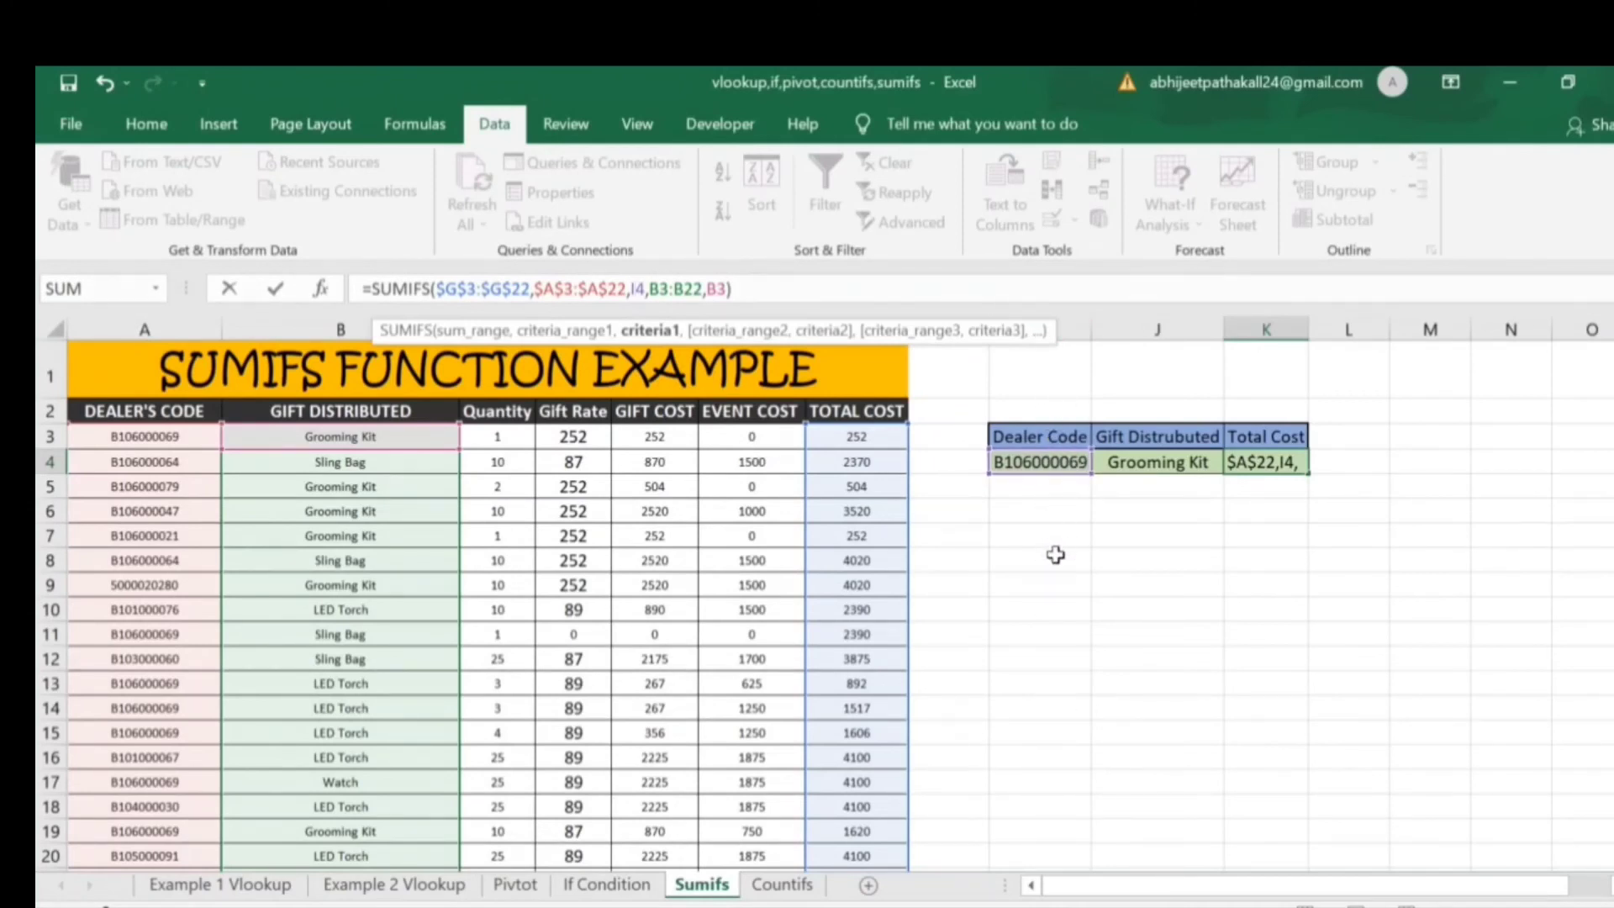
- Make the second criteria range in K4's SUMIFS formula absolute as $B$3:$B$22 and commit the formula
click(656, 285)
key(F4)
key(Right)
key(Right)
key(F4)
key(Right)
key(Right)
key(Right)
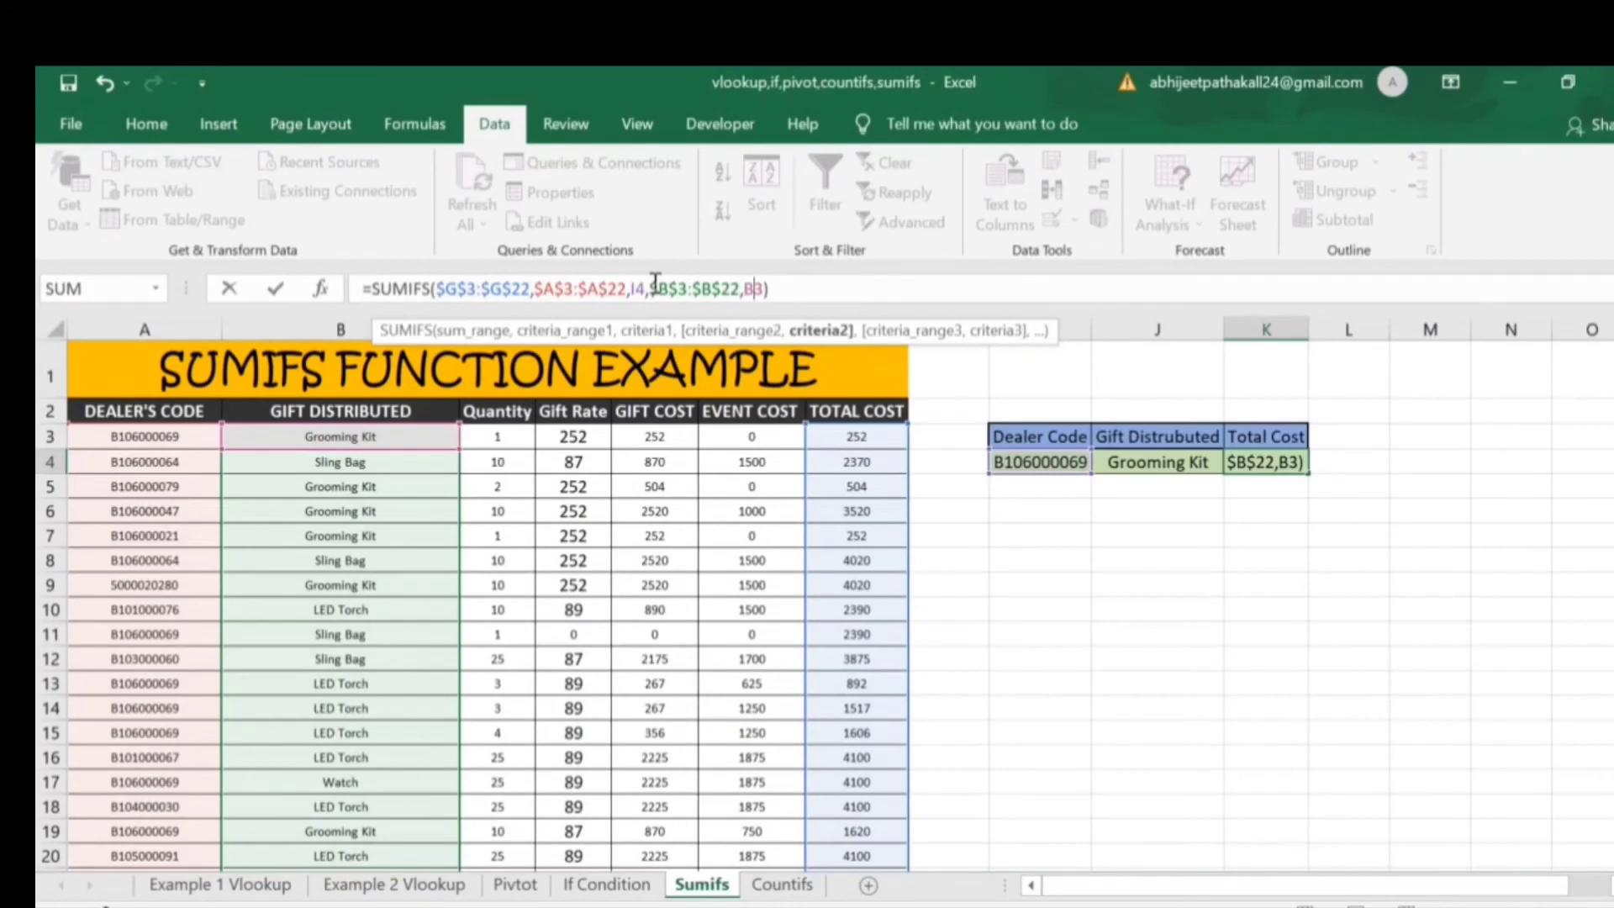
key(Return)
- Copy the dealer code from I4 into I5
key(Up)
key(Left)
key(Left)
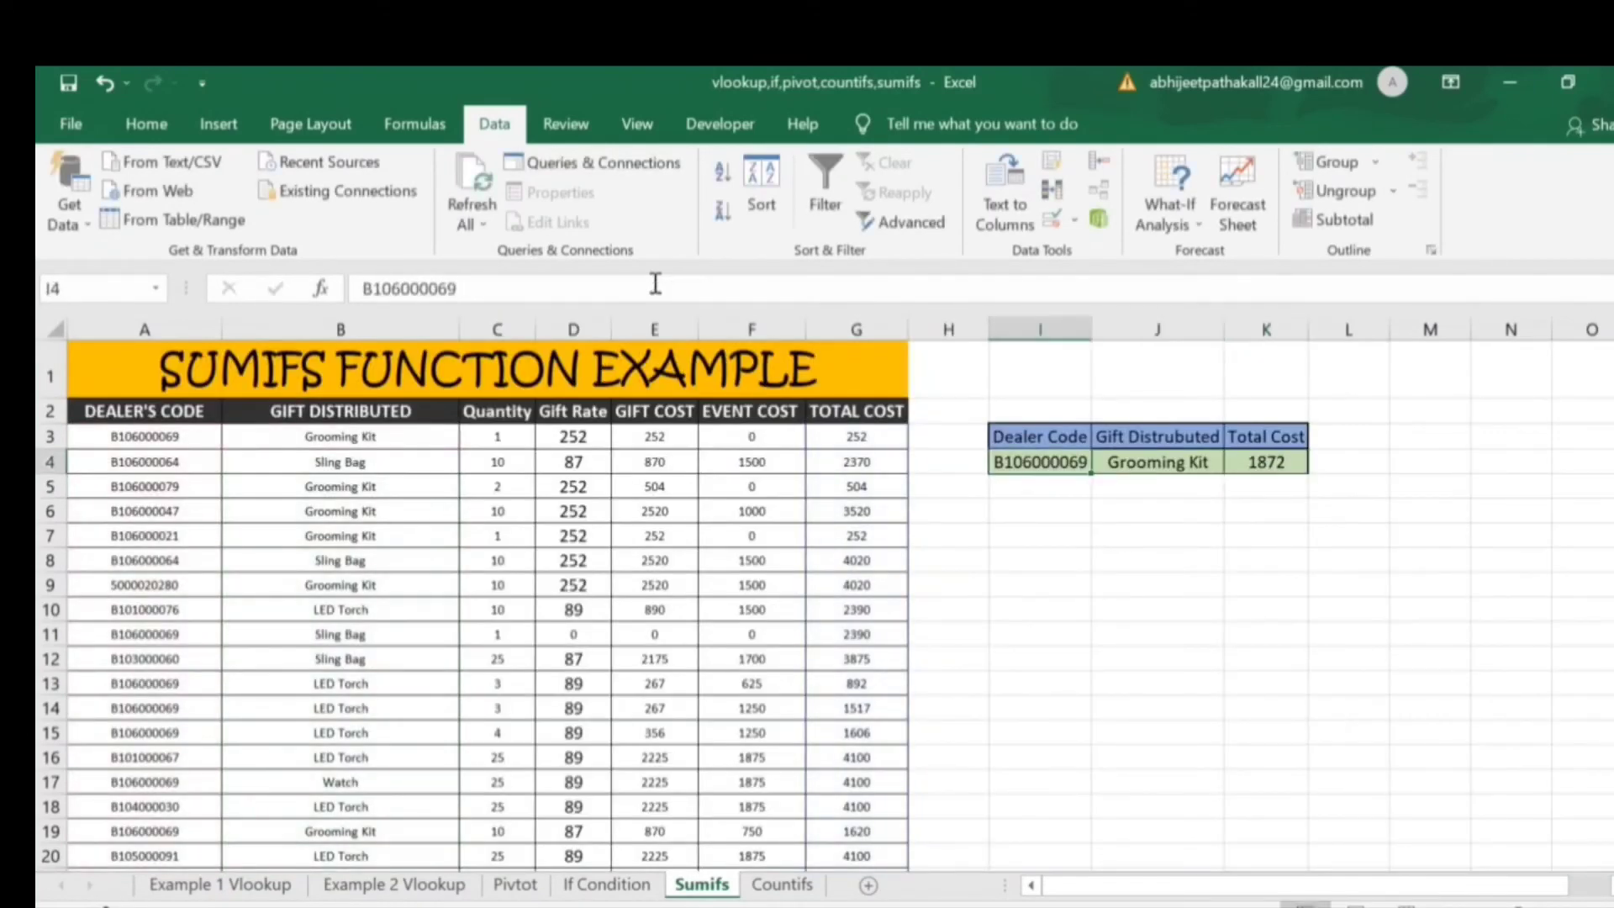
key(Right)
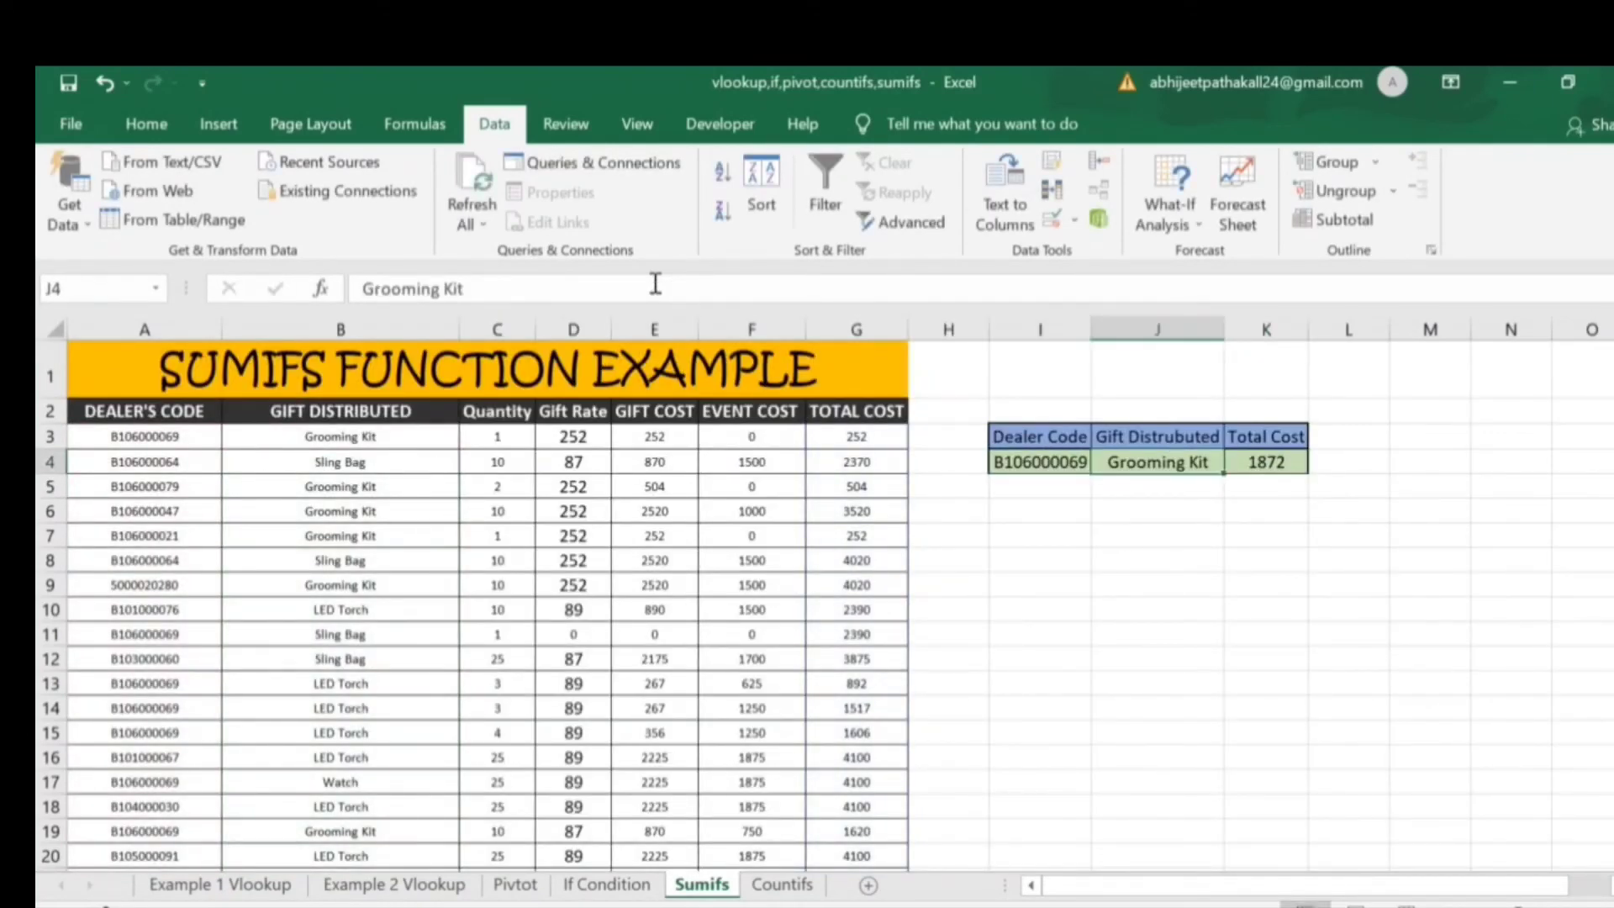
key(Left)
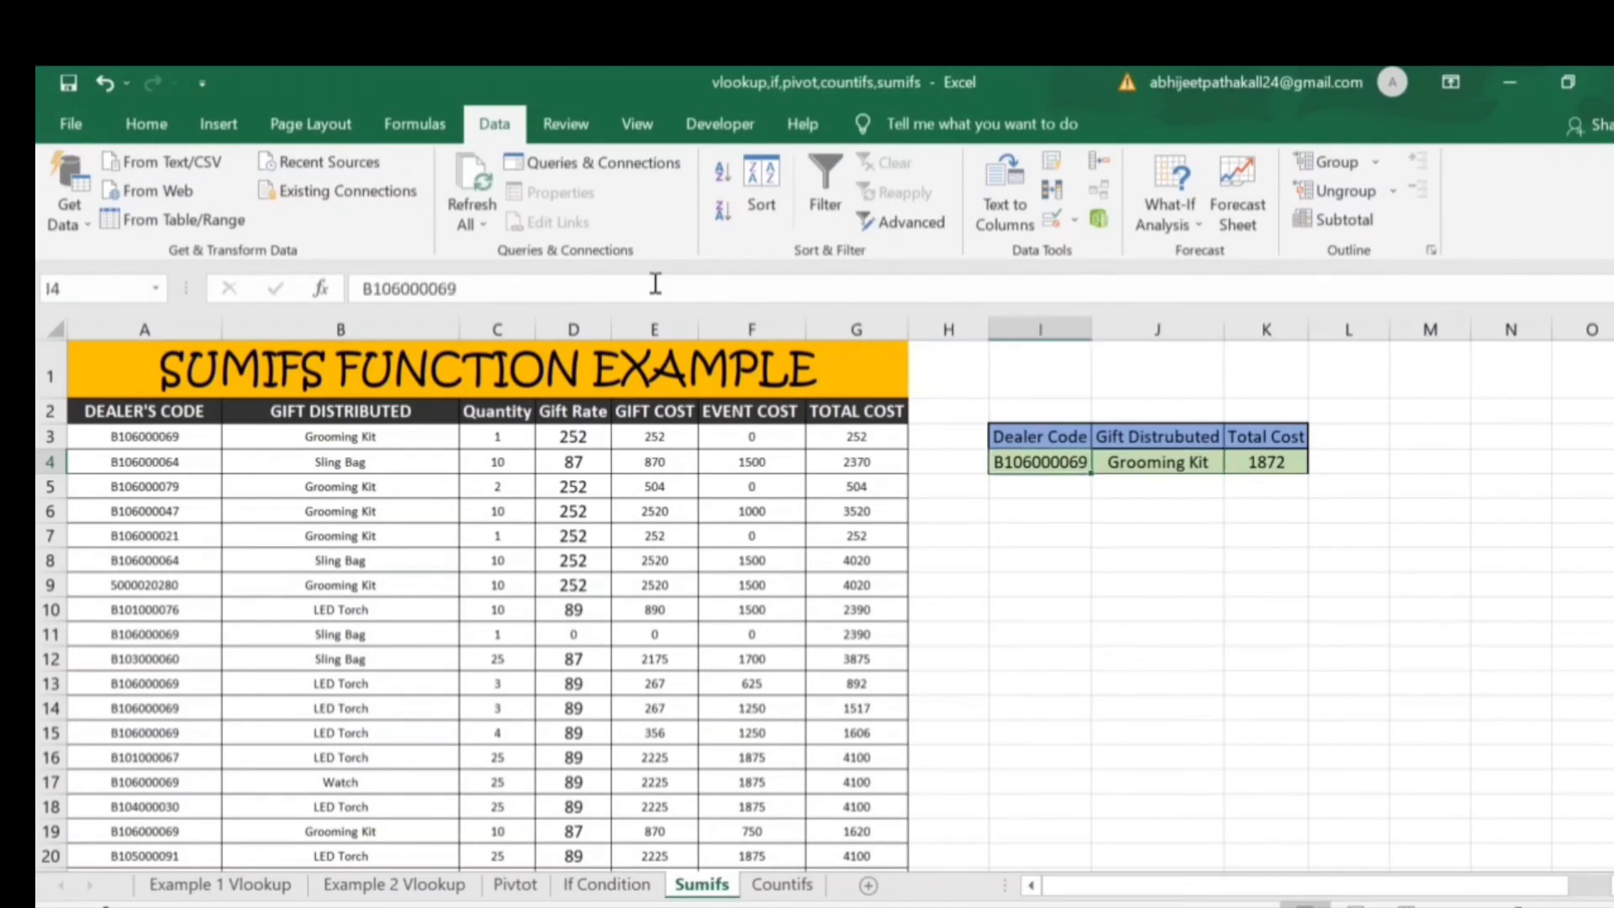
key(Home)
key(ctrl+c)
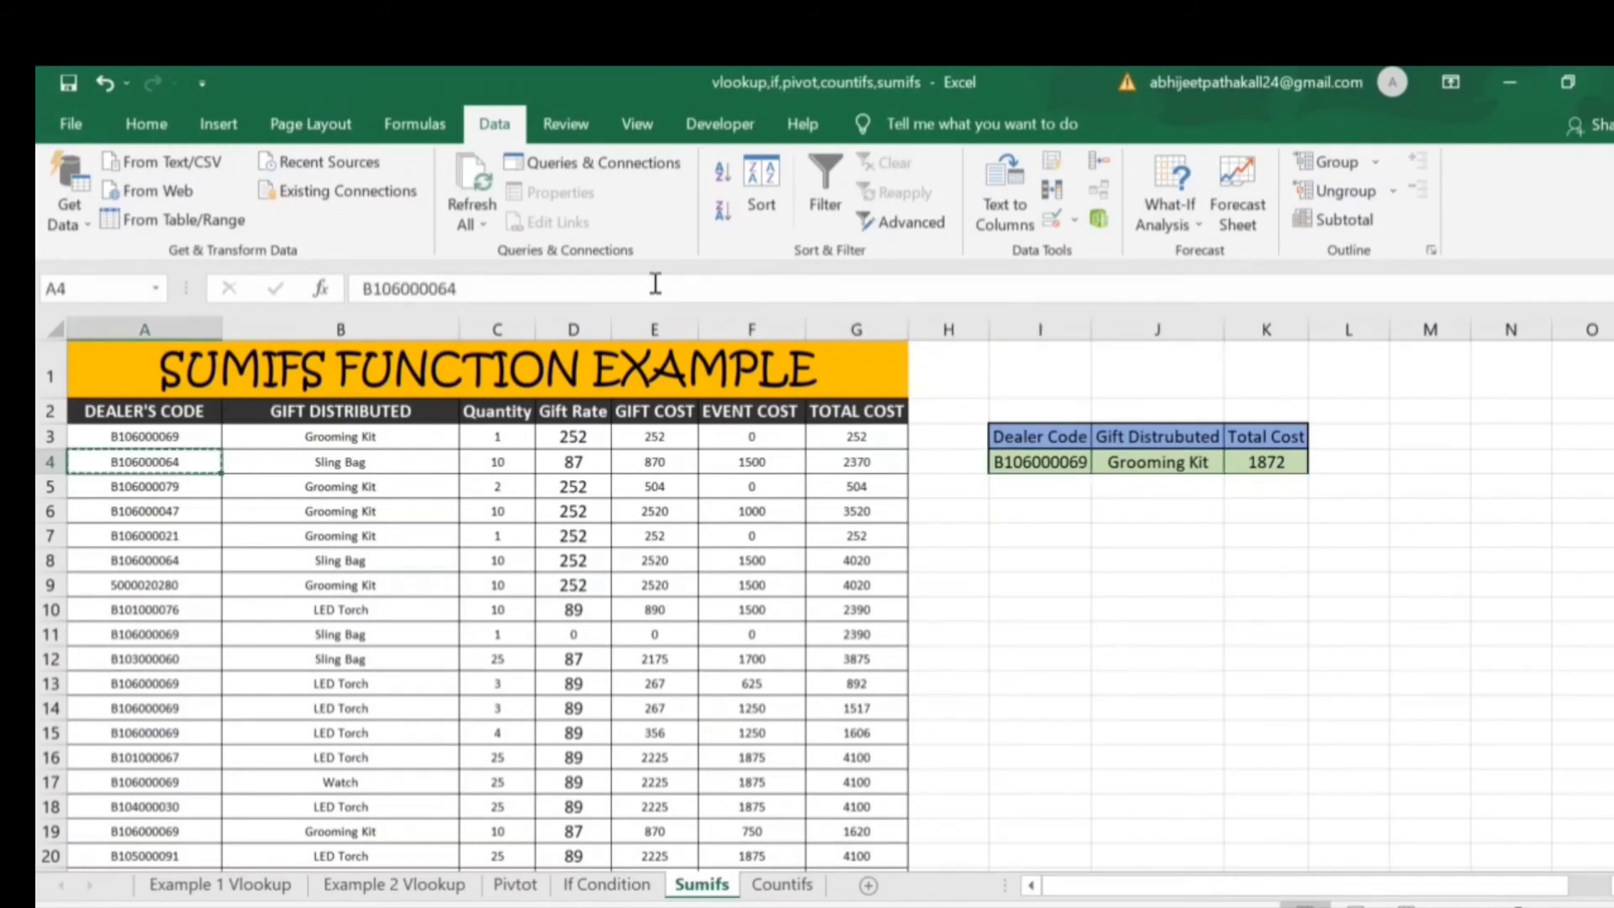
key(Right)
key(Right)
key(Right)
key(Right)
key(Right)
key(Right)
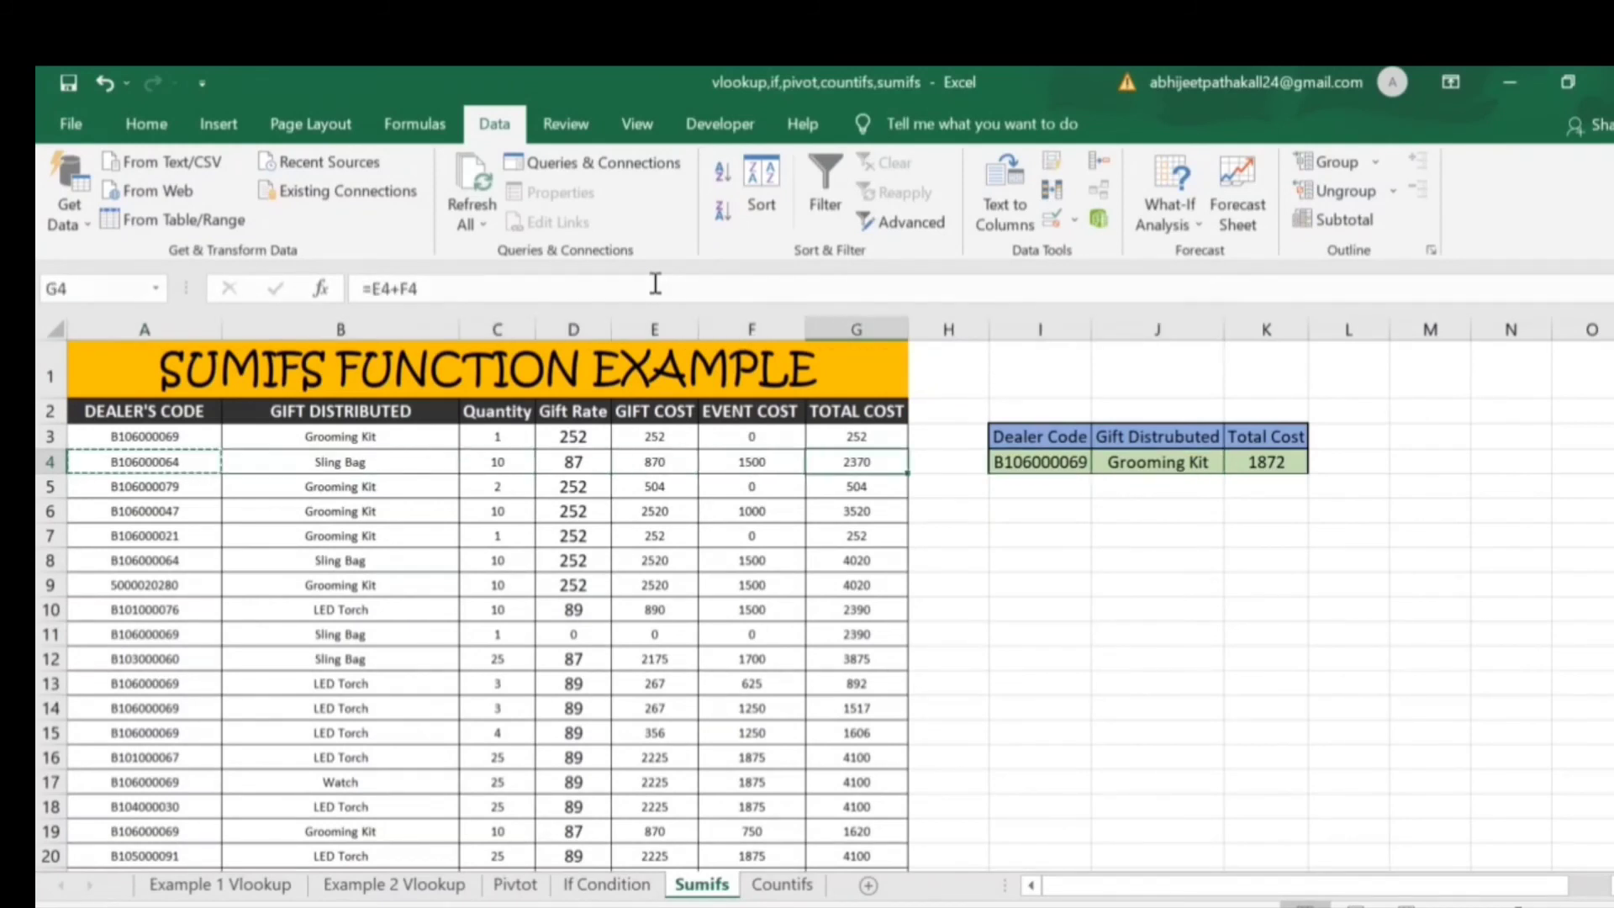
key(Right)
key(Right)
key(ctrl+c)
key(Down)
key(ctrl+v)
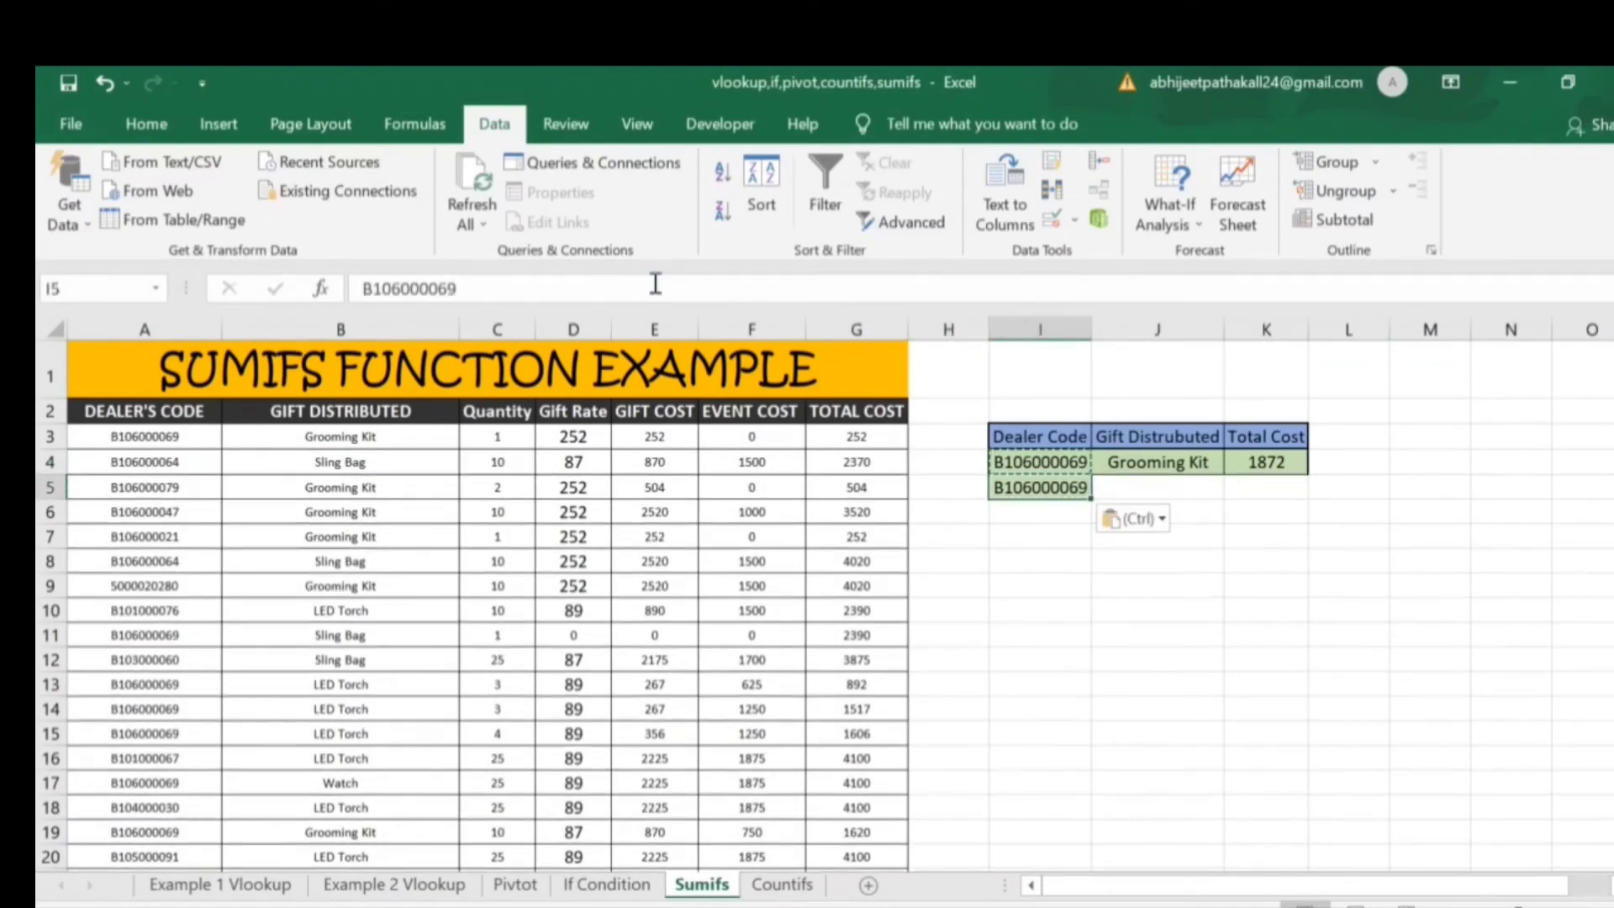
- Copy the gift name Sling Bag from B4 into J5
key(Left)
key(Left)
key(Left)
key(Left)
key(Left)
key(Up)
key(Left)
key(Left)
key(ctrl+c)
key(Right)
key(Right)
key(Right)
key(Right)
key(Right)
key(Right)
key(Right)
key(Down)
key(Right)
key(ctrl+v)
key(Escape)
- Copy the SUMIFS formula from K4 into K5
key(Right)
key(Up)
key(ctrl+c)
key(Down)
key(ctrl+v)
key(Escape)
- Apply J4's cell formatting to J5 with Format Painter and check the row 5 entries
key(Left)
key(Up)
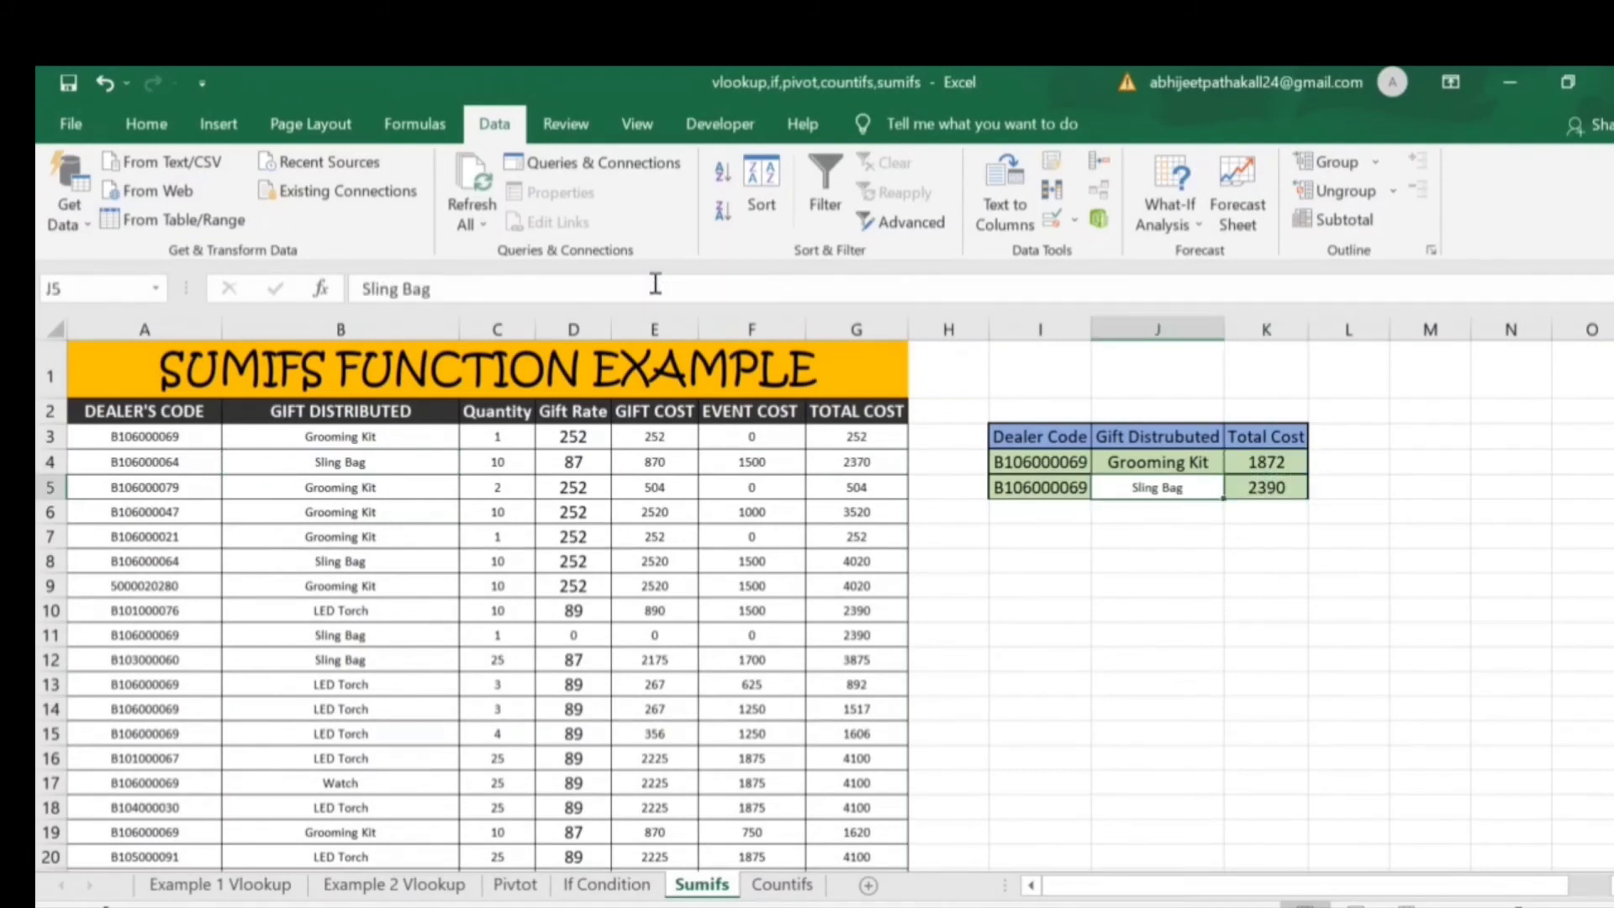
key(alt)
key(h)
key(f)
key(p)
key(shift+Down)
key(Down)
key(Left)
key(Left)
key(Right)
key(Right)
key(Right)
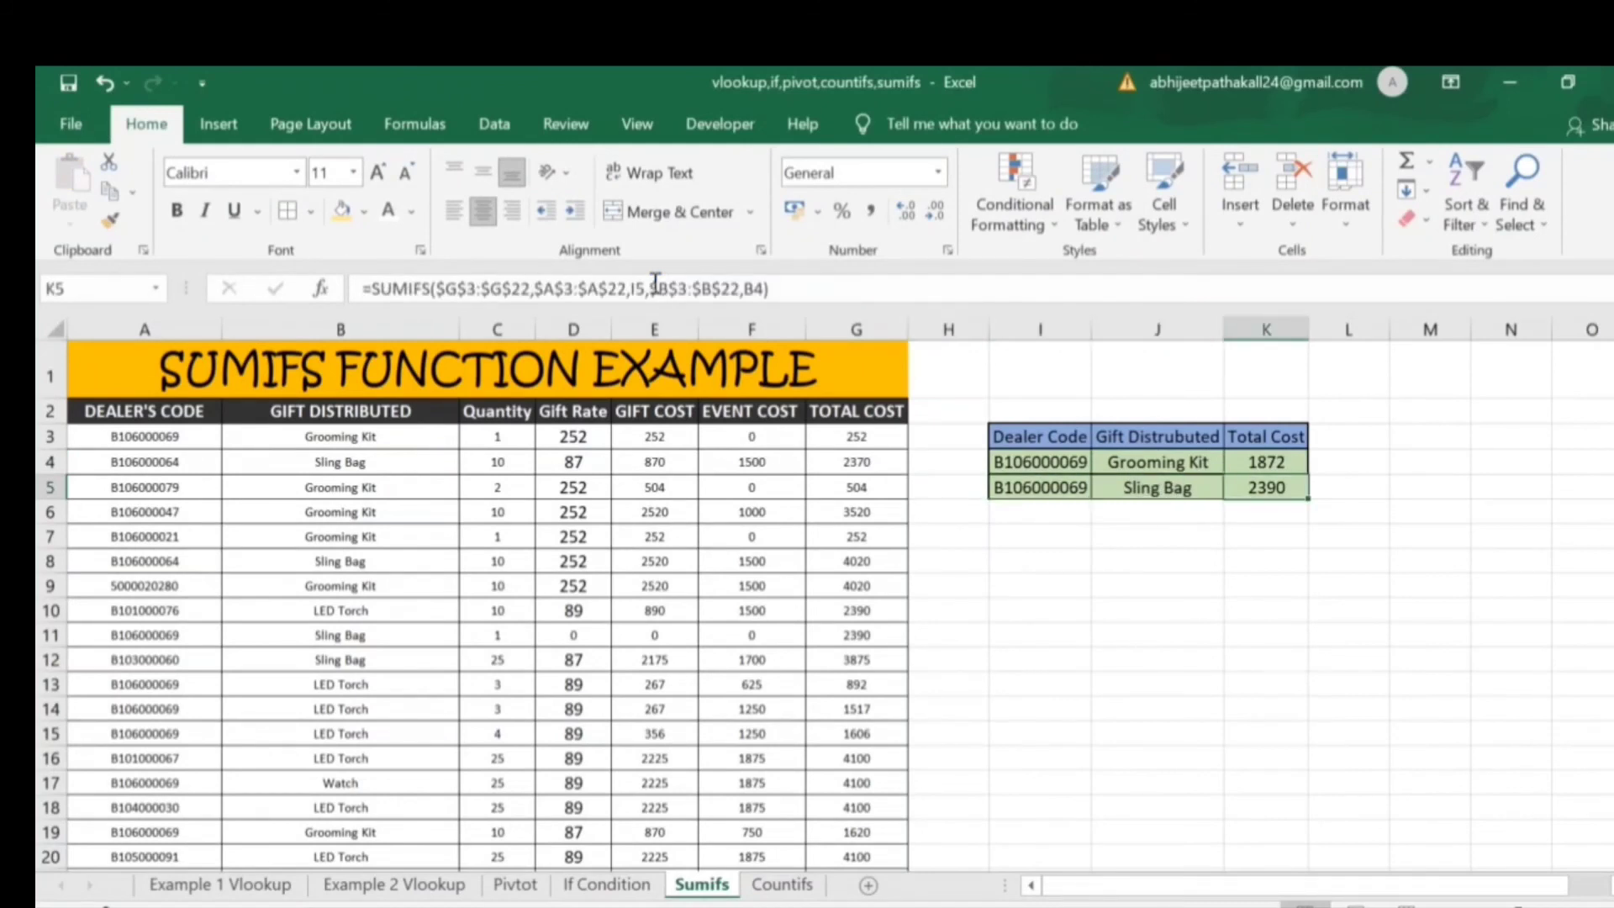
key(Left)
key(Left)
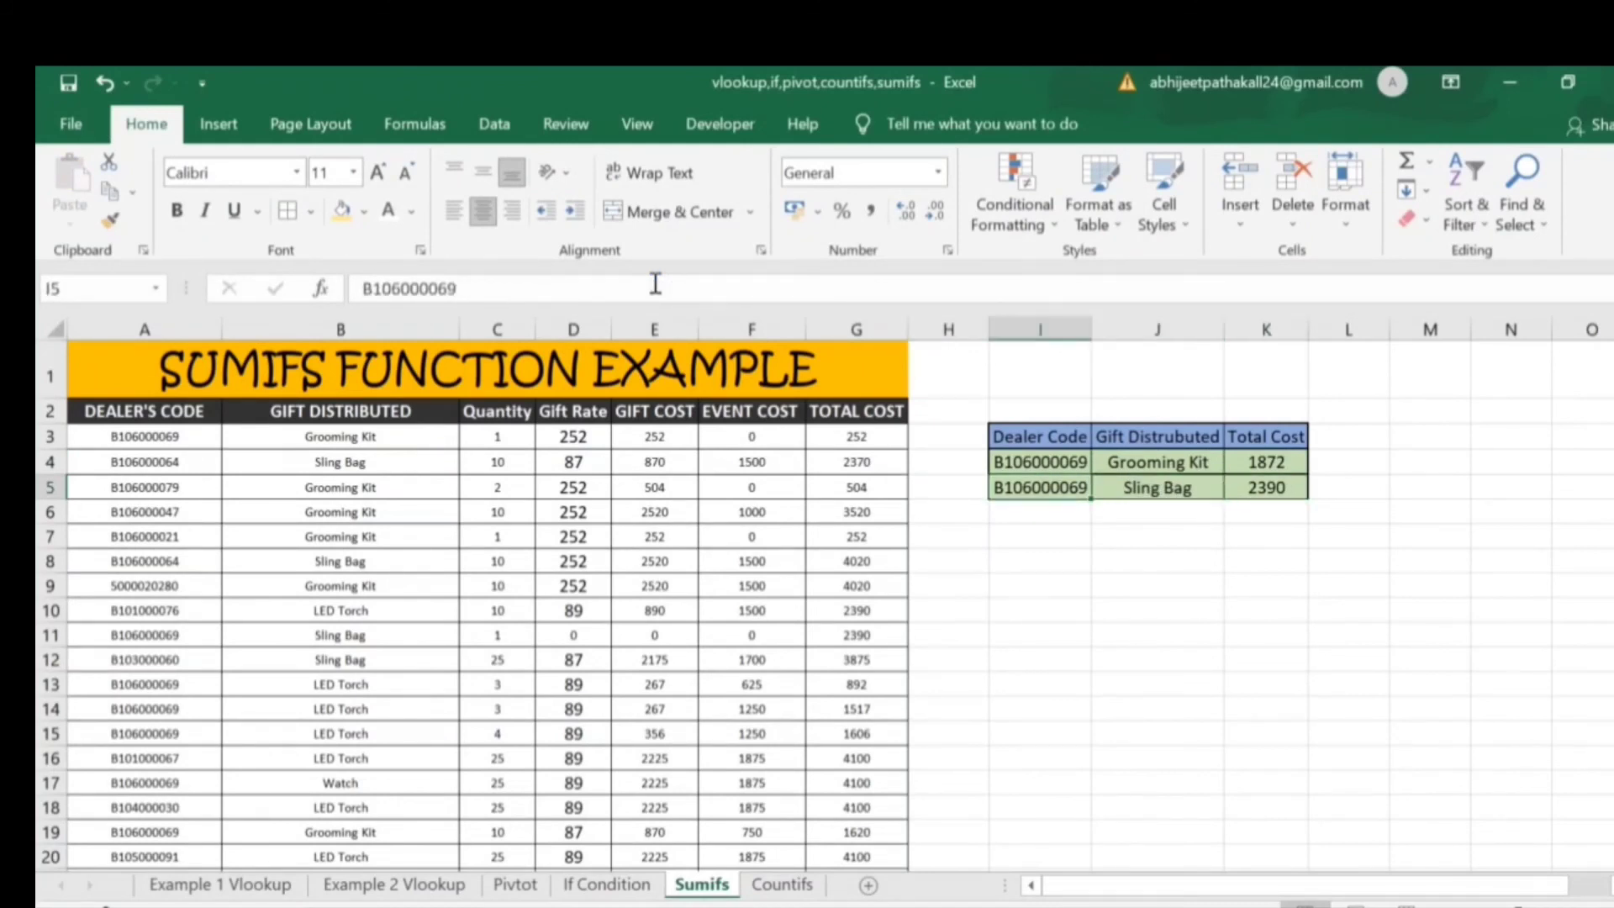
- Replace the dealer code in I5 with a copy of the one in A4
key(Left)
key(Home)
key(Up)
key(Up)
key(Down)
key(ctrl+c)
key(Right)
key(Right)
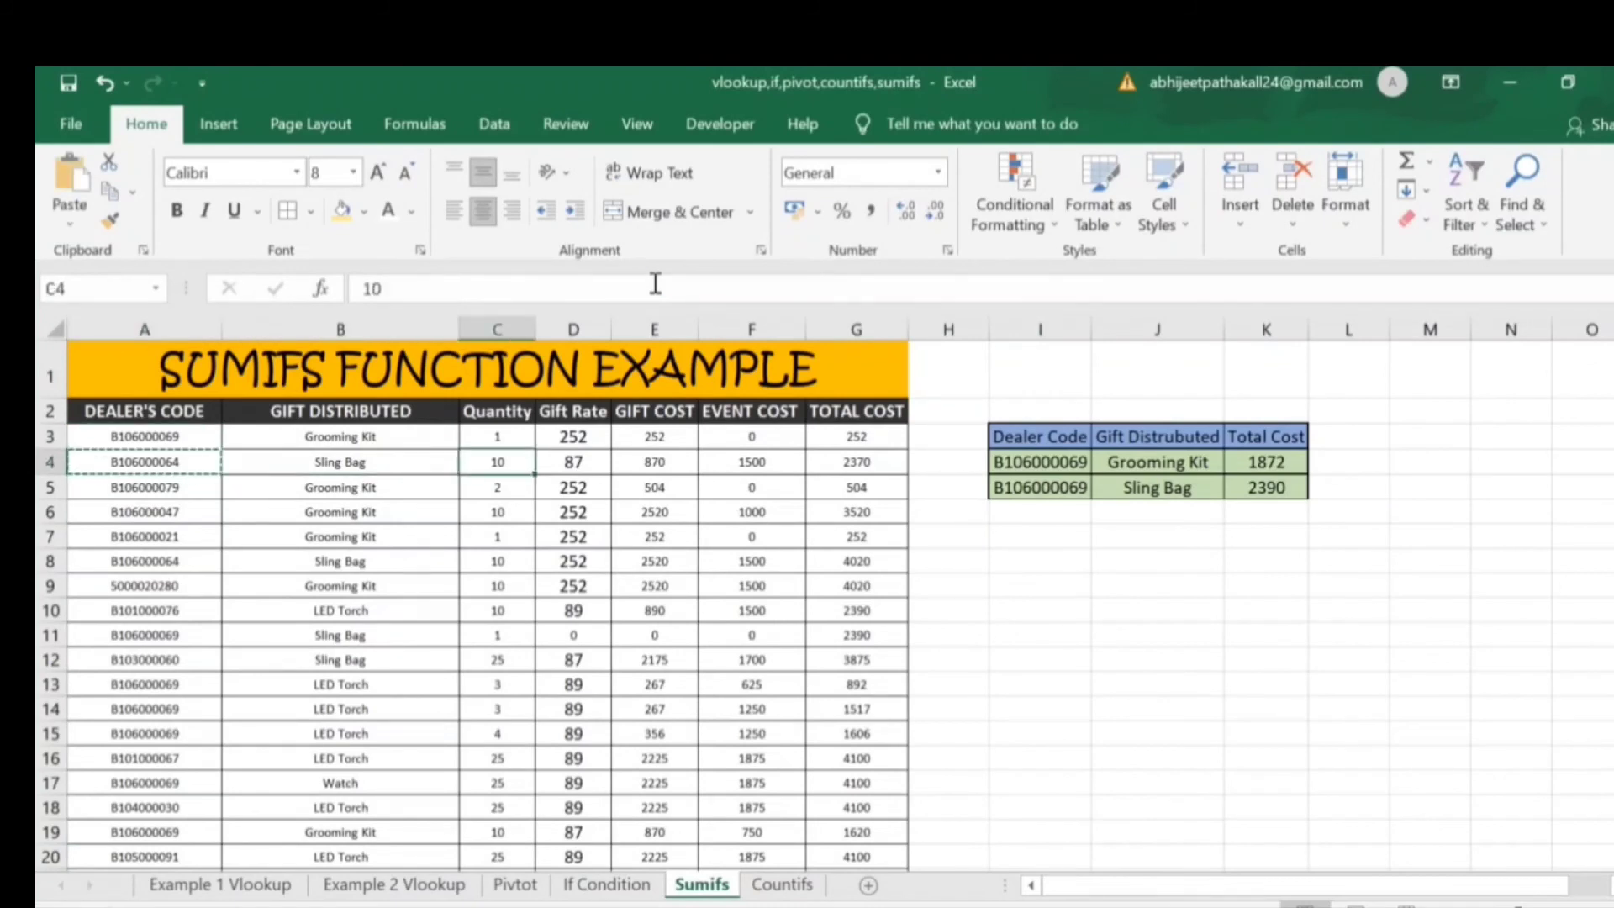
key(Right)
key(Right)
key(Right)
key(Right)
key(Right)
key(Down)
key(Right)
key(ctrl+v)
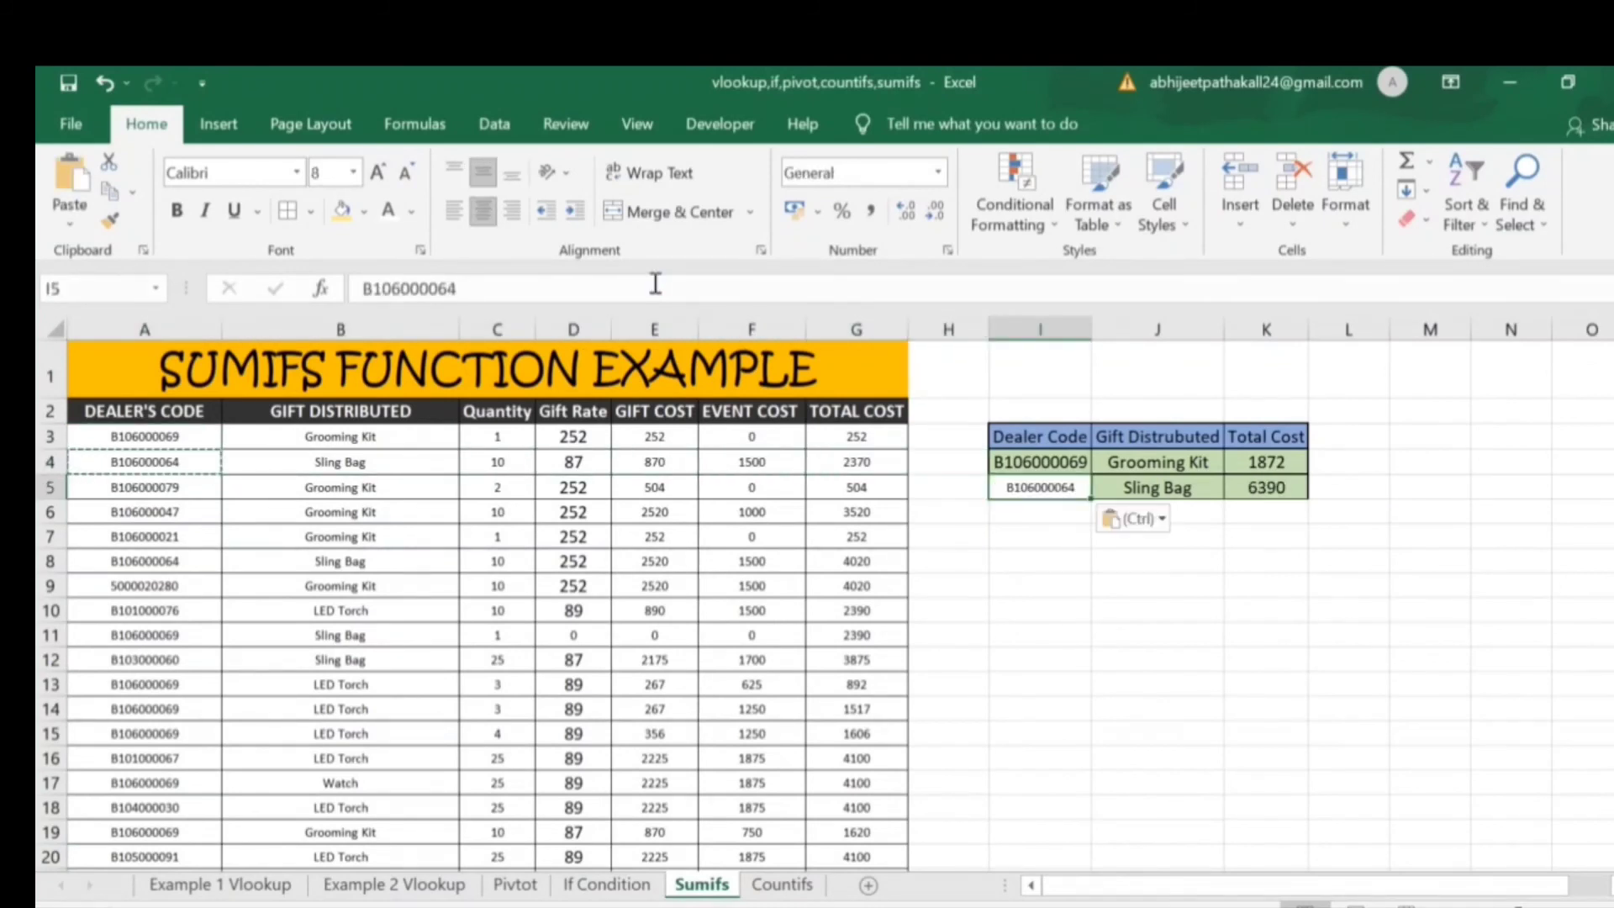
- Review the SUMIFS summary table in I3:K5
key(Right)
key(Right)
key(Right)
key(Left)
key(Left)
key(Left)
key(Up)
key(Up)
key(Down)
key(Down)
- Open the Countifs sheet and go to the dealer code and gift criteria table in J4:L5
click(785, 885)
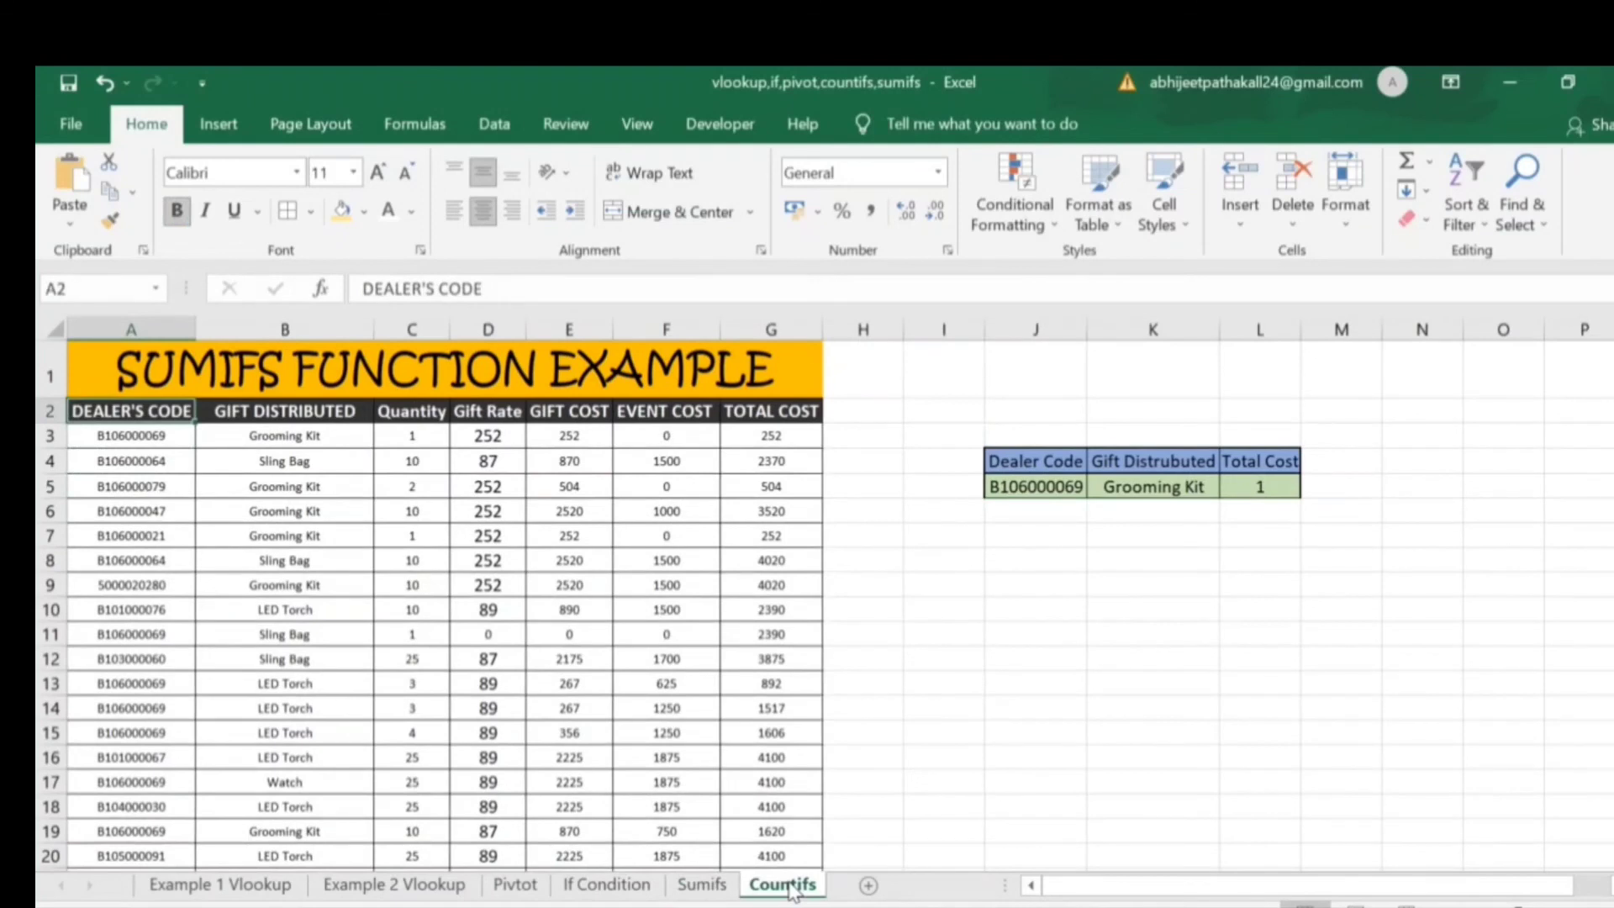
key(Right)
key(Right)
key(Right)
key(Right)
key(Right)
key(Right)
key(Right)
key(Right)
key(Right)
key(Right)
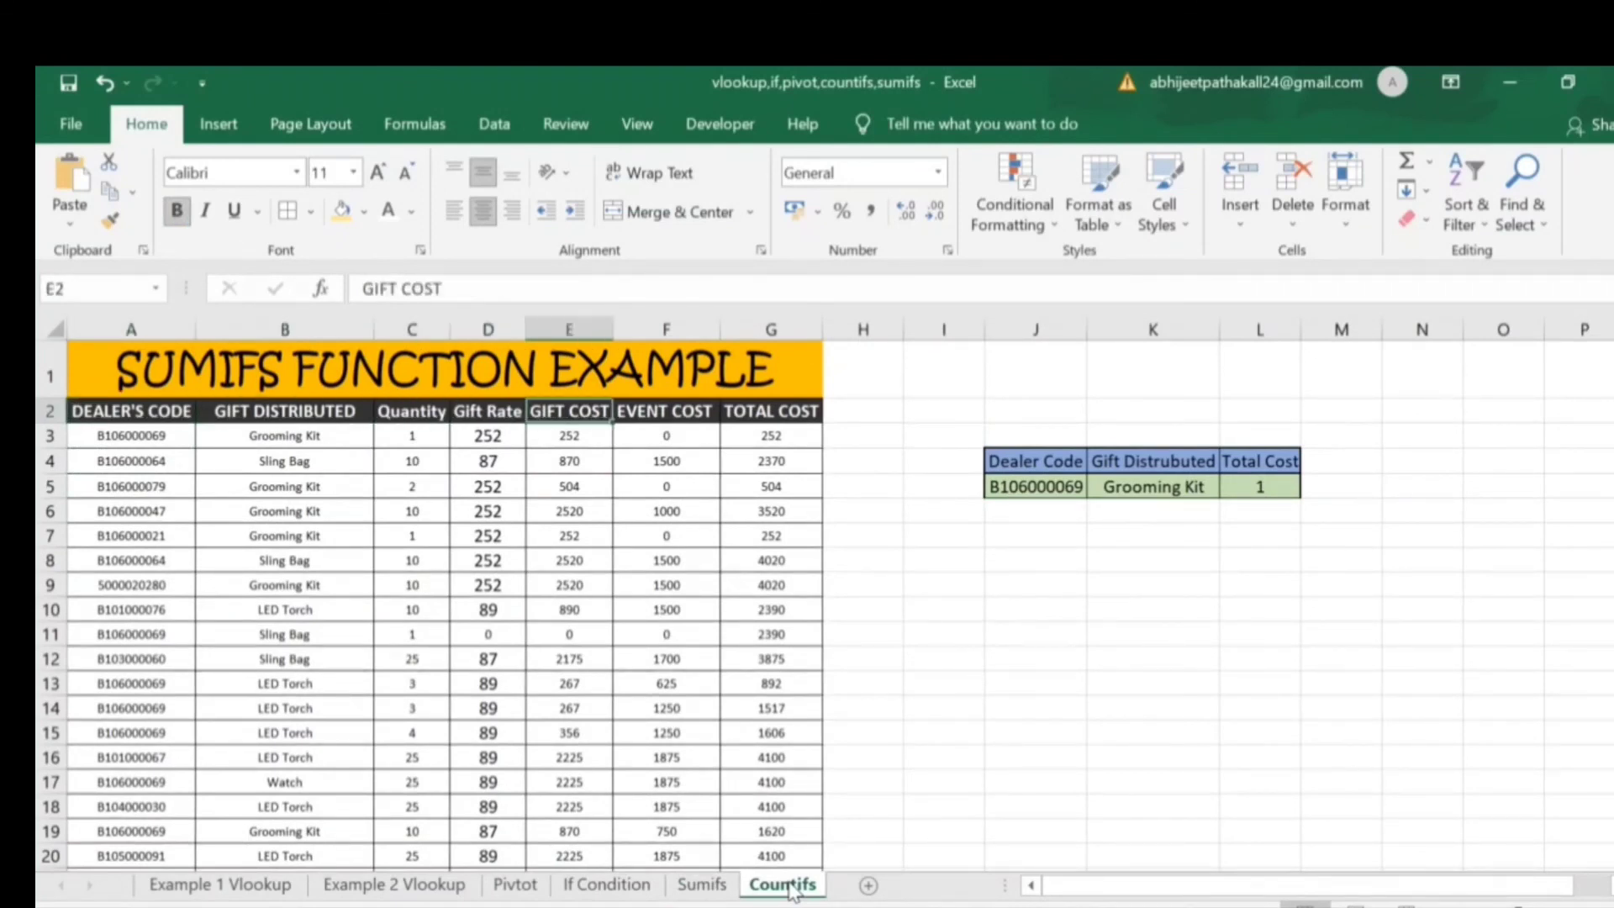
key(Down)
key(Down)
key(Down)
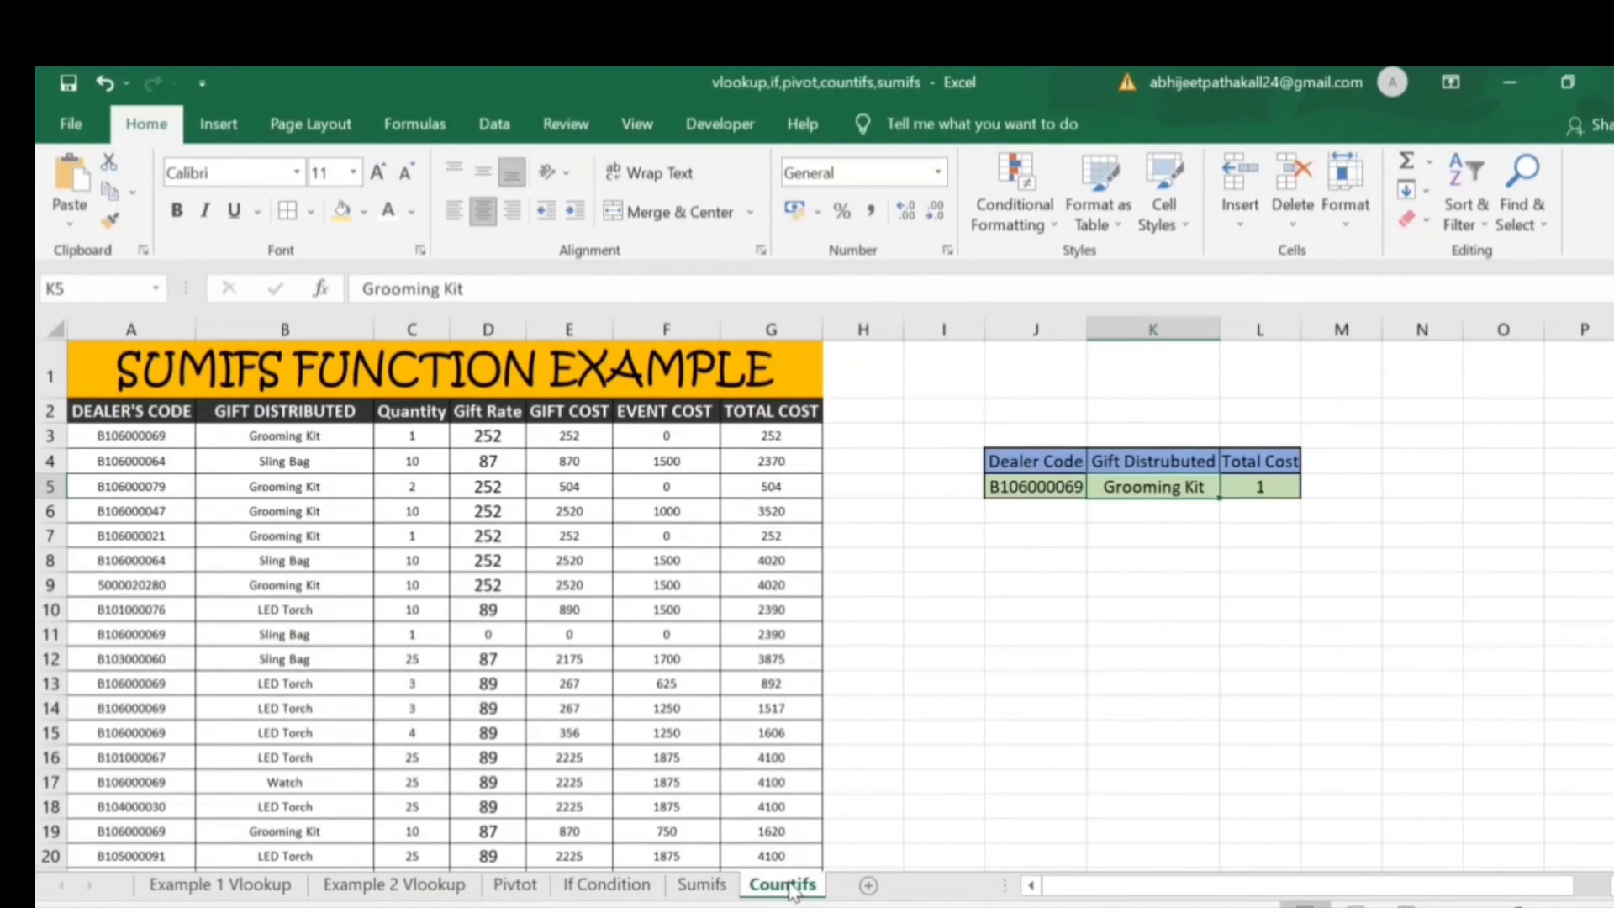
- Examine the dealer code and gift columns, the criteria table headers and the COUNTIFS formula in L5
key(Left)
key(Left)
key(Left)
key(Left)
key(Left)
key(Left)
key(Left)
key(Left)
key(Left)
key(Up)
key(Up)
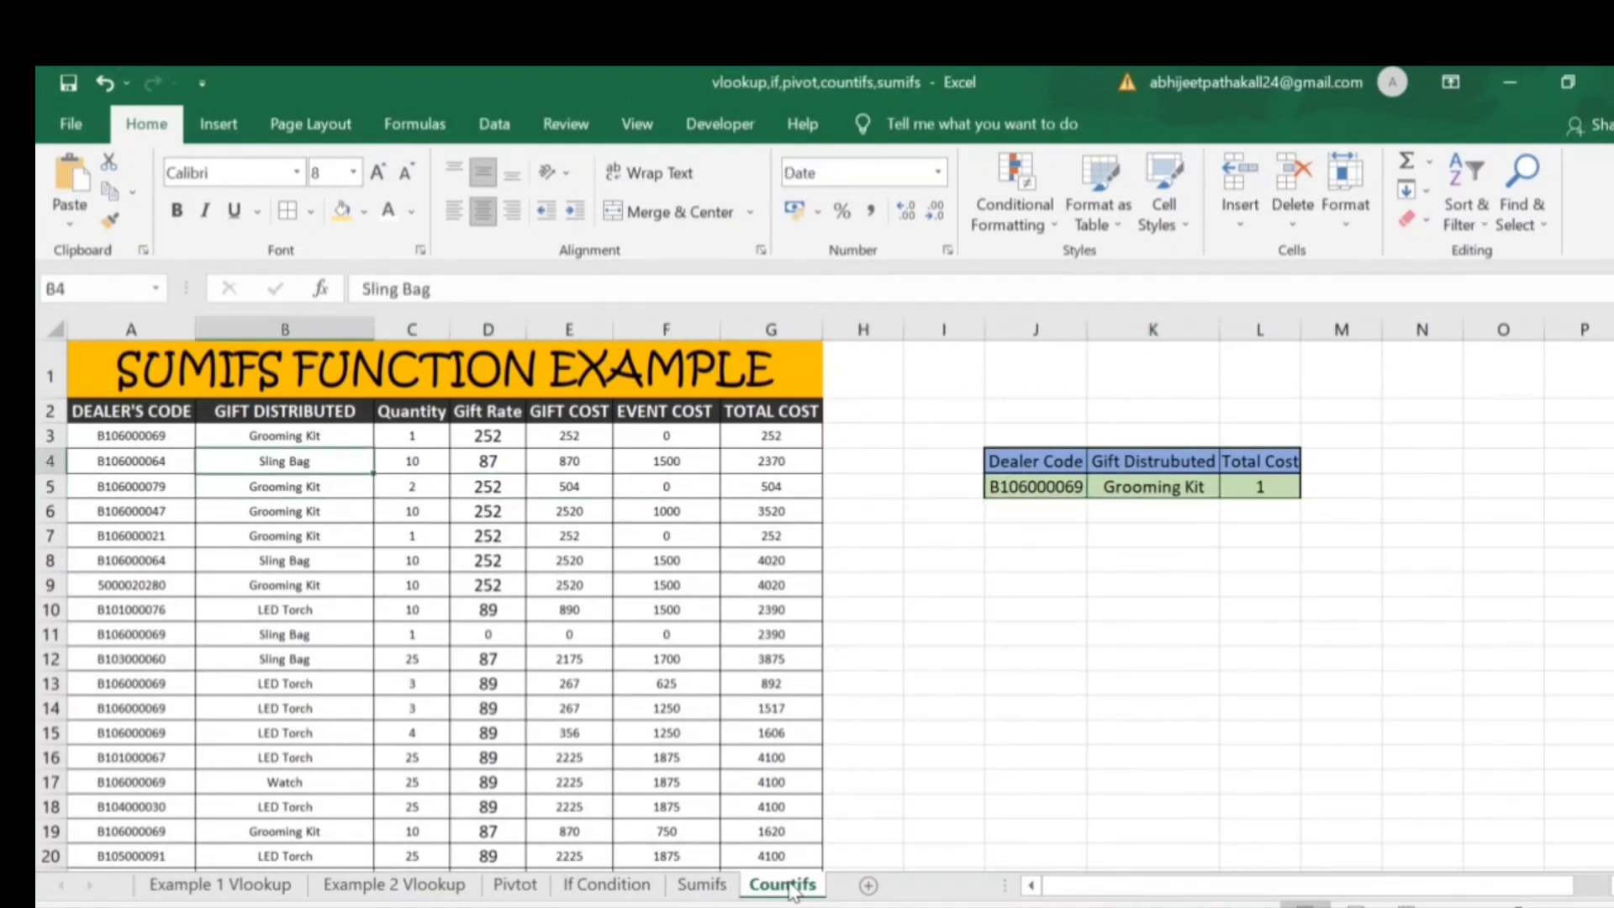
key(ctrl+shift+Down)
key(Up)
key(Down)
key(ctrl+Home)
key(Down)
key(Down)
key(Down)
key(Up)
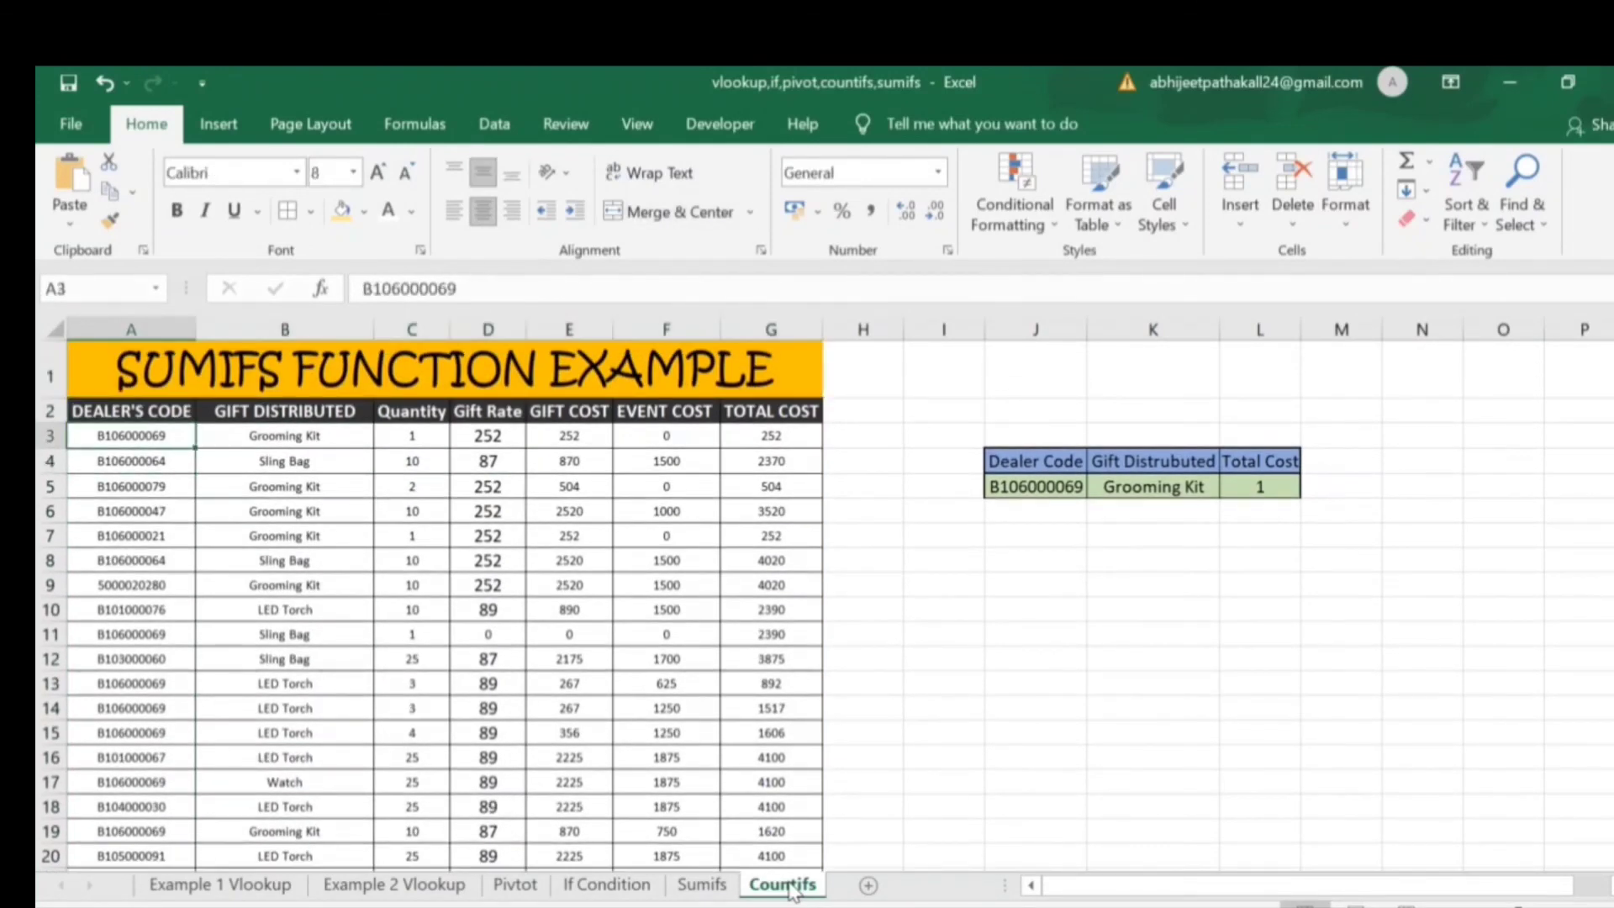
key(Right)
key(Right)
key(Right)
key(Right)
key(Right)
key(Right)
key(Right)
key(Right)
key(Down)
key(Right)
key(Right)
key(Right)
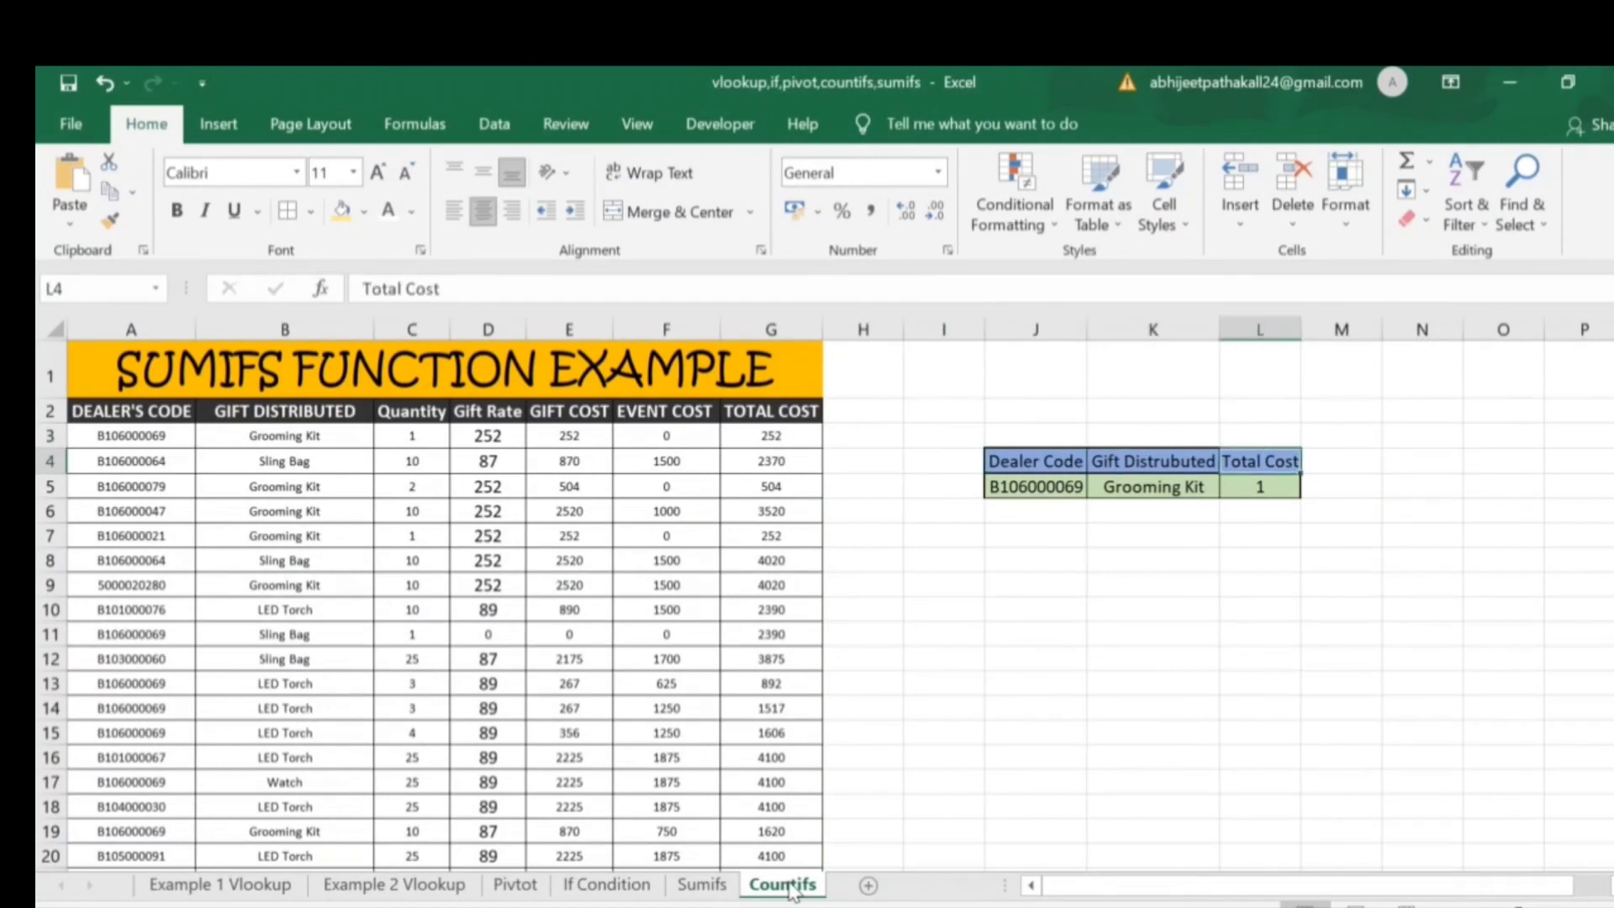
key(Down)
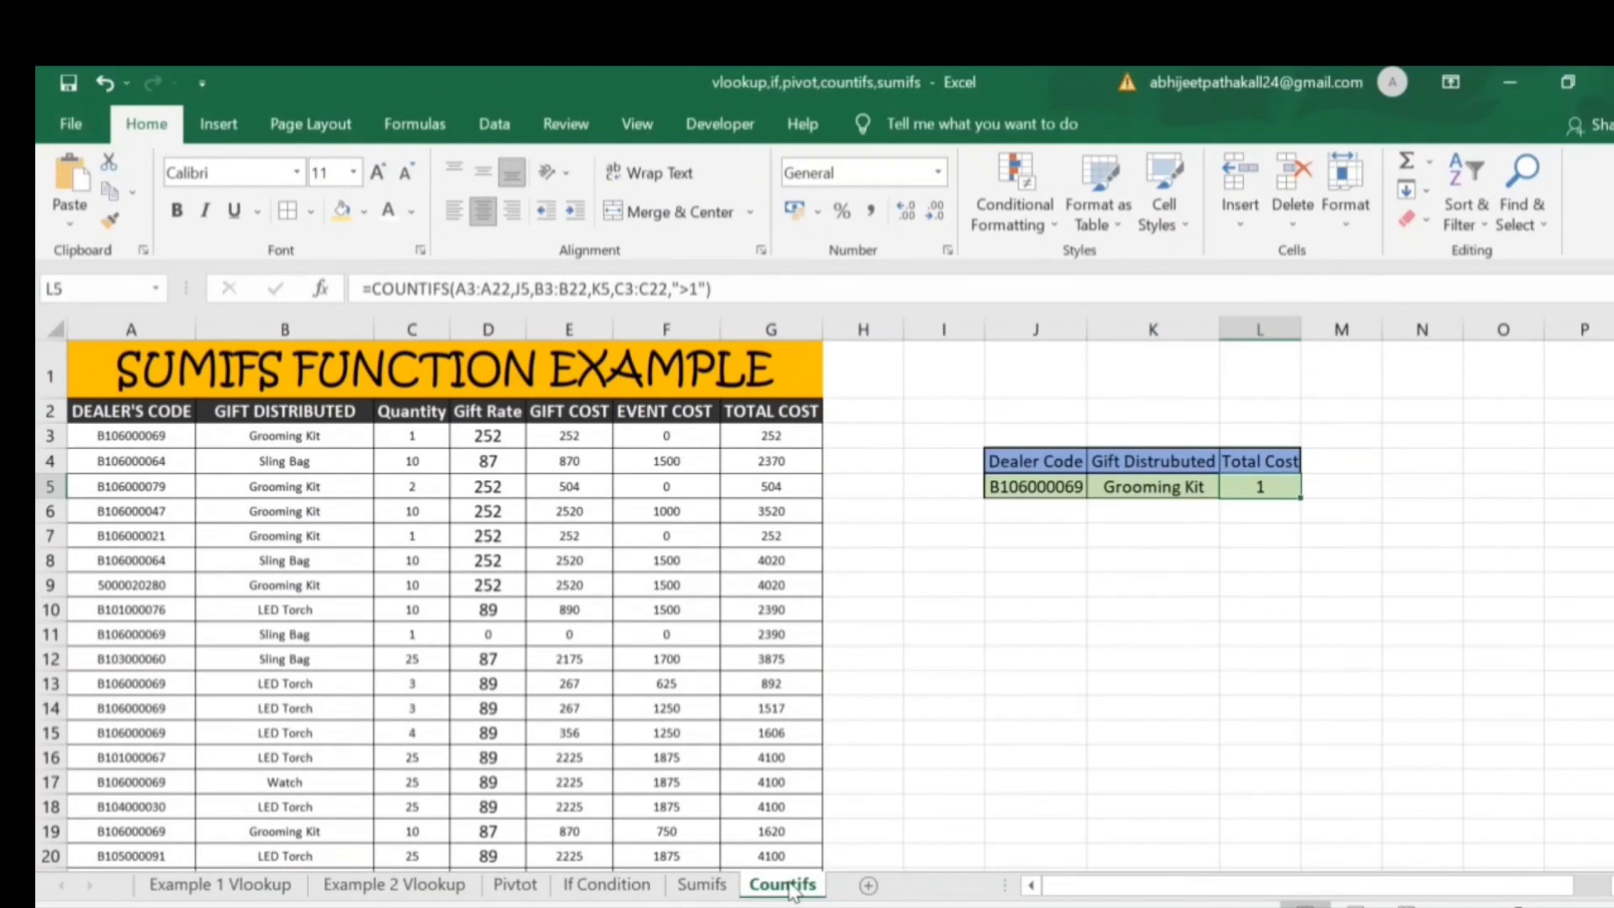
- Replace "SUMIFS" with "Countifs" in the sheet title in A1
click(273, 371)
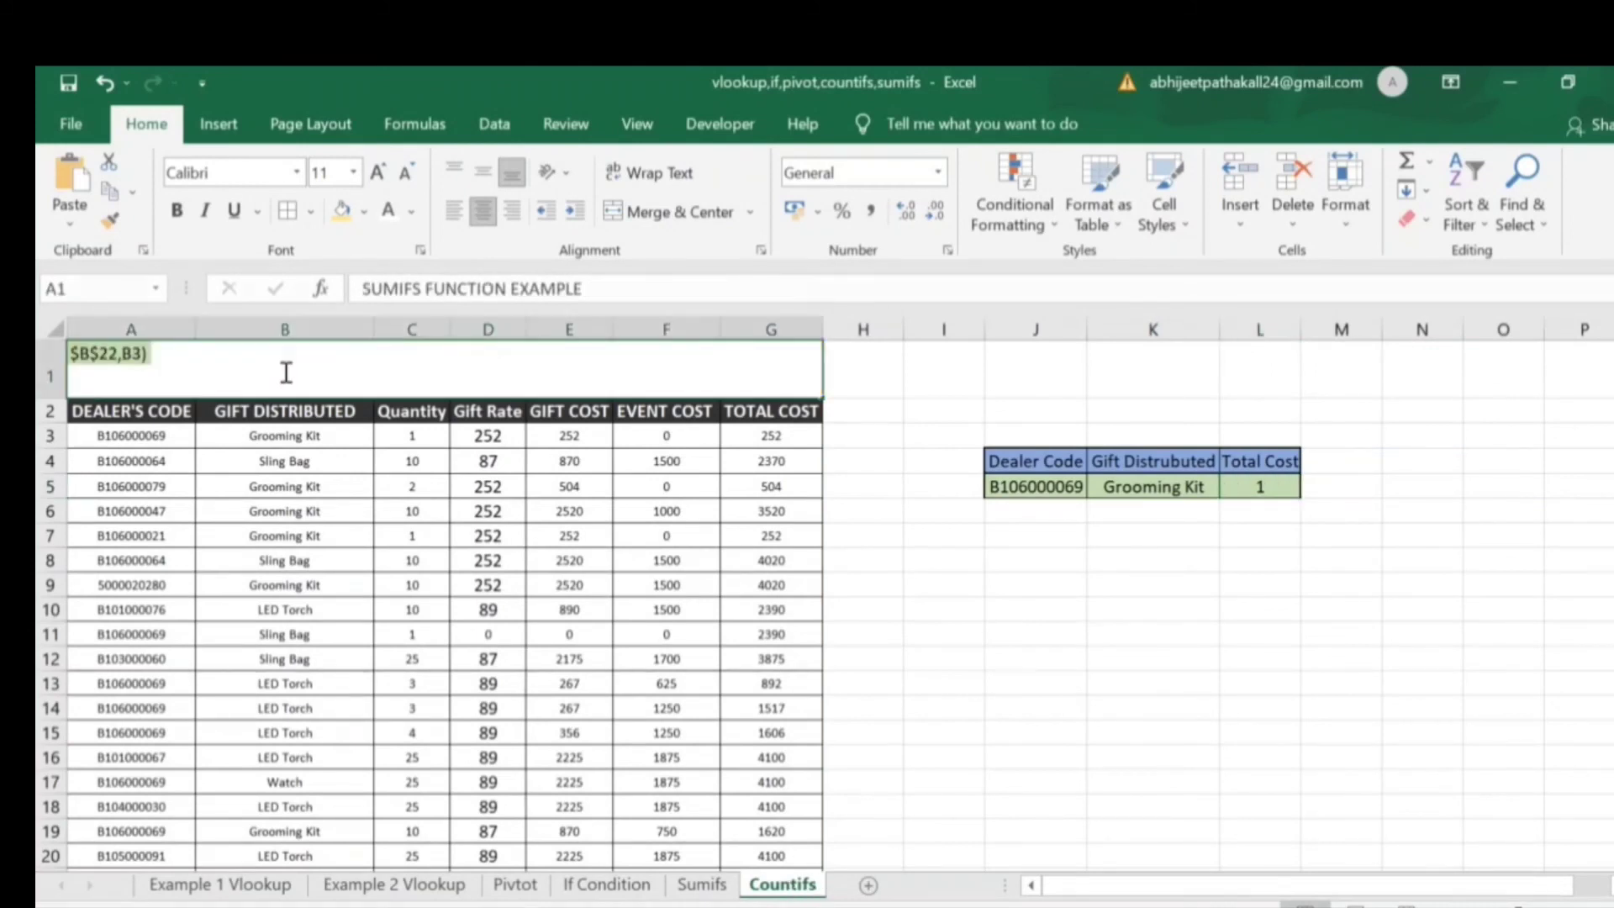
click(648, 588)
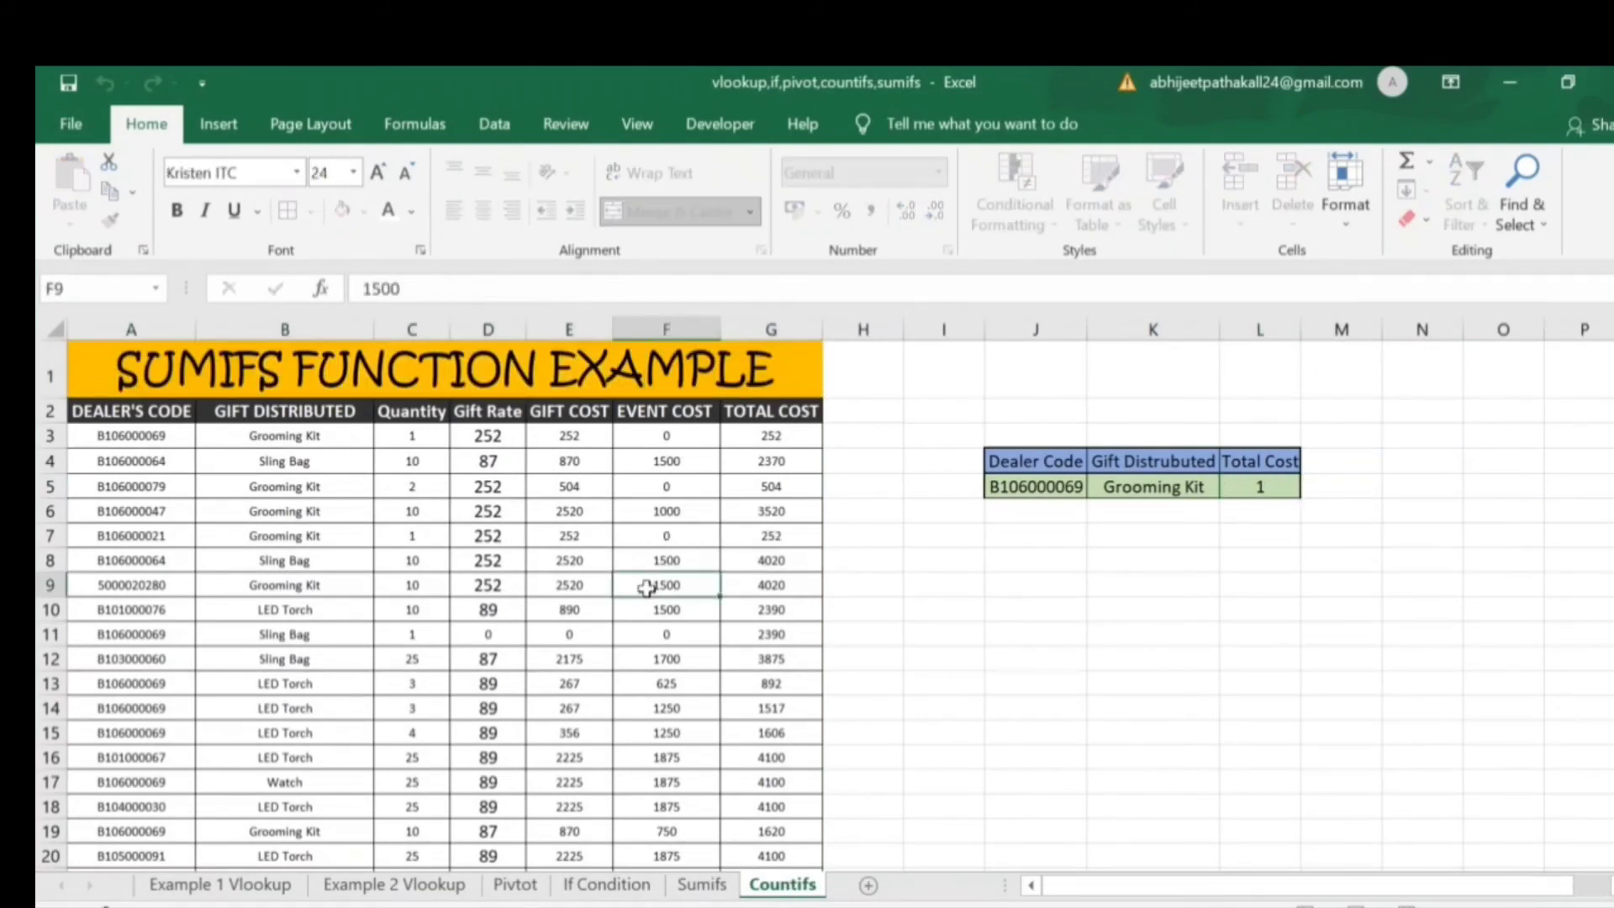
double_click(298, 363)
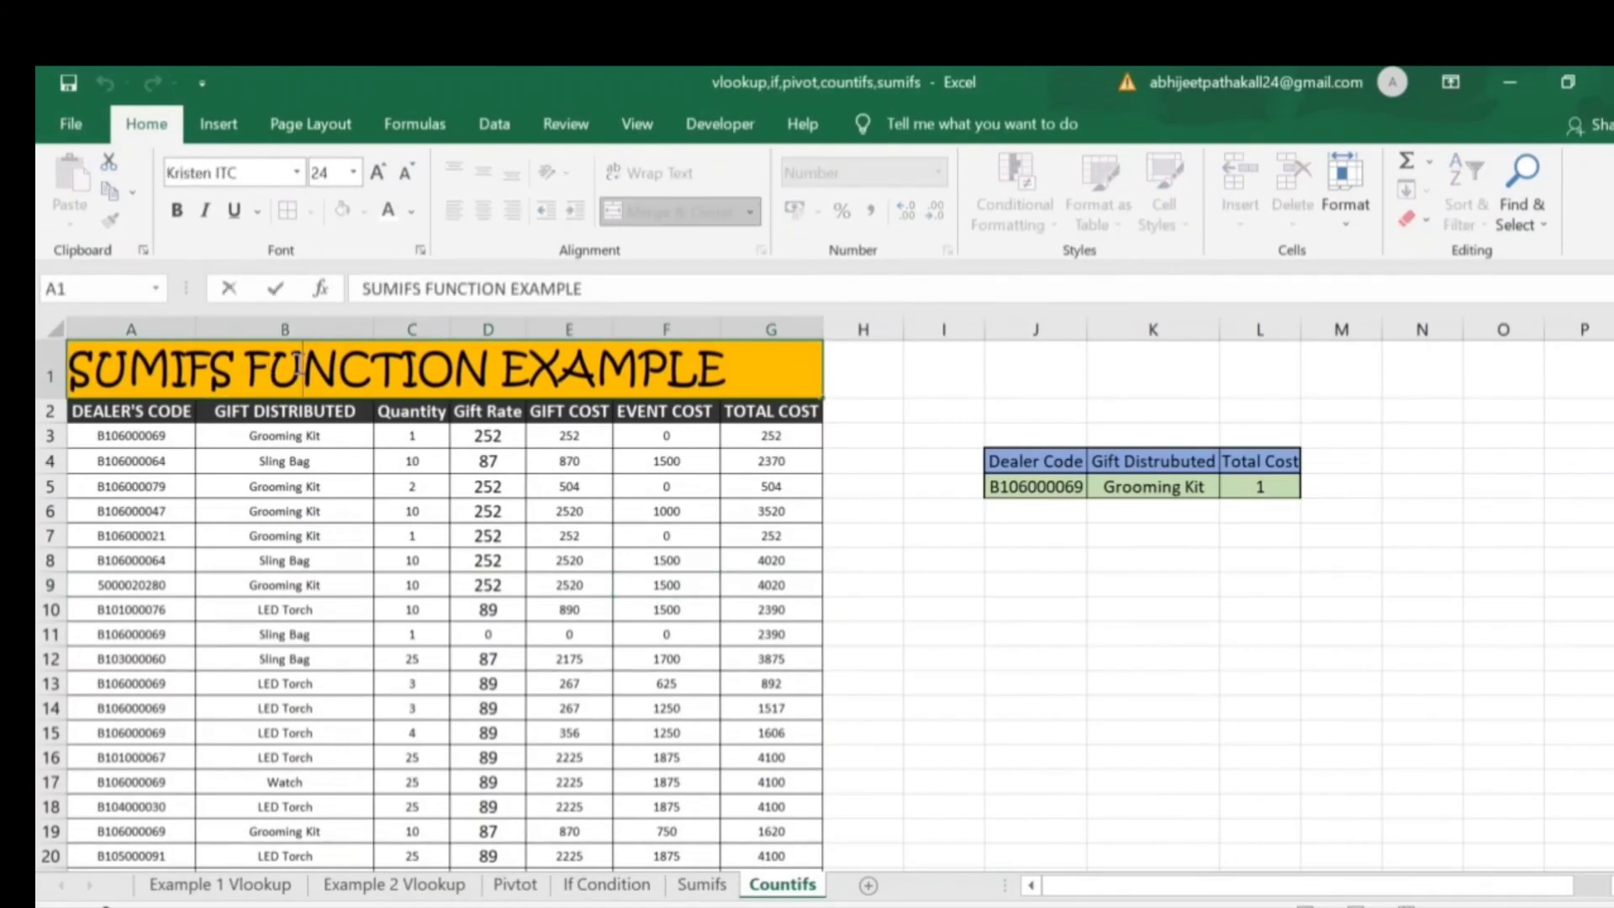
key(BackSpace)
key(BackSpace)
key(BackSpace)
key(BackSpace)
key(BackSpace)
key(BackSpace)
text(Countifs)
key(ctrl+Return)
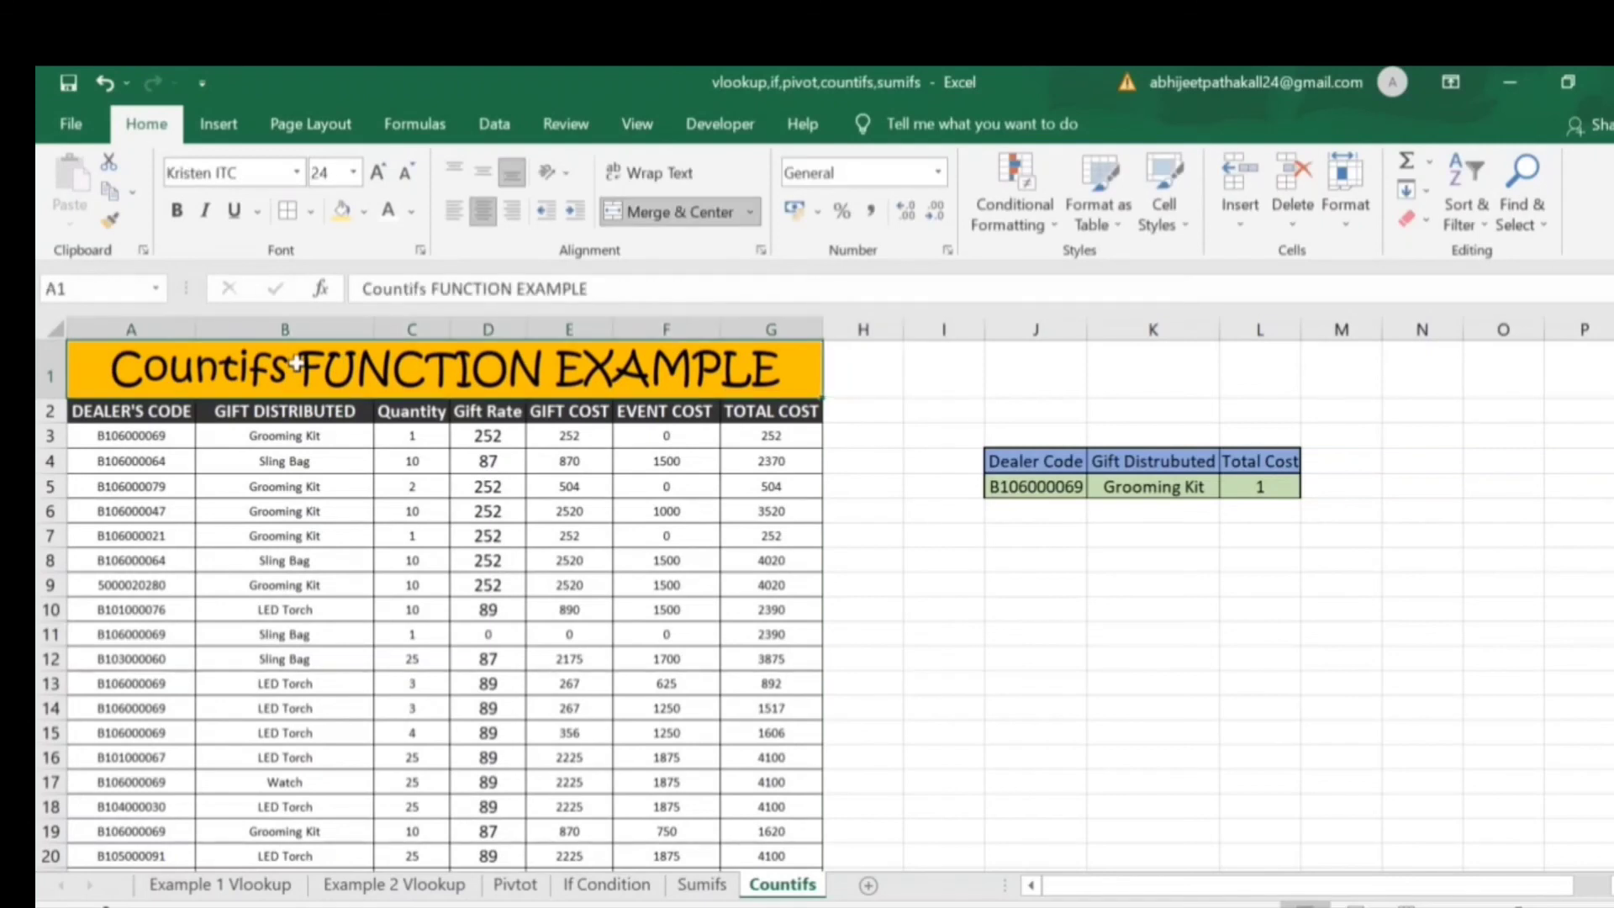
- Change the first word of the sheet title in A1 to lowercase "countifs"
double_click(296, 362)
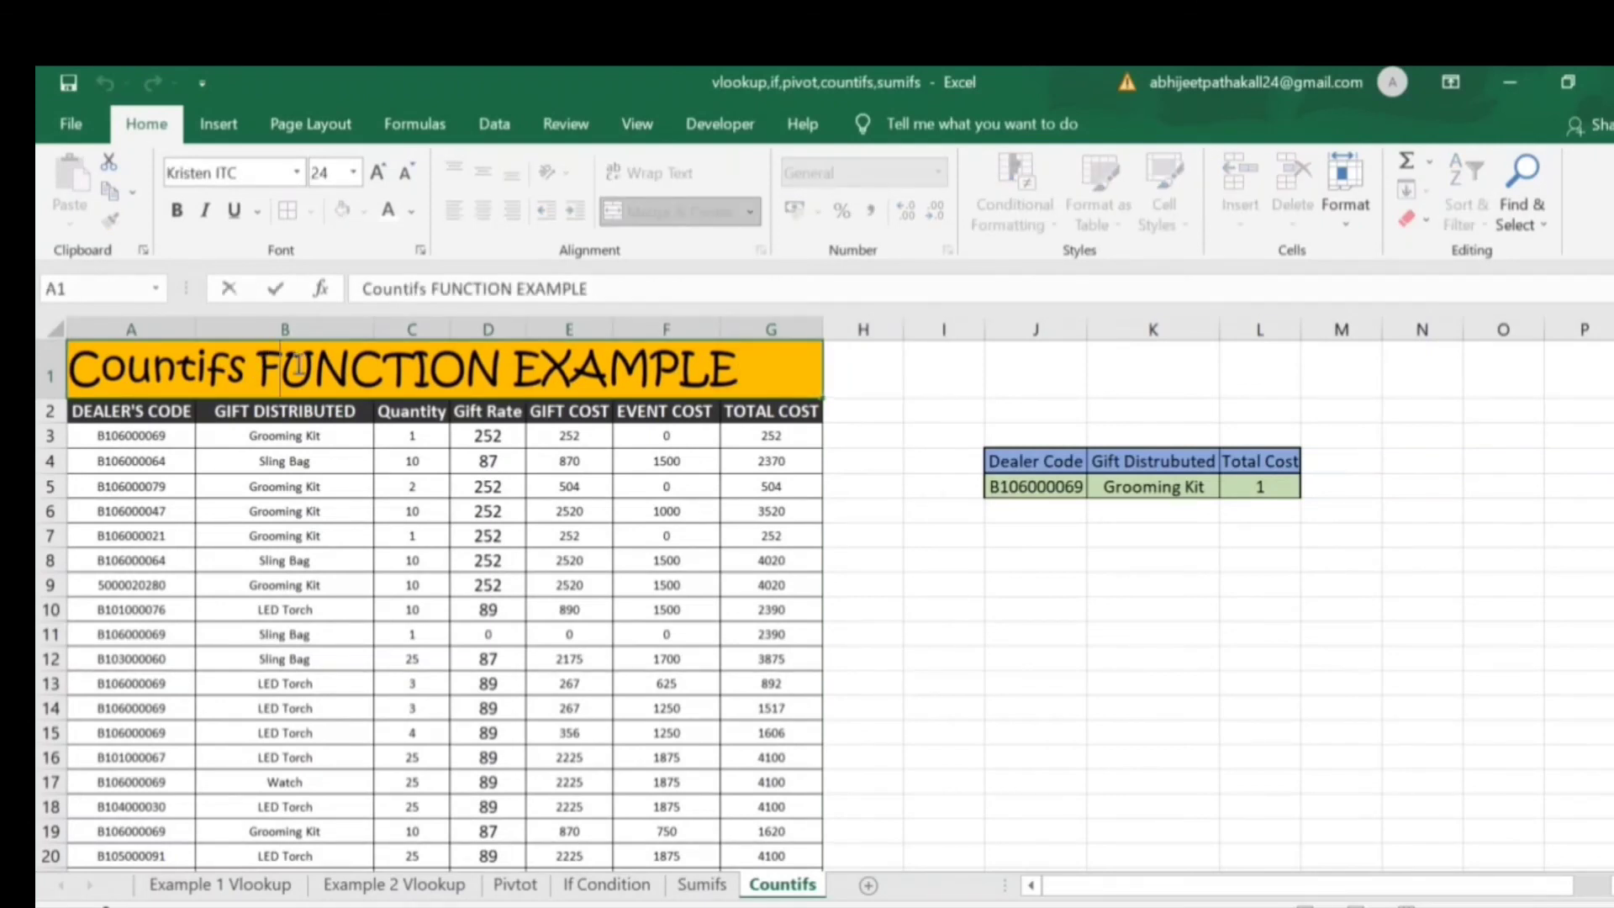
key(BackSpace)
key(BackSpace)
key(BackSpace)
key(BackSpace)
key(BackSpace)
key(BackSpace)
key(BackSpace)
key(BackSpace)
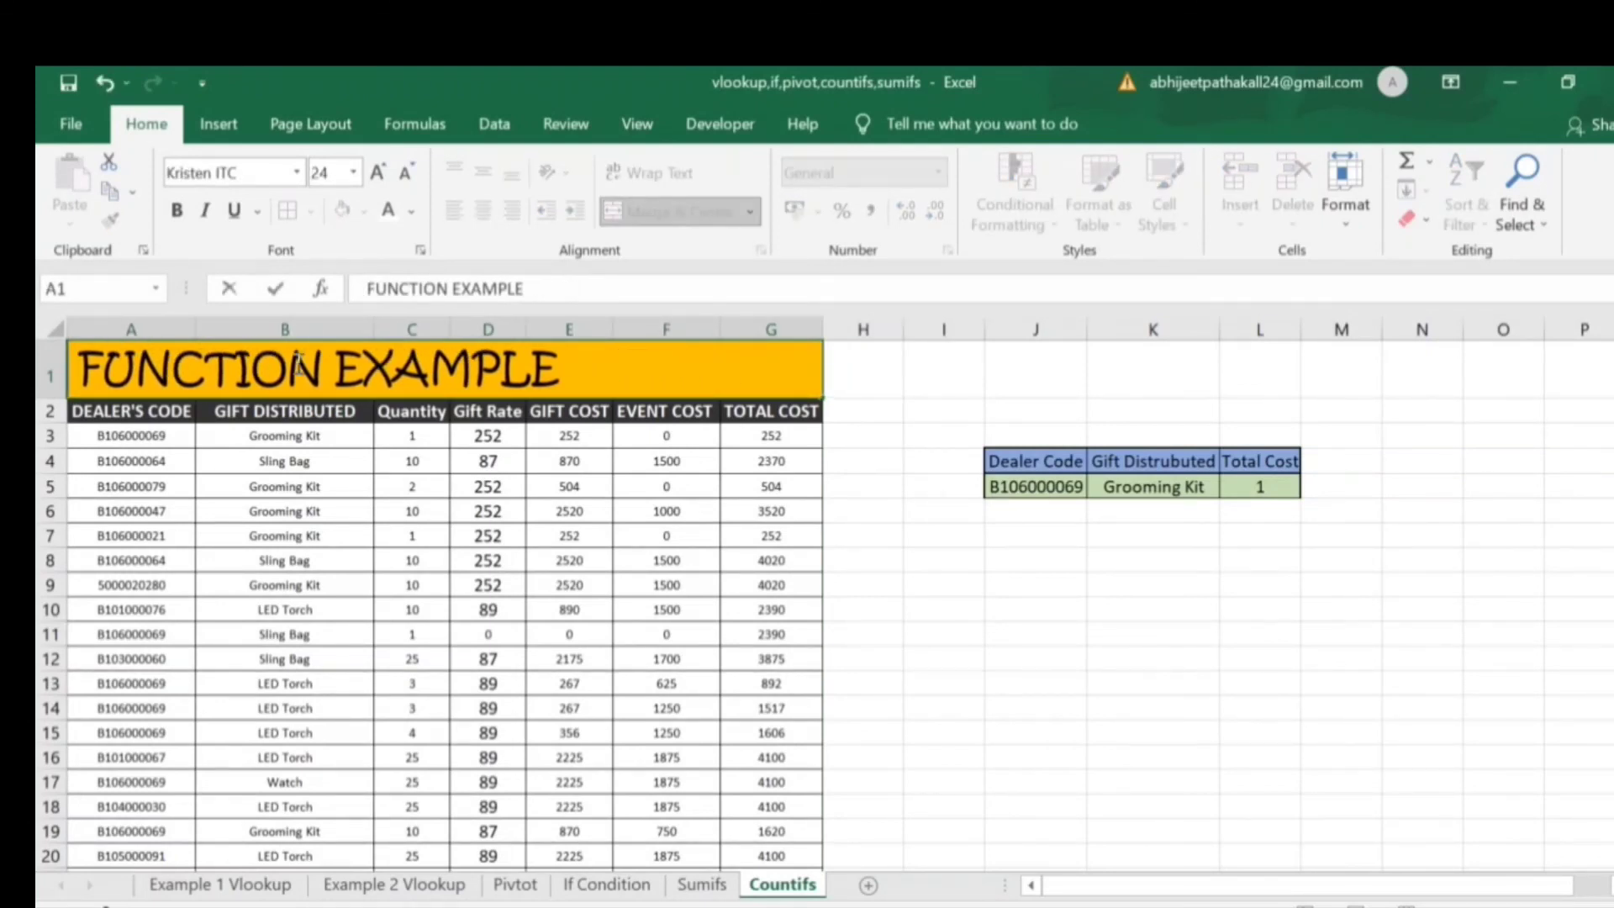
text(countifs)
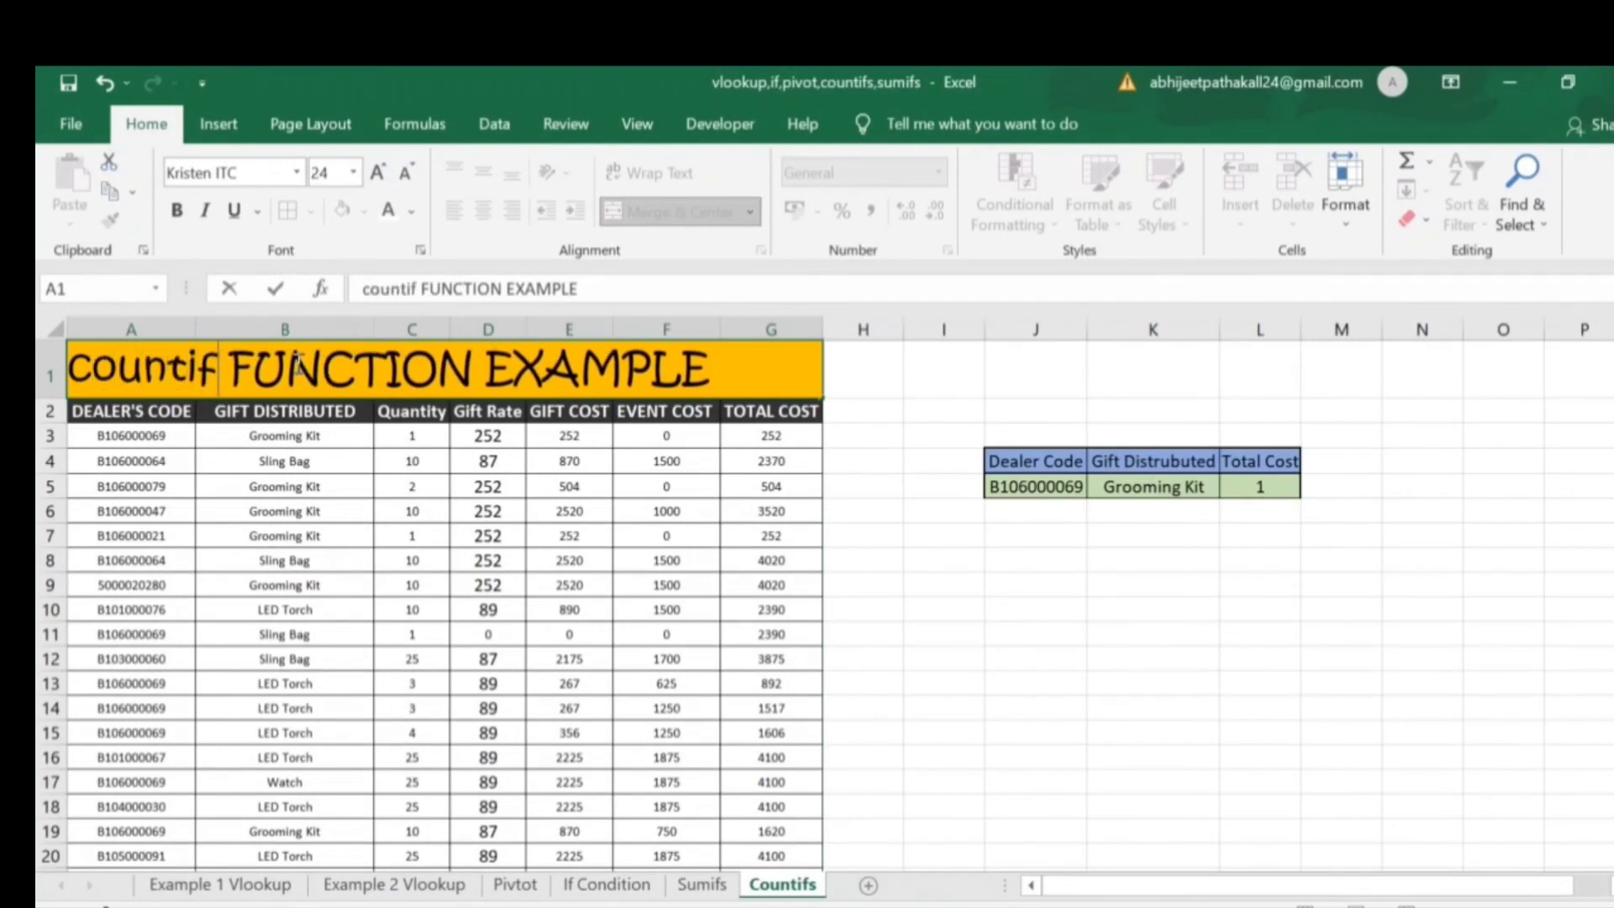
key(ctrl+Return)
- Examine the criteria table in J4:L5, the first data rows and the existing COUNTIFS formula in L5
key(Right)
key(Right)
key(Right)
key(Right)
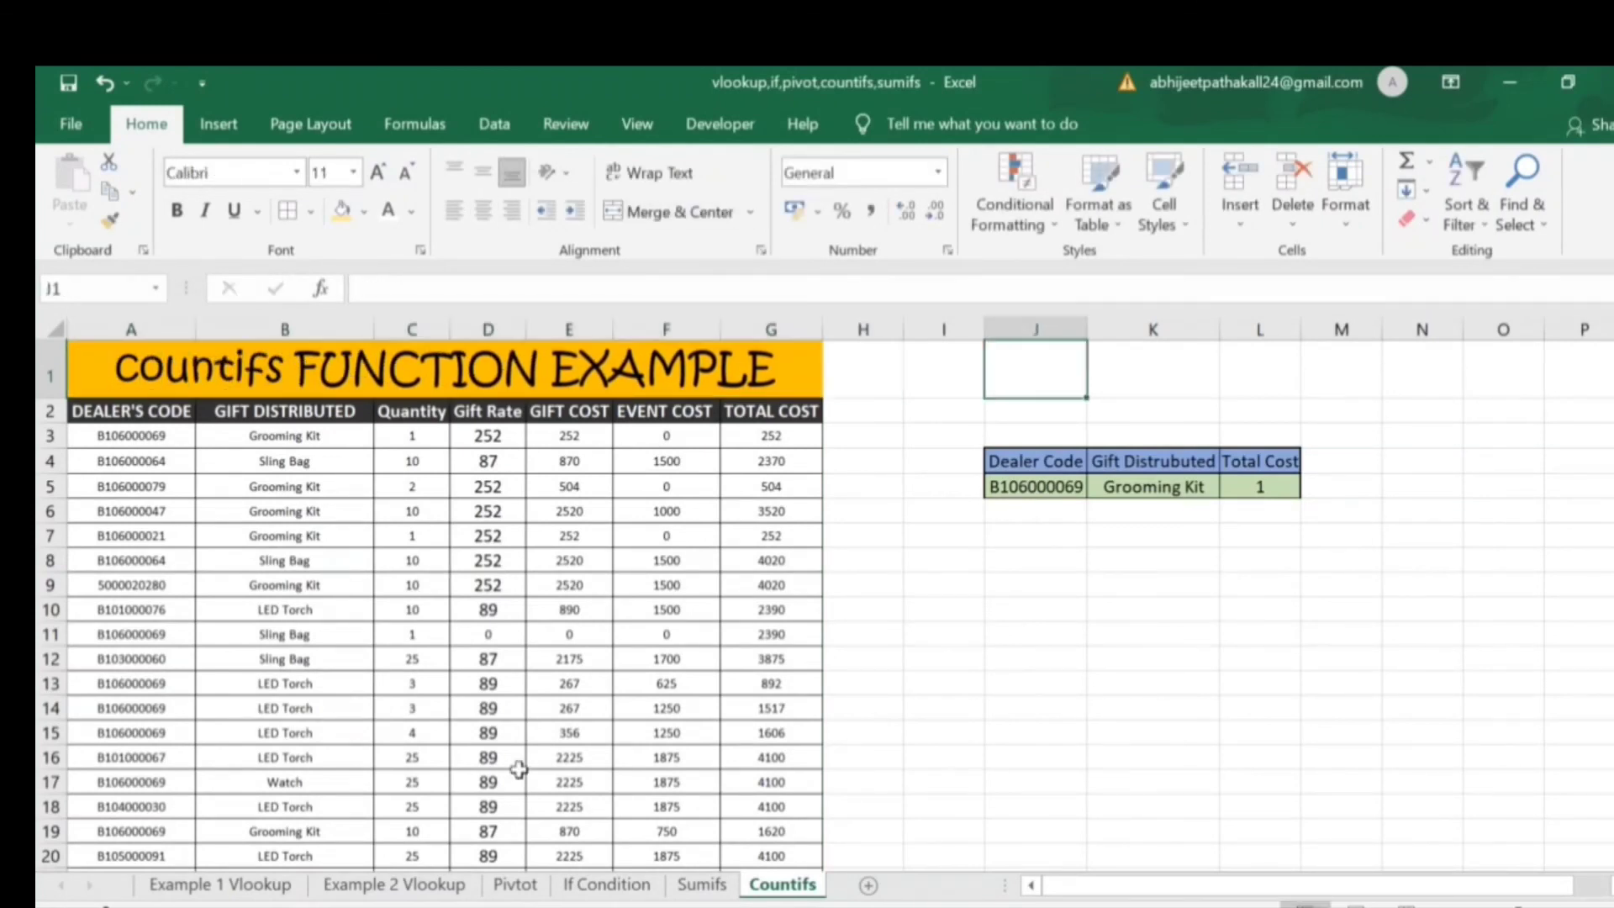
key(Down)
key(Down)
key(Down)
key(Down)
key(Left)
key(Right)
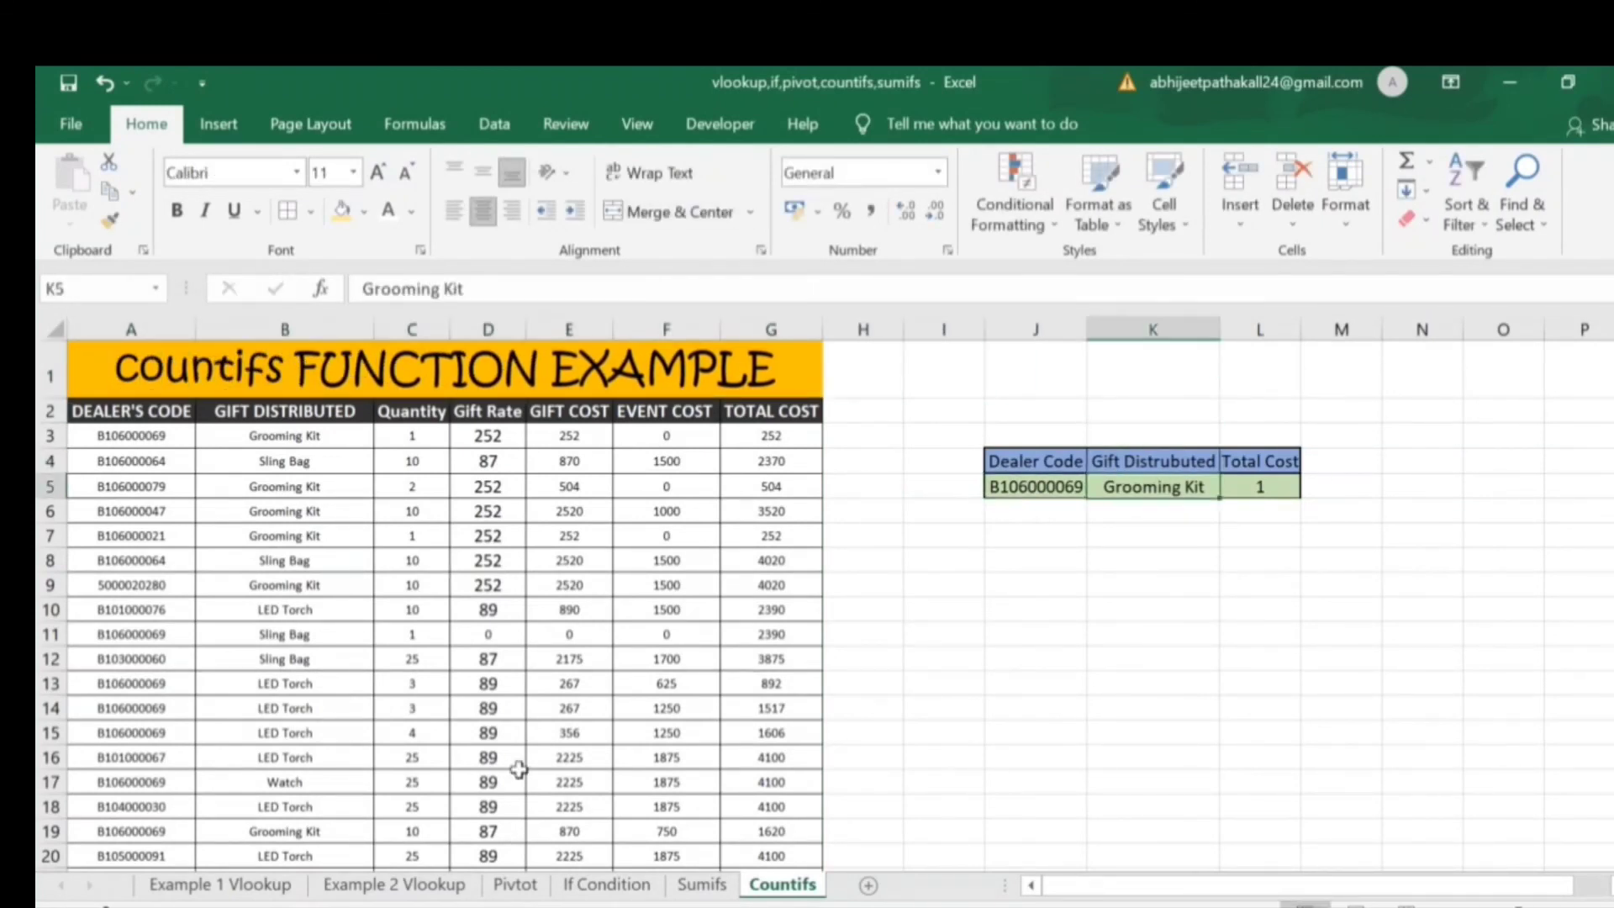
key(Right)
click(520, 778)
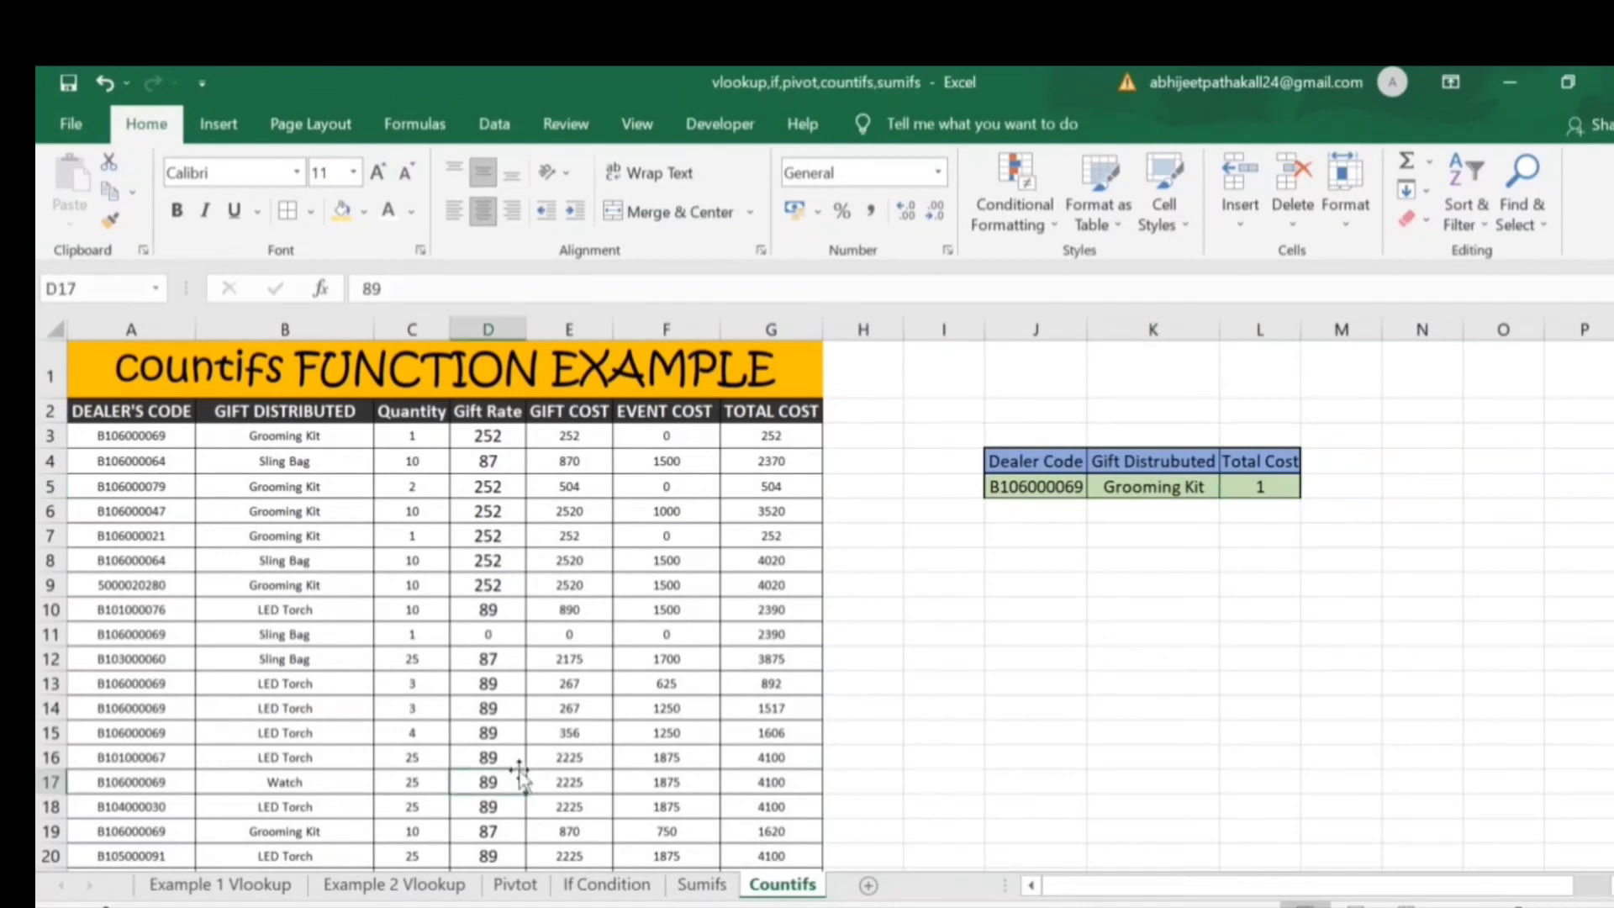
key(Left)
key(Left)
key(Left)
key(ctrl+Up)
key(Down)
key(Down)
key(Down)
key(Up)
key(Right)
key(Right)
key(Right)
key(Right)
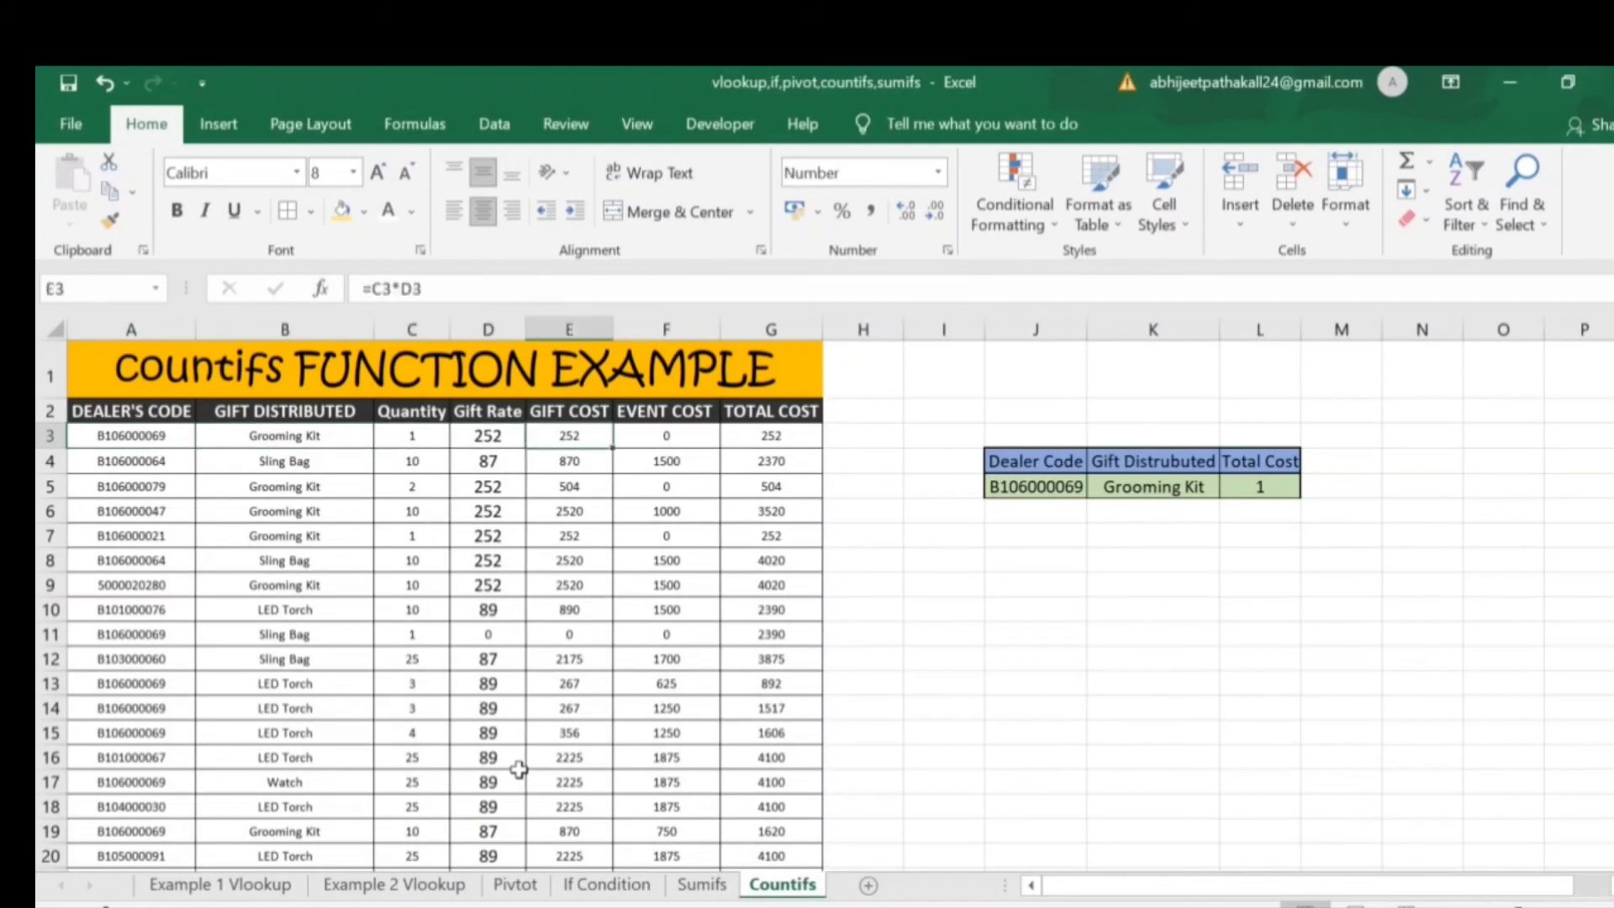
key(Right)
key(Right)
key(Right)
key(Right)
key(Right)
key(Down)
key(Right)
key(Down)
key(Right)
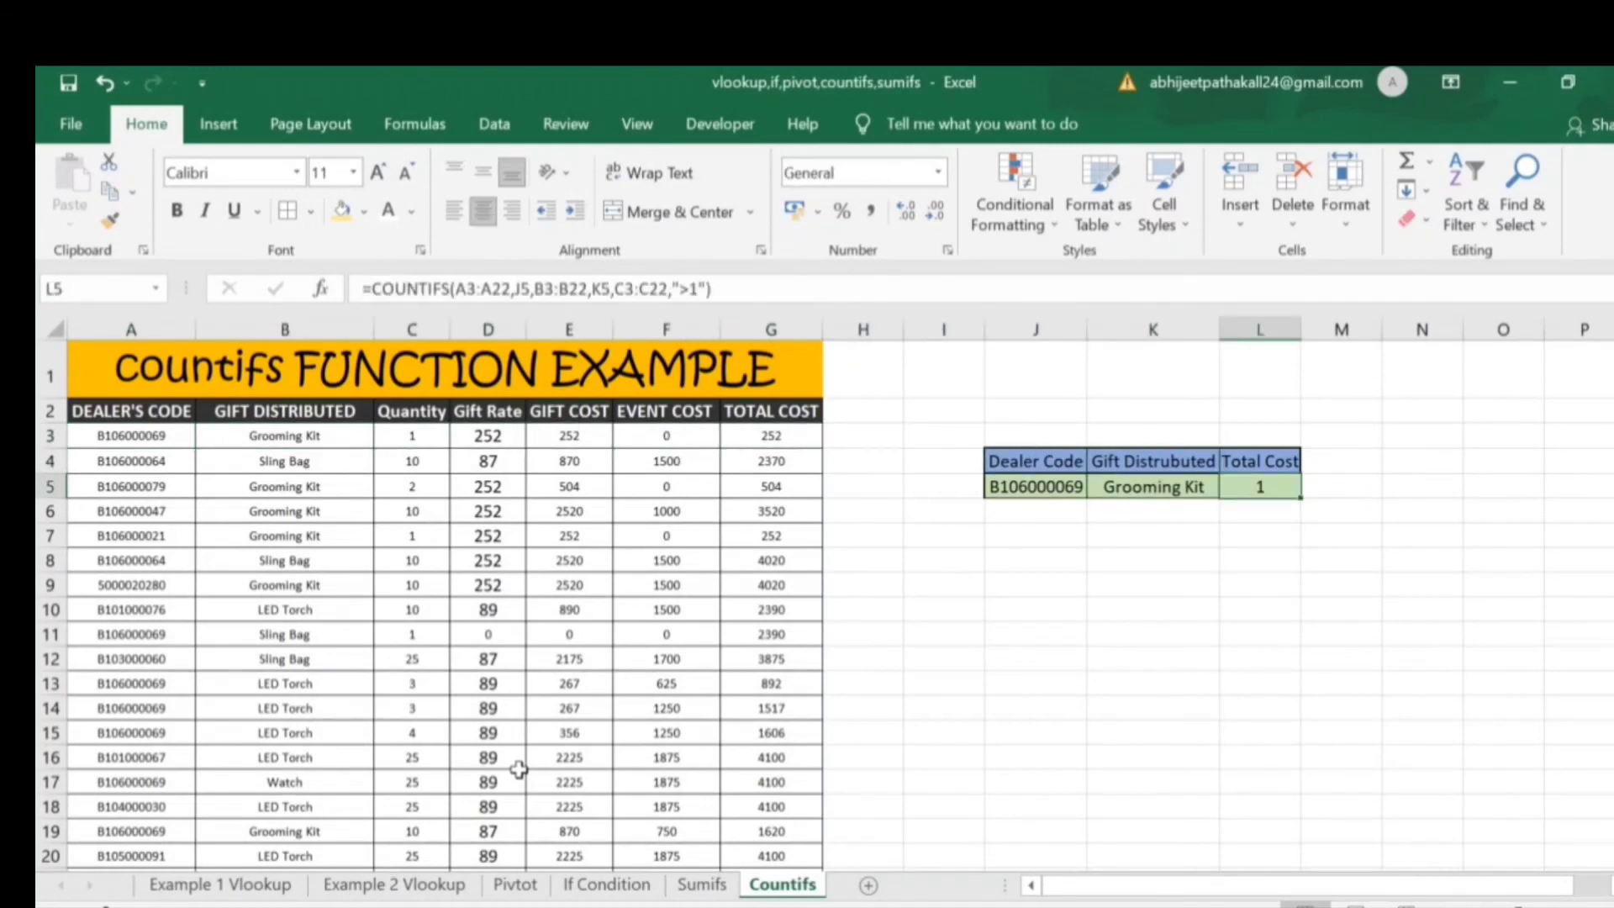
text(=count)
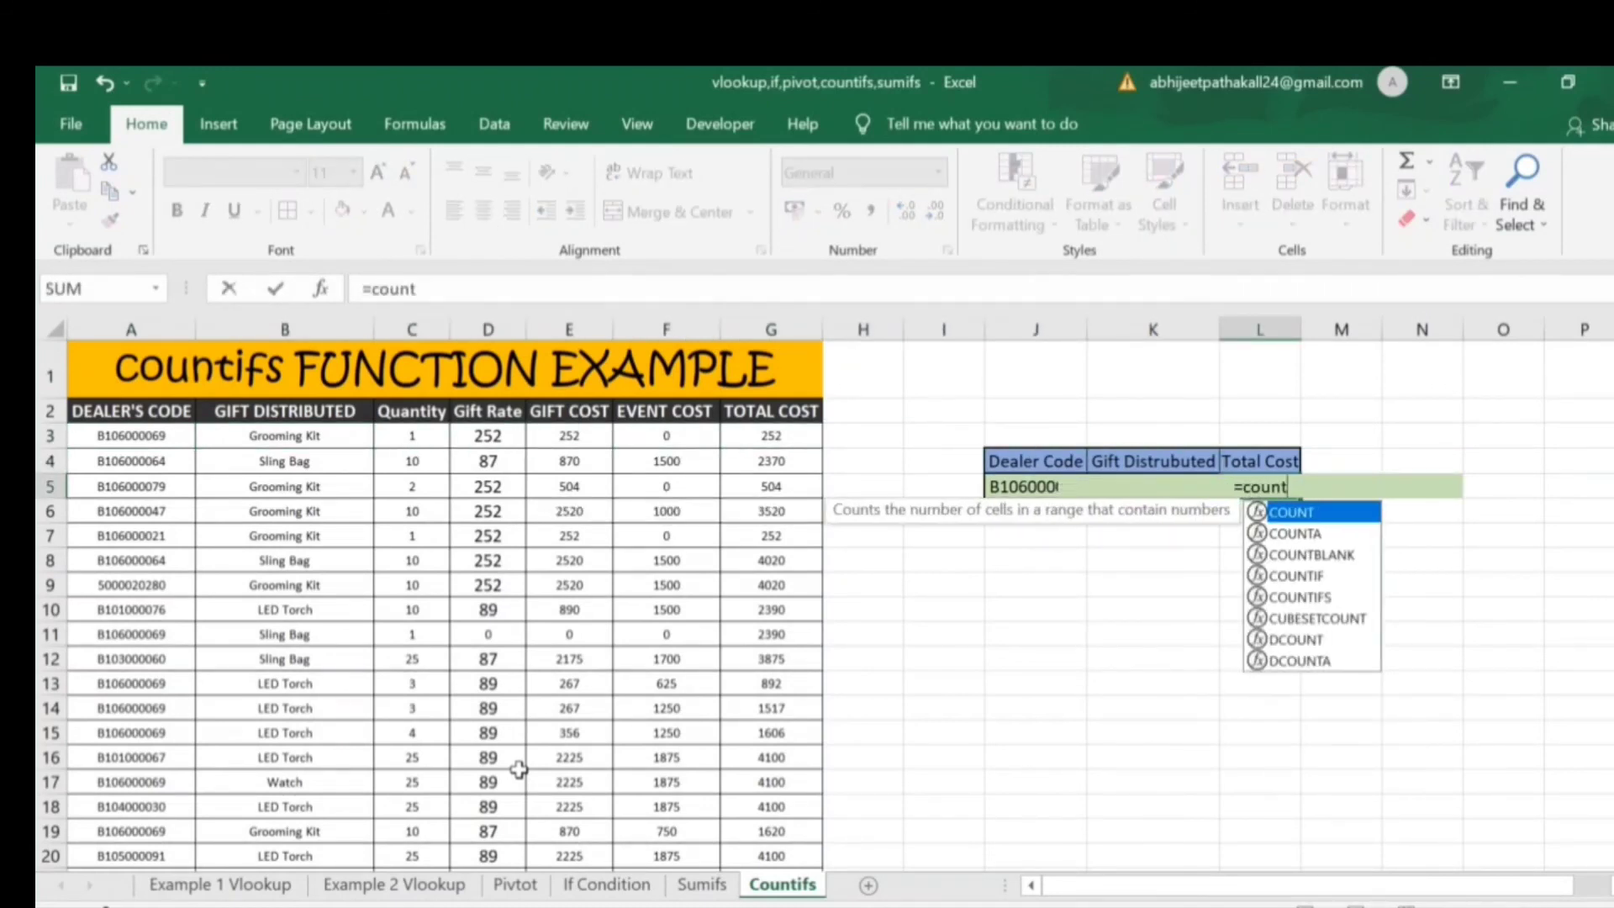
text(fis)
key(Tab)
key(Left)
- Start a new COUNTIFS formula in L5 with the dealer codes in A3:A22 as the first criteria range
text(=c)
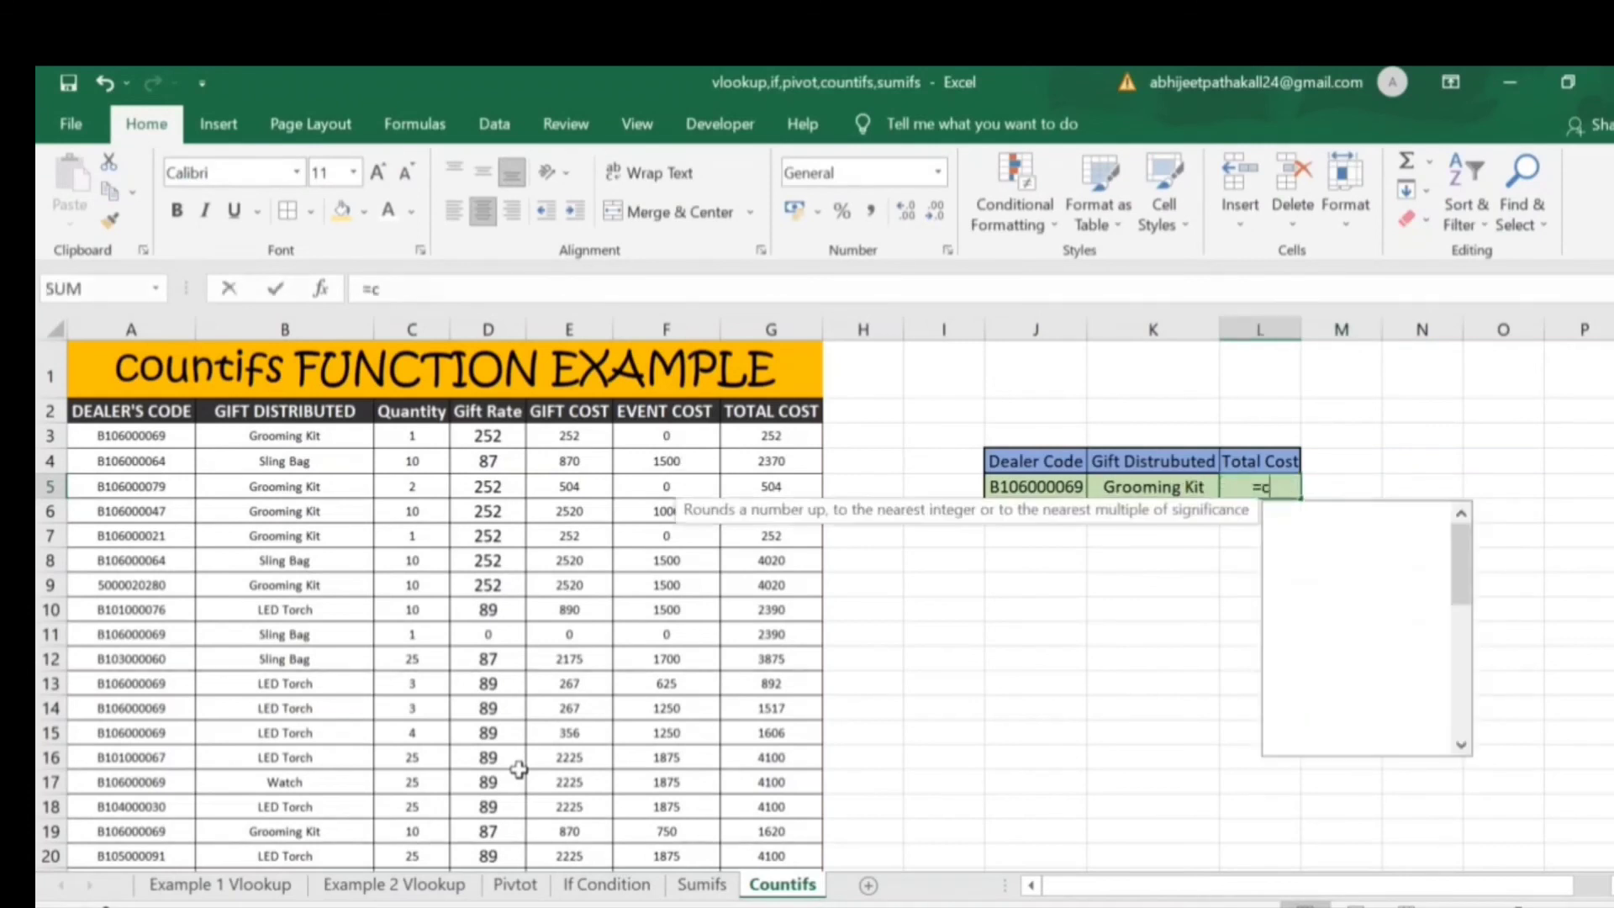
text(ountif)
key(Tab)
key(Left)
key(Left)
key(Left)
key(Left)
key(Left)
key(Left)
key(Left)
key(Left)
key(Left)
key(Left)
key(Left)
key(Up)
key(Right)
key(Right)
key(Right)
key(Right)
key(Right)
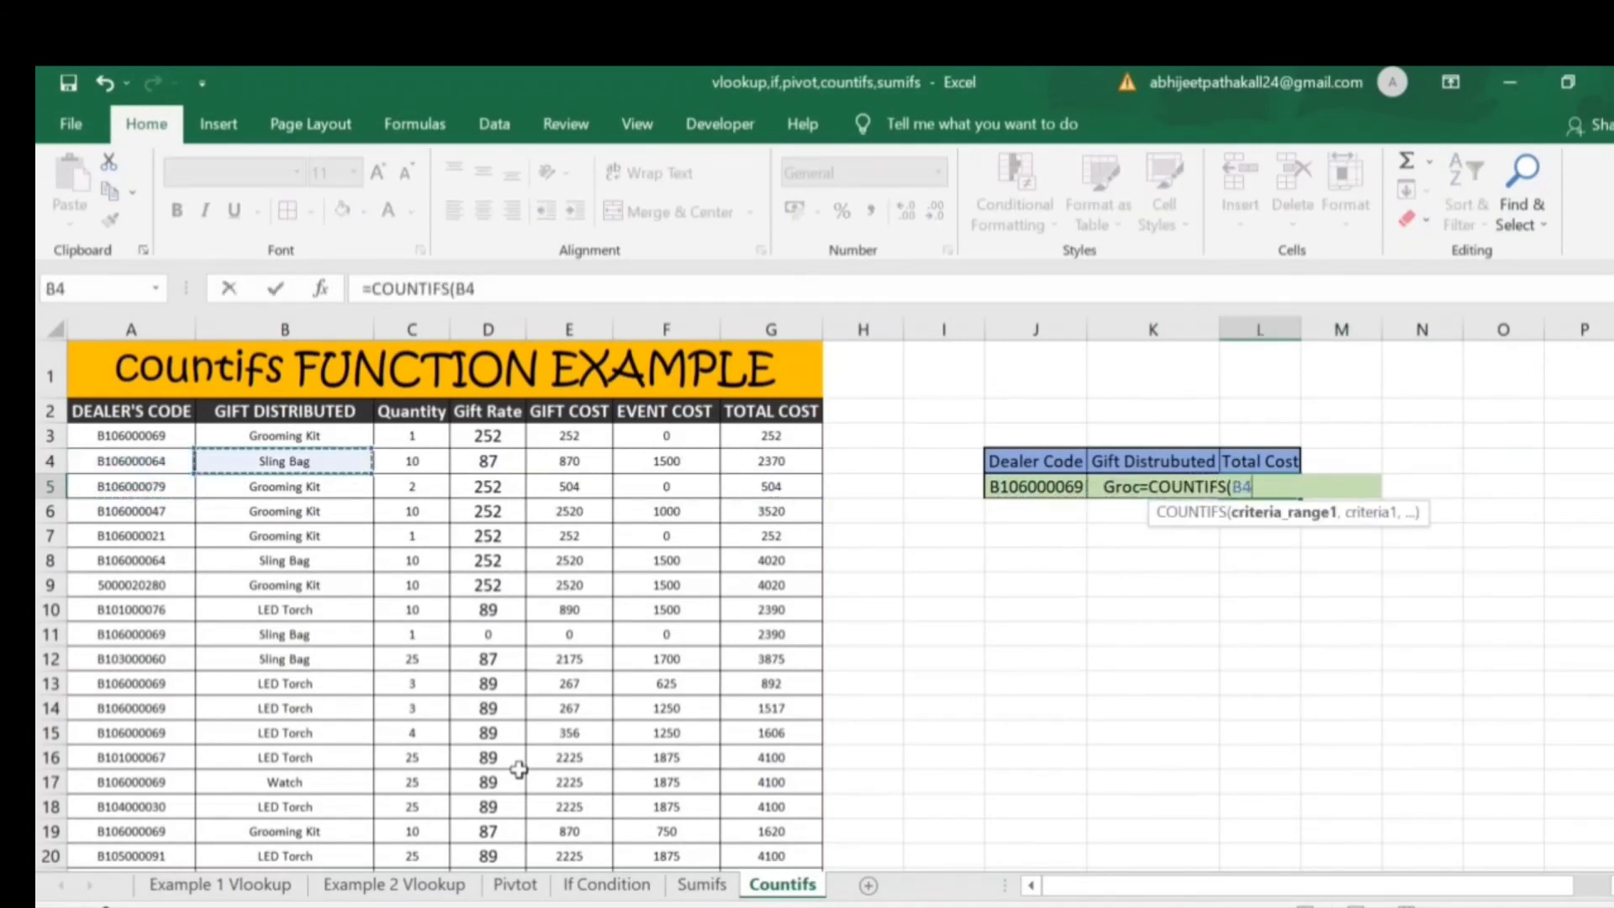
key(Left)
key(Left)
key(Left)
key(Left)
key(Left)
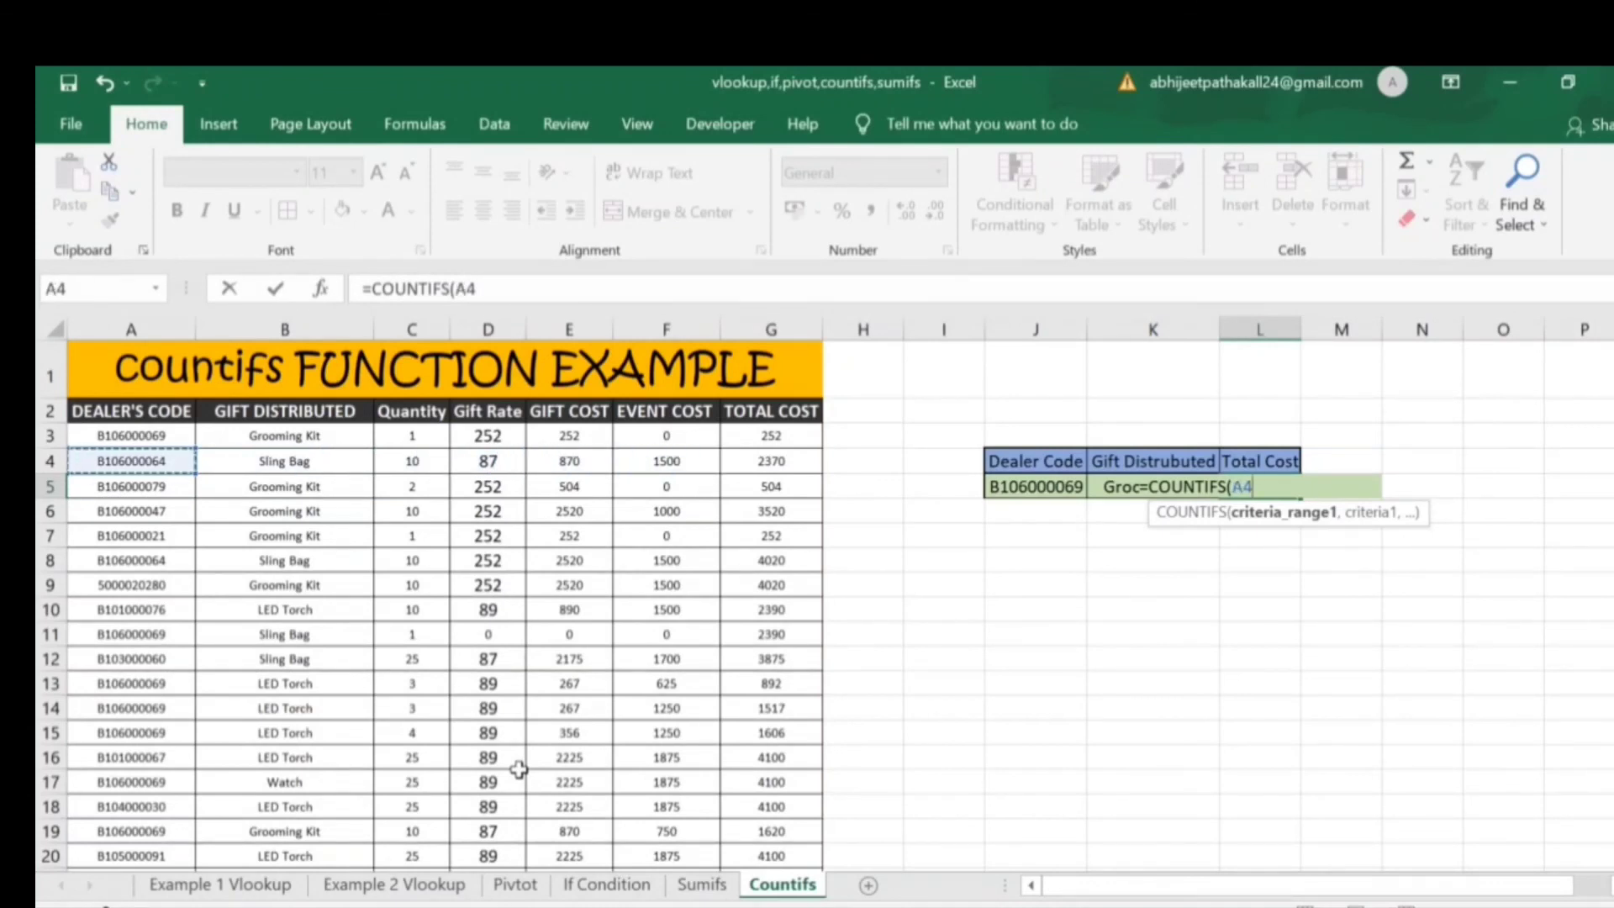
key(Right)
key(Up)
key(Left)
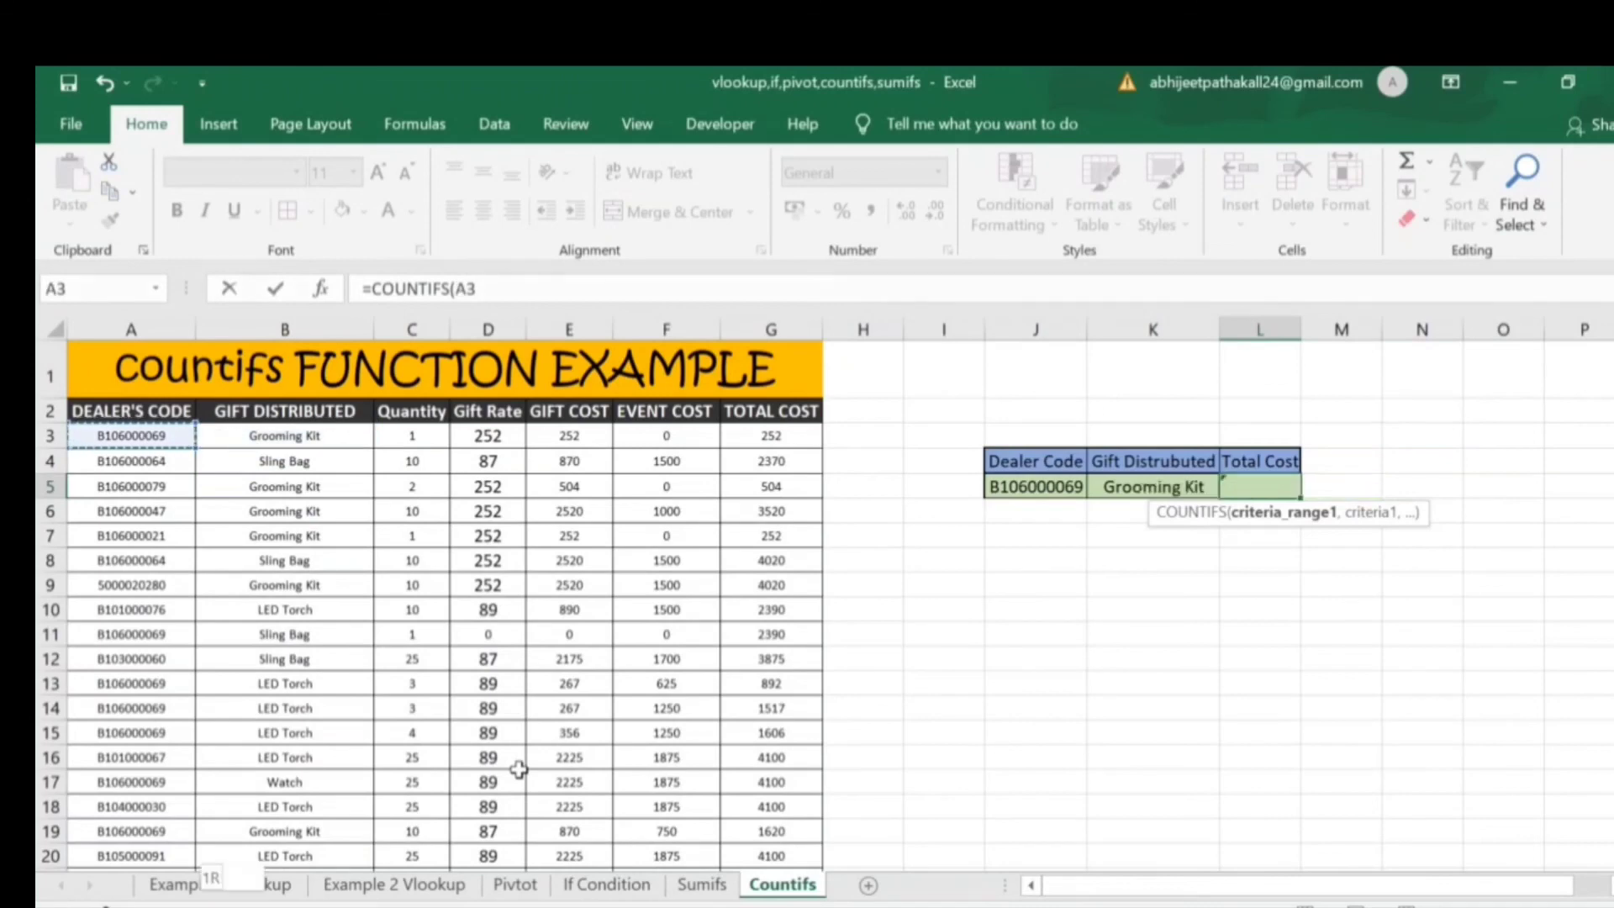
key(ctrl+shift+Down)
- Use the dealer code in J5 as the first criterion of the COUNTIFS formula
text(,)
key(Up)
key(Up)
key(Up)
key(Up)
key(Down)
key(Down)
key(Down)
key(Left)
key(Left)
key(Left)
key(Down)
key(Right)
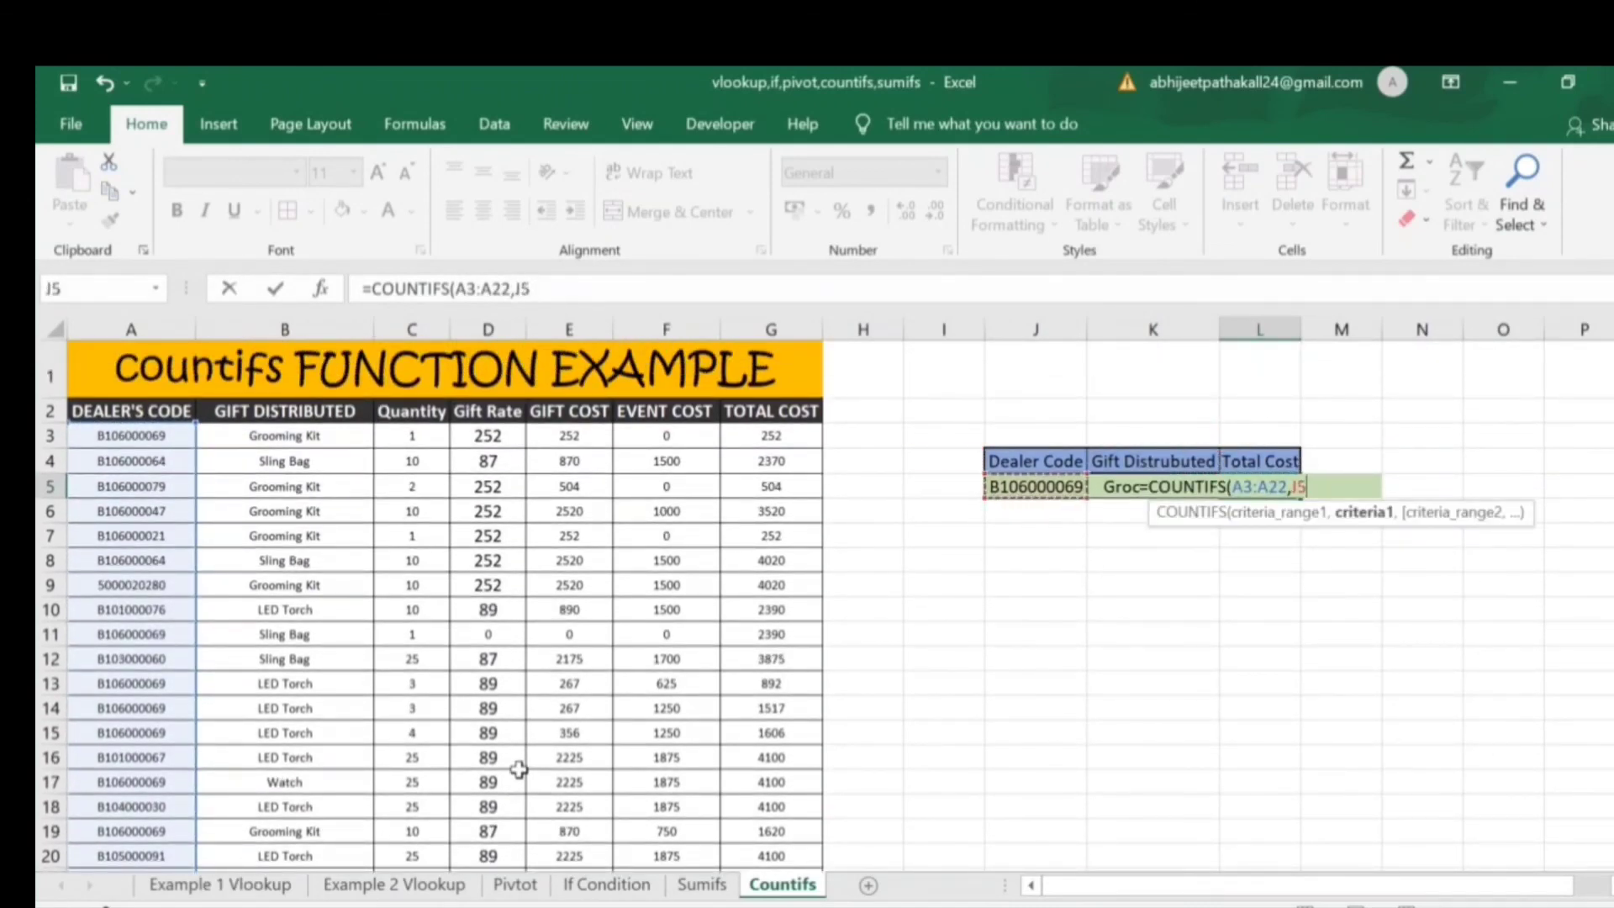
text(,)
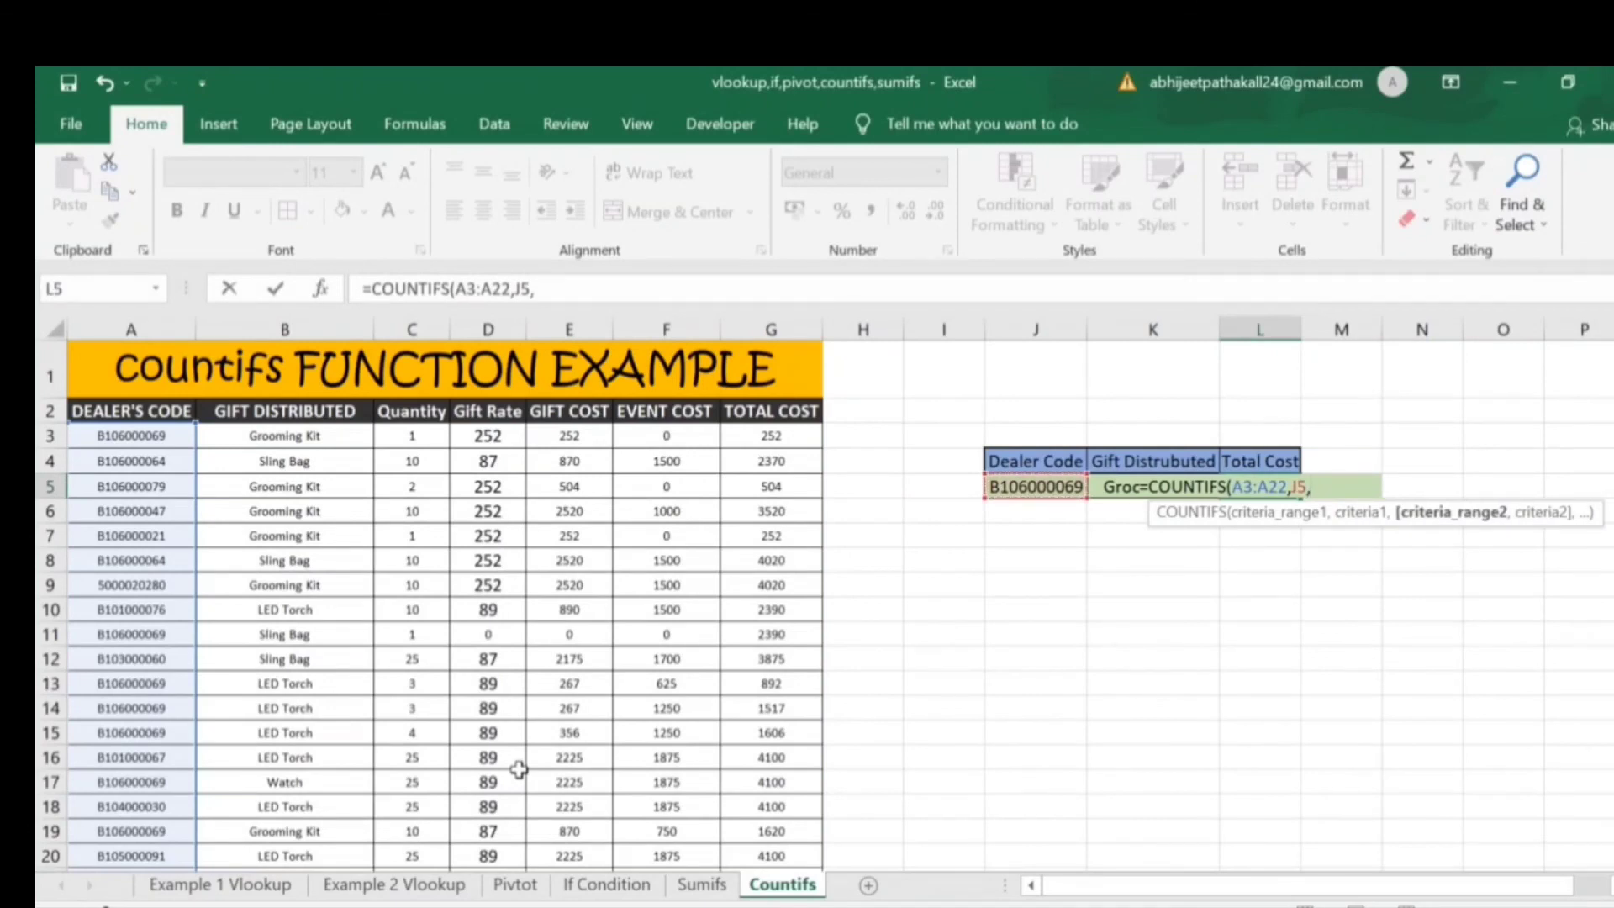
- Add the distributed gifts in B3:B22 as the second criteria range of the formula
key(Left)
key(Left)
key(Left)
key(Left)
key(Left)
key(Left)
key(Left)
key(Left)
key(Left)
key(Left)
key(Left)
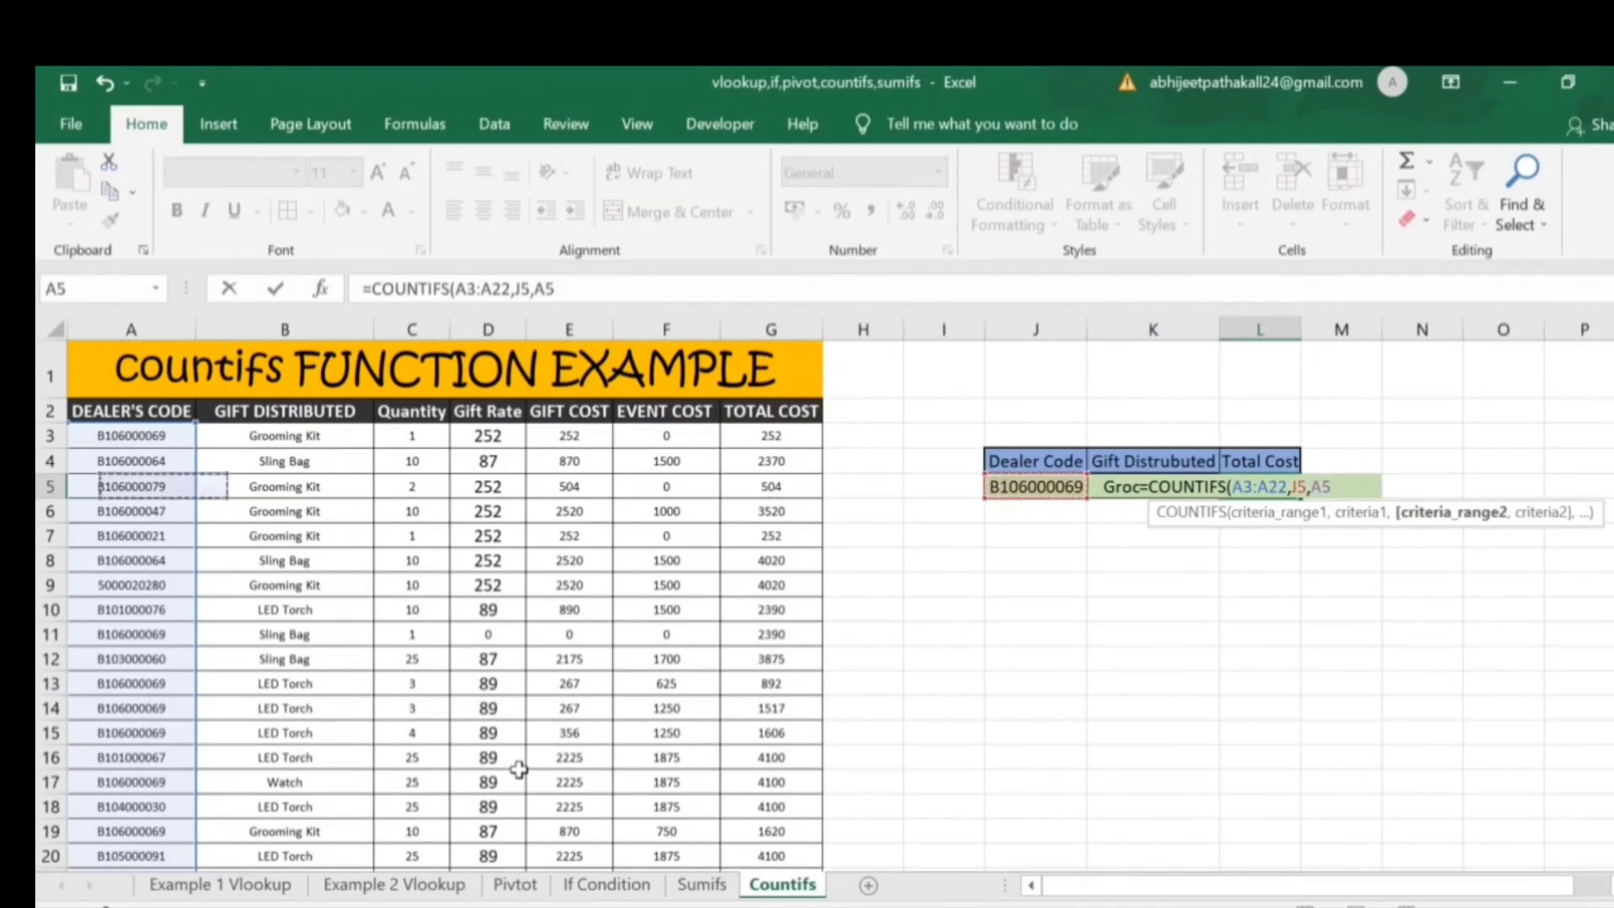
key(Right)
key(Right)
key(Up)
key(Up)
key(Left)
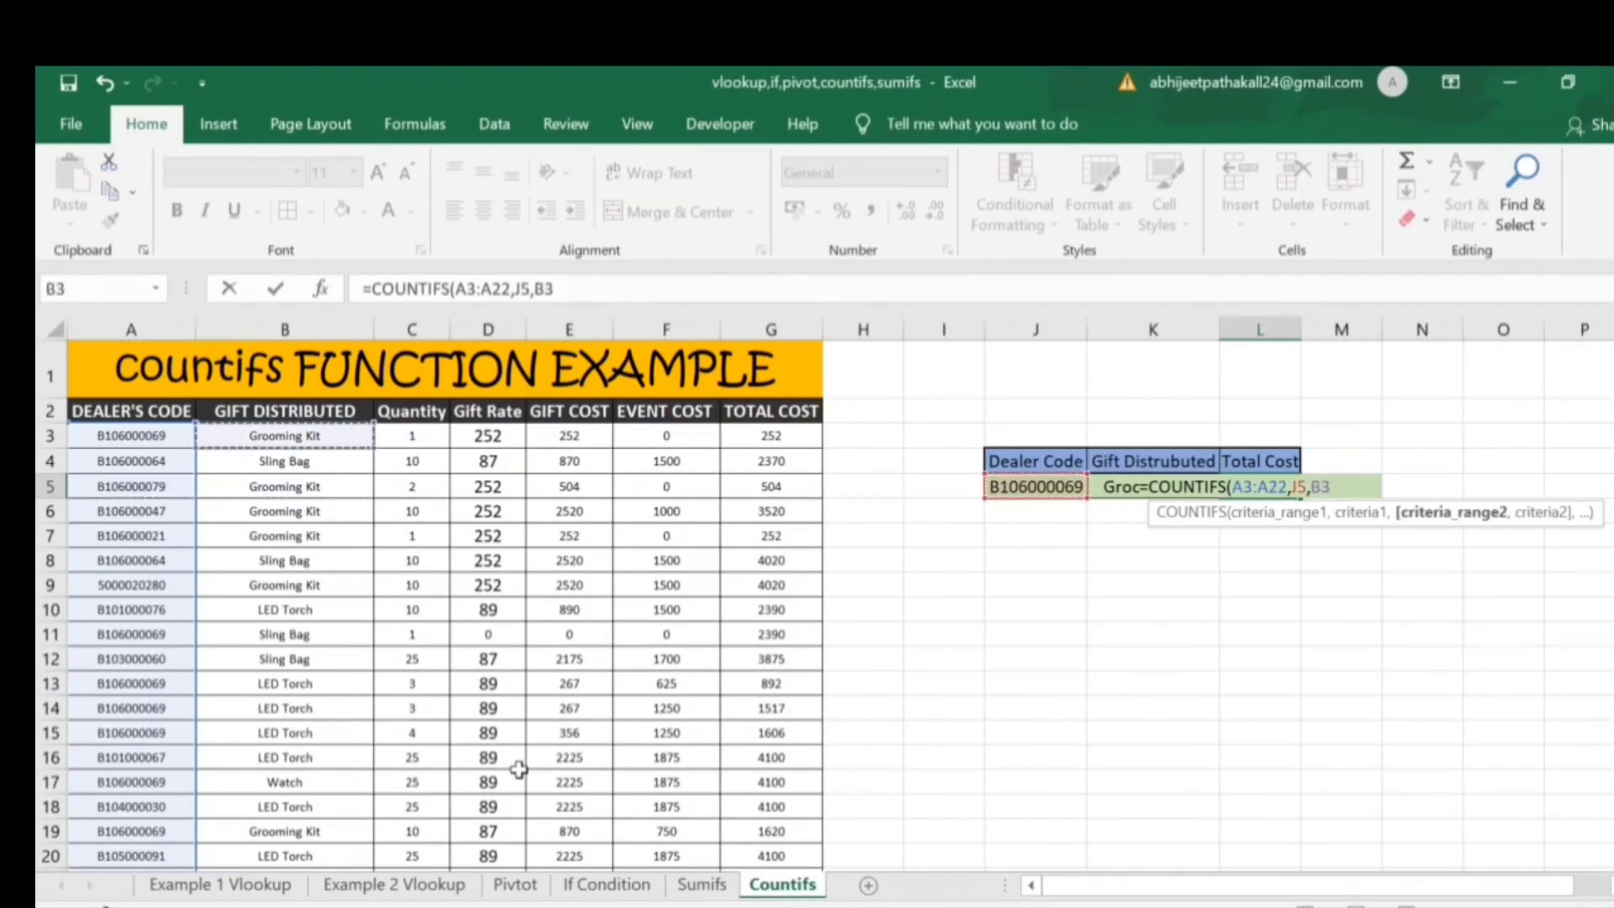
key(ctrl+shift+Down)
- Use the gift name in K5 as the second criterion and complete the COUNTIFS formula in L5
text(,)
key(Right)
key(Up)
key(Left)
key(Left)
key(Down)
key(Right)
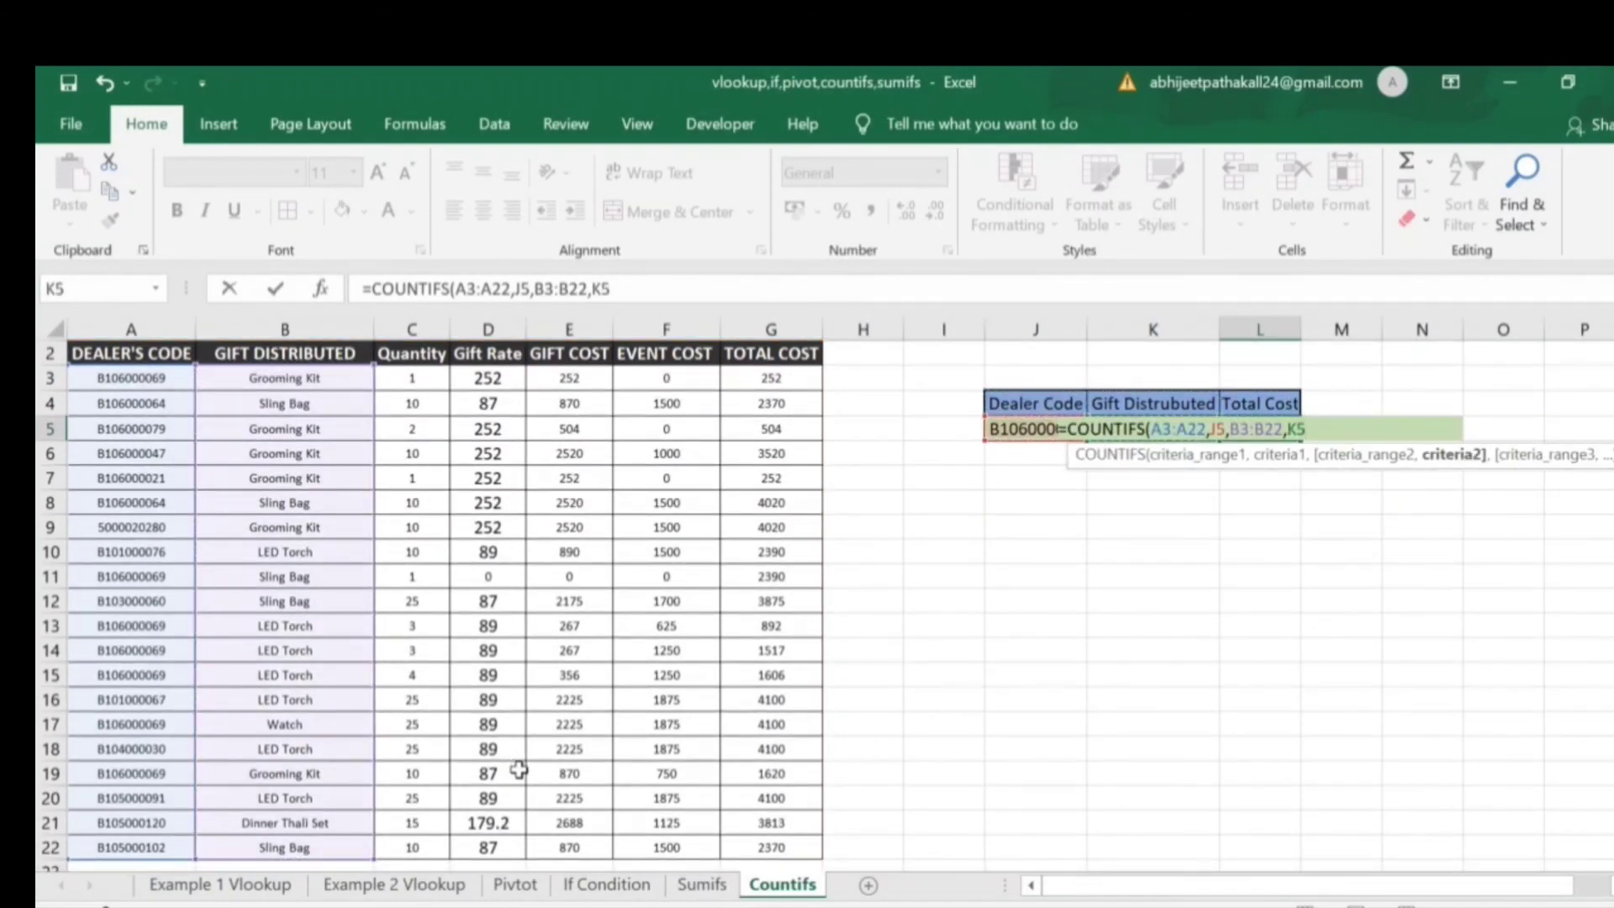
text())
key(Return)
key(Up)
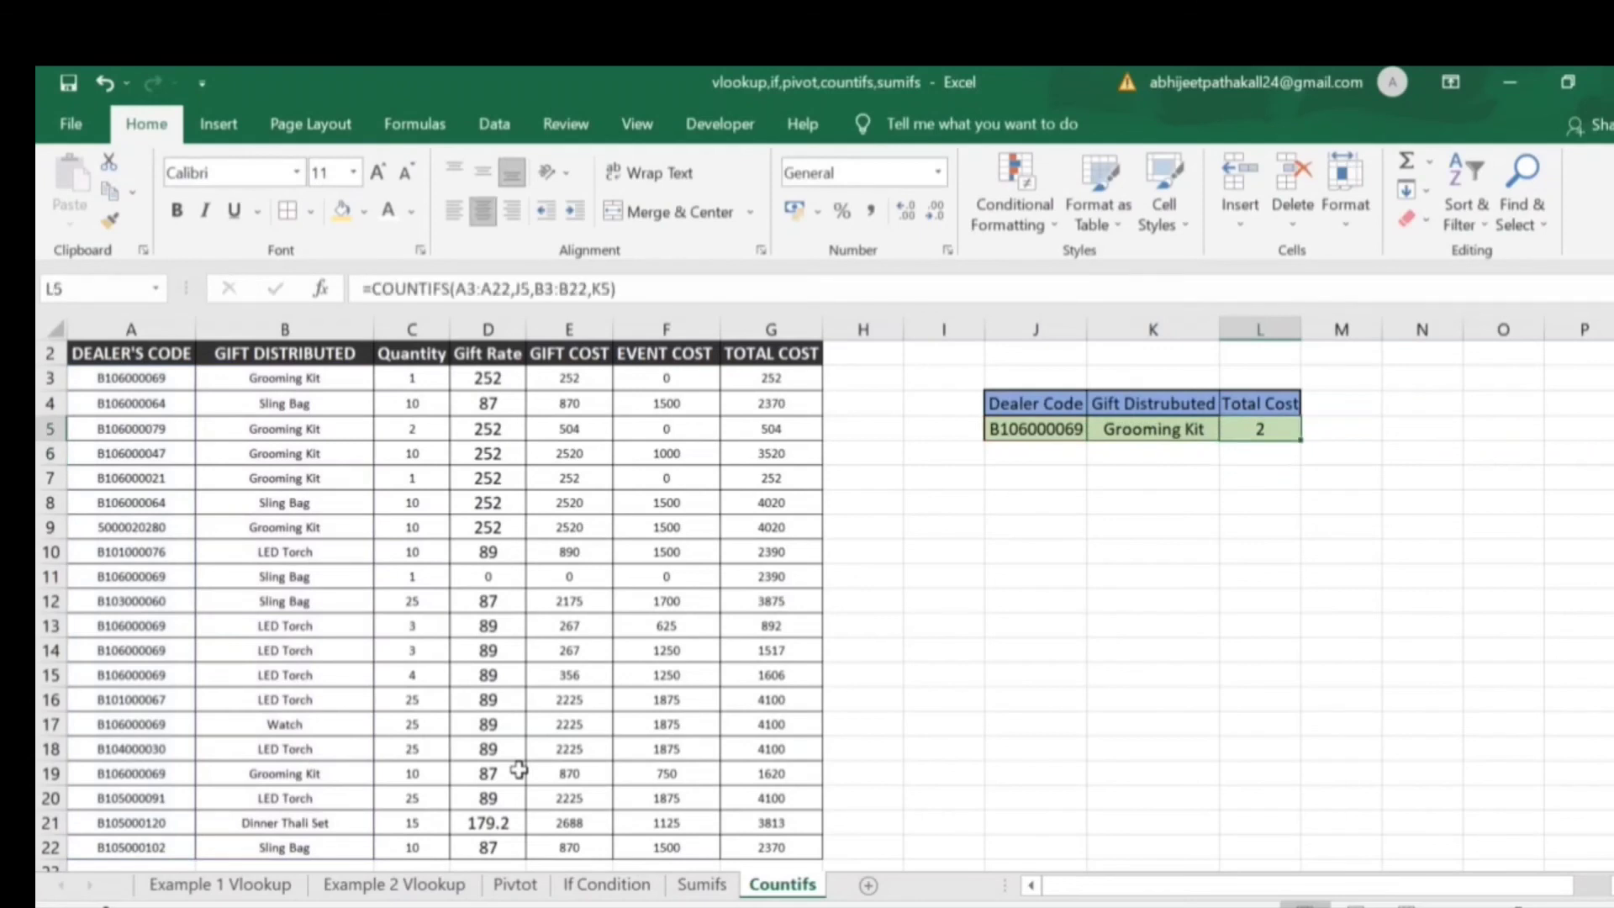
- Compare the dealer code and gift rows in the source data with the criteria table in J4:L5
key(ctrl+Left)
key(ctrl+Left)
key(ctrl+Left)
key(ctrl+Up)
key(Down)
key(Down)
key(Down)
key(Right)
key(Right)
key(Right)
key(Right)
key(Right)
key(Right)
key(Right)
key(Right)
key(Right)
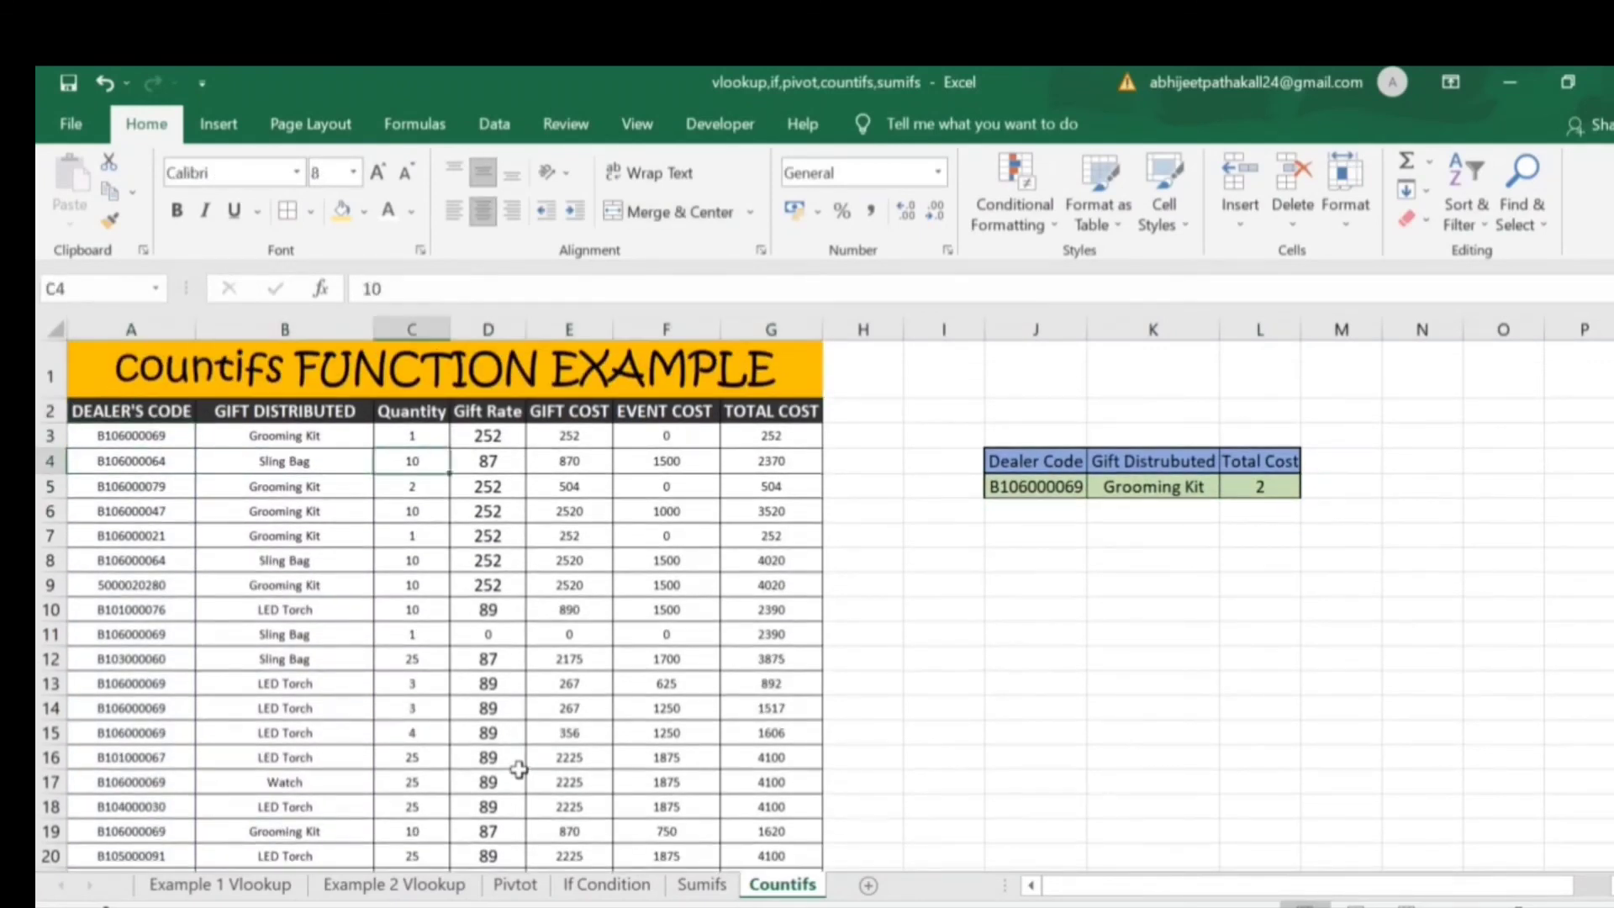
key(Down)
key(Right)
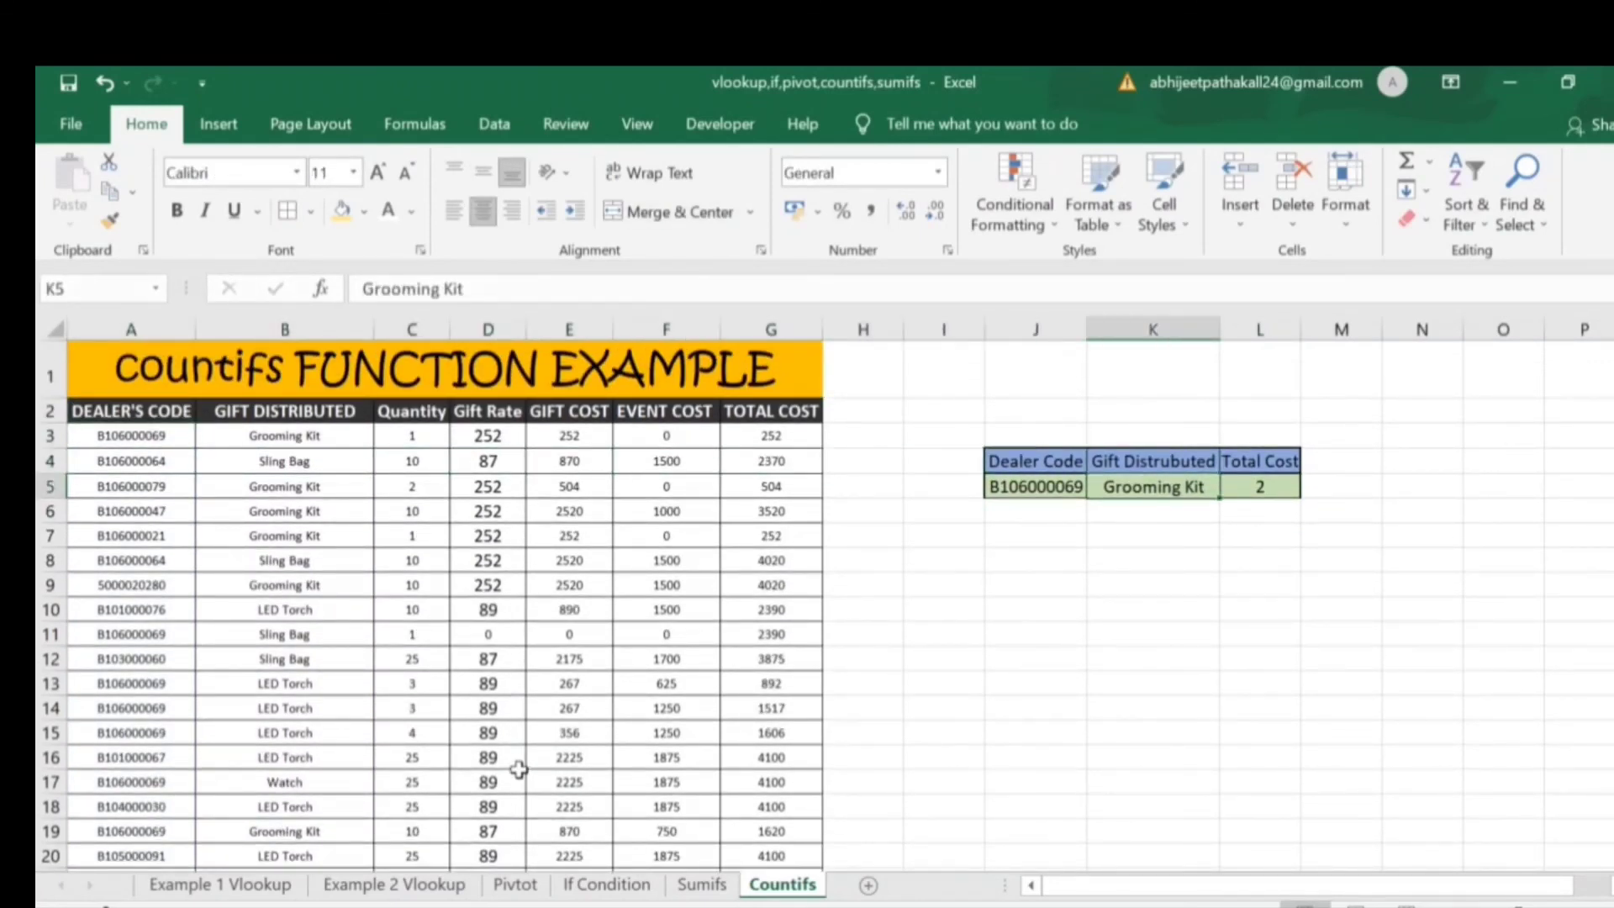
- Copy "Sling Bag" from B4 into K5 as the gift criterion
key(Left)
key(Left)
key(Left)
key(Left)
key(Left)
key(Left)
key(Left)
key(Up)
key(Left)
key(Left)
key(ctrl+c)
key(Right)
key(Right)
key(Right)
key(Right)
key(Right)
key(Right)
key(Right)
key(Right)
key(Down)
key(Right)
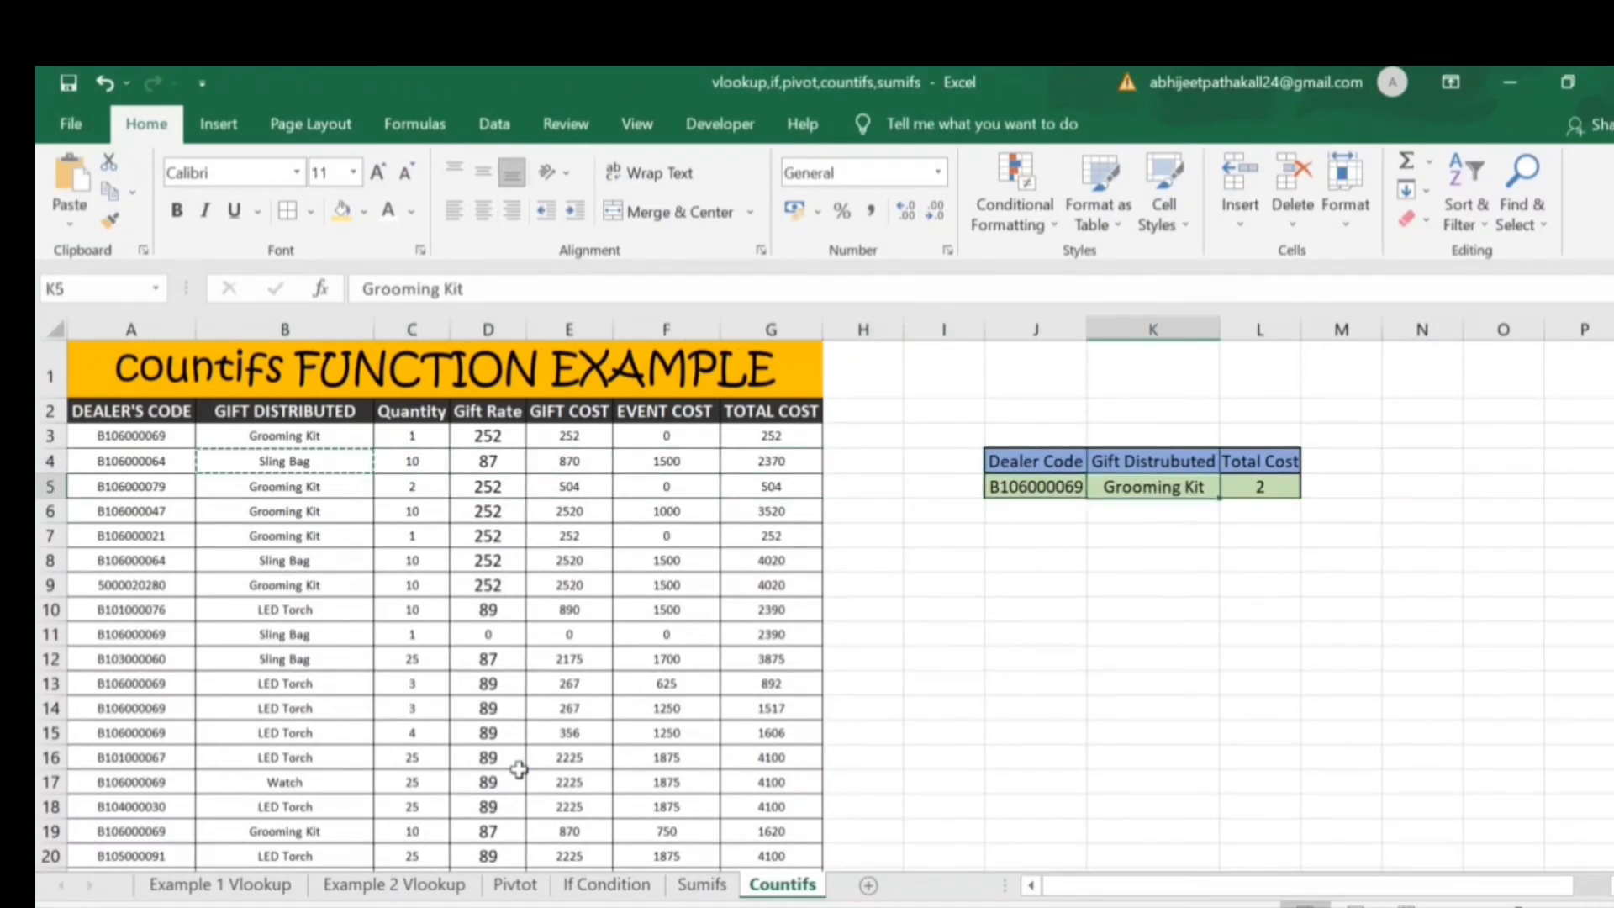
key(ctrl+v)
key(Right)
key(Left)
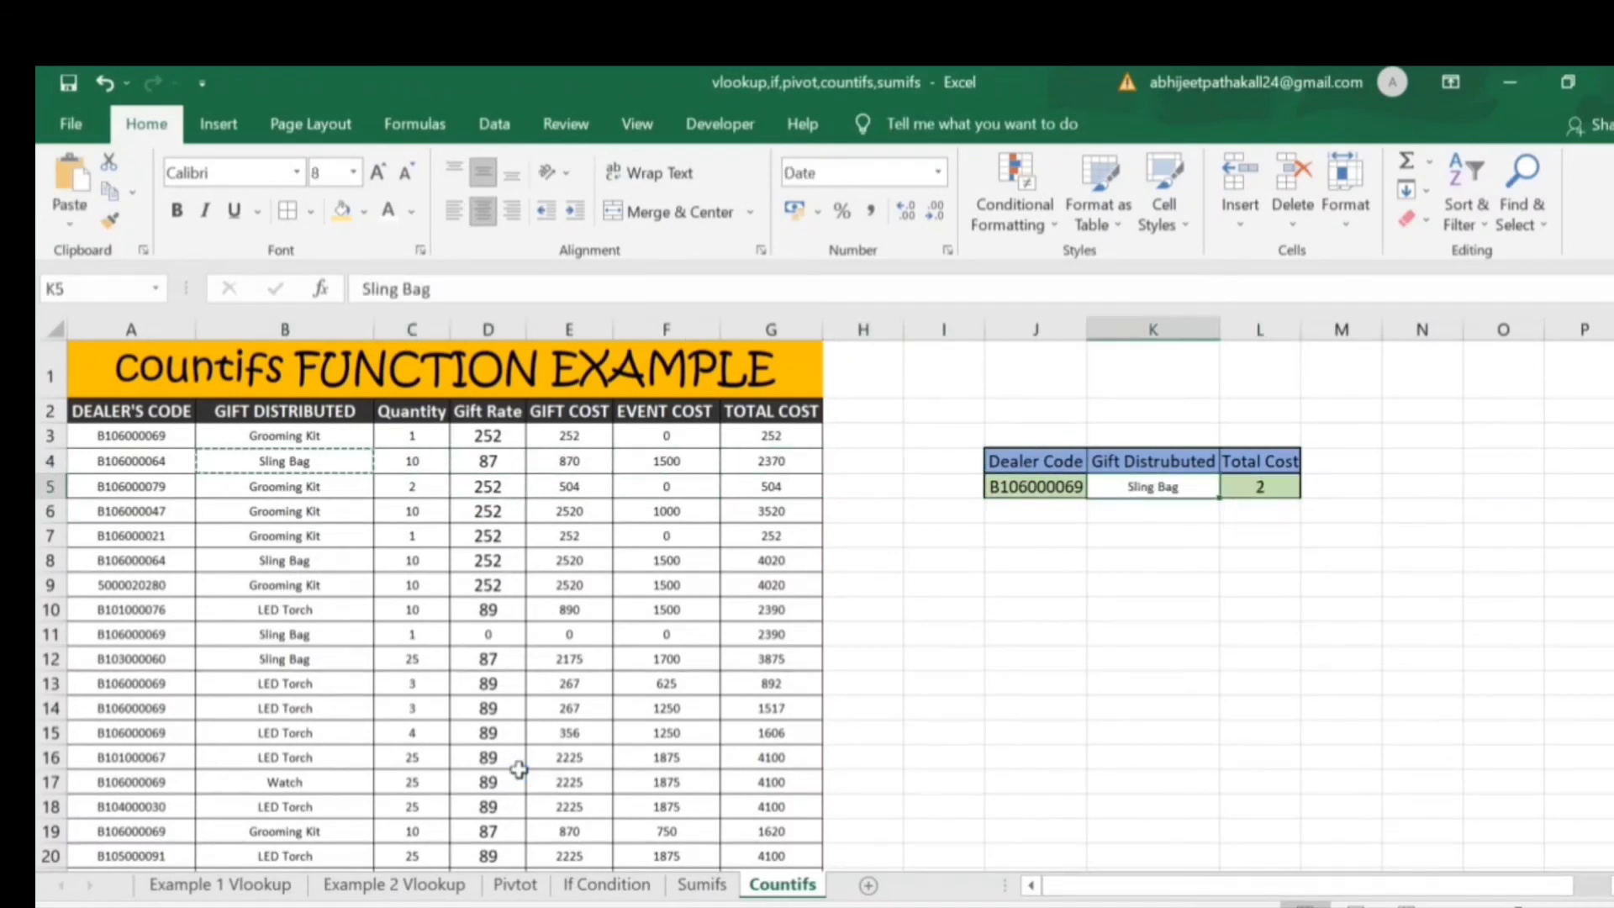
- Undo the gift change in K5 and the completed COUNTIFS formula in L5
key(ctrl+z)
key(ctrl+z)
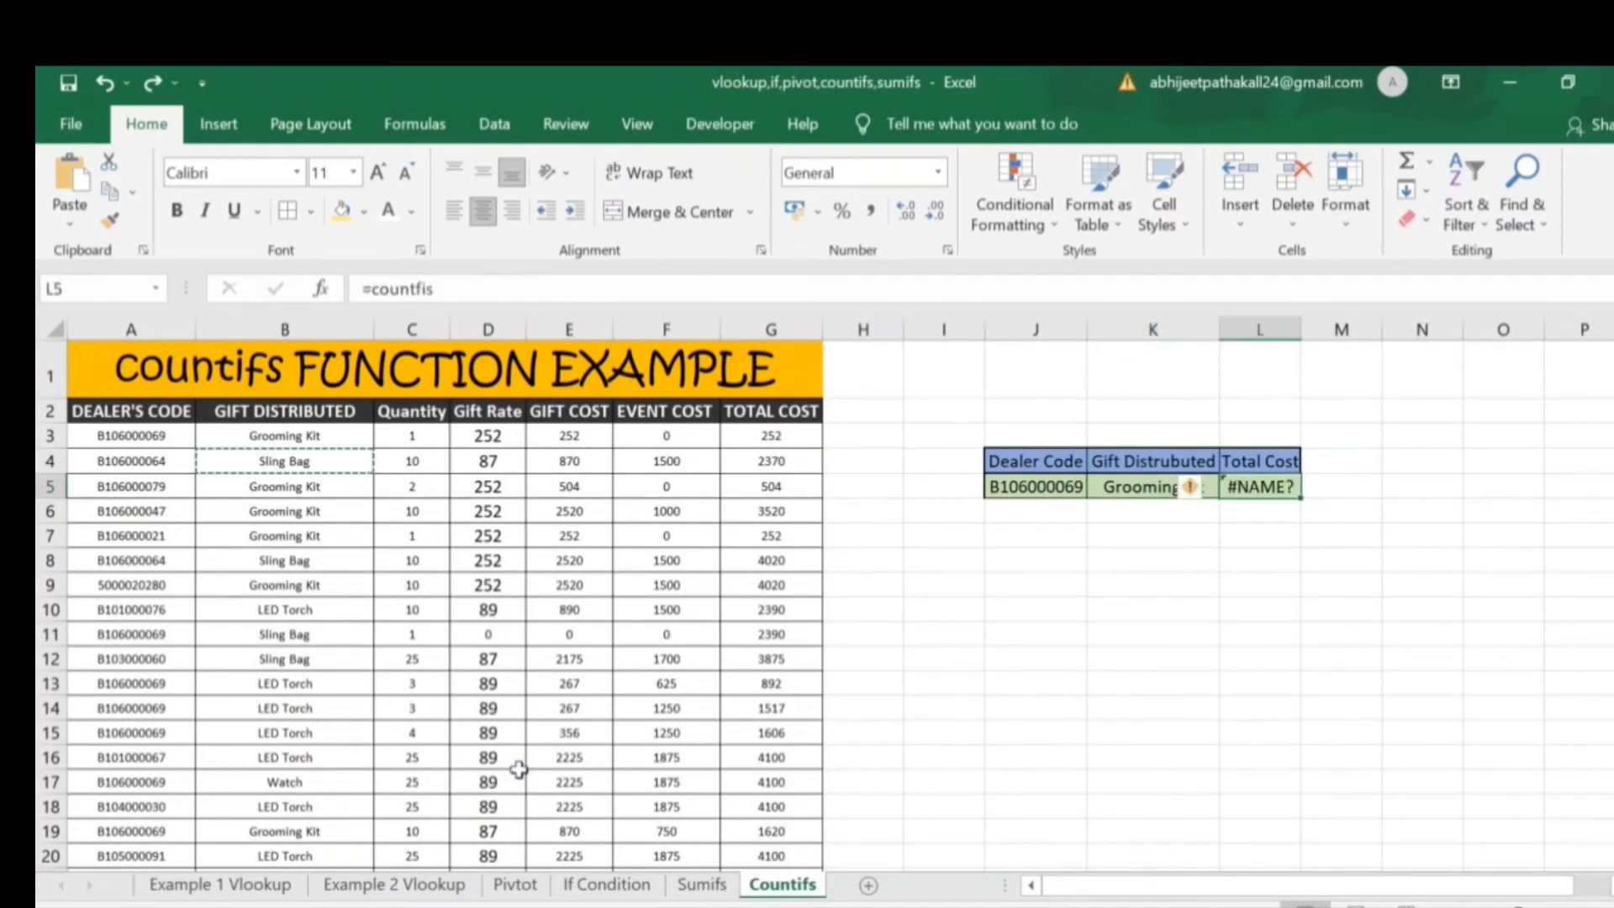
- Enter the column header "city name" in I7
key(Left)
key(Left)
key(Left)
key(Down)
key(Down)
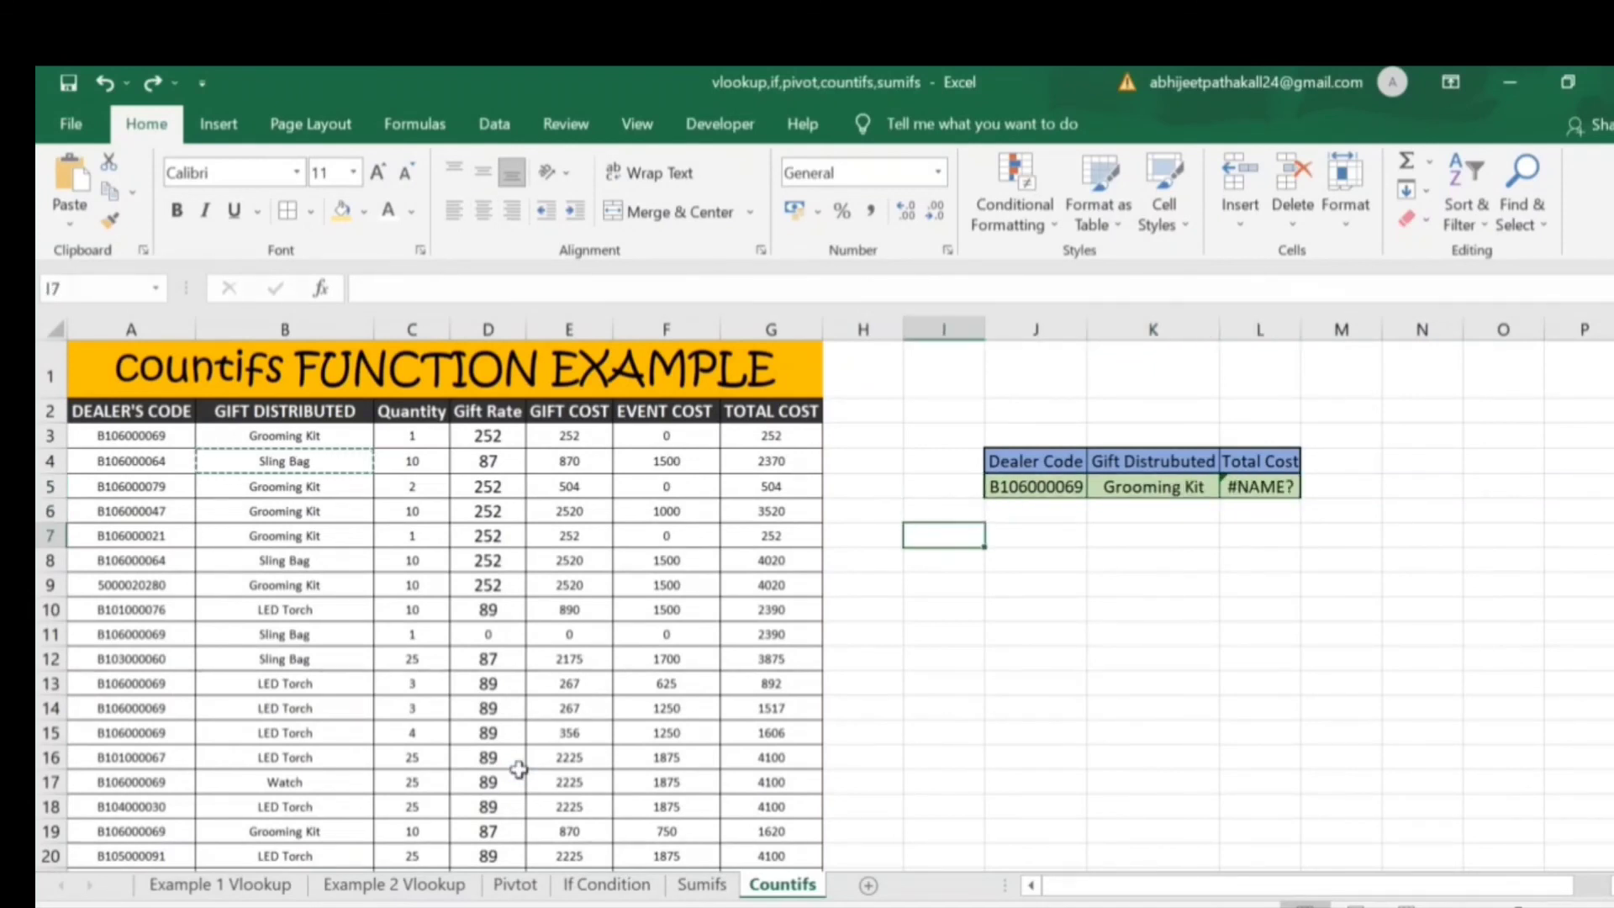
text(city name)
key(Return)
key(Up)
key(Down)
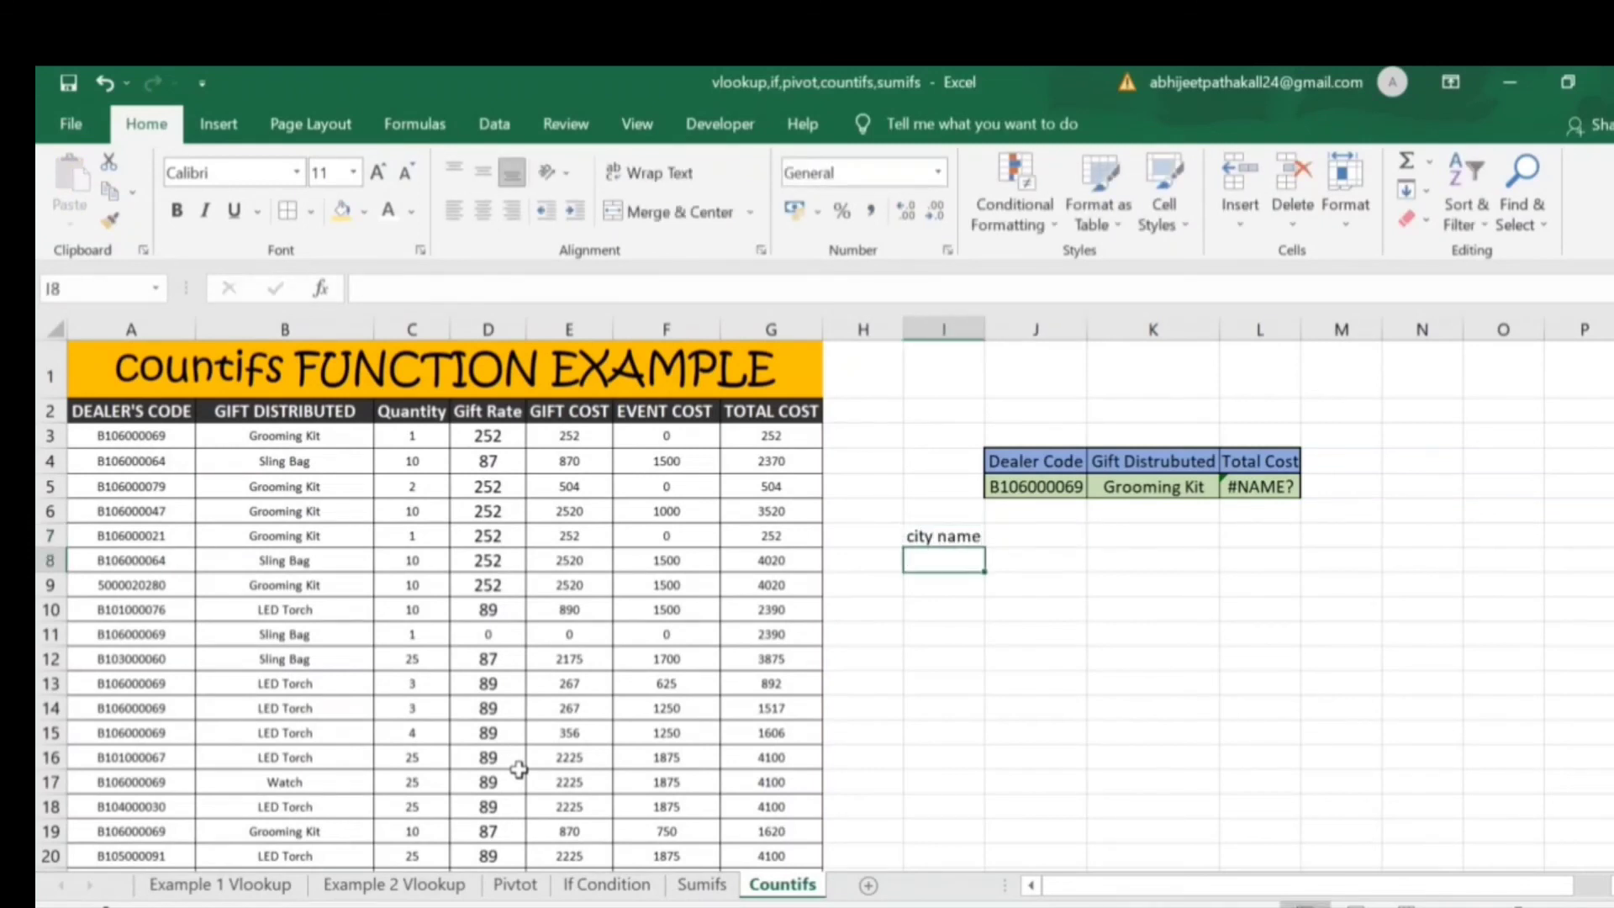
- Fill I8:I10 with the city names "luckno", "kanpur" and "luckno"
text(luckno)
key(Return)
text(kanpur)
key(Return)
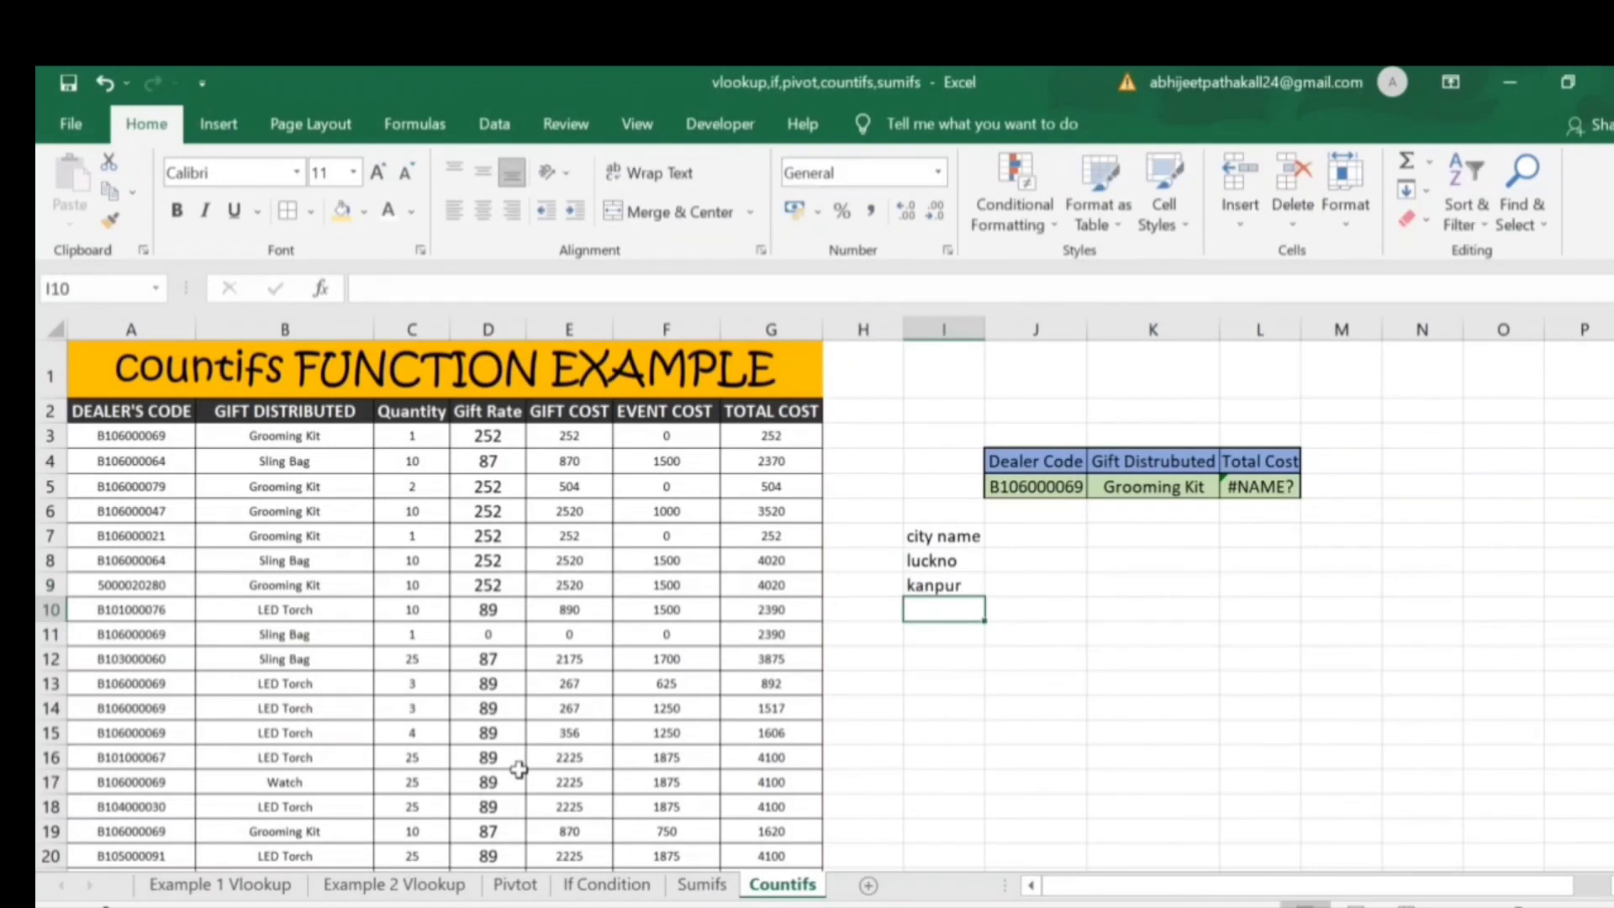
text(luckno)
key(Return)
- Add "varanasi" in I11 and "jamshedpur" in I12 to the city list
text(ba)
key(BackSpace)
key(BackSpace)
text(varanasi)
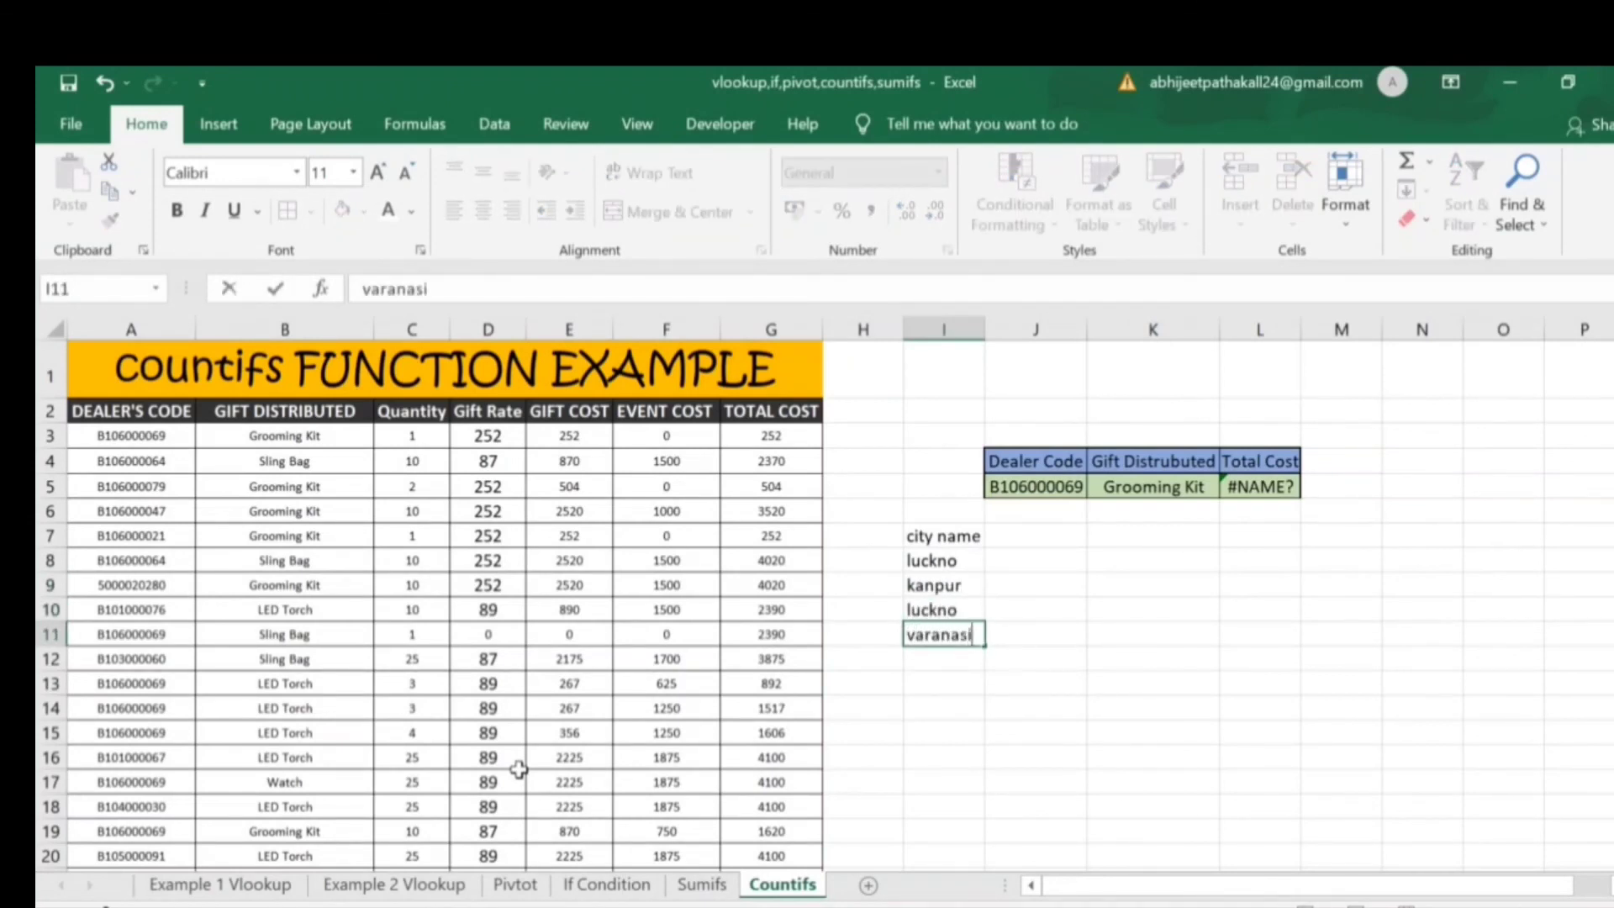
key(Return)
text(jamshedpur)
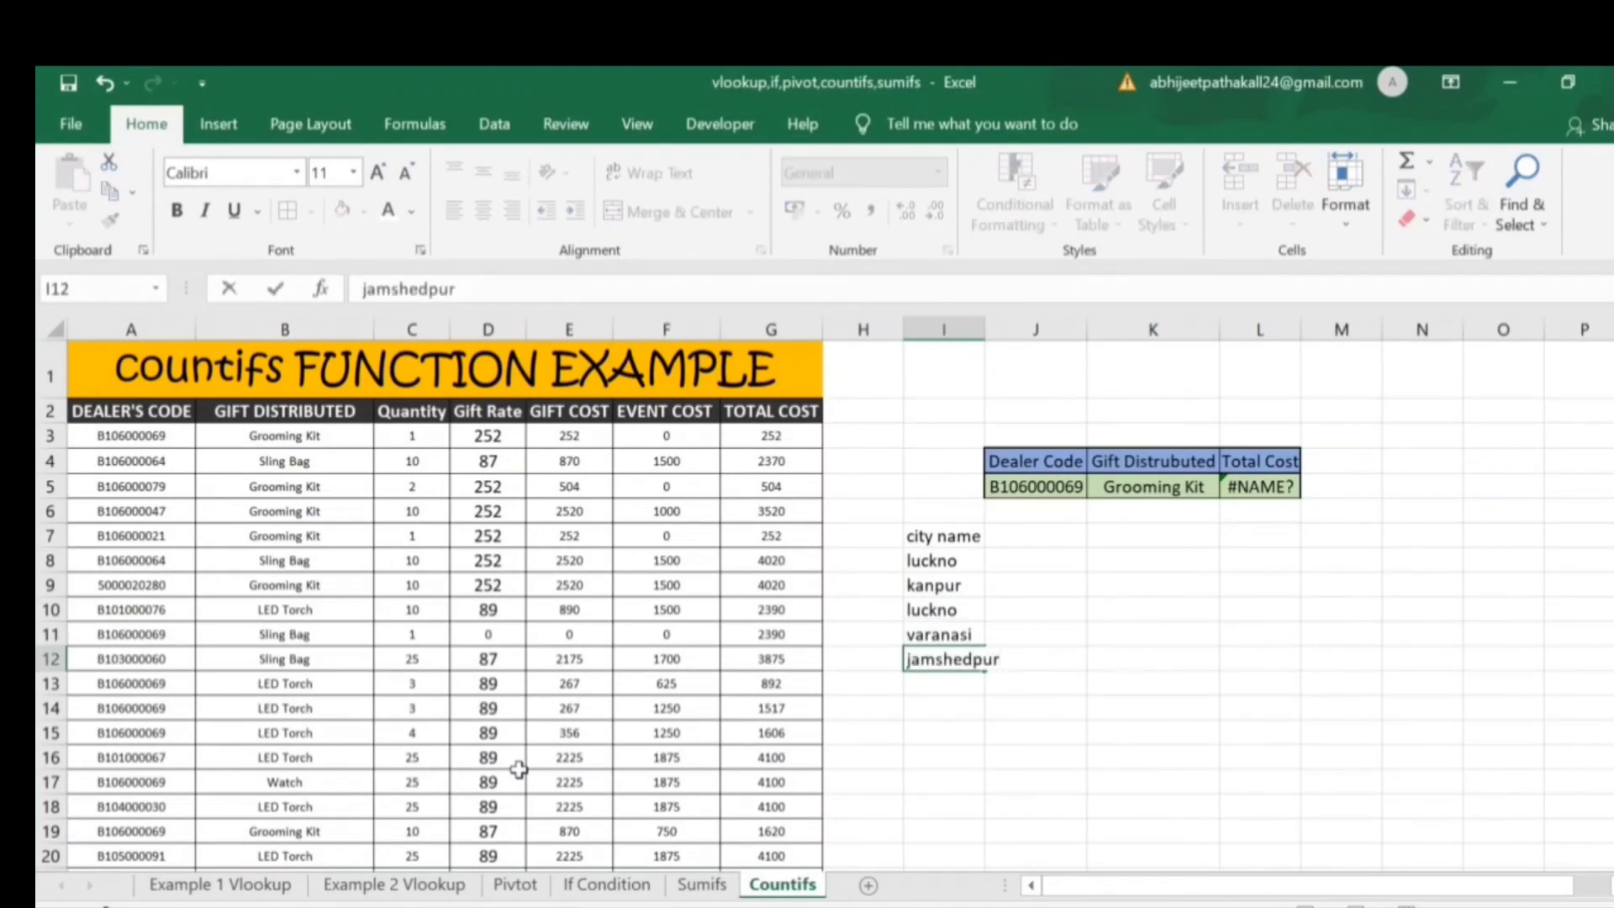
key(Return)
- Extend the city list in I13:I16 with "dhanbad", "kloderma", "daltonganj" and "lucknow"
text(dhanbad)
key(Return)
text(kloderma)
key(Return)
text(d)
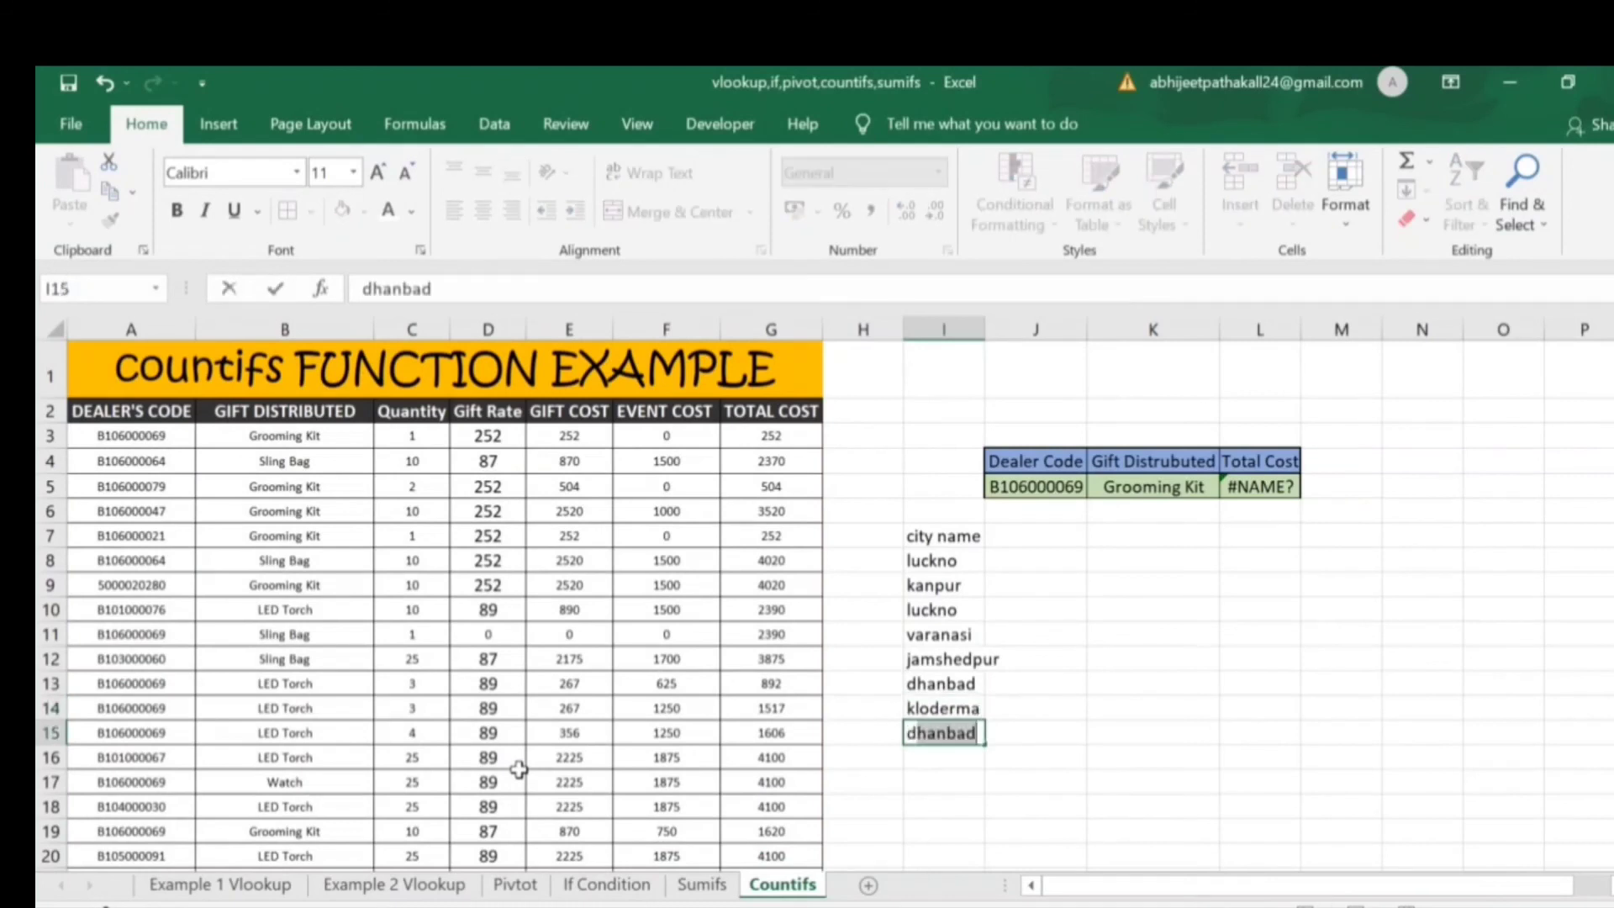
text(altonganj)
key(Return)
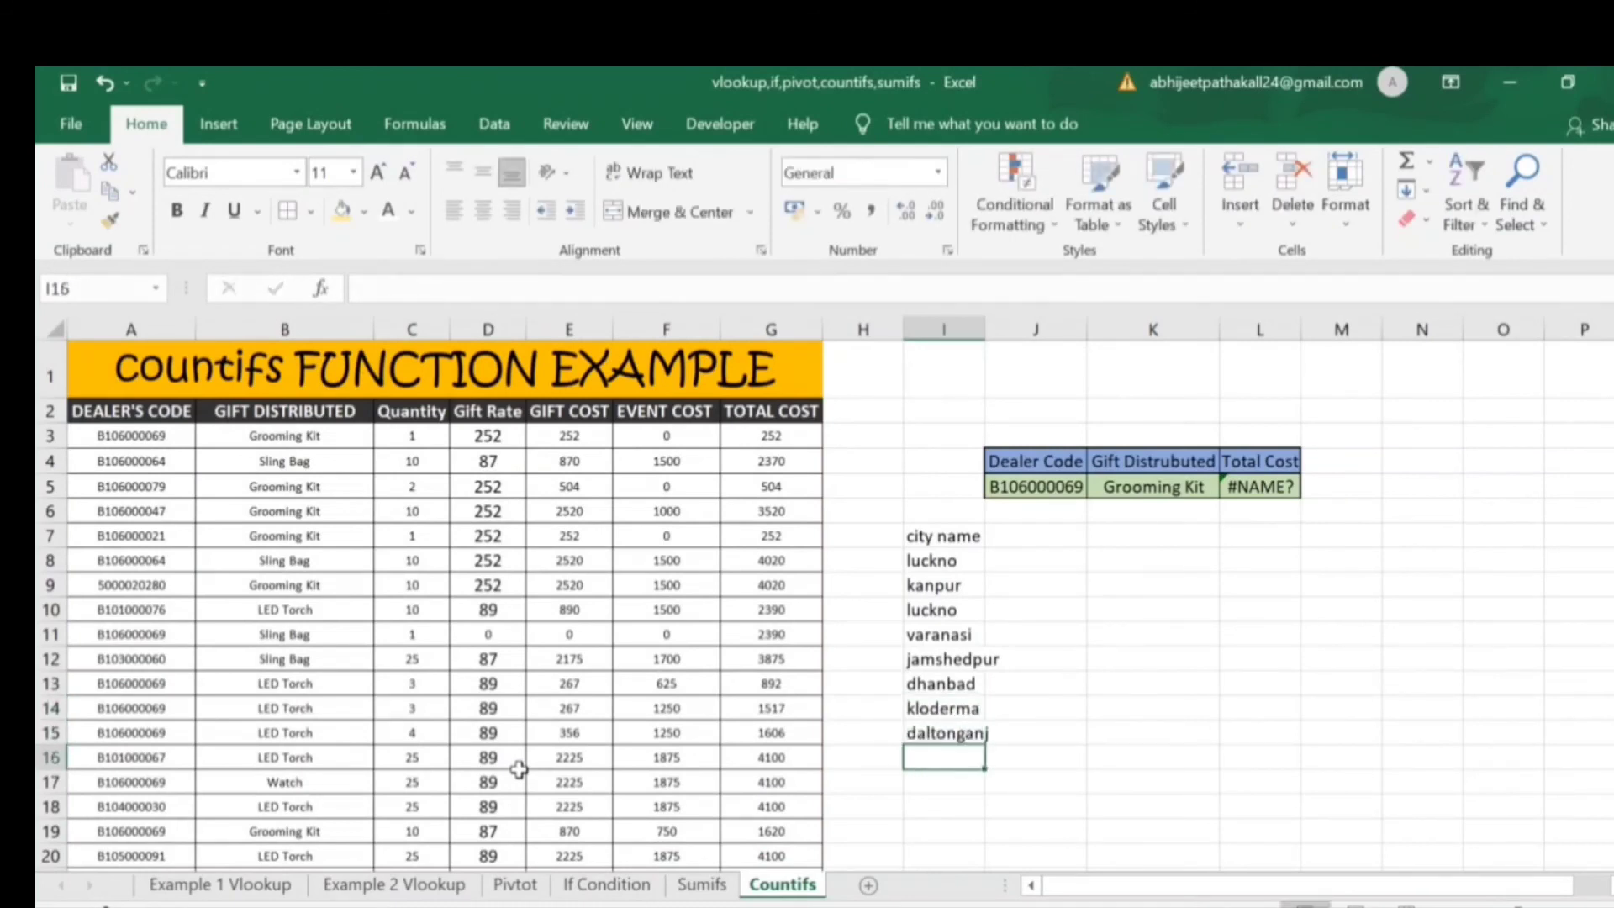
text(lucknow)
key(Return)
- Correct the spelling of the city in I10 and I8 to "lucknow"
key(Up)
key(Up)
key(Up)
key(Up)
key(Up)
key(Up)
key(Up)
text(lucknow)
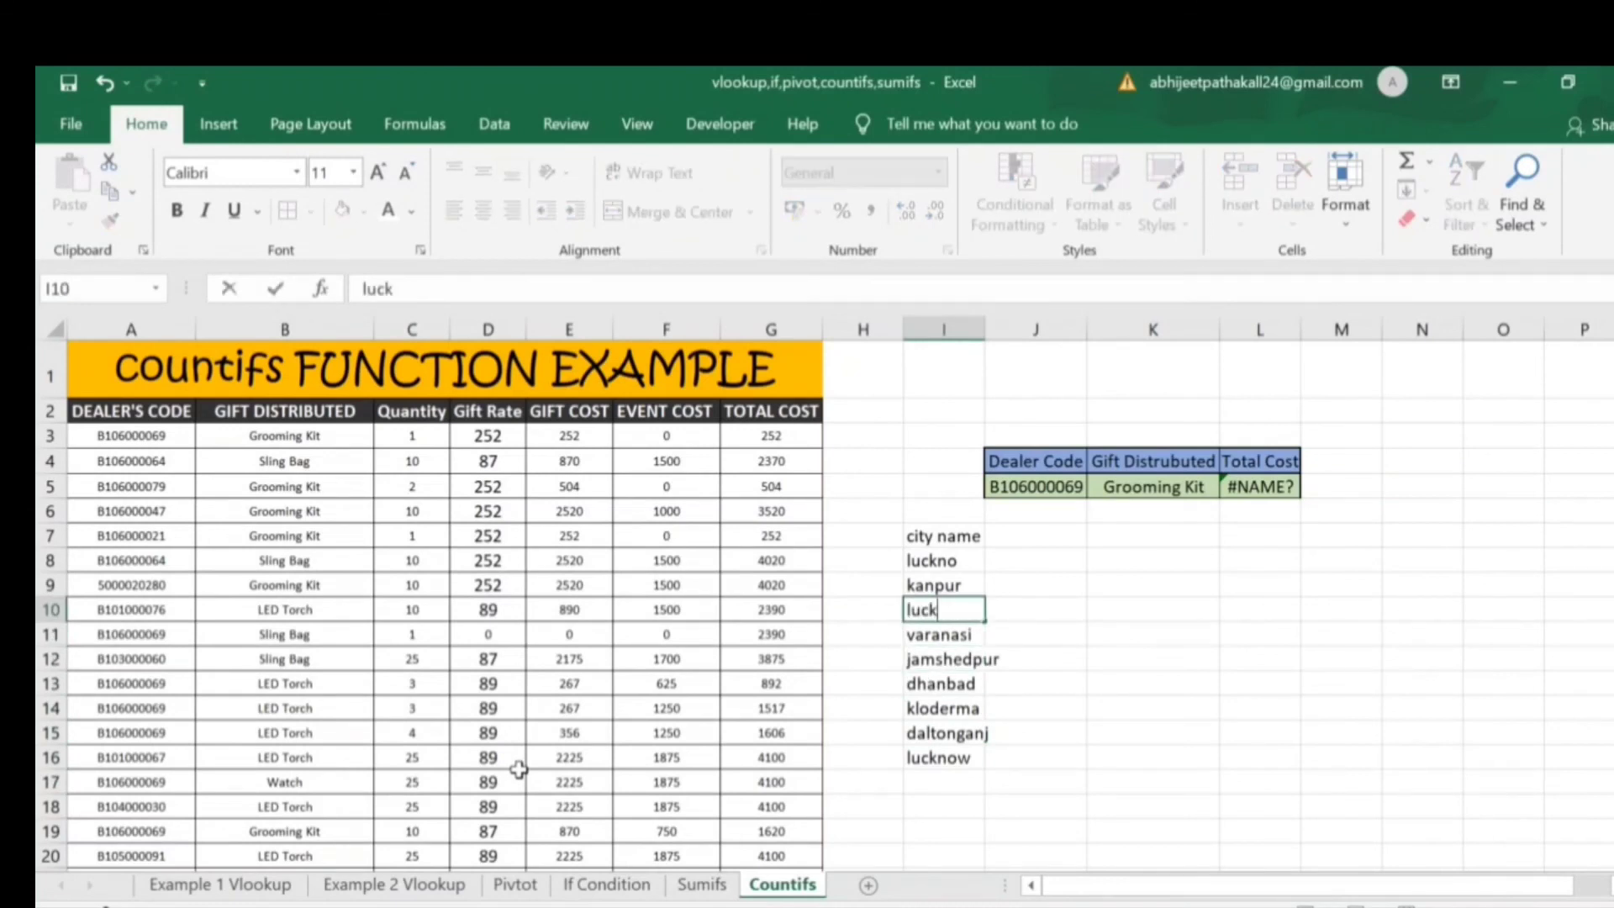
key(Up)
key(Up)
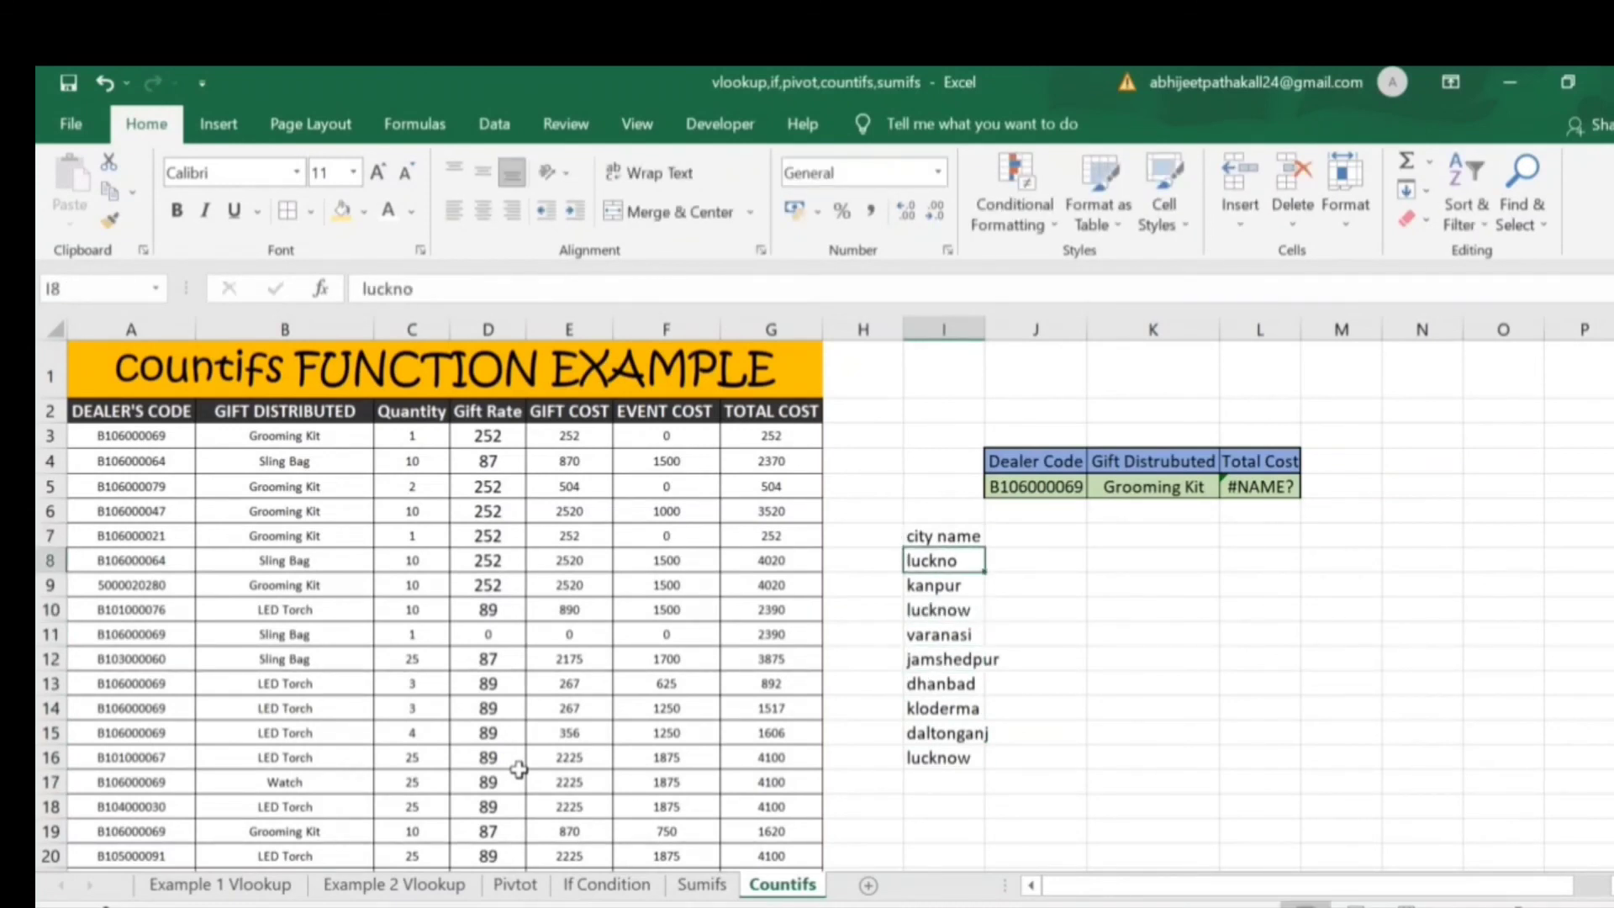
text(luckn)
key(BackSpace)
text(know)
key(Return)
- Begin a COUNTIFS formula in I17 with the city names in I8:I16 as the criteria range
key(Down)
key(Down)
key(Down)
key(Down)
key(Down)
key(Down)
key(Down)
key(Down)
key(Down)
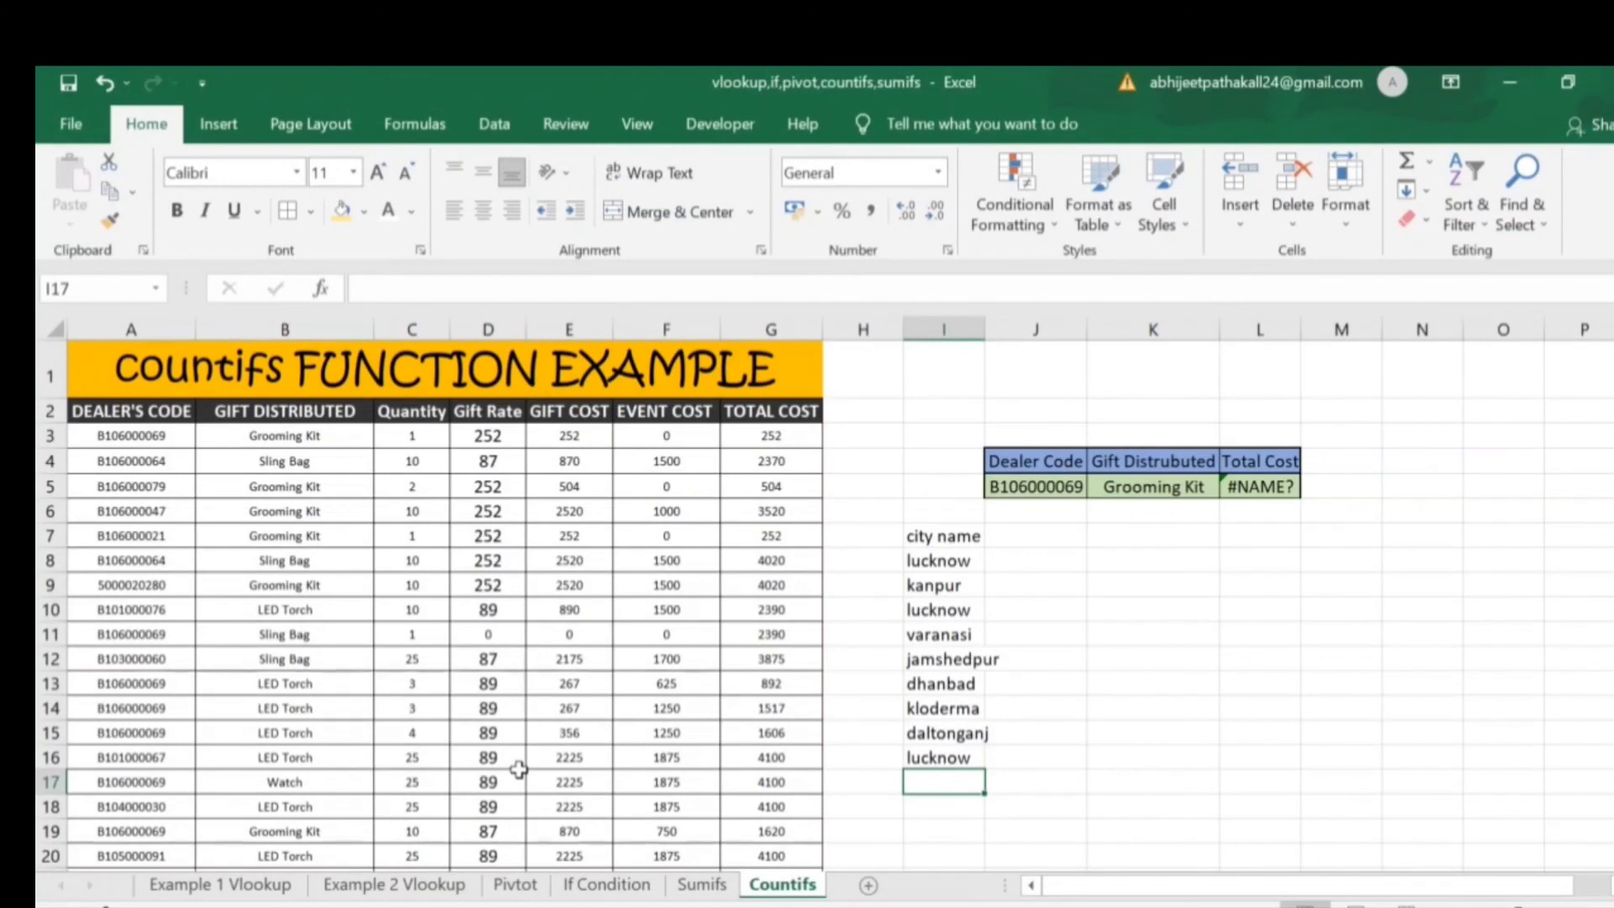
text(=)
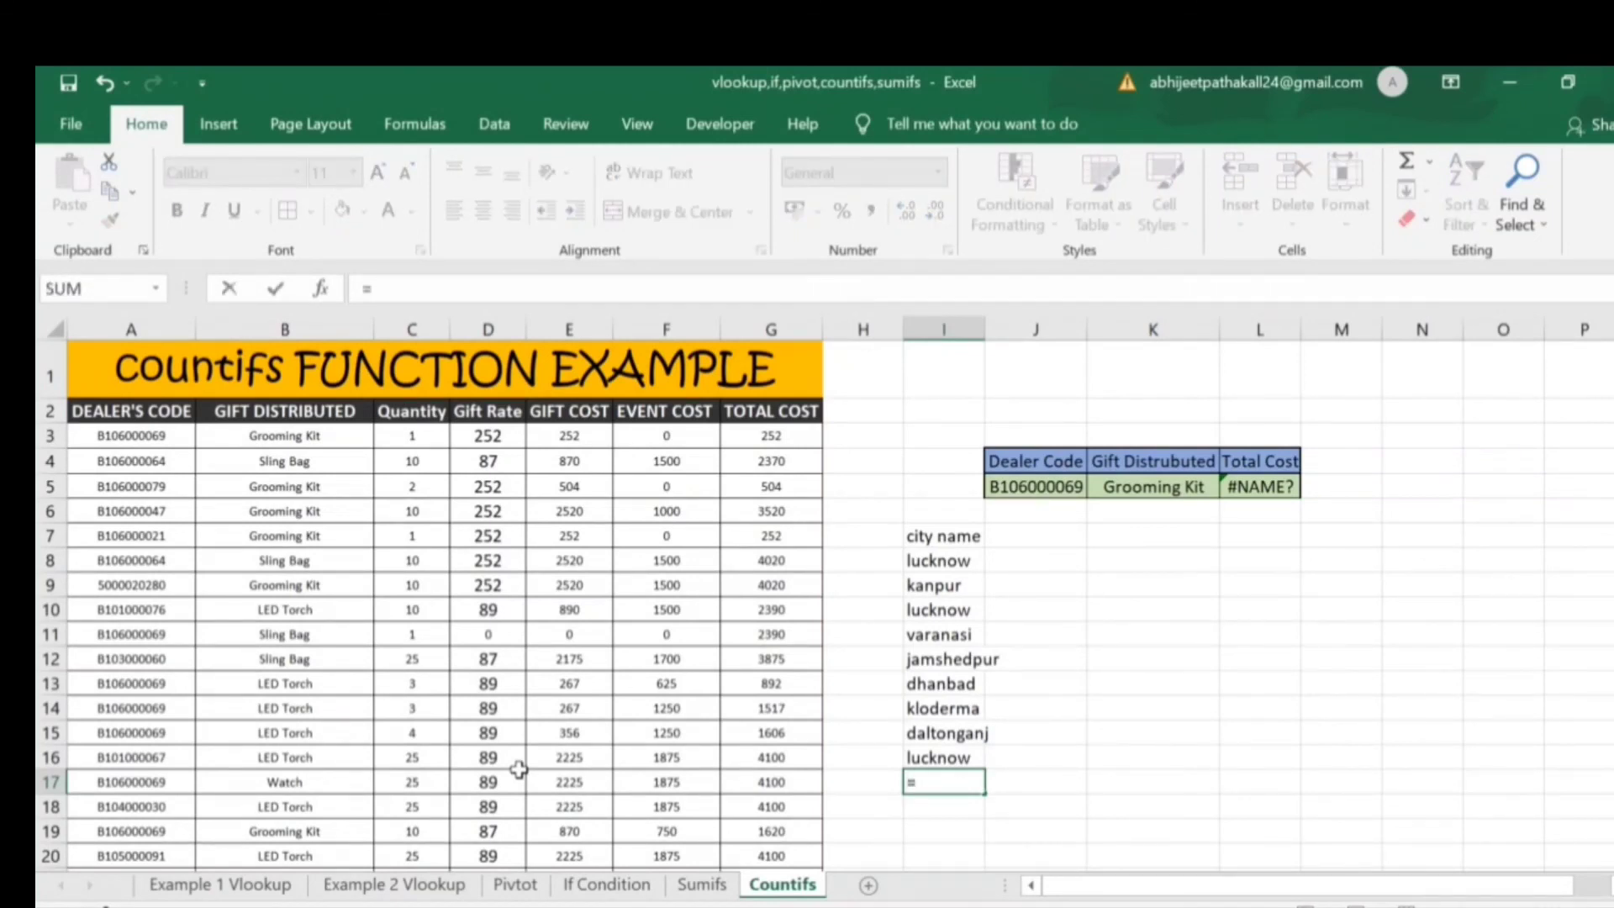
text(countifs)
key(Tab)
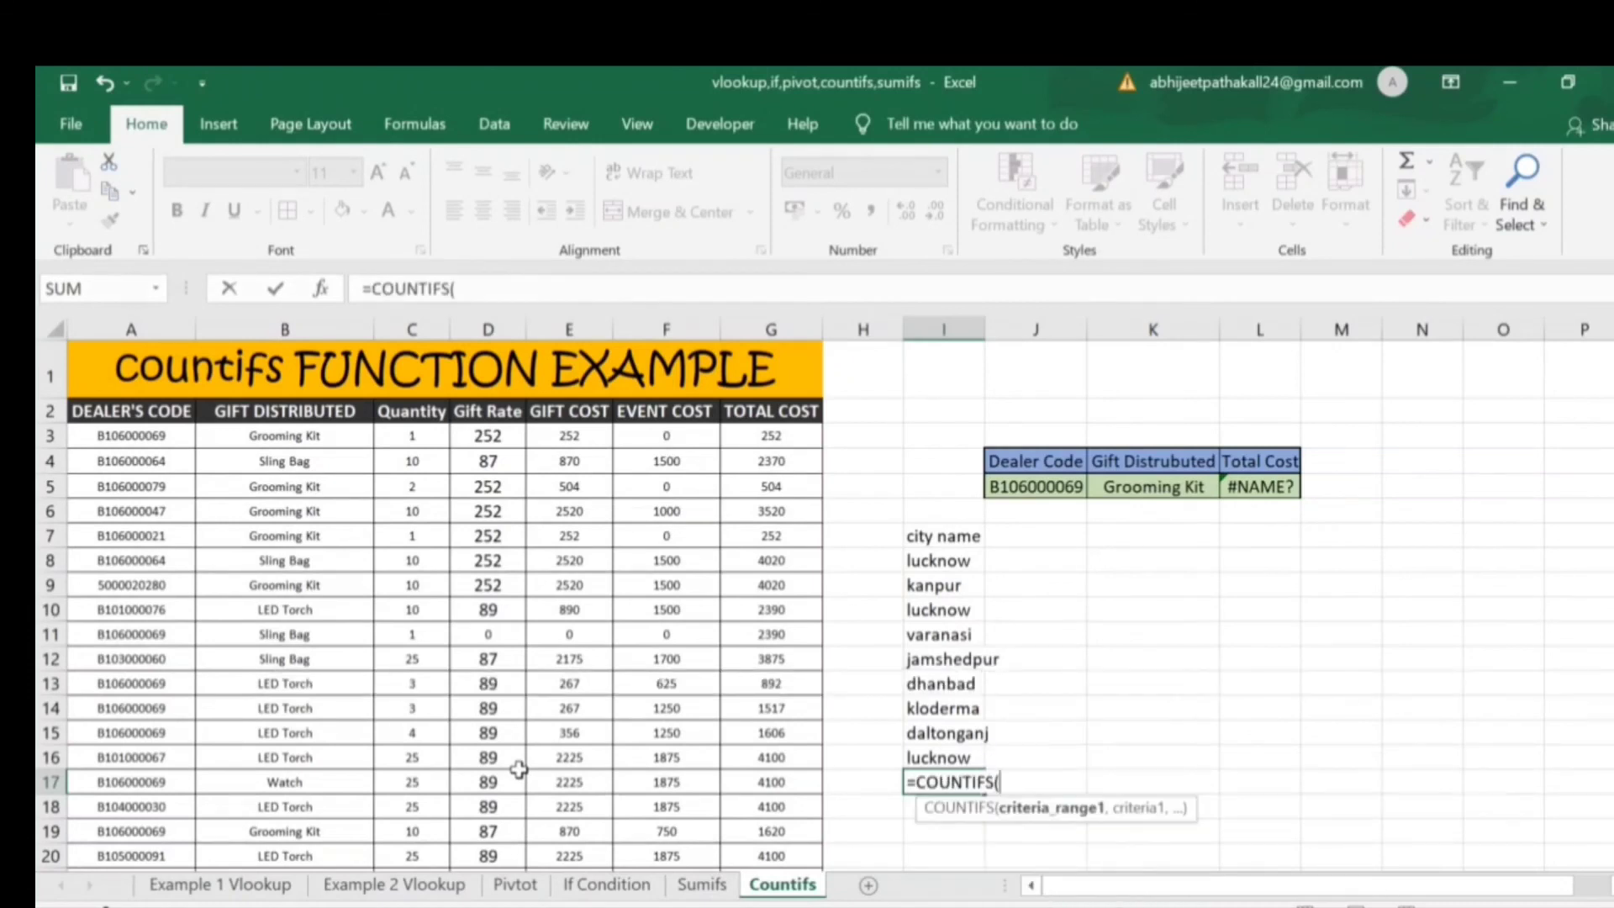
key(Up)
key(Up)
key(Up)
key(Up)
key(Up)
key(Up)
key(Up)
key(Up)
key(Up)
key(Up)
key(Down)
key(shift+Down)
key(shift+Down)
key(shift+Down)
key(shift+Down)
key(shift+Down)
key(shift+Down)
key(shift+Down)
key(shift+Down)
text(,)
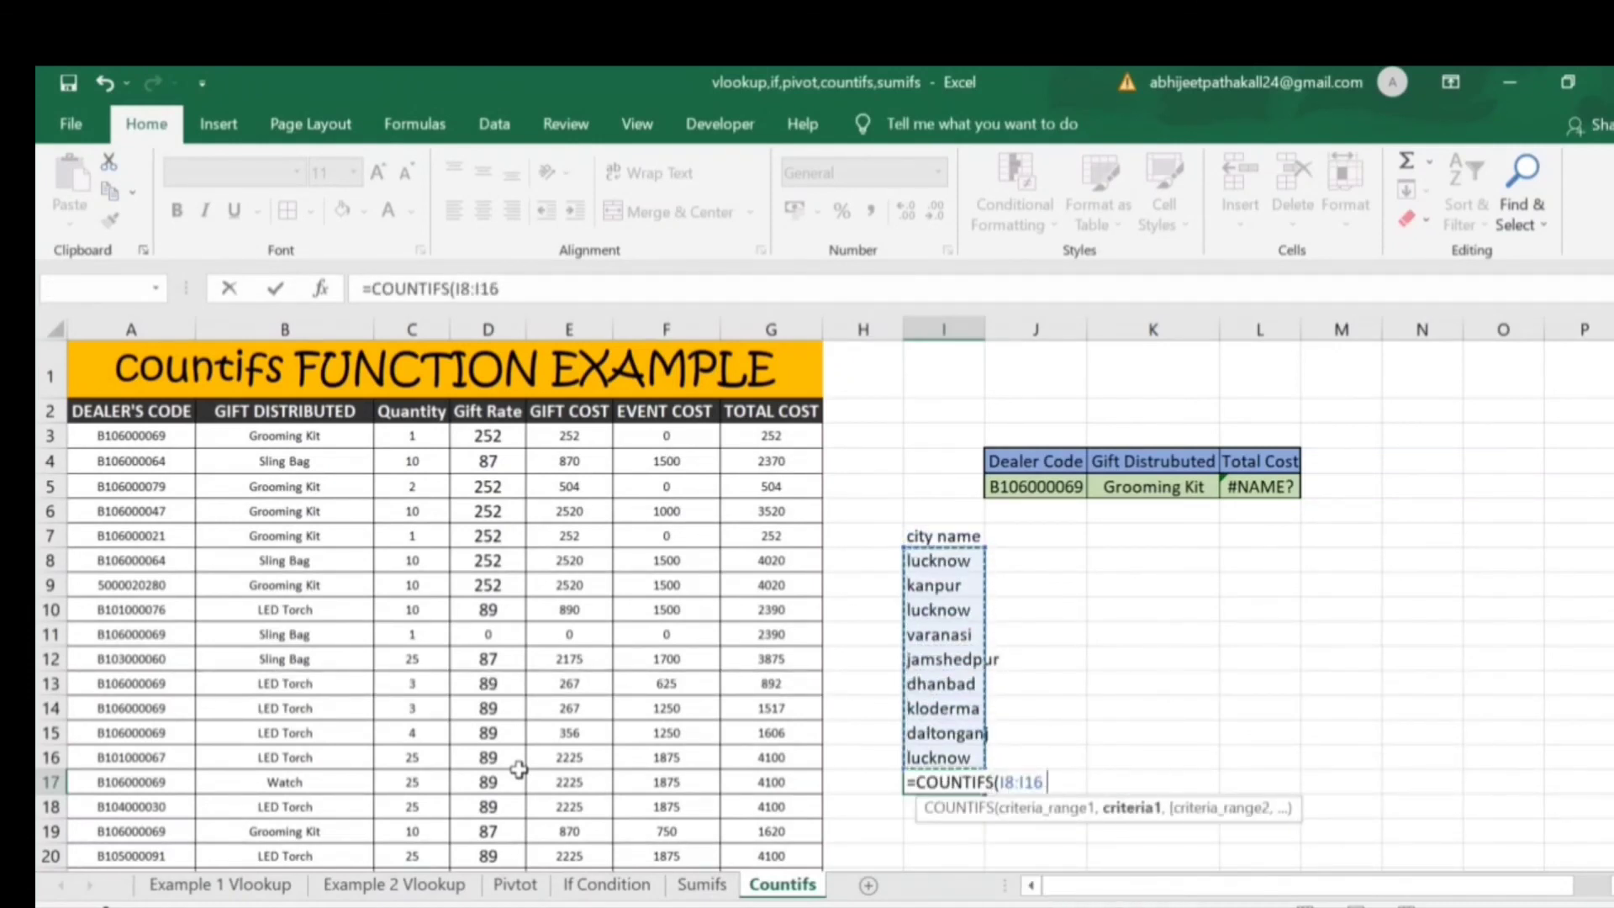
- Use the text "lucknow" as the criterion and complete the COUNTIFS formula in I17
text("lucknow)
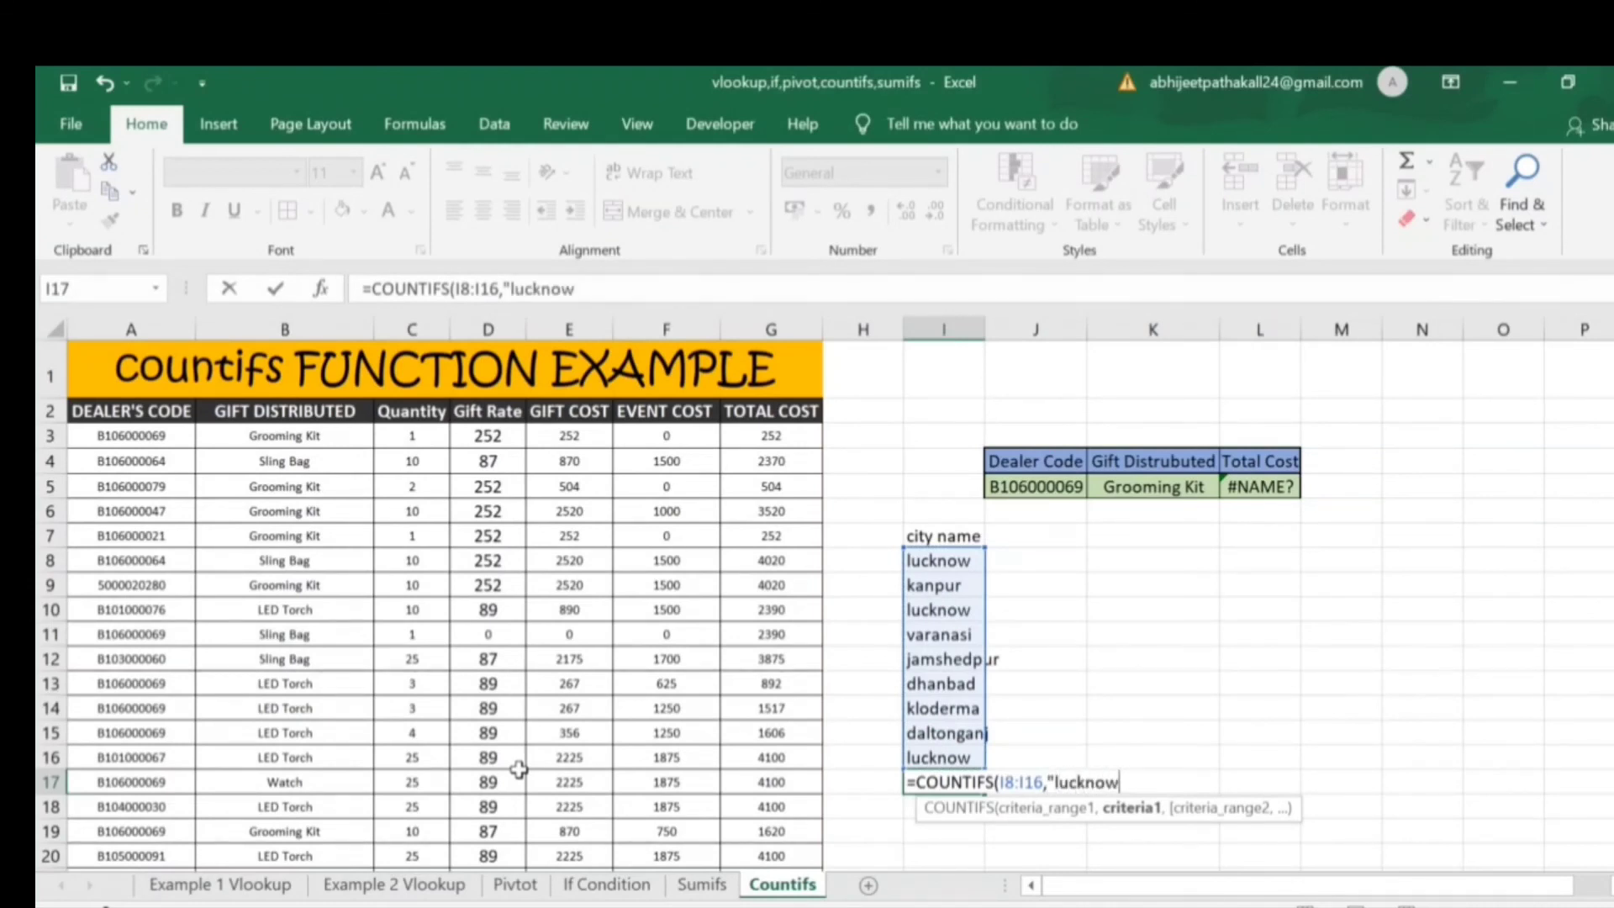
text("))
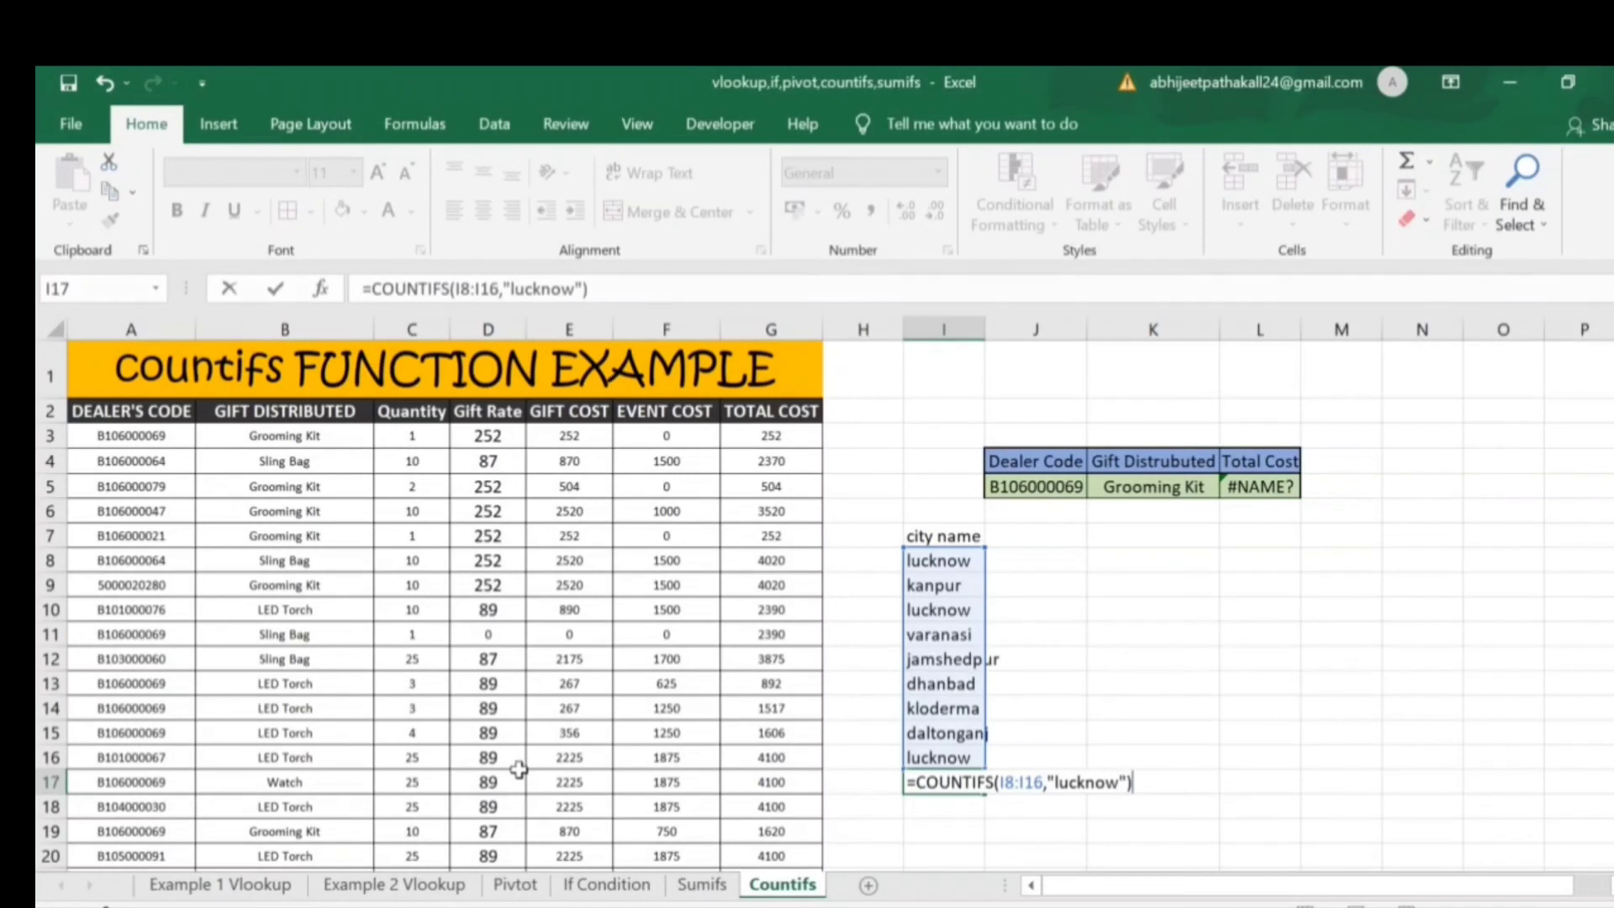
key(ctrl+Return)
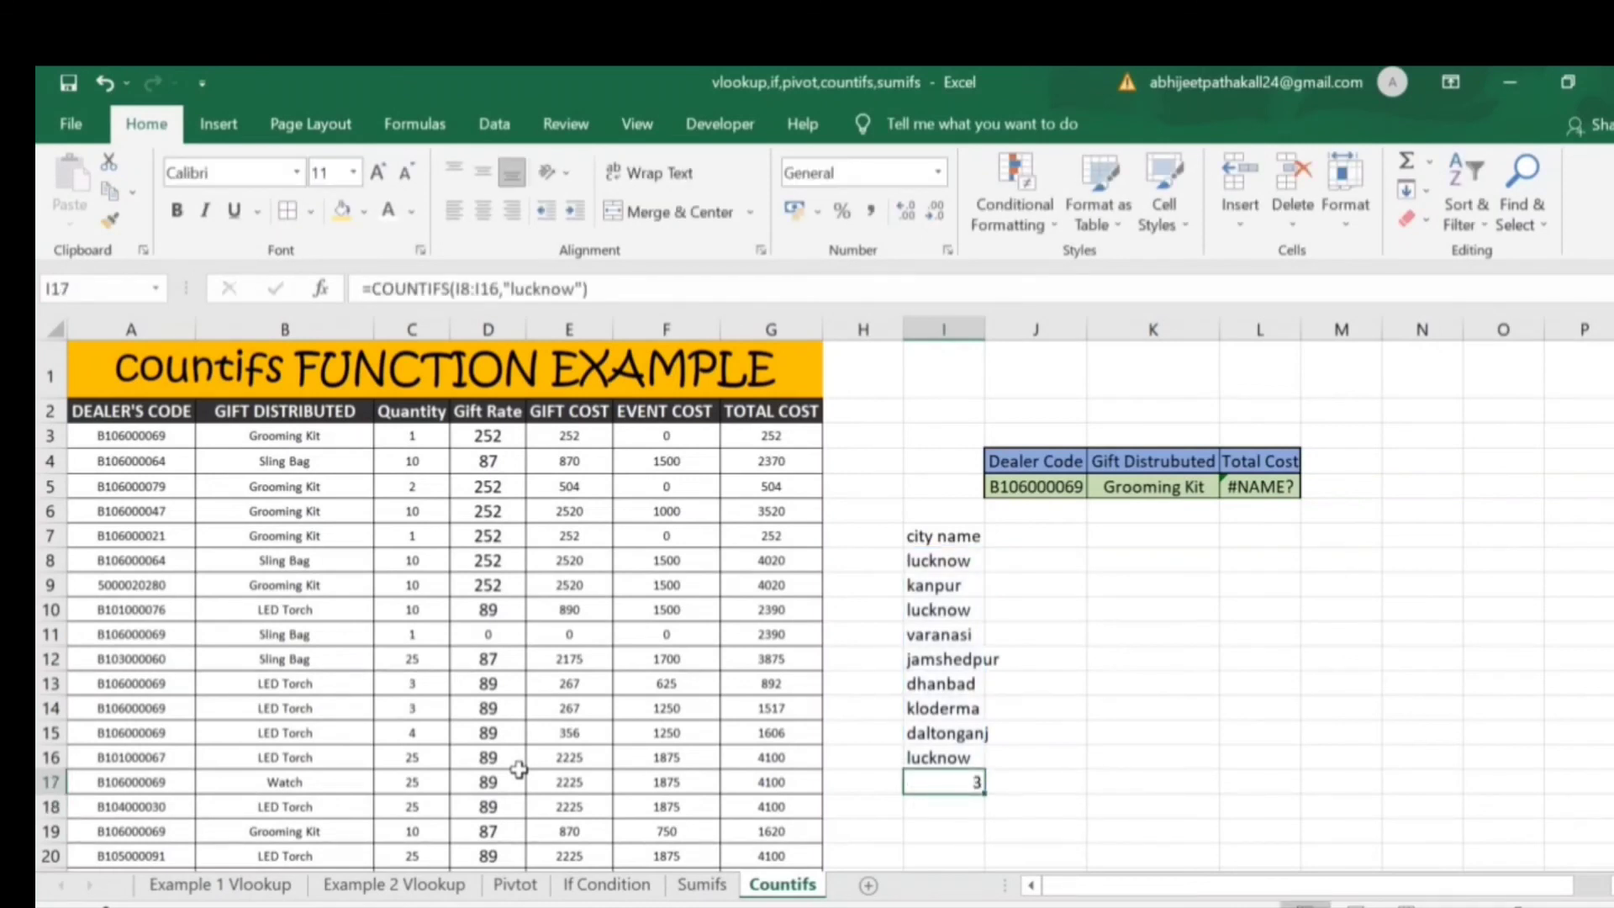
- Go through the city names in I8:I16 to check them against the COUNTIFS result in I17
key(Up)
key(Up)
key(Up)
key(Up)
key(Up)
key(Up)
key(Up)
key(Up)
key(Up)
key(Down)
key(Down)
key(Down)
key(Down)
key(Down)
key(Down)
key(Down)
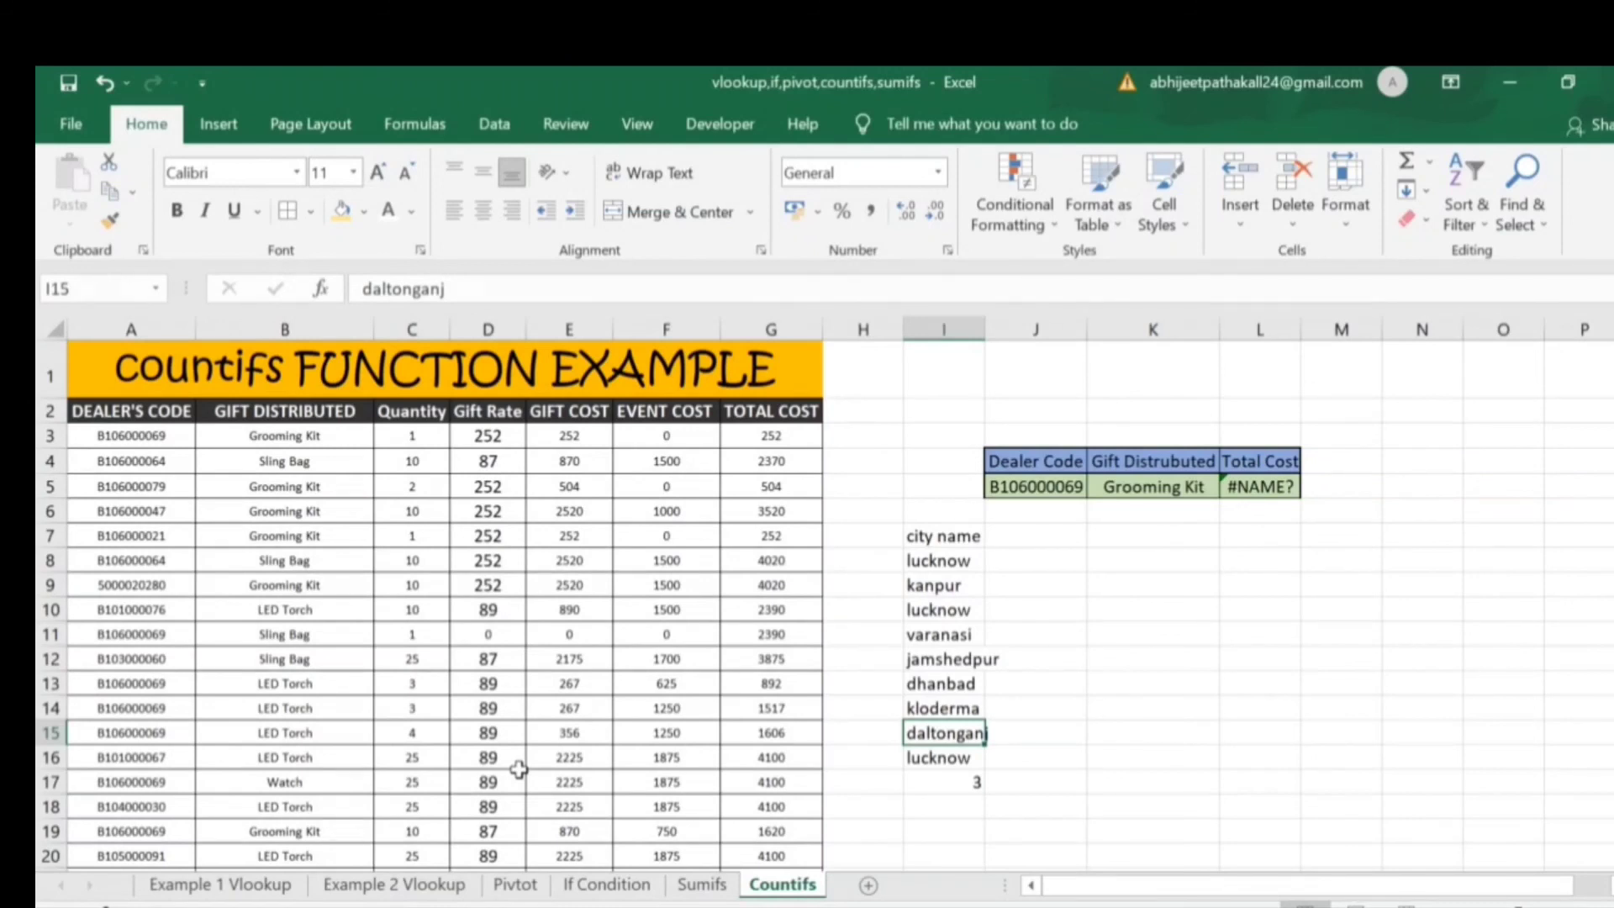
- Delete the whole column I containing the city name example
key(Up)
key(Up)
key(Up)
key(Up)
key(Up)
key(Up)
key(Up)
key(Up)
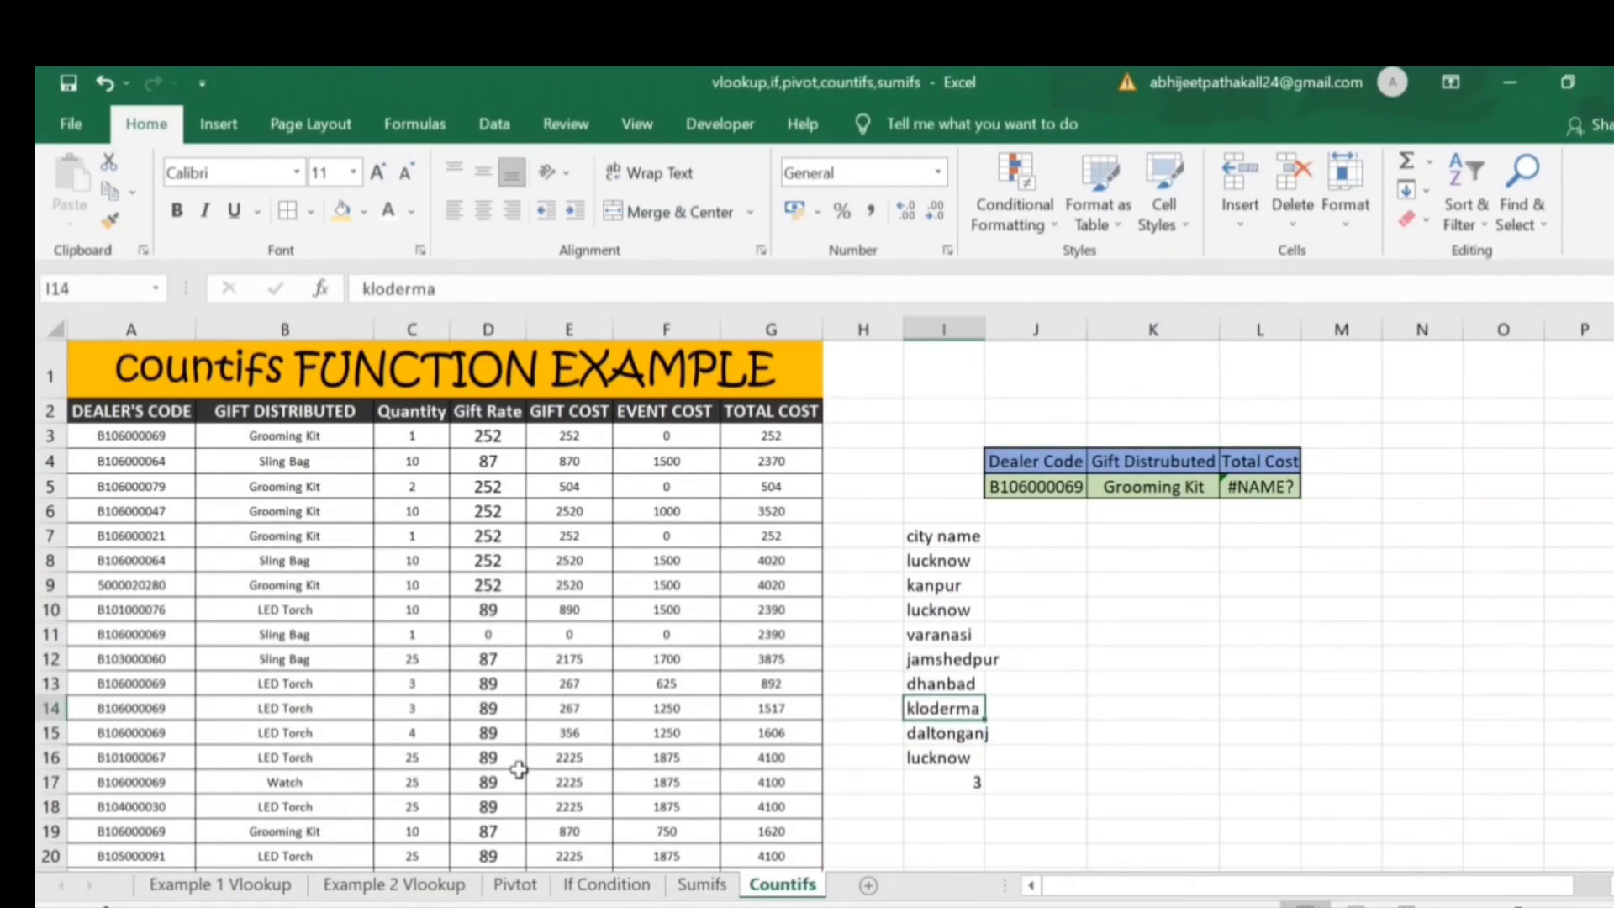
key(ctrl+space)
key(ctrl+minus)
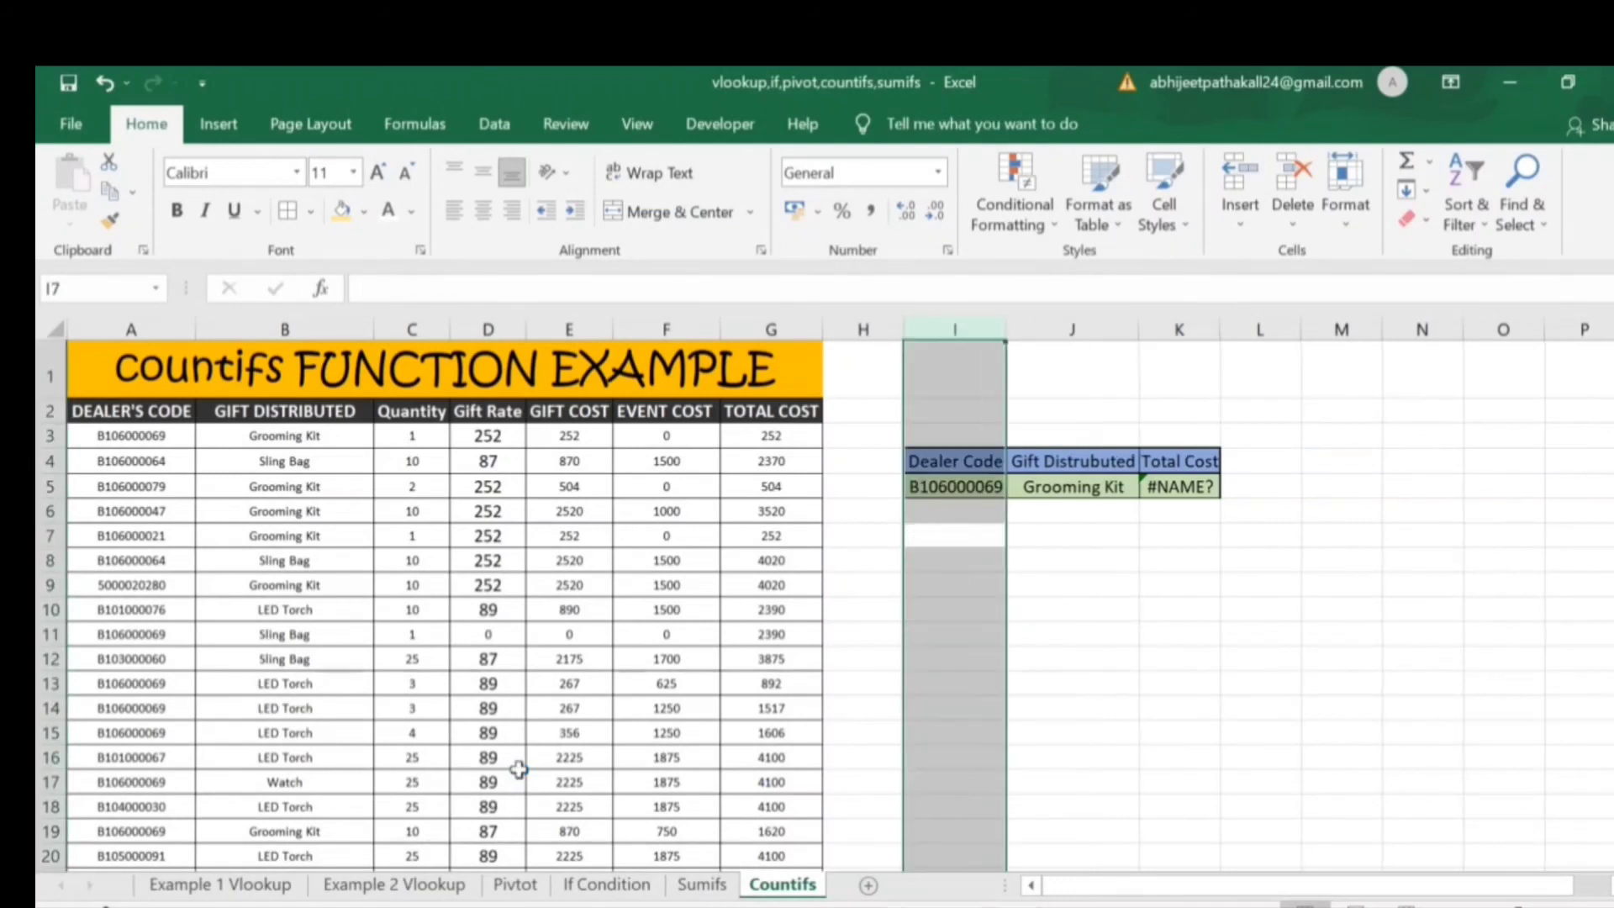
- Go back to the DEALER'S CODE header in A2 of the source table
key(Left)
key(Left)
key(Left)
key(Left)
key(Left)
key(Left)
key(Up)
key(Up)
key(Up)
key(Up)
key(Up)
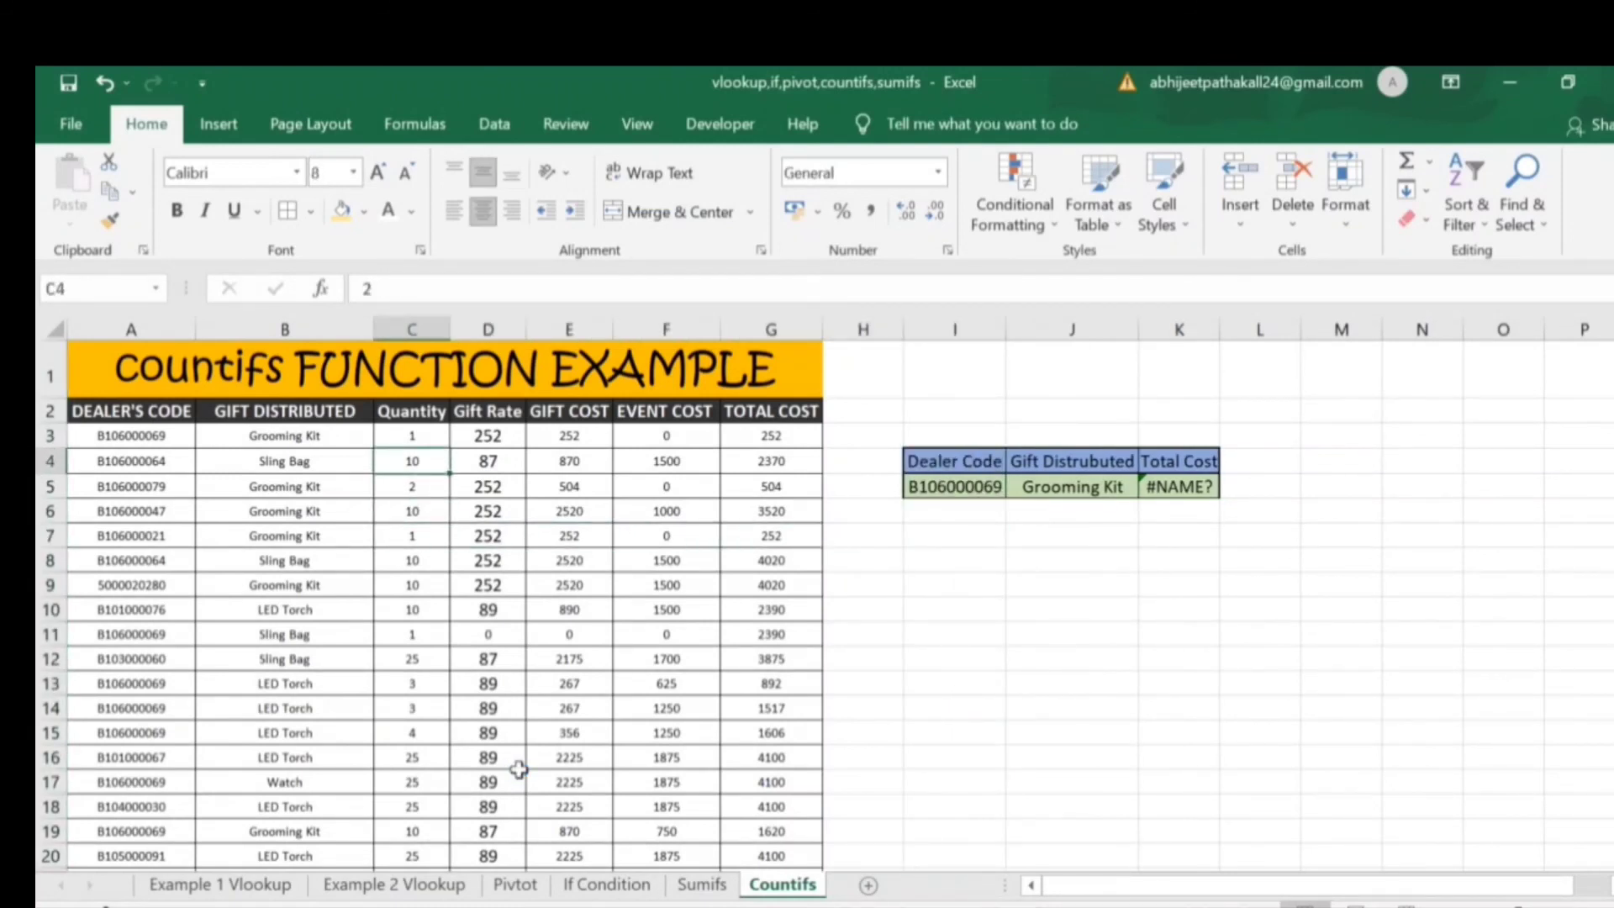
key(Left)
key(Left)
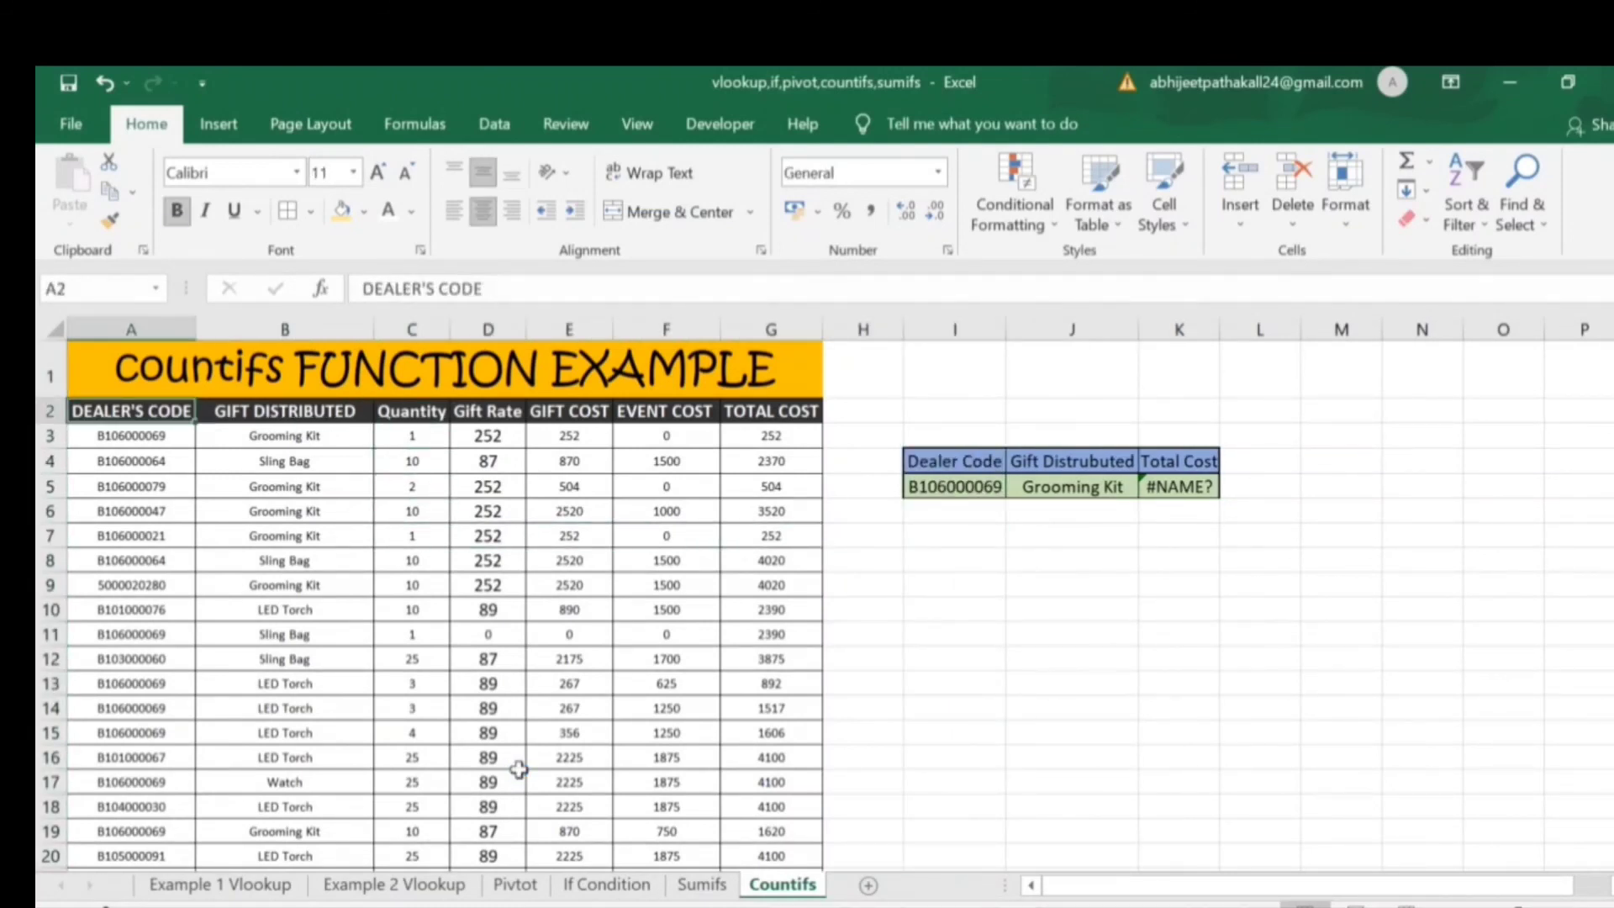
- Look through the GIFT DISTRIBUTED entries in column B of the source table and return to the first dealer code in A3
key(Right)
key(Down)
key(Down)
key(Down)
key(Down)
key(Down)
key(Down)
key(Down)
key(Down)
key(Down)
key(Down)
key(Down)
key(Down)
key(Down)
key(Down)
key(Down)
key(Down)
key(Down)
key(Down)
key(Down)
key(Down)
key(Down)
key(Down)
key(Down)
key(Down)
key(Down)
key(Down)
key(Down)
key(Down)
key(Down)
key(Down)
key(Down)
key(Down)
key(Down)
key(ctrl+Home)
key(Down)
key(Down)
key(Down)
key(Down)
key(Down)
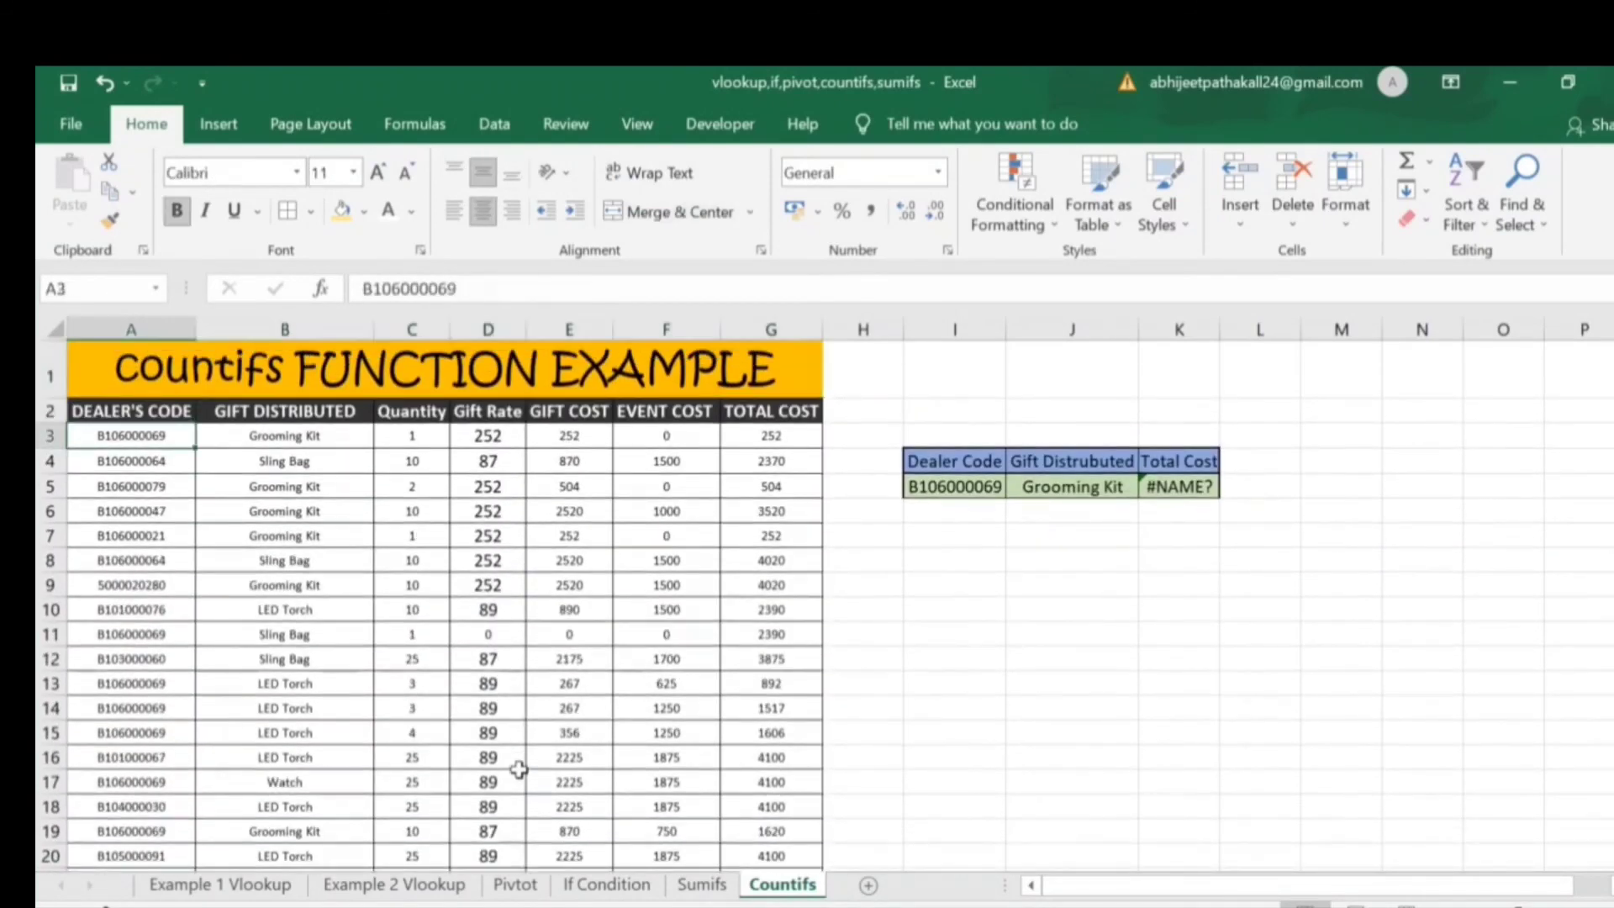
- Go down the gift names once more to the last entry in B22, and return to cell A3
key(Right)
key(Down)
key(Down)
key(Down)
key(Down)
key(Down)
key(Down)
key(Down)
key(Down)
key(Down)
key(Down)
key(Down)
key(Down)
key(Down)
key(Down)
key(Down)
key(Down)
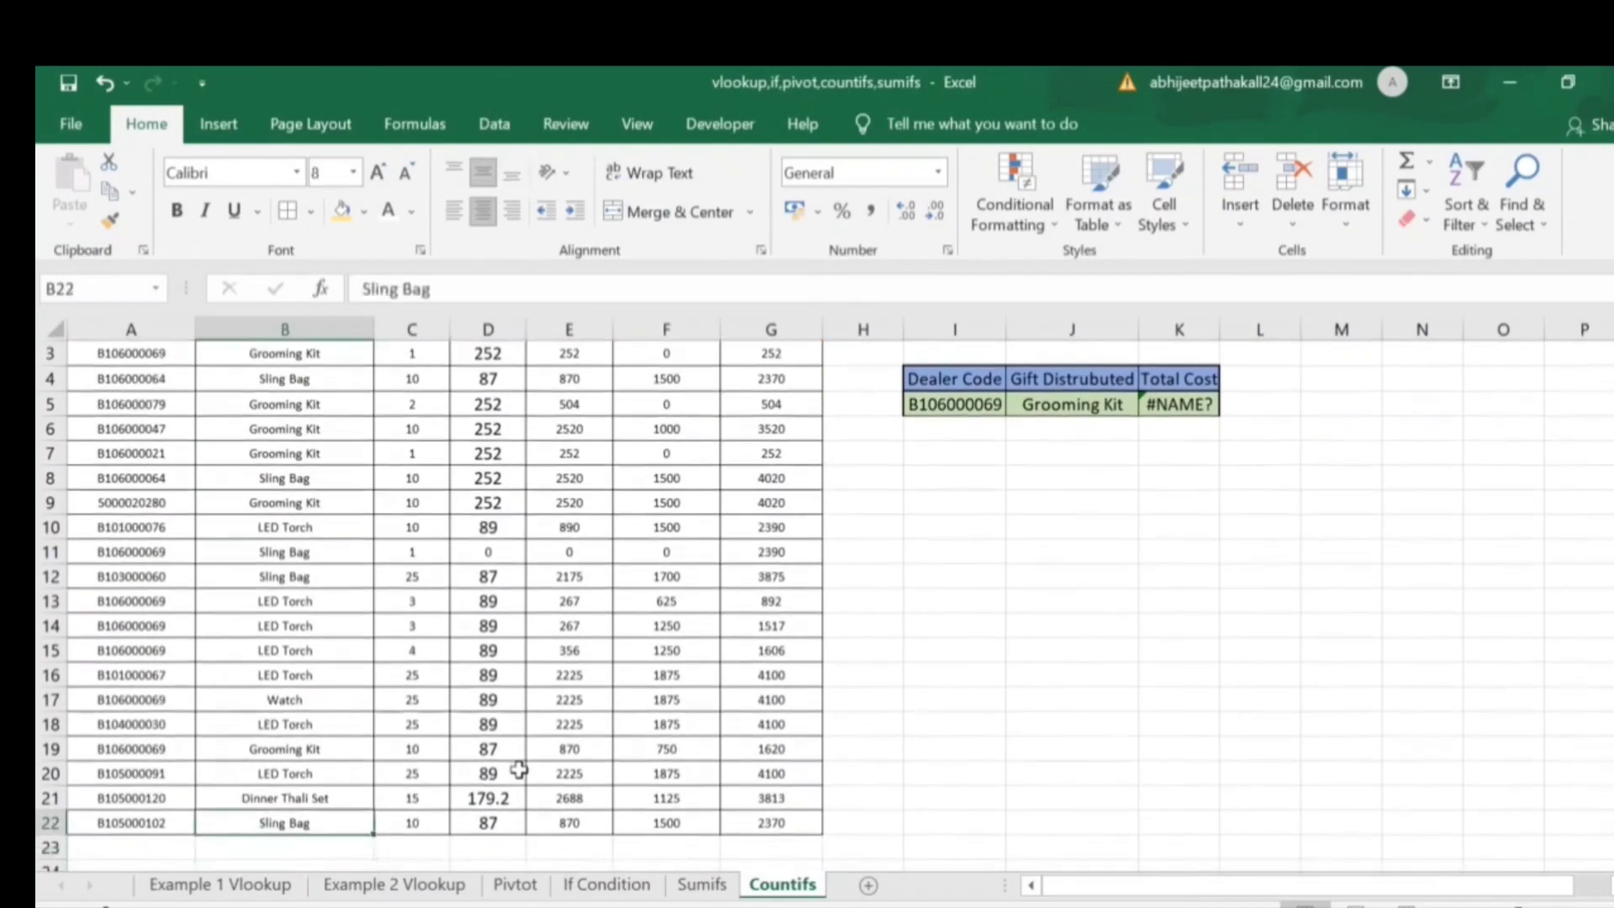
key(ctrl+Home)
key(Down)
key(Down)
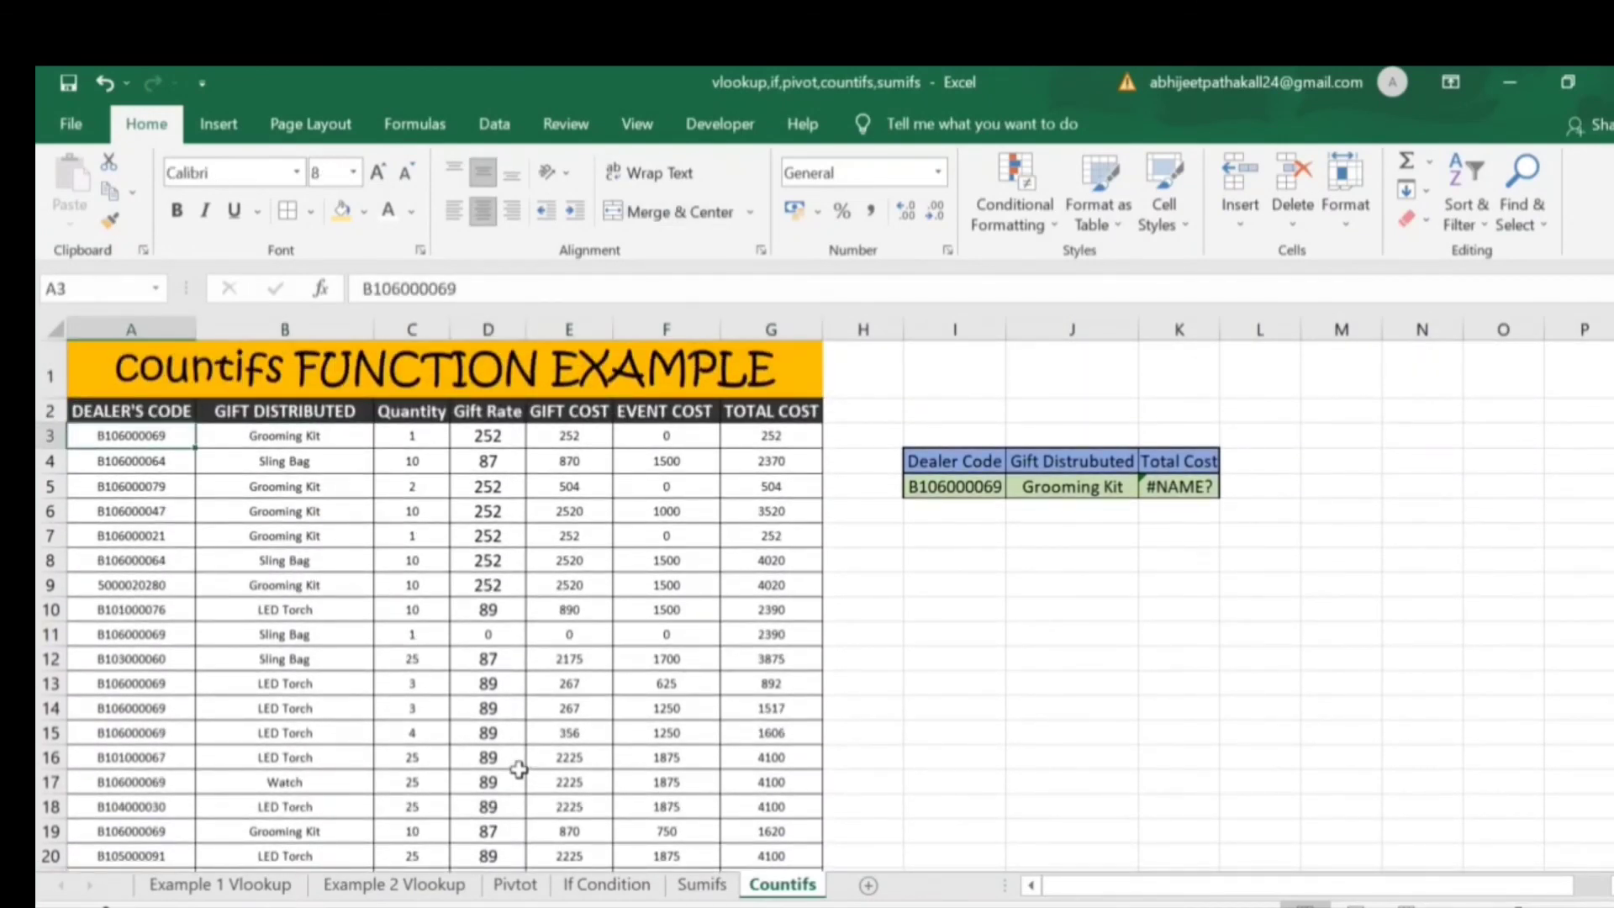
- Review row 3 of the table, comparing dealer code and gift, across to the total cost in G3, and return to A3
key(Right)
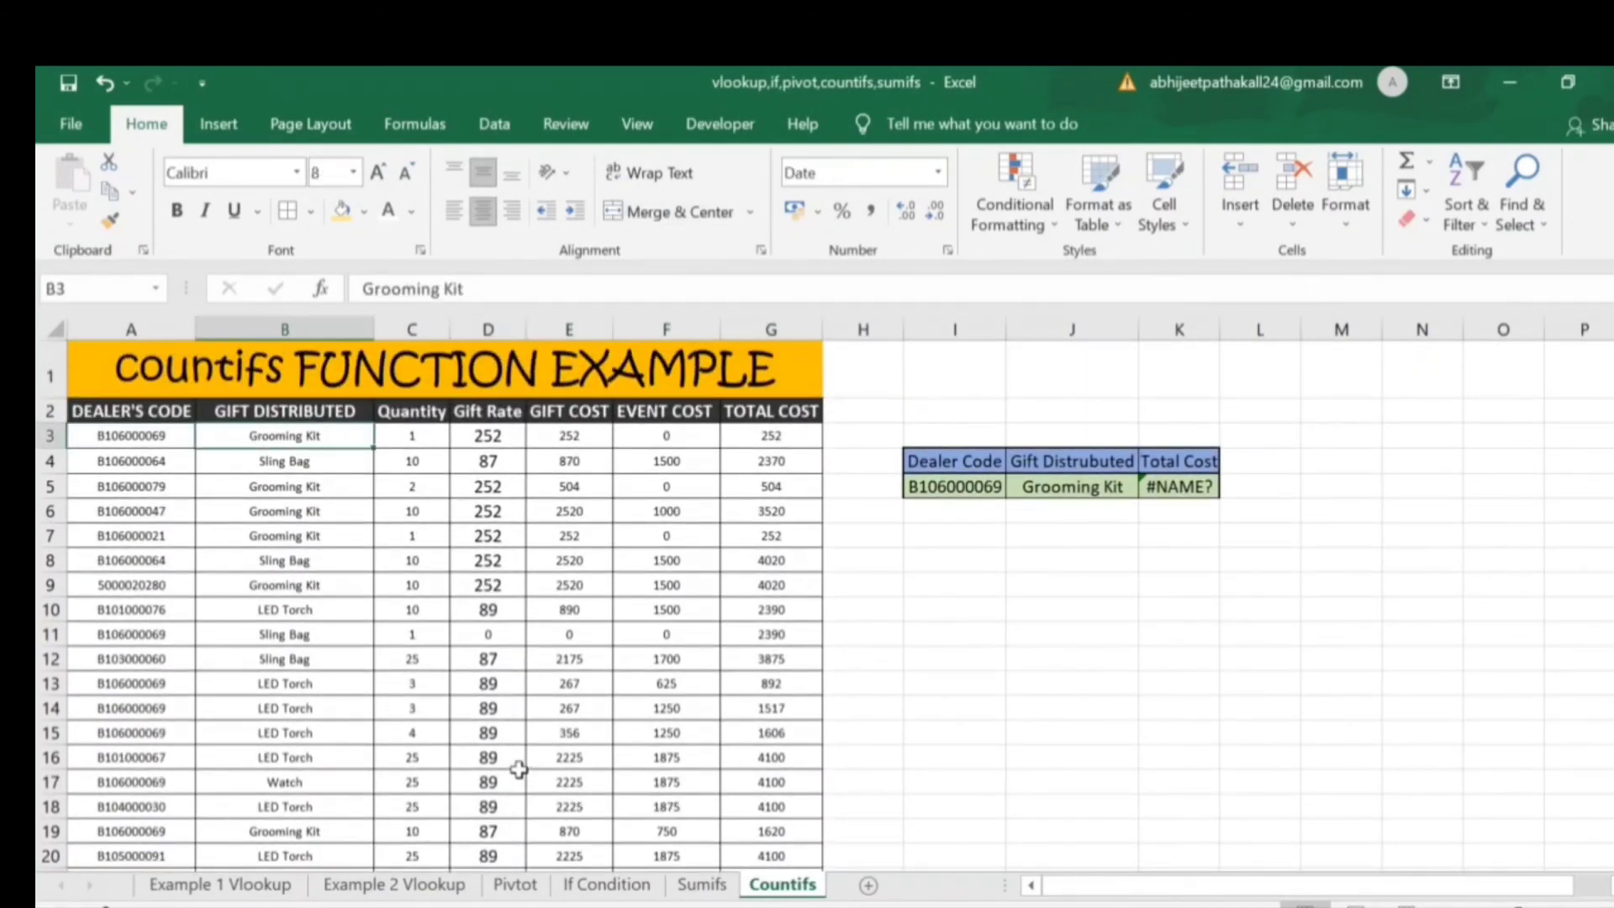
key(Left)
key(Right)
key(Left)
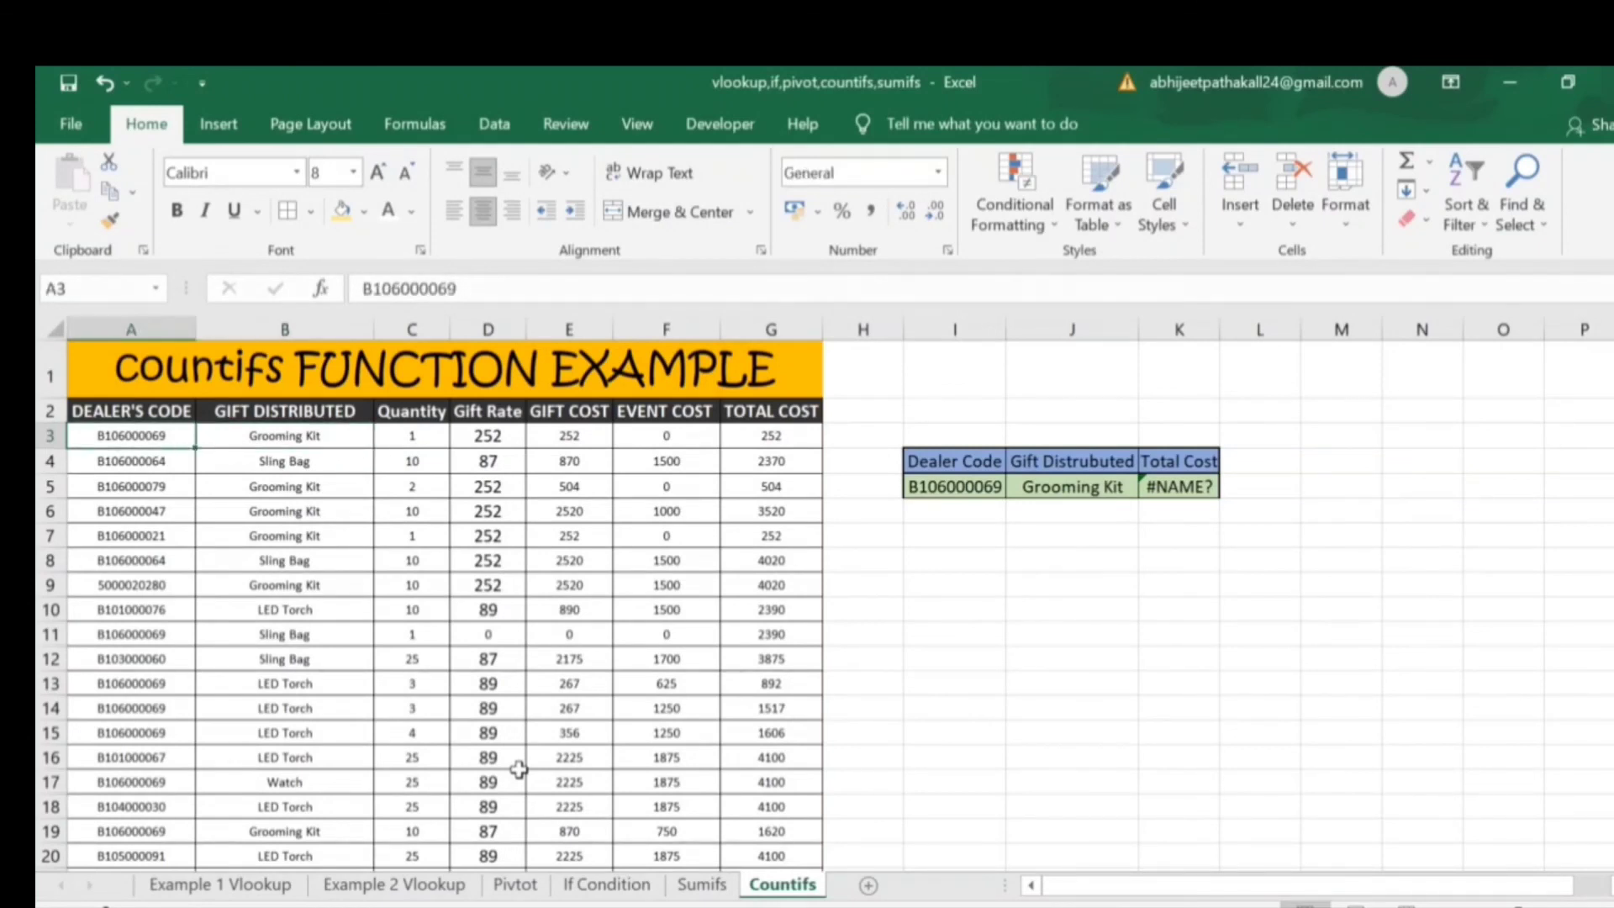
key(Right)
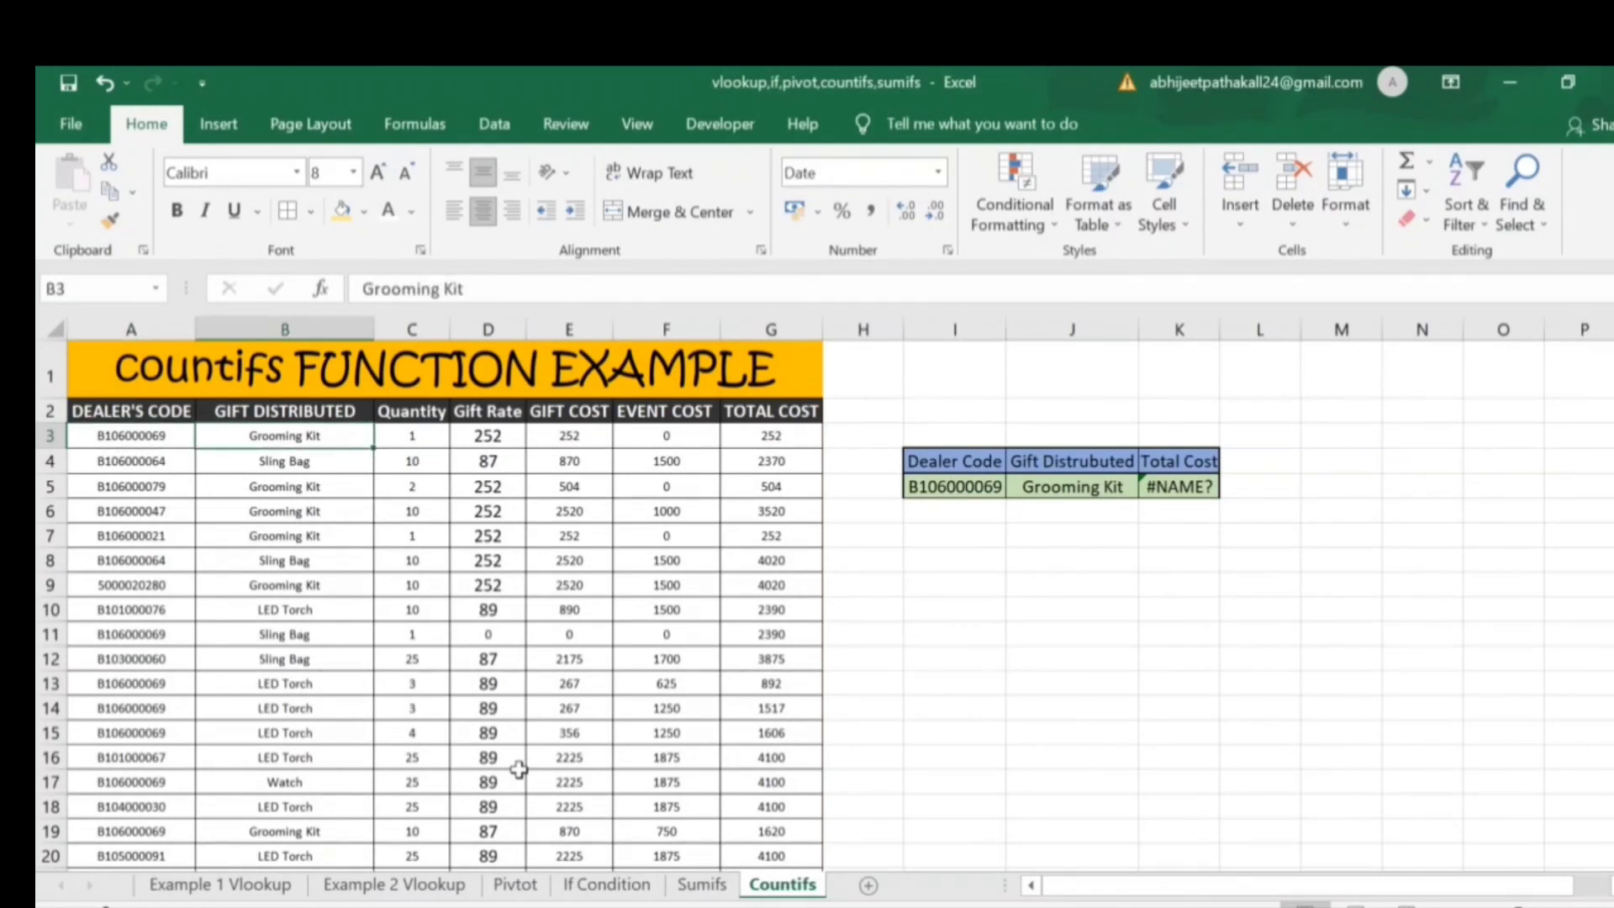
key(Right)
key(Right)
key(Right)
key(Right)
key(Right)
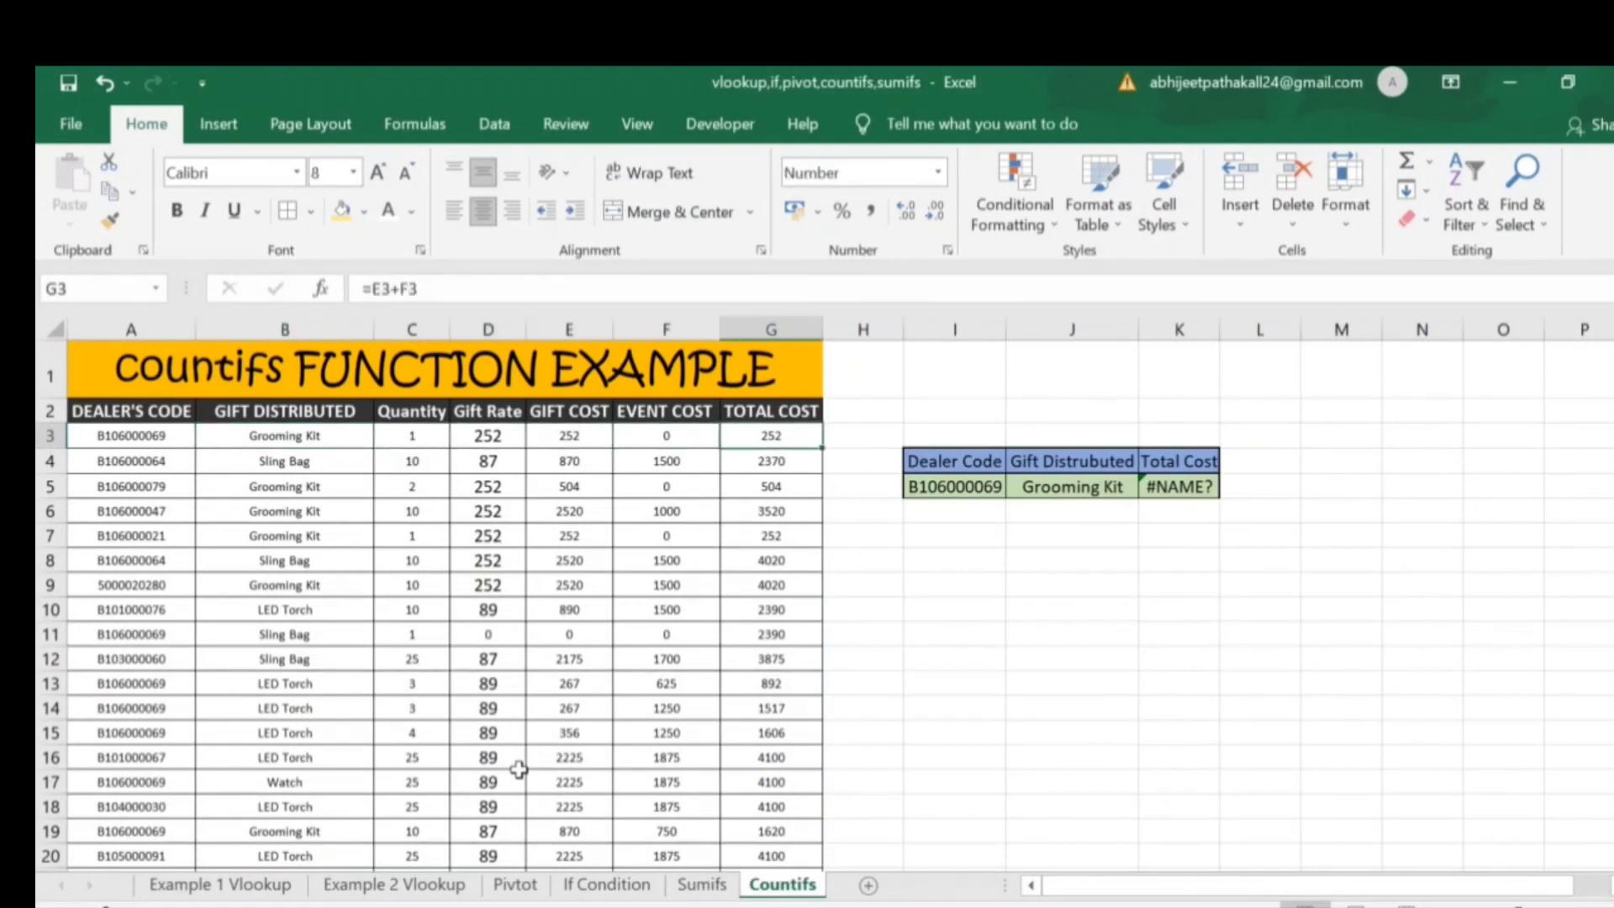
key(Left)
key(Left)
key(Left)
key(Left)
key(Left)
key(Left)
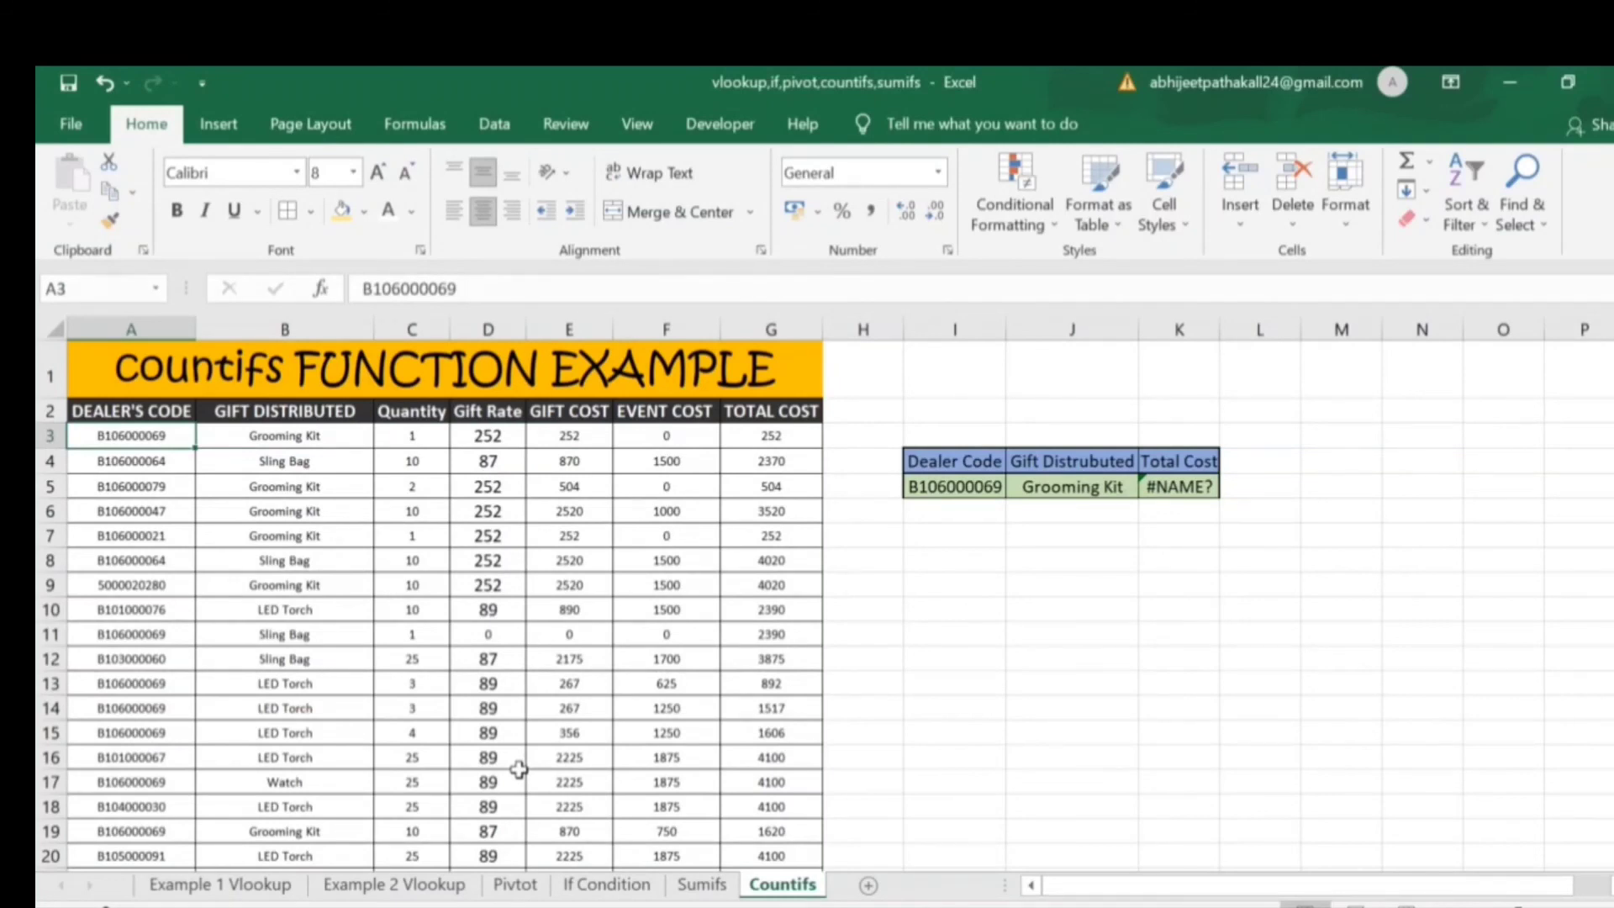
- Switch to the Sumifs sheet and go to the DEALER'S CODE header in A2
click(700, 884)
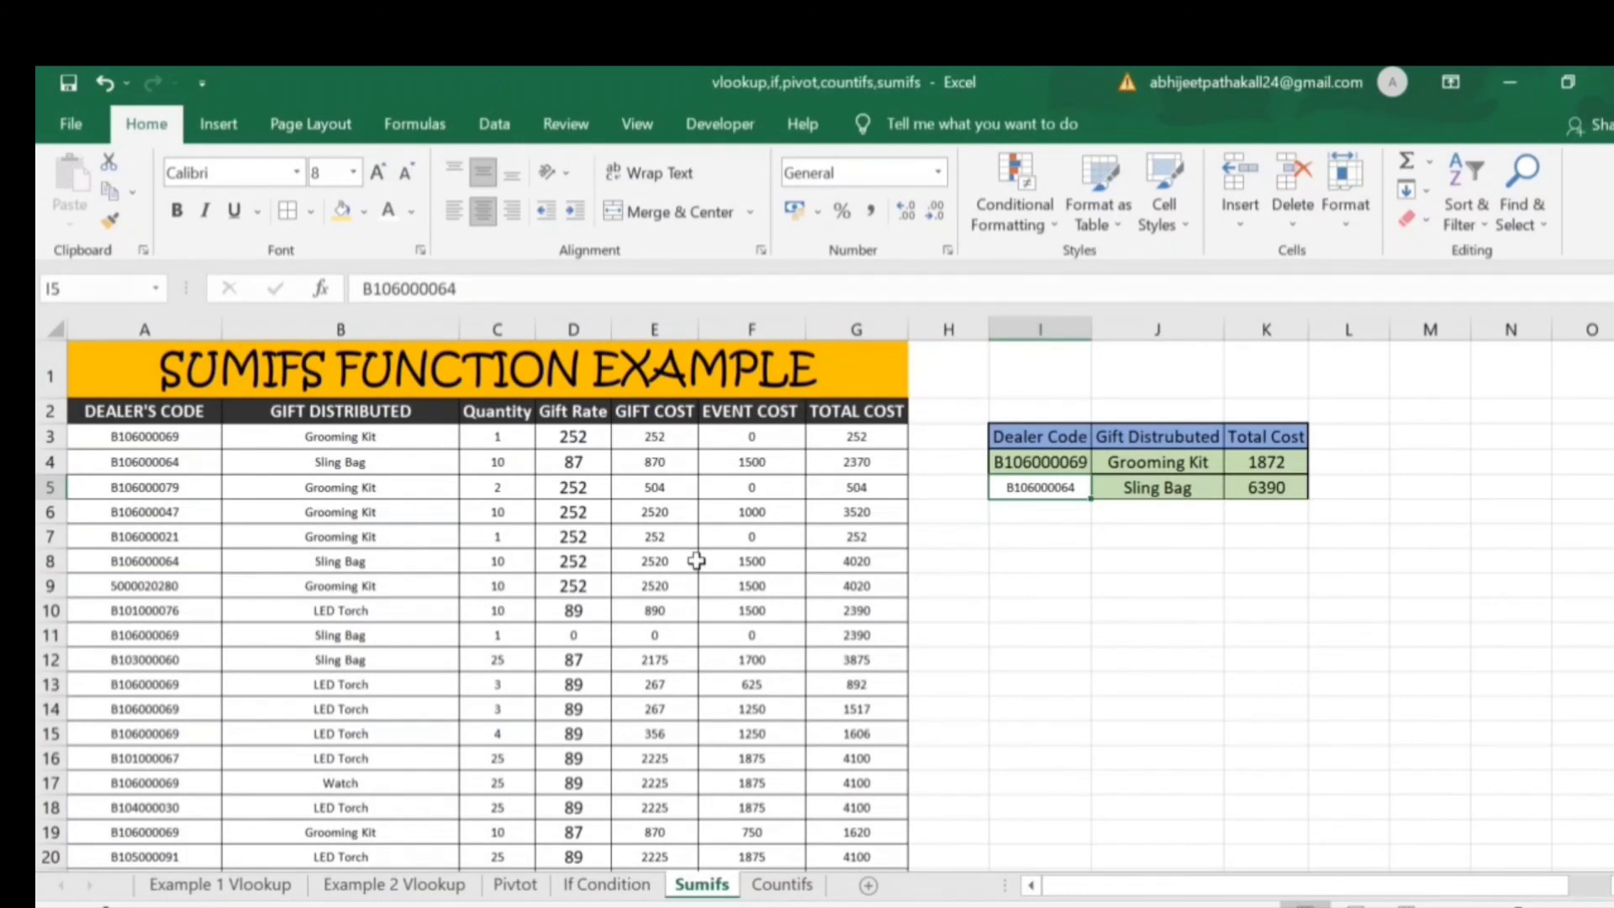
key(ctrl+Left)
key(ctrl+Left)
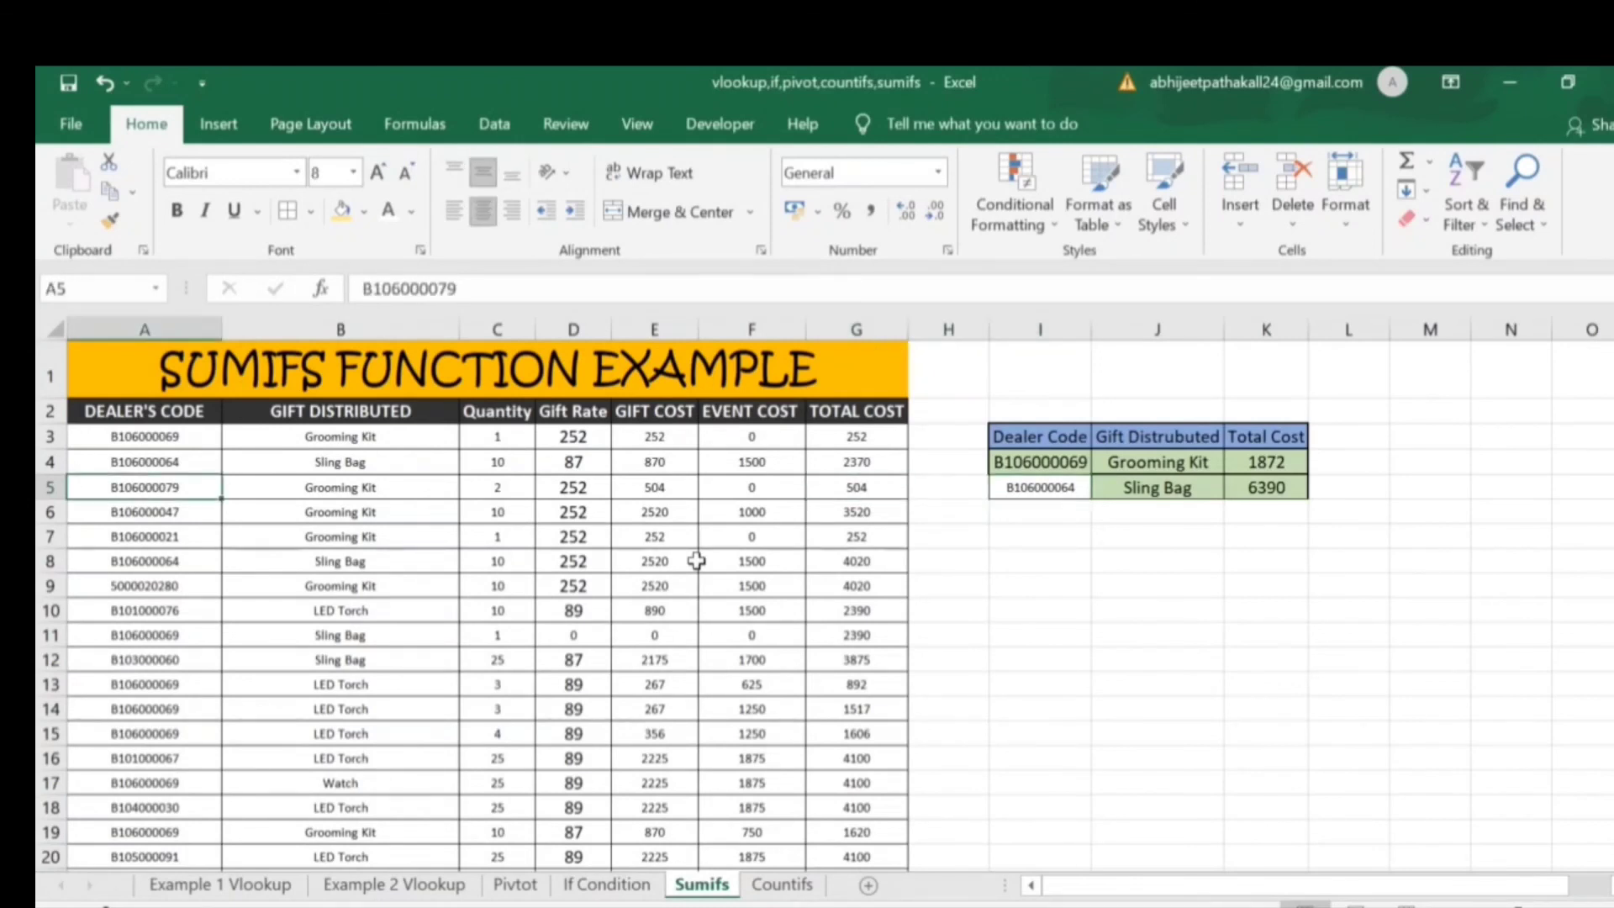
key(Right)
key(Right)
key(Up)
key(Up)
key(Up)
key(ctrl+Left)
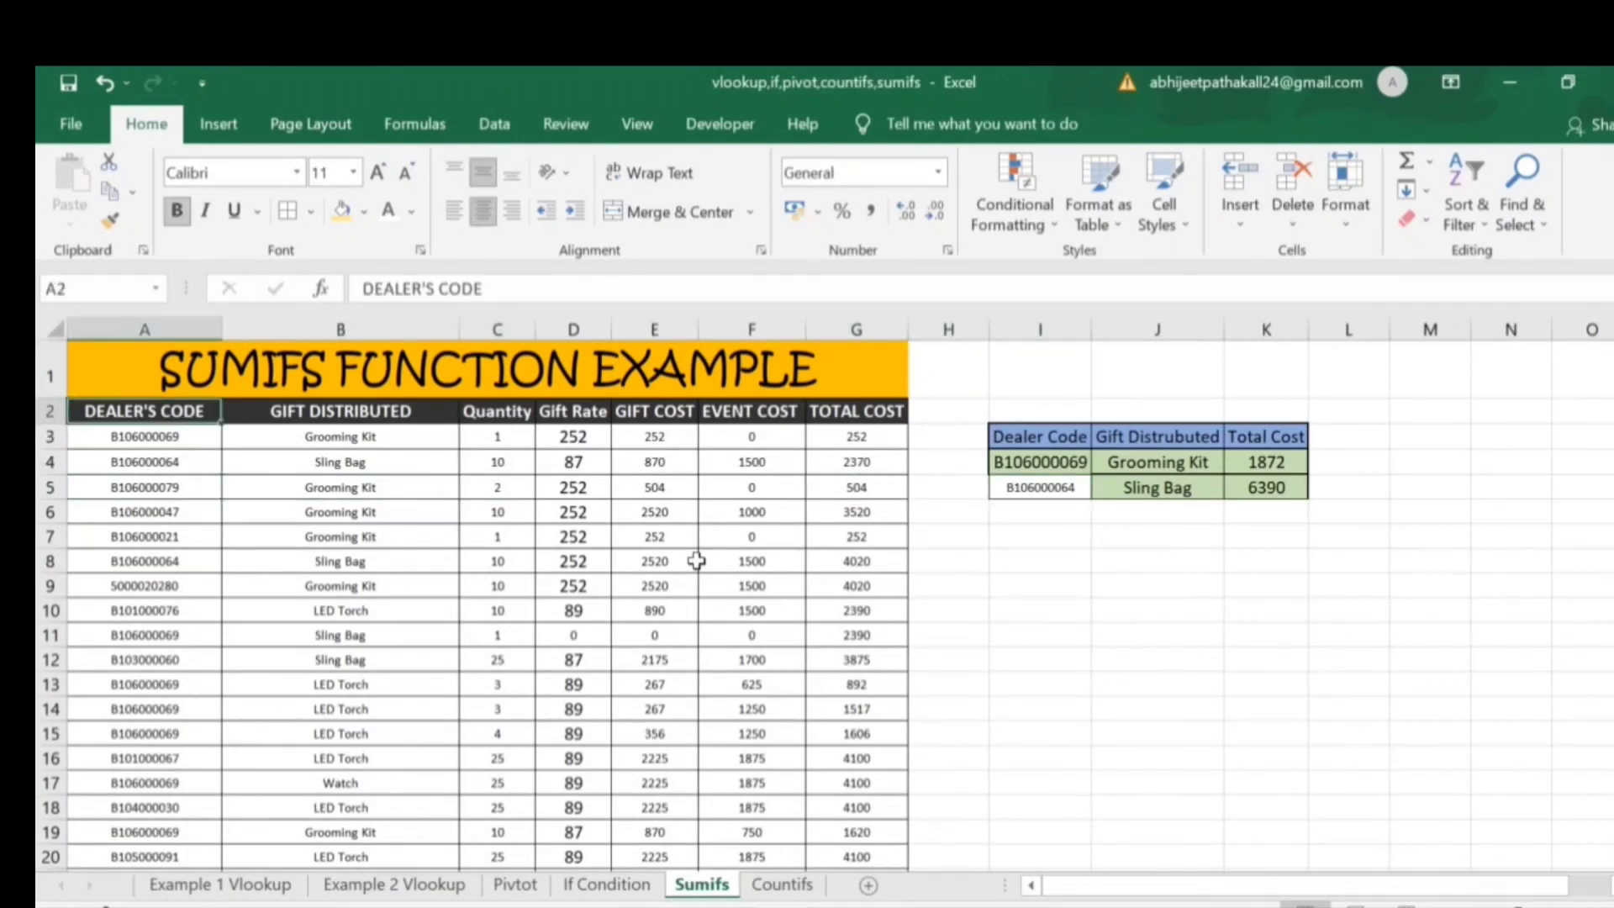
- Highlight the whole SUMIFS source table from A2, and clear the selection back to the DEALER'S CODE header
key(ctrl+shift+Right)
key(ctrl+shift+Down)
key(Up)
key(Down)
key(Down)
key(Up)
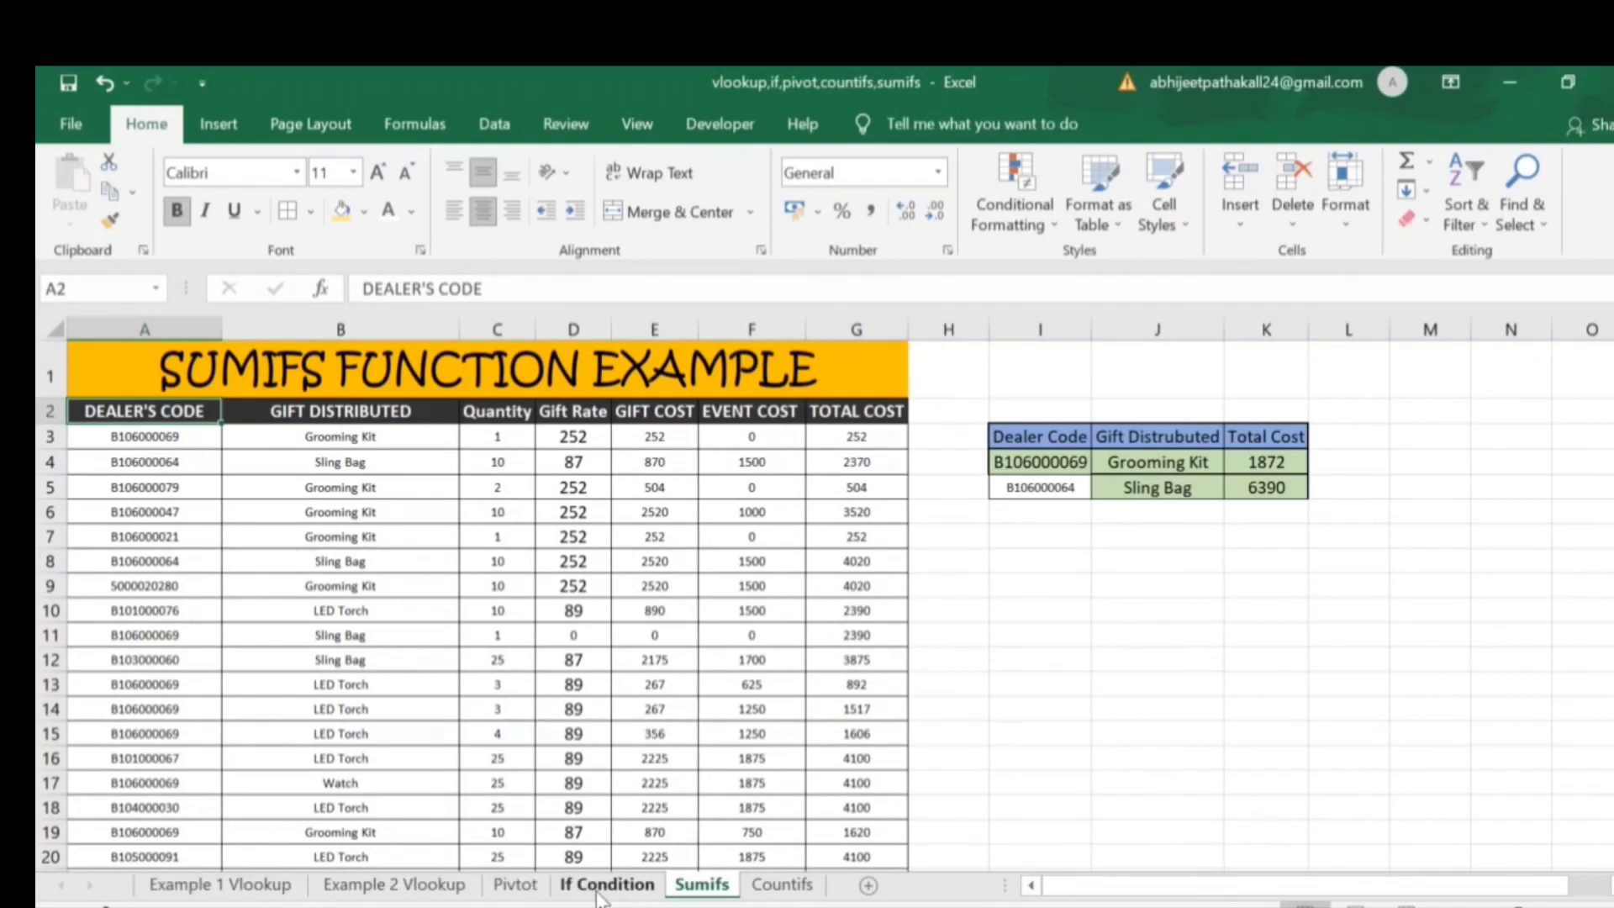
- Switch to the Example 1 Vlookup sheet
click(186, 893)
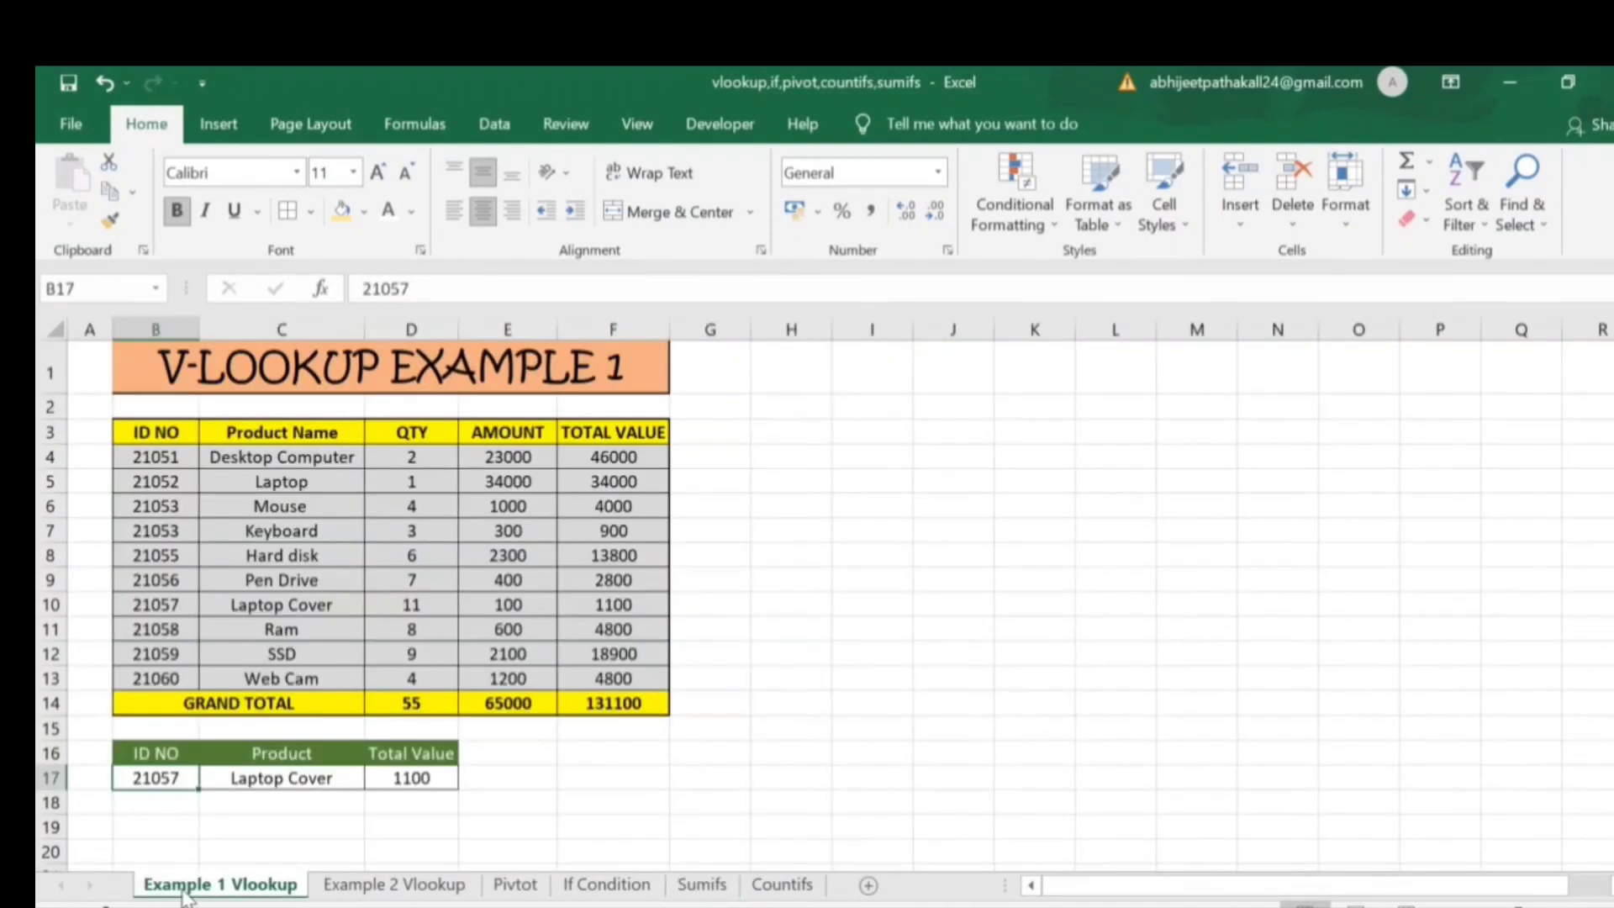